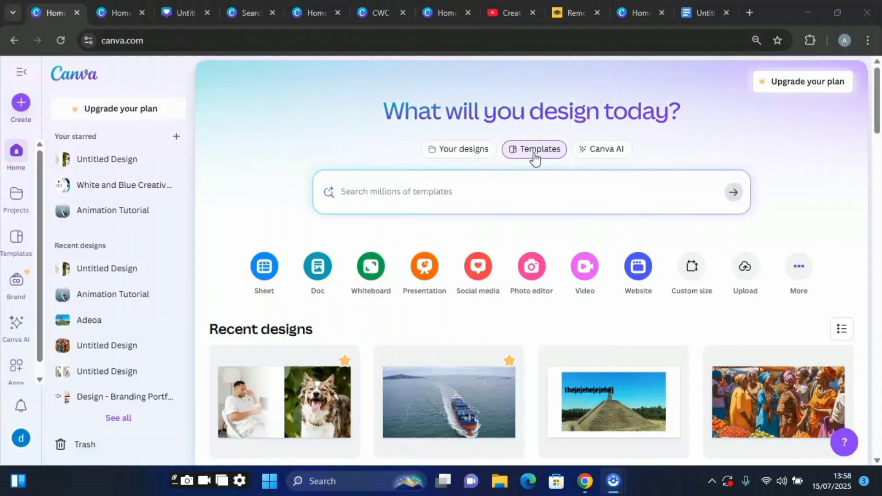
Step: Look over the home page's search modes, design types and recent designs
{"action": "left_click", "coordinate": [608, 158]}
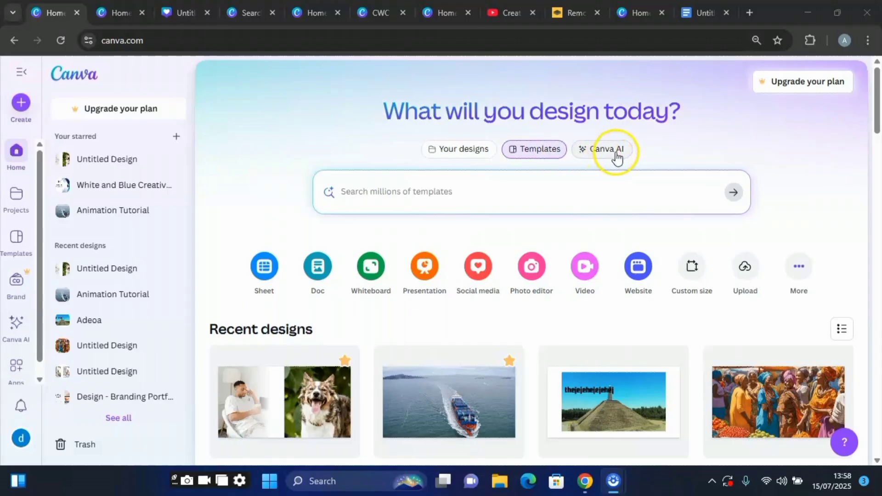
{"action": "left_click", "coordinate": [368, 192]}
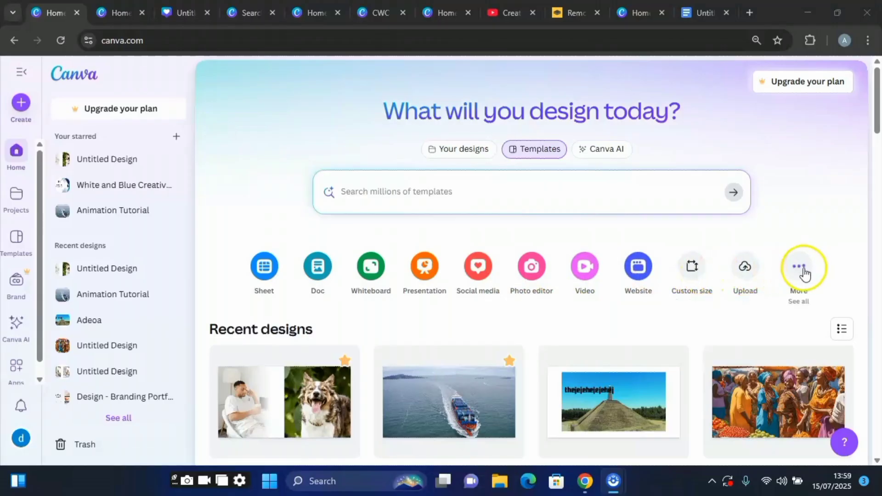
{"action": "scroll", "coordinate": [478, 347], "scroll_direction": "down", "scroll_amount": 4}
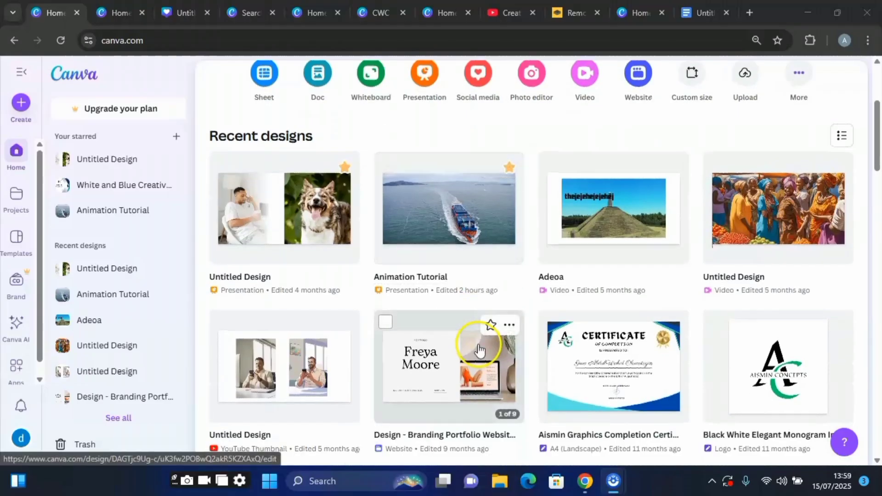
{"action": "scroll", "coordinate": [478, 347], "scroll_direction": "up", "scroll_amount": 3}
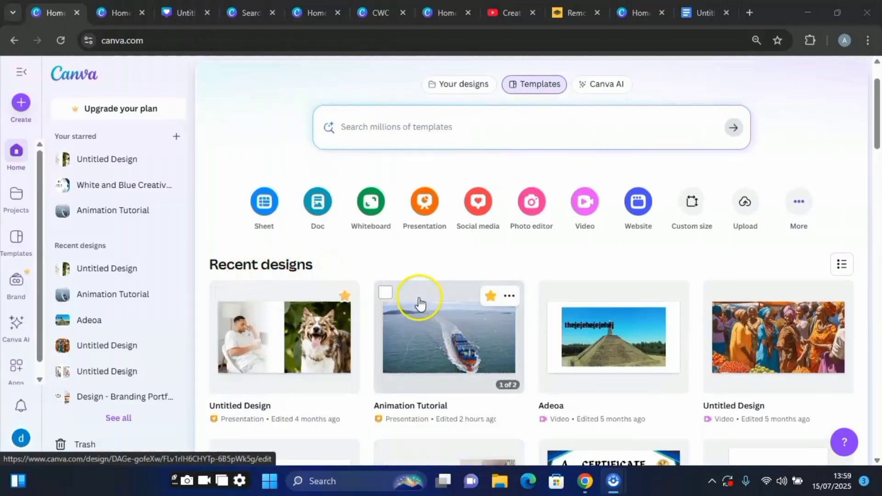
{"action": "scroll", "coordinate": [475, 308], "scroll_direction": "down", "scroll_amount": 5}
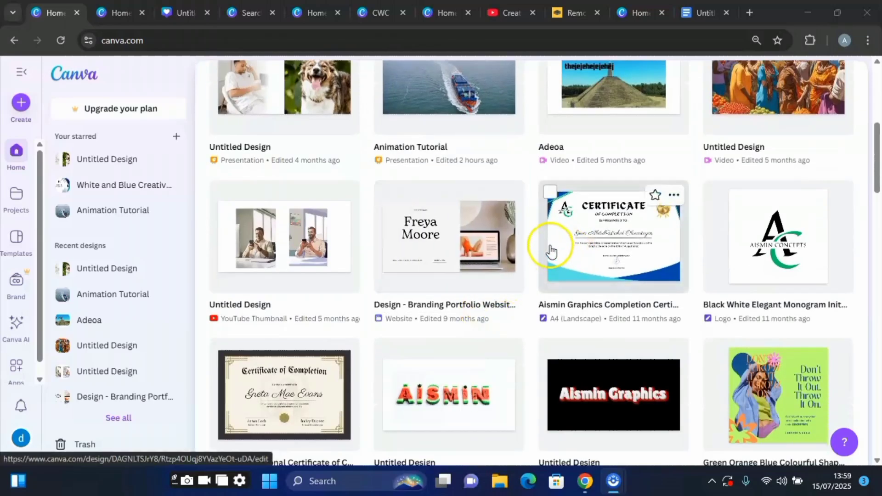
{"action": "scroll", "coordinate": [464, 246], "scroll_direction": "up", "scroll_amount": 5}
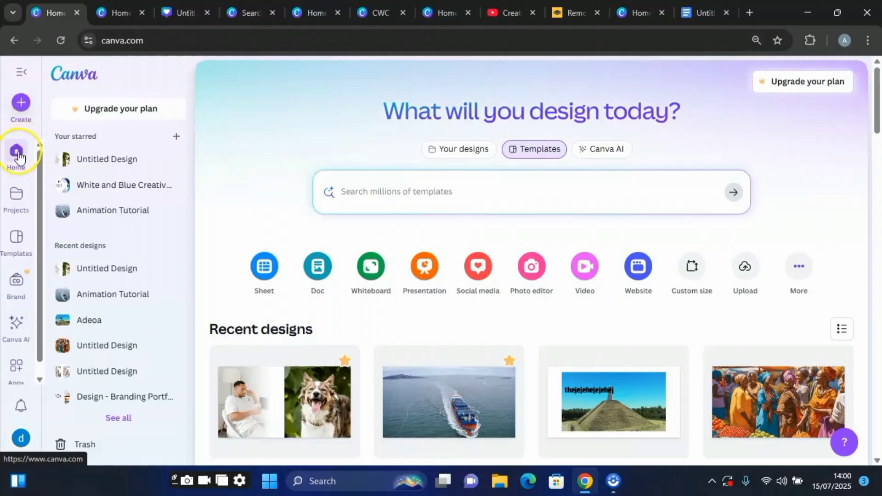
{"action": "left_click", "coordinate": [15, 203]}
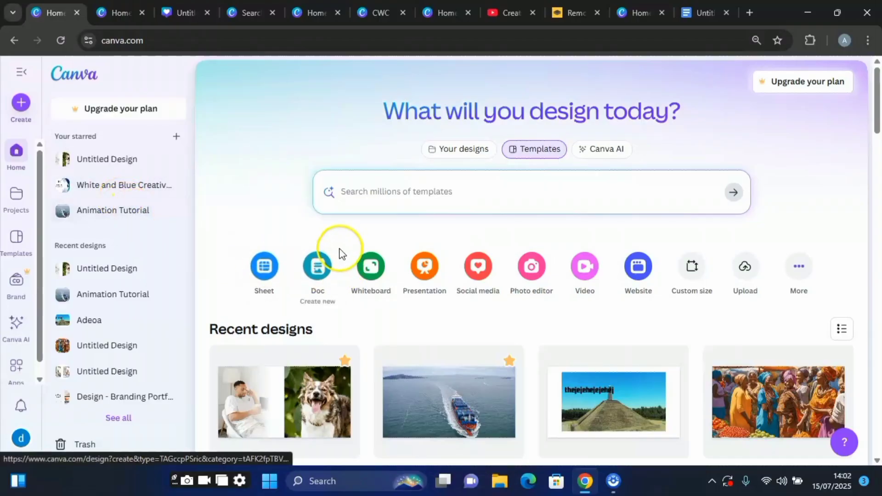
Step: Star the Adeoa video and the market-scene Untitled Design among the recent designs, and unstar both again
{"action": "scroll", "coordinate": [522, 411], "scroll_direction": "down", "scroll_amount": 2}
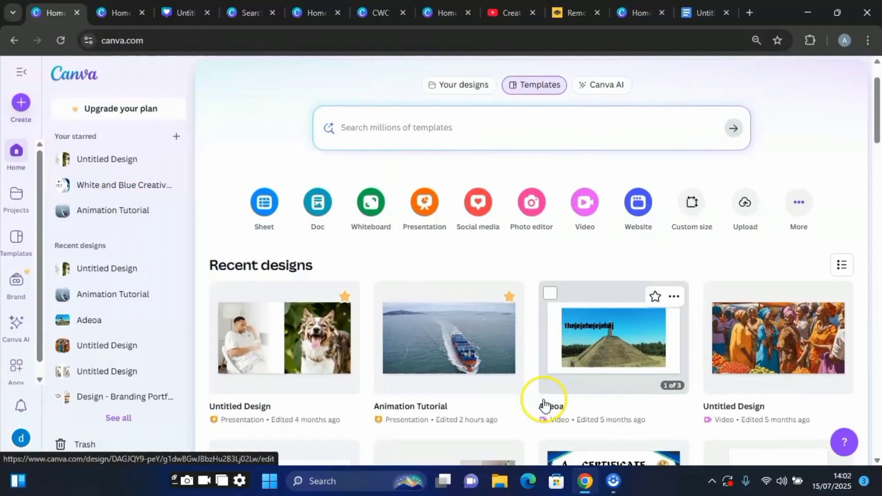
{"action": "left_click", "coordinate": [656, 298]}
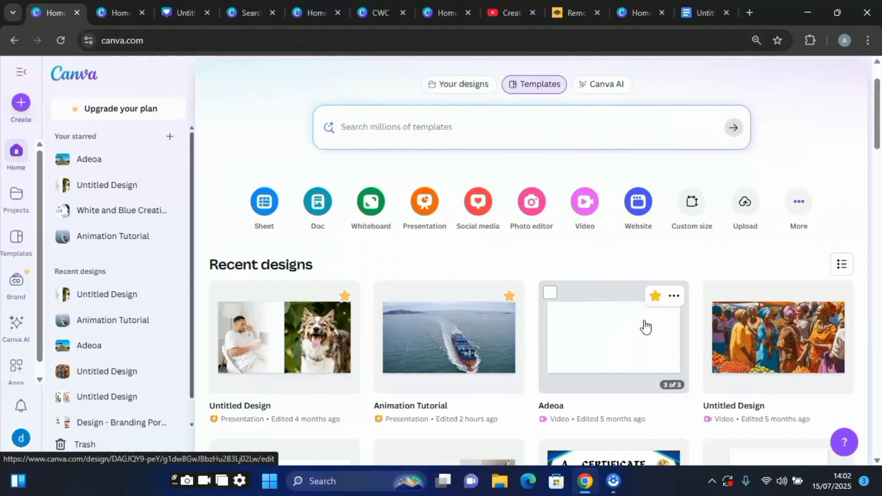
{"action": "mouse_move", "coordinate": [809, 341]}
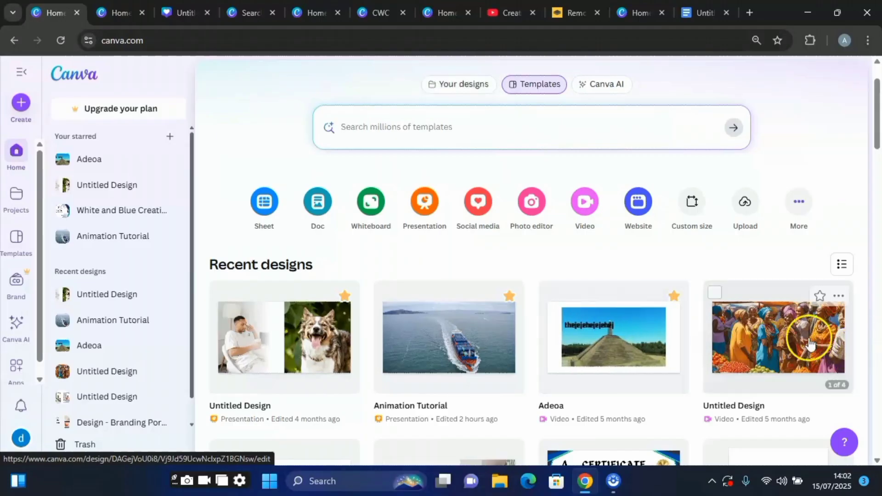
{"action": "left_click", "coordinate": [820, 298]}
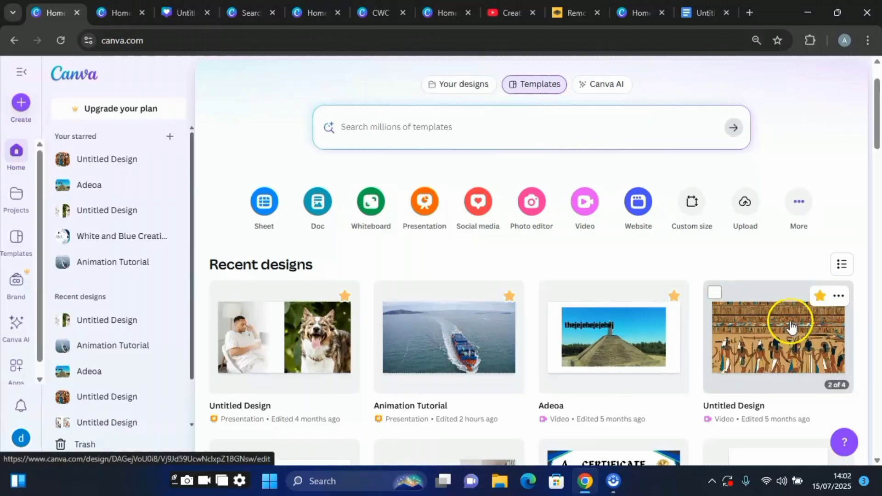
{"action": "left_click", "coordinate": [820, 297]}
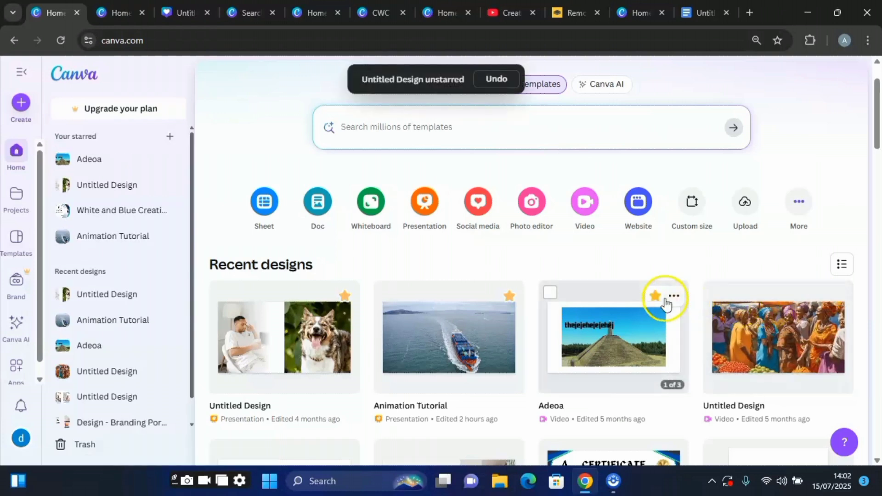
{"action": "left_click", "coordinate": [654, 300]}
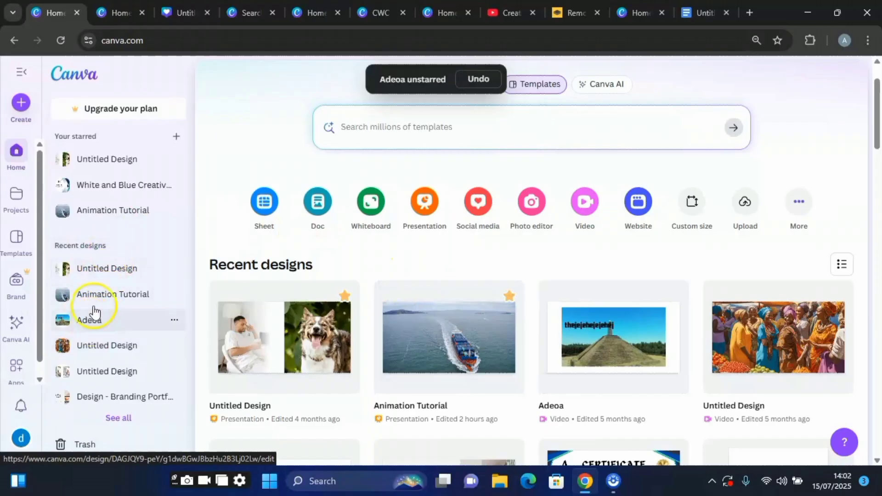
{"action": "scroll", "coordinate": [113, 286], "scroll_direction": "down", "scroll_amount": 3}
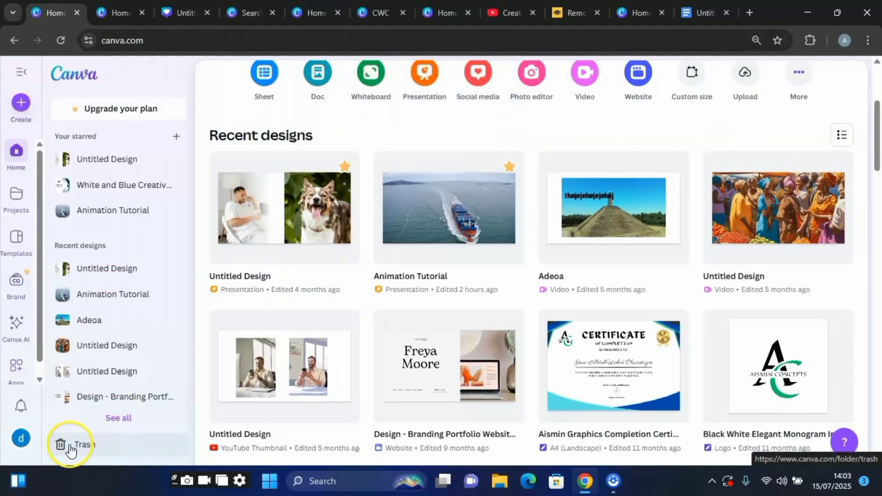
{"action": "left_click", "coordinate": [97, 448]}
{"action": "left_click", "coordinate": [87, 449]}
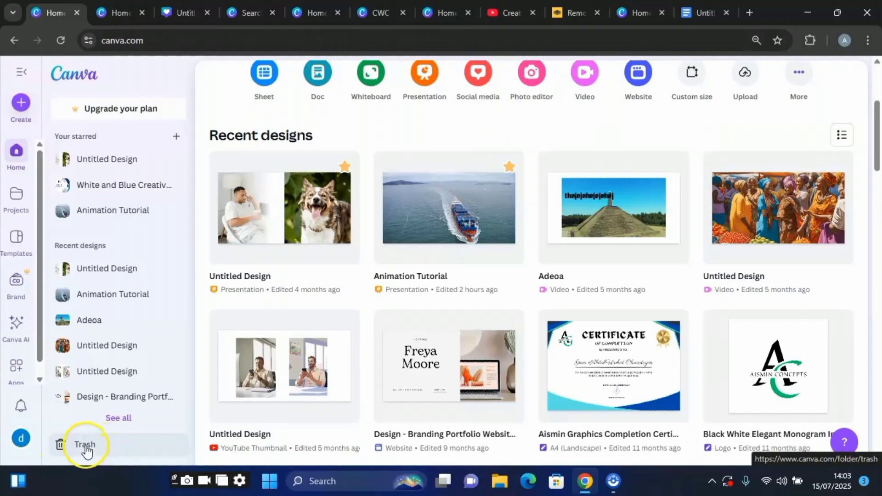
Step: Switch the recent designs to list view and back to grid view
{"action": "left_click", "coordinate": [843, 140]}
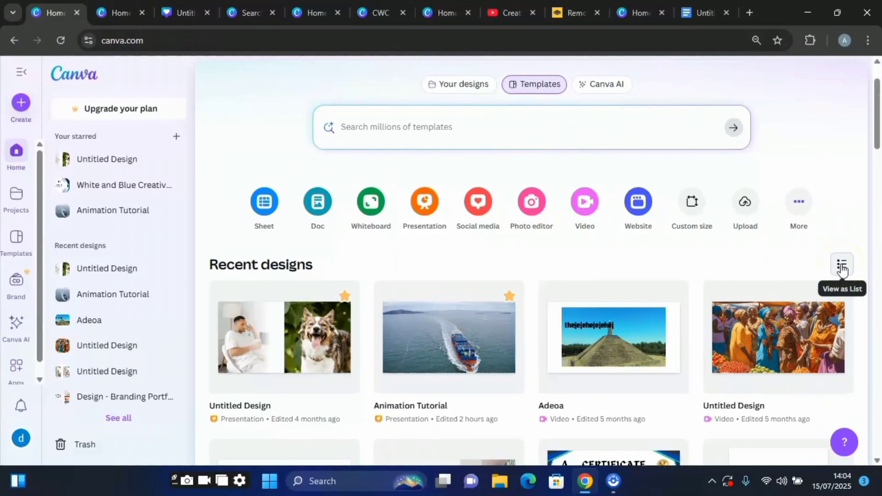
{"action": "left_click", "coordinate": [842, 267]}
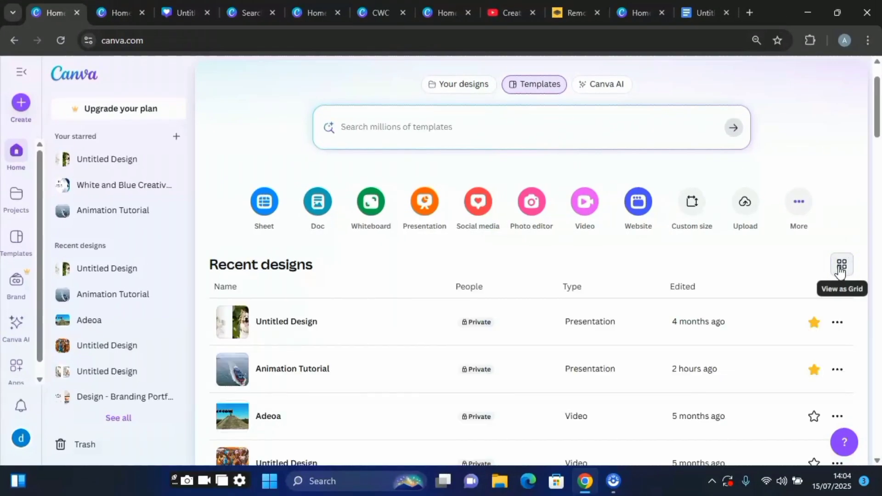
{"action": "left_click", "coordinate": [841, 272]}
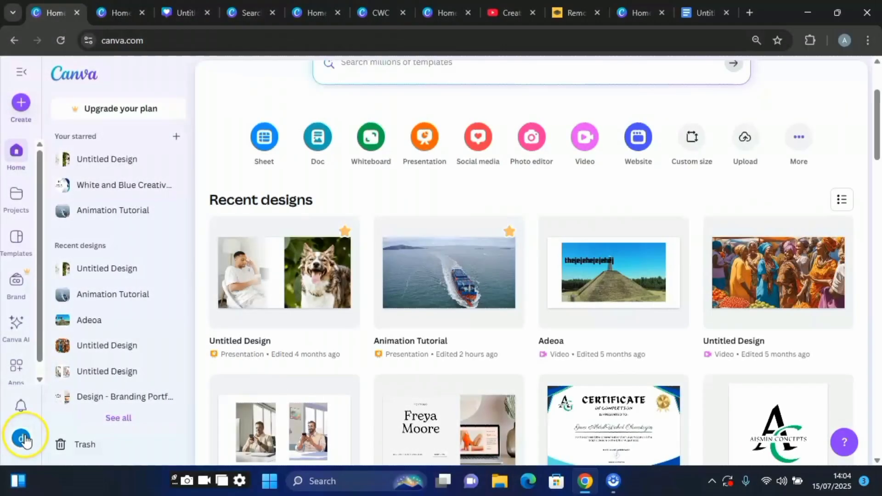
{"action": "left_click", "coordinate": [22, 441]}
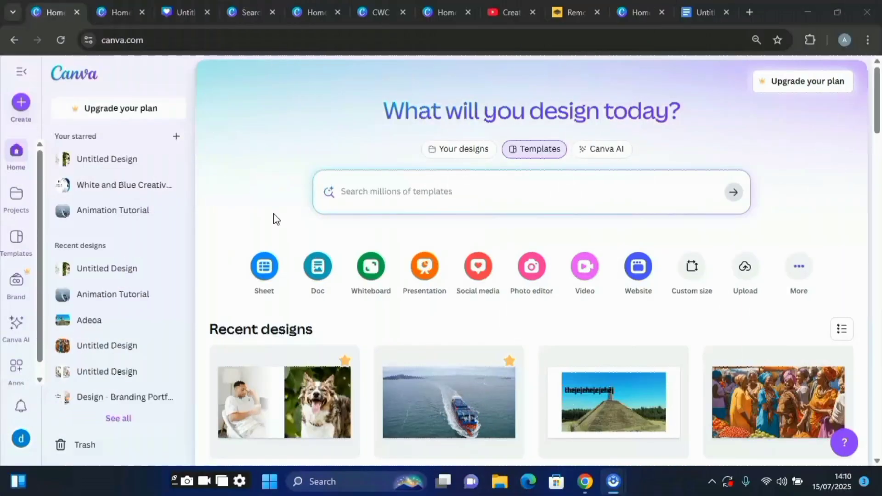
{"action": "left_click", "coordinate": [339, 192]}
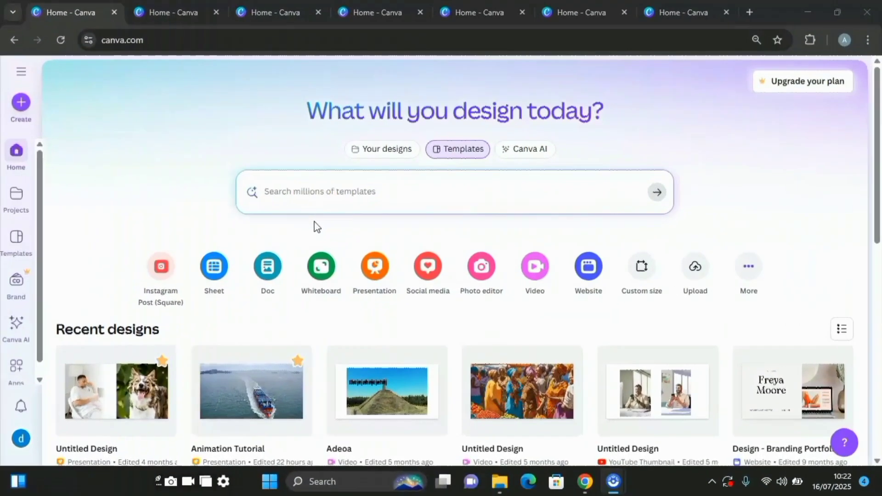
{"action": "left_click", "coordinate": [294, 195]}
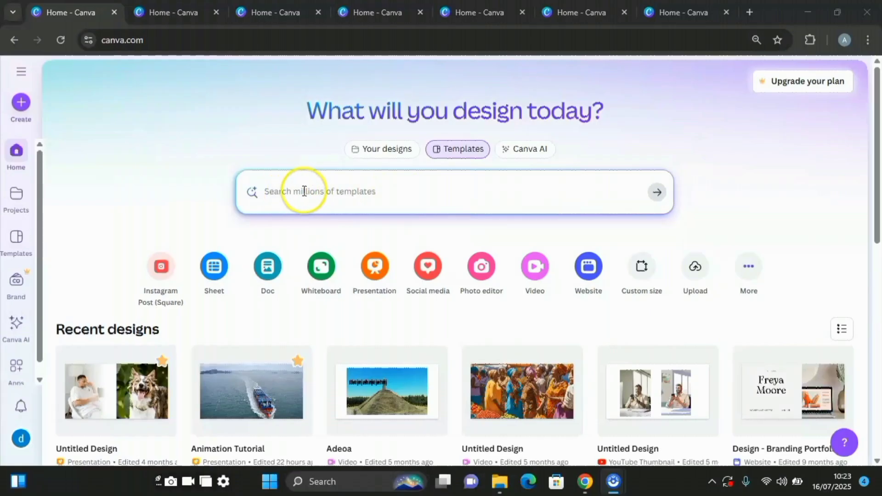
{"action": "left_click", "coordinate": [453, 155]}
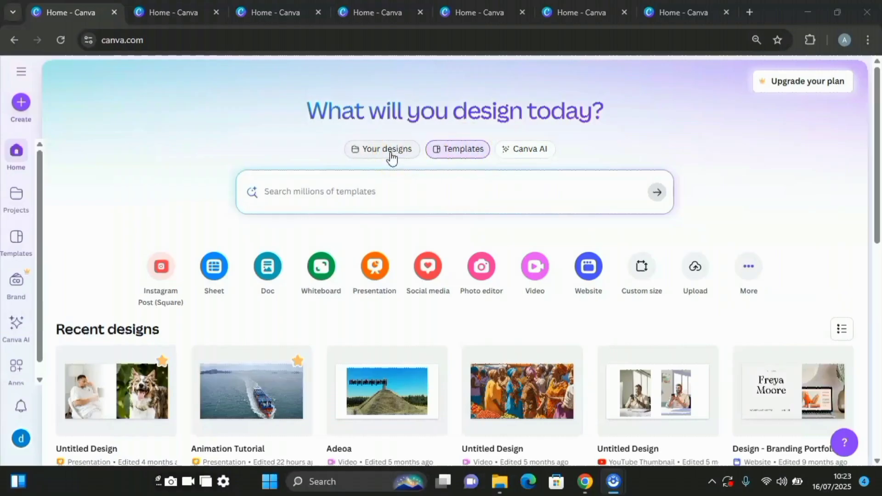
Step: Switch the home page search to your own designs and focus its search field
{"action": "left_click", "coordinate": [391, 158]}
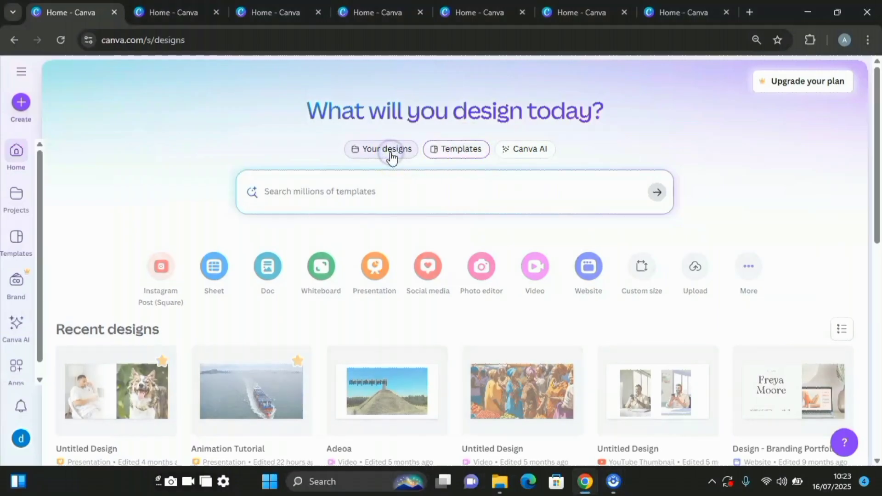
{"action": "left_click", "coordinate": [252, 204]}
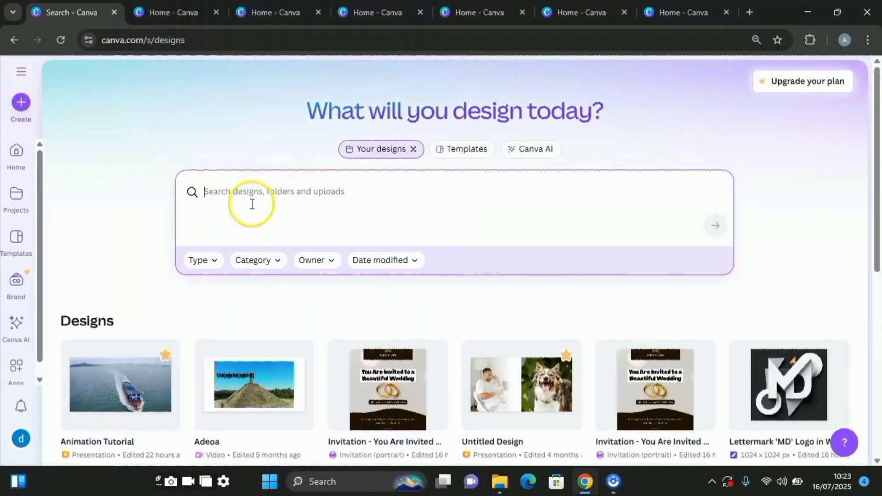
{"action": "left_click", "coordinate": [219, 197]}
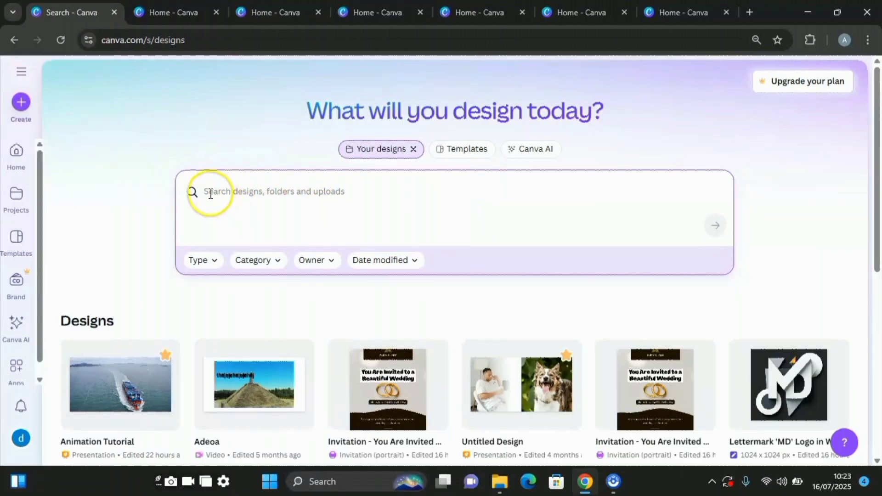
{"action": "left_click", "coordinate": [540, 154]}
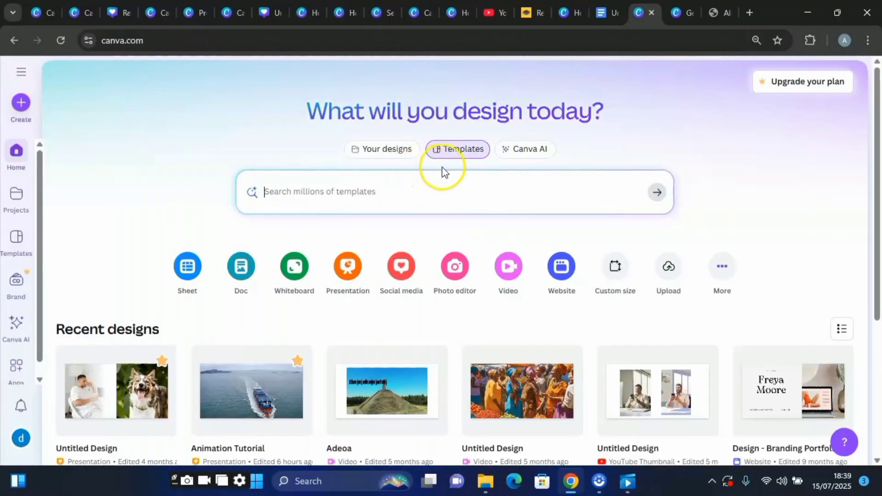
Step: Search the templates for "volleyball"
{"action": "left_click", "coordinate": [252, 191]}
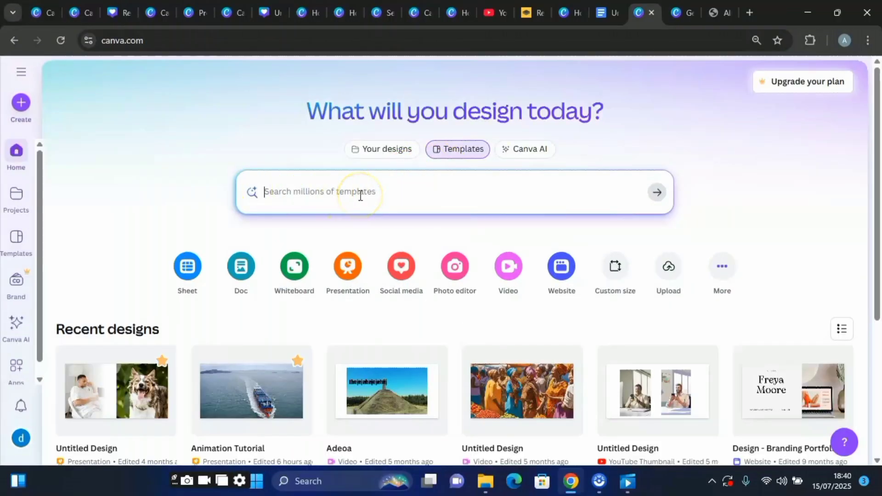
{"action": "left_click", "coordinate": [273, 191]}
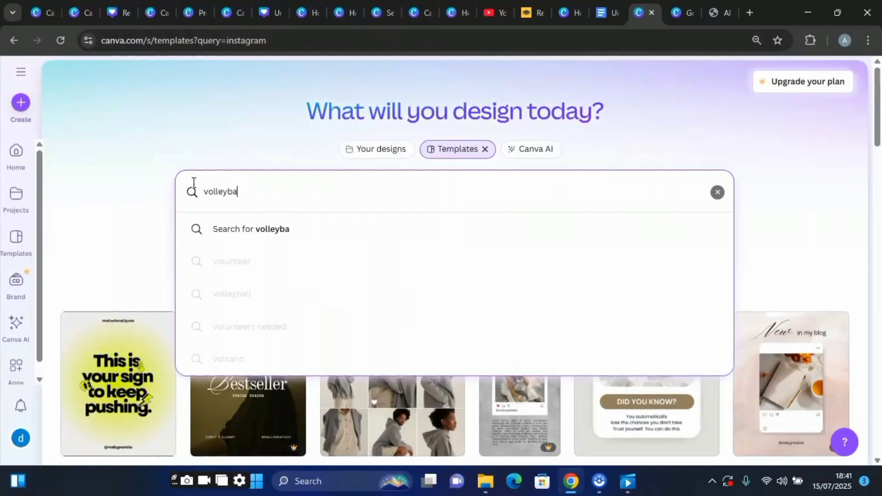
{"action": "type", "text": "bal"}
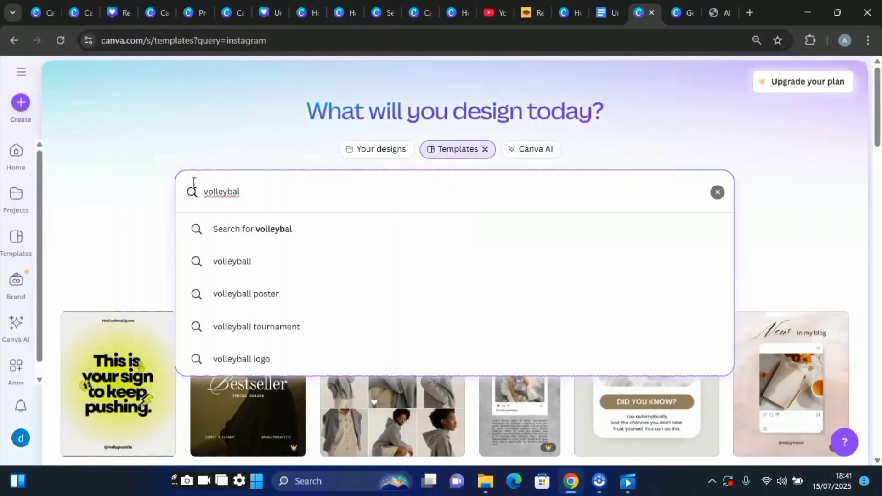
{"action": "type", "text": "l"}
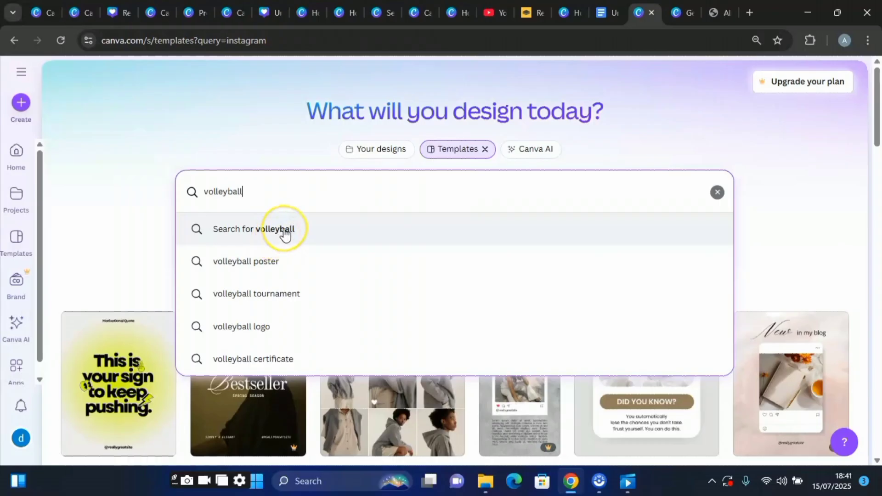
{"action": "left_click", "coordinate": [286, 233]}
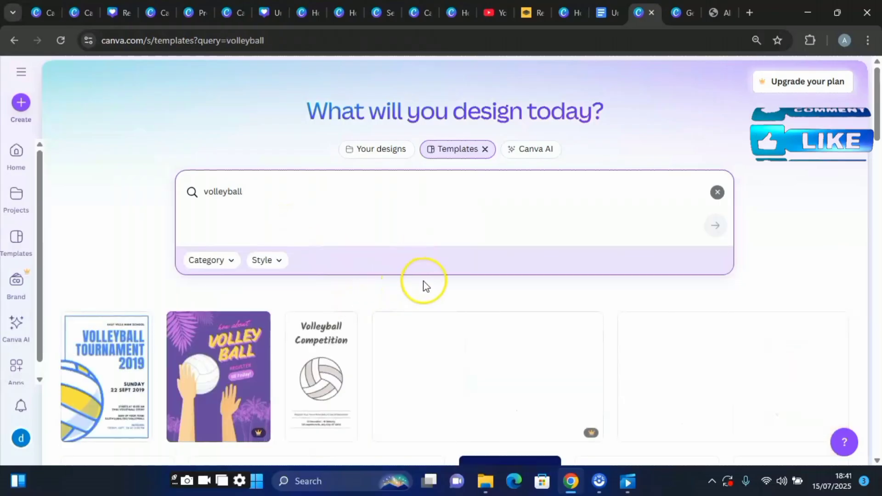
Step: Look through the volleyball template results and filter them to the Poster category
{"action": "scroll", "coordinate": [423, 283], "scroll_direction": "down", "scroll_amount": 3}
{"action": "scroll", "coordinate": [423, 284], "scroll_direction": "down", "scroll_amount": 4}
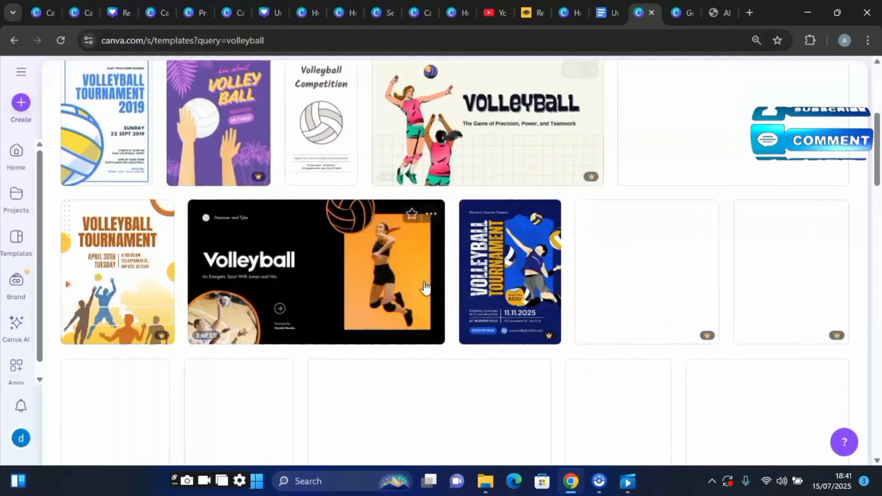
{"action": "scroll", "coordinate": [528, 283], "scroll_direction": "up", "scroll_amount": 5}
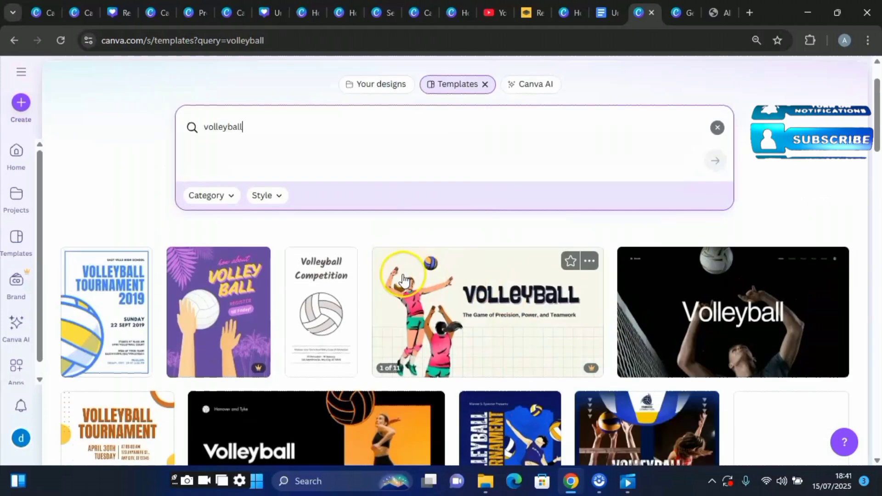
{"action": "left_click", "coordinate": [232, 197]}
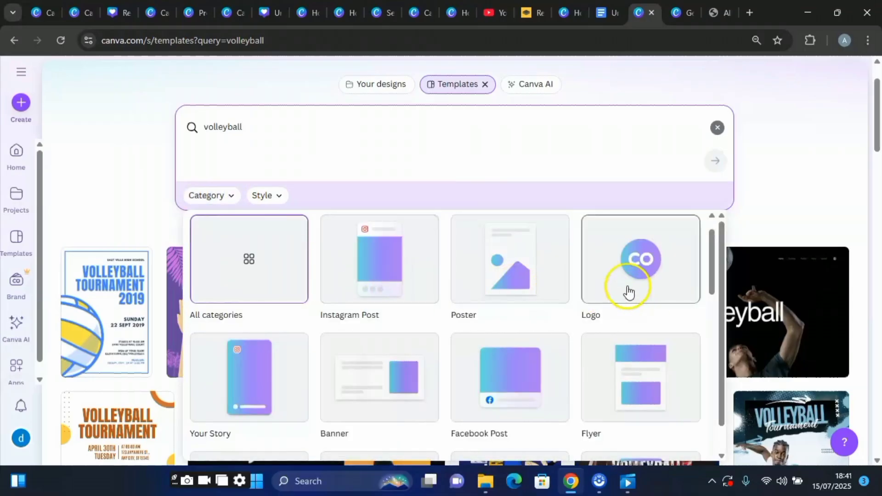
{"action": "scroll", "coordinate": [533, 303], "scroll_direction": "down", "scroll_amount": 2}
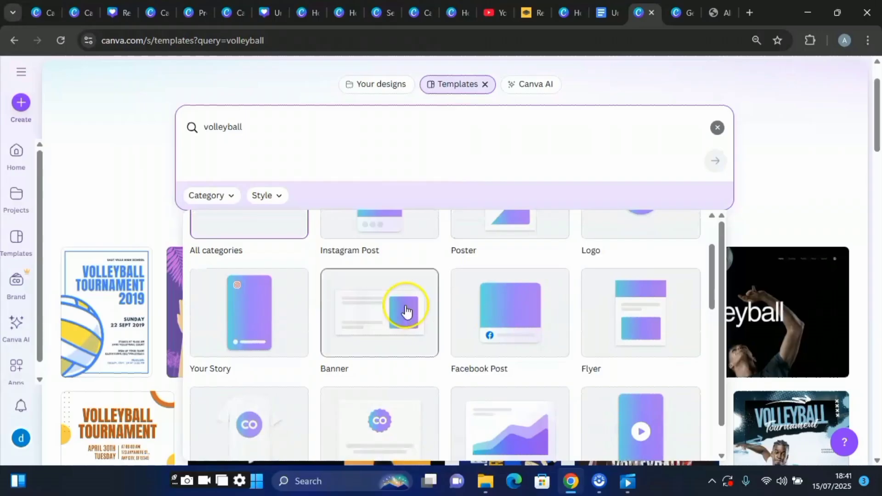
{"action": "scroll", "coordinate": [464, 289], "scroll_direction": "up", "scroll_amount": 2}
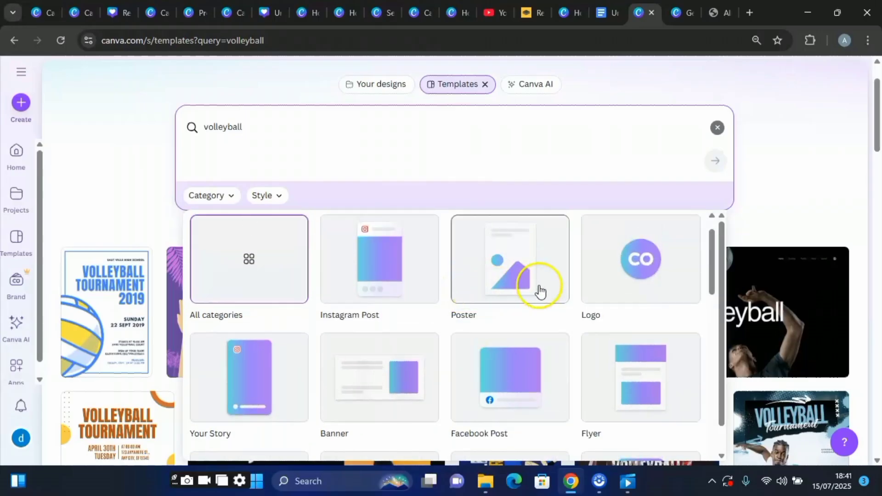
{"action": "left_click", "coordinate": [514, 271]}
{"action": "scroll", "coordinate": [461, 303], "scroll_direction": "down", "scroll_amount": 7}
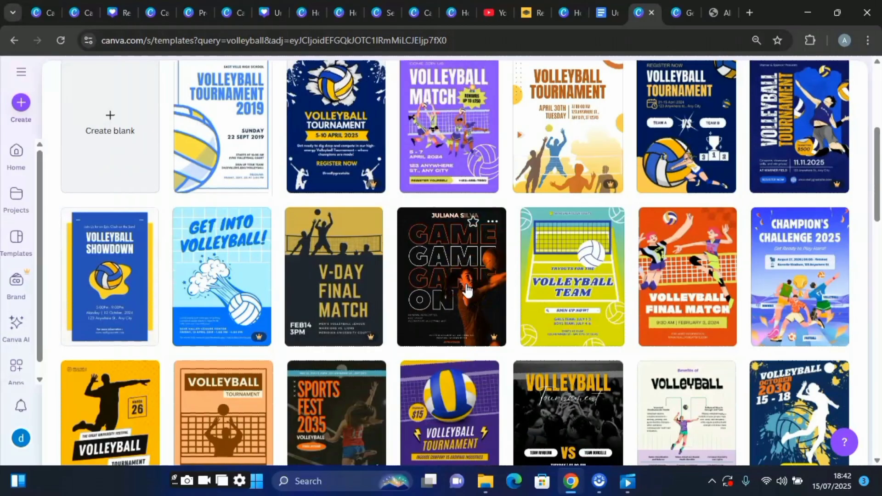
{"action": "scroll", "coordinate": [466, 291], "scroll_direction": "up", "scroll_amount": 4}
{"action": "scroll", "coordinate": [467, 289], "scroll_direction": "up", "scroll_amount": 1}
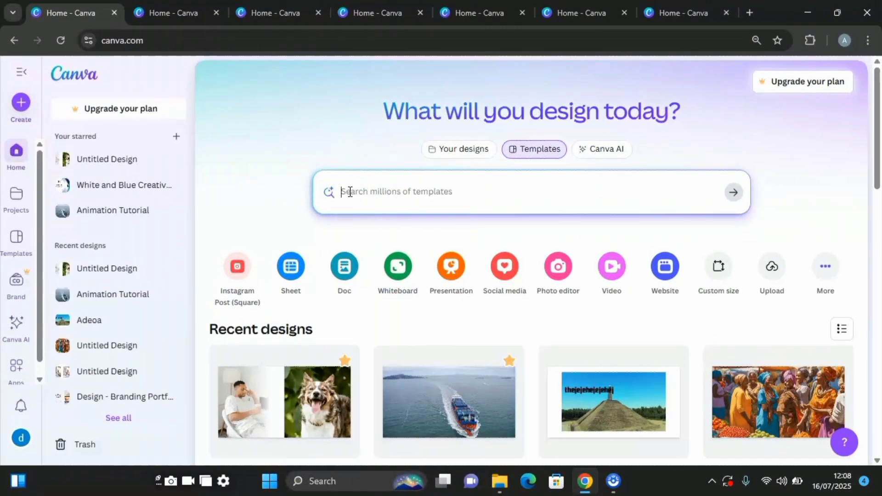
Step: Start a template search from the home page, review the design type options, and filter the templates by Business
{"action": "left_click", "coordinate": [447, 191]}
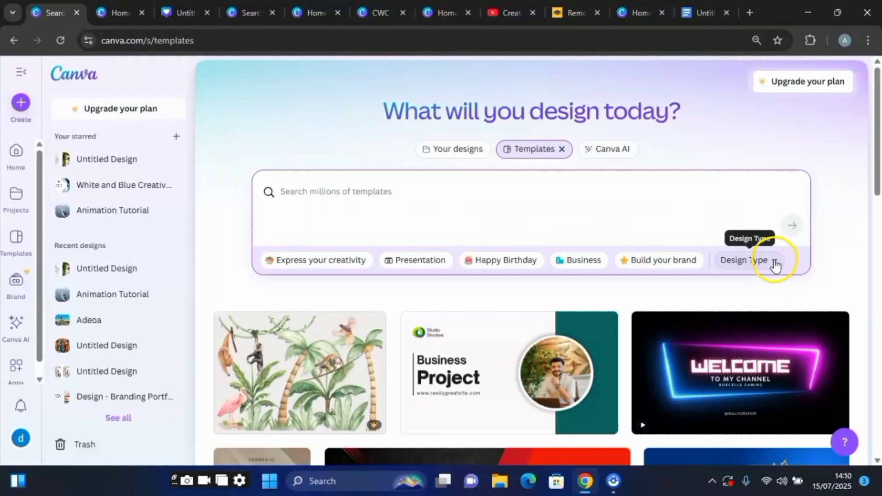
{"action": "left_click", "coordinate": [774, 261]}
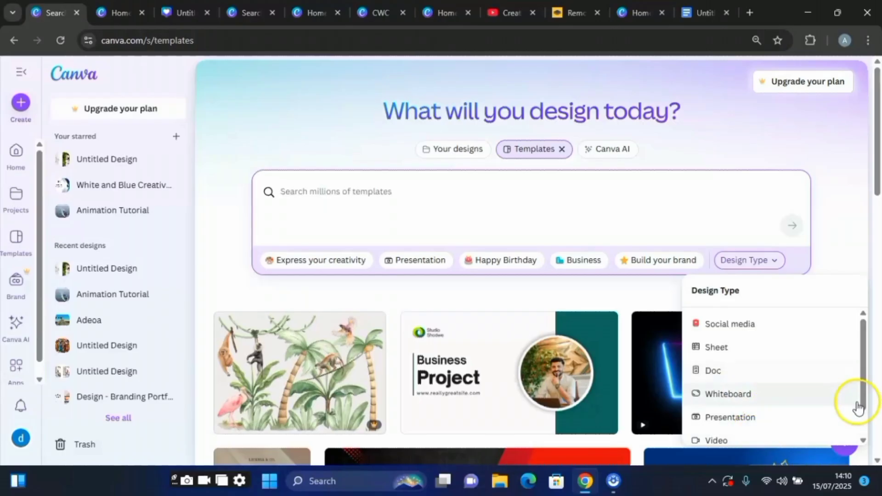
{"action": "left_click_drag", "start_coordinate": [862, 400], "coordinate": [867, 423]}
{"action": "scroll", "coordinate": [792, 401], "scroll_direction": "up", "scroll_amount": 2}
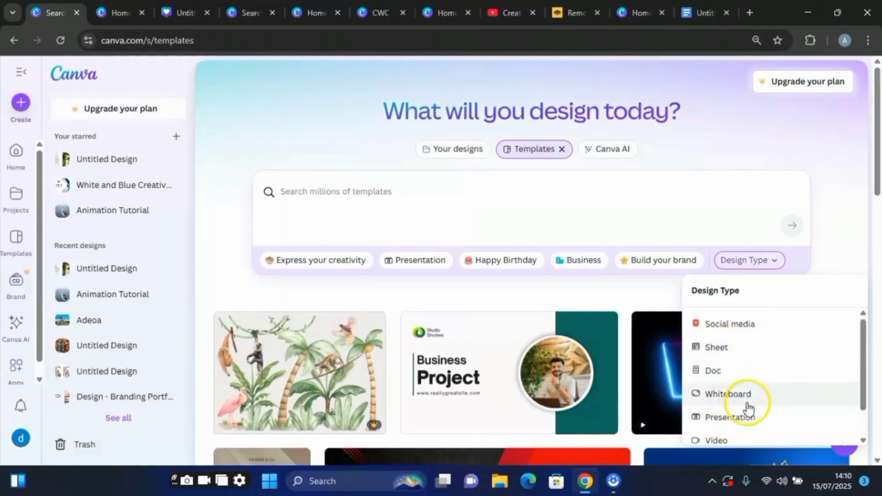
{"action": "left_click", "coordinate": [582, 262]}
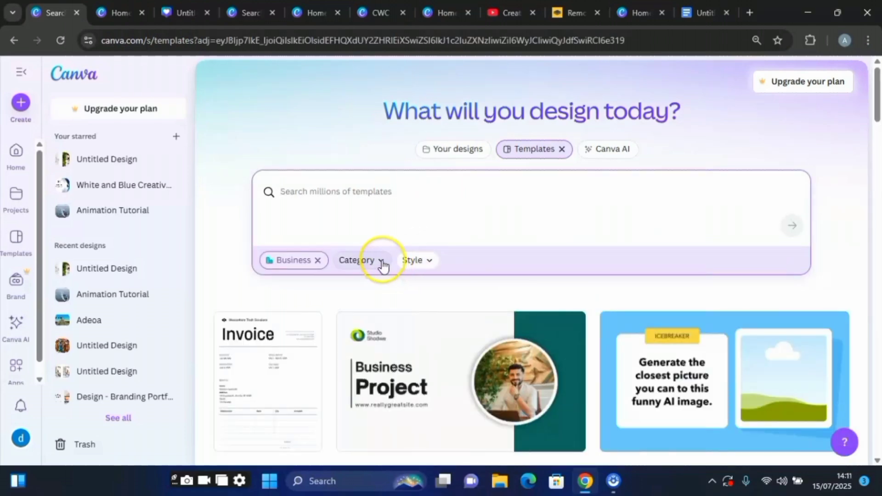
Step: Filter the business templates to the Flyer category and look through the results
{"action": "left_click", "coordinate": [383, 265]}
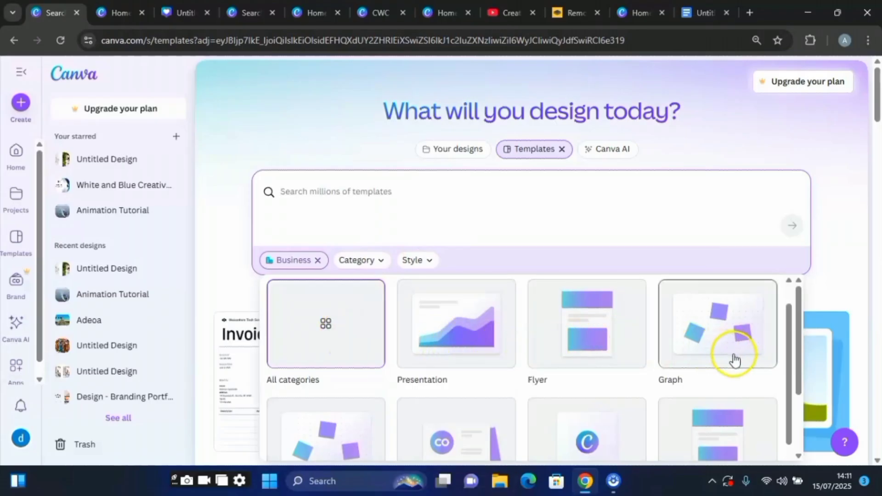
{"action": "scroll", "coordinate": [734, 361], "scroll_direction": "down", "scroll_amount": 3}
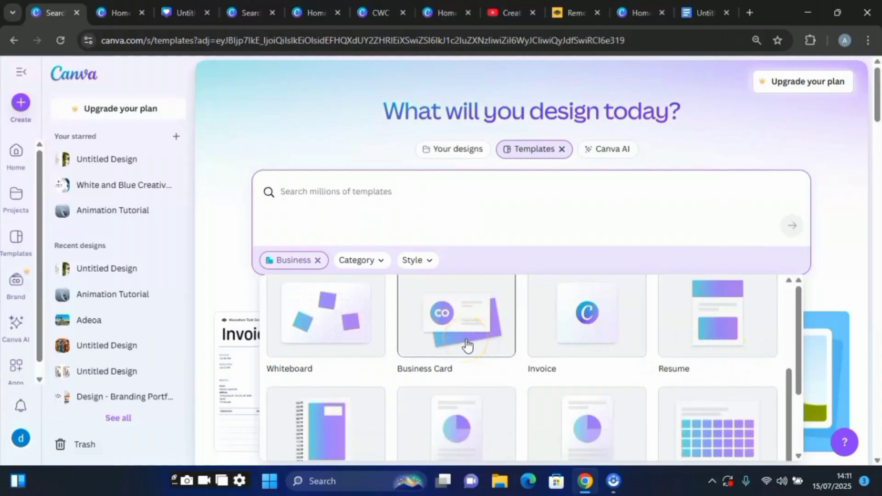
{"action": "scroll", "coordinate": [467, 345], "scroll_direction": "down", "scroll_amount": 2}
{"action": "scroll", "coordinate": [489, 348], "scroll_direction": "up", "scroll_amount": 5}
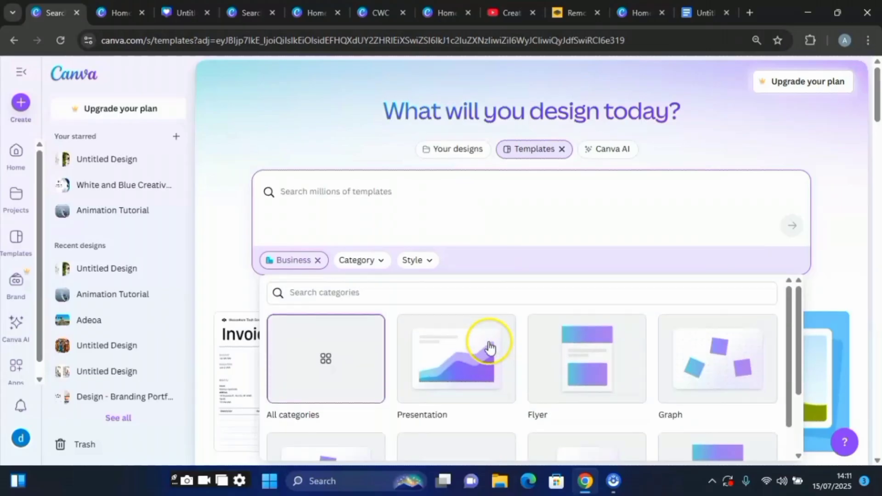
{"action": "left_click", "coordinate": [578, 367]}
{"action": "scroll", "coordinate": [580, 359], "scroll_direction": "down", "scroll_amount": 4}
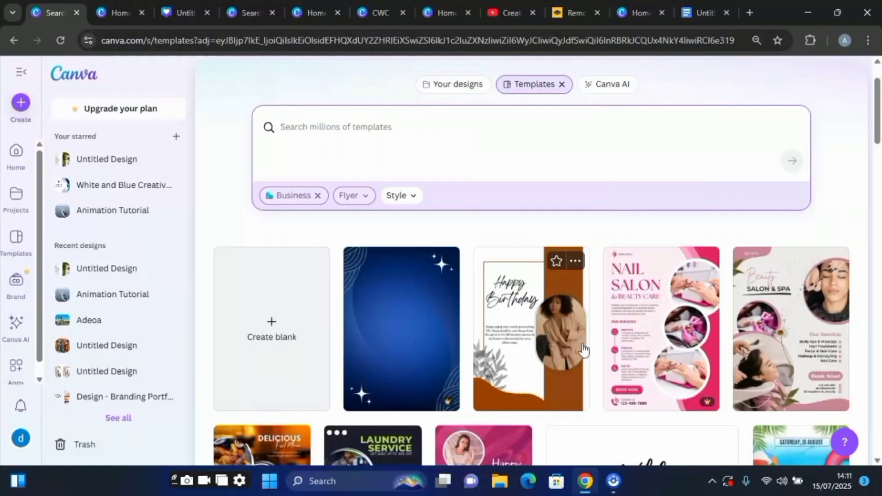
{"action": "scroll", "coordinate": [584, 352], "scroll_direction": "down", "scroll_amount": 1}
{"action": "scroll", "coordinate": [581, 353], "scroll_direction": "up", "scroll_amount": 3}
Step: Change the template category to Business Card, and remove the Business filter
{"action": "left_click", "coordinate": [364, 197]}
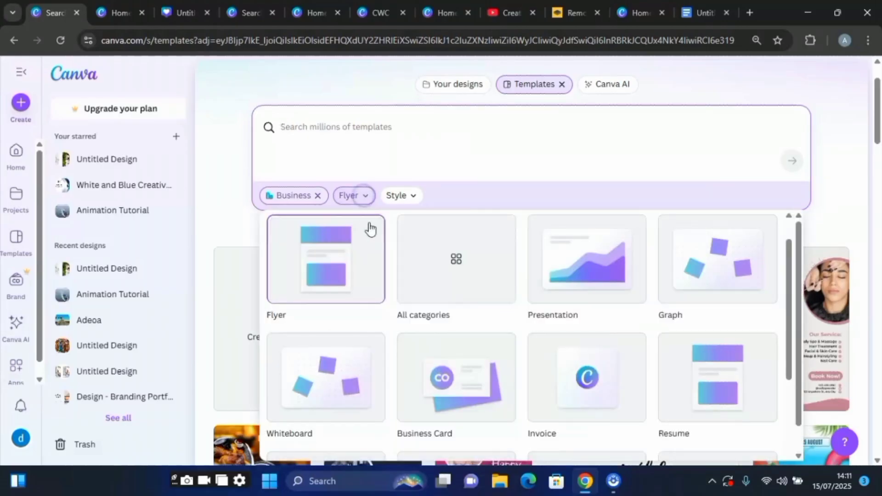
{"action": "scroll", "coordinate": [700, 337], "scroll_direction": "down", "scroll_amount": 1}
{"action": "scroll", "coordinate": [700, 337], "scroll_direction": "down", "scroll_amount": 1}
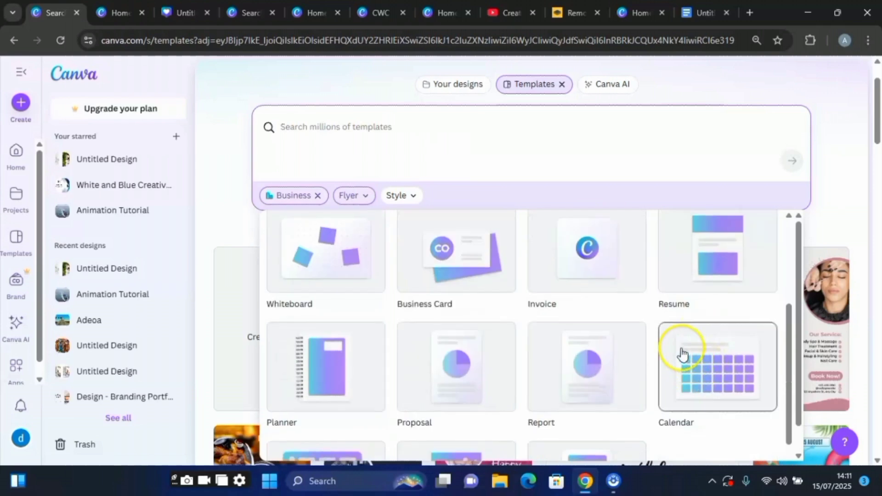
{"action": "left_click", "coordinate": [444, 271]}
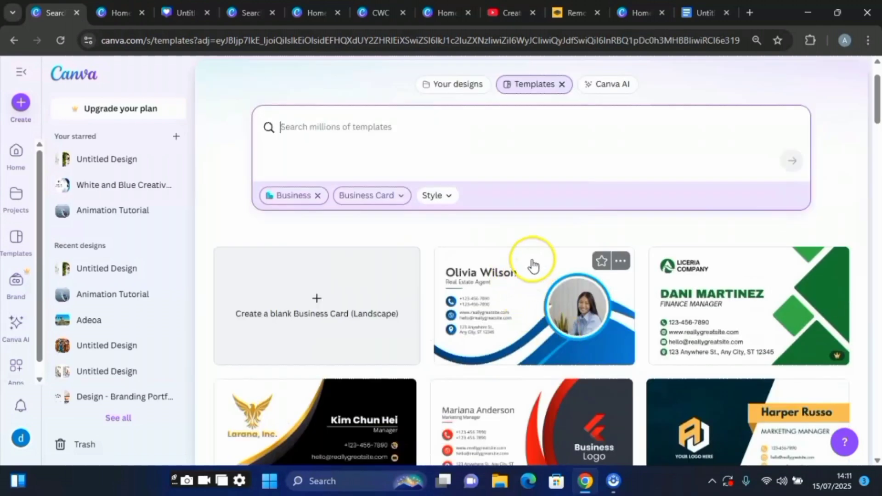
{"action": "left_click", "coordinate": [533, 272]}
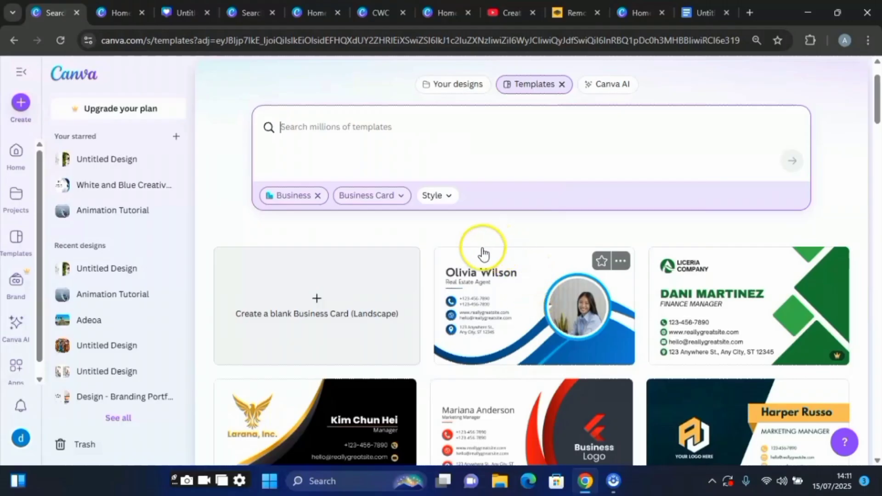
{"action": "scroll", "coordinate": [315, 266], "scroll_direction": "up", "scroll_amount": 2}
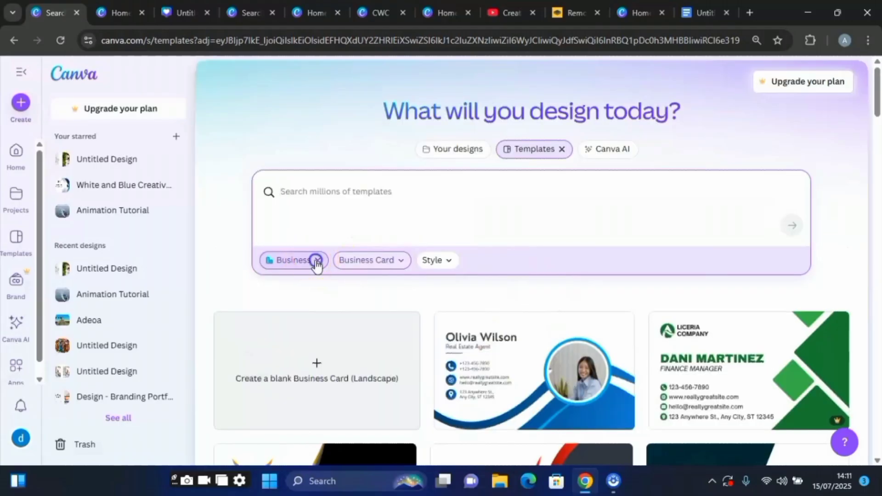
{"action": "left_click", "coordinate": [316, 262]}
{"action": "left_click", "coordinate": [420, 269]}
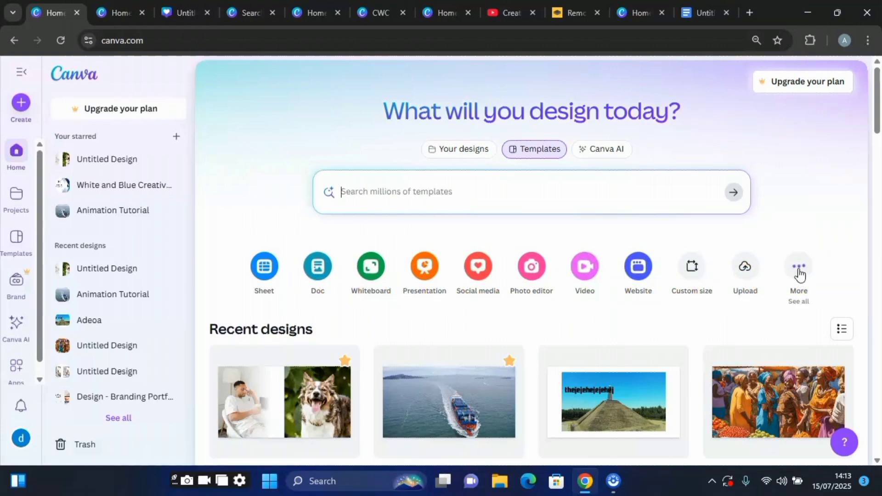
Step: Open the social media design formats from the home page, look through the popular ones, and close the window
{"action": "left_click", "coordinate": [479, 268]}
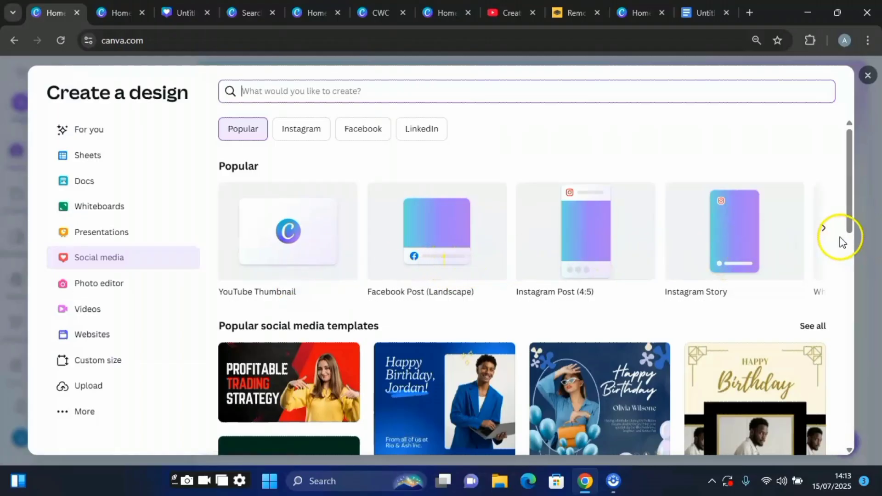
{"action": "left_click", "coordinate": [825, 230]}
{"action": "left_click", "coordinate": [826, 229]}
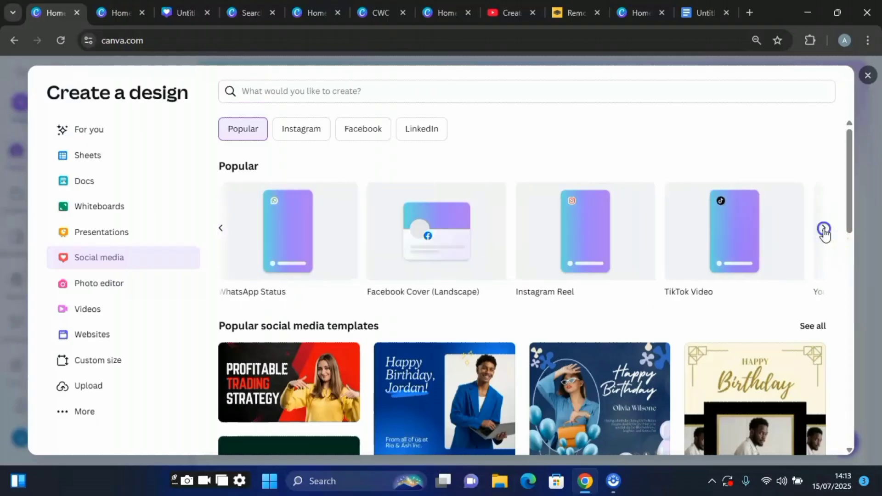
{"action": "left_click", "coordinate": [825, 230]}
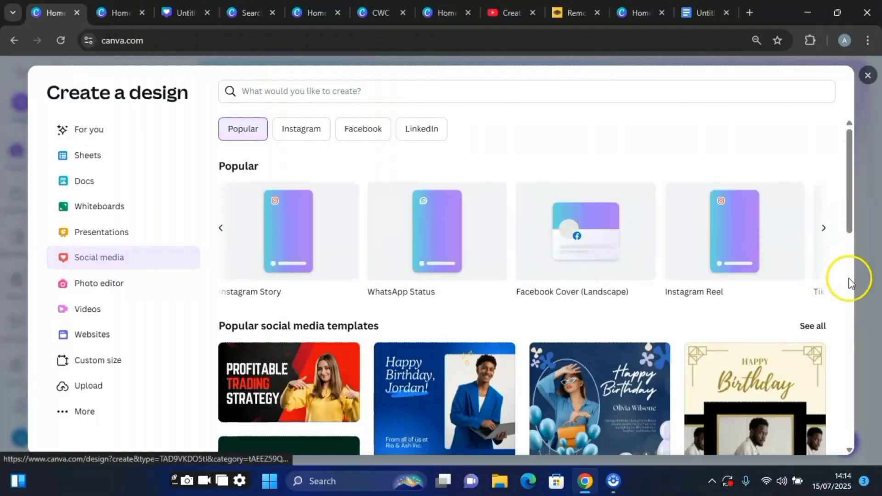
{"action": "left_click", "coordinate": [867, 75]}
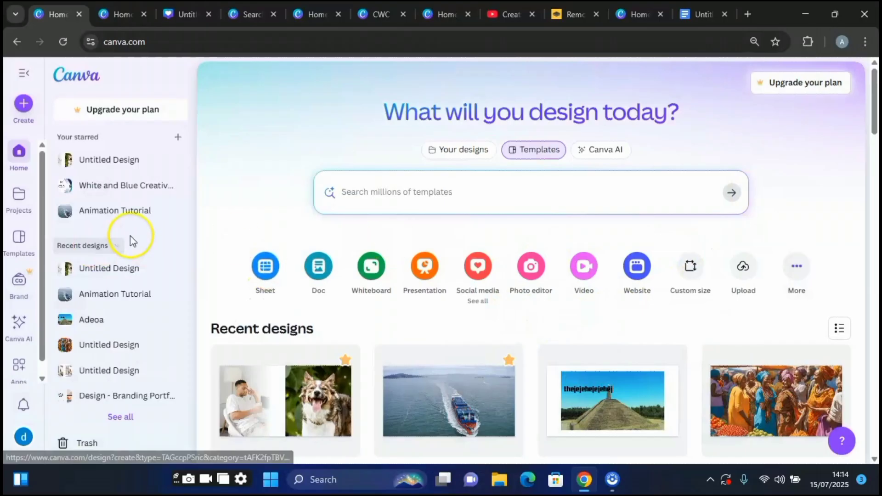
Step: Reopen the design creation window and look through the popular social media formats and templates
{"action": "left_click", "coordinate": [25, 107]}
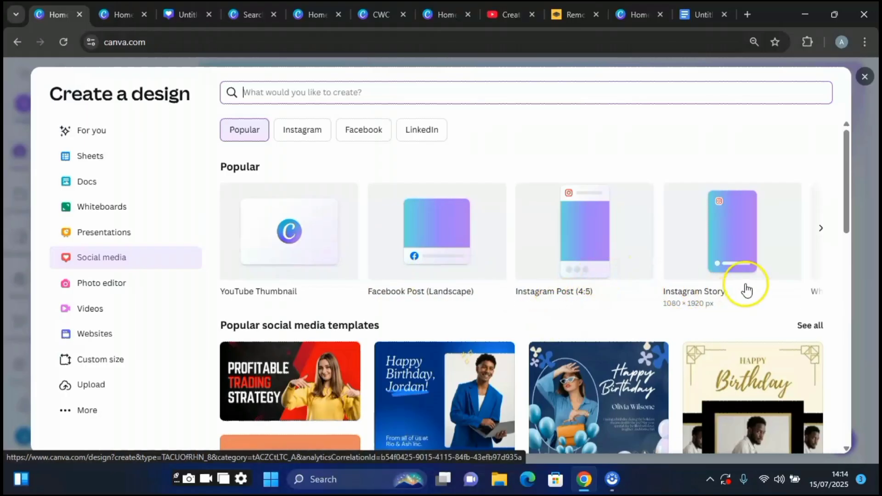
{"action": "left_click", "coordinate": [821, 230]}
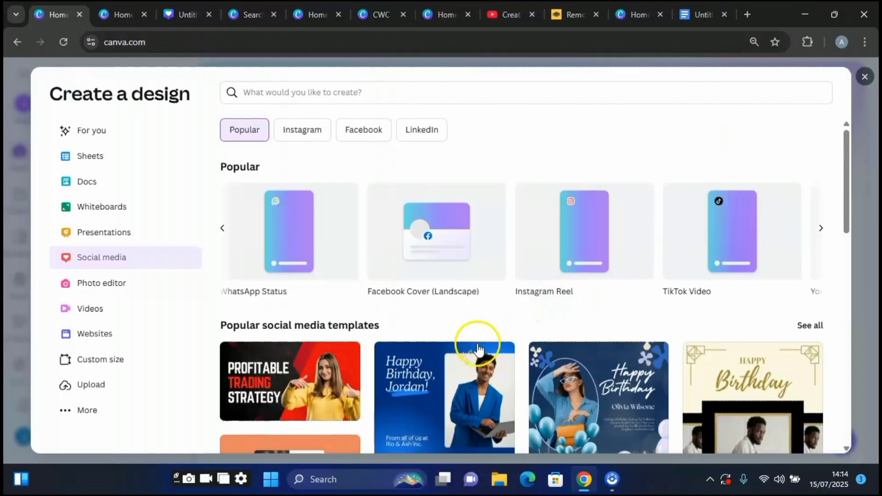
{"action": "scroll", "coordinate": [478, 346], "scroll_direction": "down", "scroll_amount": 10}
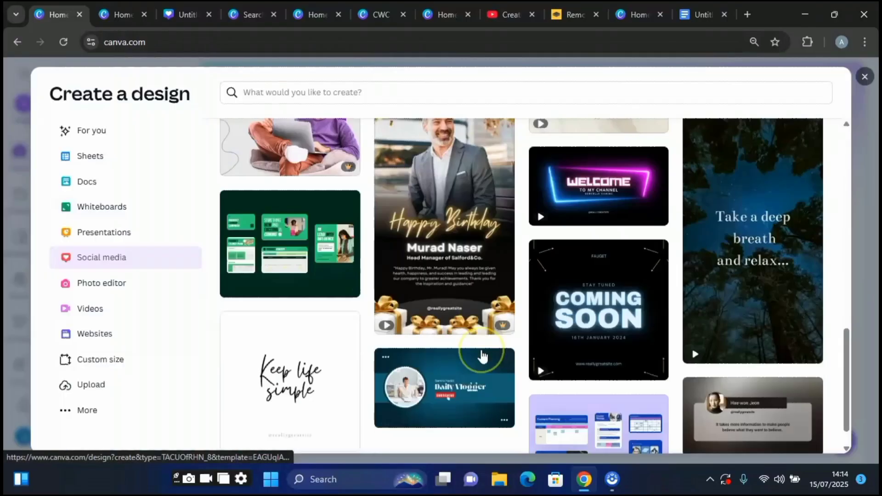
{"action": "scroll", "coordinate": [482, 356], "scroll_direction": "up", "scroll_amount": 10}
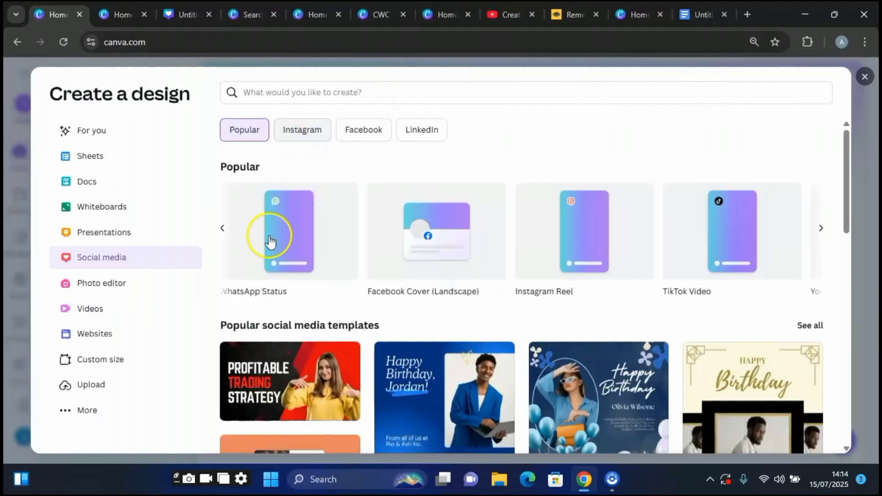
{"action": "left_click", "coordinate": [221, 230]}
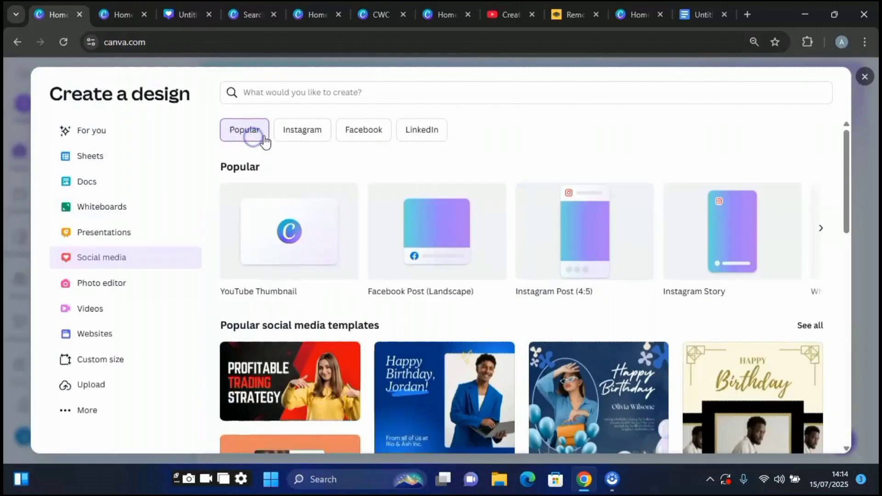
Step: Look through the Instagram, Facebook and LinkedIn formats of the social media designs
{"action": "left_click", "coordinate": [310, 132]}
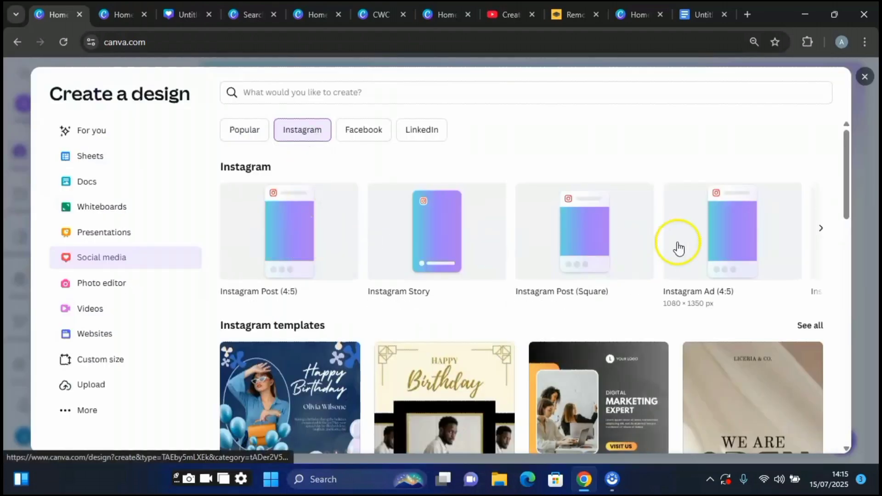
{"action": "left_click", "coordinate": [364, 133]}
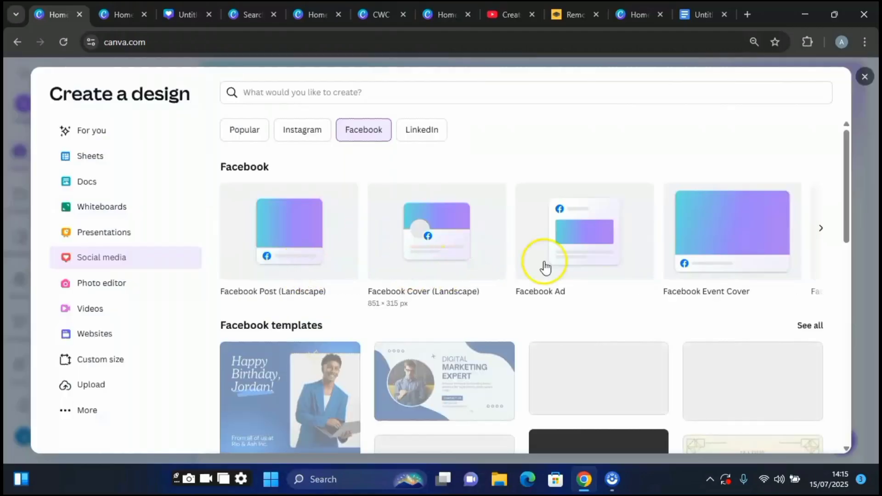
{"action": "left_click", "coordinate": [821, 230]}
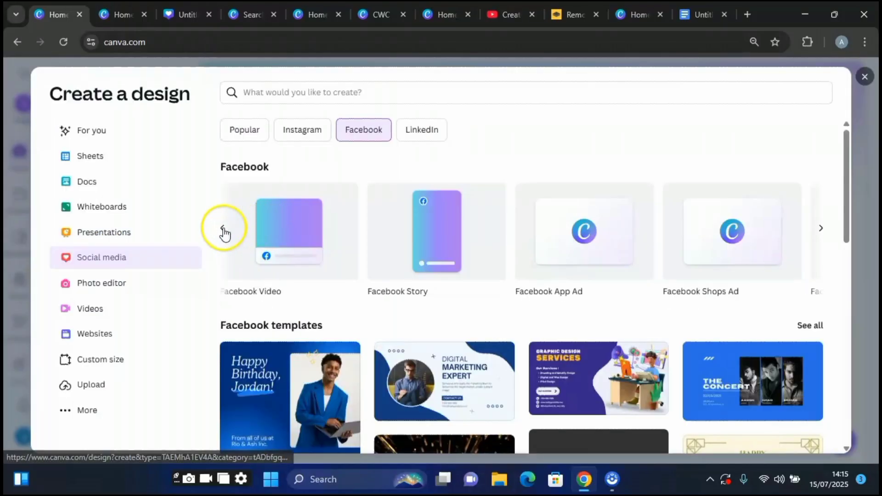
{"action": "left_click", "coordinate": [224, 230]}
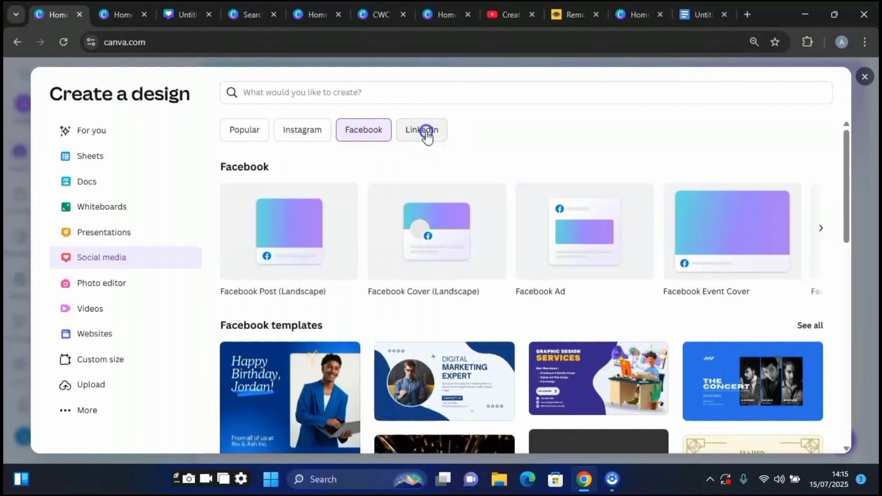
{"action": "left_click", "coordinate": [422, 132]}
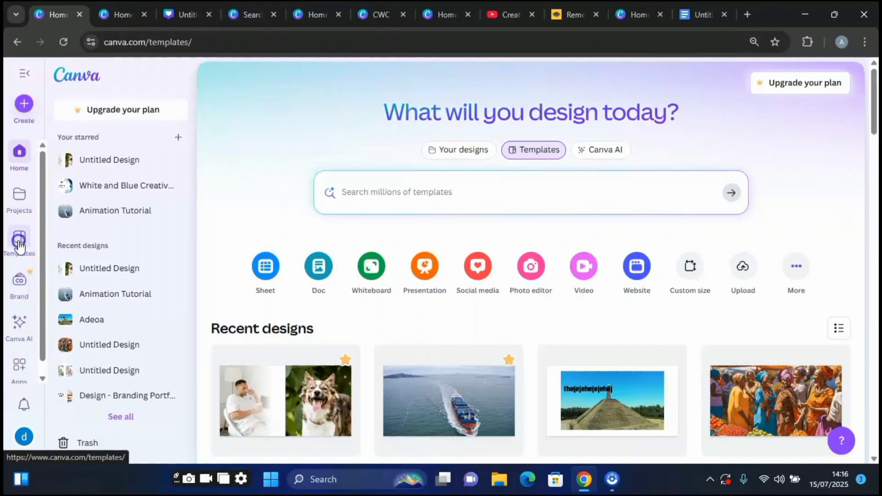
Step: Open the templates page and look through its categories, including the Business and Social Media templates
{"action": "left_click", "coordinate": [19, 241]}
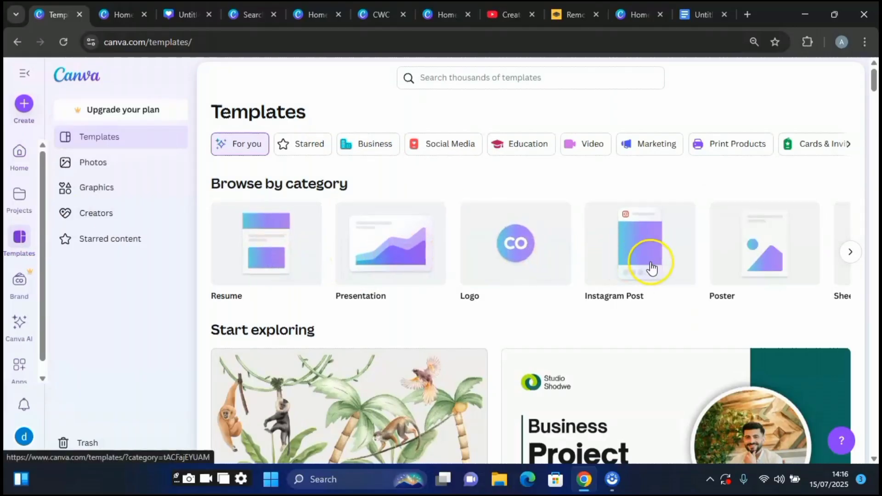
{"action": "left_click", "coordinate": [851, 252]}
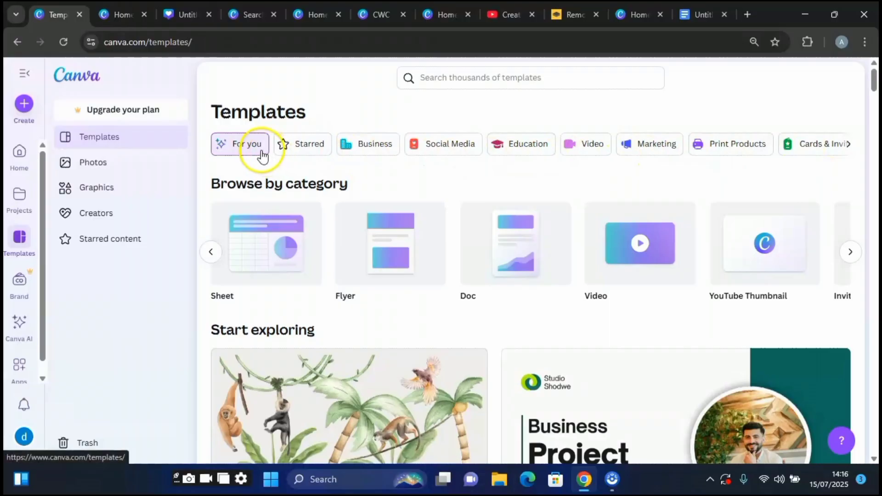
{"action": "left_click", "coordinate": [385, 146]}
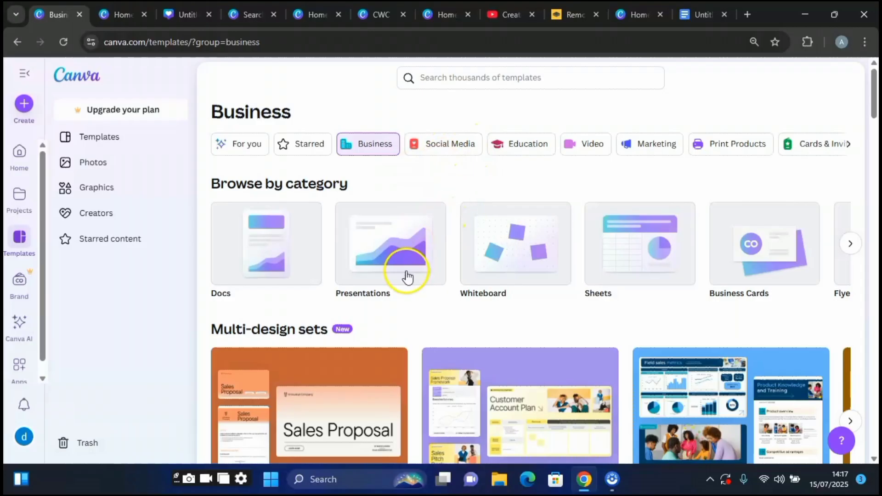
{"action": "left_click", "coordinate": [450, 147]}
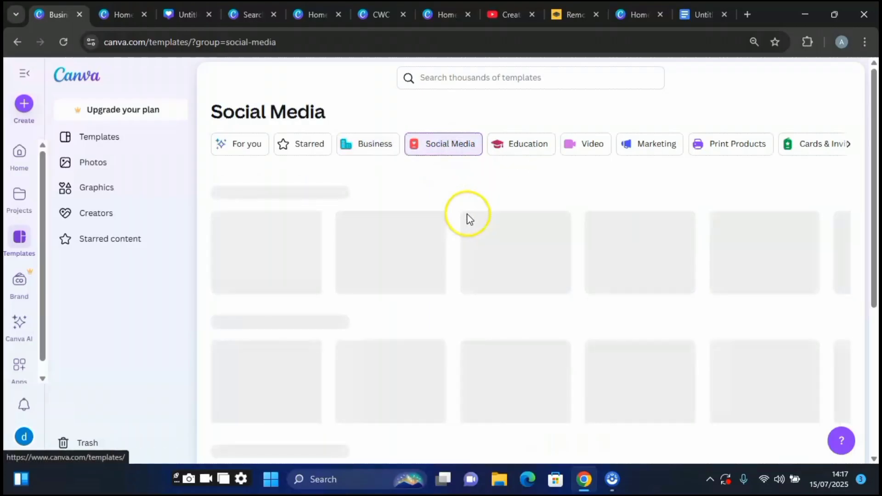
{"action": "scroll", "coordinate": [476, 239], "scroll_direction": "down", "scroll_amount": 6}
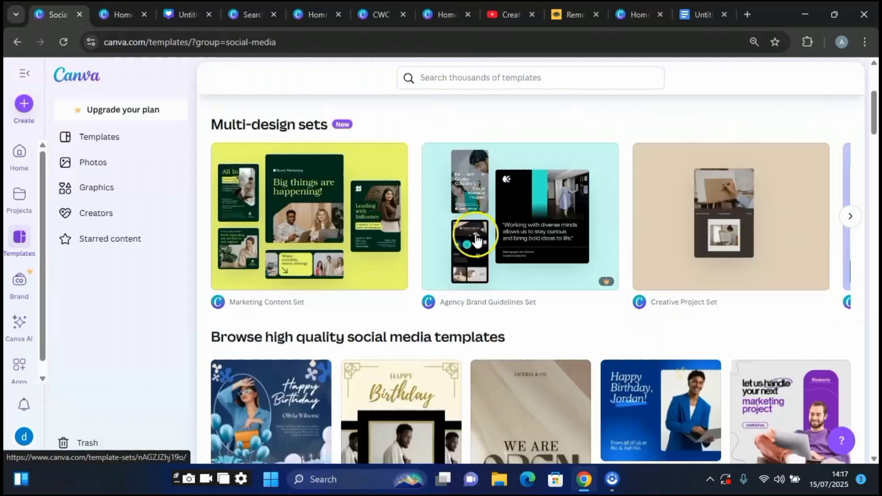
{"action": "scroll", "coordinate": [478, 243], "scroll_direction": "up", "scroll_amount": 6}
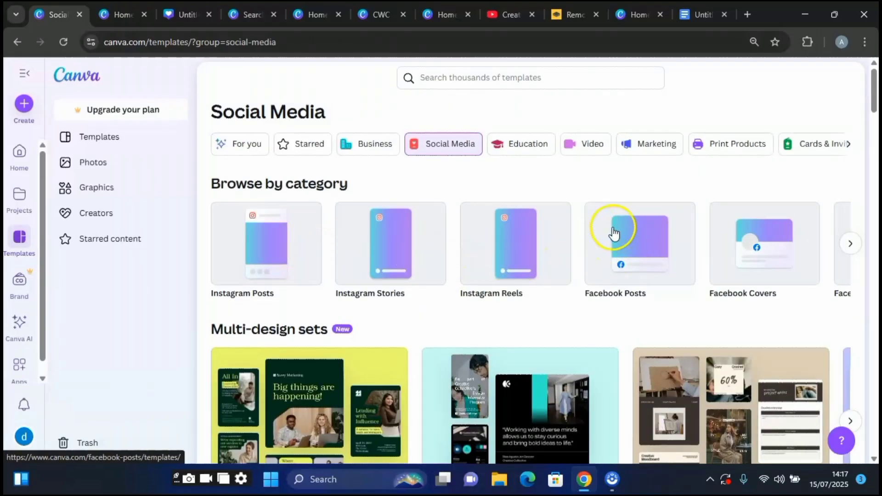
Step: Browse the Education, Video, Marketing, Print Products, and Cards & Invitations template groups
{"action": "left_click", "coordinate": [529, 149]}
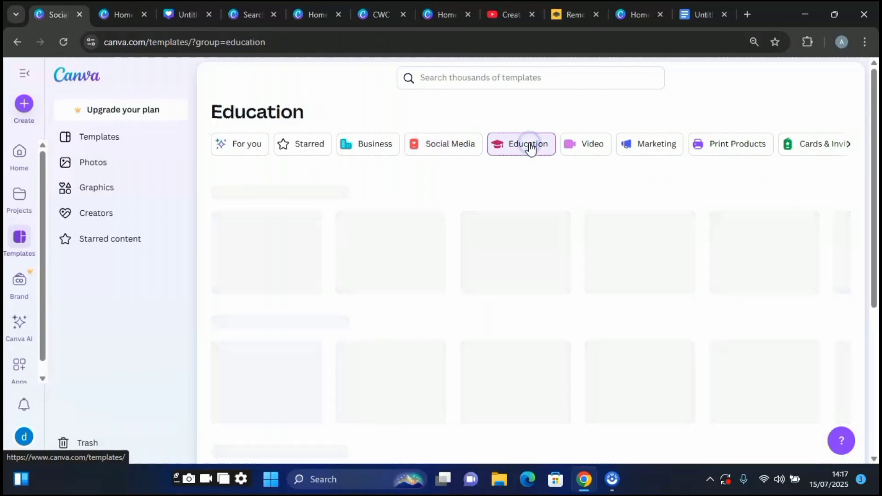
{"action": "left_click", "coordinate": [602, 148]}
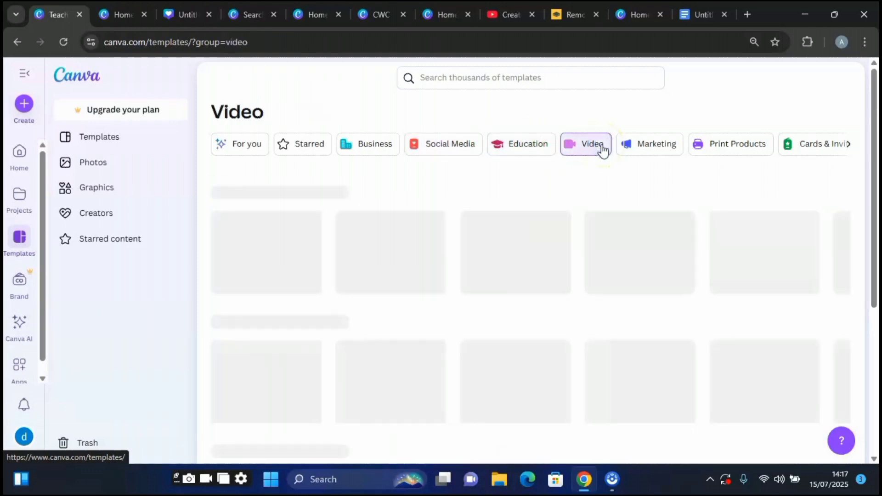
{"action": "left_click", "coordinate": [658, 148]}
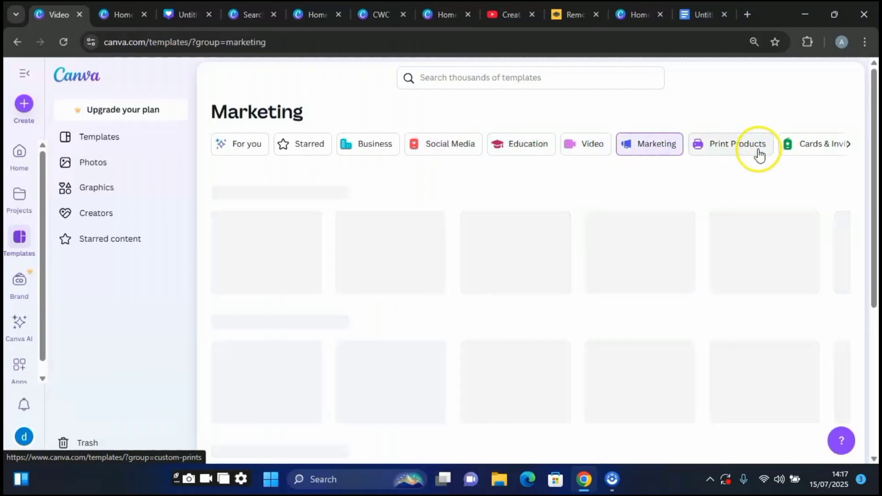
{"action": "left_click", "coordinate": [752, 148]}
{"action": "left_click", "coordinate": [813, 150]}
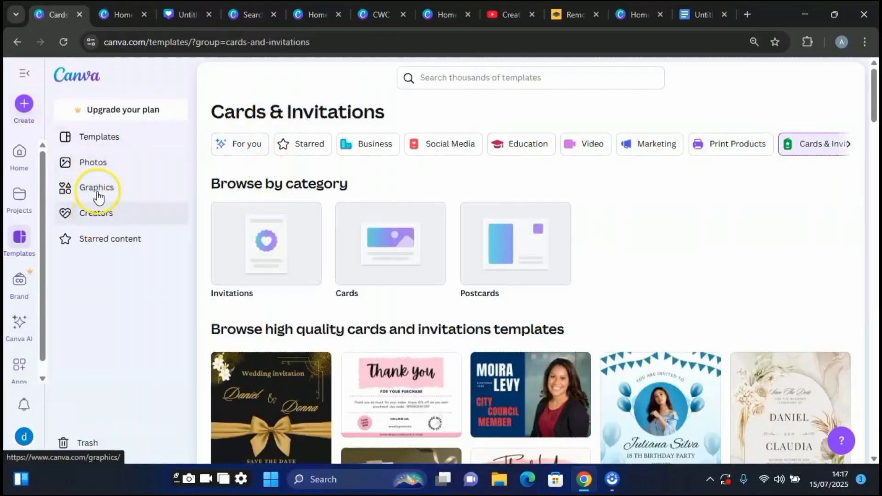
Step: Return to the home page, open the custom size options for a new design, and set the units to inches
{"action": "left_click", "coordinate": [20, 154]}
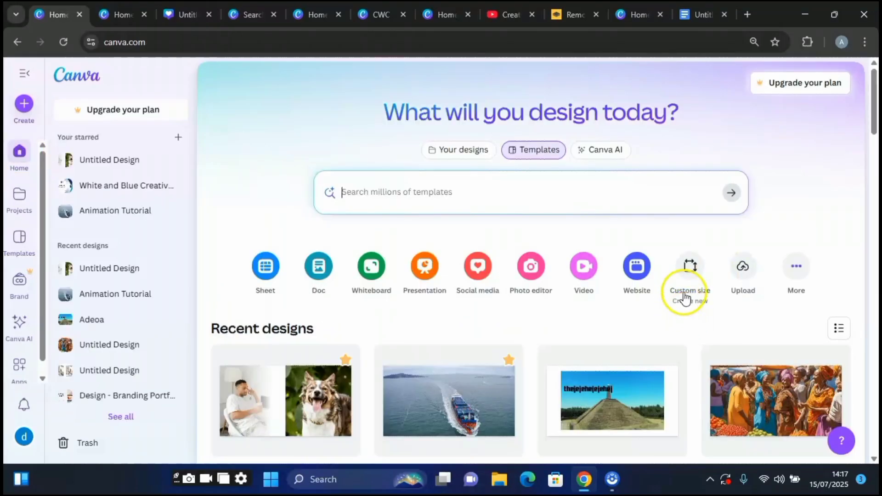
{"action": "left_click", "coordinate": [690, 267]}
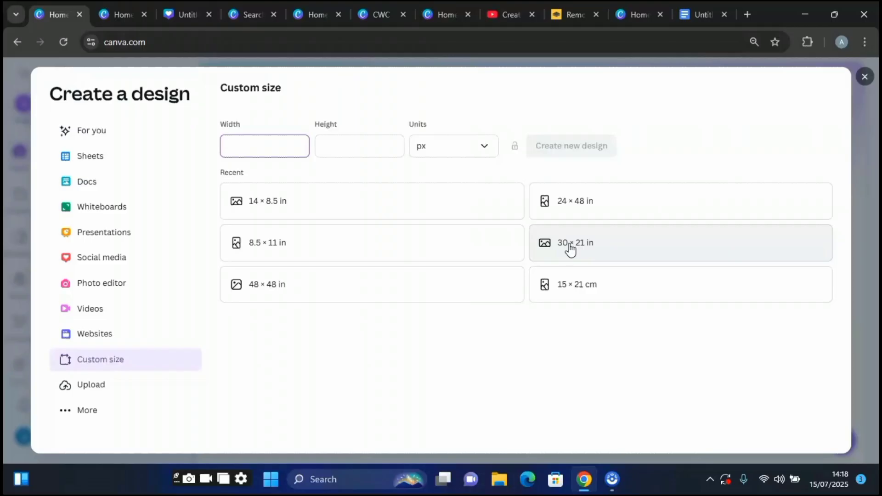
{"action": "left_click", "coordinate": [483, 148]}
{"action": "left_click", "coordinate": [482, 177]}
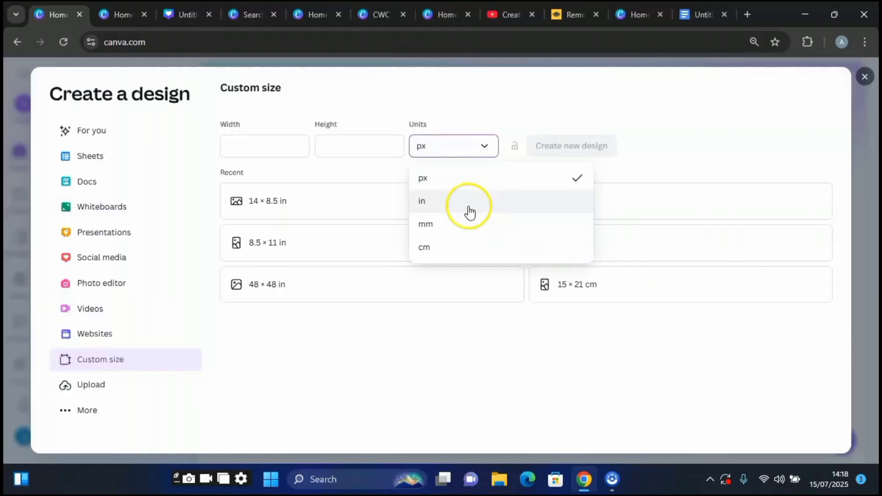
{"action": "left_click", "coordinate": [469, 206]}
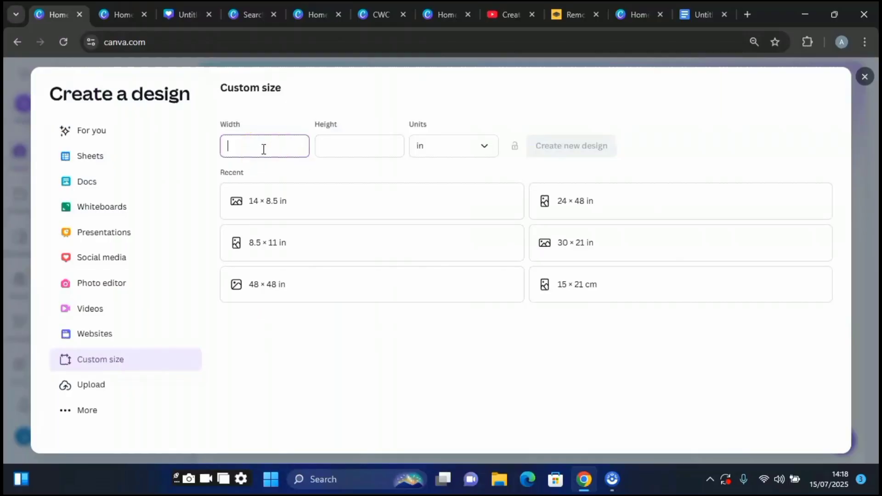
{"action": "left_click", "coordinate": [473, 146]}
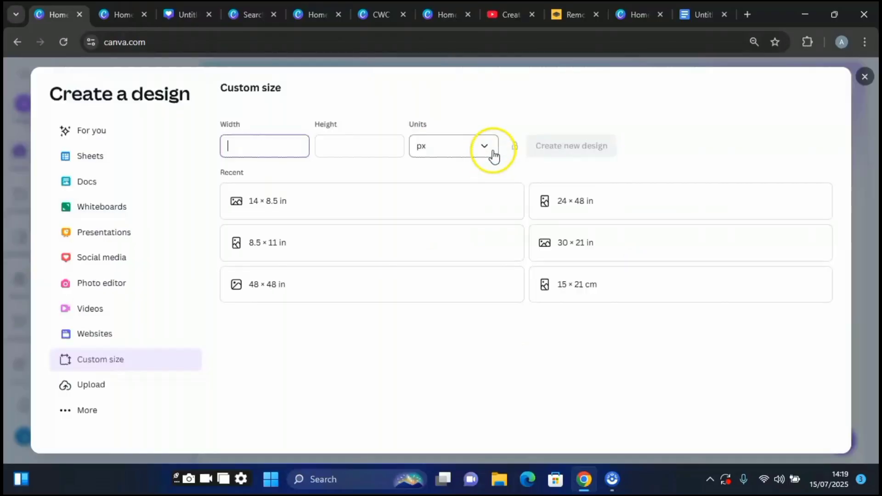
Step: Create a new custom-size design in inches with a width of 12 and a height of 8
{"action": "left_click", "coordinate": [483, 150]}
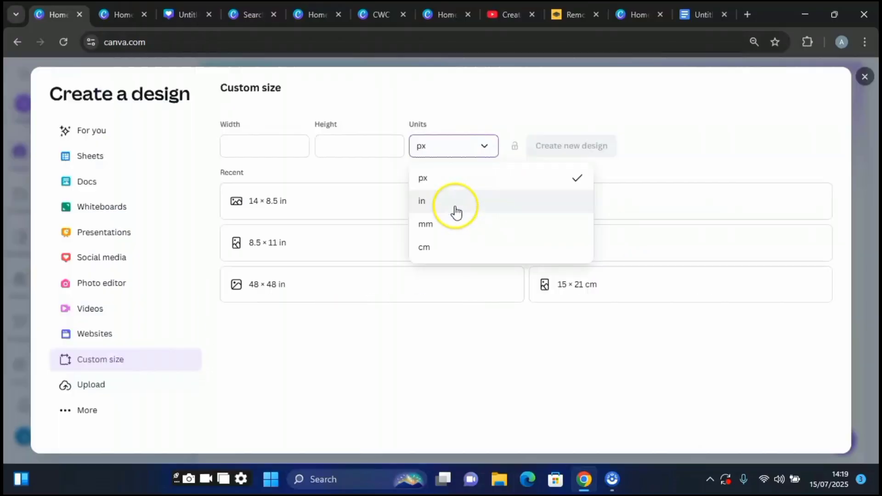
{"action": "left_click", "coordinate": [459, 201]}
{"action": "left_click", "coordinate": [265, 146]}
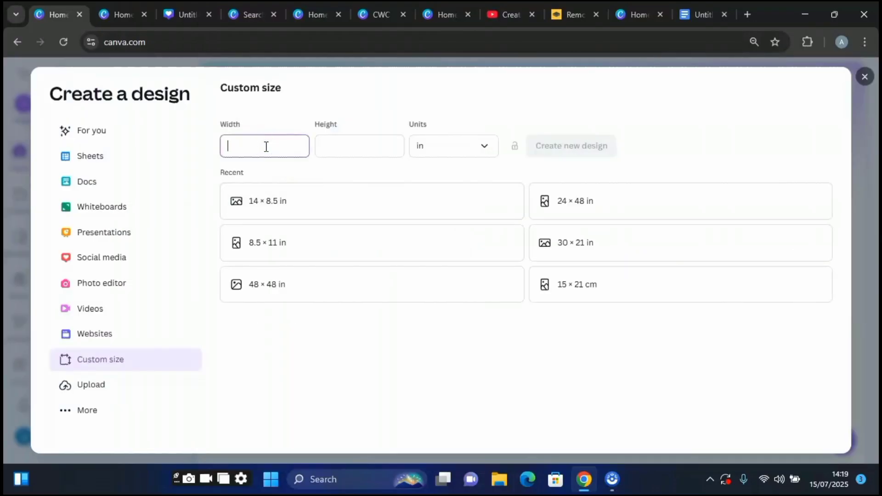
{"action": "type", "text": "12"}
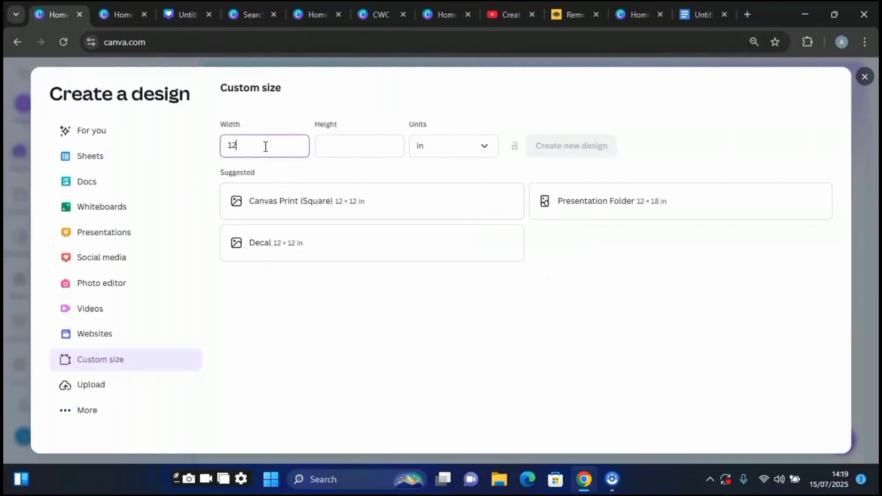
{"action": "key", "text": "Tab"}
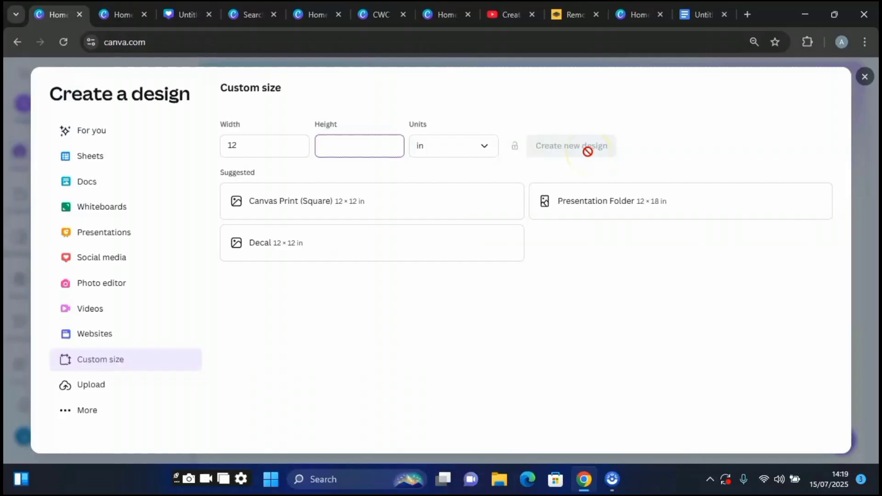
{"action": "left_click", "coordinate": [360, 143]}
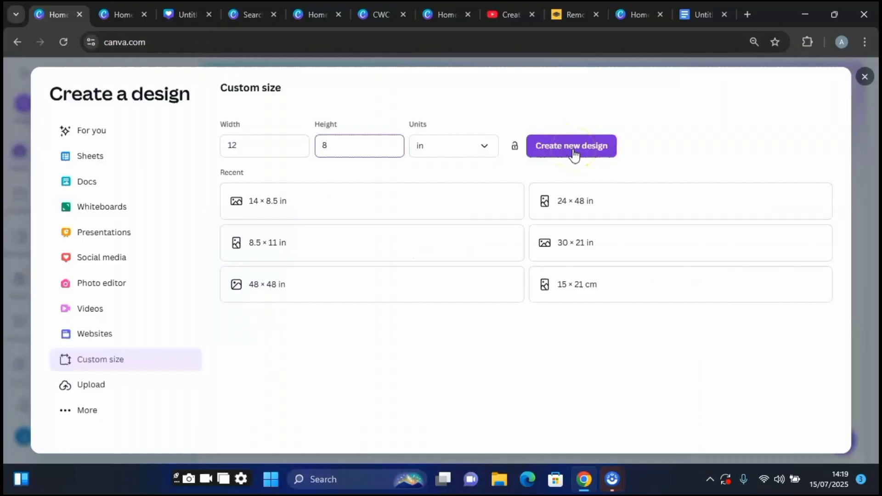
{"action": "left_click", "coordinate": [572, 146]}
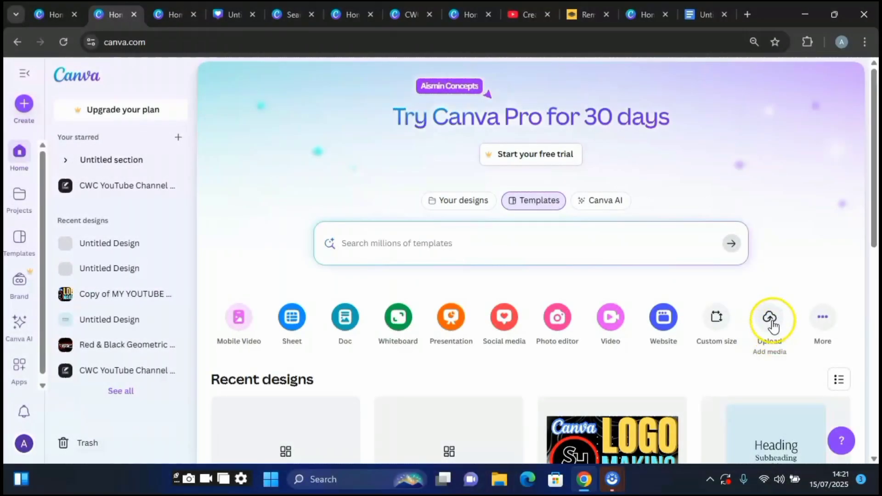
{"action": "left_click", "coordinate": [771, 322]}
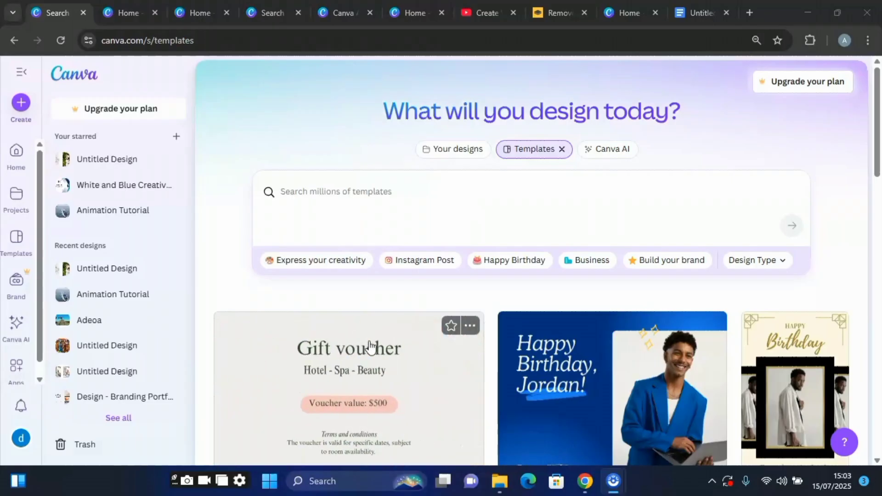
{"action": "left_click", "coordinate": [453, 360]}
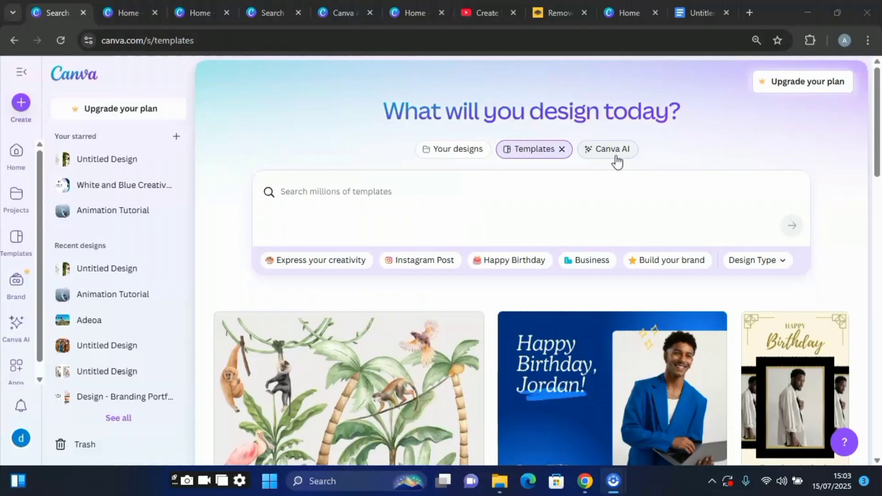
Step: Switch to Canva AI and choose the Design for me mode with Logo as the design type
{"action": "left_click", "coordinate": [608, 159]}
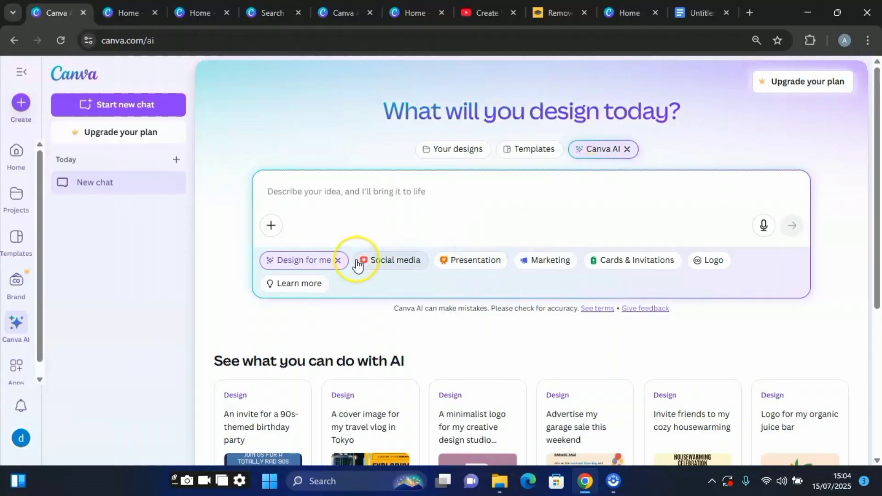
{"action": "left_click", "coordinate": [307, 260]}
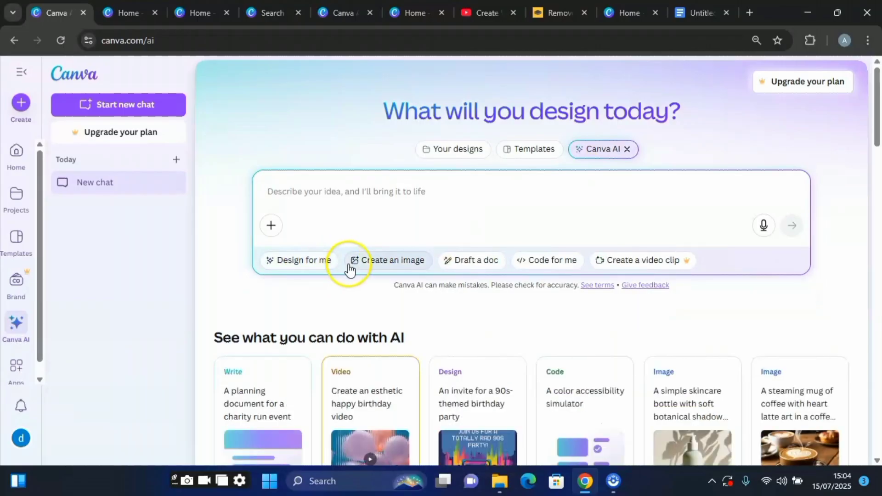
{"action": "left_click", "coordinate": [305, 262]}
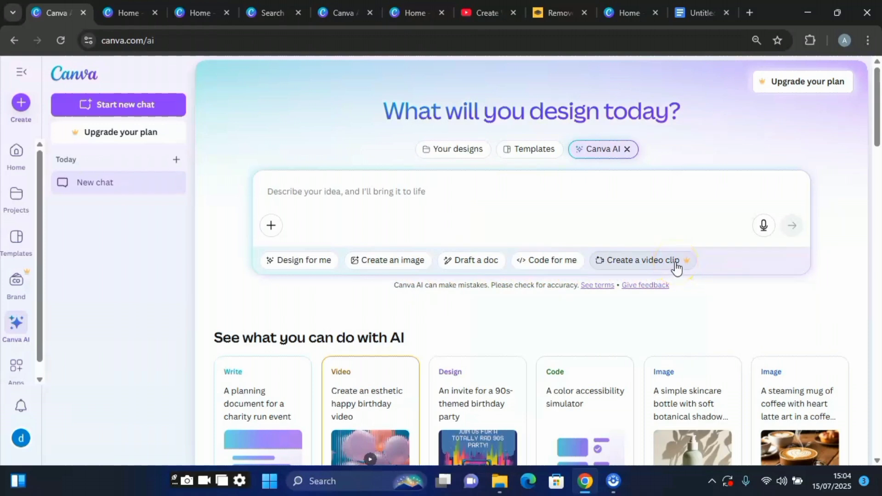
{"action": "left_click", "coordinate": [302, 262]}
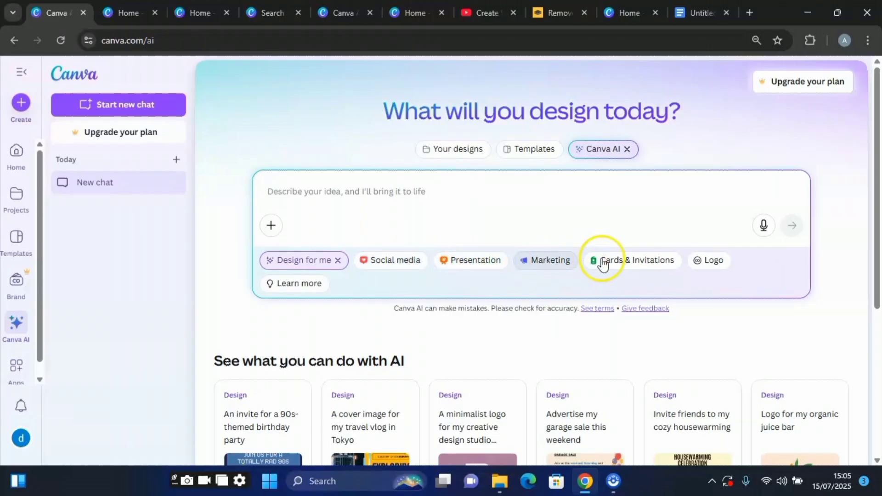
{"action": "left_click", "coordinate": [713, 266]}
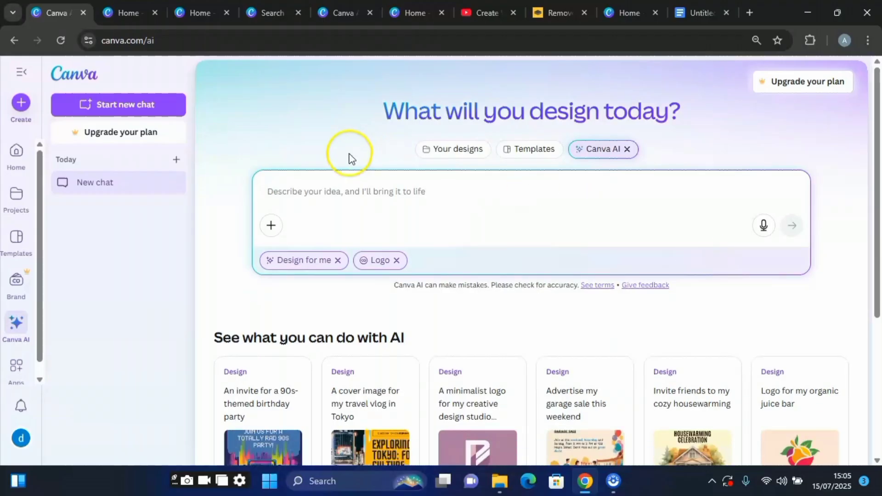
Step: Generate a modern YouTube channel logo with interlocked white letters M and D, a black or grey background, and black and grey abstract geometric shapes
{"action": "left_click", "coordinate": [297, 197]}
{"action": "type", "text": "Create a YouTube channel logo for my channel with the initial letters M and D in white color, the letters should be interlocked. Make the design of the logo a modern one, then with a black or grey background. Insert black and grey color pictures of abstract geometric shapes in the logo."}
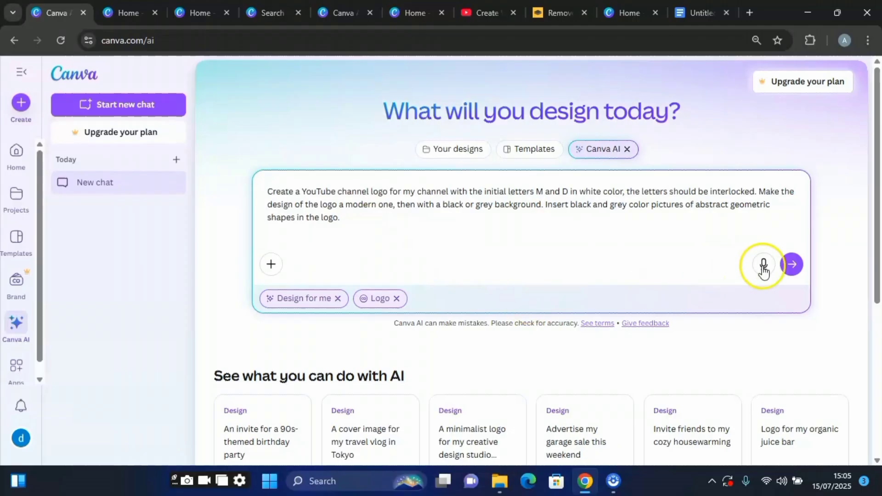
{"action": "left_click", "coordinate": [792, 264]}
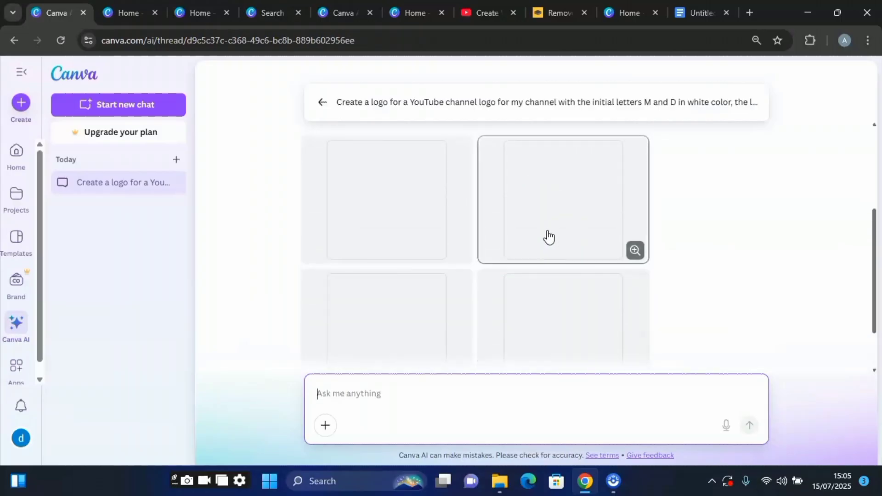
Step: Look through the generated logos, generate more designs from the same prompt, and review the new set
{"action": "scroll", "coordinate": [554, 230], "scroll_direction": "up", "scroll_amount": 3}
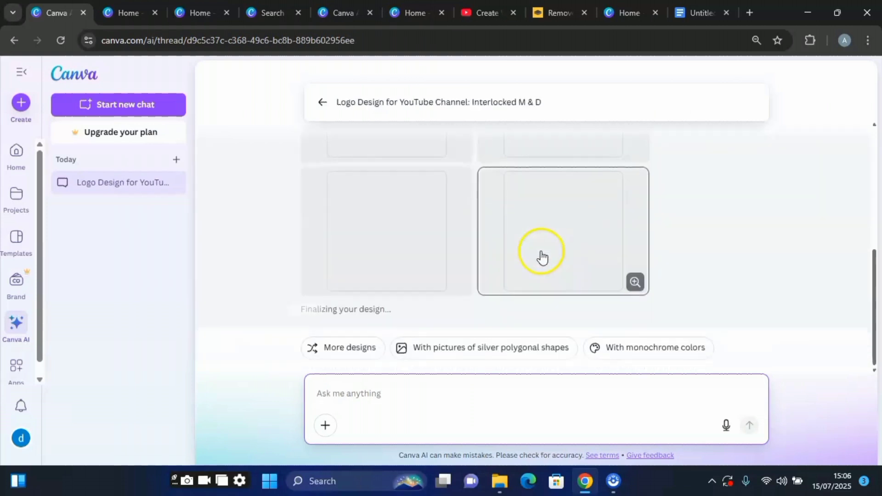
{"action": "scroll", "coordinate": [566, 242], "scroll_direction": "up", "scroll_amount": 1}
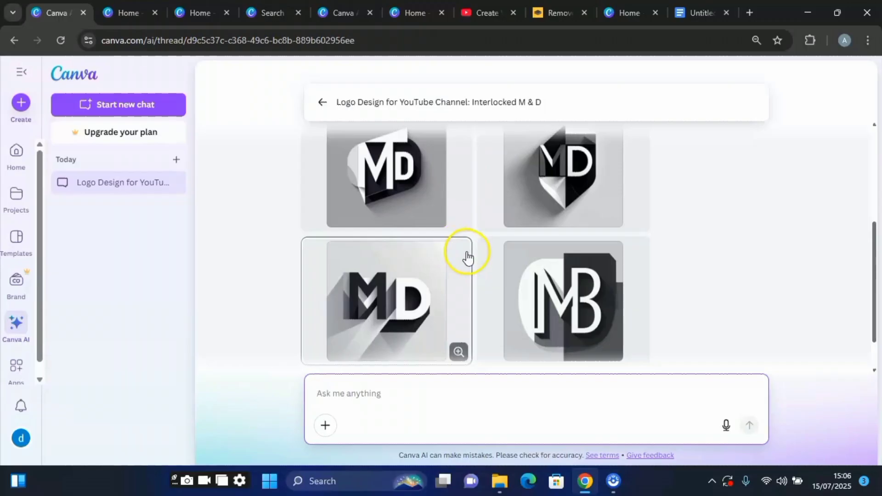
{"action": "scroll", "coordinate": [483, 282], "scroll_direction": "down", "scroll_amount": 1}
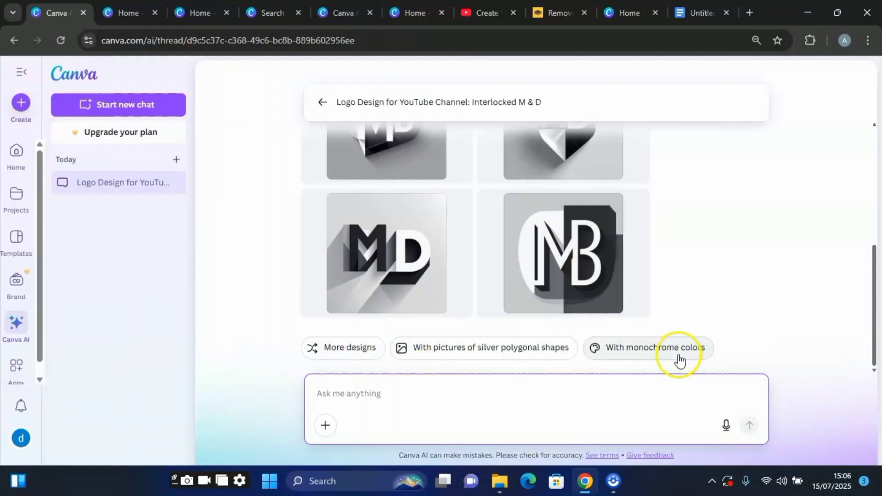
{"action": "left_click", "coordinate": [346, 350]}
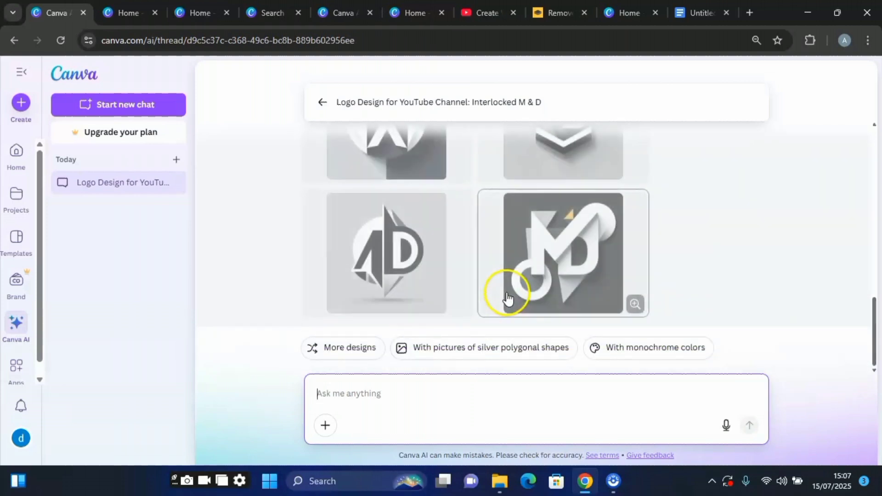
{"action": "scroll", "coordinate": [493, 294], "scroll_direction": "up", "scroll_amount": 2}
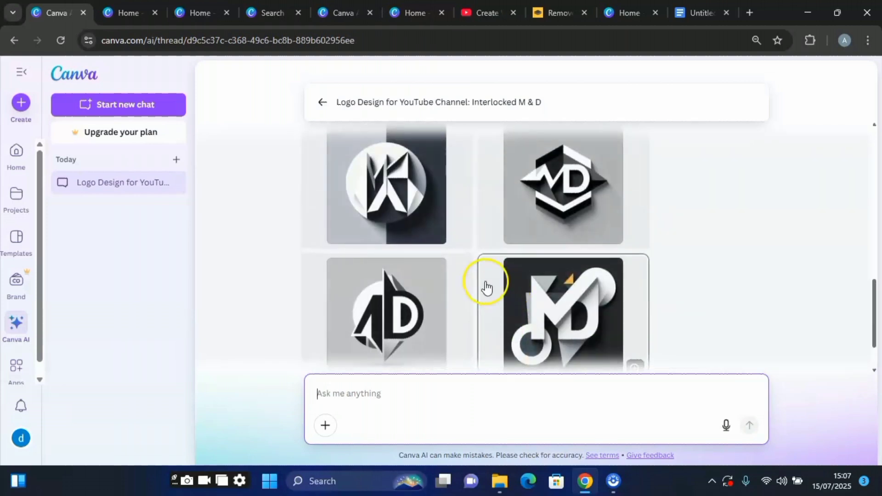
Step: Compare the generated logo sets and open the hexagonal MD logo on the grey background in the Canva editor
{"action": "scroll", "coordinate": [487, 288], "scroll_direction": "up", "scroll_amount": 10}
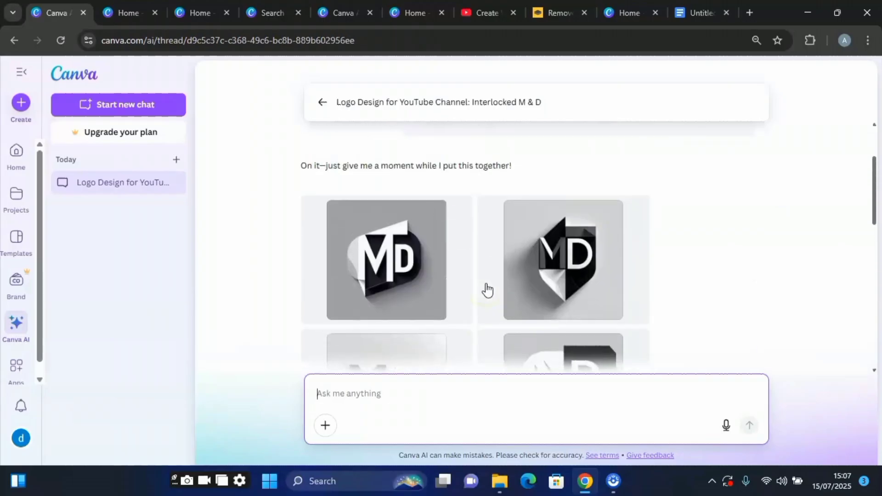
{"action": "scroll", "coordinate": [490, 289], "scroll_direction": "down", "scroll_amount": 5}
{"action": "scroll", "coordinate": [490, 289], "scroll_direction": "down", "scroll_amount": 8}
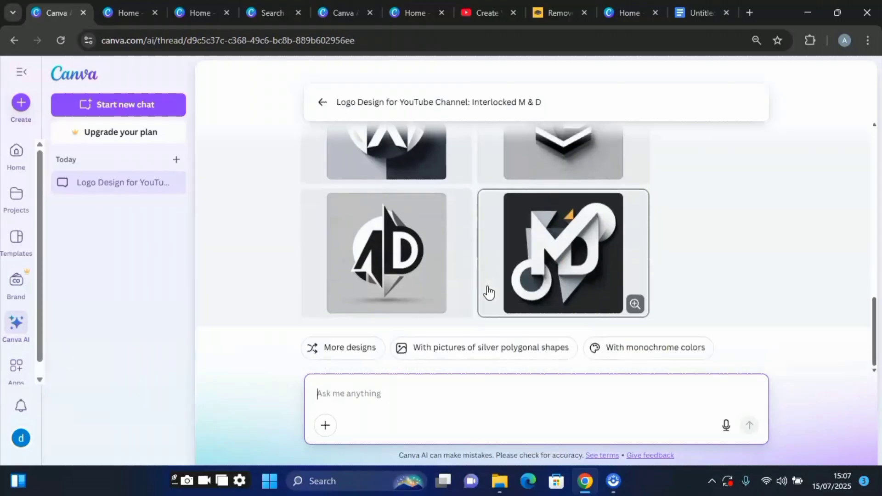
{"action": "scroll", "coordinate": [478, 262], "scroll_direction": "up", "scroll_amount": 3}
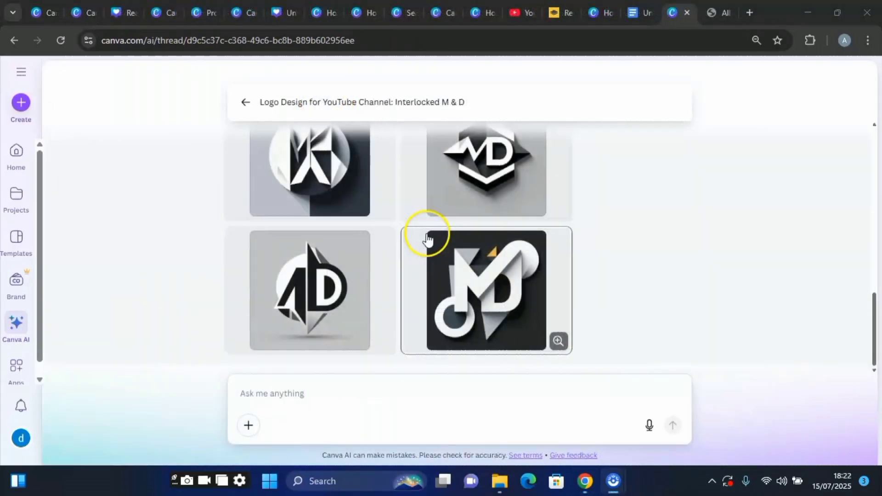
{"action": "scroll", "coordinate": [451, 235], "scroll_direction": "up", "scroll_amount": 3}
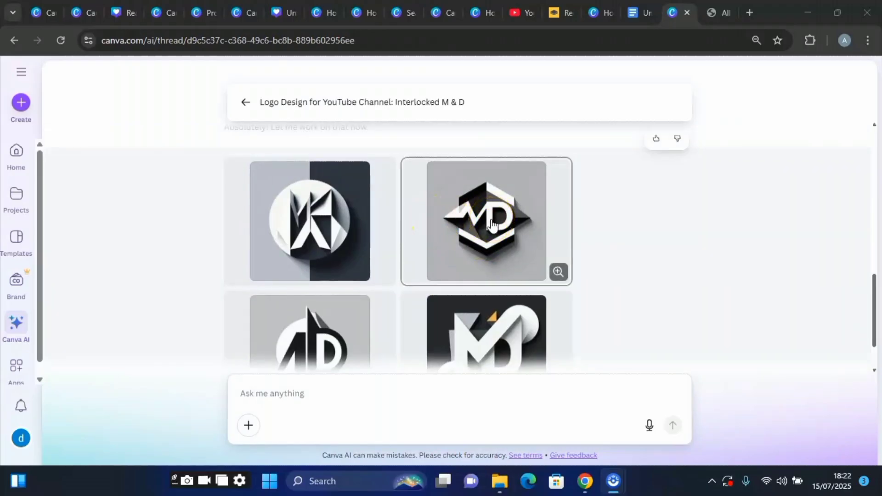
{"action": "left_click", "coordinate": [453, 226]}
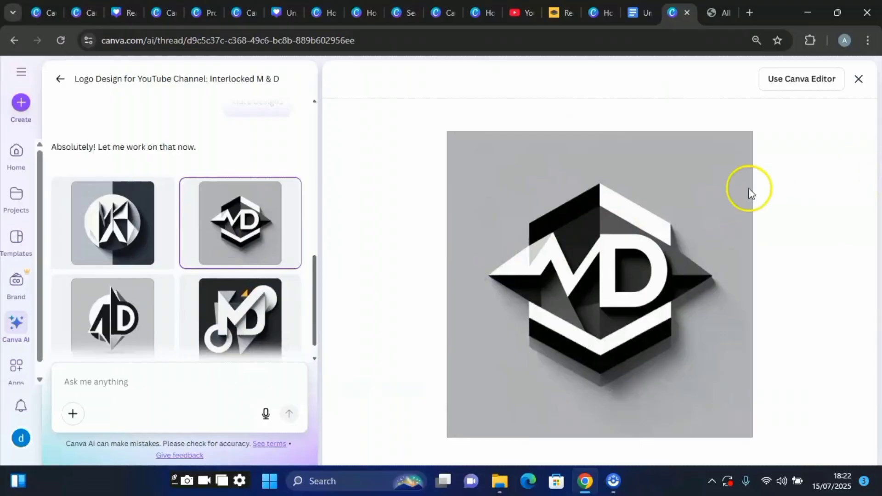
{"action": "left_click", "coordinate": [789, 83]}
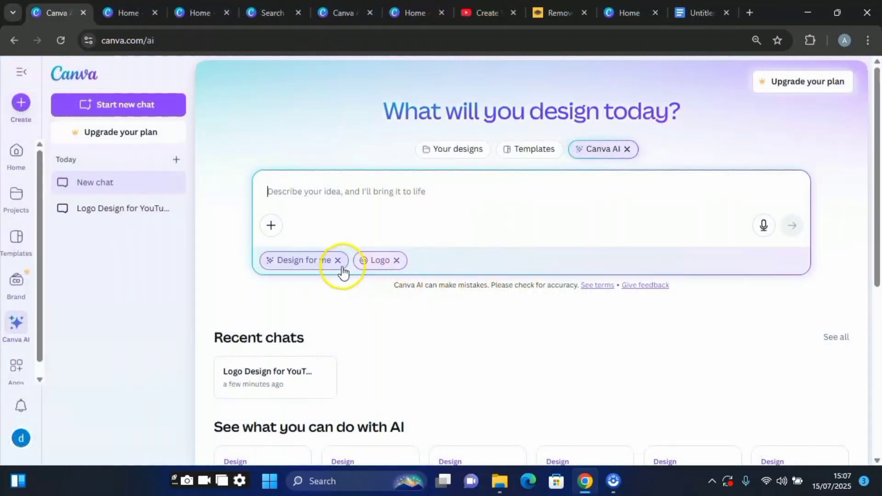
Step: Reset the Canva AI mode, choosing Design for me with Cards & Invitations as the design type
{"action": "left_click", "coordinate": [338, 261]}
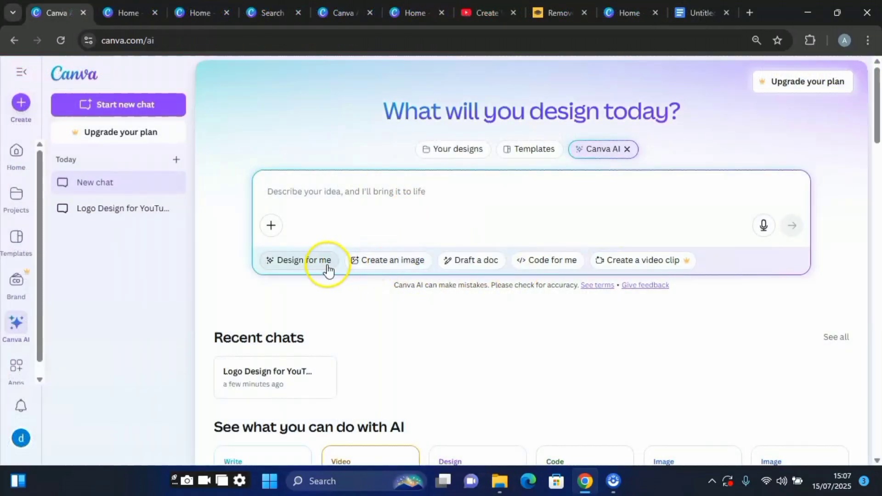
{"action": "left_click", "coordinate": [315, 264]}
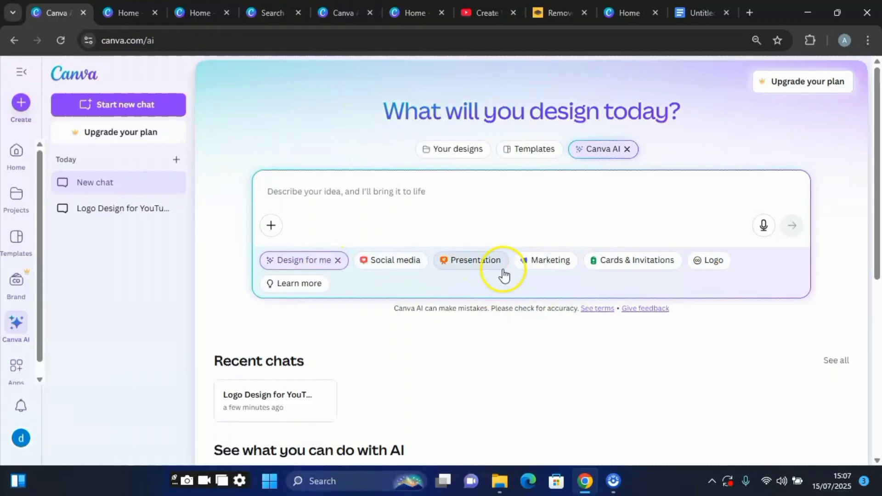
{"action": "left_click", "coordinate": [647, 261]}
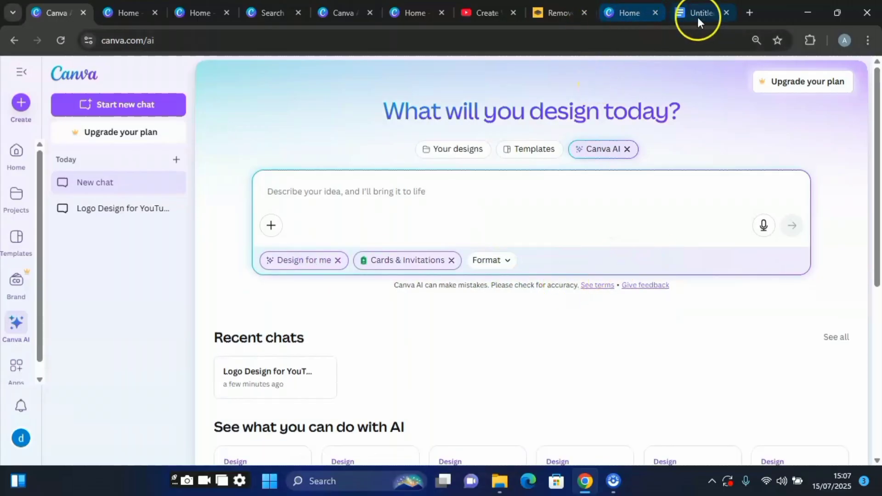
Step: Generate a wedding invitation from a prompt naming the couple and the wedding date, 24th of July, 2025
{"action": "left_click", "coordinate": [319, 209]}
{"action": "type", "text": "Design a wedding invitation between smith and Jane, the wedding is slated for 24th of July, 2025."}
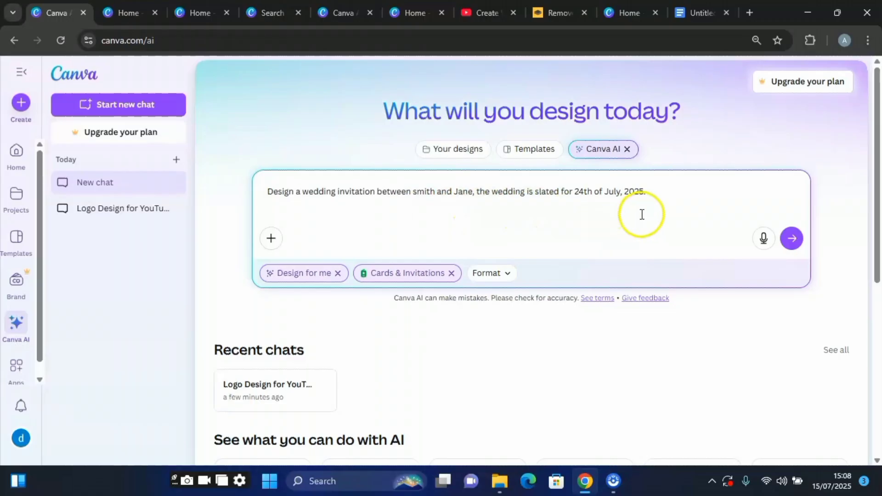
{"action": "left_click", "coordinate": [792, 239]}
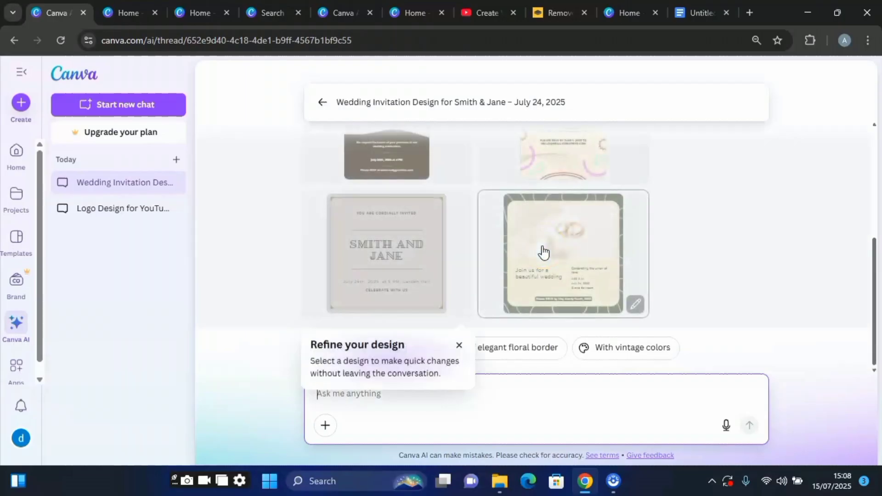
Step: Preview the generated wedding invitations one by one and look over the whole set with its follow-up design suggestions
{"action": "scroll", "coordinate": [543, 251], "scroll_direction": "up", "scroll_amount": 1}
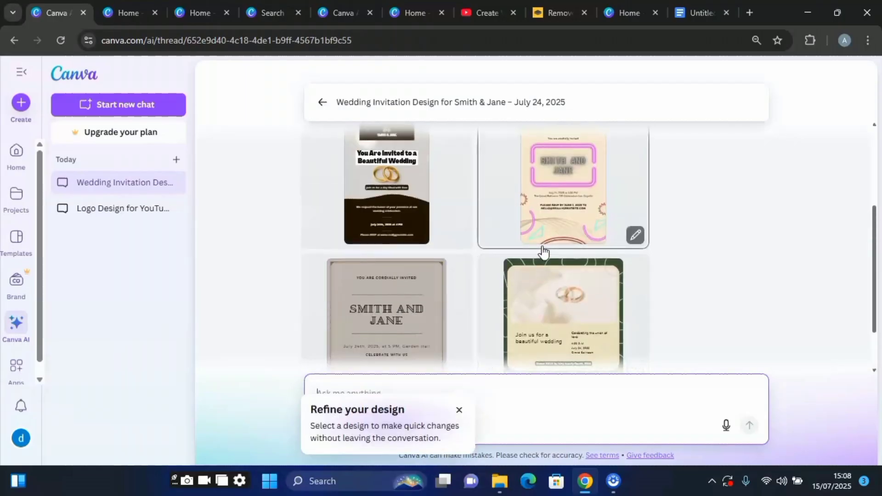
{"action": "scroll", "coordinate": [543, 251], "scroll_direction": "up", "scroll_amount": 1}
{"action": "left_click", "coordinate": [423, 260]}
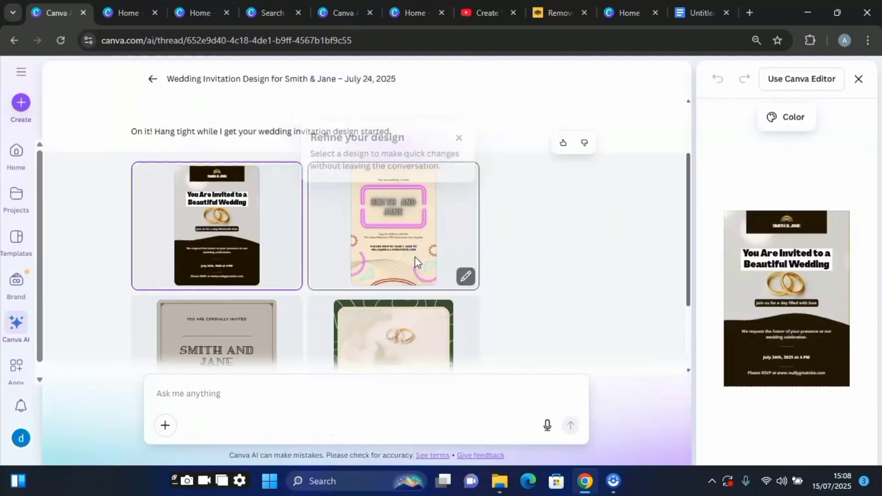
{"action": "left_click", "coordinate": [415, 258]}
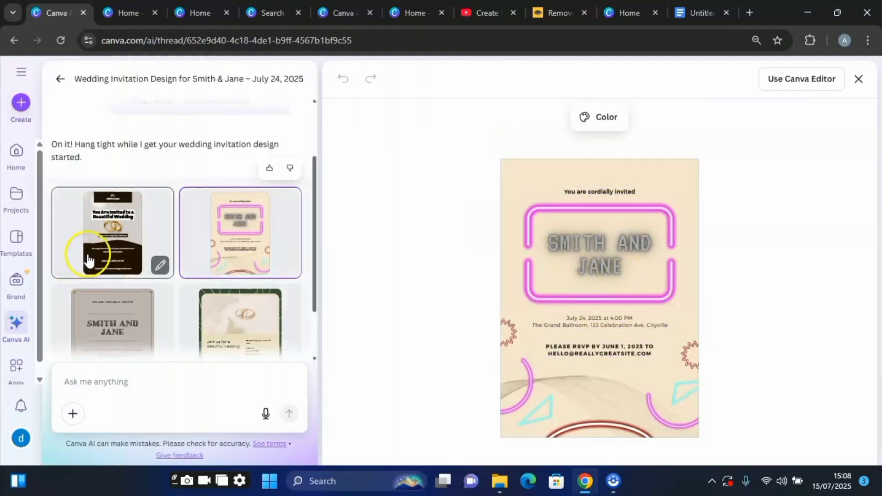
{"action": "left_click", "coordinate": [102, 254]}
{"action": "left_click", "coordinate": [120, 317]}
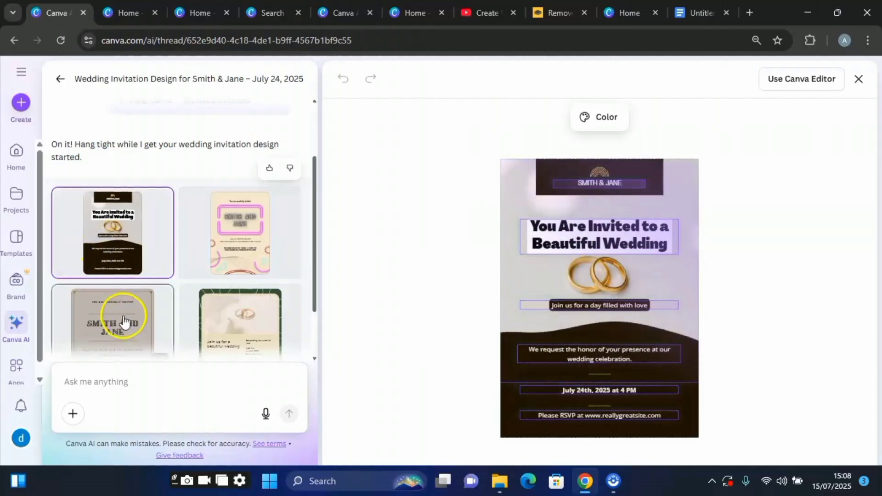
{"action": "left_click", "coordinate": [240, 319]}
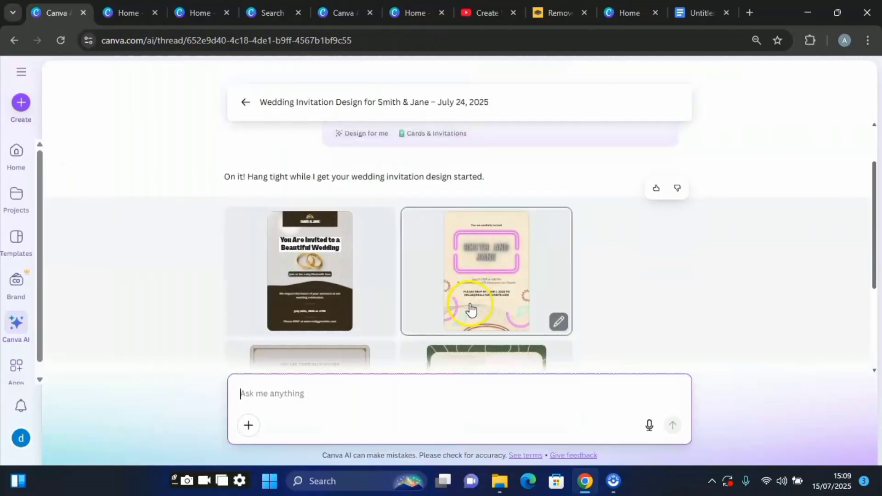
{"action": "scroll", "coordinate": [471, 311], "scroll_direction": "down", "scroll_amount": 2}
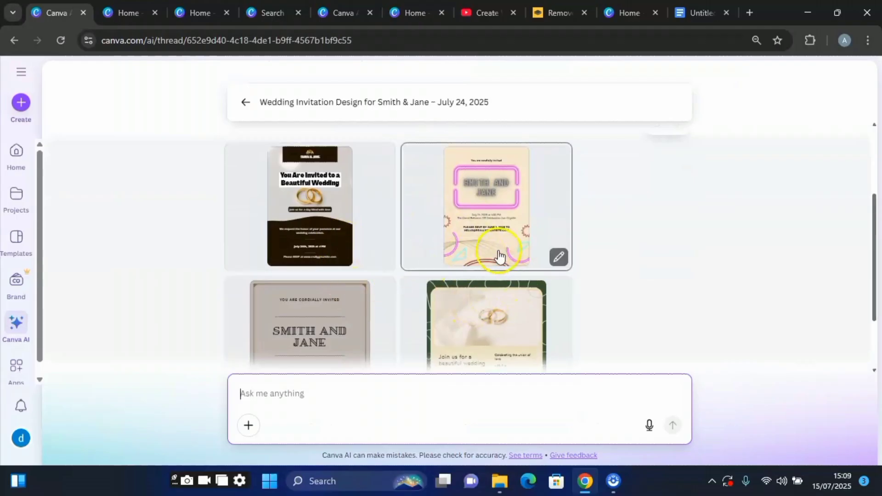
{"action": "scroll", "coordinate": [494, 264], "scroll_direction": "down", "scroll_amount": 2}
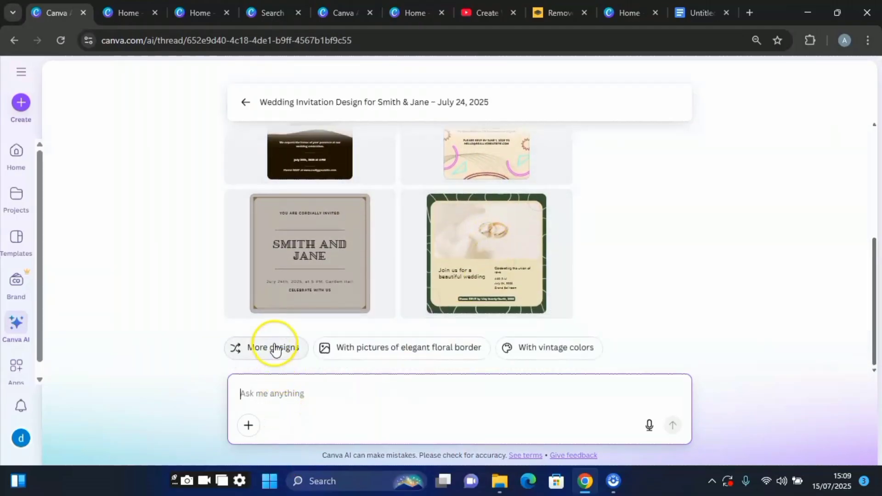
{"action": "scroll", "coordinate": [421, 212], "scroll_direction": "up", "scroll_amount": 5}
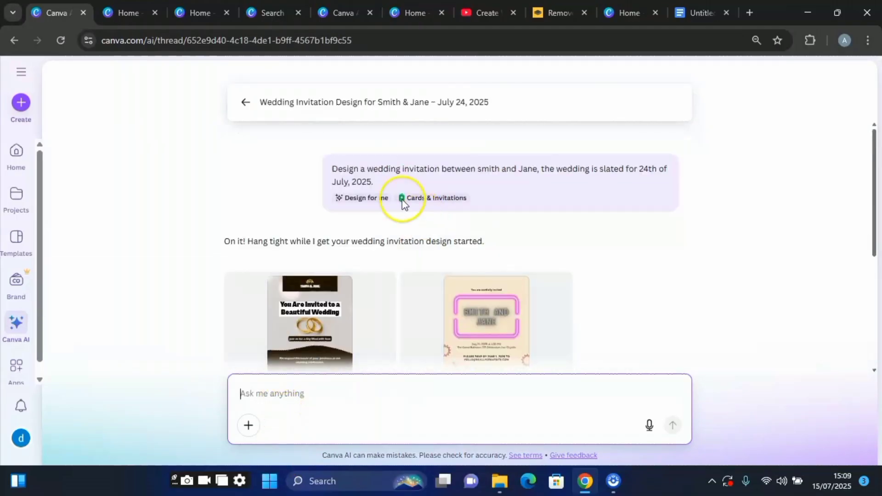
Step: Start a new Create an image request for "Create images of cat and dog in a beautiful compound." in the Cinematic Concept style
{"action": "left_click", "coordinate": [243, 103]}
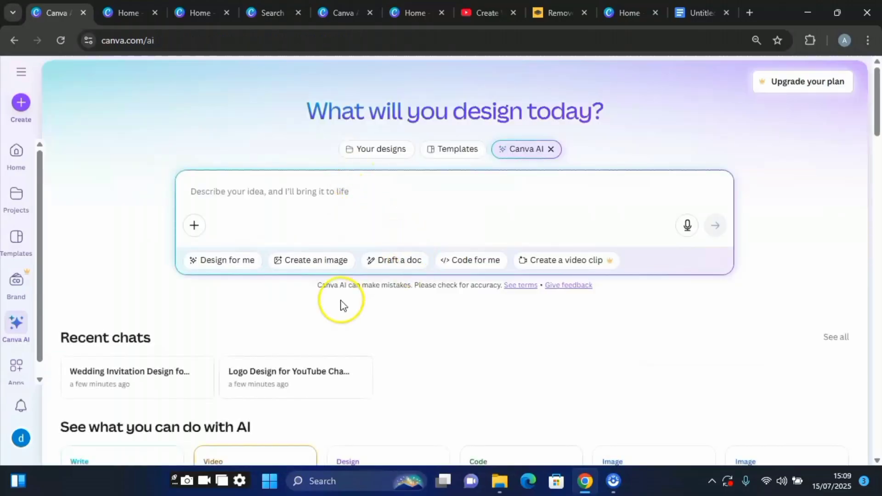
{"action": "left_click", "coordinate": [319, 262]}
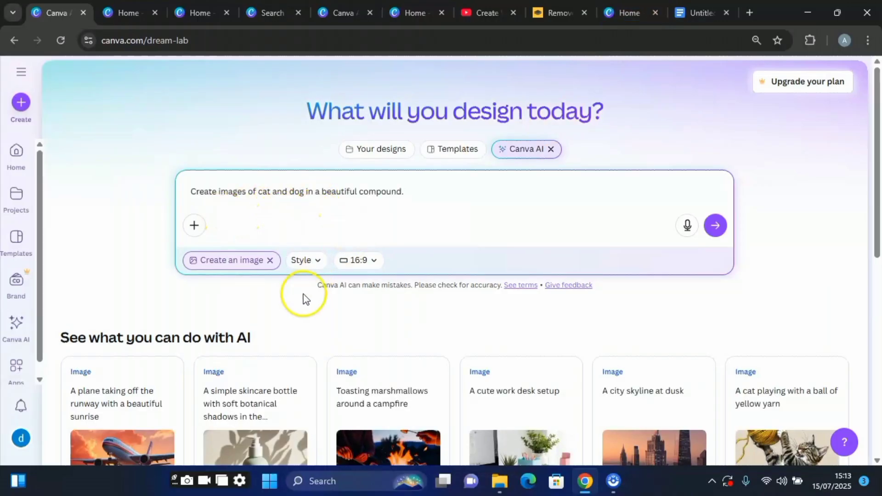
{"action": "left_click", "coordinate": [318, 261]}
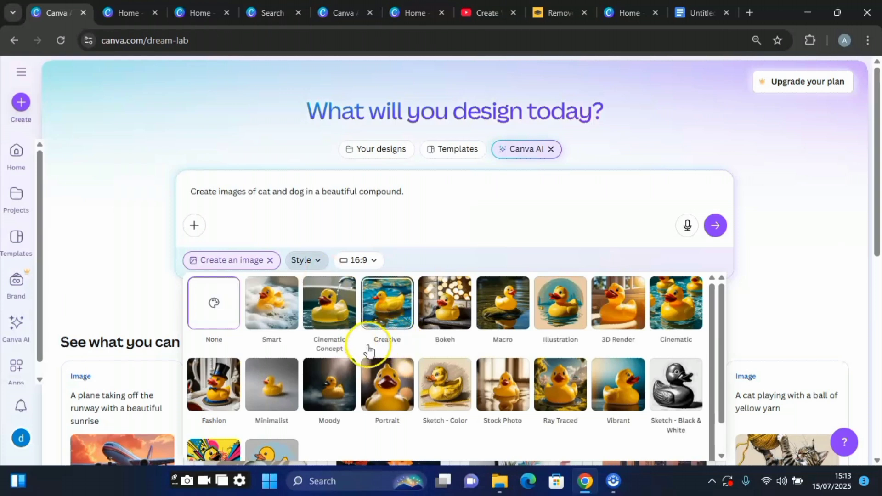
{"action": "scroll", "coordinate": [487, 340], "scroll_direction": "down", "scroll_amount": 1}
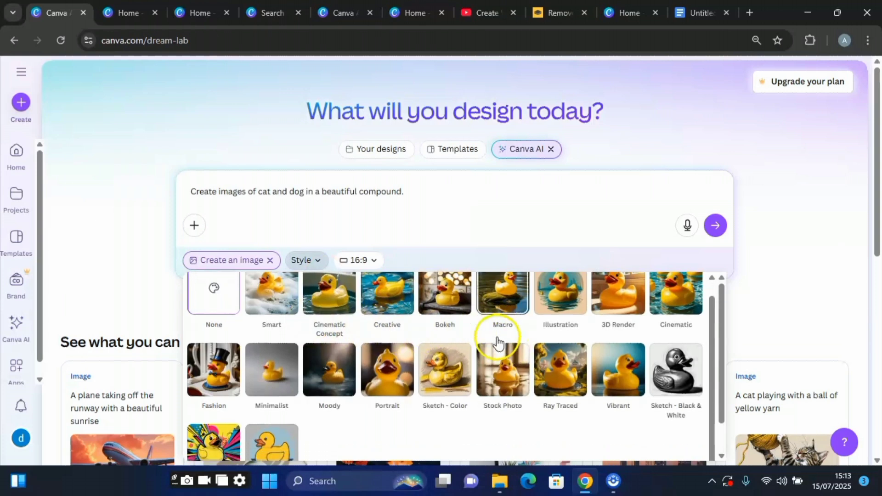
{"action": "scroll", "coordinate": [455, 340], "scroll_direction": "up", "scroll_amount": 1}
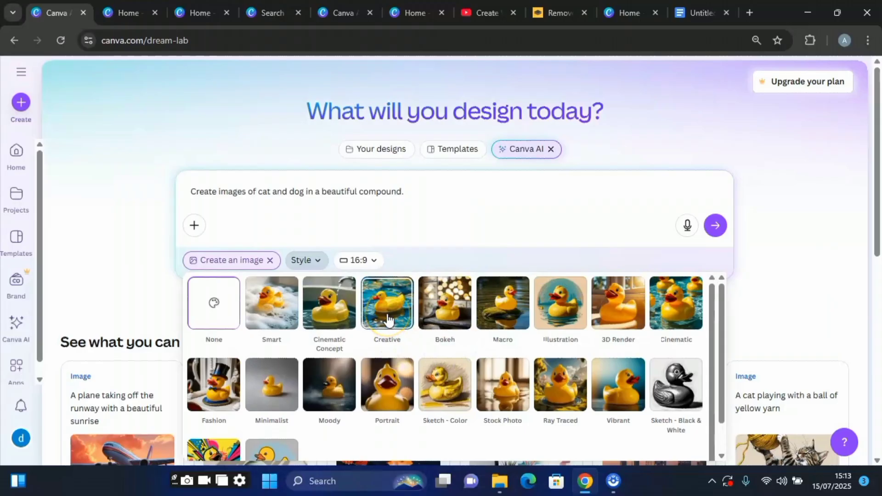
{"action": "left_click", "coordinate": [328, 308]}
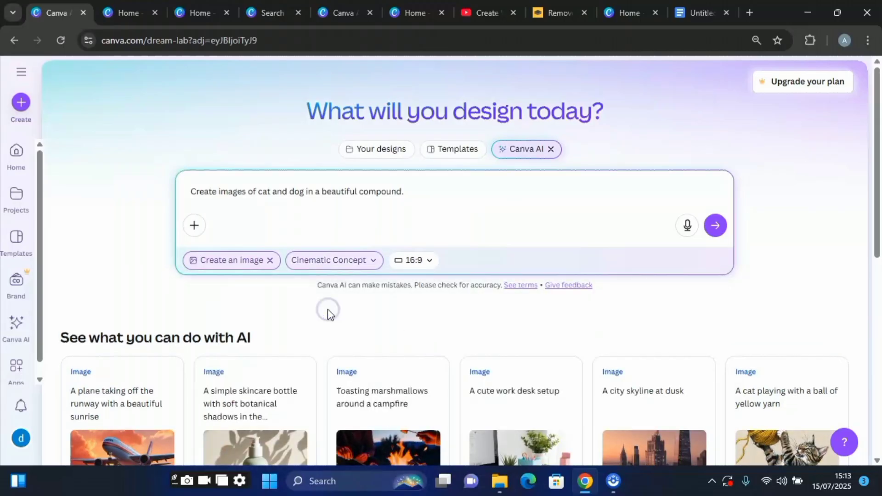
Step: Set the image aspect ratio to 16:9, generate the cat and dog images, and view the results
{"action": "left_click", "coordinate": [428, 261]}
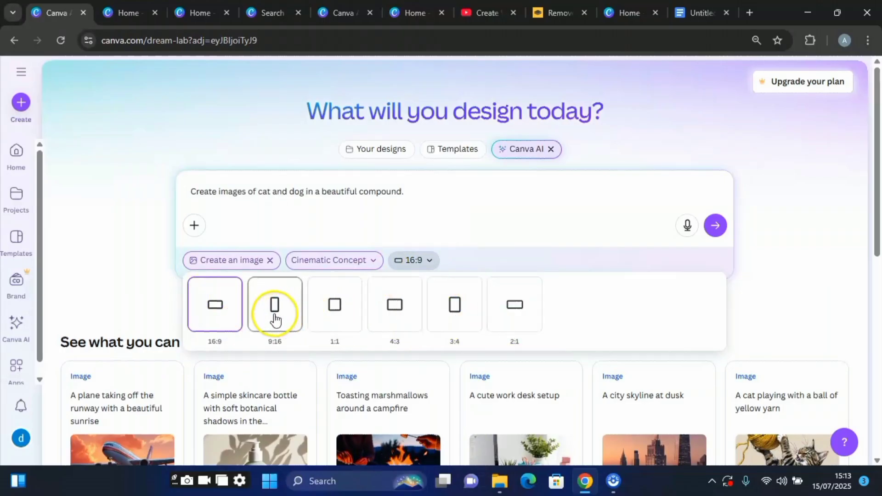
{"action": "left_click", "coordinate": [209, 301]}
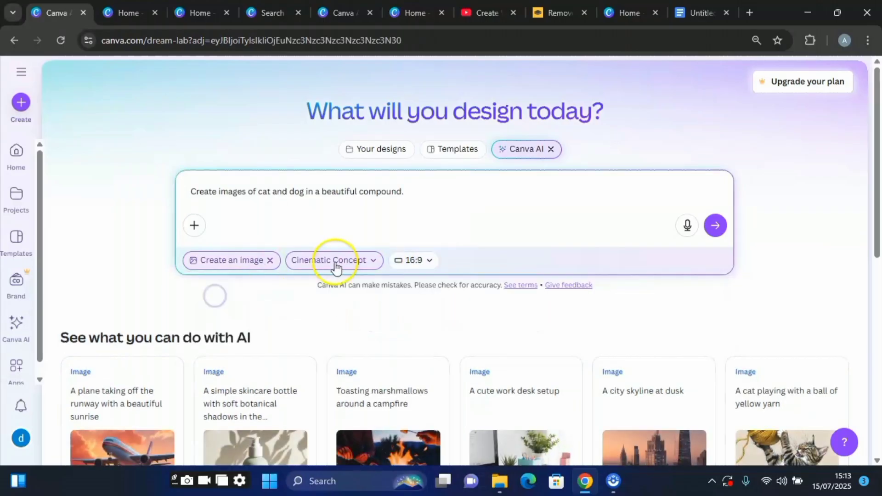
{"action": "left_click", "coordinate": [715, 226]}
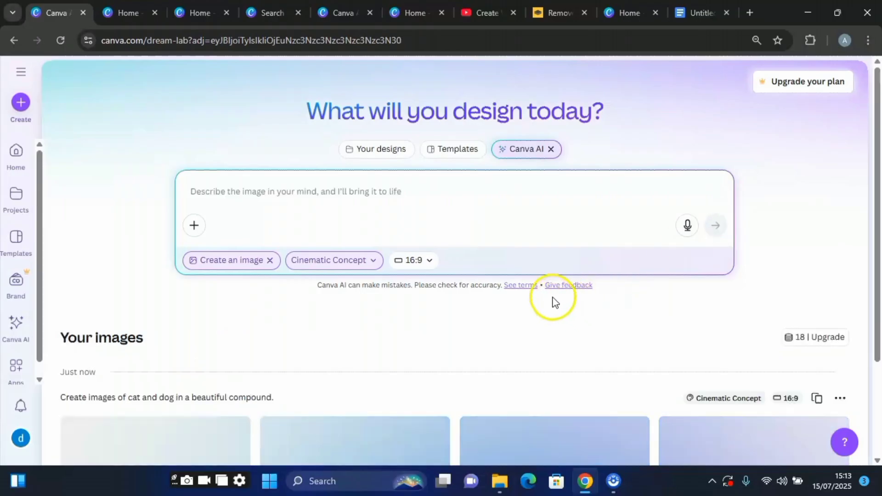
{"action": "scroll", "coordinate": [553, 297], "scroll_direction": "down", "scroll_amount": 3}
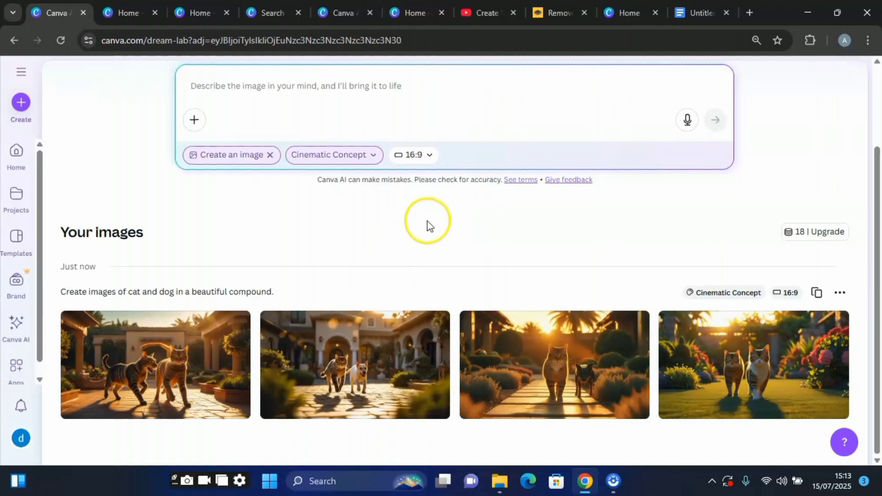
Step: Switch Canva AI to Draft a doc, check the document types, and generate a document from the prompt "Draft a document about a dog"
{"action": "left_click", "coordinate": [269, 155]}
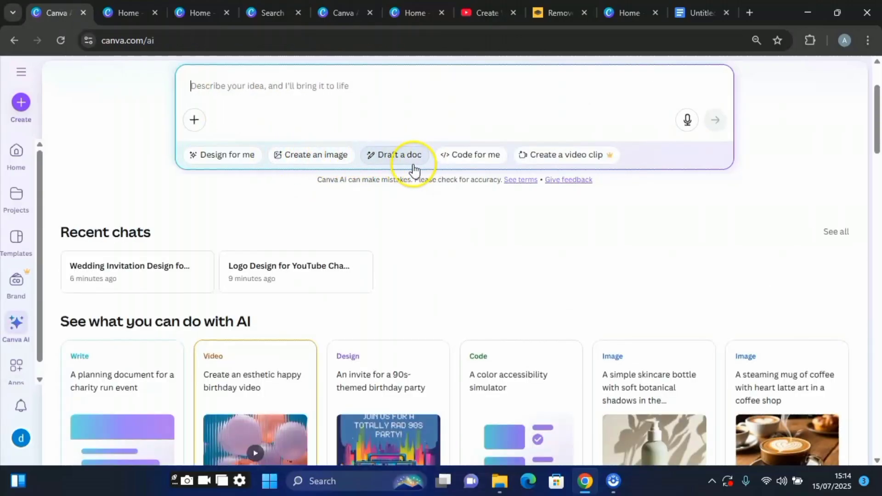
{"action": "left_click", "coordinate": [414, 159]}
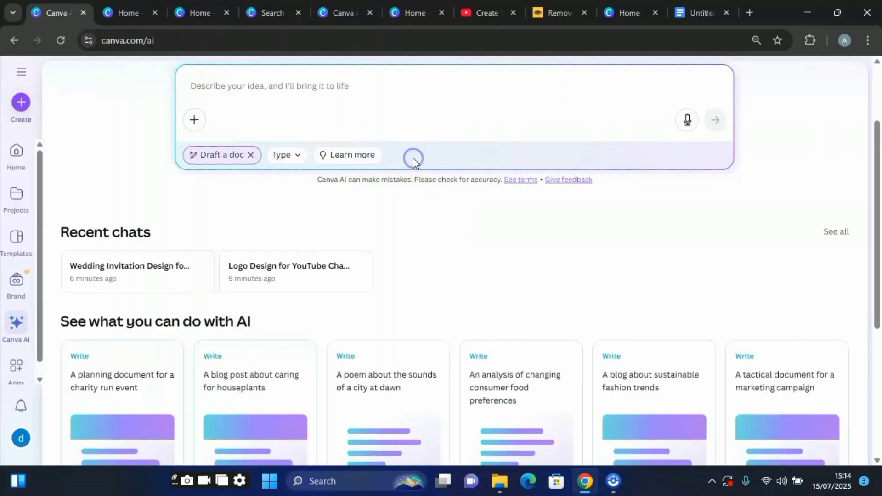
{"action": "left_click", "coordinate": [242, 103]}
{"action": "type", "text": "Draft a document about a dog"}
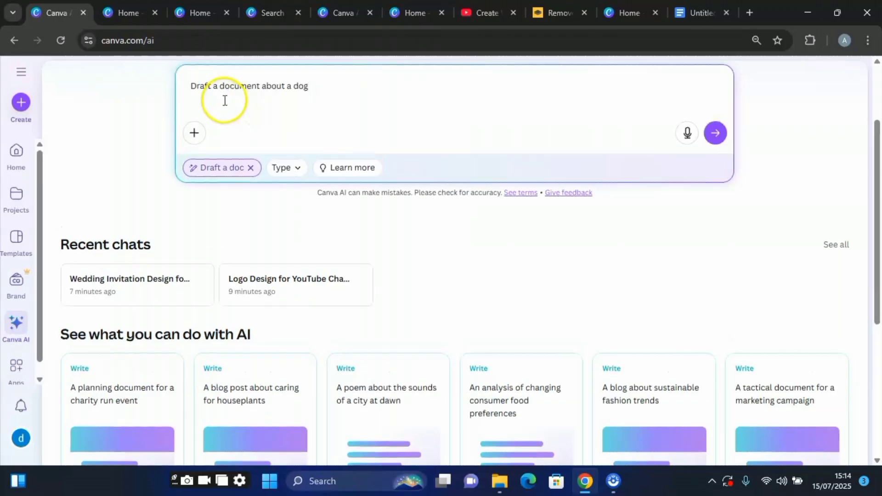
{"action": "left_click", "coordinate": [296, 169]}
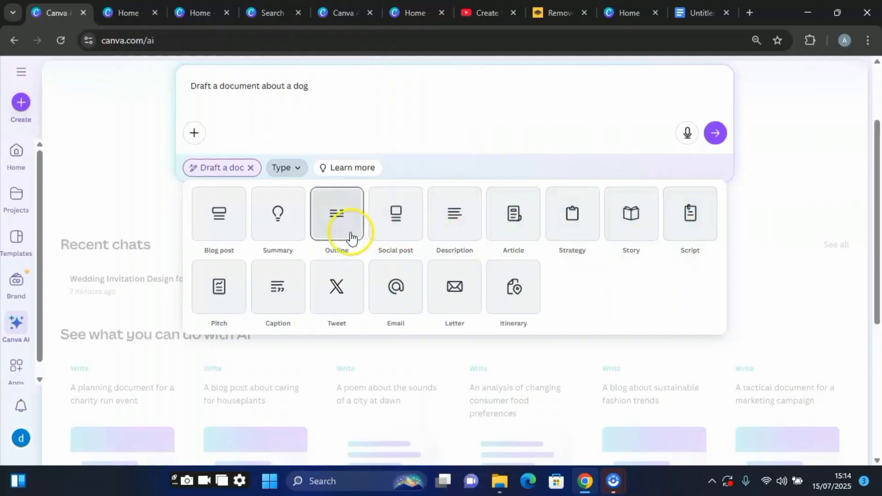
{"action": "left_click", "coordinate": [355, 125]}
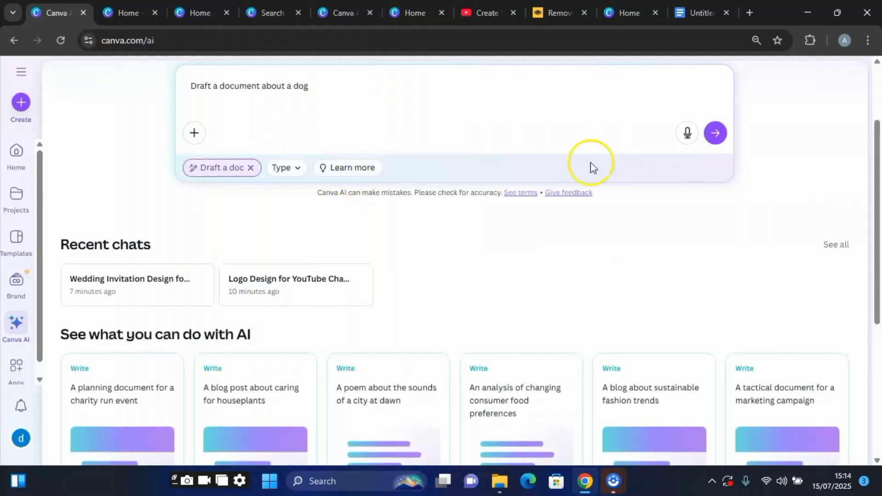
{"action": "left_click", "coordinate": [715, 134]}
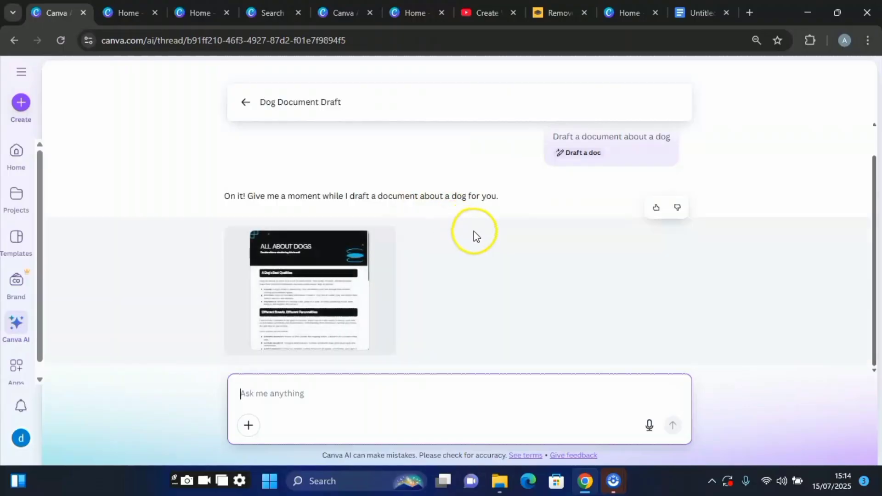
Step: Open the generated dog document, read through its sections from the title to the conclusion, and leave the thread
{"action": "left_click", "coordinate": [334, 272]}
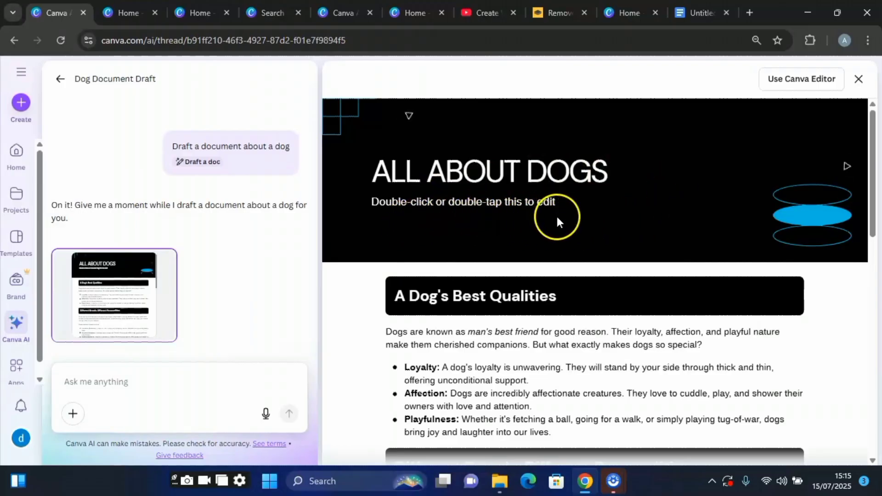
{"action": "scroll", "coordinate": [556, 217], "scroll_direction": "down", "scroll_amount": 4}
{"action": "scroll", "coordinate": [516, 173], "scroll_direction": "up", "scroll_amount": 1}
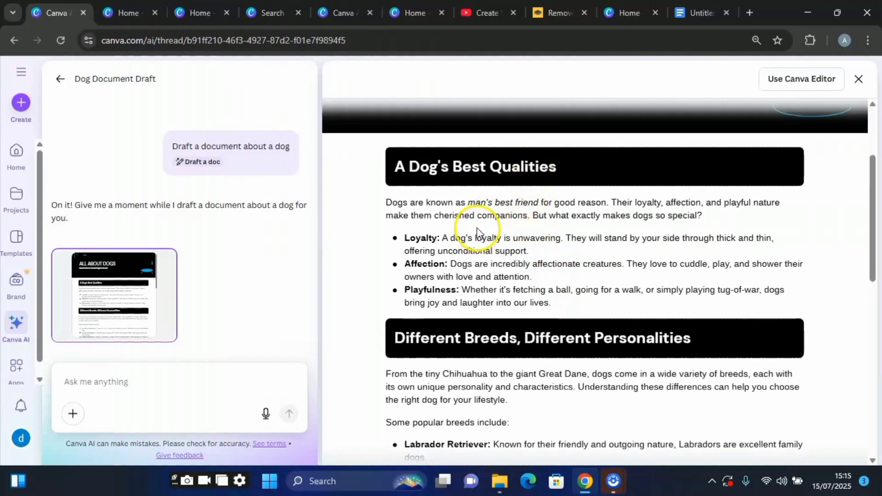
{"action": "scroll", "coordinate": [532, 276], "scroll_direction": "down", "scroll_amount": 1}
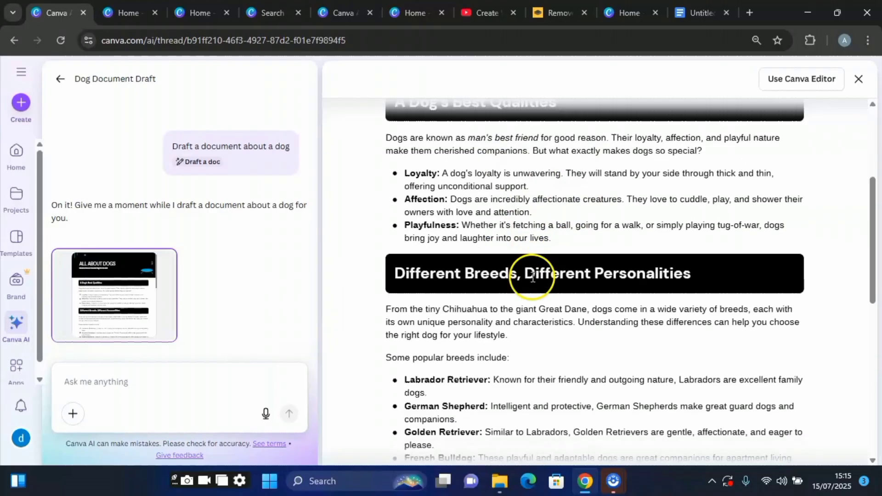
{"action": "scroll", "coordinate": [702, 273], "scroll_direction": "down", "scroll_amount": 4}
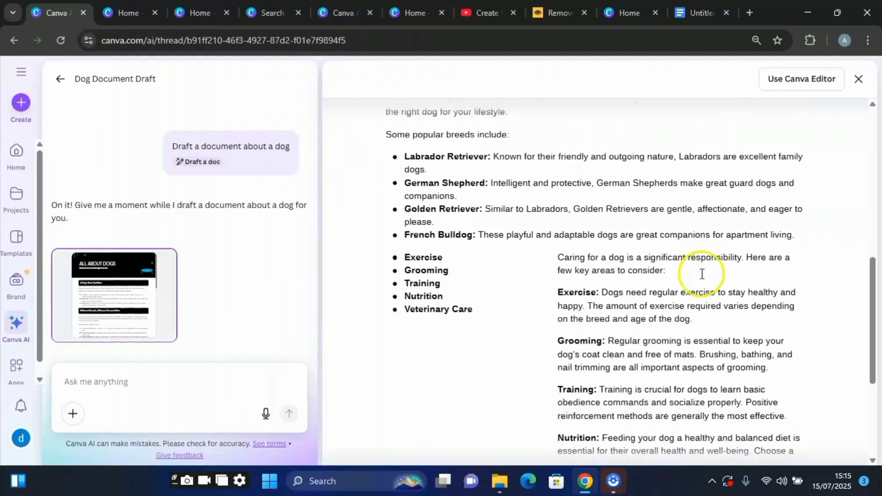
{"action": "scroll", "coordinate": [702, 274], "scroll_direction": "down", "scroll_amount": 4}
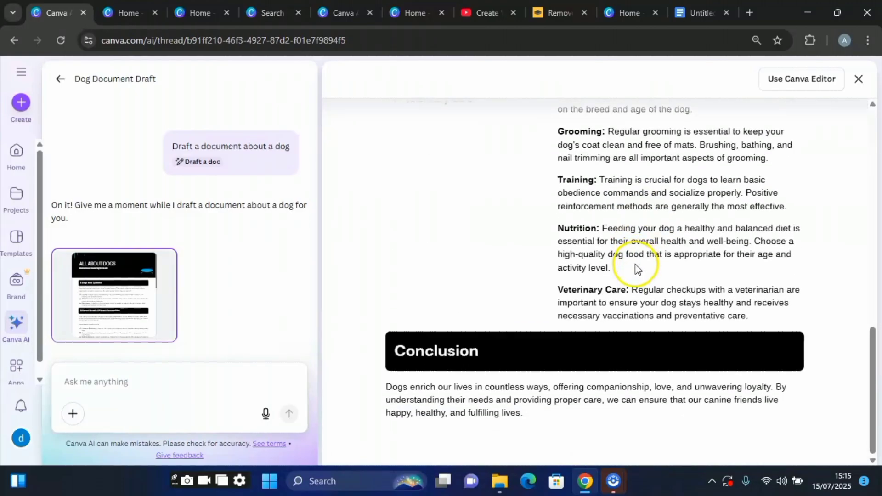
{"action": "scroll", "coordinate": [610, 321], "scroll_direction": "up", "scroll_amount": 9}
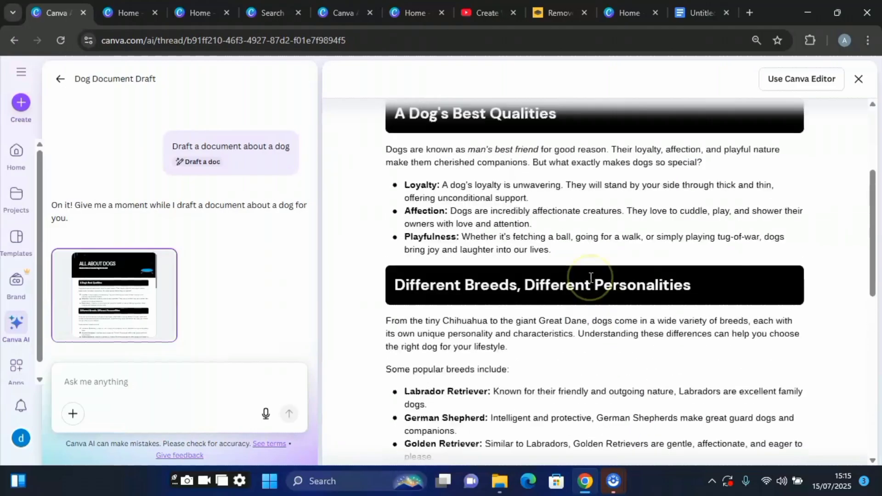
{"action": "scroll", "coordinate": [590, 278], "scroll_direction": "up", "scroll_amount": 4}
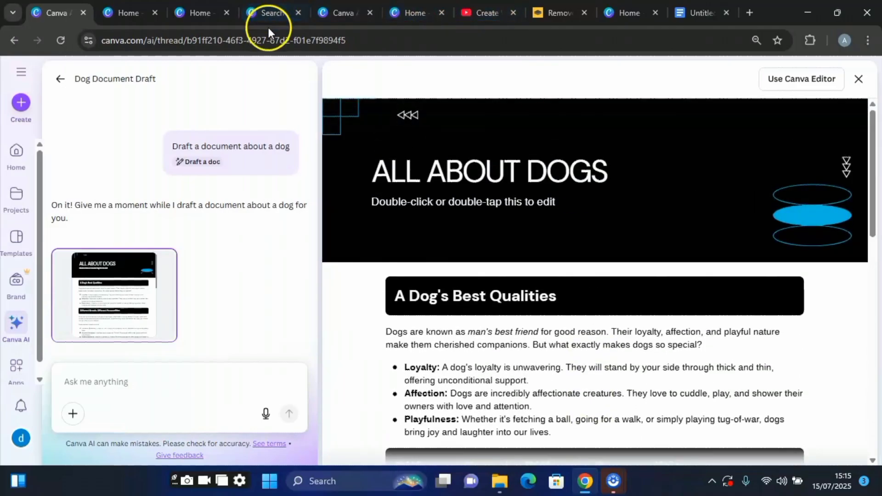
{"action": "left_click", "coordinate": [61, 79]}
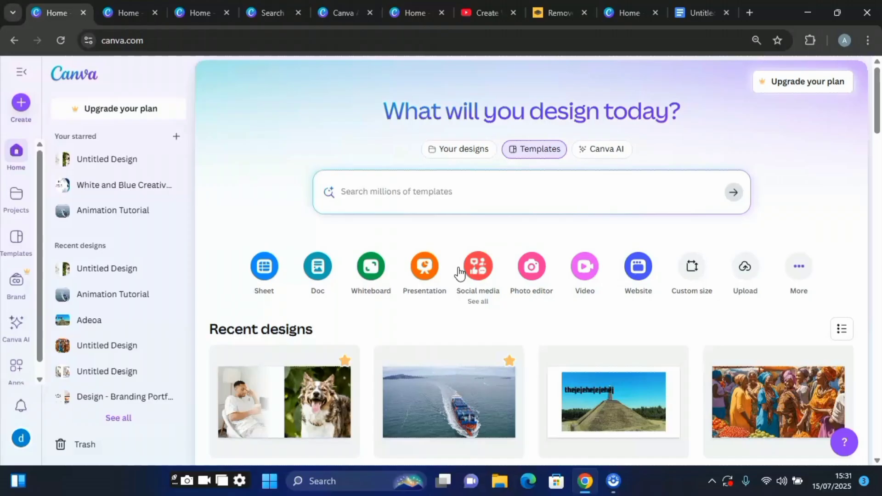
Step: Create a new Instagram Post (Square) design, 1080 × 1080 px, from the Instagram social media formats
{"action": "left_click", "coordinate": [483, 271]}
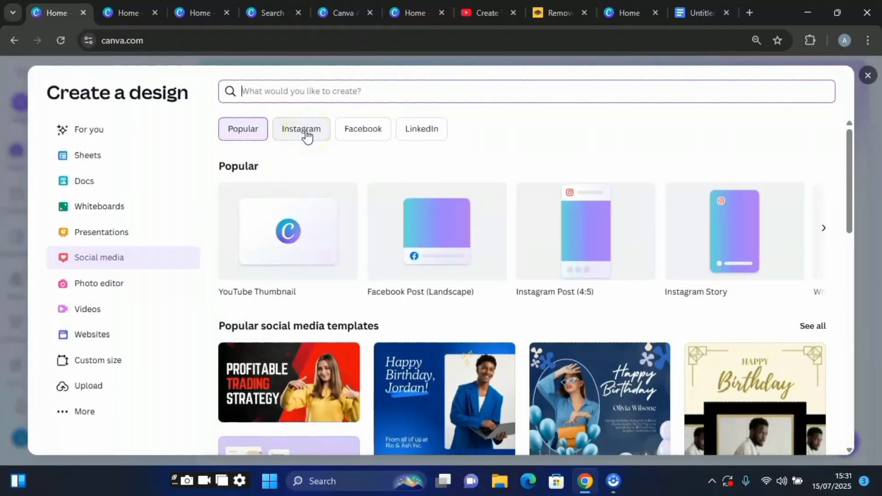
{"action": "left_click", "coordinate": [305, 132]}
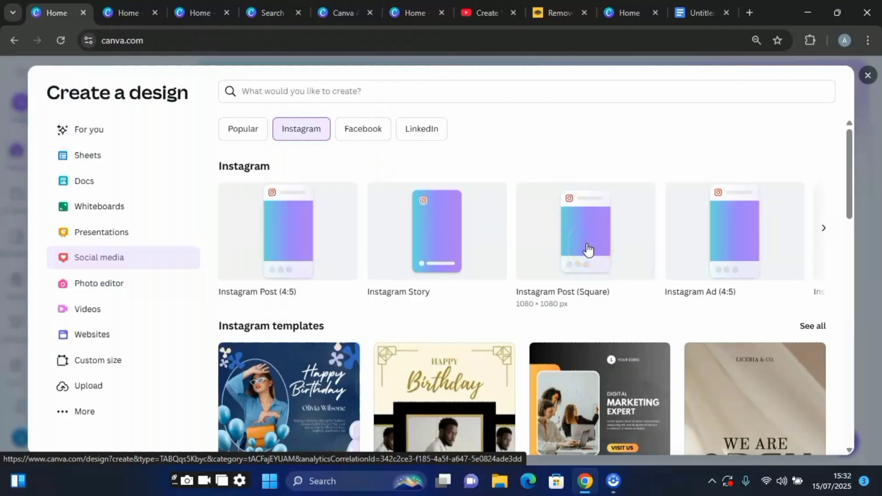
{"action": "left_click", "coordinate": [586, 248]}
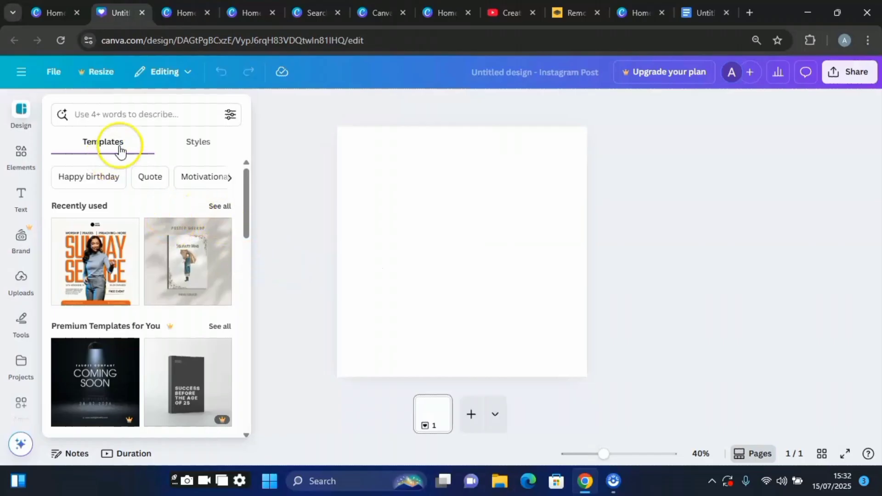
Step: Browse the suggested templates and apply the purple Online Masterclass "Content Creation" template to the blank page
{"action": "scroll", "coordinate": [141, 237], "scroll_direction": "down", "scroll_amount": 3}
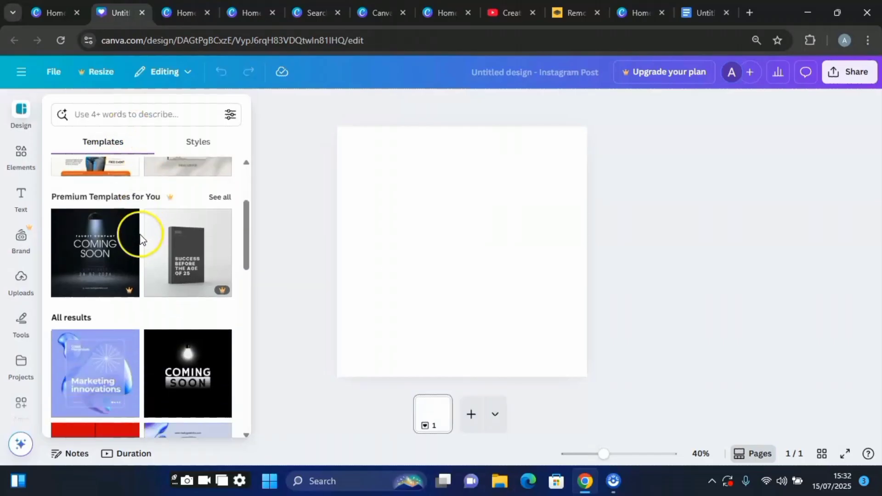
{"action": "scroll", "coordinate": [142, 239], "scroll_direction": "down", "scroll_amount": 3}
{"action": "scroll", "coordinate": [142, 261], "scroll_direction": "down", "scroll_amount": 3}
{"action": "scroll", "coordinate": [140, 263], "scroll_direction": "down", "scroll_amount": 2}
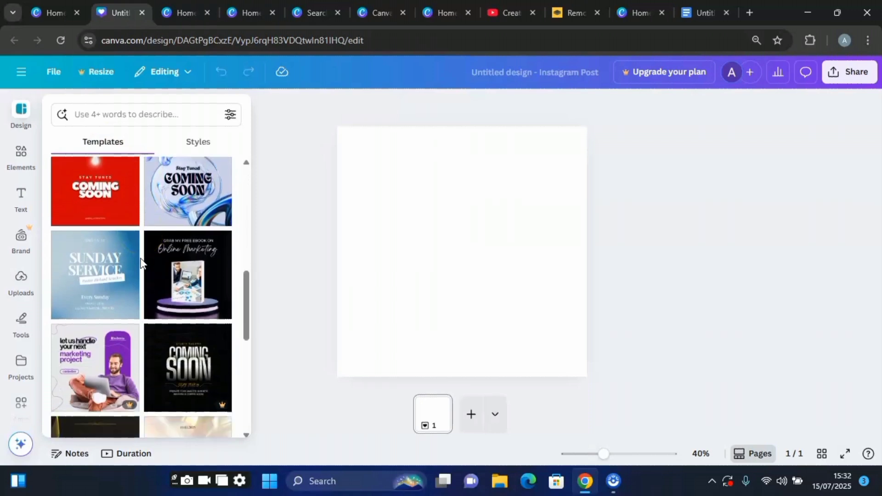
{"action": "left_click", "coordinate": [170, 239]}
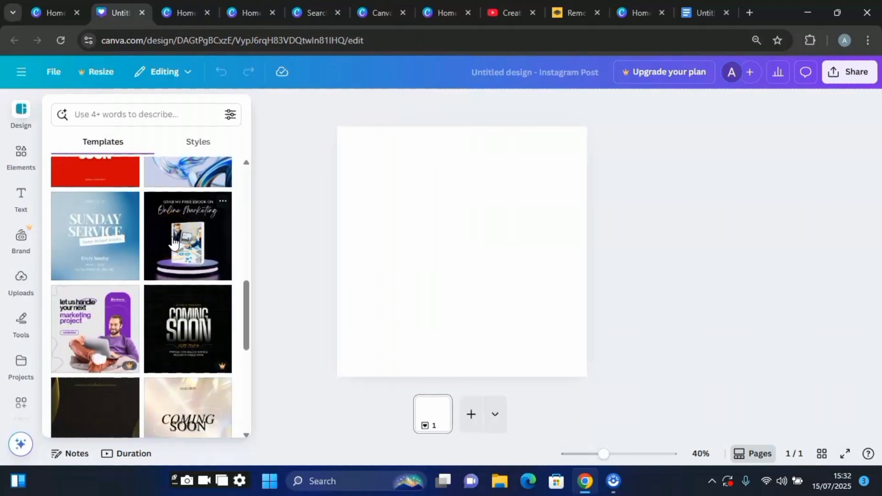
{"action": "scroll", "coordinate": [171, 239], "scroll_direction": "down", "scroll_amount": 3}
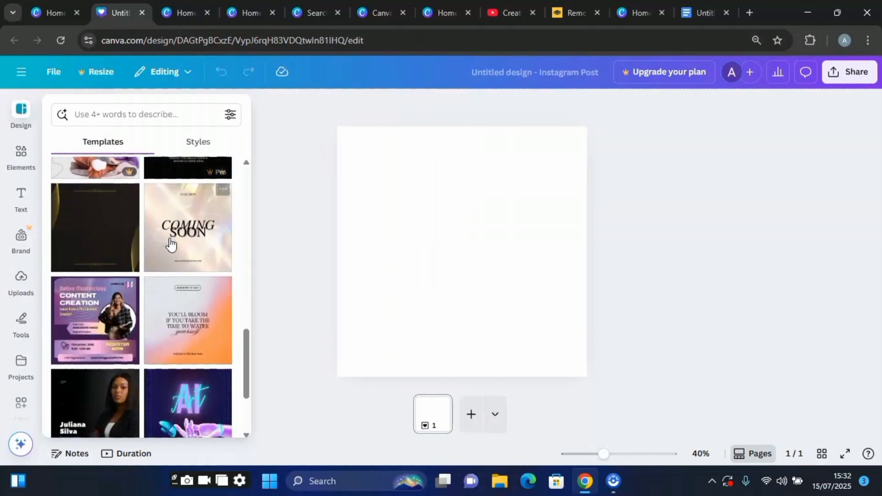
{"action": "scroll", "coordinate": [193, 257], "scroll_direction": "up", "scroll_amount": 2}
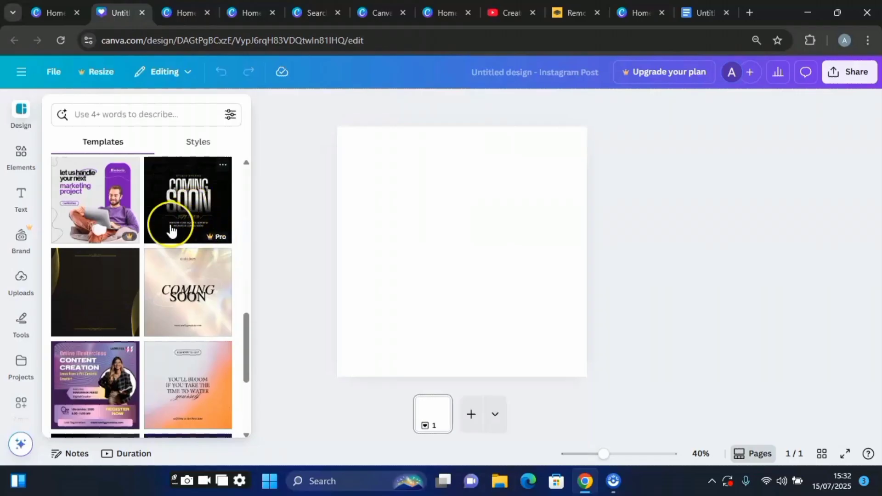
{"action": "scroll", "coordinate": [131, 269], "scroll_direction": "down", "scroll_amount": 1}
{"action": "scroll", "coordinate": [131, 272], "scroll_direction": "down", "scroll_amount": 1}
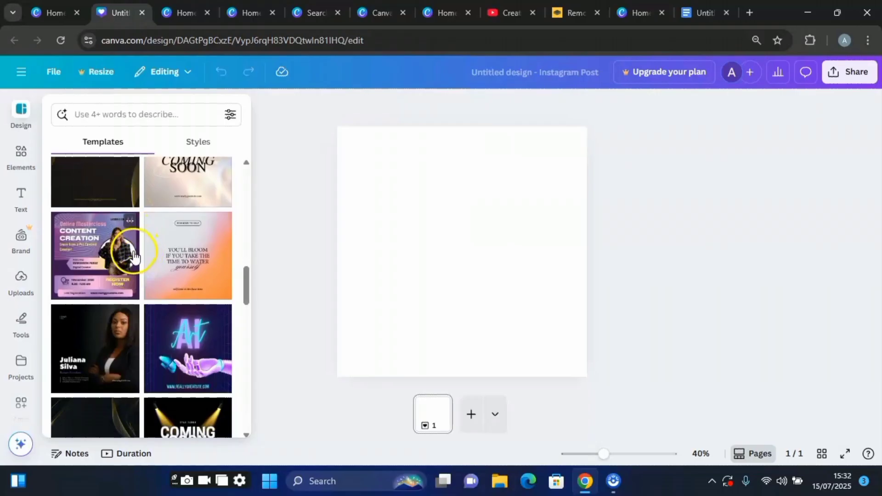
{"action": "left_click", "coordinate": [85, 251]}
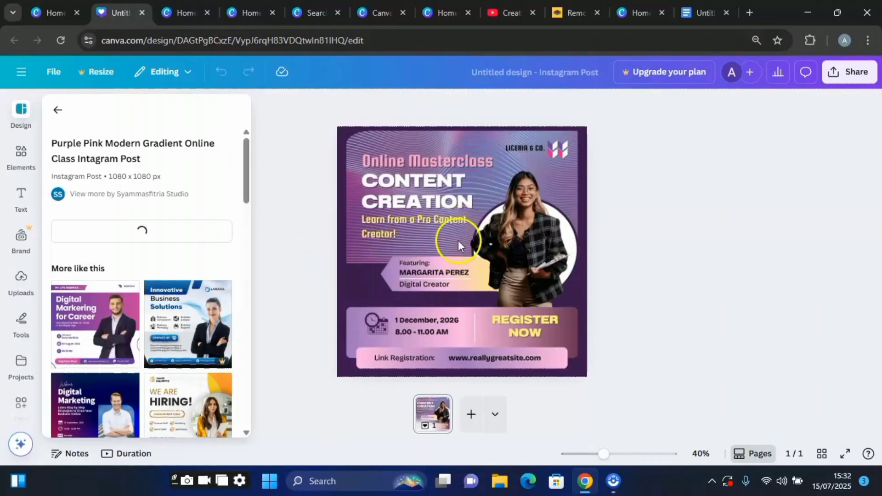
{"action": "left_click", "coordinate": [437, 255]}
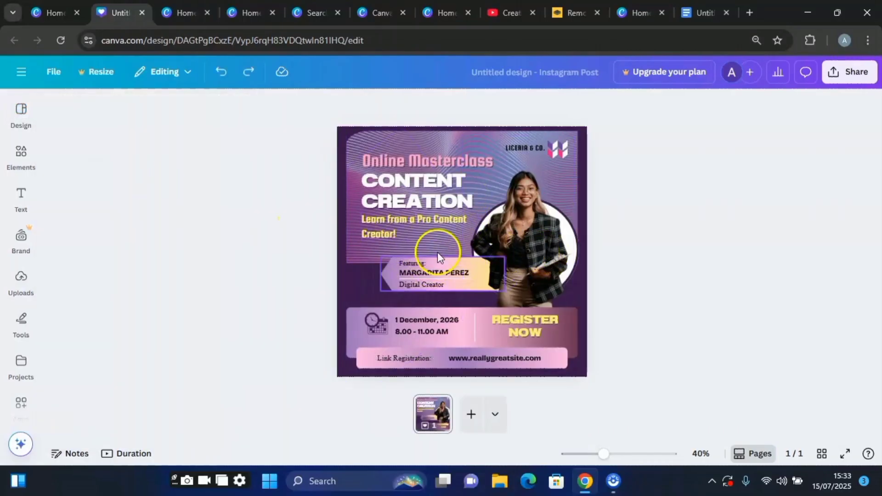
Step: Replace the "CONTENT CREATION" heading text with "GOOD PRODUCTS"
{"action": "left_click", "coordinate": [374, 185]}
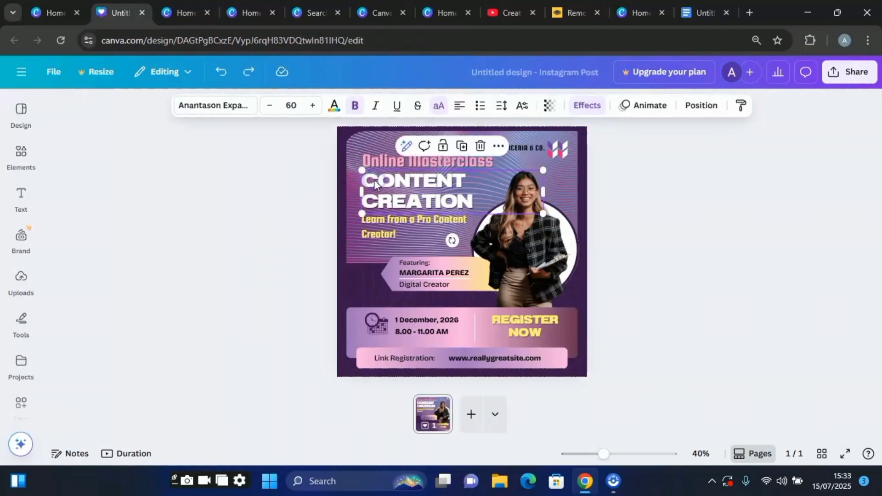
{"action": "double_click", "coordinate": [473, 201]}
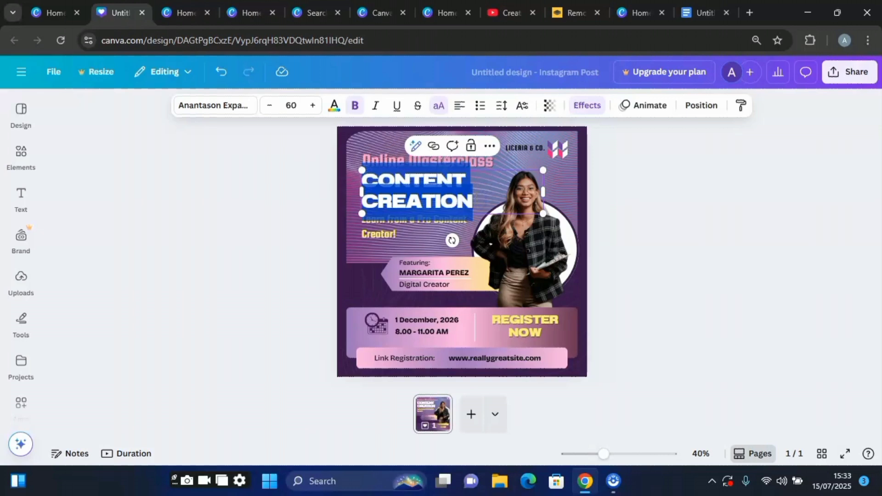
{"action": "type", "text": "GOOD "}
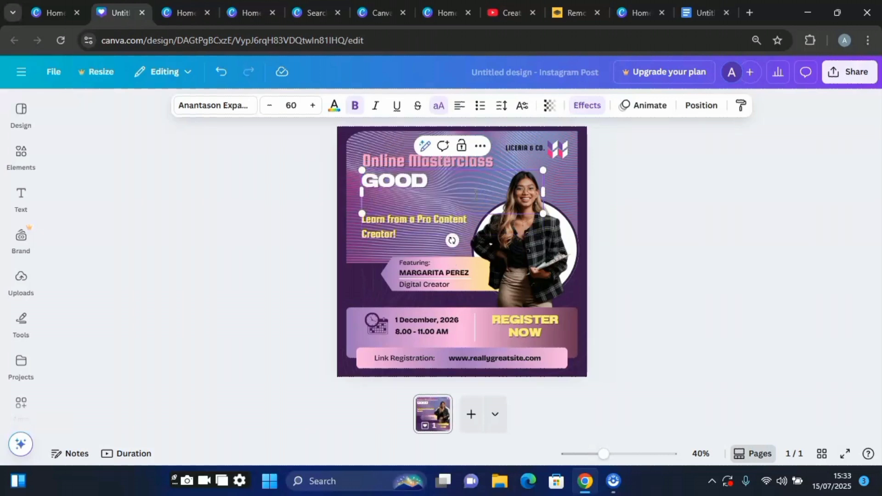
{"action": "type", "text": "PRODUCTS"}
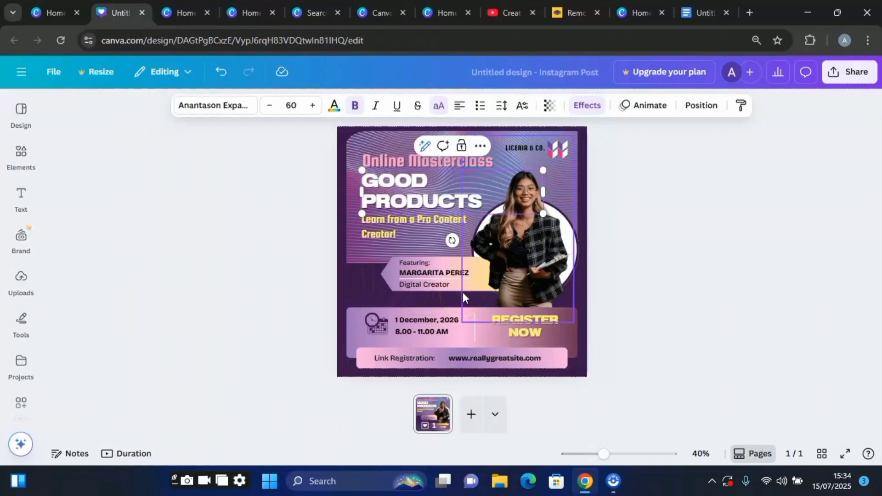
Step: Search the design templates for "fitness"
{"action": "left_click", "coordinate": [94, 109]}
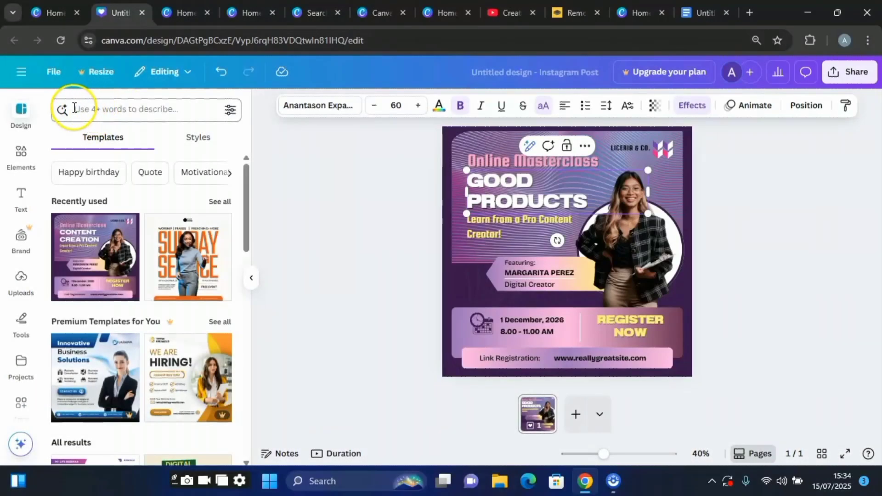
{"action": "left_click", "coordinate": [78, 109]}
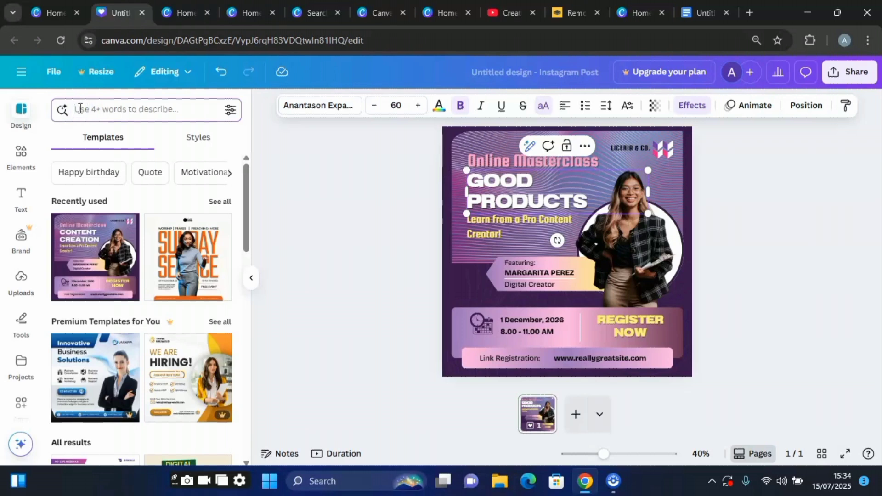
{"action": "type", "text": "fitness"}
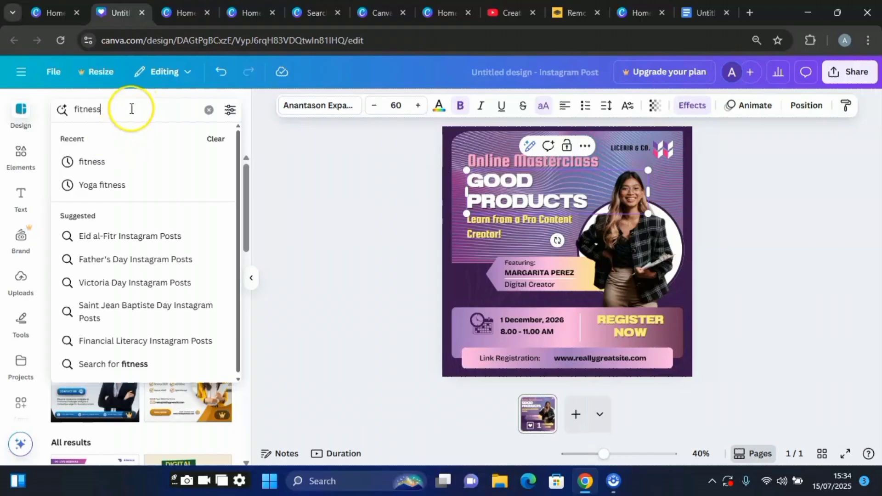
{"action": "key", "text": "Return"}
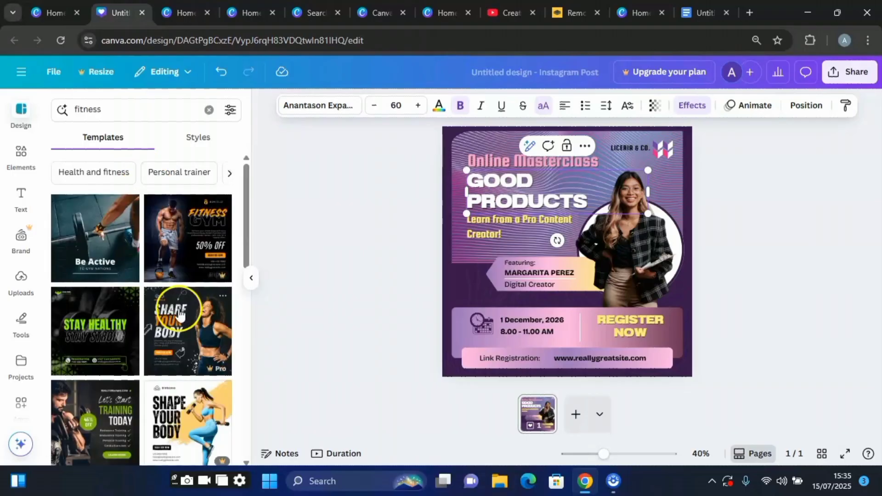
Step: Look through the fitness templates and add the "Be Active" gym template as a new page
{"action": "scroll", "coordinate": [149, 280], "scroll_direction": "down", "scroll_amount": 2}
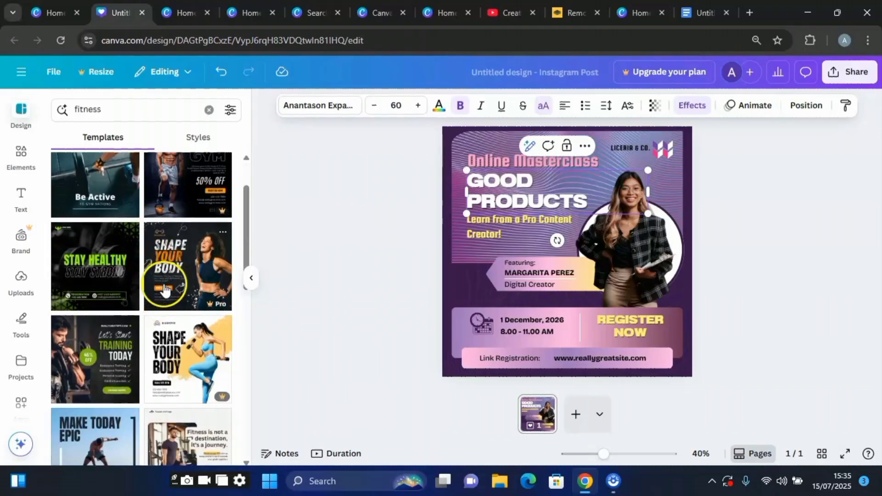
{"action": "scroll", "coordinate": [165, 298], "scroll_direction": "down", "scroll_amount": 2}
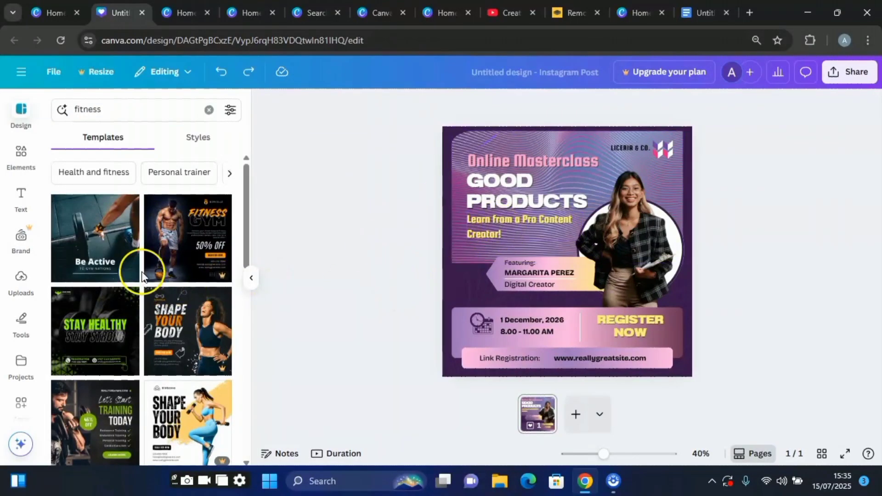
{"action": "scroll", "coordinate": [109, 363], "scroll_direction": "down", "scroll_amount": 2}
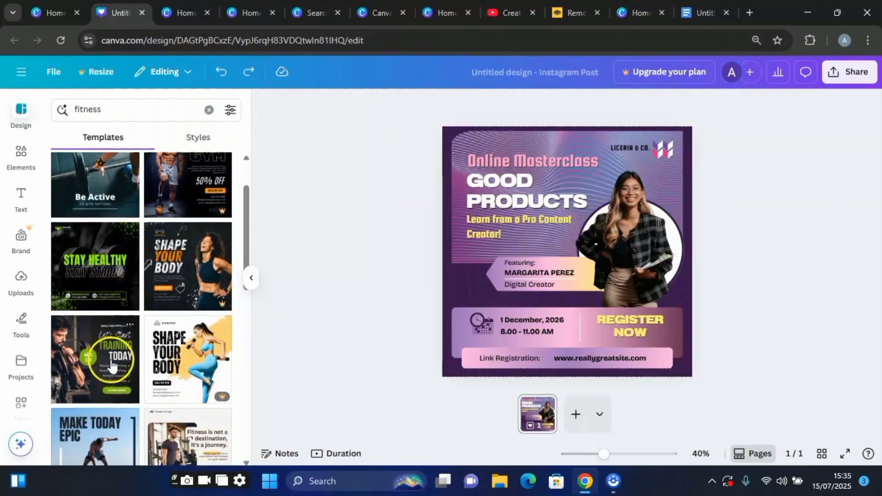
{"action": "scroll", "coordinate": [113, 335], "scroll_direction": "up", "scroll_amount": 2}
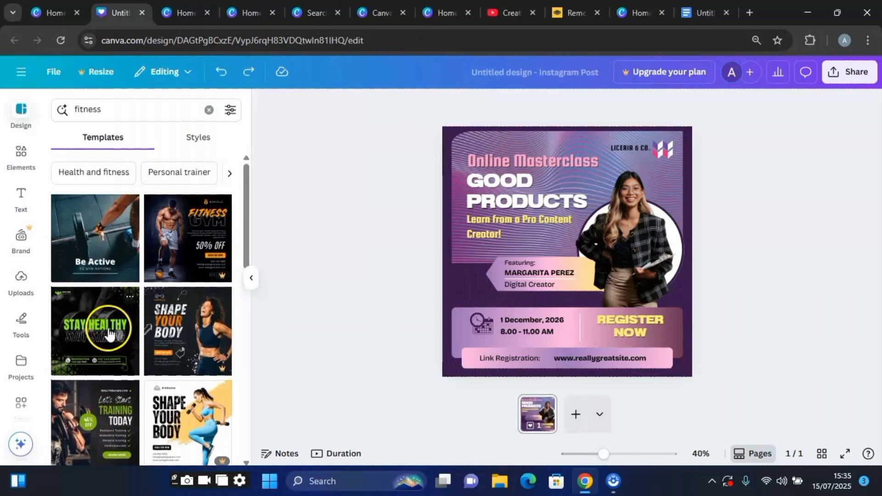
{"action": "left_click", "coordinate": [107, 245]}
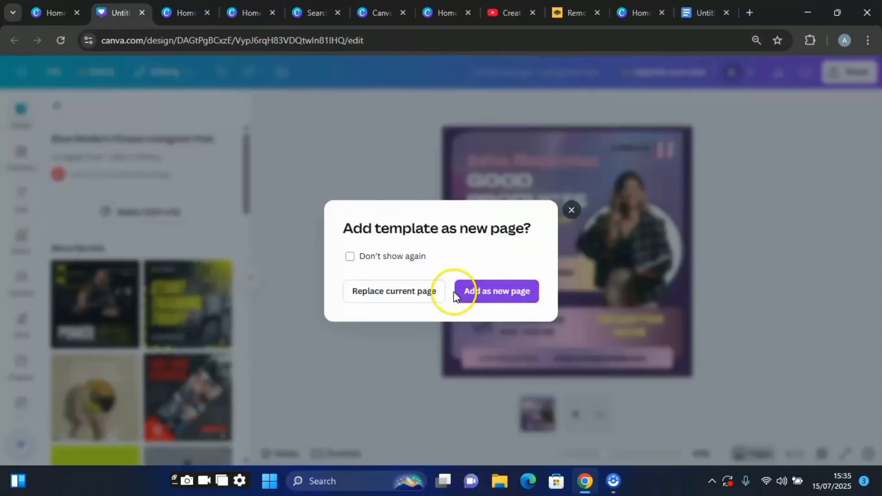
{"action": "left_click", "coordinate": [495, 293]}
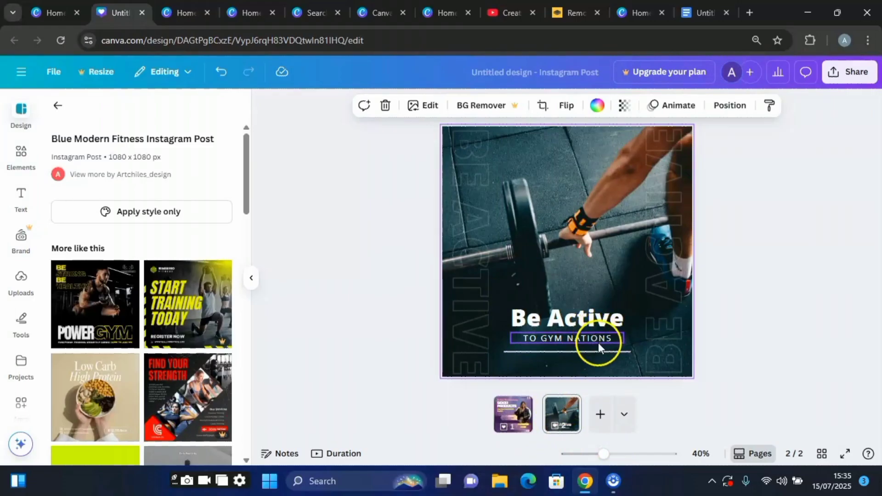
Step: Undo adding the "Be Active" template and its new page
{"action": "left_click", "coordinate": [221, 73]}
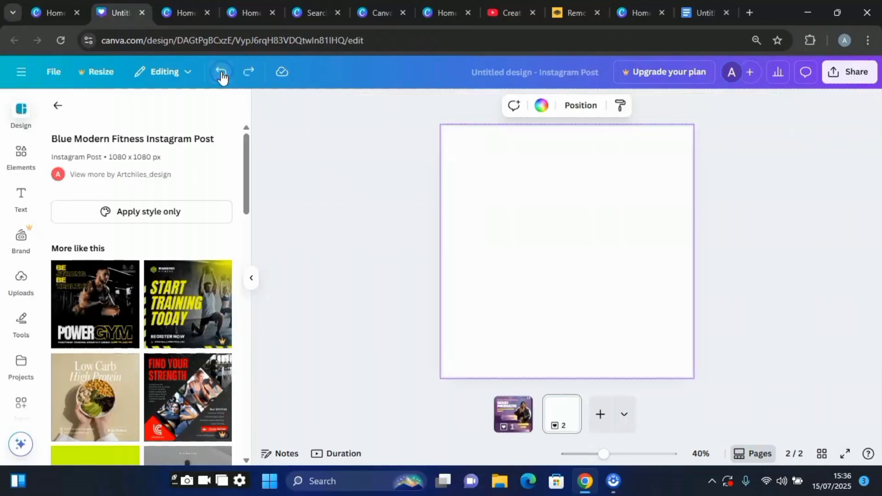
{"action": "left_click", "coordinate": [221, 73]}
{"action": "left_click", "coordinate": [219, 72]}
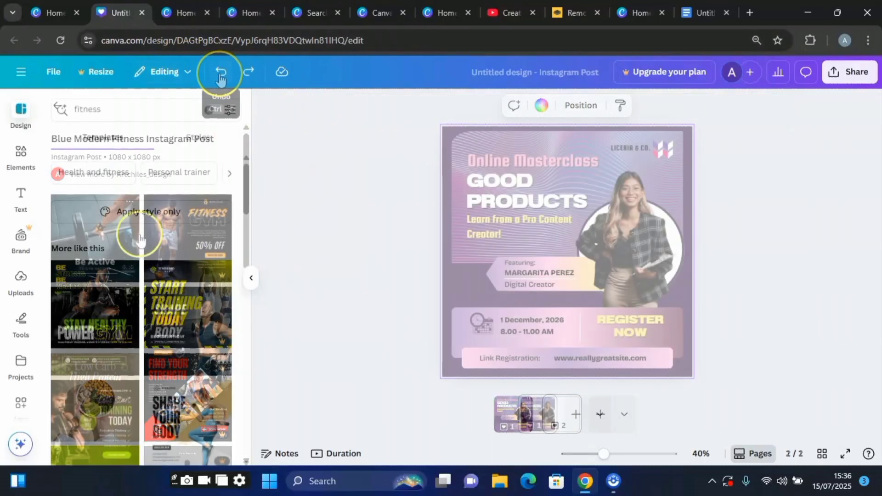
Step: Replace the current page with the "Be Active" gym template and shift its second vertical "BE ACTIVE" text slightly up and to the left
{"action": "left_click", "coordinate": [105, 249]}
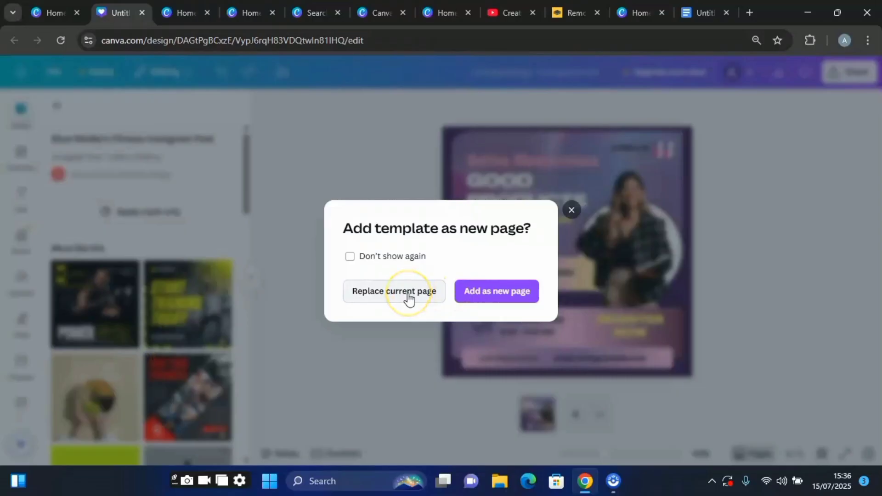
{"action": "left_click", "coordinate": [409, 297]}
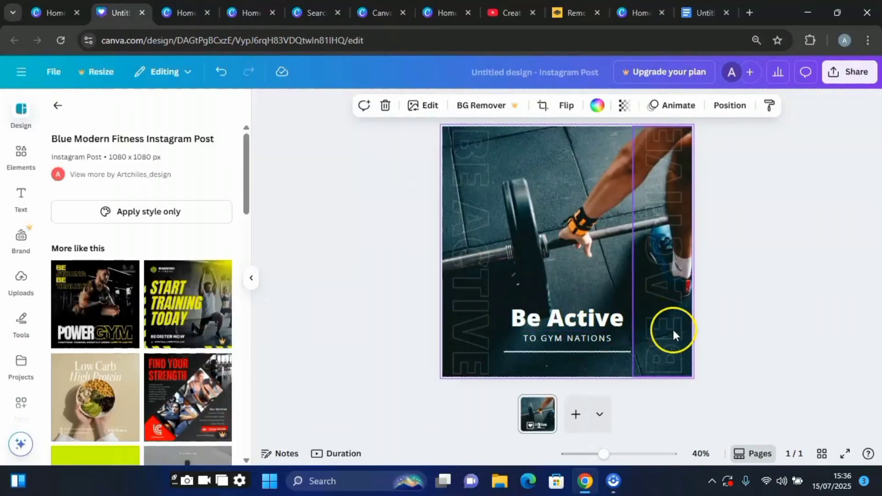
{"action": "left_click", "coordinate": [658, 339]}
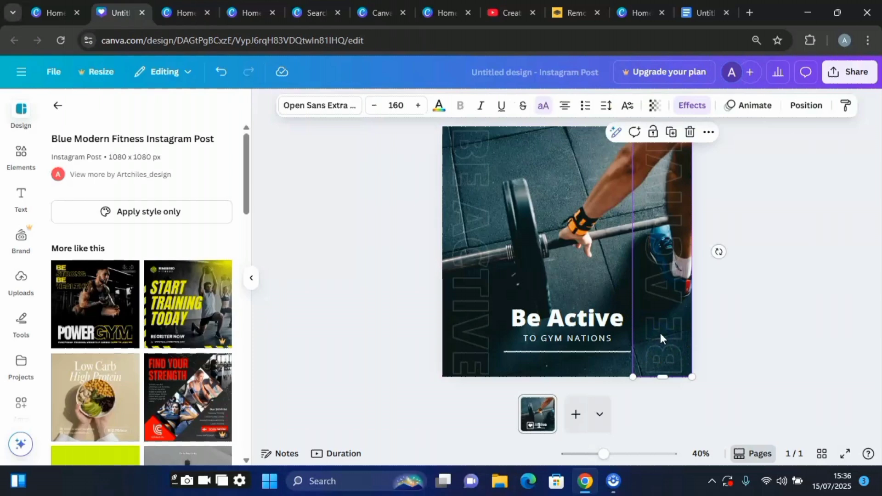
{"action": "mouse_move", "coordinate": [659, 335]}
{"action": "left_mouse_down"}
{"action": "mouse_move", "coordinate": [551, 299]}
{"action": "mouse_move", "coordinate": [651, 327]}
{"action": "left_mouse_up"}
{"action": "left_click", "coordinate": [318, 224]}
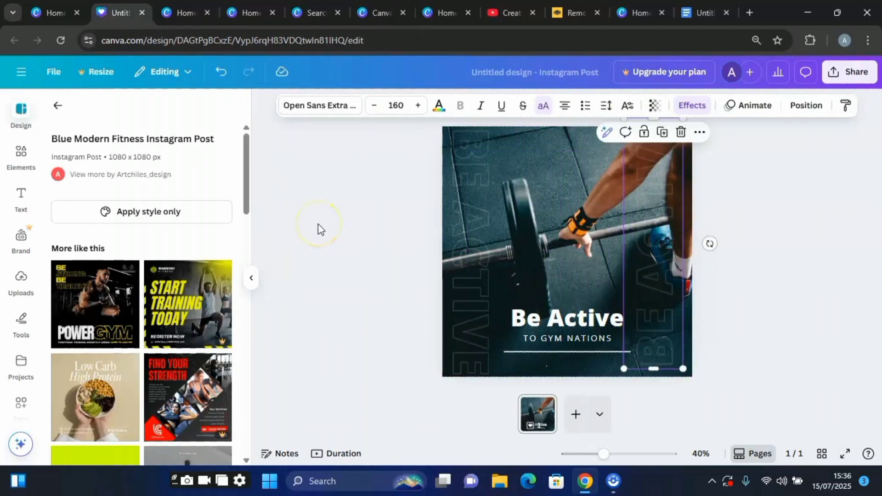
{"action": "left_click", "coordinate": [310, 130]}
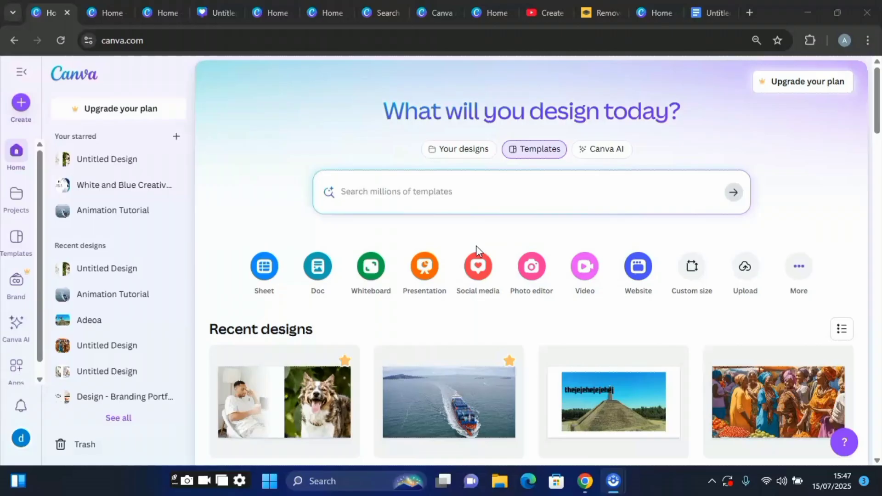
Step: Search the home page templates for "thumbnail youtube" and filter the results to the YouTube Thumbnail category
{"action": "left_click", "coordinate": [367, 193]}
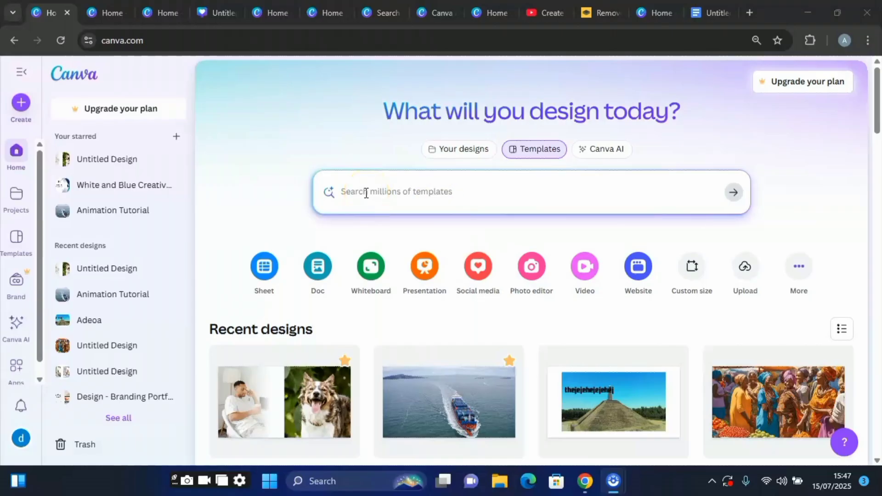
{"action": "left_click", "coordinate": [366, 193]}
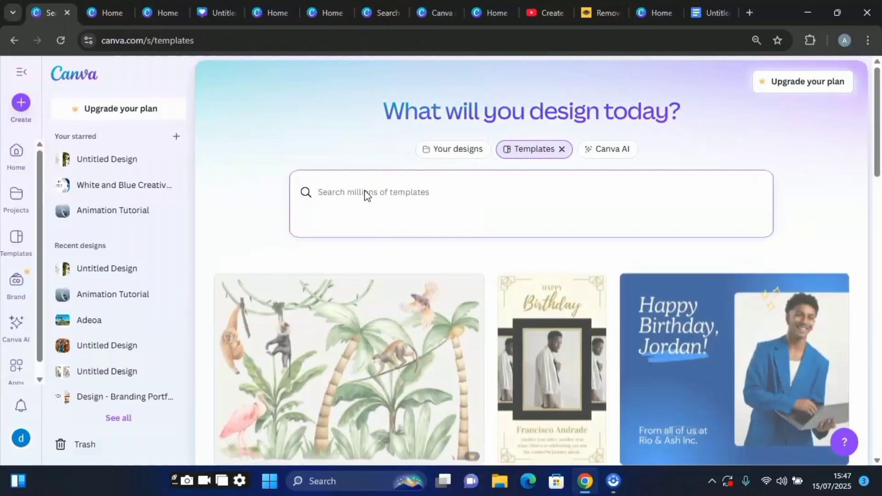
{"action": "type", "text": "thumbnail"}
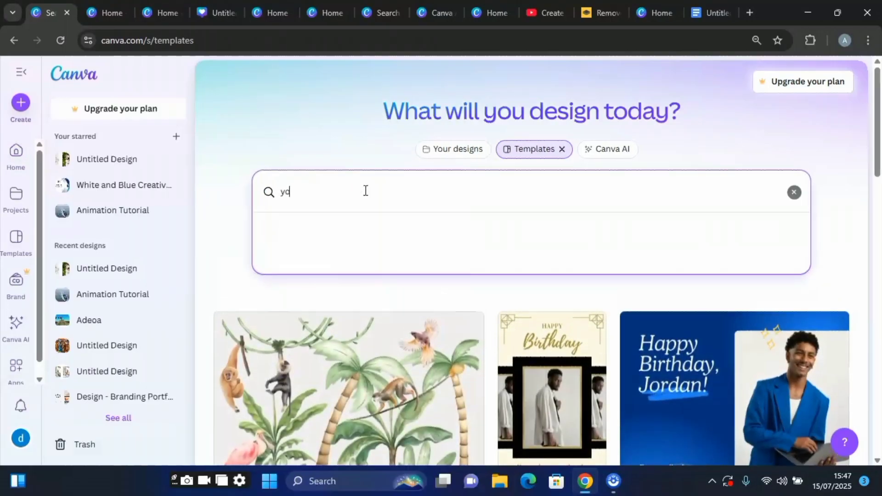
{"action": "left_click", "coordinate": [350, 270]}
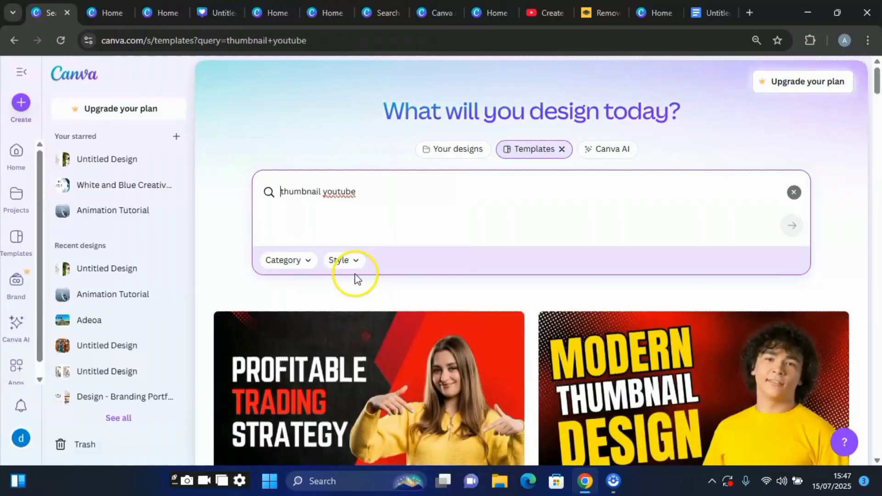
{"action": "left_click", "coordinate": [308, 260]}
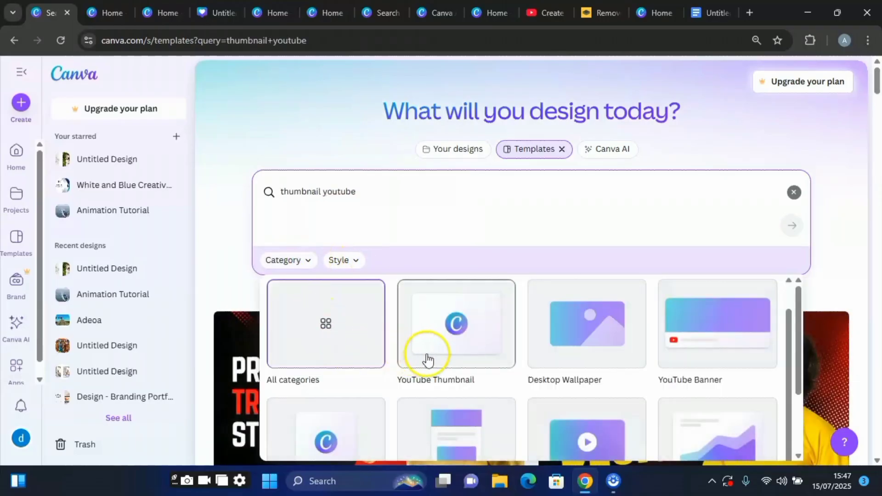
{"action": "left_click", "coordinate": [474, 337]}
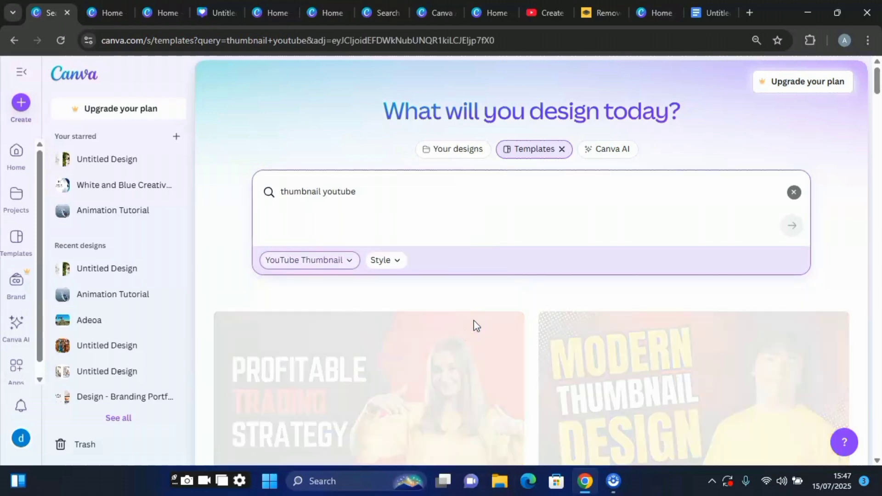
Step: Look over the YouTube thumbnail templates and create a blank YouTube Thumbnail design
{"action": "scroll", "coordinate": [403, 341], "scroll_direction": "down", "scroll_amount": 3}
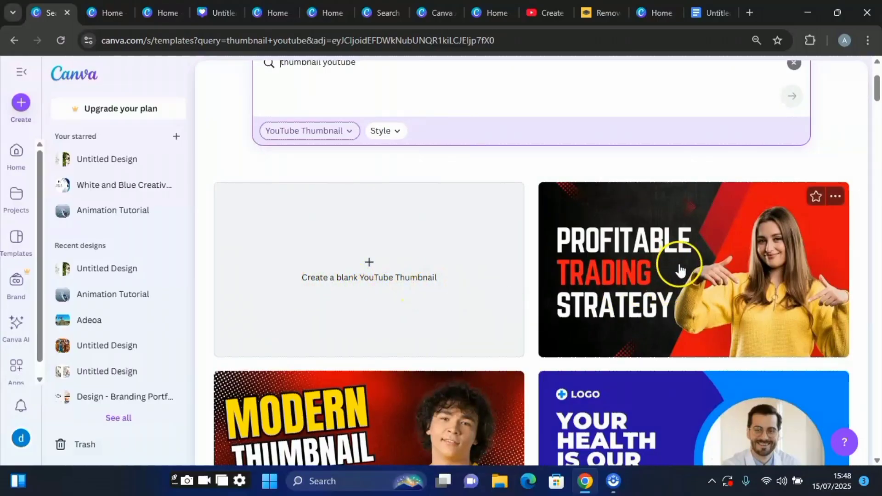
{"action": "scroll", "coordinate": [668, 308], "scroll_direction": "down", "scroll_amount": 5}
{"action": "scroll", "coordinate": [663, 321], "scroll_direction": "up", "scroll_amount": 3}
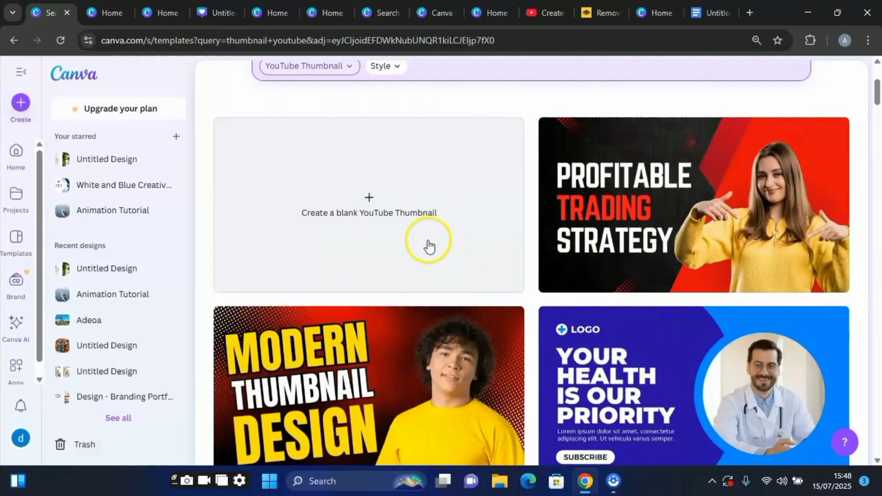
{"action": "scroll", "coordinate": [425, 248], "scroll_direction": "up", "scroll_amount": 3}
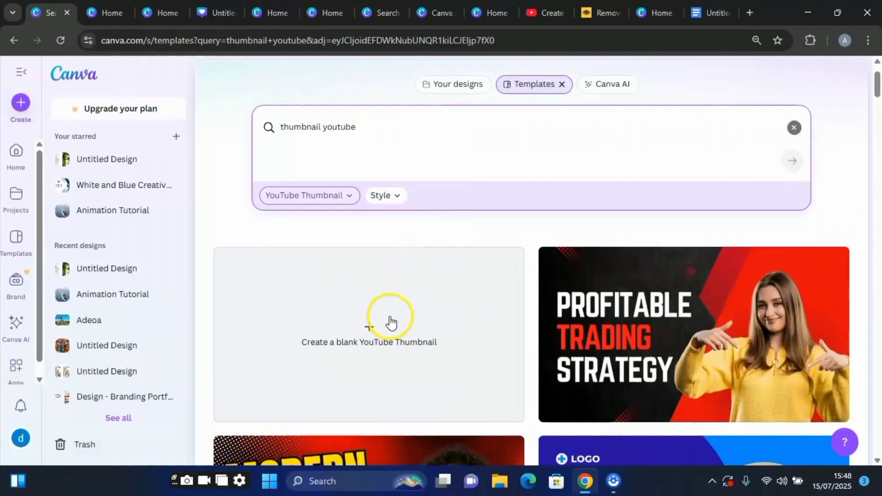
{"action": "left_click", "coordinate": [370, 330]}
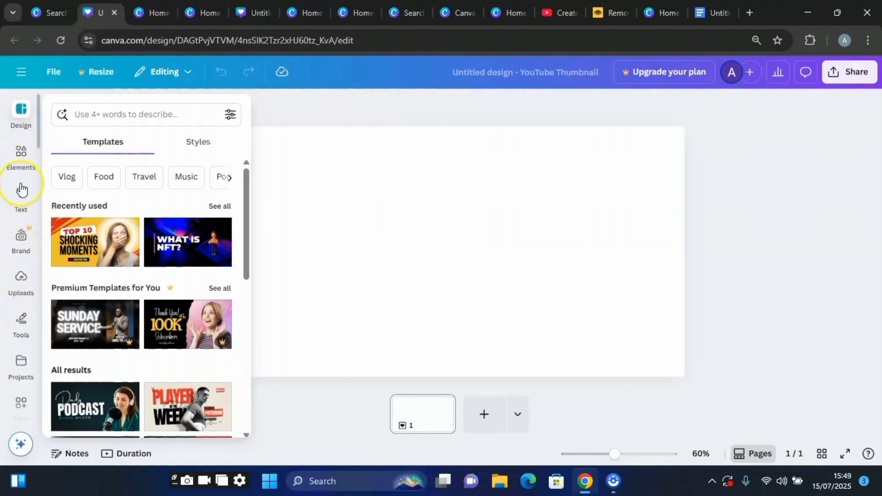
Step: Set the blank thumbnail's background colour to the brown default solid colour
{"action": "left_click", "coordinate": [455, 154]}
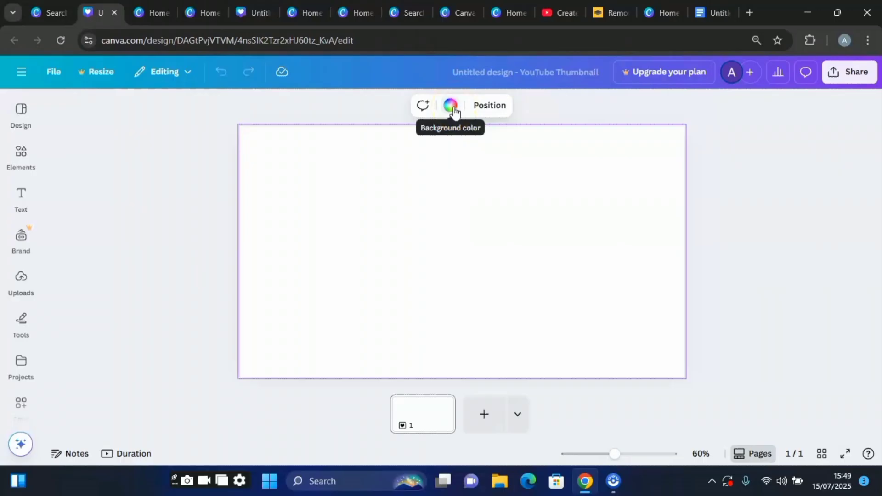
{"action": "left_click", "coordinate": [454, 110]}
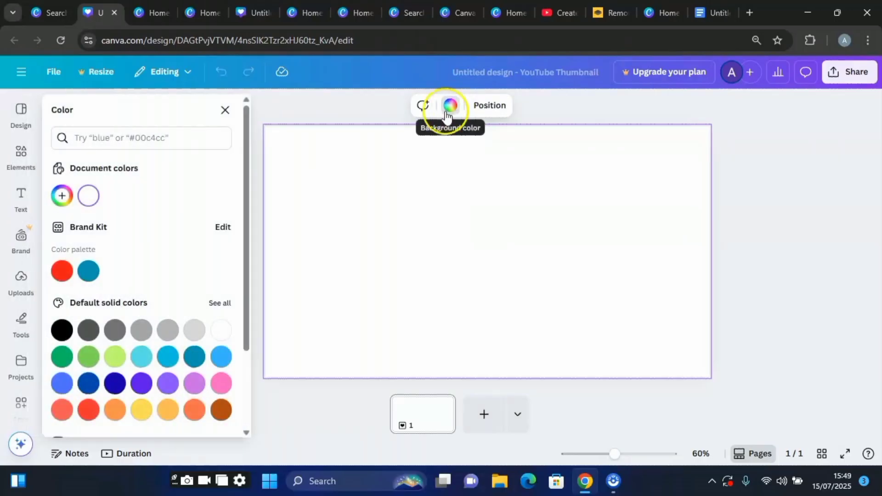
{"action": "left_click", "coordinate": [221, 410]}
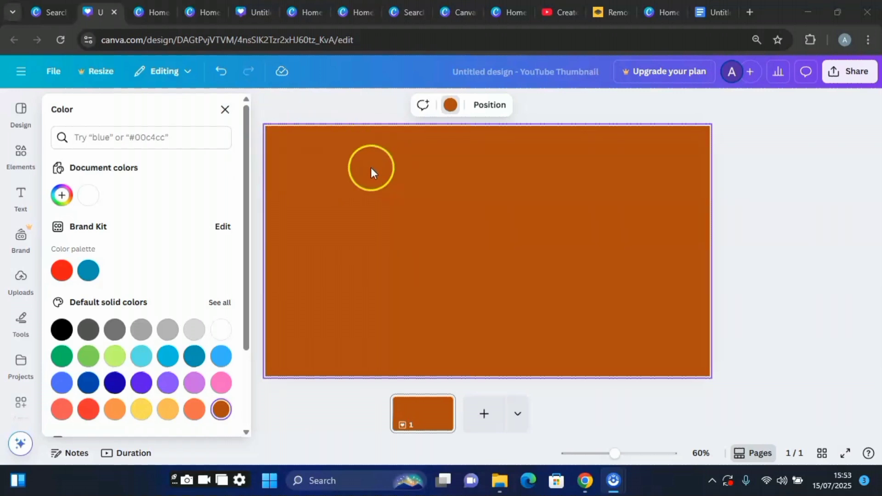
Step: Rename the thumbnail design as "Road" from the file options
{"action": "left_click", "coordinate": [54, 71]}
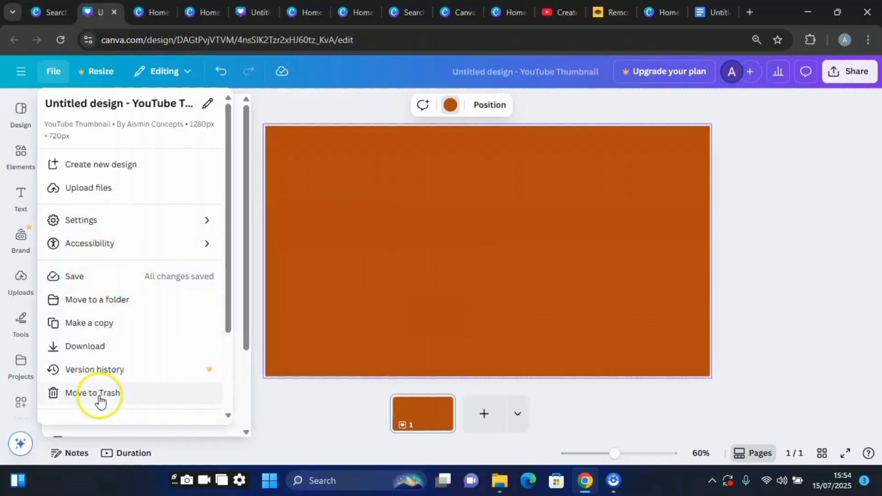
{"action": "left_click", "coordinate": [208, 105]}
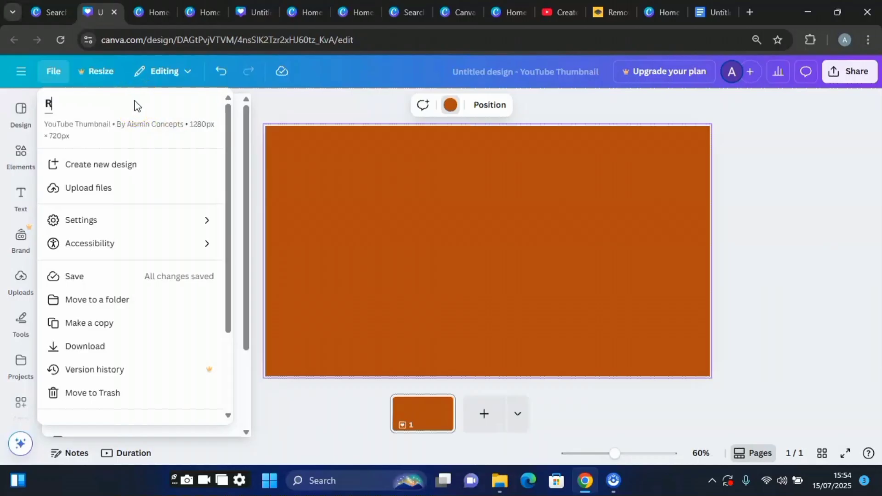
{"action": "key", "text": "Return"}
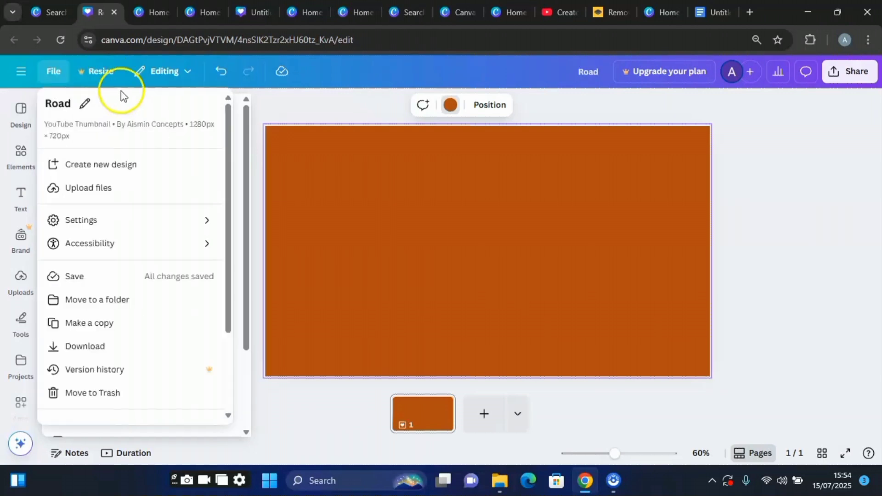
{"action": "left_click", "coordinate": [100, 70]}
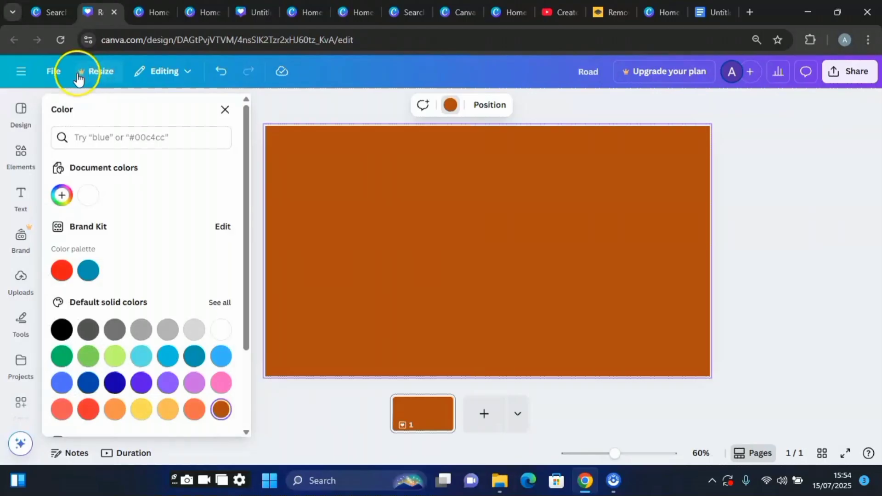
Step: Check the available editing, commenting and viewing modes for the design
{"action": "left_click", "coordinate": [156, 79]}
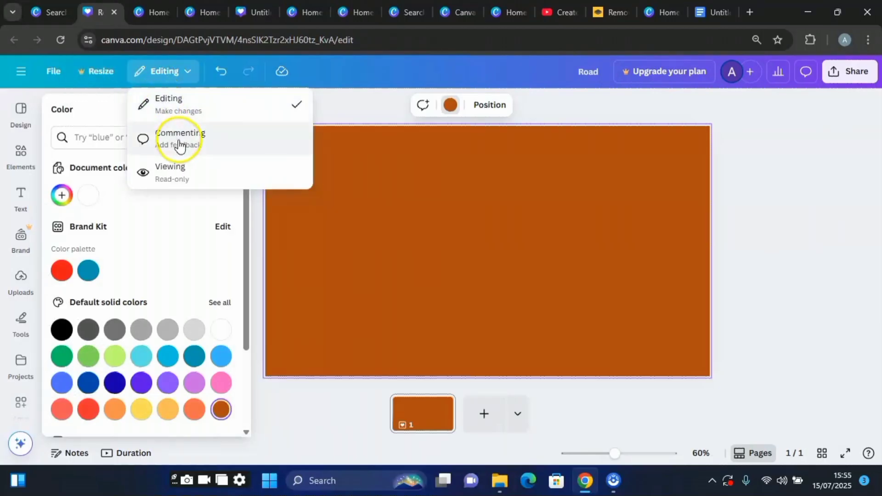
{"action": "left_click", "coordinate": [221, 72]}
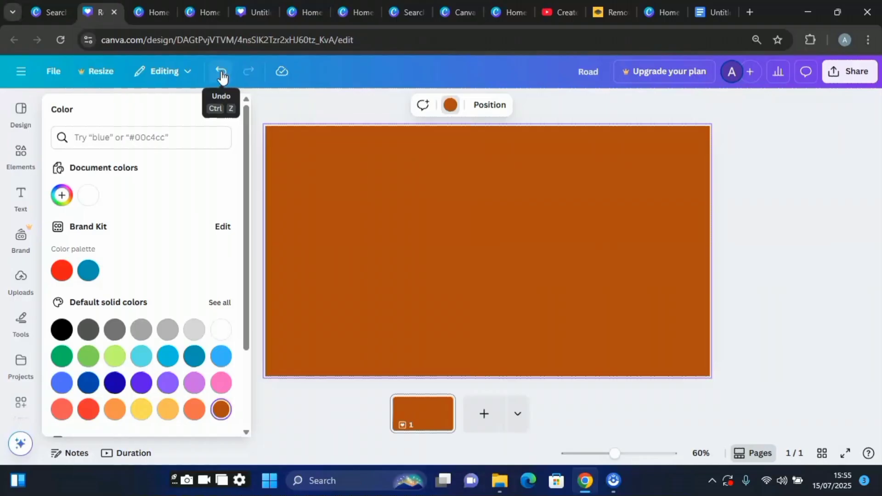
Step: Undo the design's rename and brown background, and redo the background colour
{"action": "left_click", "coordinate": [221, 74]}
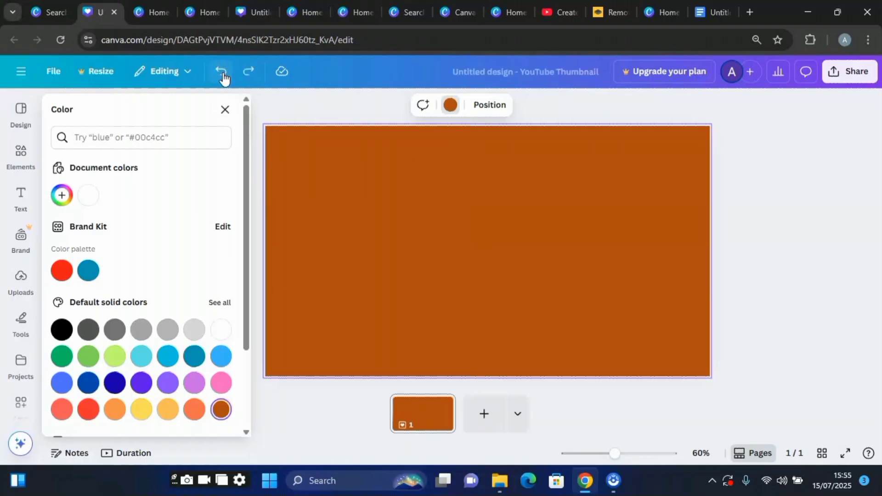
{"action": "left_click", "coordinate": [222, 73]}
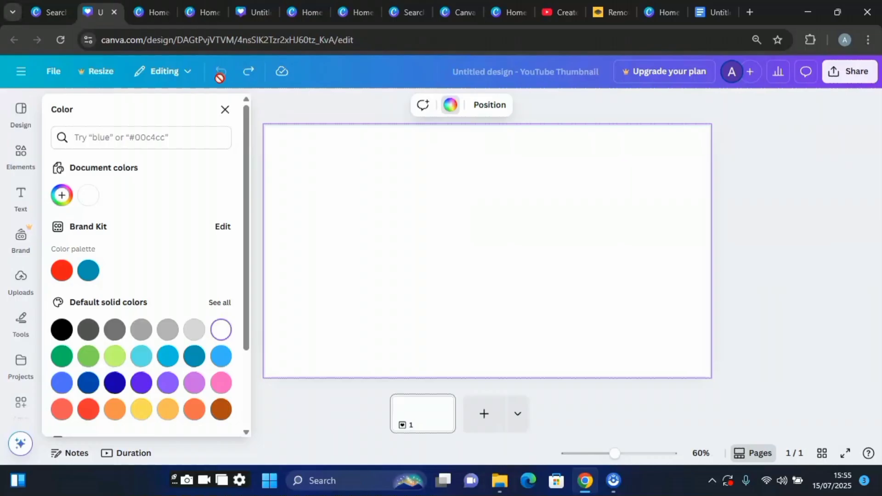
{"action": "left_click", "coordinate": [248, 74]}
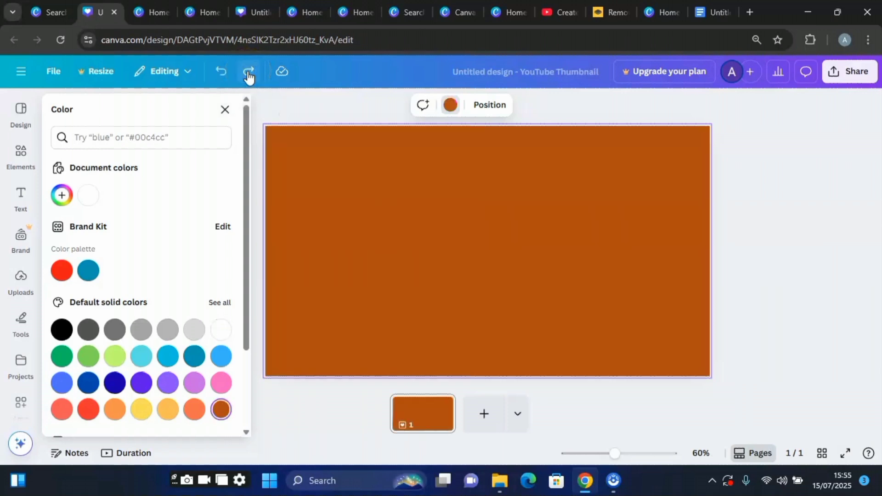
{"action": "left_click", "coordinate": [246, 75]}
{"action": "left_click", "coordinate": [283, 77]}
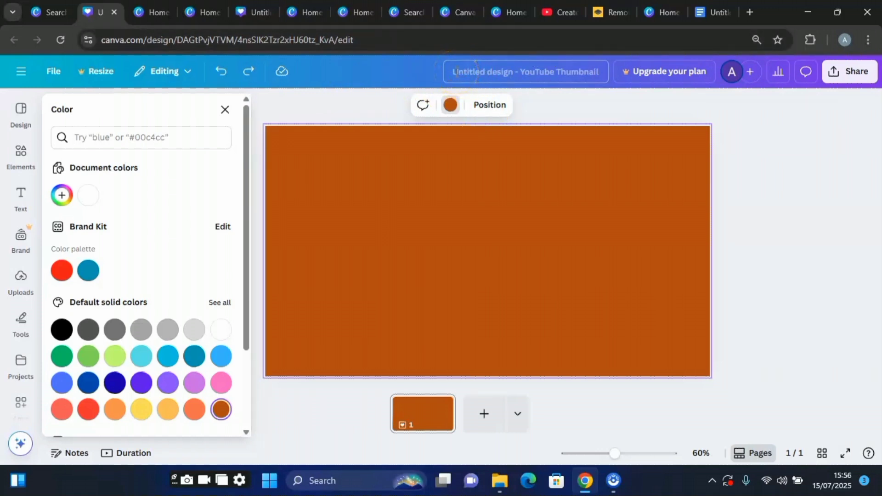
Step: Replace the design title with "Read" and close the colour choices
{"action": "left_click_drag", "start_coordinate": [456, 72], "coordinate": [609, 71]}
{"action": "key", "text": "BackSpace"}
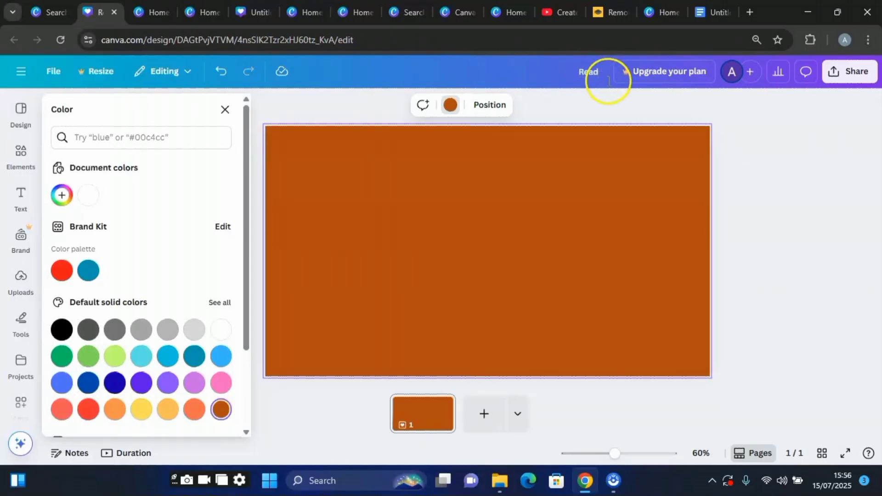
{"action": "left_click", "coordinate": [664, 107]}
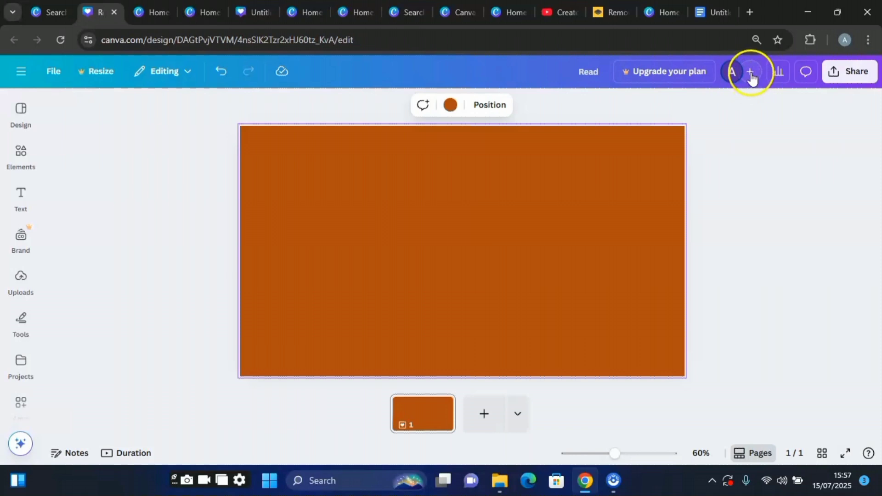
Step: Review the sharing options and the additional ways to publish or save the design
{"action": "left_click", "coordinate": [846, 75]}
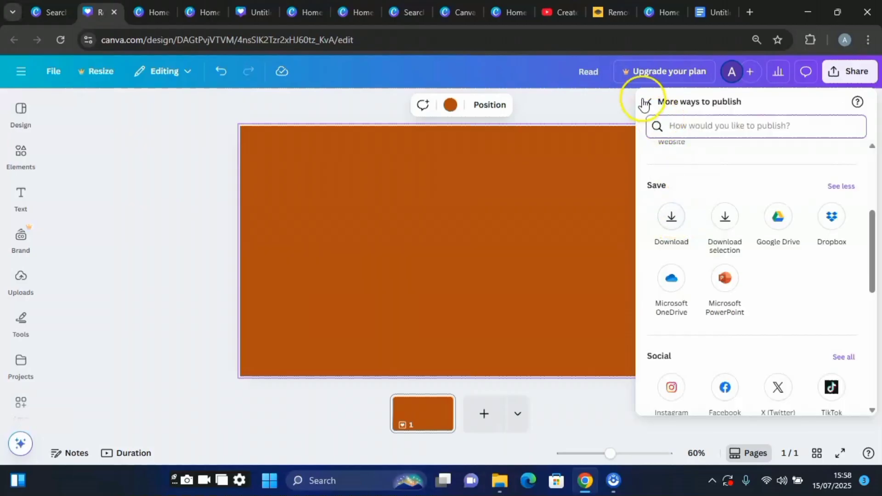
{"action": "left_click", "coordinate": [651, 103]}
{"action": "left_click", "coordinate": [771, 368]}
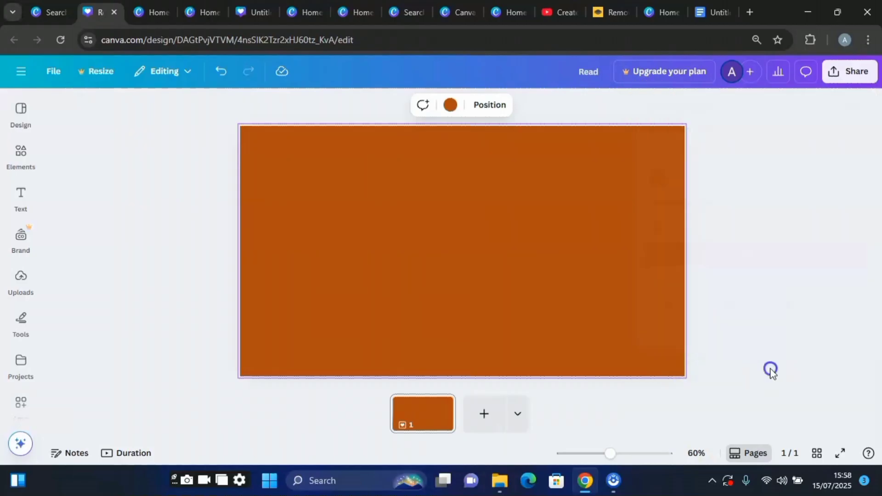
Step: Look through the editor's design, elements, text, uploads, drawing tools, projects and apps sections
{"action": "left_click", "coordinate": [21, 112]}
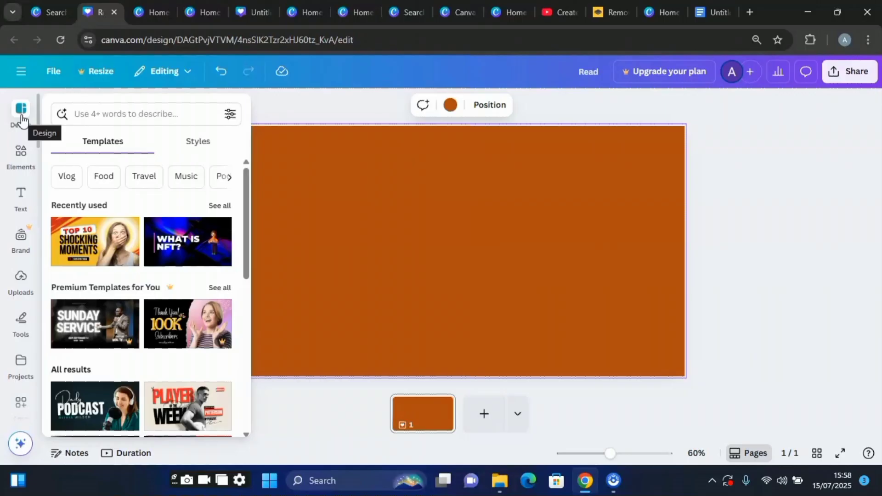
{"action": "left_click", "coordinate": [21, 245]}
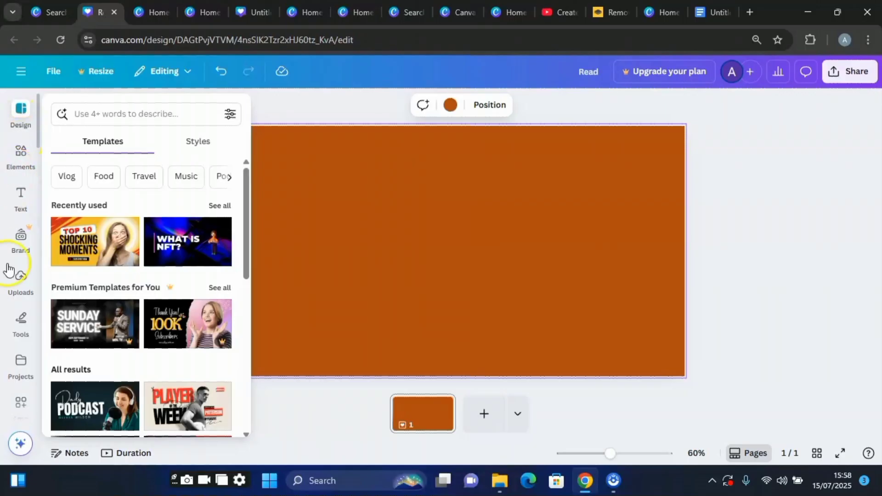
{"action": "left_click", "coordinate": [23, 114]}
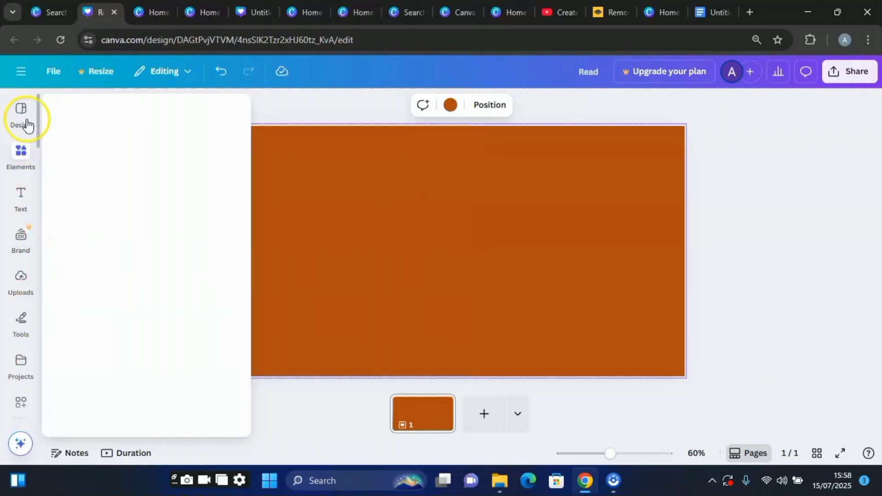
{"action": "left_click", "coordinate": [19, 367]}
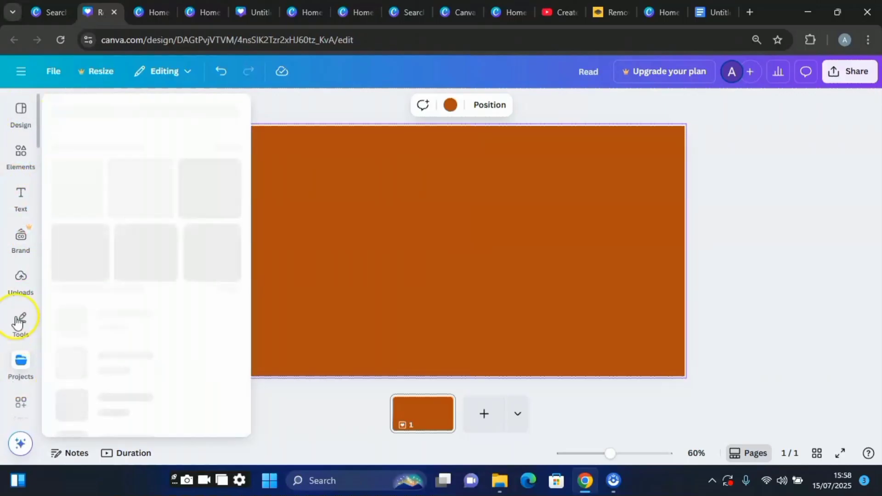
{"action": "left_click", "coordinate": [23, 117]}
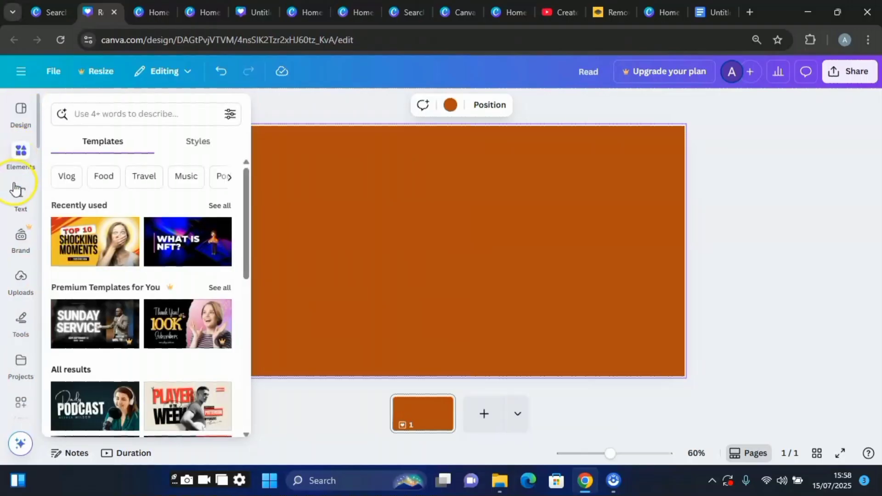
{"action": "left_click", "coordinate": [20, 154]}
{"action": "left_click", "coordinate": [21, 197]}
{"action": "left_click", "coordinate": [21, 278]}
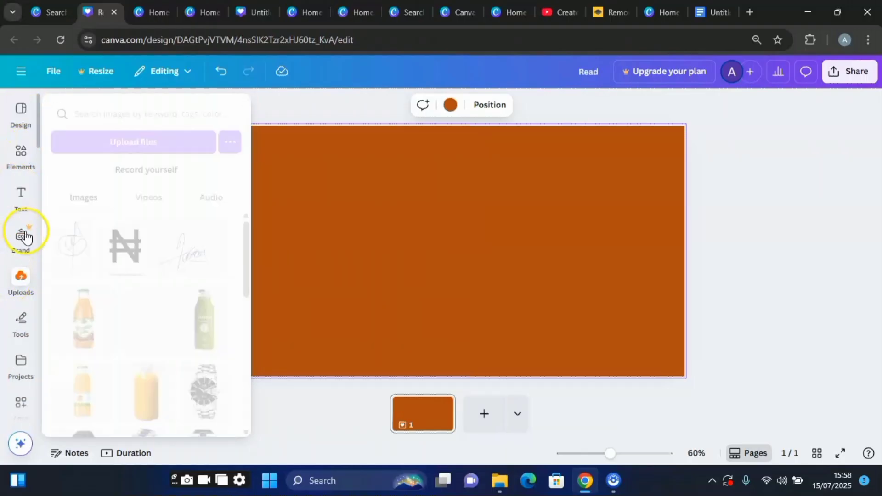
{"action": "left_click", "coordinate": [22, 317]}
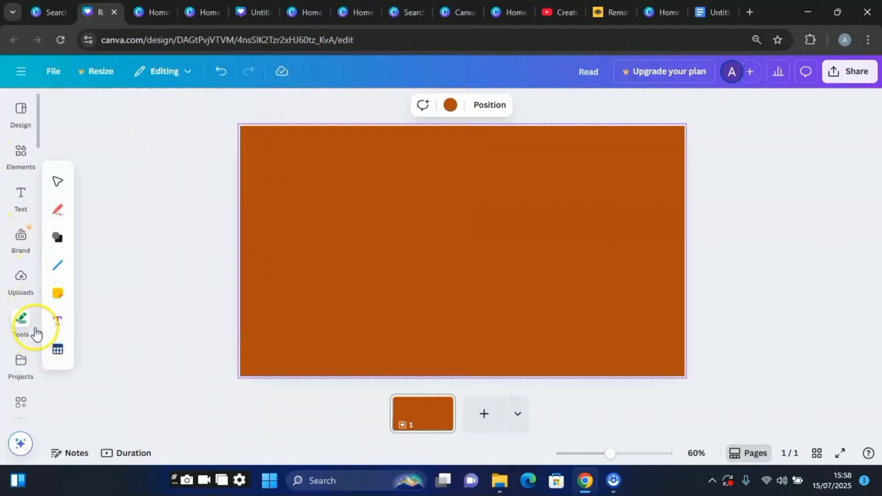
{"action": "left_click", "coordinate": [20, 362]}
{"action": "scroll", "coordinate": [18, 390], "scroll_direction": "down", "scroll_amount": 1}
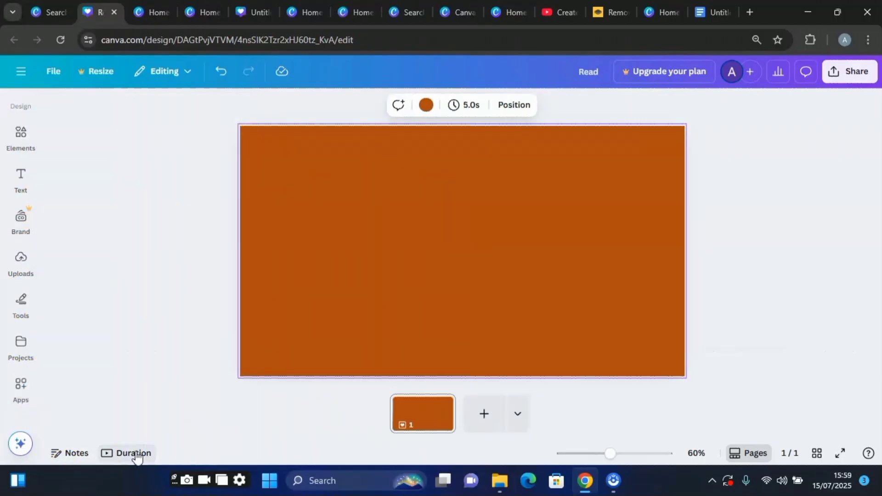
Step: View the page notes and the duration timeline, close the notes, and reduce the canvas zoom to 29%
{"action": "left_click", "coordinate": [74, 455]}
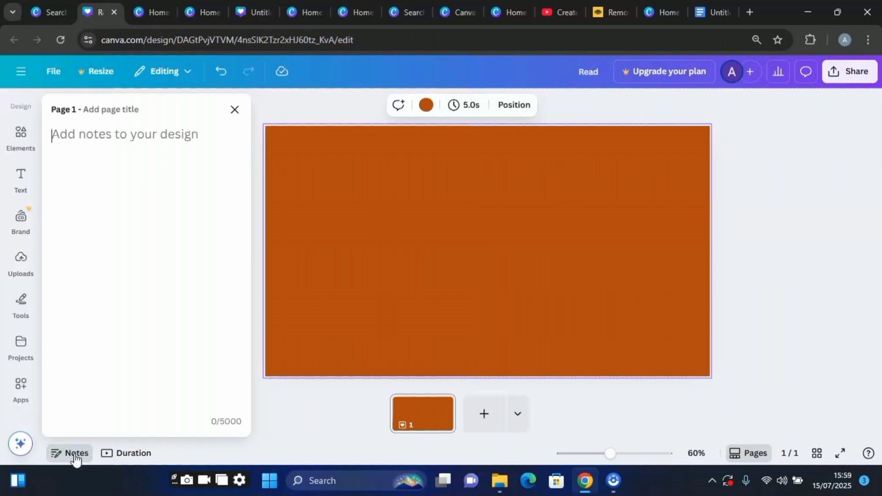
{"action": "left_click", "coordinate": [128, 455]}
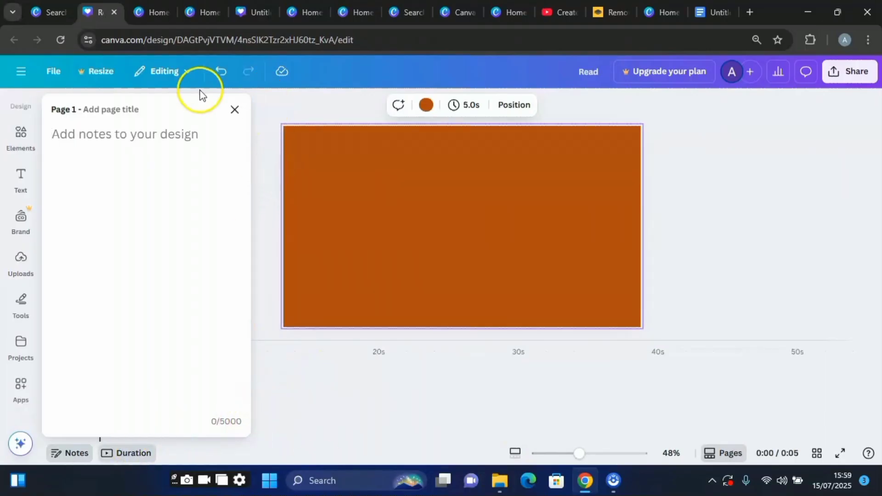
{"action": "left_click", "coordinate": [234, 109]}
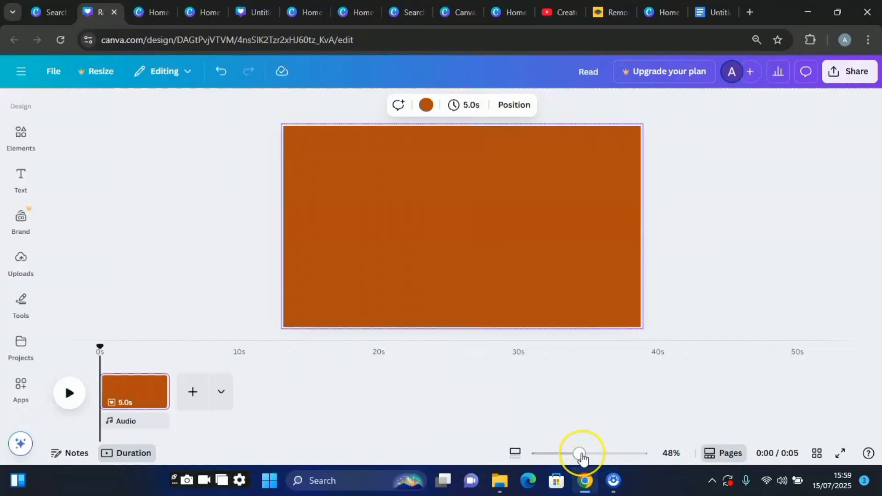
{"action": "mouse_move", "coordinate": [581, 455]}
{"action": "left_mouse_down"}
{"action": "mouse_move", "coordinate": [616, 455]}
{"action": "mouse_move", "coordinate": [561, 456]}
{"action": "mouse_move", "coordinate": [630, 454]}
{"action": "mouse_move", "coordinate": [567, 455]}
{"action": "left_mouse_up"}
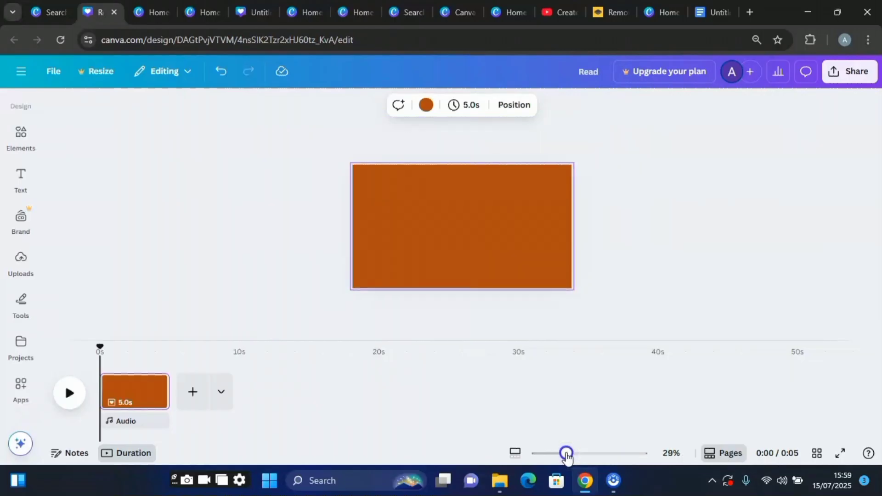
Step: Hide the page thumbnails and add two more pages below the first one
{"action": "left_click", "coordinate": [712, 457]}
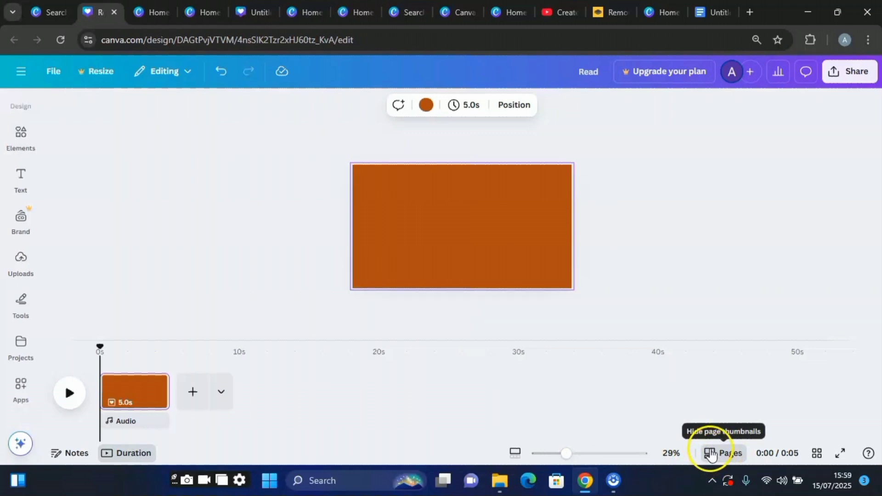
{"action": "left_click", "coordinate": [711, 455]}
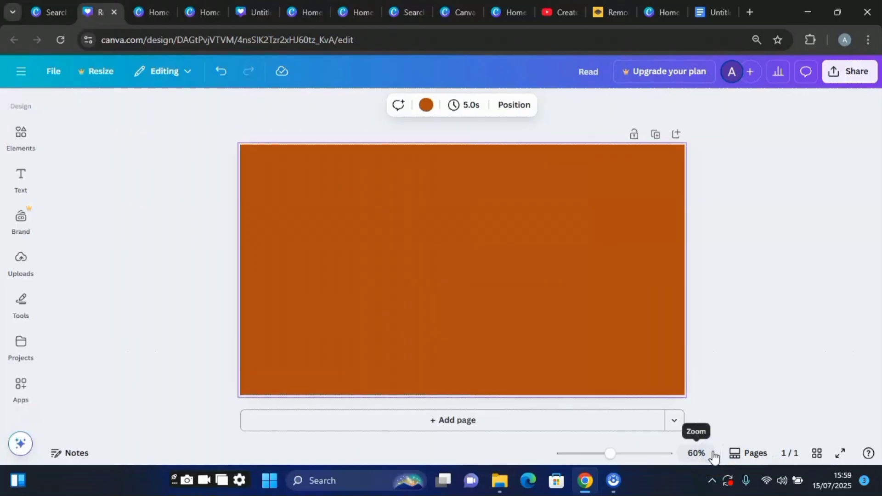
{"action": "left_click", "coordinate": [676, 261]}
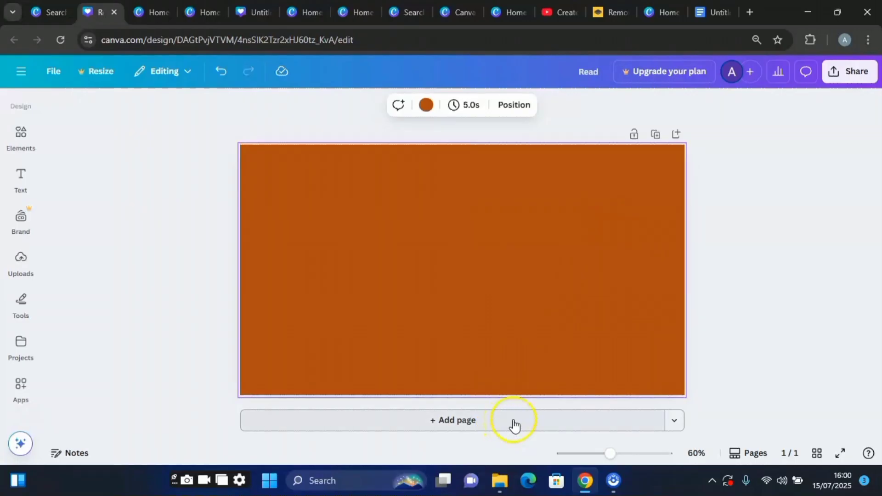
{"action": "left_click", "coordinate": [499, 421]}
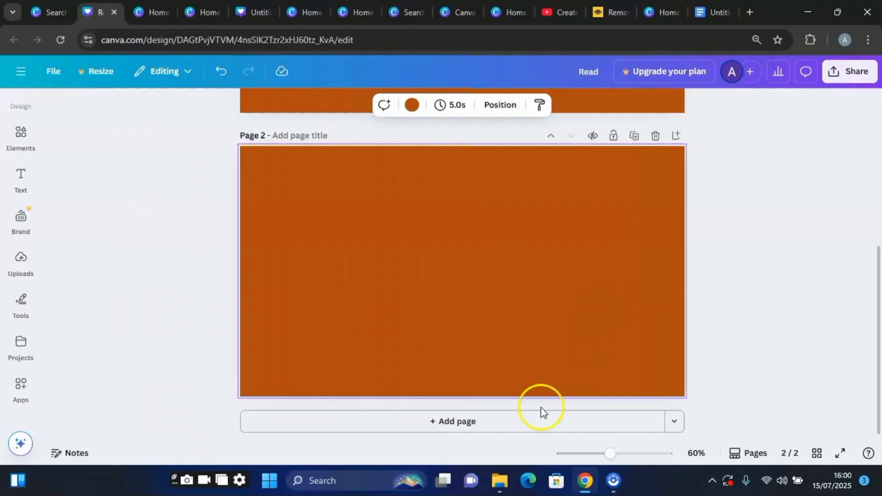
{"action": "left_click", "coordinate": [522, 422]}
{"action": "scroll", "coordinate": [735, 381], "scroll_direction": "up", "scroll_amount": 3}
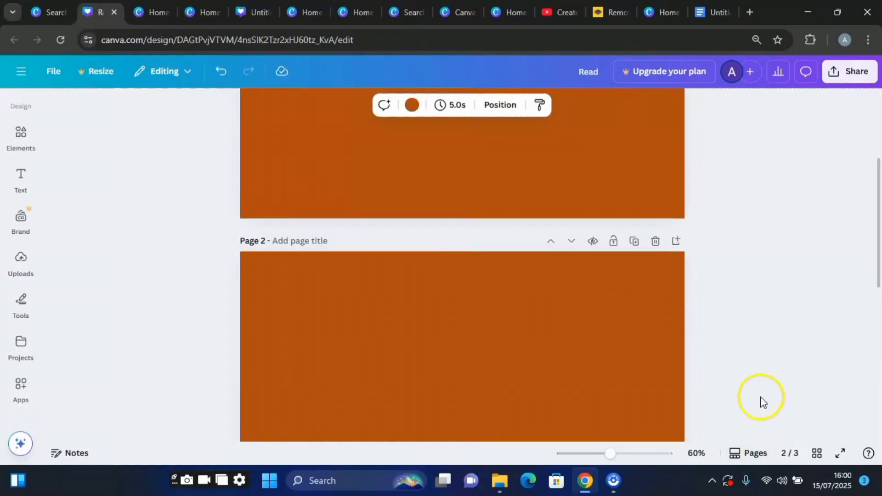
Step: Show the page thumbnails again, and preview the pages in grid view and as a full-screen presentation
{"action": "left_click", "coordinate": [748, 454]}
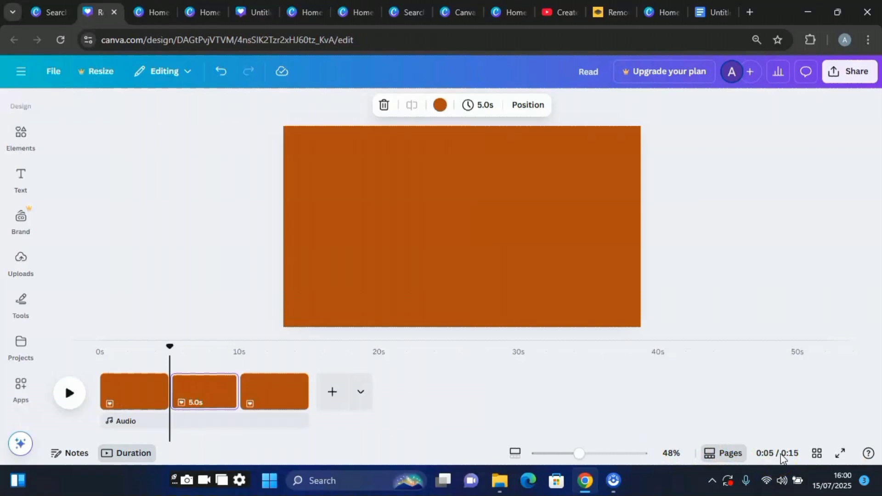
{"action": "left_click", "coordinate": [817, 455]}
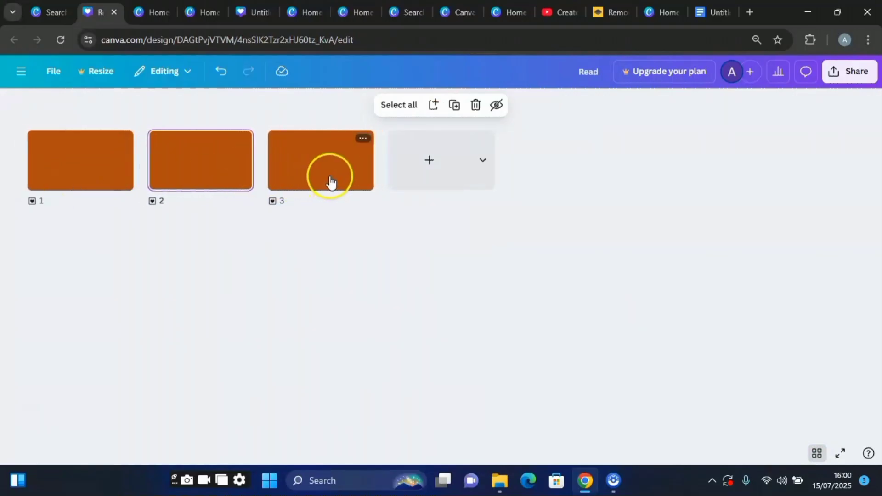
{"action": "left_click", "coordinate": [818, 454]}
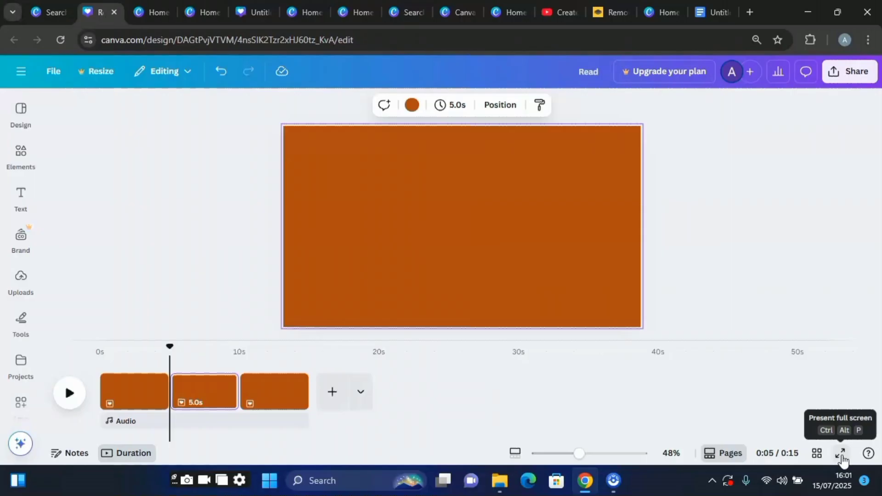
{"action": "left_click", "coordinate": [841, 455]}
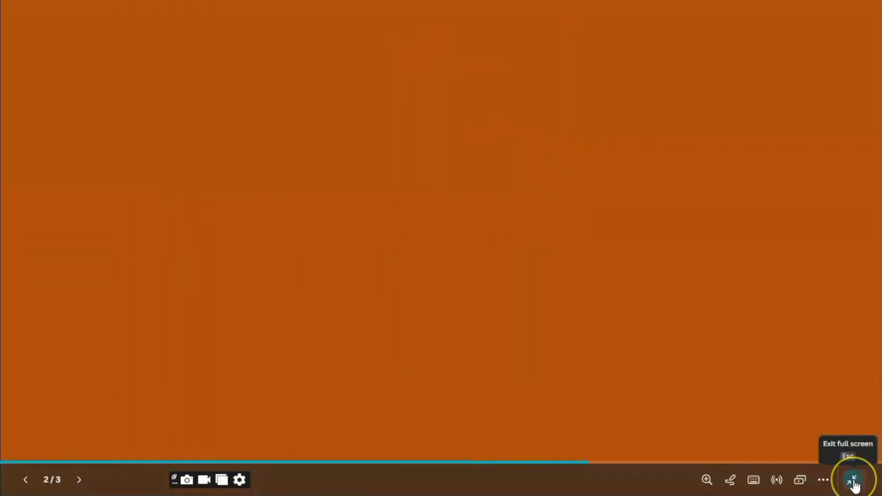
{"action": "left_click", "coordinate": [853, 481]}
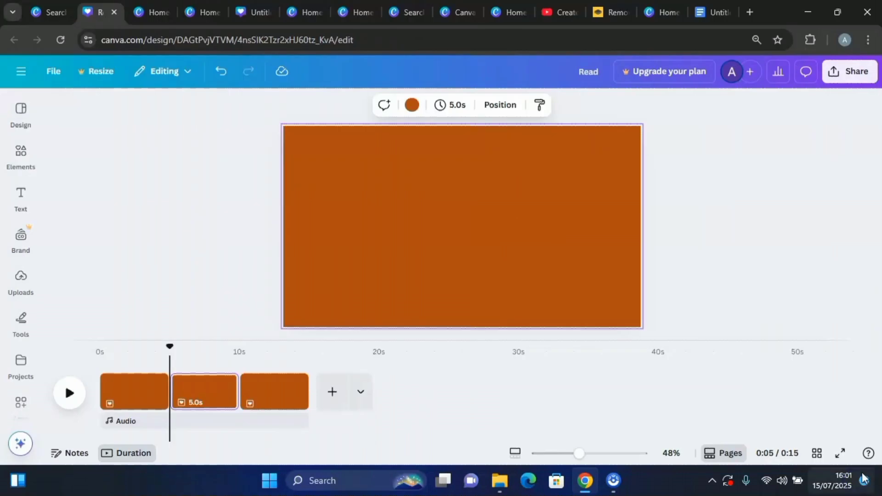
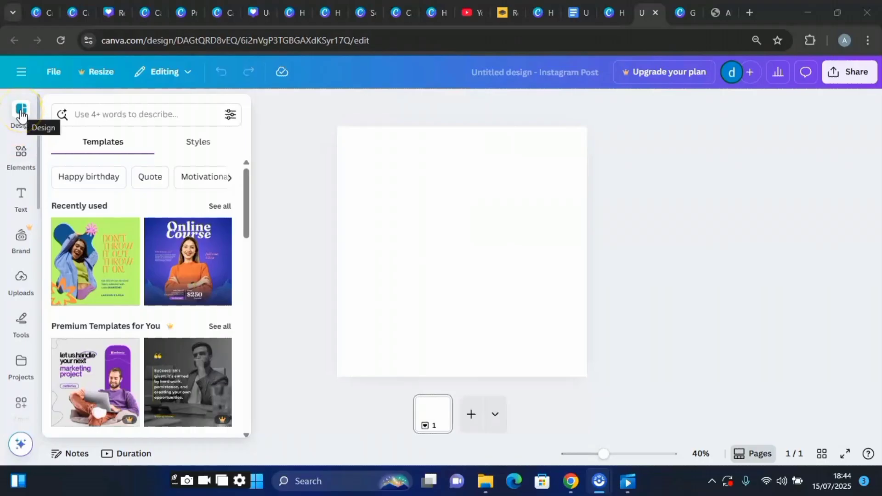
Step: Apply the recently used purple "Online Course" template to the blank Instagram post
{"action": "left_click", "coordinate": [443, 198]}
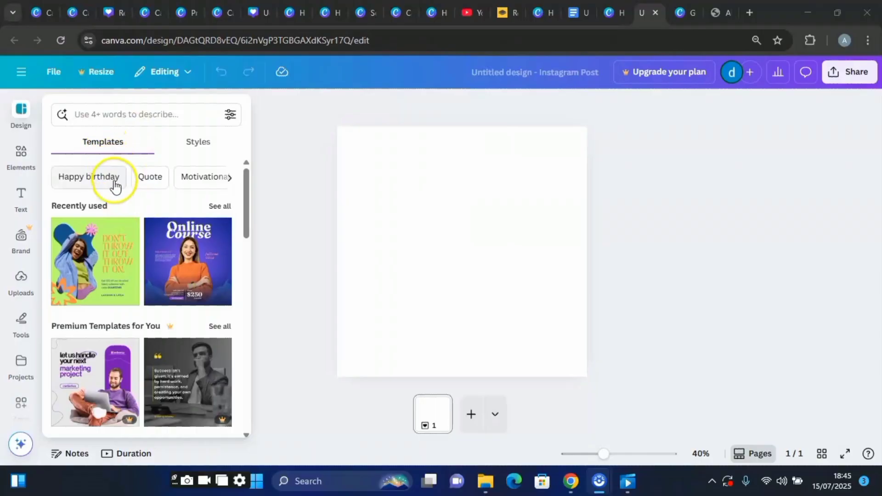
{"action": "left_click", "coordinate": [194, 270]}
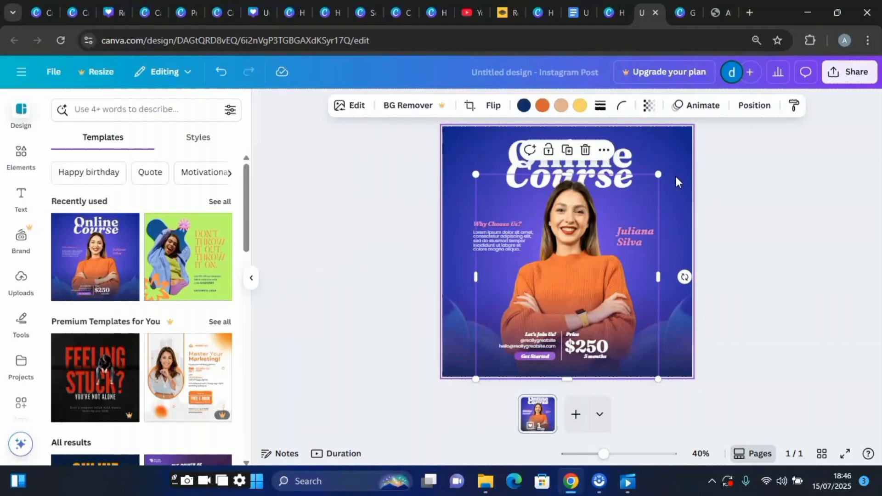
{"action": "left_click", "coordinate": [676, 177]}
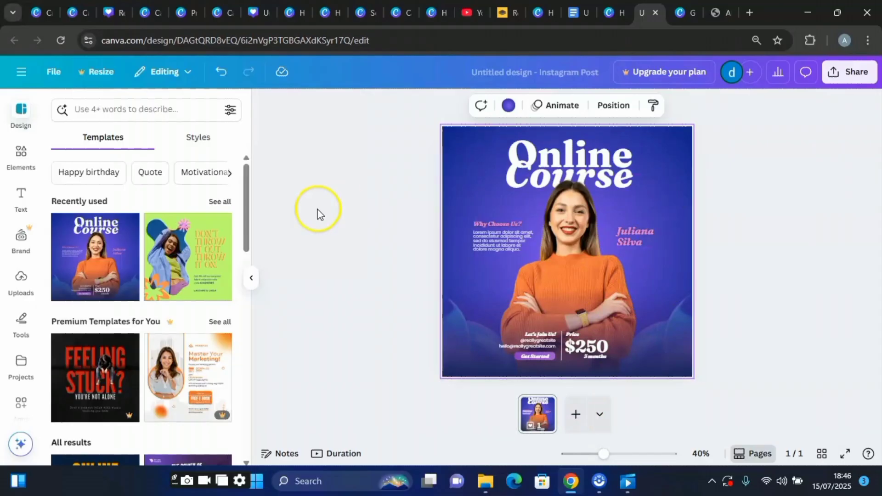
Step: Try the green "Don't throw it out, throw it on." template on the page and undo it
{"action": "left_click", "coordinate": [191, 266]}
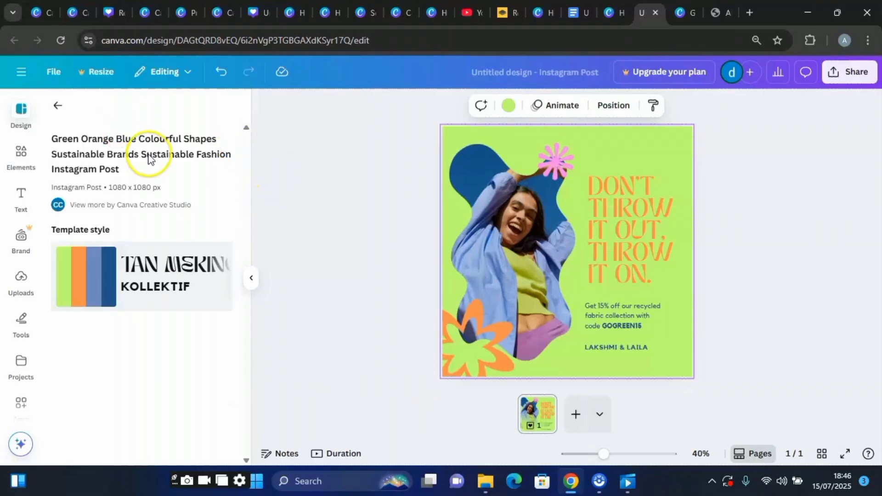
{"action": "left_click", "coordinate": [58, 105]}
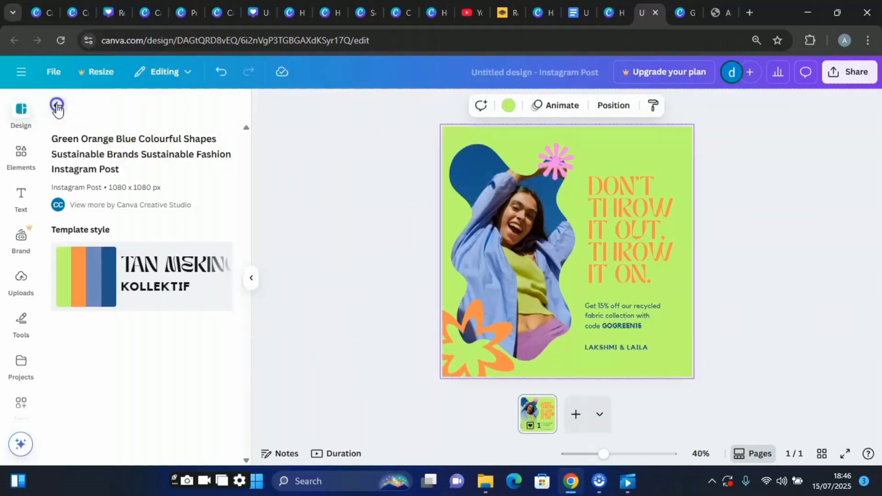
{"action": "left_click", "coordinate": [221, 72]}
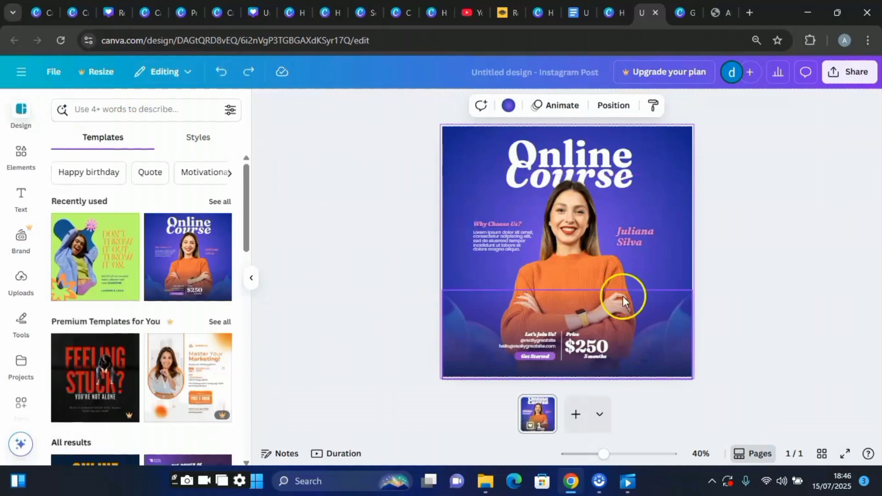
Step: Add a second page and apply the yellow and blue "Online Course" digital marketing template to it
{"action": "left_click", "coordinate": [576, 416]}
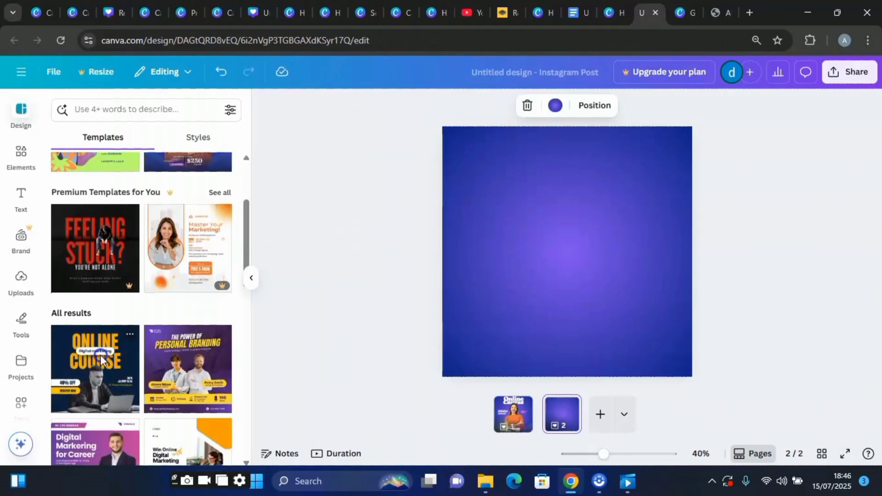
{"action": "left_click", "coordinate": [101, 355]}
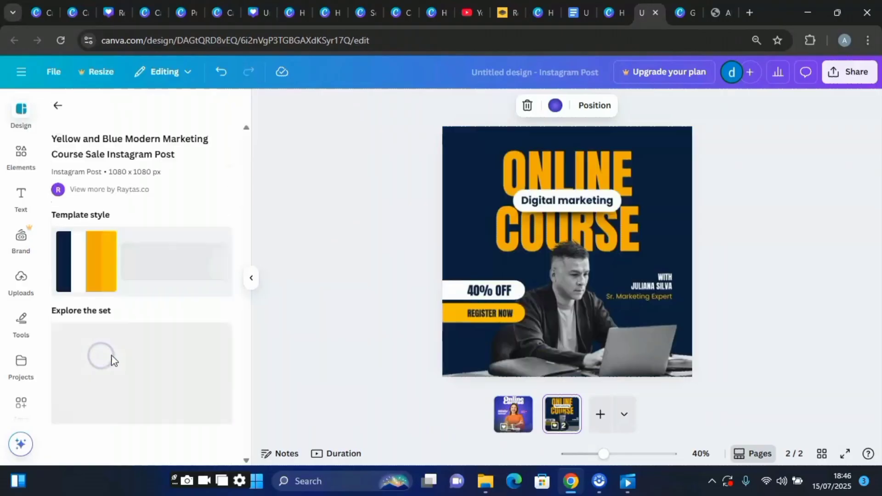
{"action": "left_click", "coordinate": [523, 363]}
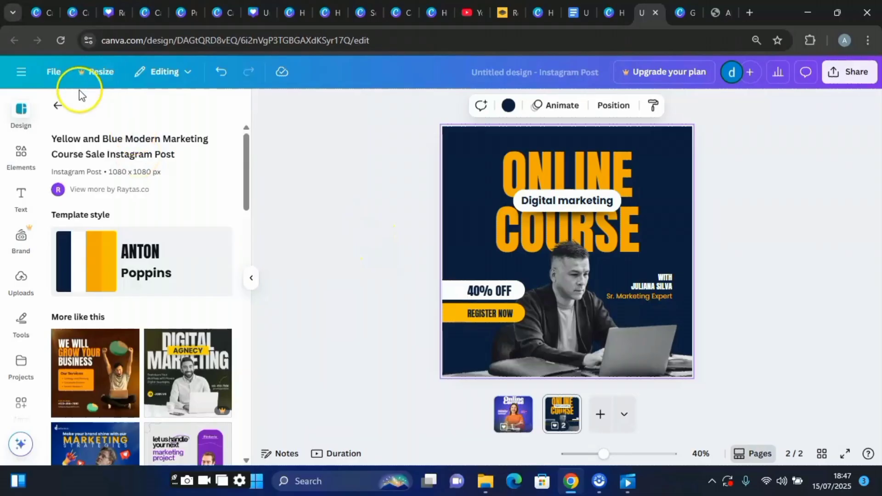
Step: Return to the template list and search the templates for "basketball"
{"action": "left_click", "coordinate": [56, 109]}
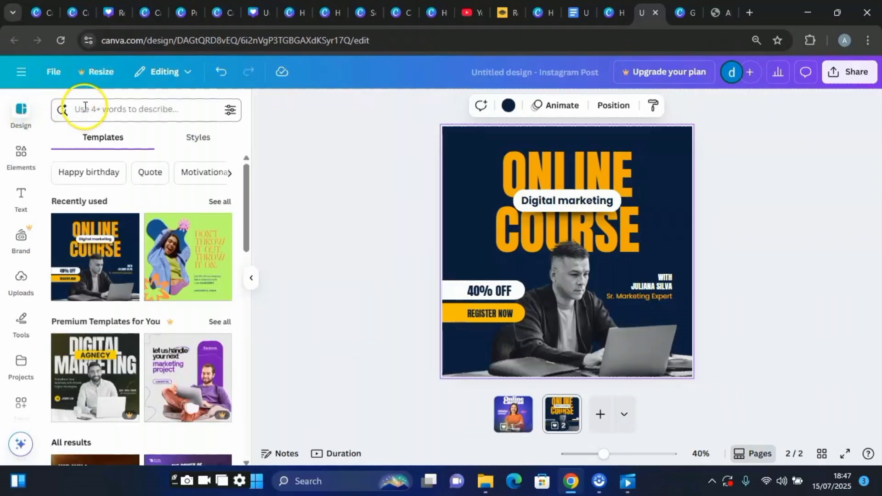
{"action": "left_click", "coordinate": [84, 107]}
{"action": "left_click", "coordinate": [123, 110]}
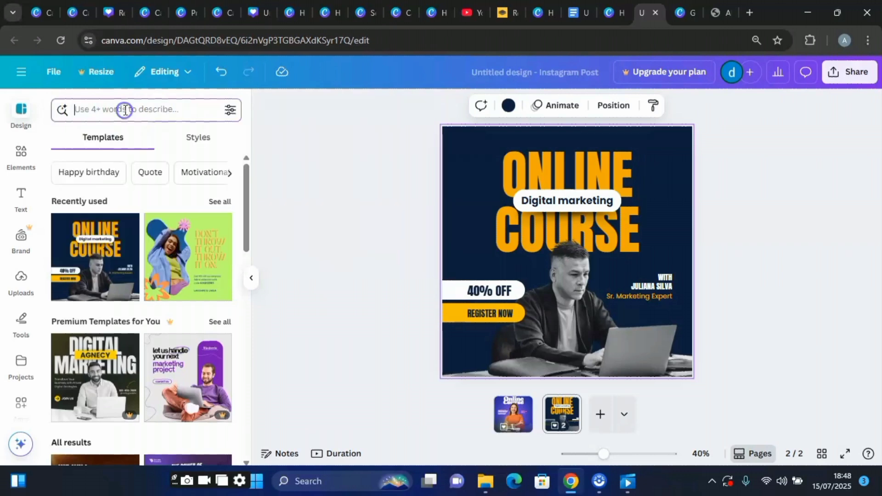
{"action": "type", "text": "ba"}
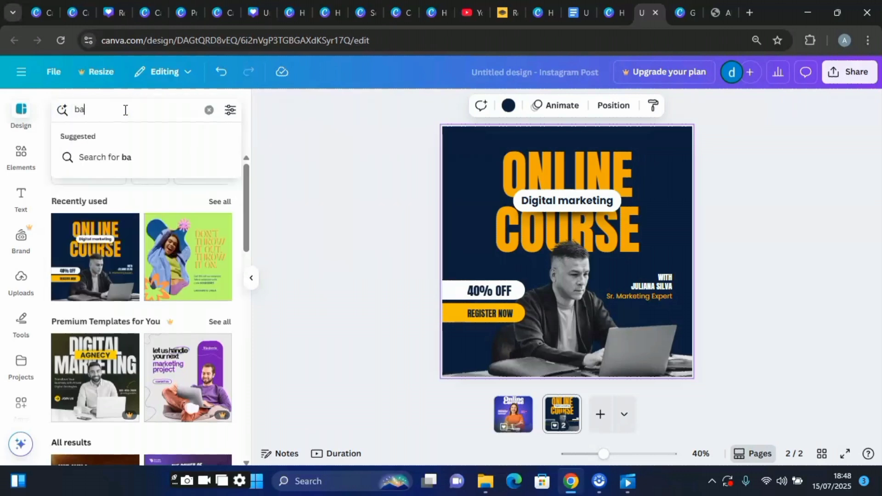
{"action": "type", "text": "sketball"}
{"action": "key", "text": "Return"}
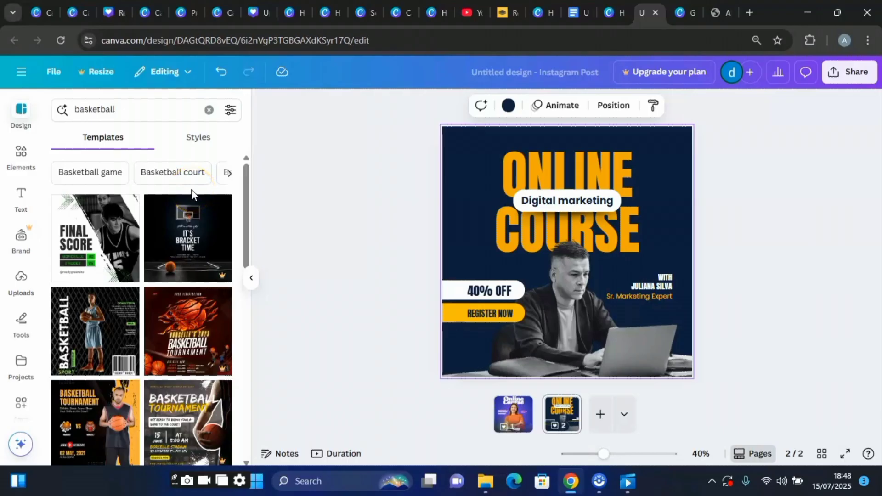
Step: Try the black and green basketball competition template on the second page and undo it
{"action": "left_click", "coordinate": [118, 265]}
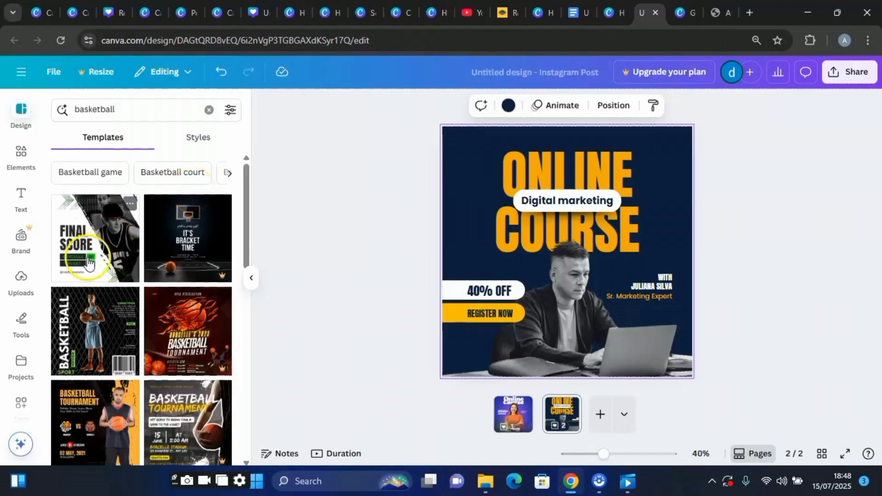
{"action": "left_click", "coordinate": [84, 312]}
{"action": "left_click", "coordinate": [542, 253]}
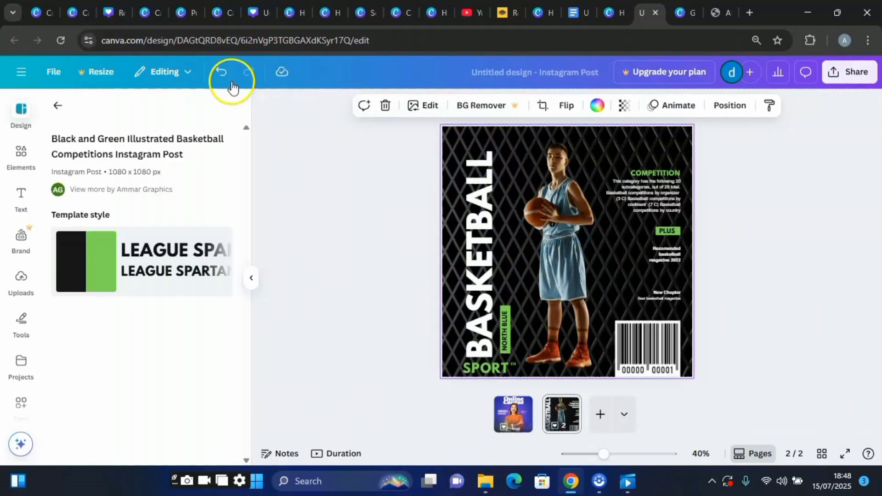
{"action": "left_click", "coordinate": [222, 72]}
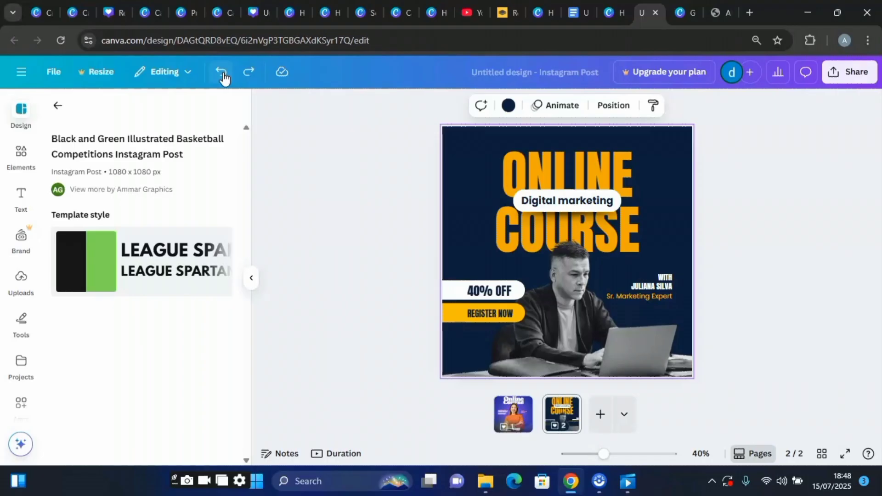
Step: Return to the template list, look through the Quote templates, and view the related quote categories
{"action": "left_click", "coordinate": [58, 108]}
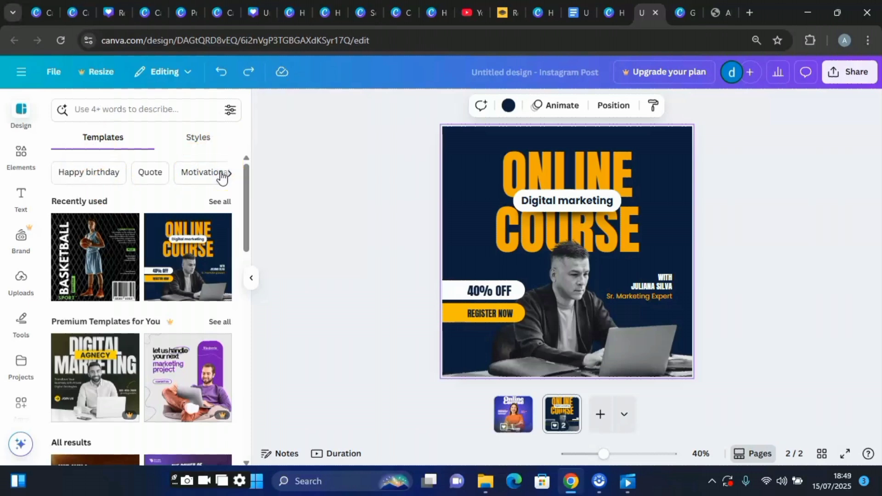
{"action": "left_click", "coordinate": [150, 173]}
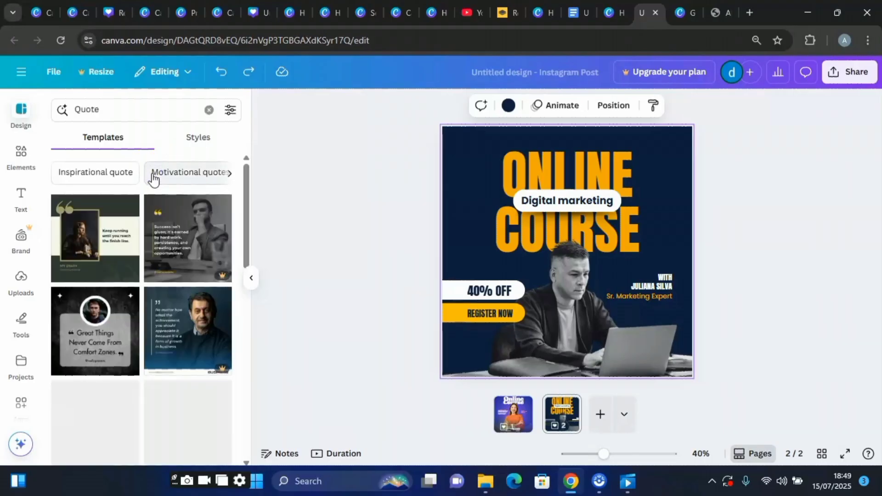
{"action": "scroll", "coordinate": [153, 189], "scroll_direction": "down", "scroll_amount": 8}
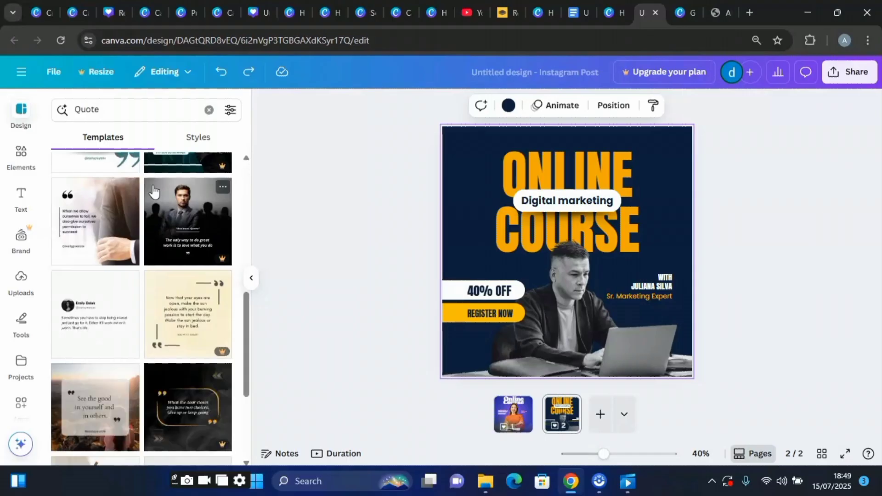
{"action": "scroll", "coordinate": [154, 191], "scroll_direction": "up", "scroll_amount": 3}
{"action": "scroll", "coordinate": [154, 190], "scroll_direction": "down", "scroll_amount": 4}
{"action": "scroll", "coordinate": [154, 191], "scroll_direction": "up", "scroll_amount": 2}
{"action": "scroll", "coordinate": [154, 190], "scroll_direction": "up", "scroll_amount": 6}
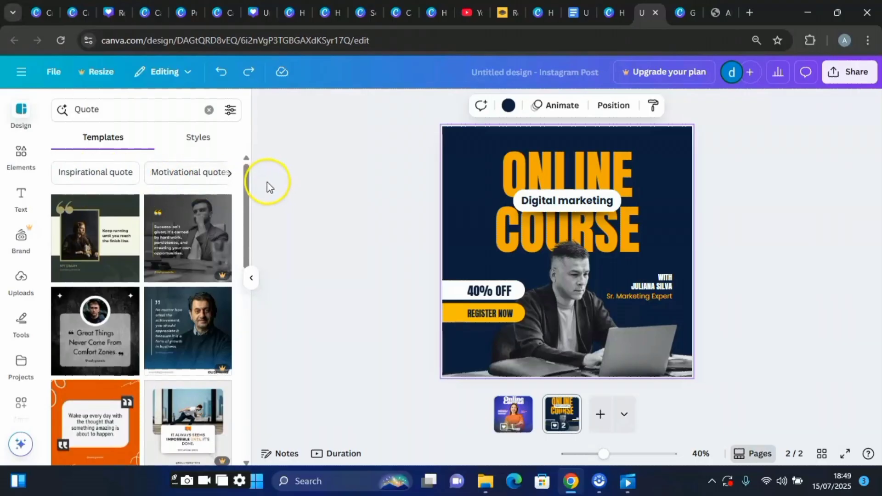
{"action": "left_click", "coordinate": [230, 174]}
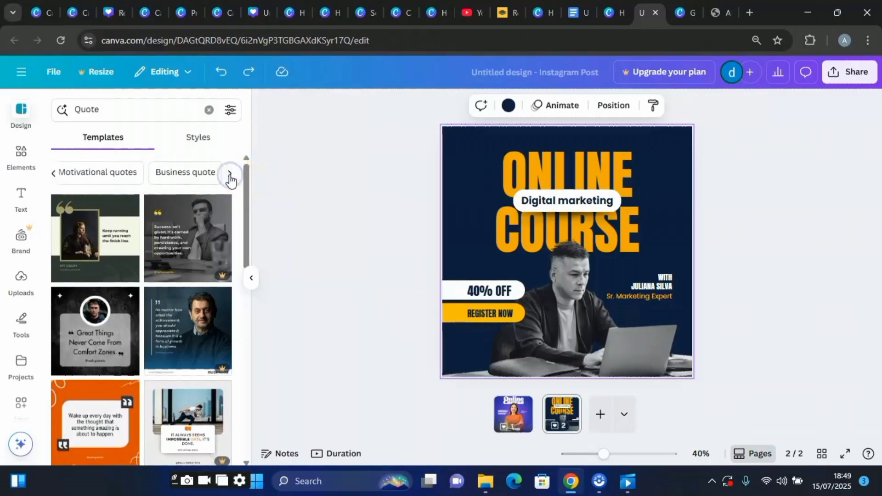
{"action": "left_click", "coordinate": [229, 174]}
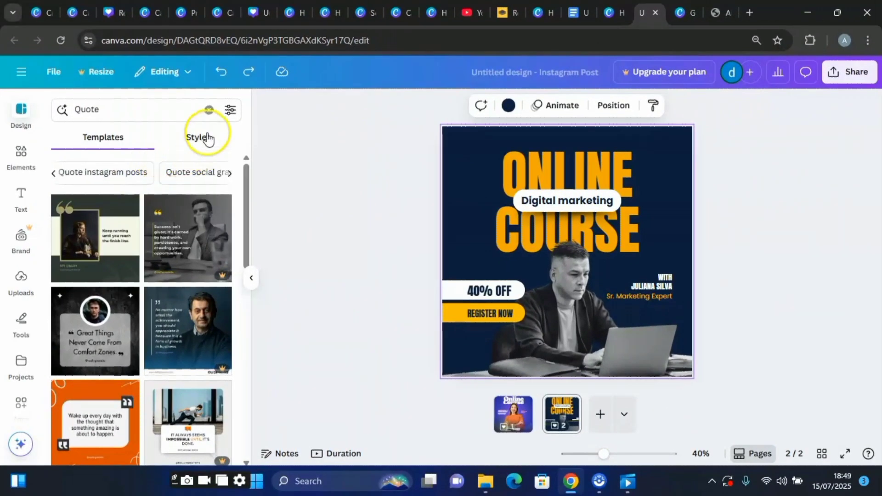
Step: Look through the design styles, including the combinations, color palettes and font sets
{"action": "left_click", "coordinate": [205, 140]}
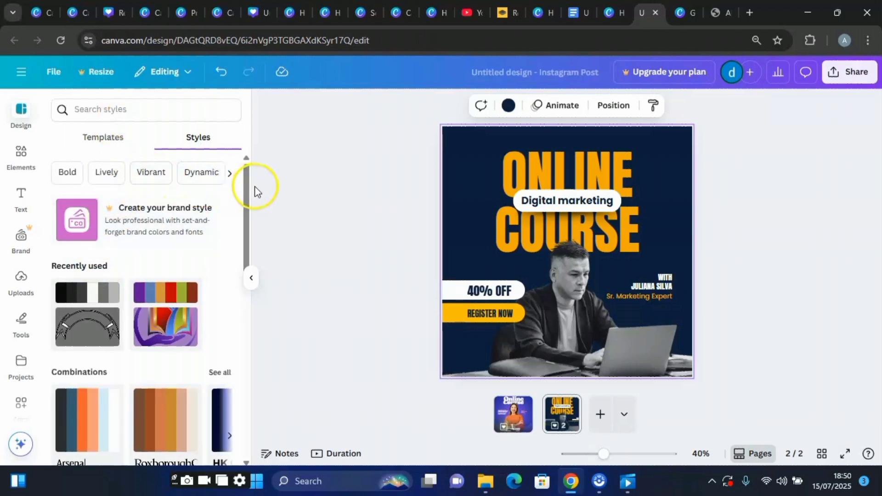
{"action": "left_click", "coordinate": [227, 182]}
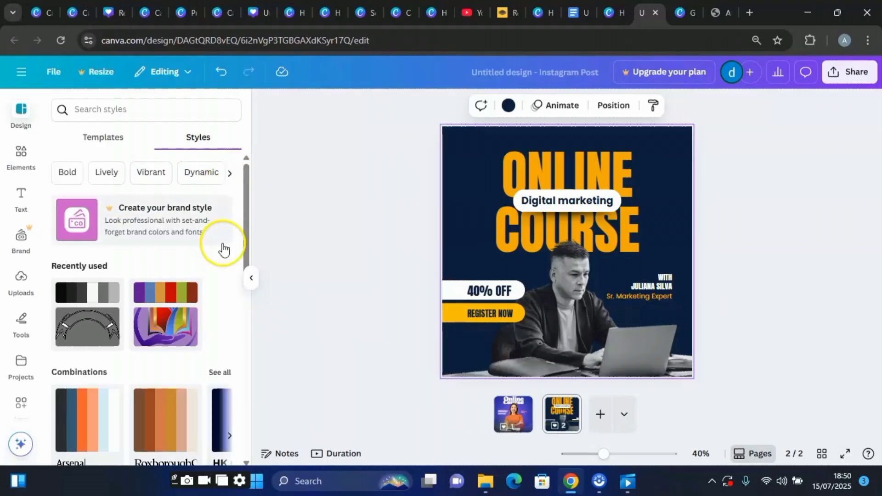
{"action": "scroll", "coordinate": [168, 285], "scroll_direction": "down", "scroll_amount": 3}
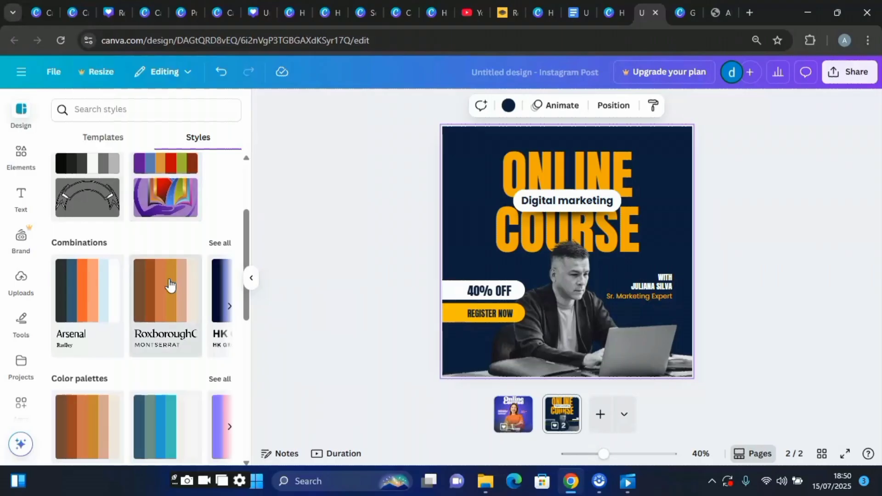
{"action": "left_click", "coordinate": [169, 284]}
{"action": "scroll", "coordinate": [179, 279], "scroll_direction": "down", "scroll_amount": 3}
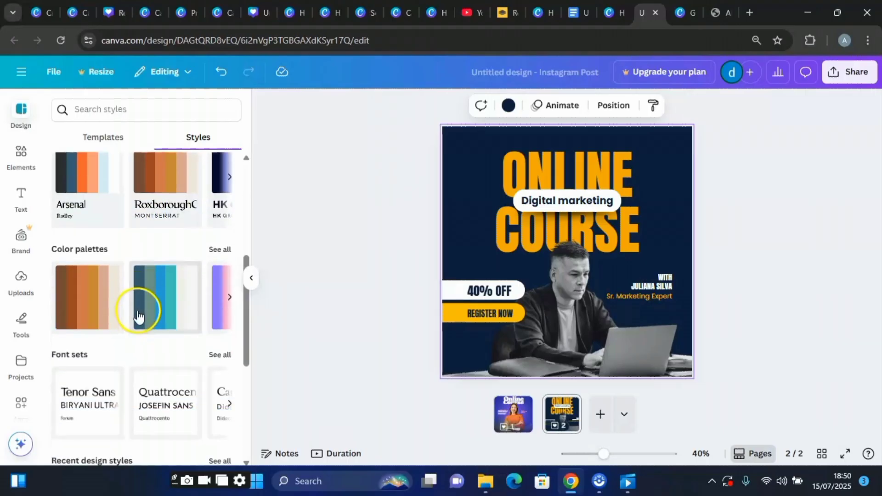
{"action": "left_click", "coordinate": [105, 279]}
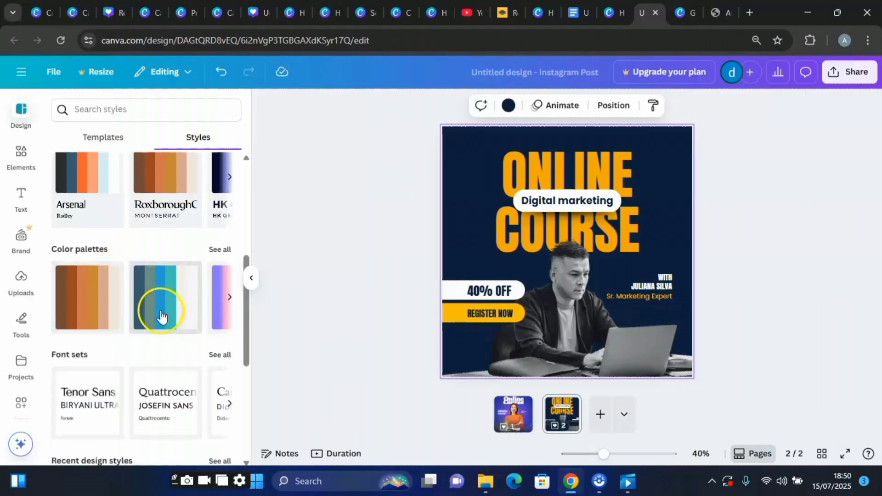
{"action": "left_click_drag", "start_coordinate": [245, 294], "coordinate": [222, 185]}
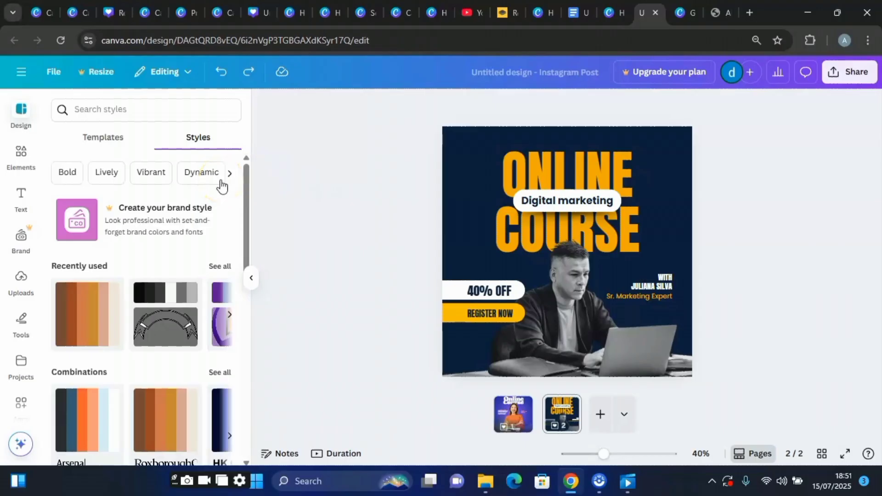
{"action": "scroll", "coordinate": [222, 185], "scroll_direction": "down", "scroll_amount": 4}
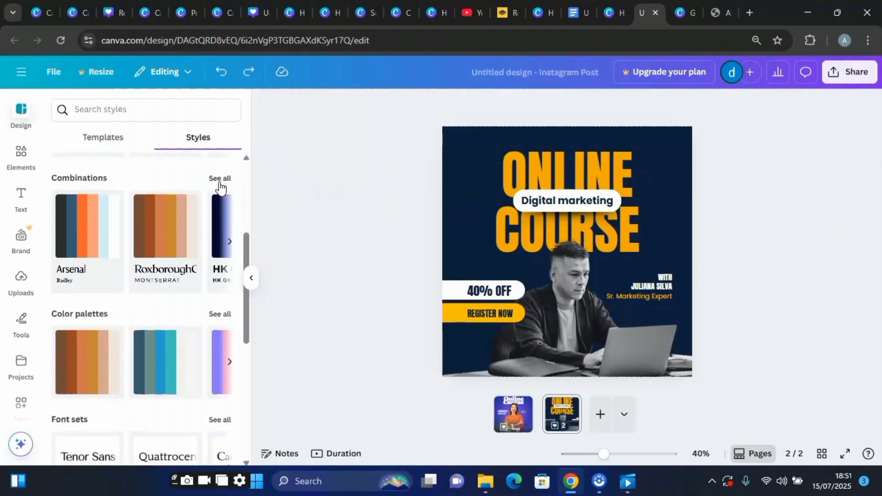
{"action": "scroll", "coordinate": [220, 185], "scroll_direction": "down", "scroll_amount": 1}
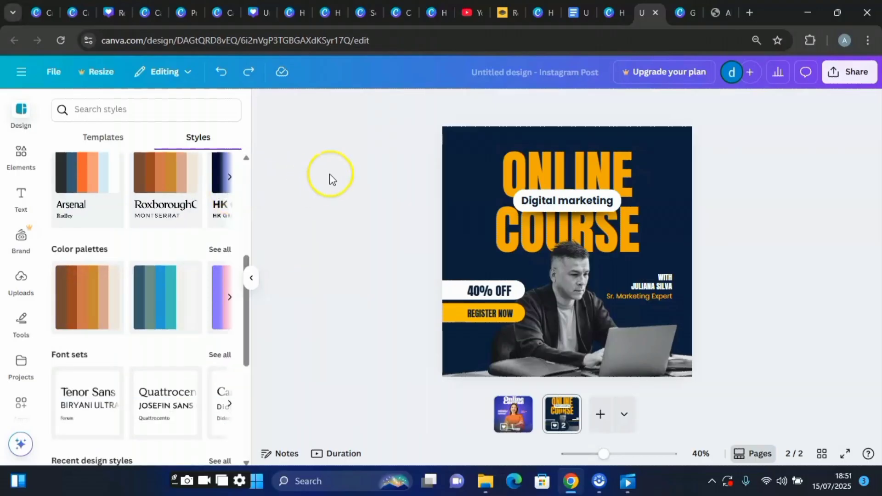
Step: Try the brown, blue-green and black-orange-blue color palettes on the second page, and undo all the palette changes
{"action": "left_click", "coordinate": [84, 297]}
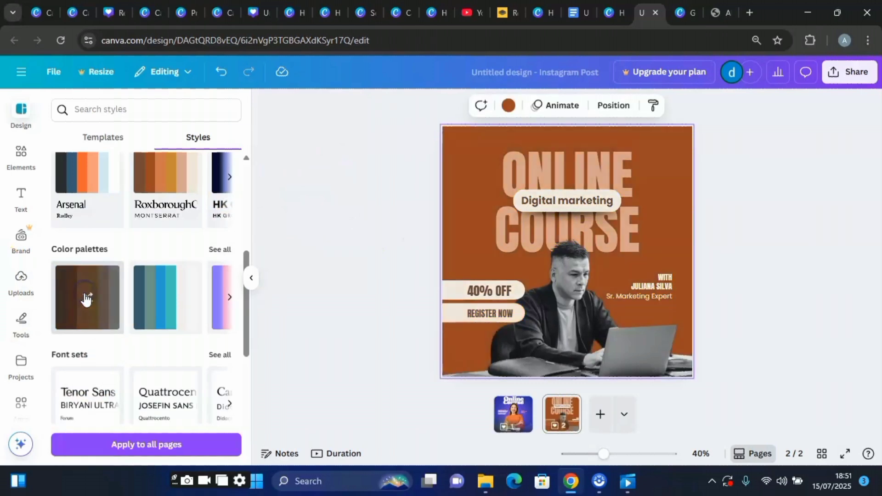
{"action": "left_click", "coordinate": [161, 304]}
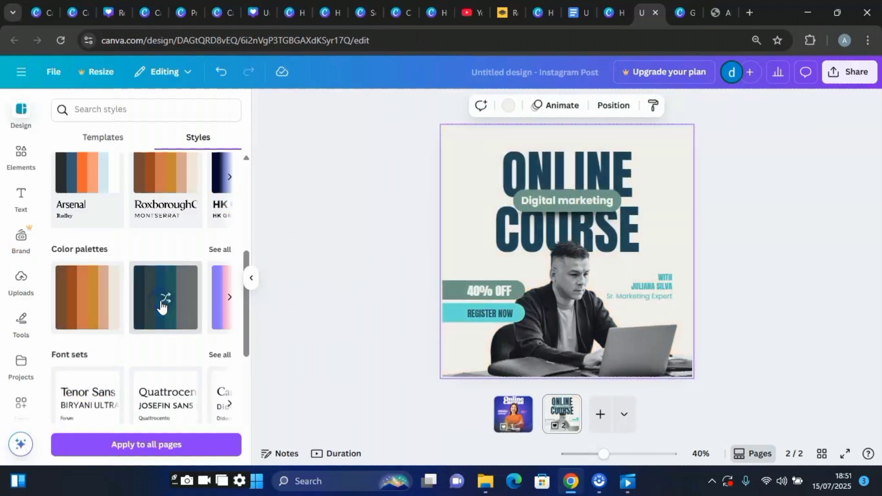
{"action": "left_click", "coordinate": [221, 305]}
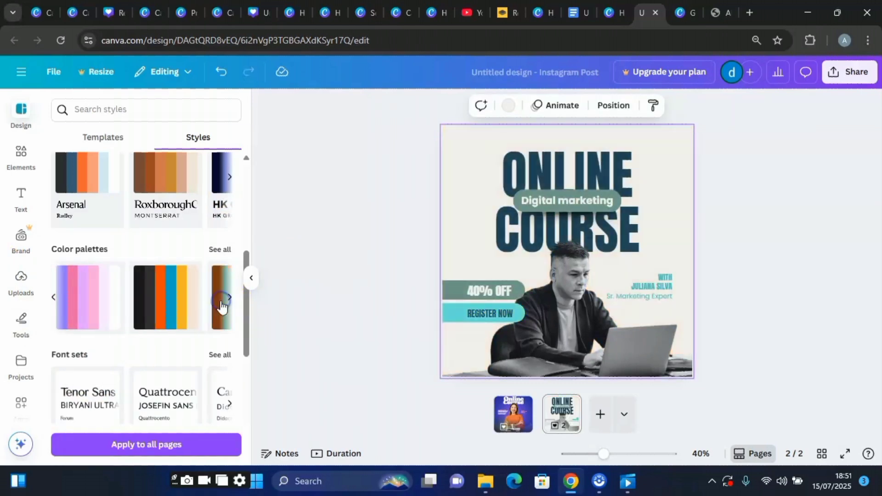
{"action": "left_click", "coordinate": [169, 305]}
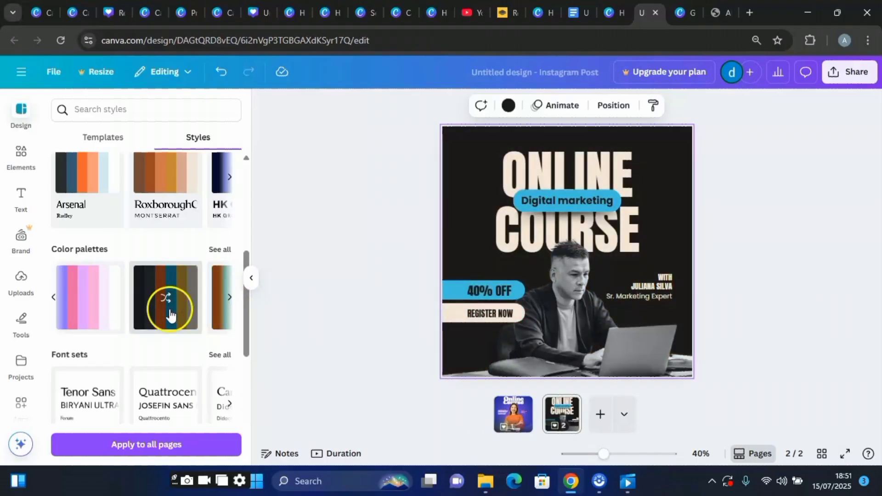
{"action": "scroll", "coordinate": [169, 328], "scroll_direction": "down", "scroll_amount": 2}
{"action": "scroll", "coordinate": [173, 331], "scroll_direction": "down", "scroll_amount": 2}
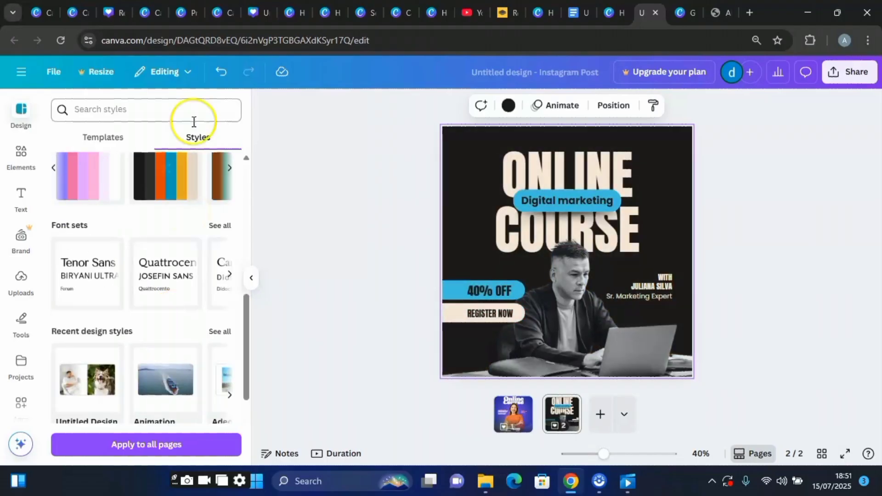
{"action": "left_click", "coordinate": [221, 72]}
{"action": "left_click", "coordinate": [221, 72]}
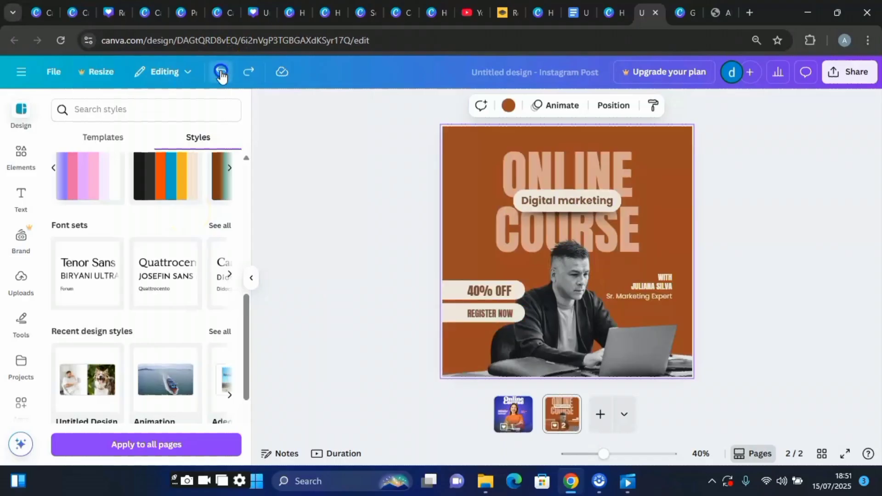
{"action": "left_click", "coordinate": [221, 72]}
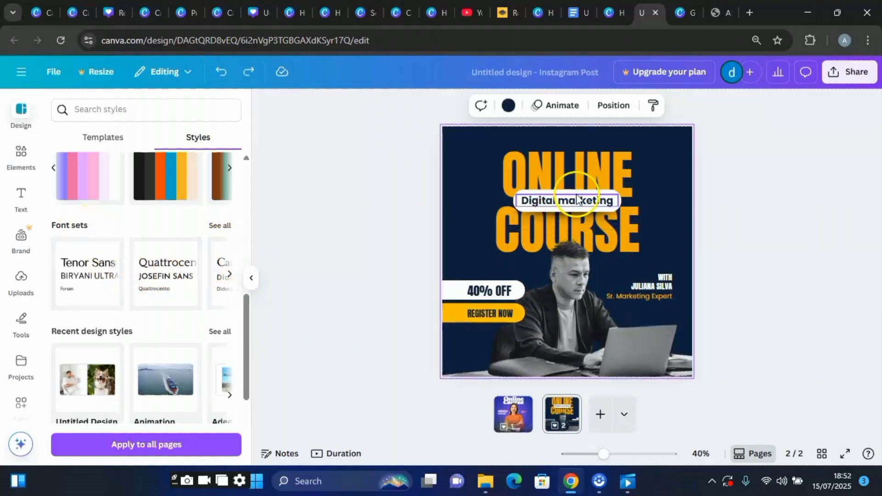
Step: Try the Tenor Sans, Quattrocento and Poppins Bold font sets on the second page, and settle on the Anton and Prompt Medium set
{"action": "left_click", "coordinate": [572, 171]}
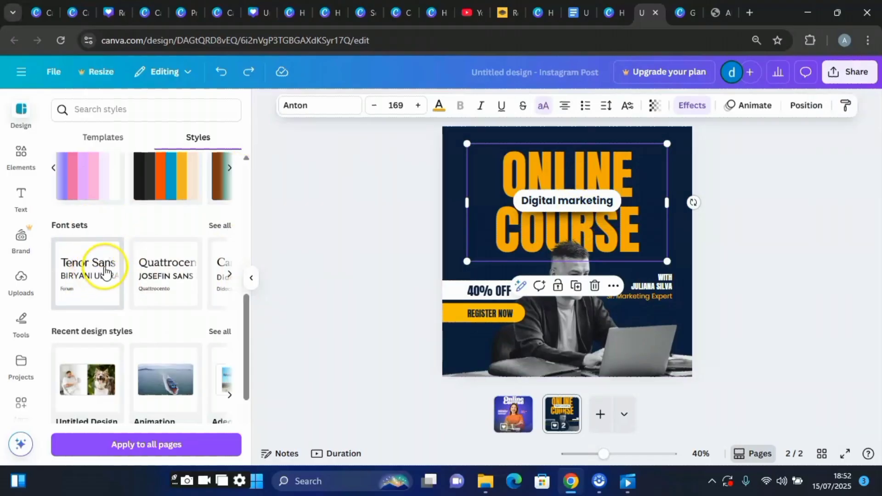
{"action": "left_click", "coordinate": [103, 270]}
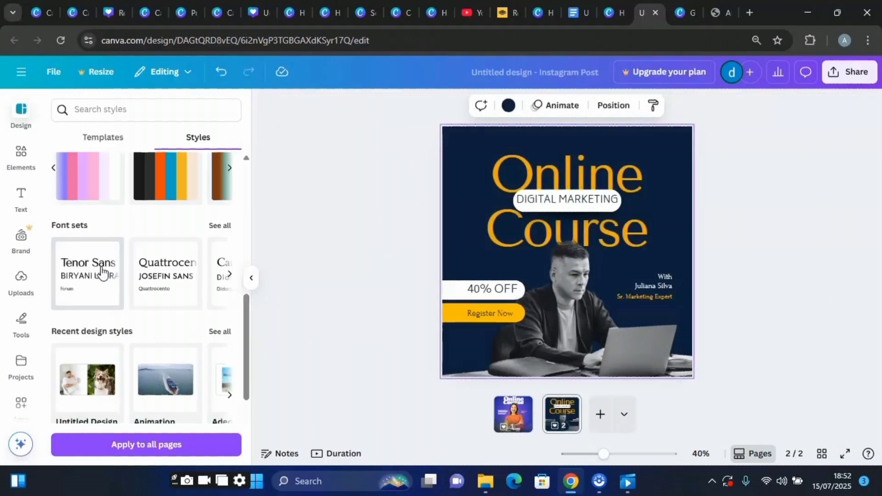
{"action": "left_click", "coordinate": [177, 289]}
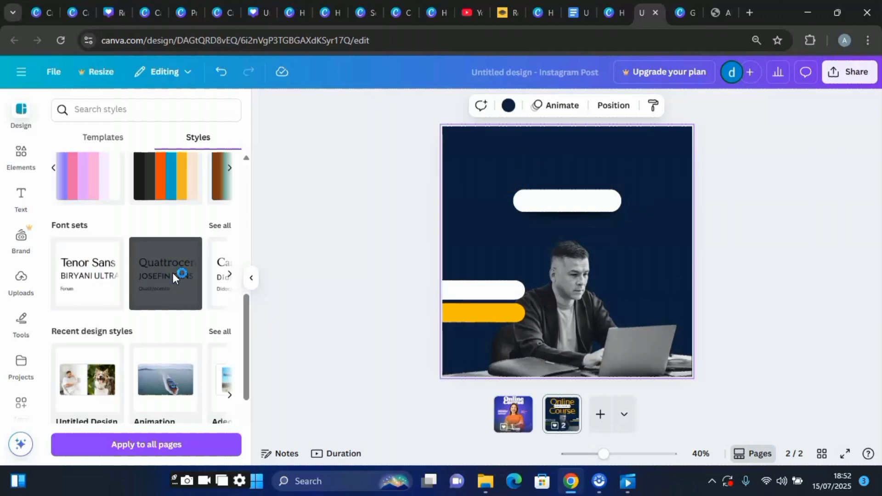
{"action": "left_click", "coordinate": [231, 276]}
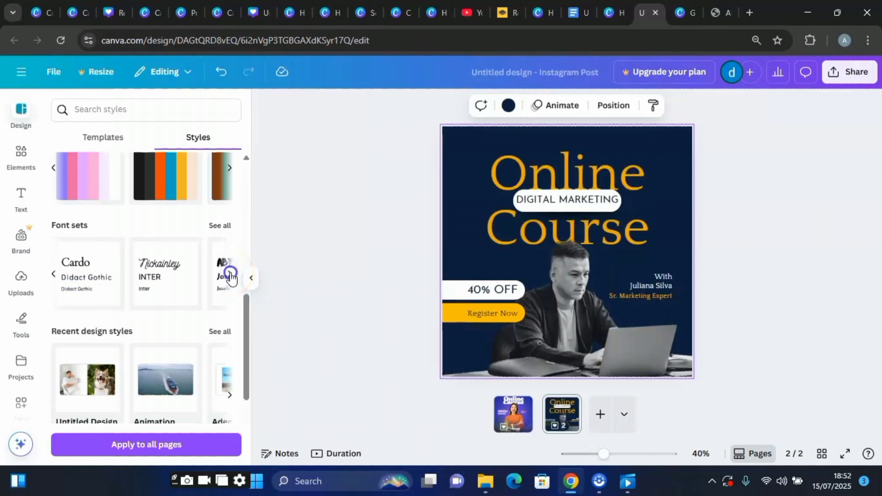
{"action": "left_click", "coordinate": [230, 276]}
{"action": "left_click", "coordinate": [171, 274]}
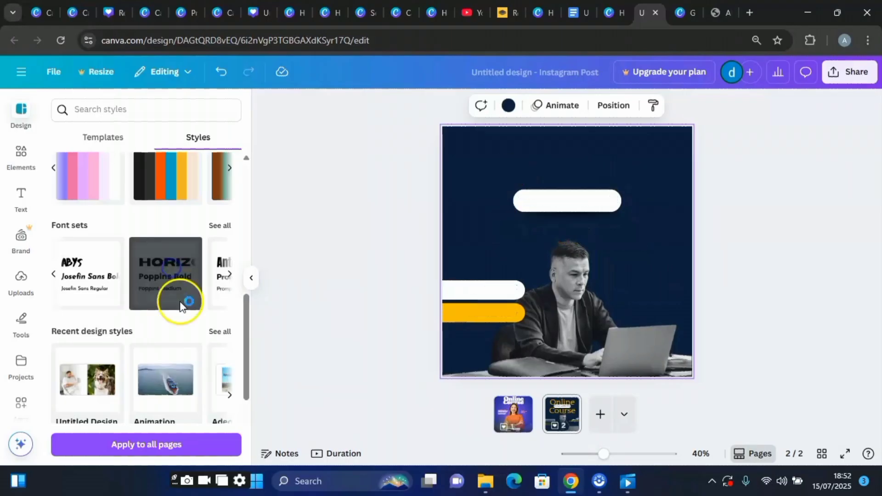
{"action": "left_click", "coordinate": [231, 274]}
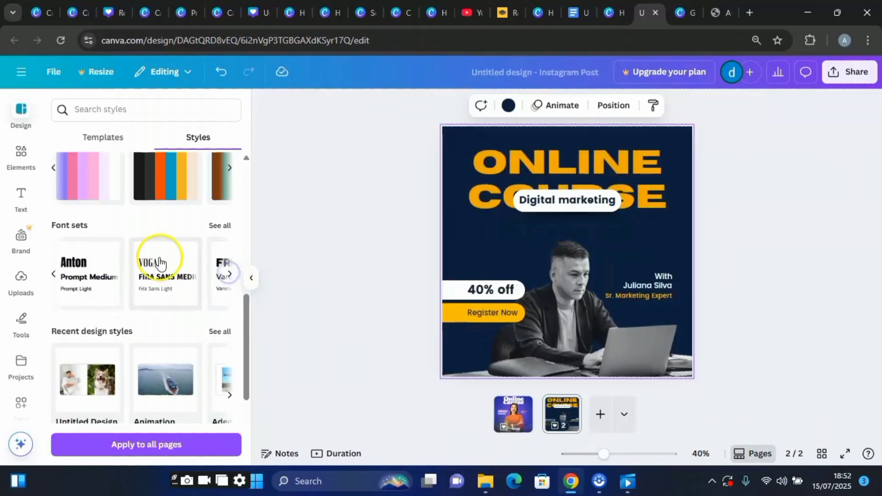
{"action": "left_click", "coordinate": [84, 264]}
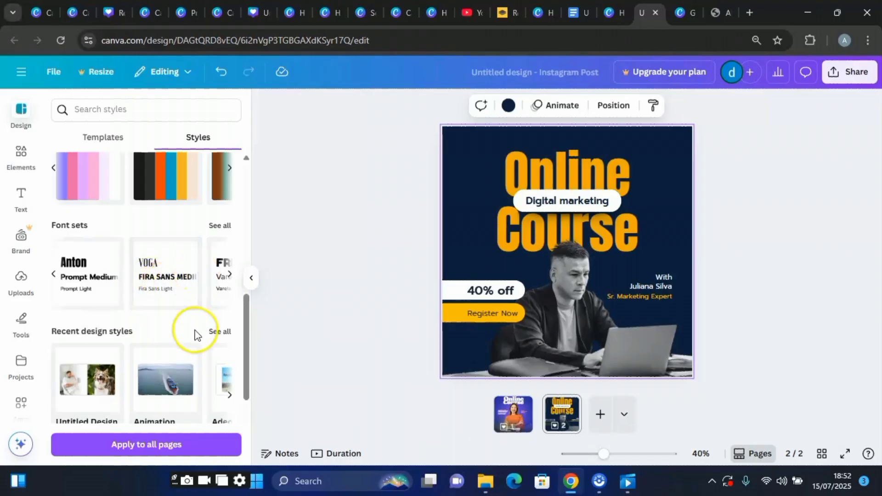
Step: Look through the recent design styles below the font sets
{"action": "scroll", "coordinate": [183, 327], "scroll_direction": "down", "scroll_amount": 1}
{"action": "scroll", "coordinate": [181, 324], "scroll_direction": "down", "scroll_amount": 2}
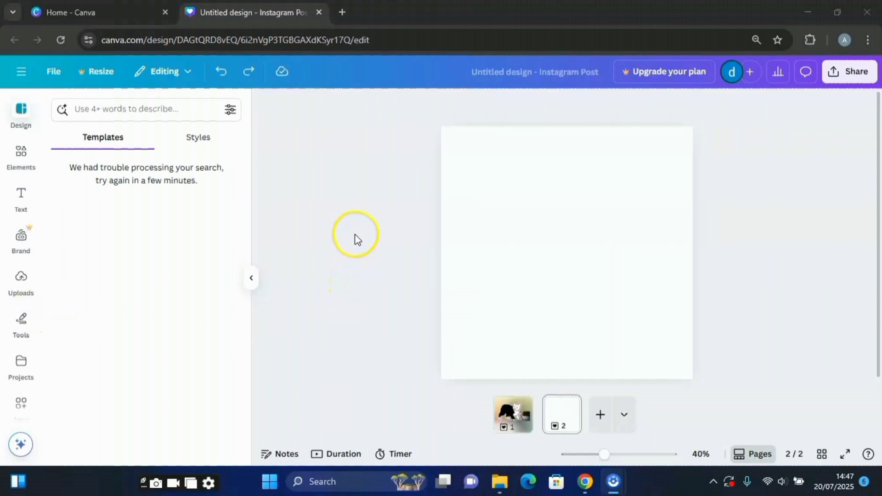
Step: Search the elements library for "a dog in a garden" and look through the results
{"action": "left_click", "coordinate": [22, 158]}
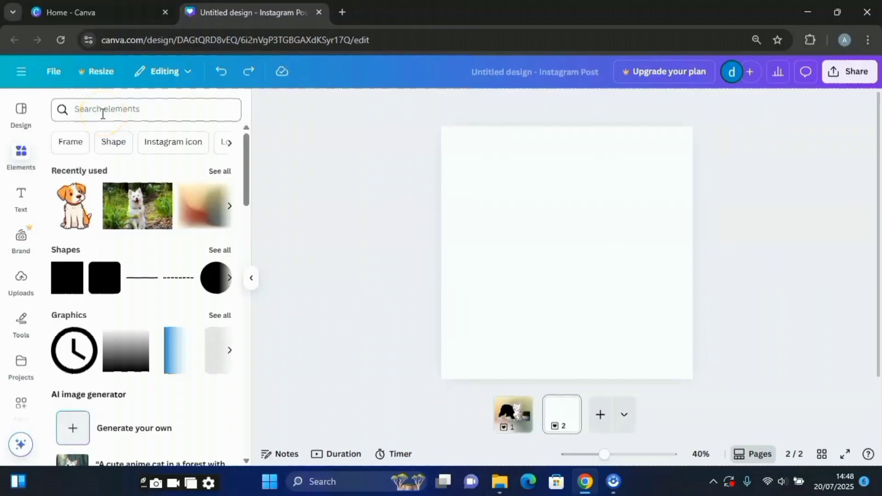
{"action": "left_click", "coordinate": [77, 110]}
{"action": "left_click", "coordinate": [86, 110]}
{"action": "left_click", "coordinate": [98, 163]}
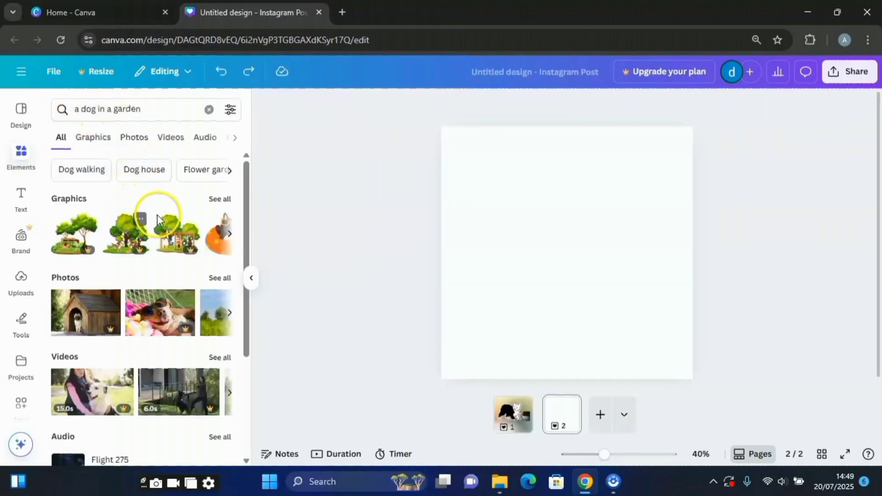
{"action": "scroll", "coordinate": [180, 229], "scroll_direction": "down", "scroll_amount": 3}
{"action": "scroll", "coordinate": [179, 232], "scroll_direction": "up", "scroll_amount": 3}
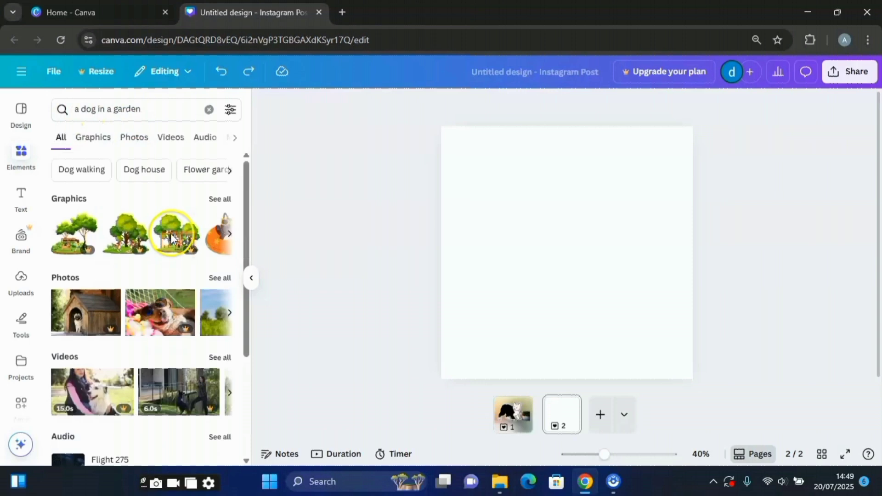
Step: Search the elements for "boy" and look through the related search suggestions and the results of all types
{"action": "triple_click", "coordinate": [145, 116]}
{"action": "type", "text": "boy"}
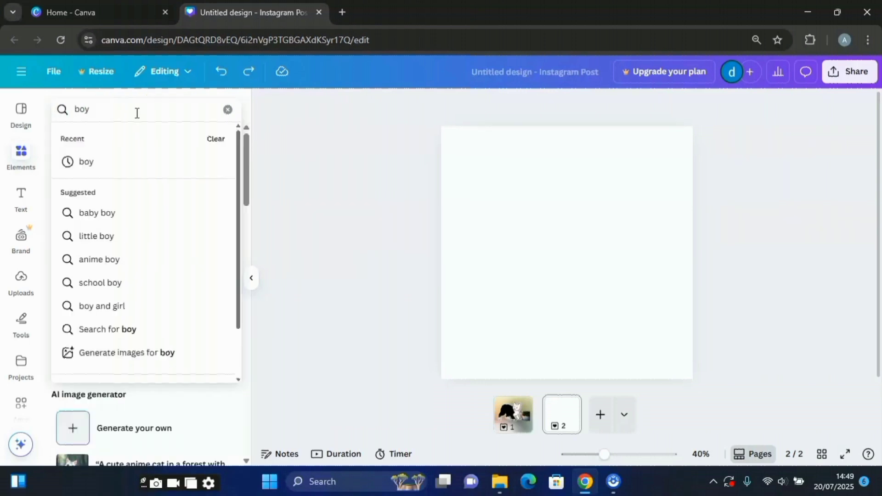
{"action": "key", "text": "Return"}
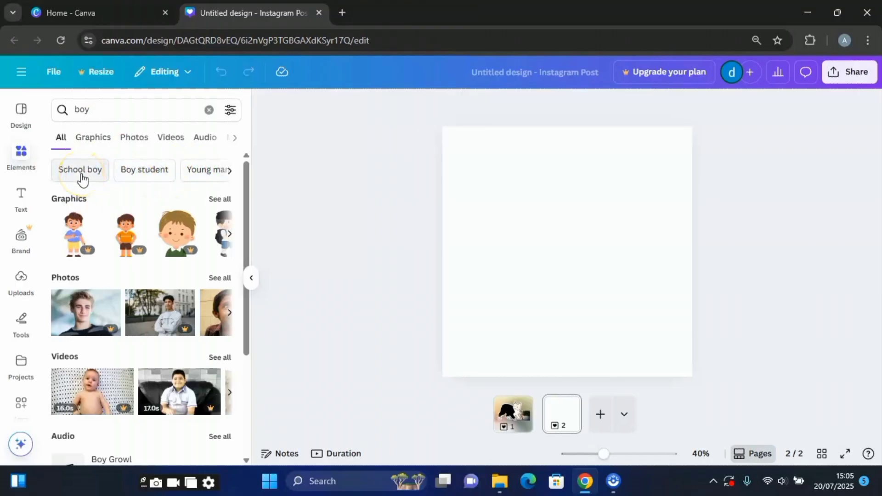
{"action": "left_click", "coordinate": [230, 171]}
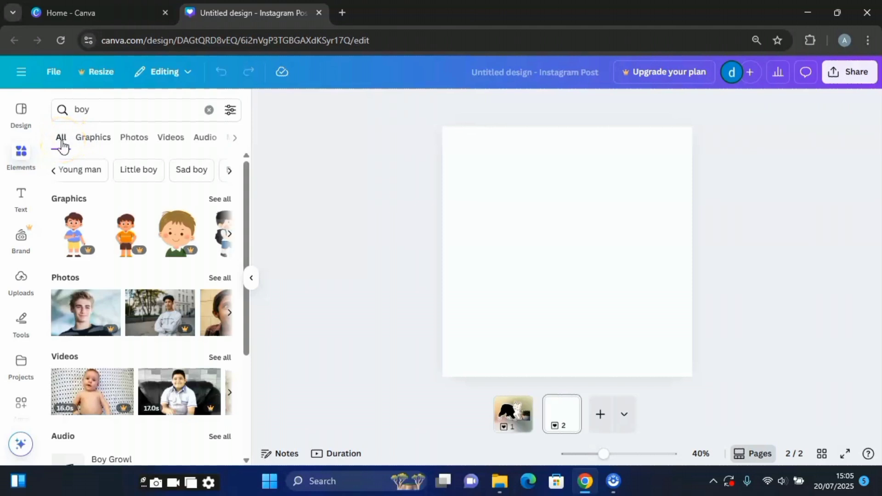
{"action": "scroll", "coordinate": [122, 236], "scroll_direction": "down", "scroll_amount": 3}
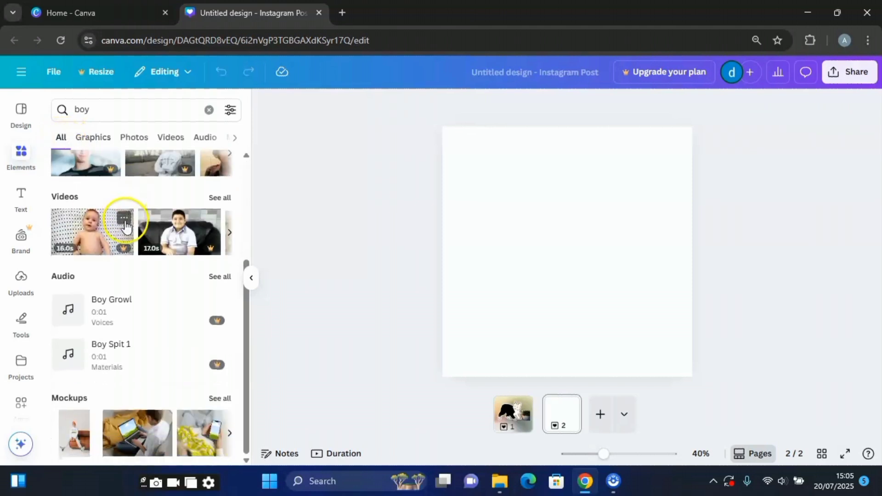
{"action": "scroll", "coordinate": [124, 221], "scroll_direction": "up", "scroll_amount": 3}
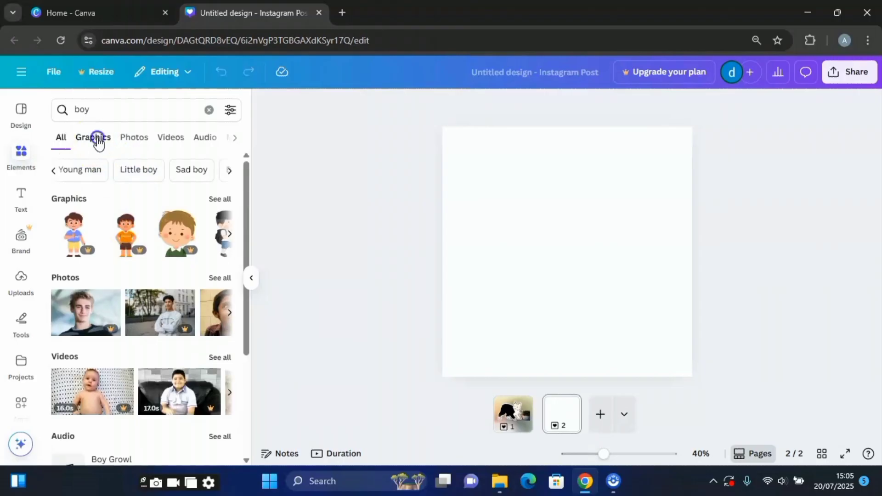
Step: View the "boy" results by type: graphics, photos, videos, audio and mockups
{"action": "left_click", "coordinate": [96, 139]}
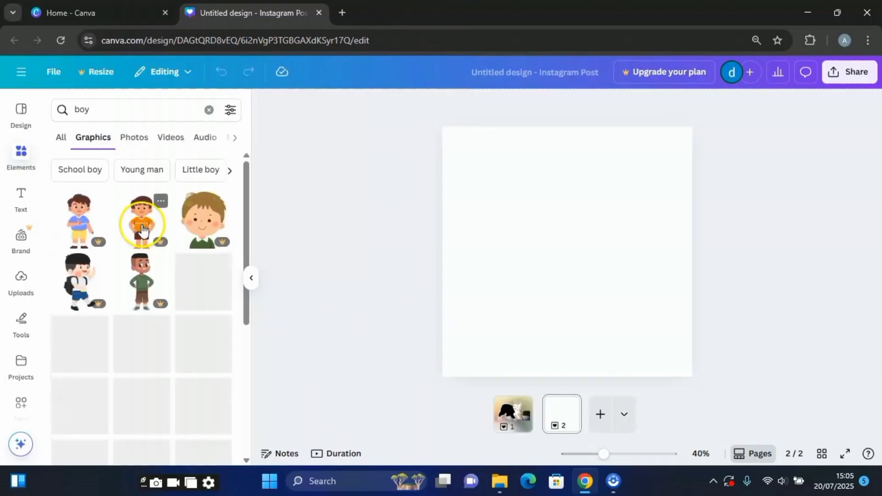
{"action": "scroll", "coordinate": [175, 276], "scroll_direction": "down", "scroll_amount": 2}
{"action": "scroll", "coordinate": [175, 284], "scroll_direction": "down", "scroll_amount": 4}
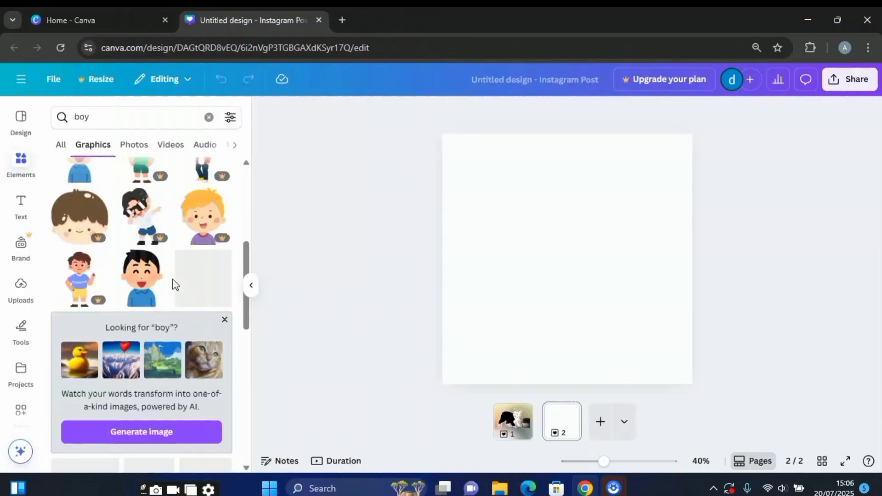
{"action": "scroll", "coordinate": [175, 284], "scroll_direction": "up", "scroll_amount": 6}
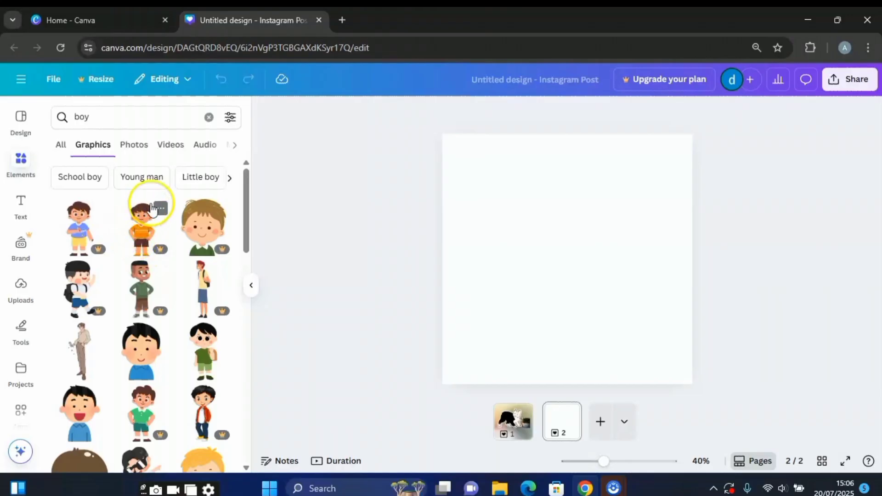
{"action": "left_click", "coordinate": [135, 147]}
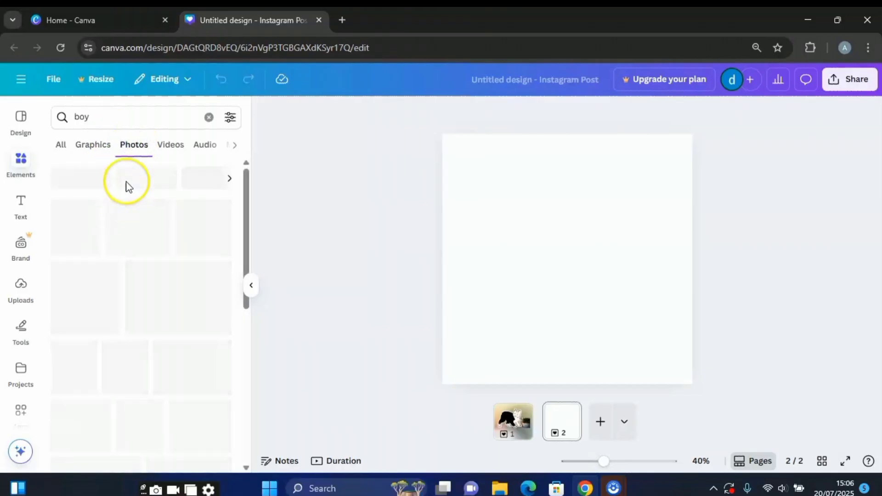
{"action": "left_click", "coordinate": [178, 146]}
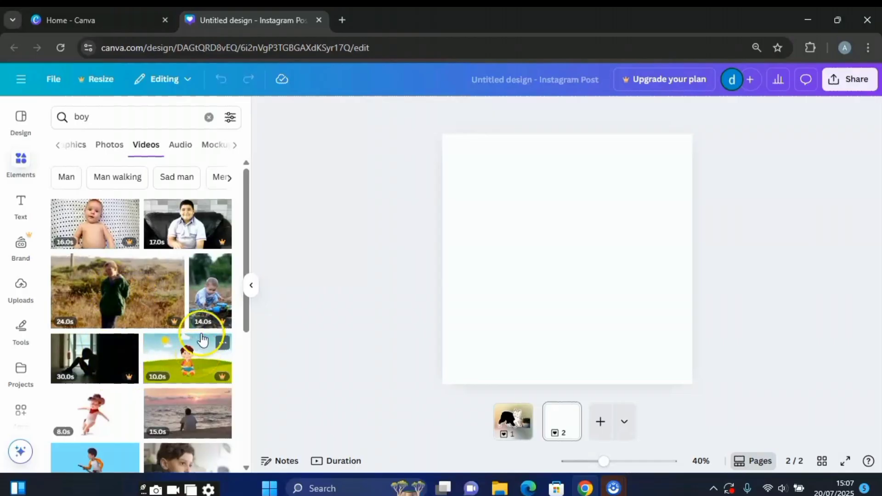
{"action": "left_click", "coordinate": [181, 145]}
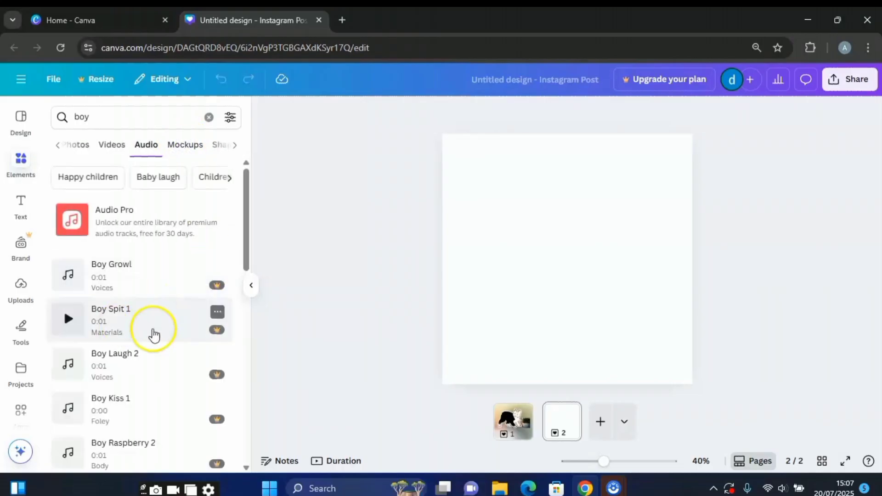
{"action": "left_click", "coordinate": [191, 148]}
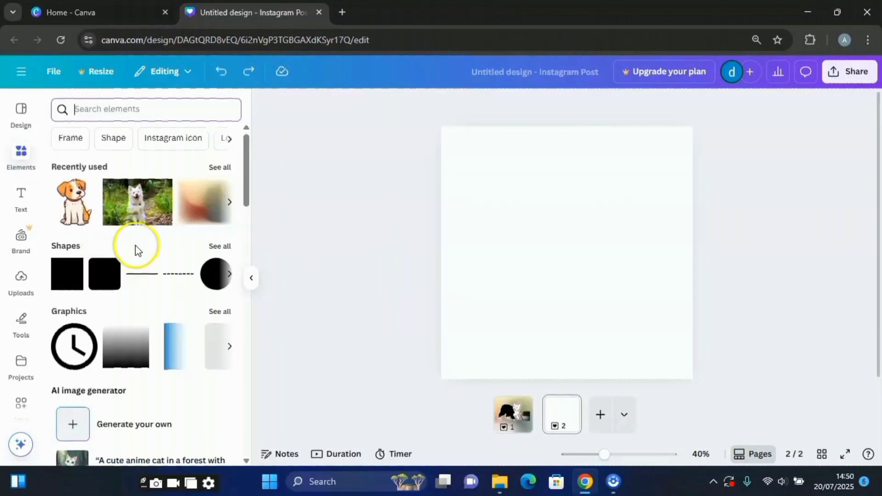
Step: Look through the full collection of lines and shapes, and return to the elements overview
{"action": "scroll", "coordinate": [137, 240], "scroll_direction": "down", "scroll_amount": 2}
{"action": "scroll", "coordinate": [128, 201], "scroll_direction": "up", "scroll_amount": 1}
{"action": "scroll", "coordinate": [136, 251], "scroll_direction": "down", "scroll_amount": 1}
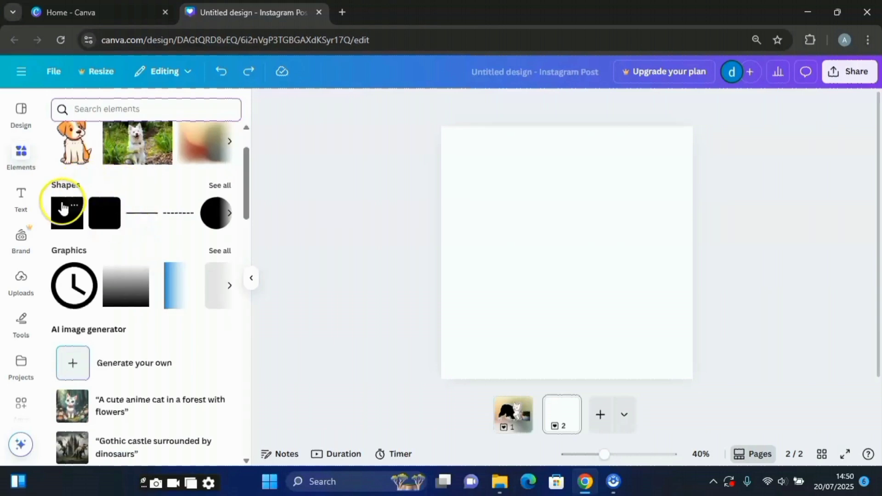
{"action": "left_click", "coordinate": [225, 185]}
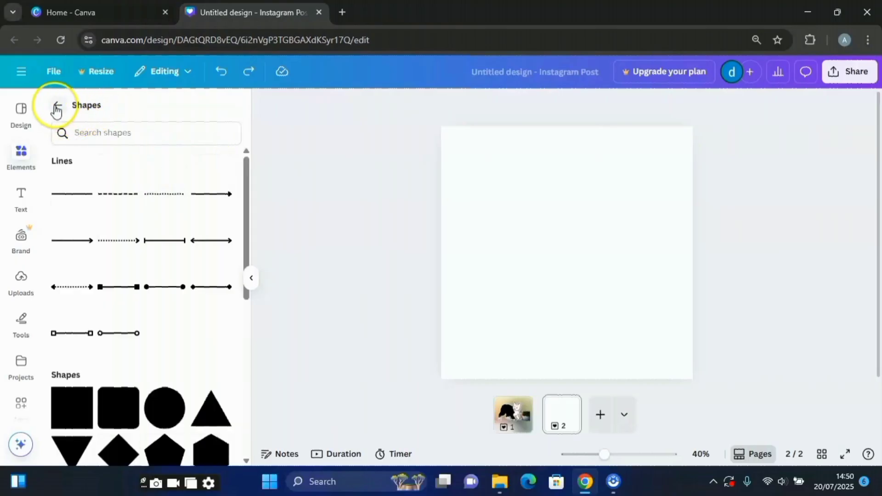
{"action": "scroll", "coordinate": [130, 225], "scroll_direction": "down", "scroll_amount": 10}
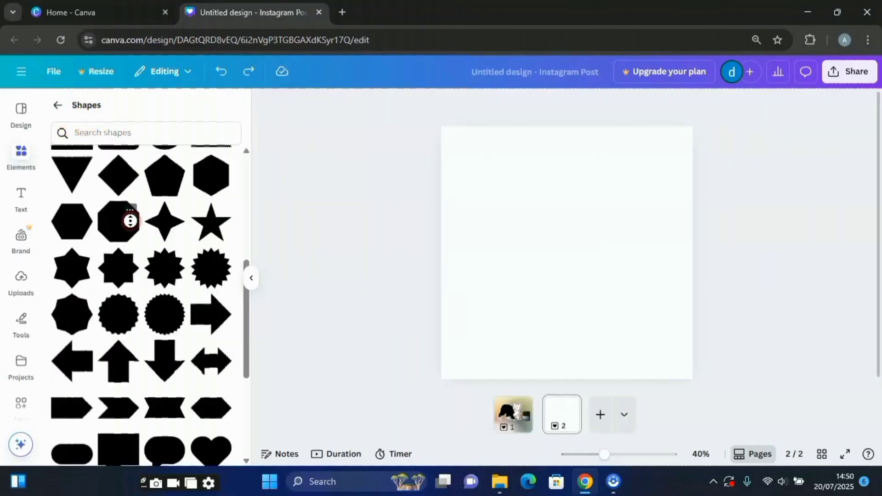
{"action": "left_click_drag", "start_coordinate": [247, 367], "coordinate": [252, 171]}
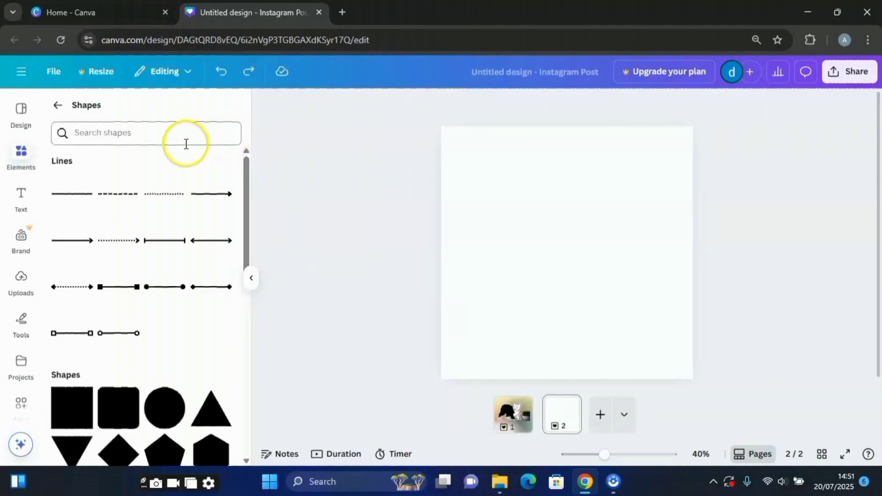
{"action": "left_click", "coordinate": [58, 109]}
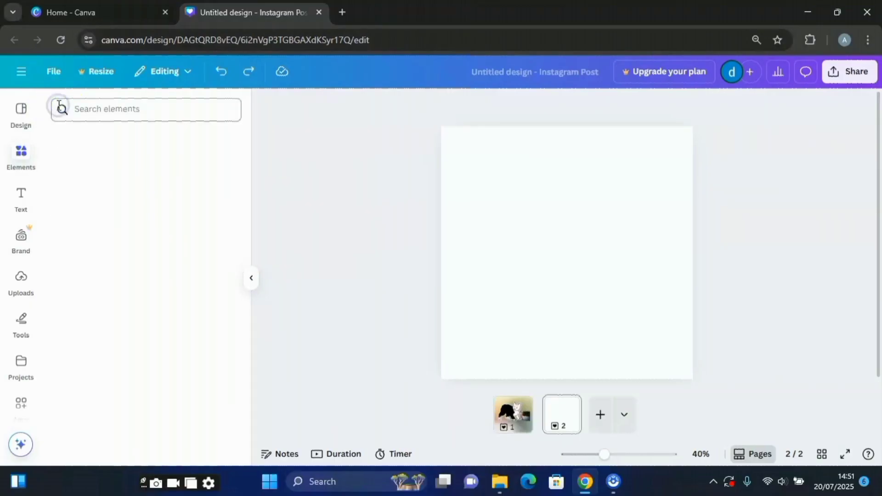
Step: Examine the element categories in the overview, from graphics, AI image generator and stickers down to tables and collections
{"action": "scroll", "coordinate": [90, 202], "scroll_direction": "down", "scroll_amount": 1}
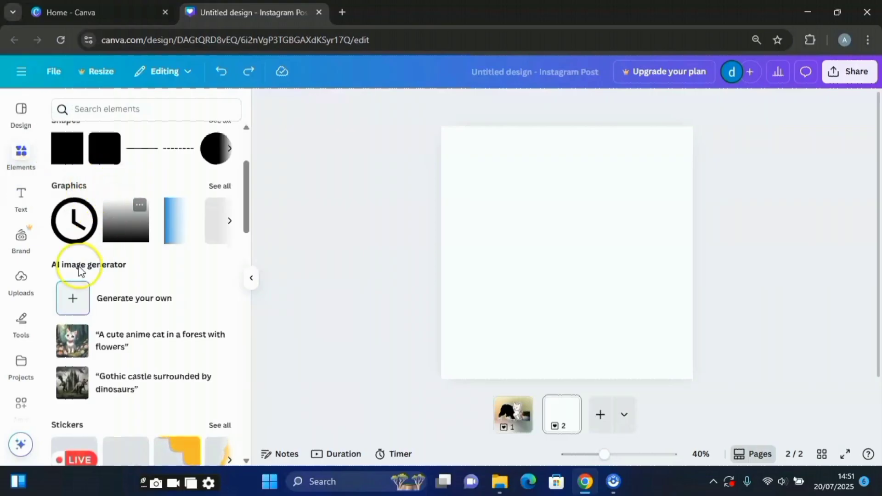
{"action": "scroll", "coordinate": [96, 266], "scroll_direction": "down", "scroll_amount": 3}
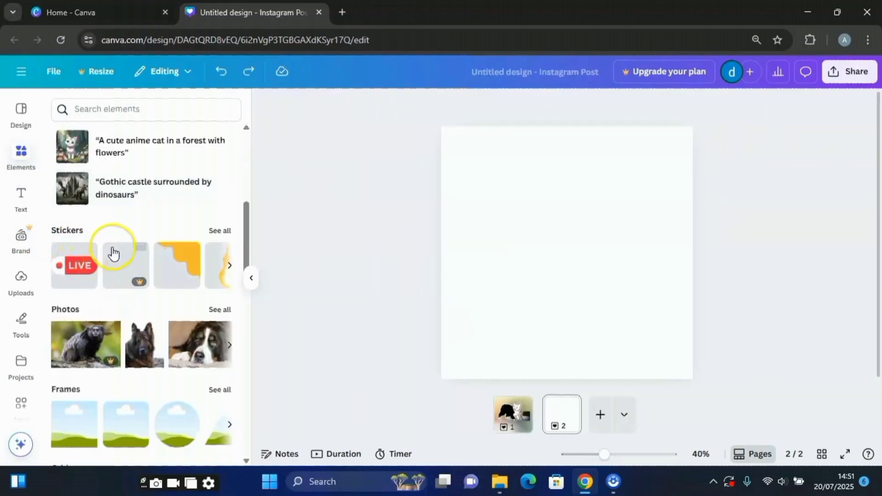
{"action": "scroll", "coordinate": [78, 322], "scroll_direction": "down", "scroll_amount": 1}
{"action": "scroll", "coordinate": [81, 327], "scroll_direction": "down", "scroll_amount": 1}
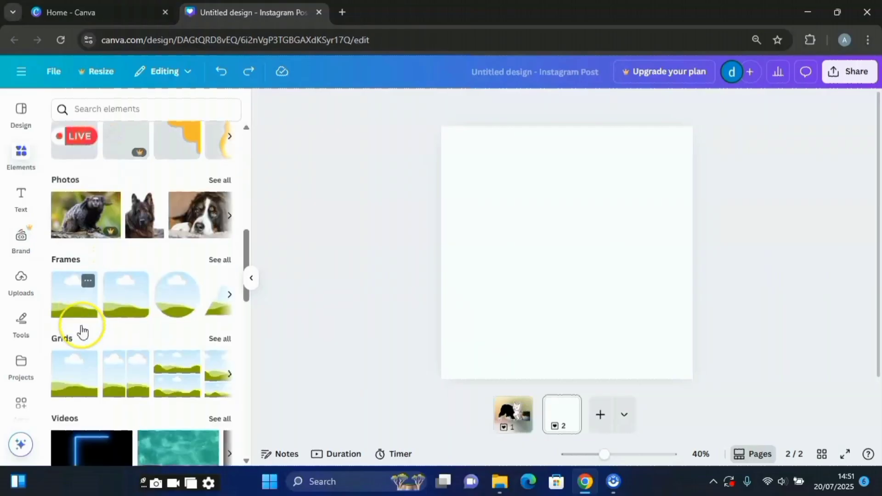
{"action": "scroll", "coordinate": [84, 333], "scroll_direction": "down", "scroll_amount": 3}
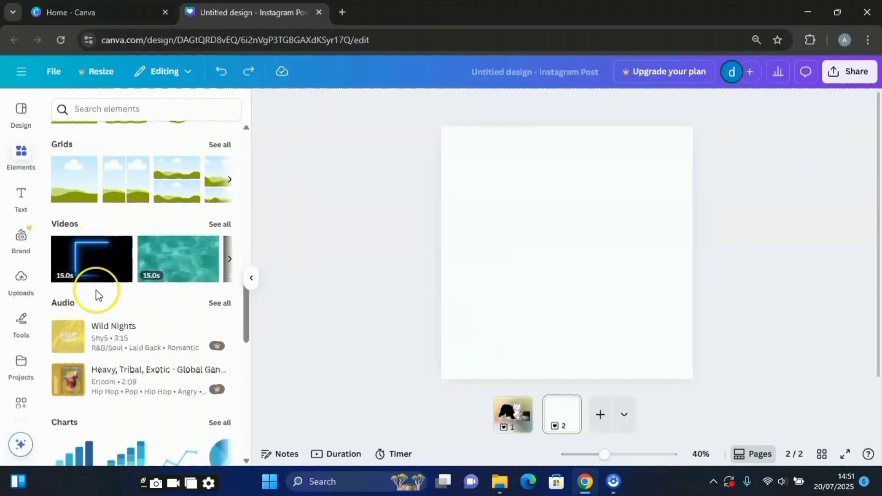
{"action": "scroll", "coordinate": [94, 295], "scroll_direction": "down", "scroll_amount": 1}
{"action": "scroll", "coordinate": [112, 350], "scroll_direction": "down", "scroll_amount": 3}
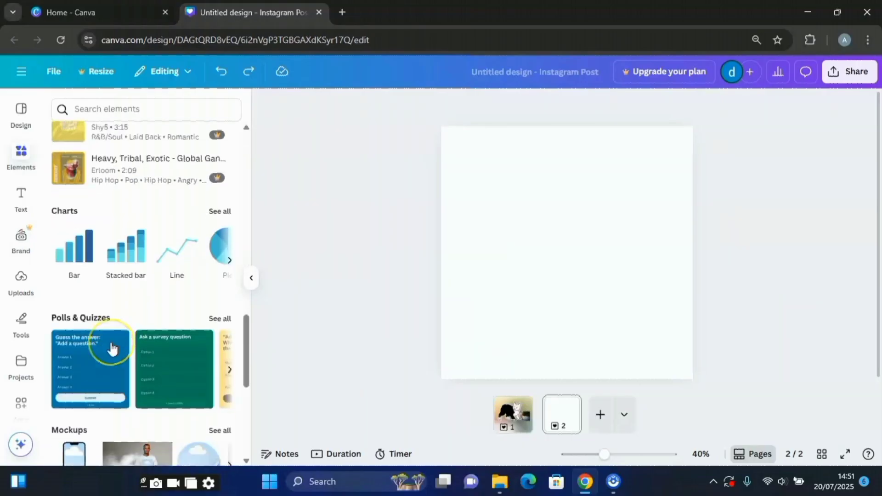
{"action": "scroll", "coordinate": [108, 287], "scroll_direction": "down", "scroll_amount": 2}
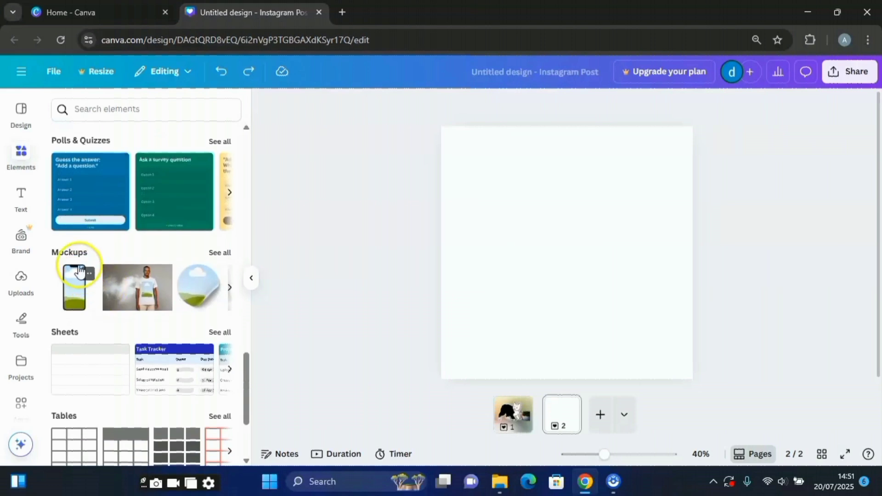
{"action": "scroll", "coordinate": [90, 327], "scroll_direction": "down", "scroll_amount": 2}
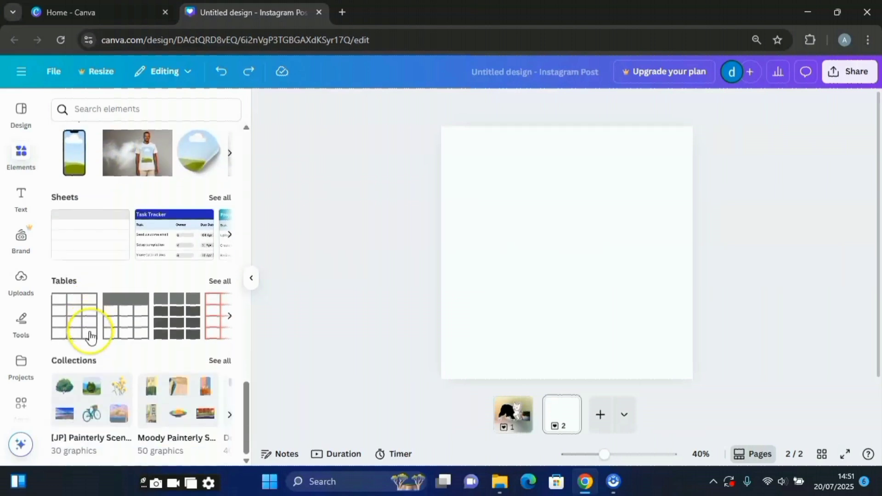
{"action": "scroll", "coordinate": [101, 357], "scroll_direction": "up", "scroll_amount": 10}
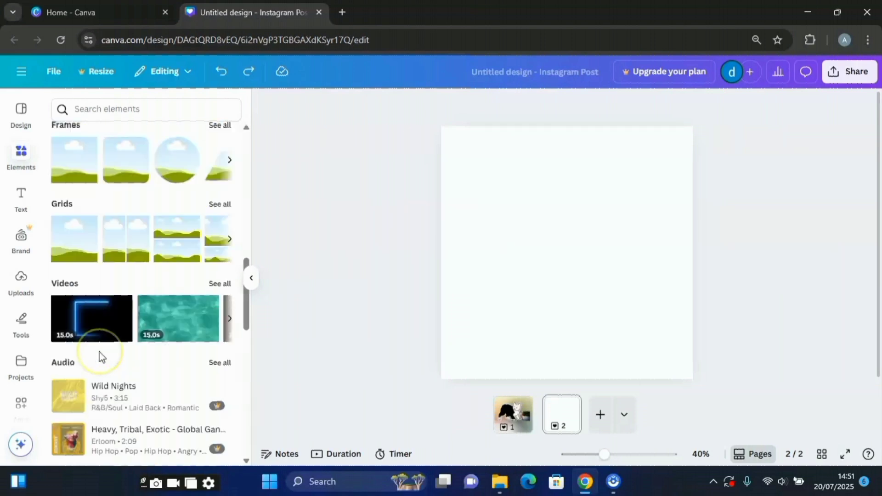
{"action": "scroll", "coordinate": [101, 357], "scroll_direction": "up", "scroll_amount": 6}
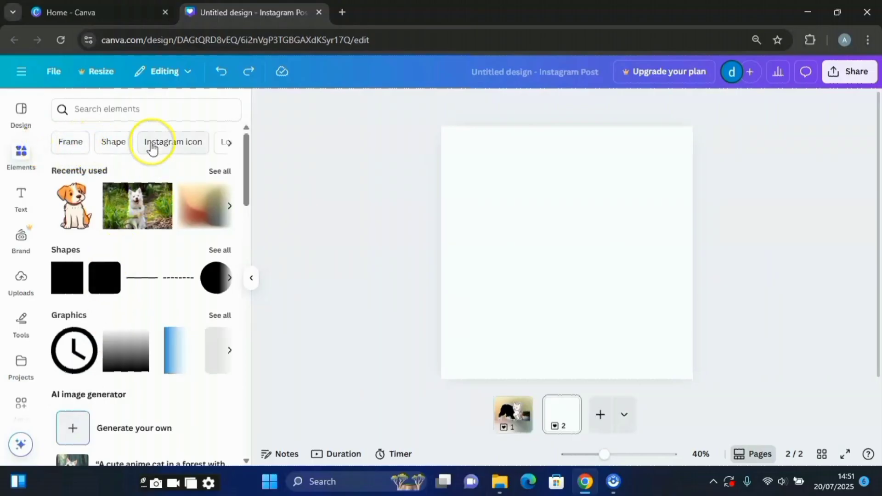
Step: Run the suggested Frame search in the elements and look through its results and related frame suggestions
{"action": "left_click", "coordinate": [71, 149]}
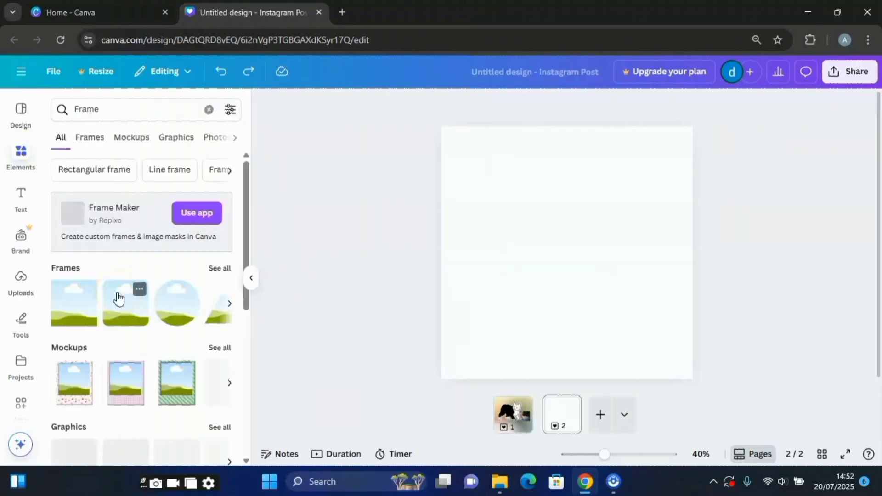
{"action": "scroll", "coordinate": [118, 296], "scroll_direction": "down", "scroll_amount": 1}
{"action": "scroll", "coordinate": [117, 299], "scroll_direction": "down", "scroll_amount": 1}
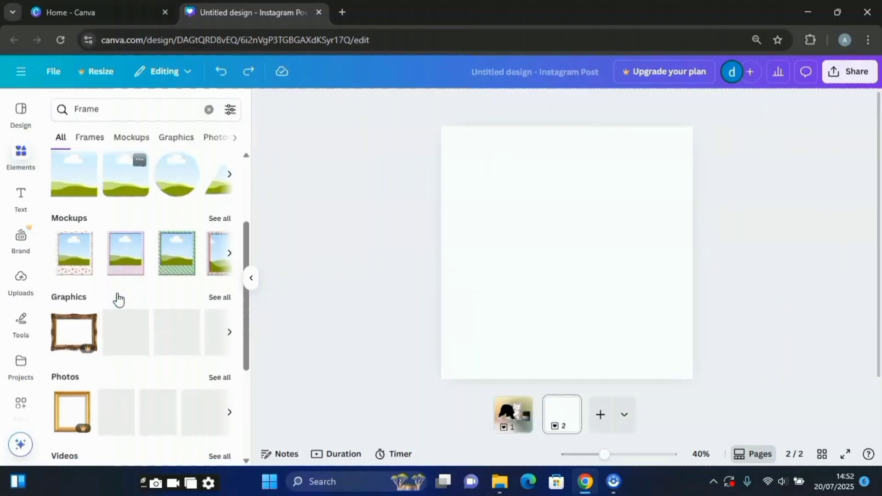
{"action": "scroll", "coordinate": [117, 293], "scroll_direction": "up", "scroll_amount": 1}
{"action": "scroll", "coordinate": [94, 279], "scroll_direction": "down", "scroll_amount": 4}
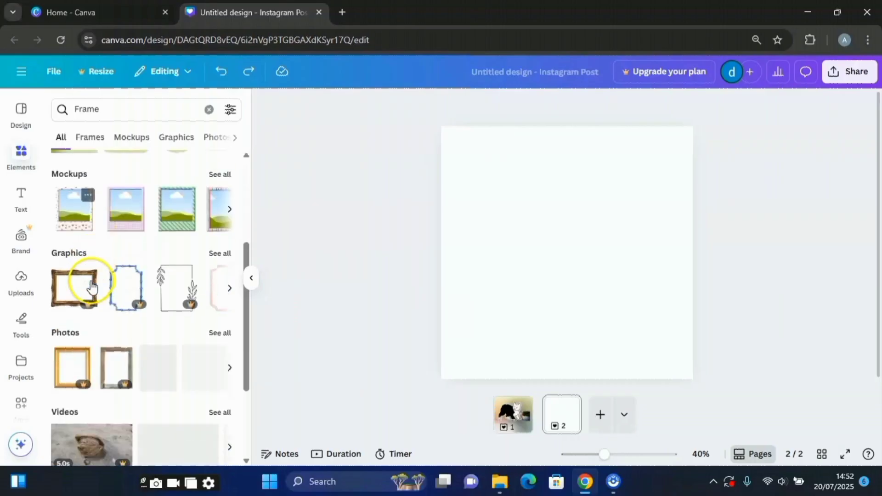
{"action": "scroll", "coordinate": [91, 287], "scroll_direction": "up", "scroll_amount": 5}
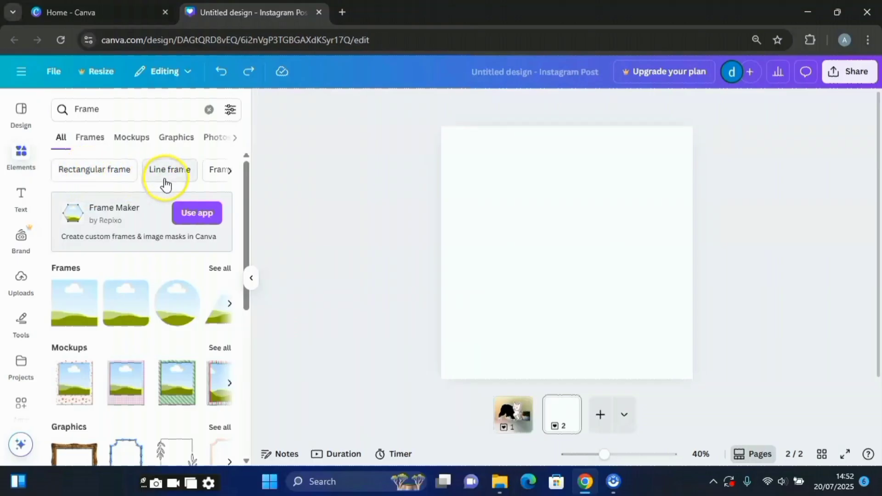
{"action": "left_click", "coordinate": [231, 172]}
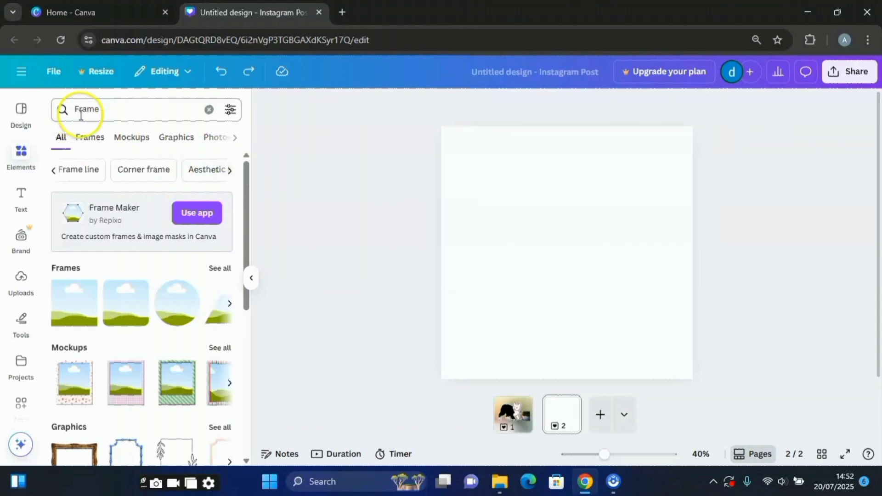
Step: Replace the Frame search with the suggested Shape search and look through its related suggestions and results by type
{"action": "left_click", "coordinate": [210, 110]}
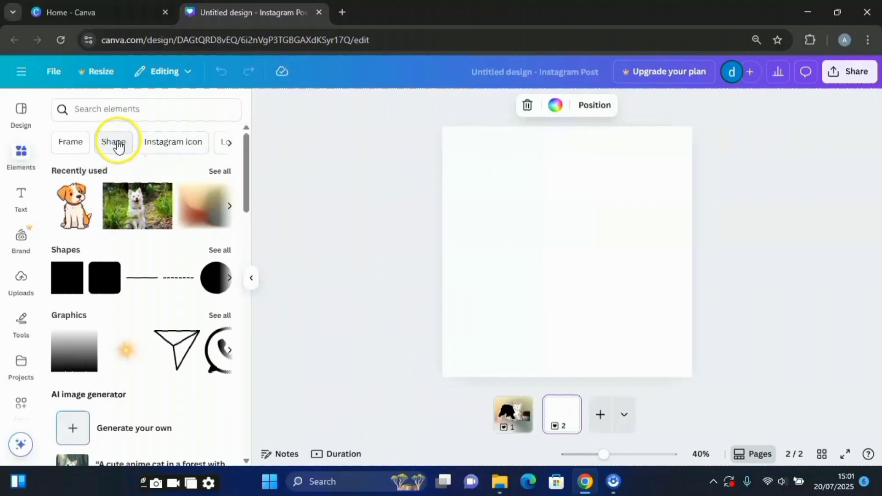
{"action": "left_click", "coordinate": [114, 142]}
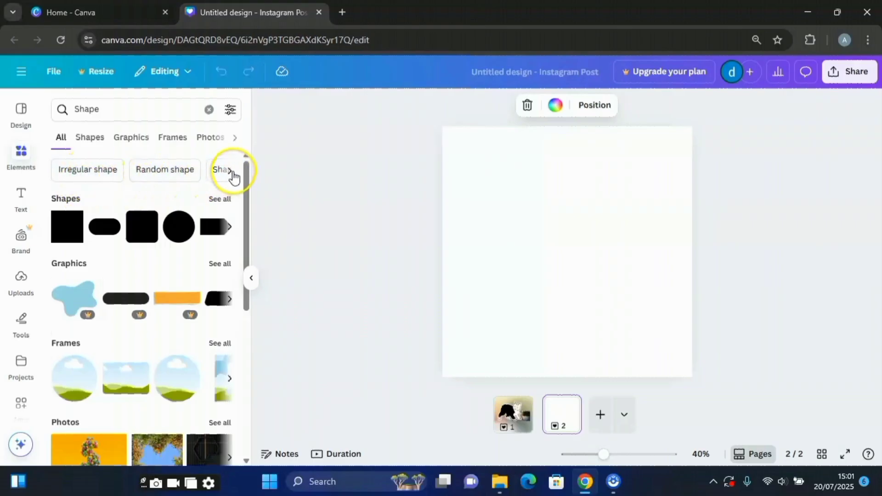
{"action": "left_click", "coordinate": [229, 171]}
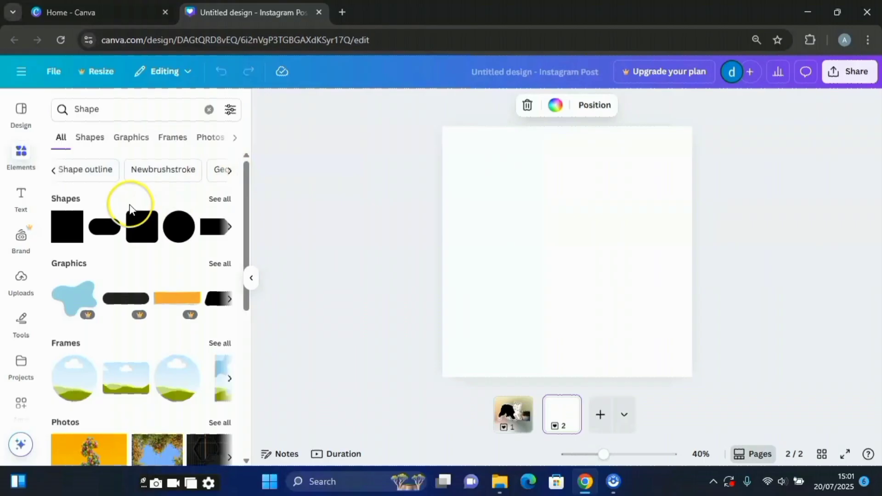
{"action": "scroll", "coordinate": [119, 206], "scroll_direction": "down", "scroll_amount": 6}
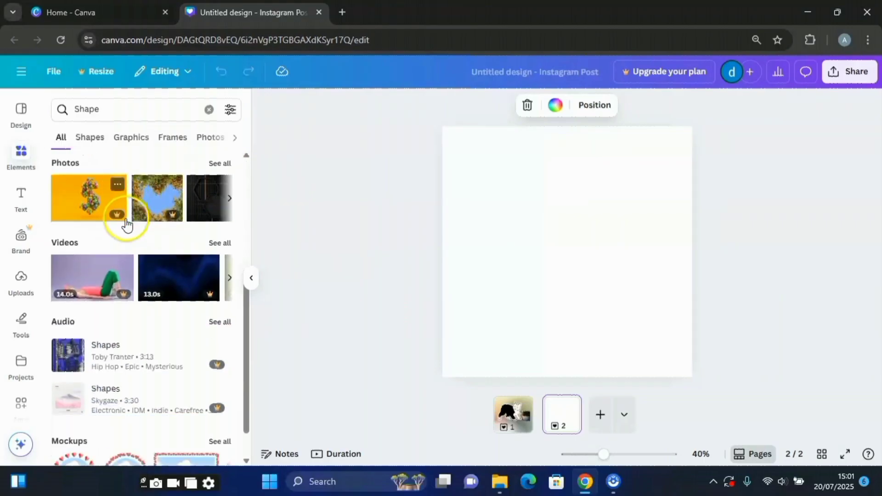
{"action": "scroll", "coordinate": [125, 232], "scroll_direction": "up", "scroll_amount": 6}
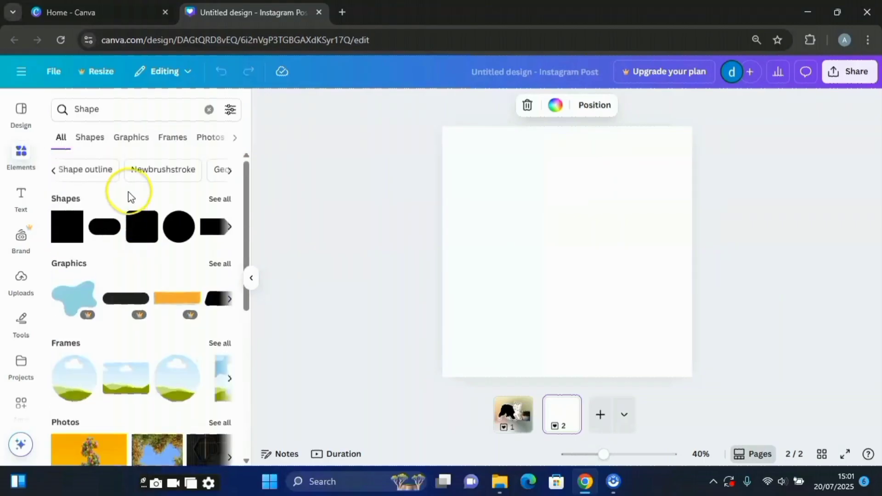
Step: Clear the Shape search and browse the suggested element searches, from the social media icons through to arrow and rectangle
{"action": "left_click", "coordinate": [208, 112]}
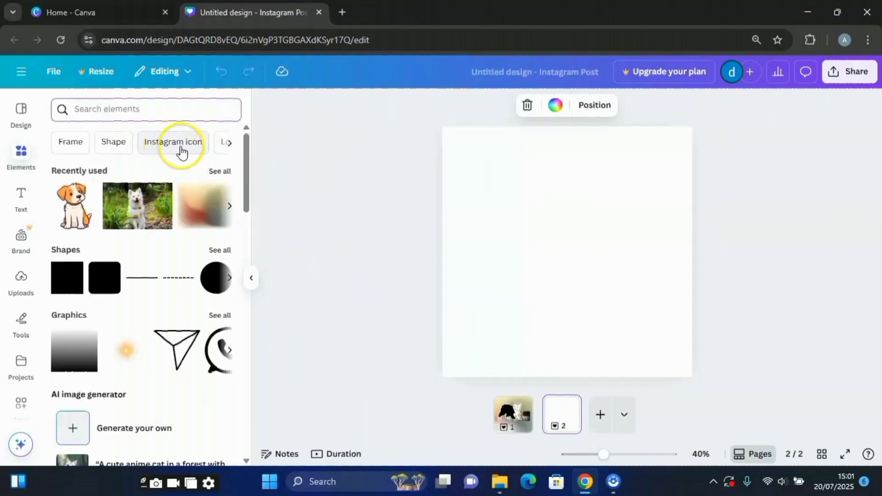
{"action": "left_click", "coordinate": [229, 143]}
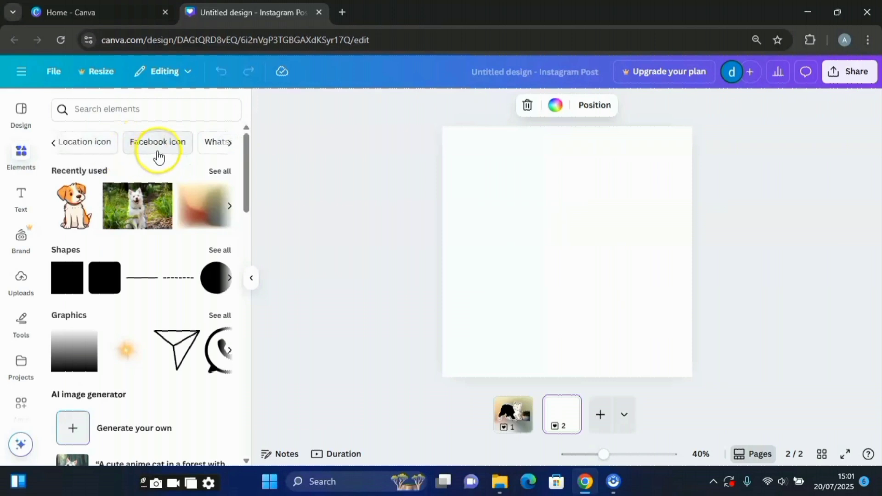
{"action": "left_click", "coordinate": [230, 143]}
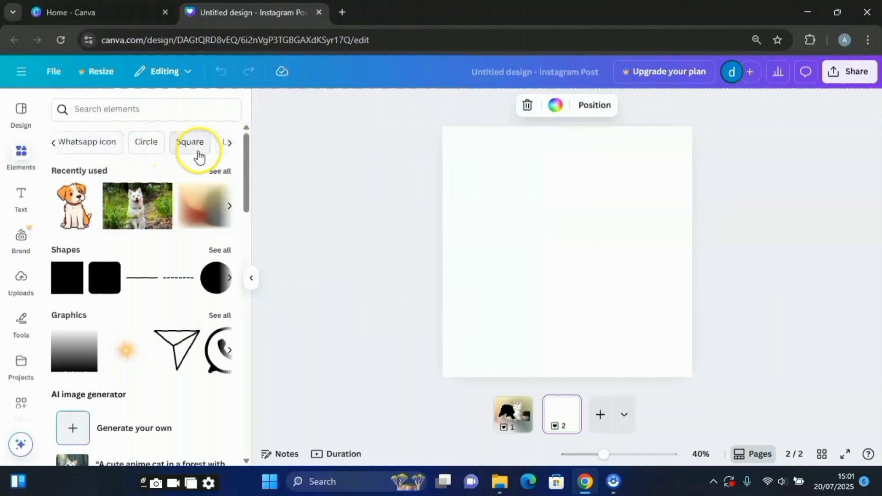
{"action": "left_click", "coordinate": [230, 143]}
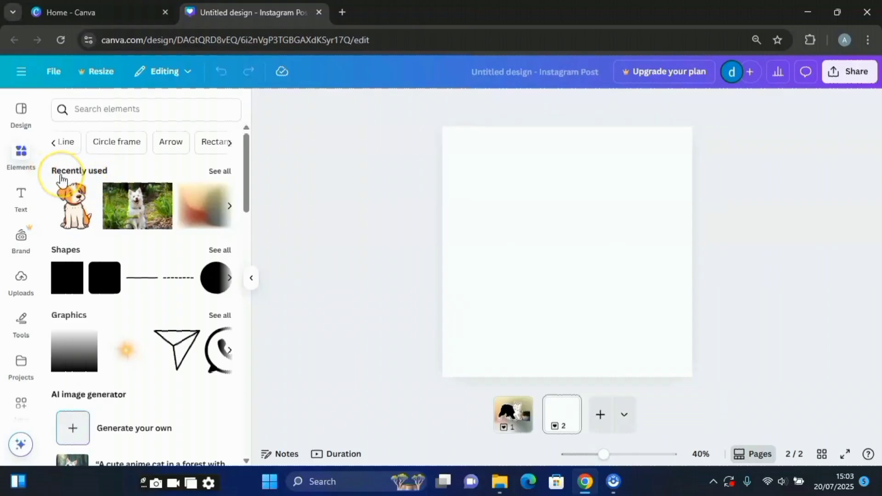
Step: View the full collection of recently used elements and return to the elements overview
{"action": "left_click", "coordinate": [227, 172]}
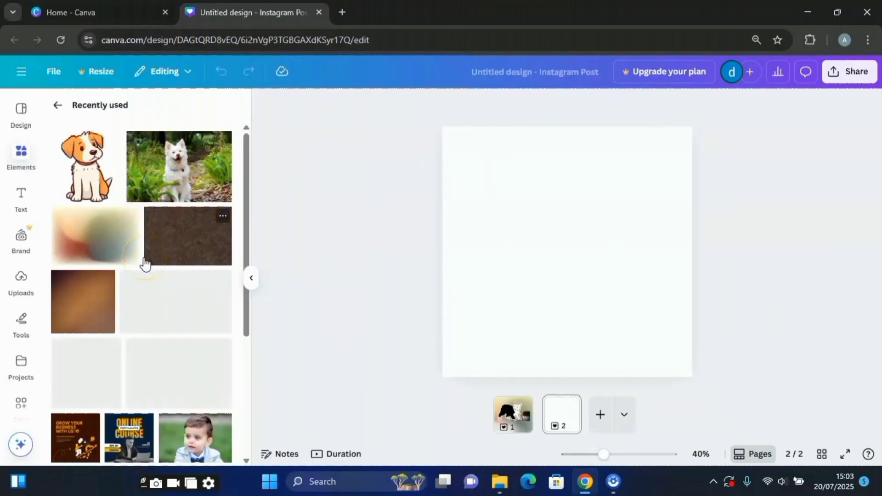
{"action": "scroll", "coordinate": [145, 264], "scroll_direction": "down", "scroll_amount": 5}
{"action": "scroll", "coordinate": [145, 266], "scroll_direction": "up", "scroll_amount": 5}
{"action": "scroll", "coordinate": [145, 268], "scroll_direction": "down", "scroll_amount": 5}
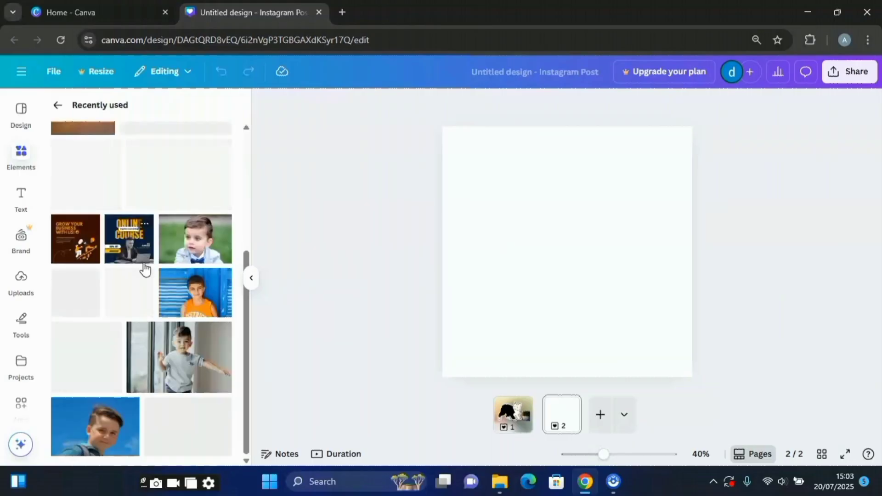
{"action": "scroll", "coordinate": [144, 267], "scroll_direction": "up", "scroll_amount": 5}
{"action": "left_click", "coordinate": [57, 105]}
Step: Open the elements search suggestions and examine the recent searches and the browsable categories
{"action": "left_click", "coordinate": [179, 112]}
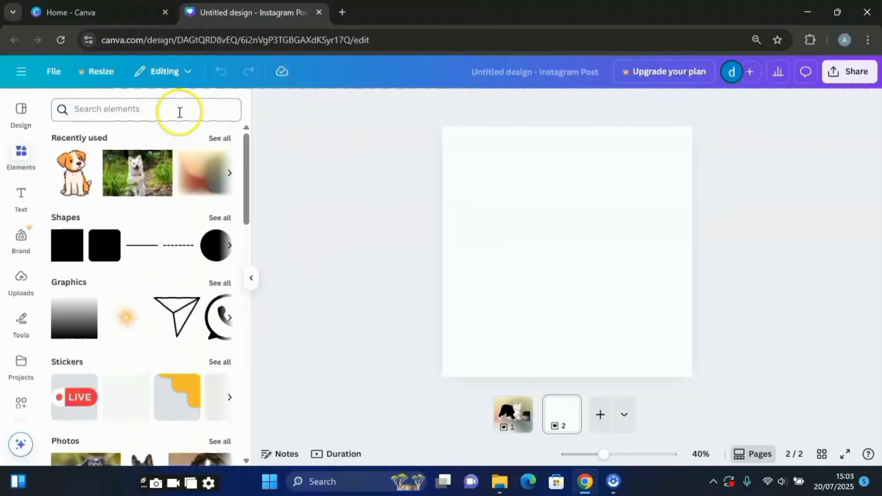
{"action": "left_click", "coordinate": [152, 106]}
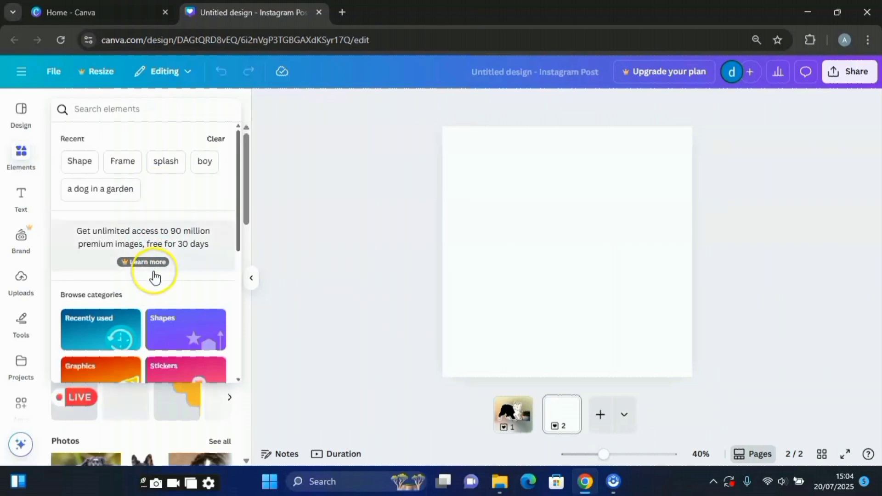
{"action": "scroll", "coordinate": [165, 265], "scroll_direction": "down", "scroll_amount": 3}
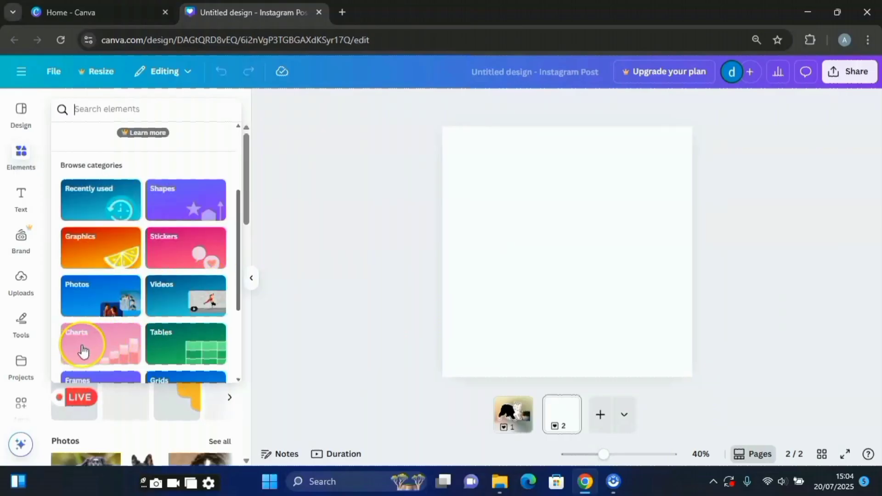
{"action": "scroll", "coordinate": [212, 337], "scroll_direction": "down", "scroll_amount": 3}
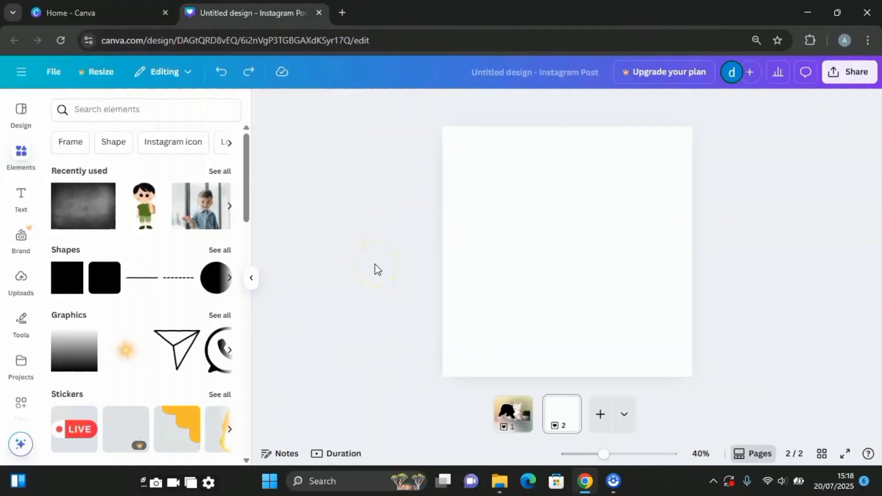
Step: Begin a new search in the elements library
{"action": "left_click", "coordinate": [98, 109]}
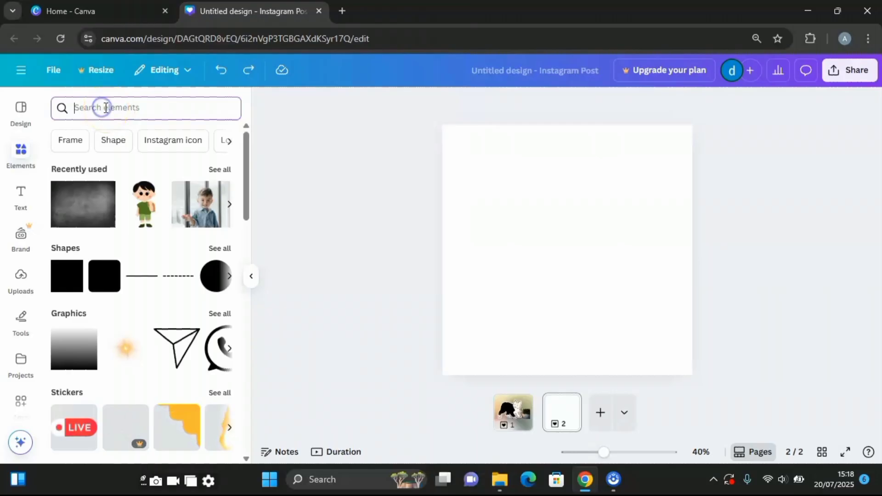
Step: Search the elements library for "brown gradient background" and limit the results to photos
{"action": "type", "text": "brown gradient background"}
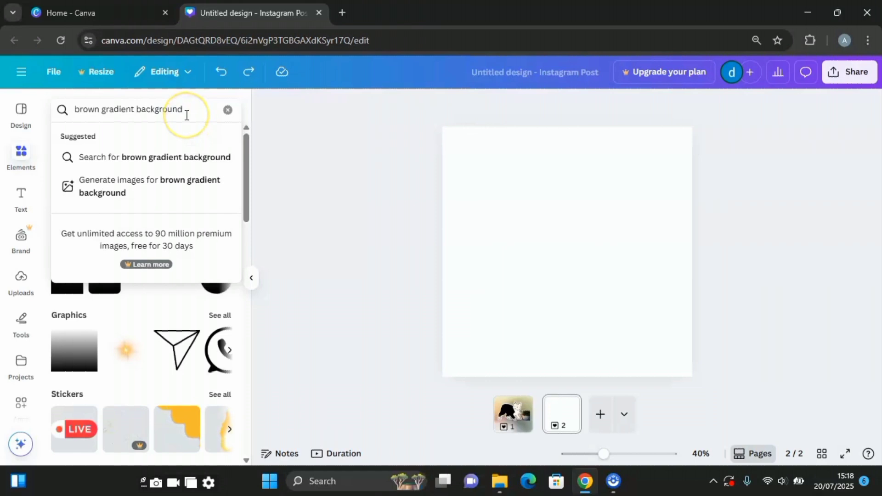
{"action": "key", "text": "Return"}
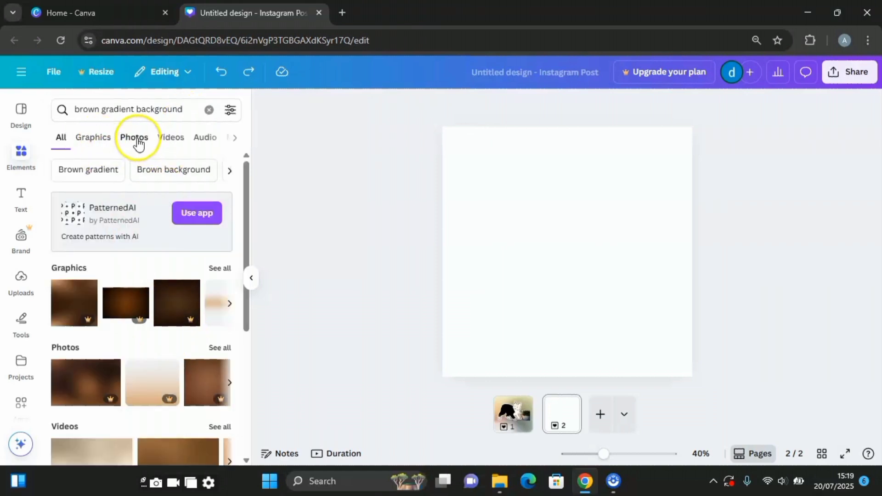
{"action": "left_click", "coordinate": [93, 138]}
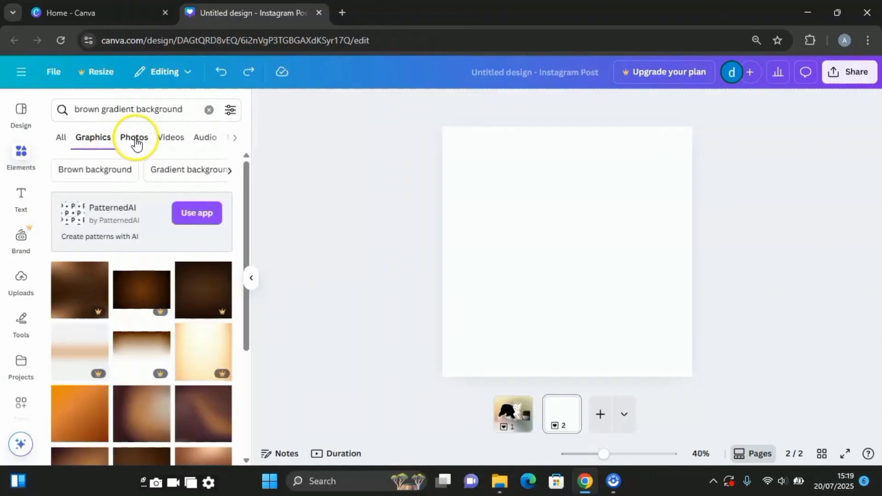
{"action": "left_click", "coordinate": [136, 140]}
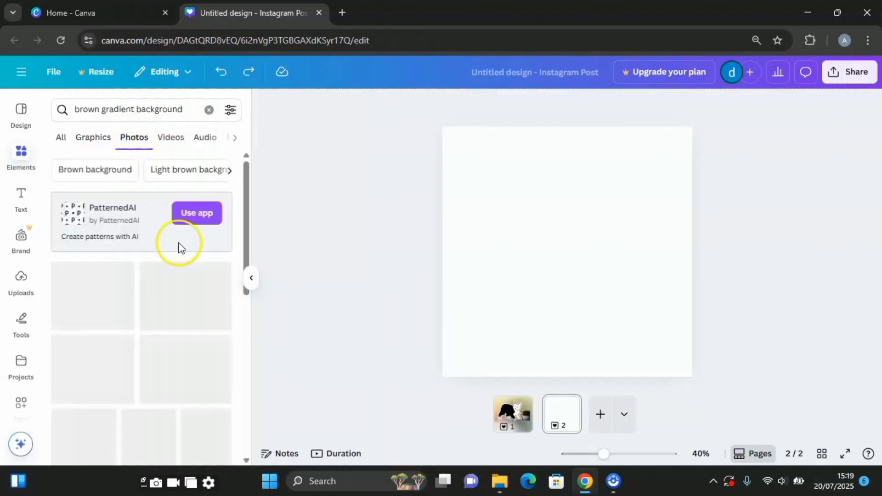
Step: Add the free black-to-orange gradient photo to the blank second page
{"action": "scroll", "coordinate": [168, 296], "scroll_direction": "down", "scroll_amount": 5}
{"action": "scroll", "coordinate": [168, 296], "scroll_direction": "down", "scroll_amount": 2}
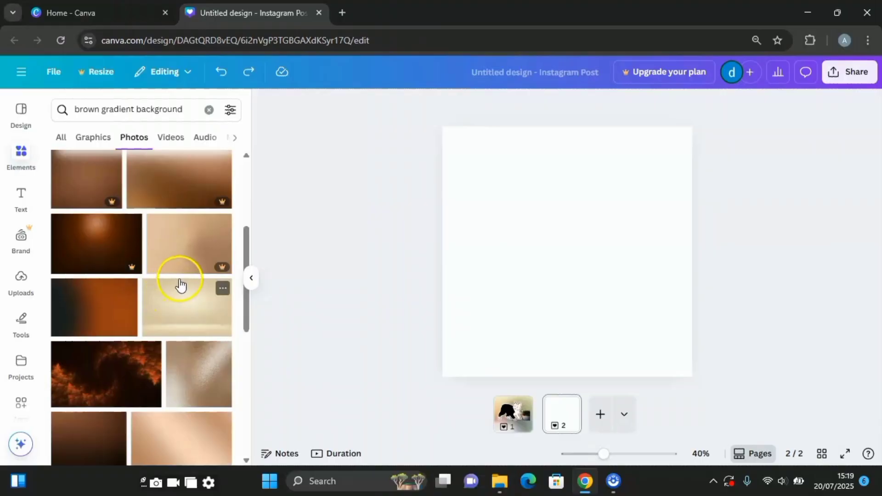
{"action": "scroll", "coordinate": [179, 284], "scroll_direction": "down", "scroll_amount": 3}
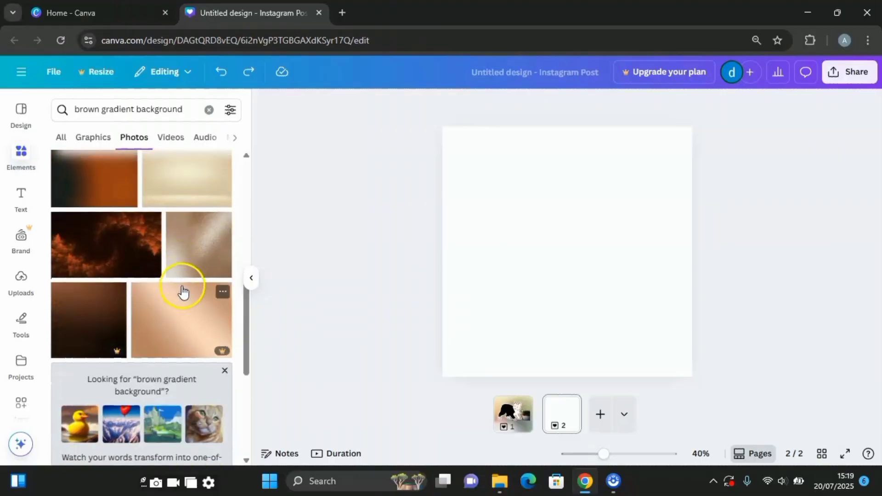
{"action": "scroll", "coordinate": [182, 291], "scroll_direction": "down", "scroll_amount": 8}
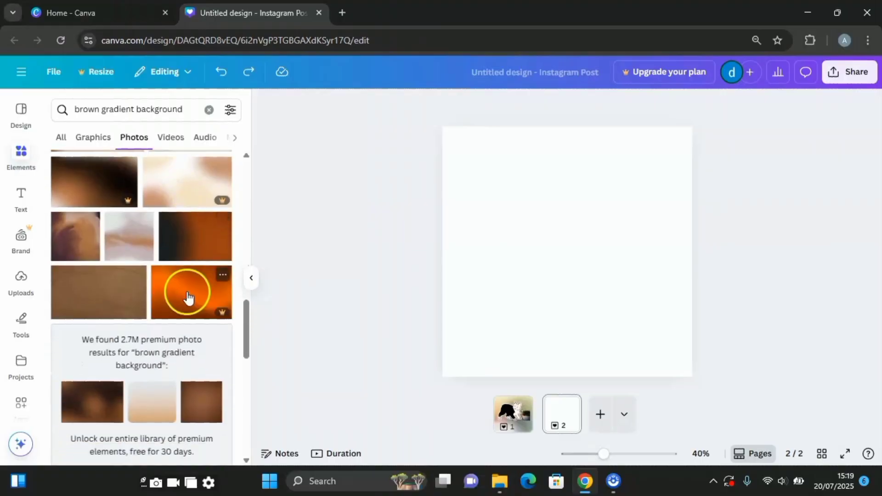
{"action": "left_click", "coordinate": [194, 245]}
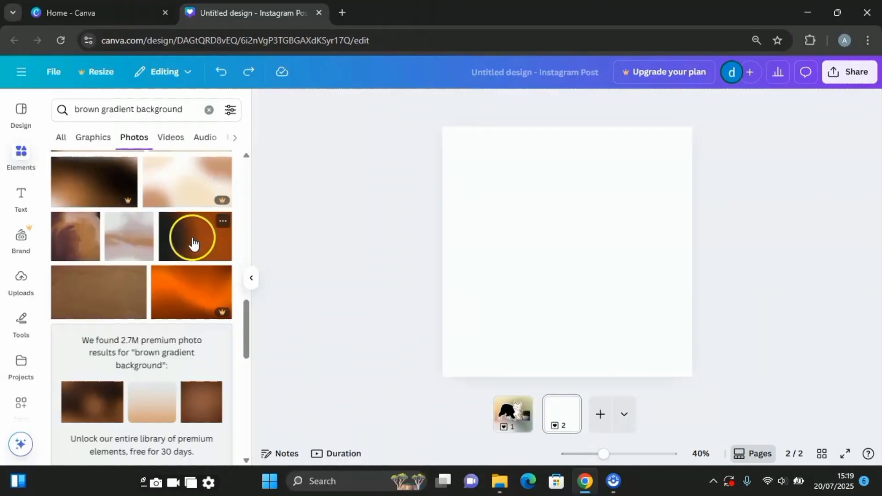
Step: Set the gradient photo as the page background and undo that change
{"action": "left_click", "coordinate": [622, 239]}
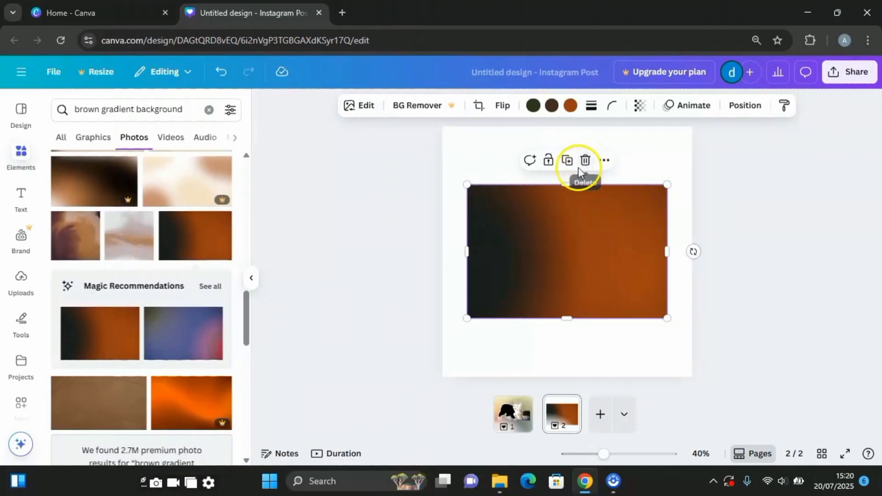
{"action": "left_click", "coordinate": [604, 161]}
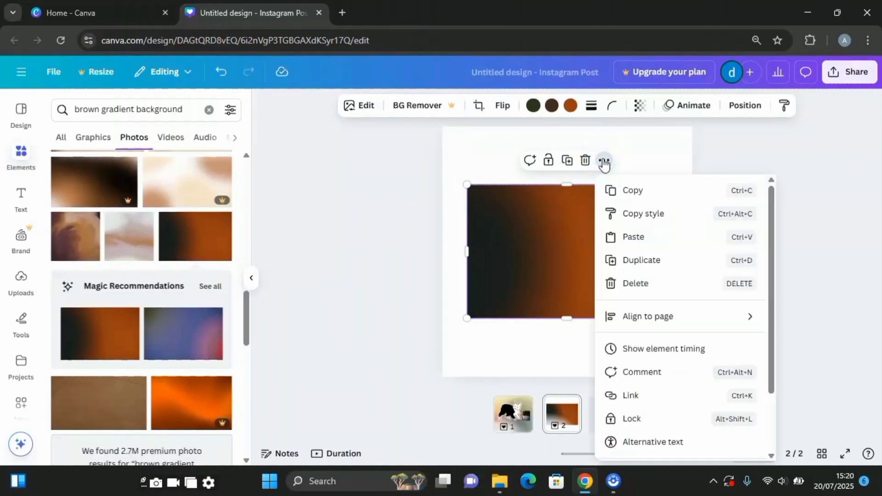
{"action": "scroll", "coordinate": [648, 285], "scroll_direction": "down", "scroll_amount": 2}
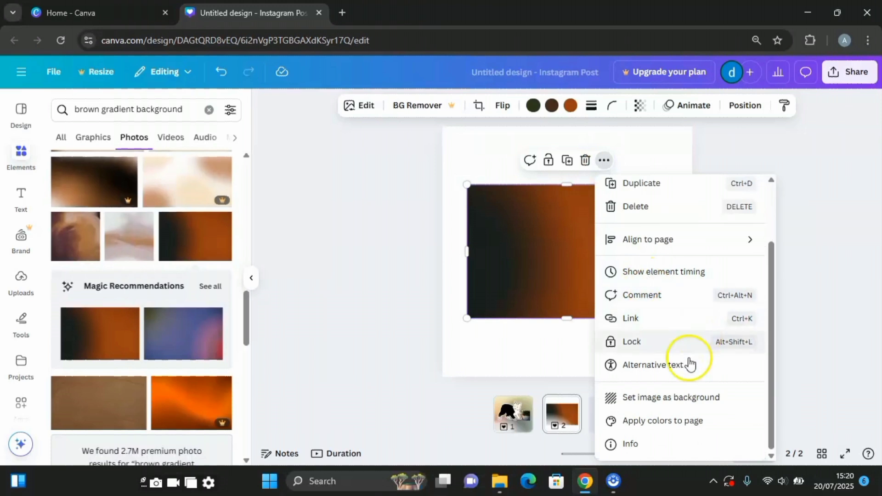
{"action": "left_click", "coordinate": [685, 398]}
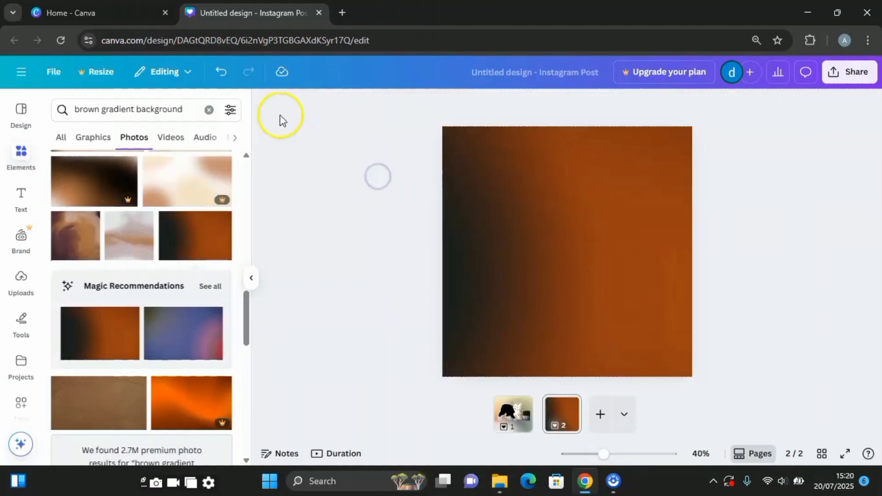
{"action": "left_click", "coordinate": [221, 71]}
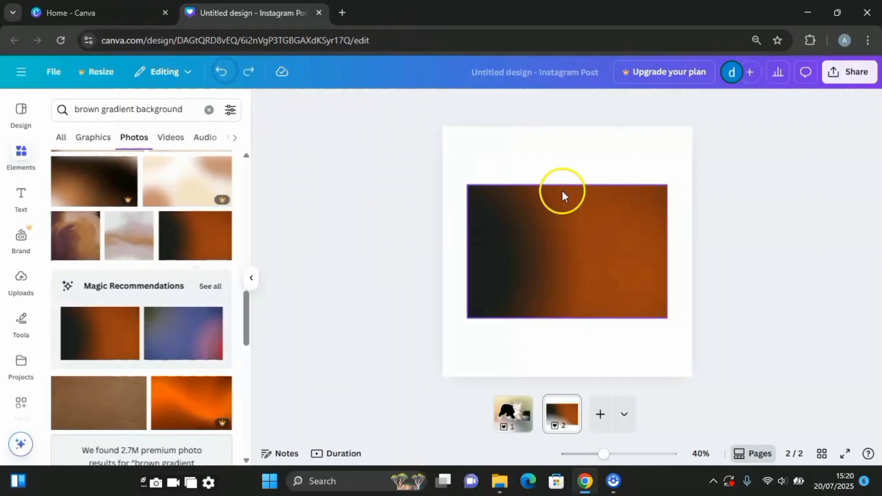
Step: Select the gradient photo again and set it as the background of the second page
{"action": "left_click", "coordinate": [580, 239]}
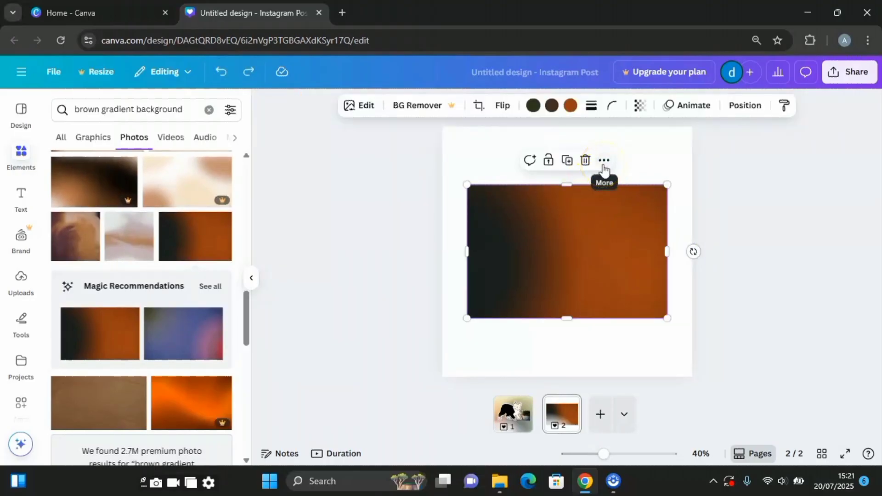
{"action": "right_click", "coordinate": [621, 218]}
{"action": "left_click", "coordinate": [318, 229]}
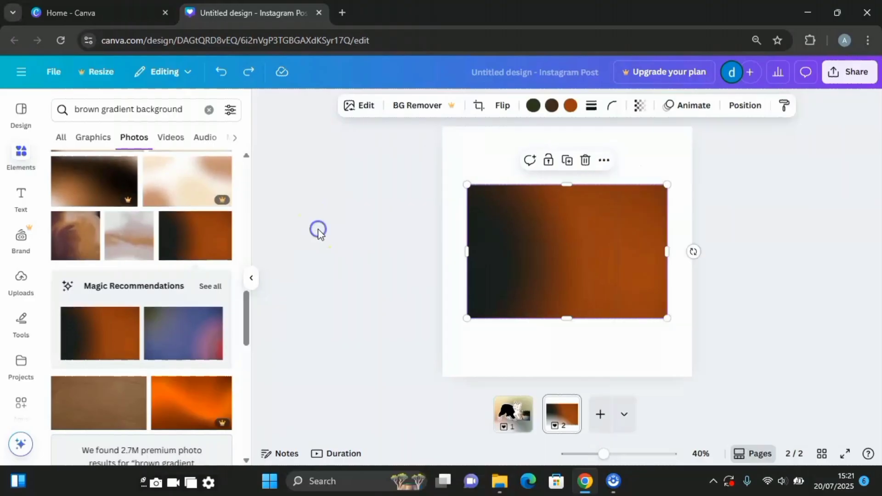
{"action": "left_click", "coordinate": [355, 240]}
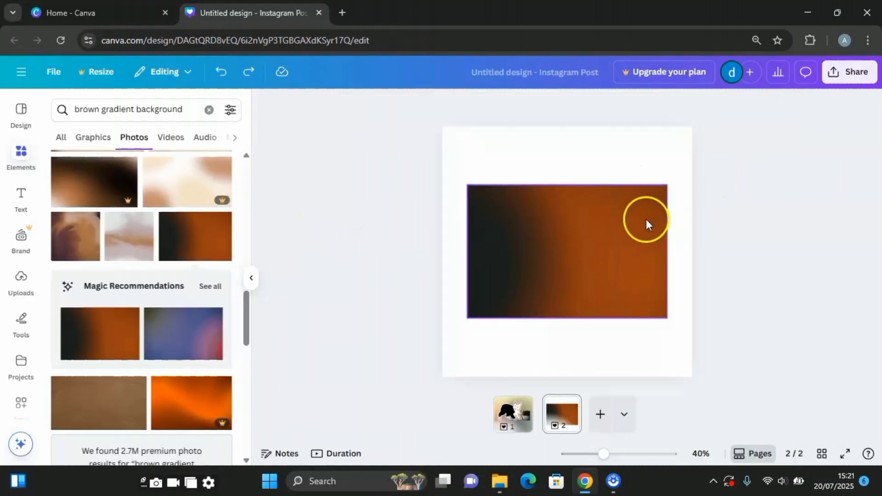
{"action": "left_click", "coordinate": [572, 194]}
{"action": "right_click", "coordinate": [573, 194]}
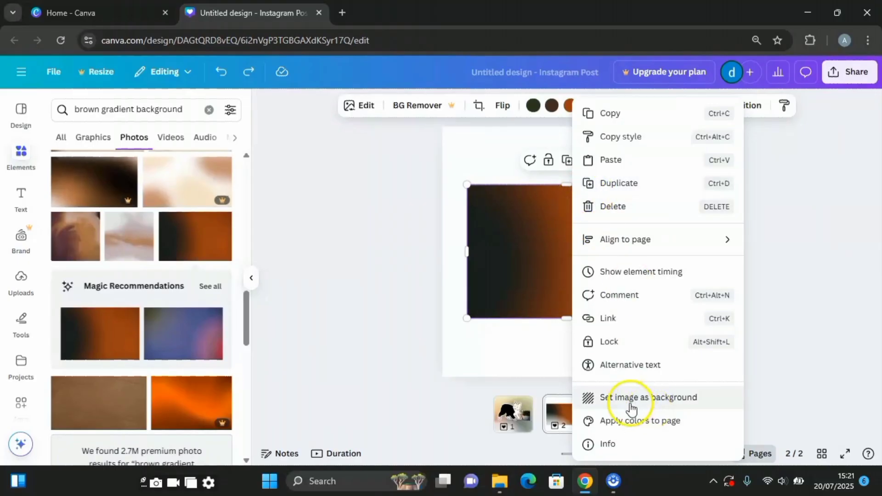
{"action": "left_click", "coordinate": [670, 398]}
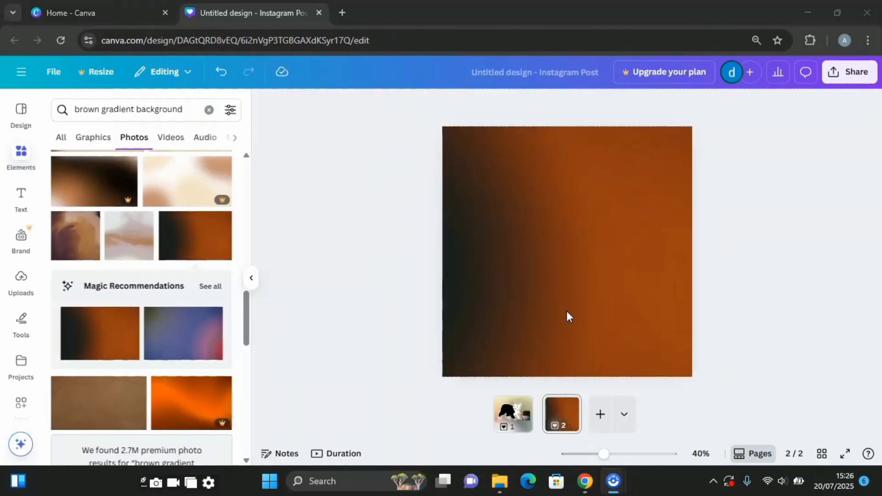
Step: Detach the gradient image from the page background
{"action": "left_click", "coordinate": [572, 282]}
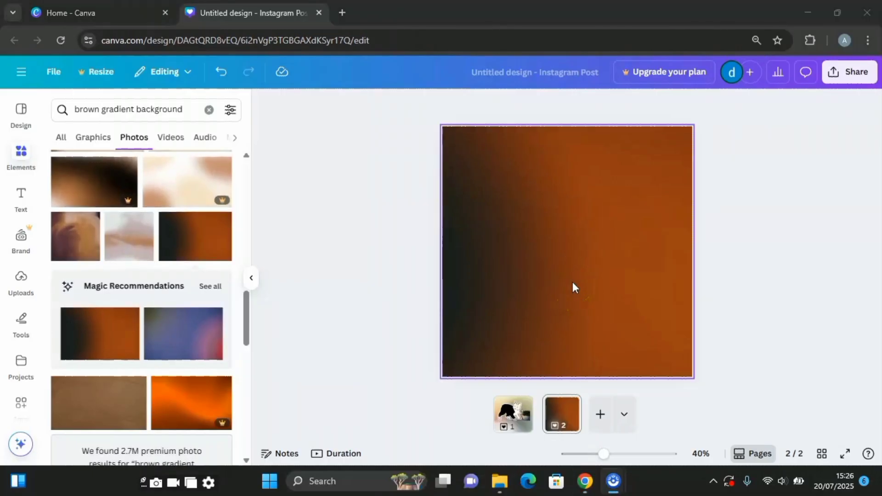
{"action": "left_click", "coordinate": [578, 279]}
{"action": "right_click", "coordinate": [578, 279]}
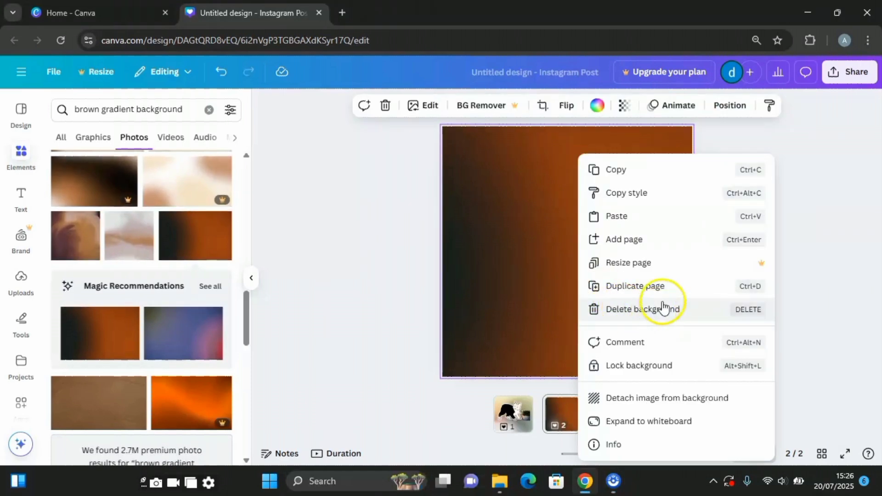
{"action": "left_click", "coordinate": [677, 403]}
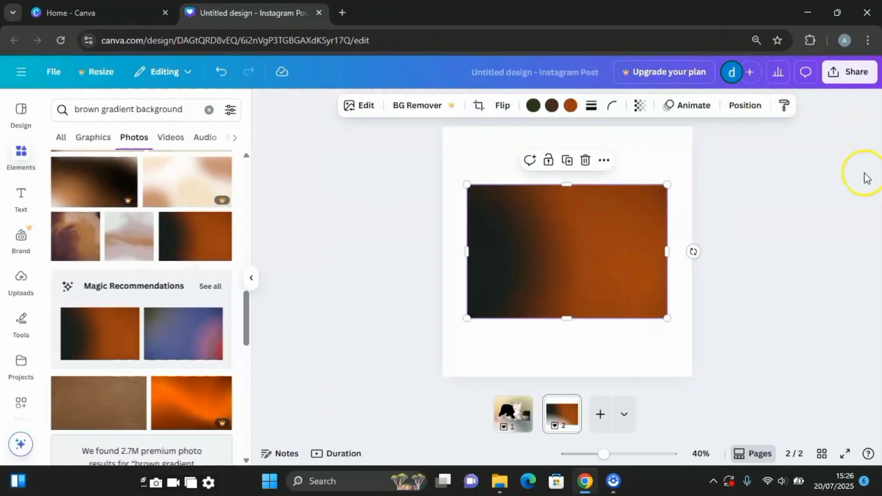
{"action": "left_click", "coordinate": [604, 162]}
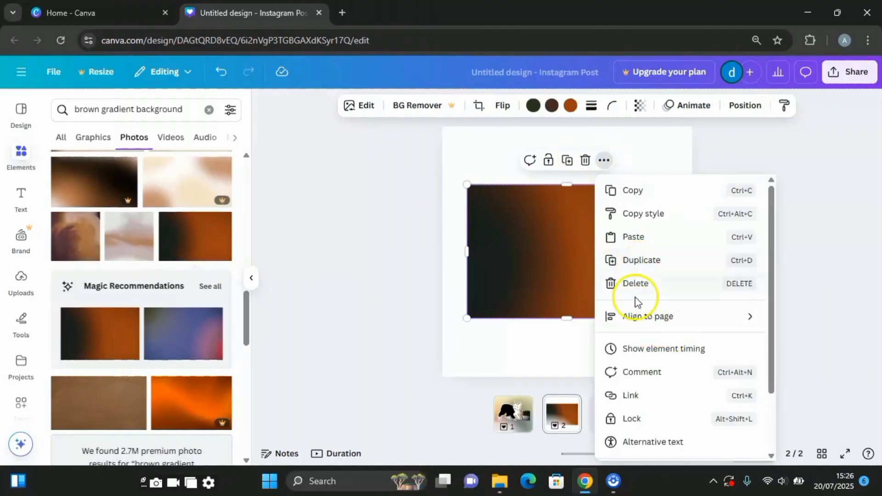
{"action": "left_click", "coordinate": [547, 216]}
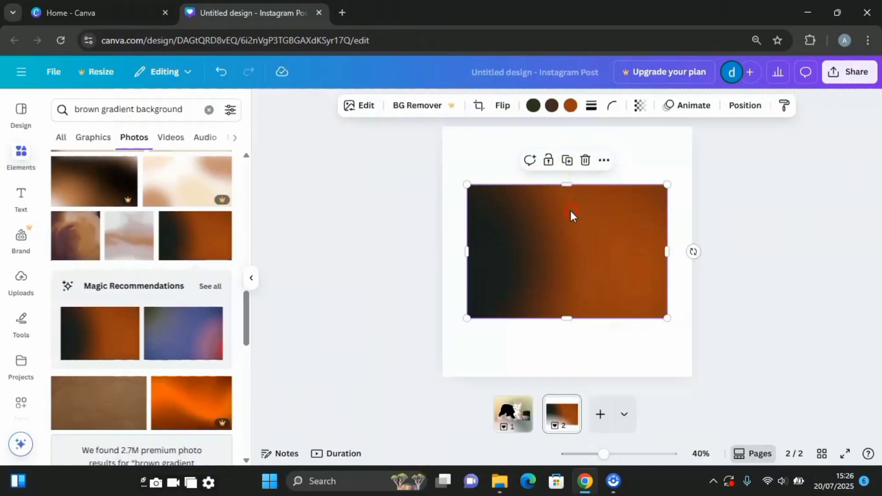
{"action": "right_click", "coordinate": [570, 210]}
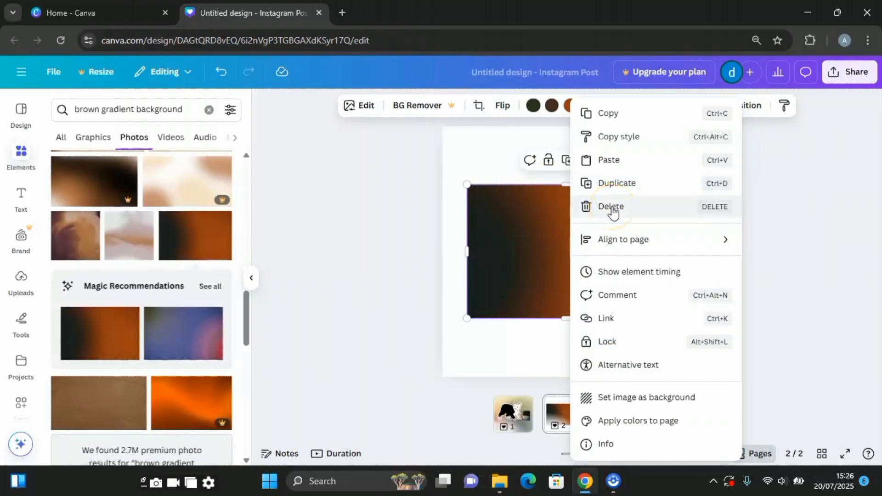
{"action": "left_click", "coordinate": [469, 142]}
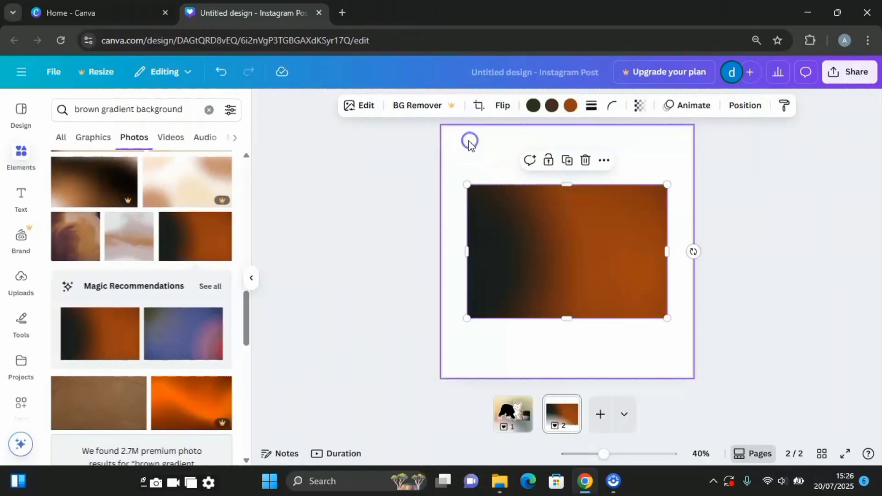
Step: Undo the background setting, and move and stretch the gradient photo to about 1,284 by 1,212 to cover the whole page
{"action": "left_click", "coordinate": [221, 72]}
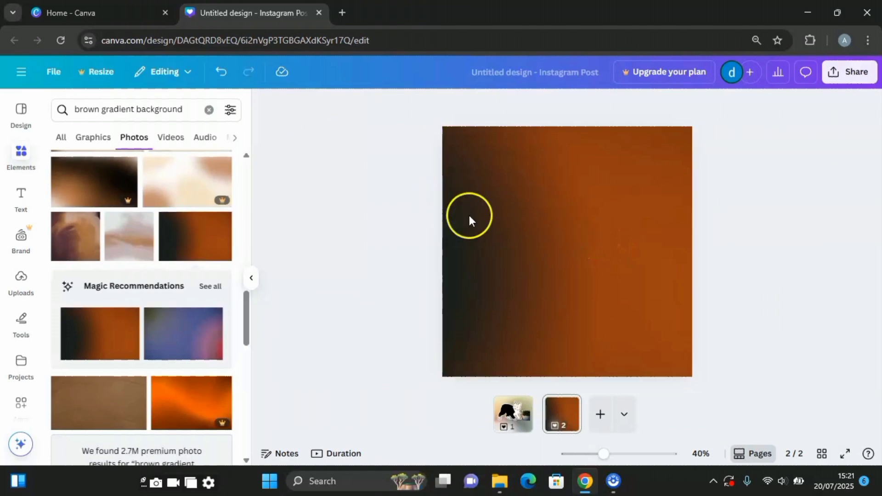
{"action": "left_click", "coordinate": [222, 73]}
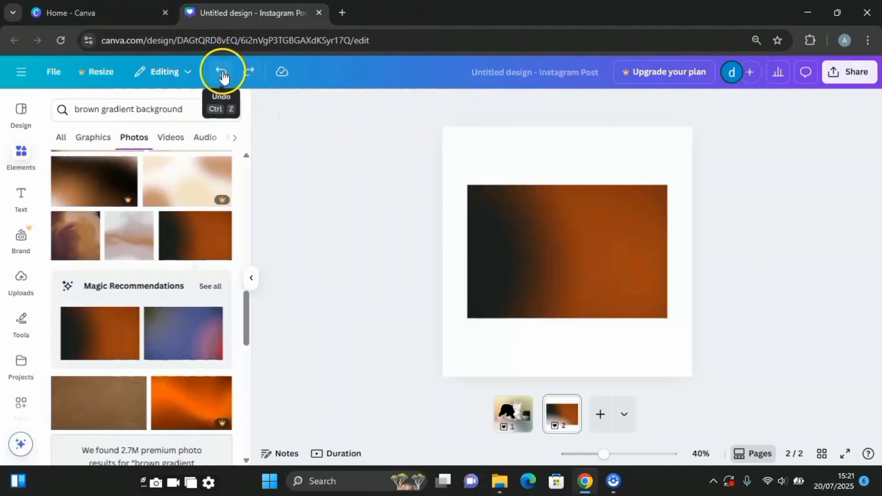
{"action": "left_click_drag", "start_coordinate": [582, 242], "coordinate": [534, 181]}
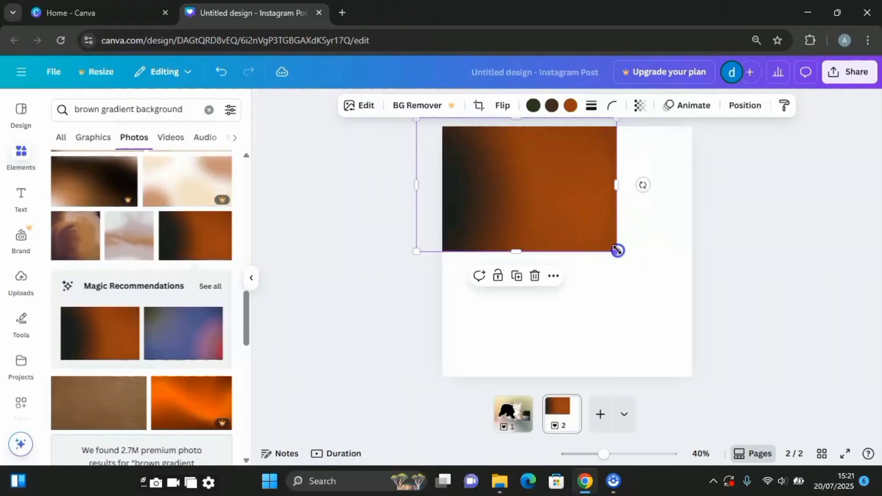
{"action": "left_click_drag", "start_coordinate": [618, 250], "coordinate": [713, 316]}
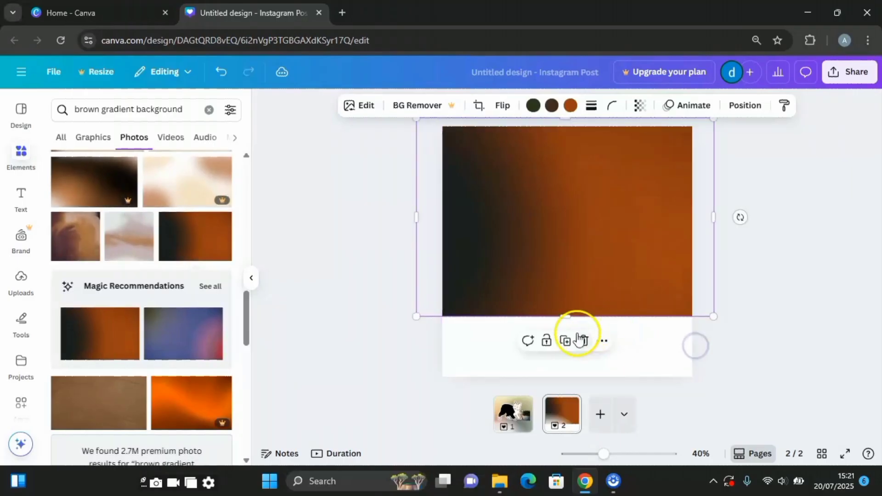
{"action": "left_click_drag", "start_coordinate": [565, 315], "coordinate": [581, 396]}
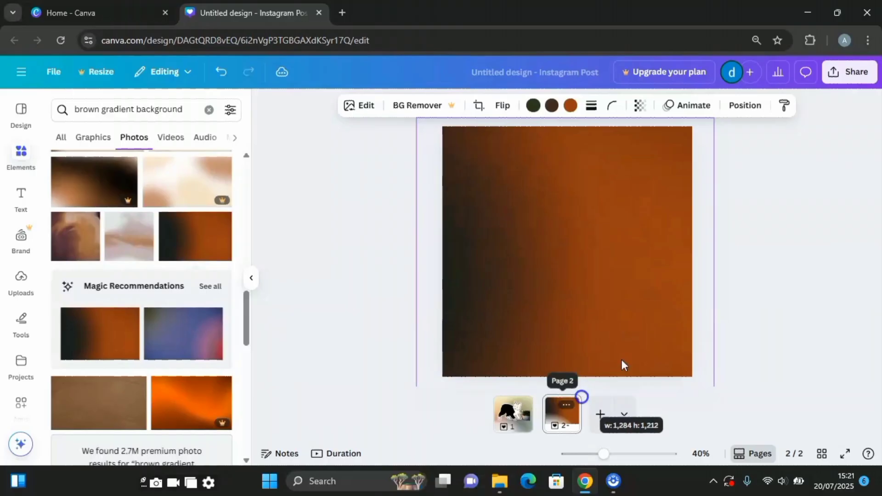
{"action": "left_click", "coordinate": [804, 316]}
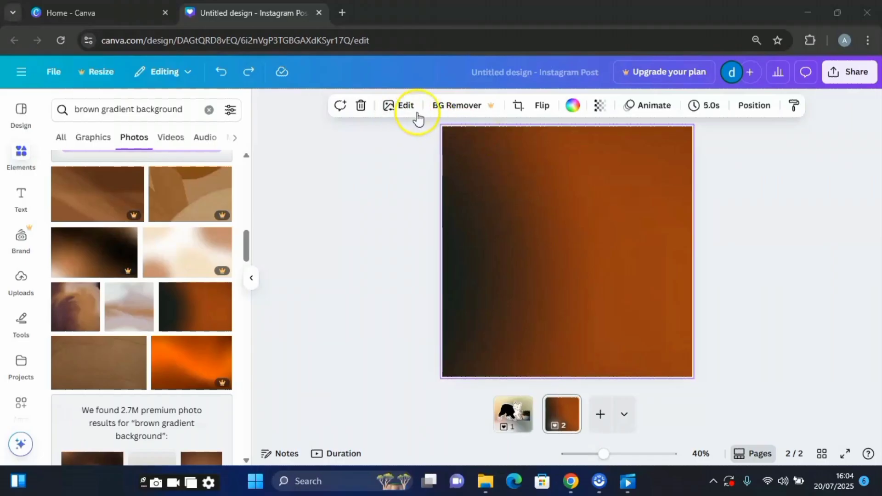
Step: Set the transparency of the gradient background image to 76
{"action": "left_click", "coordinate": [604, 109]}
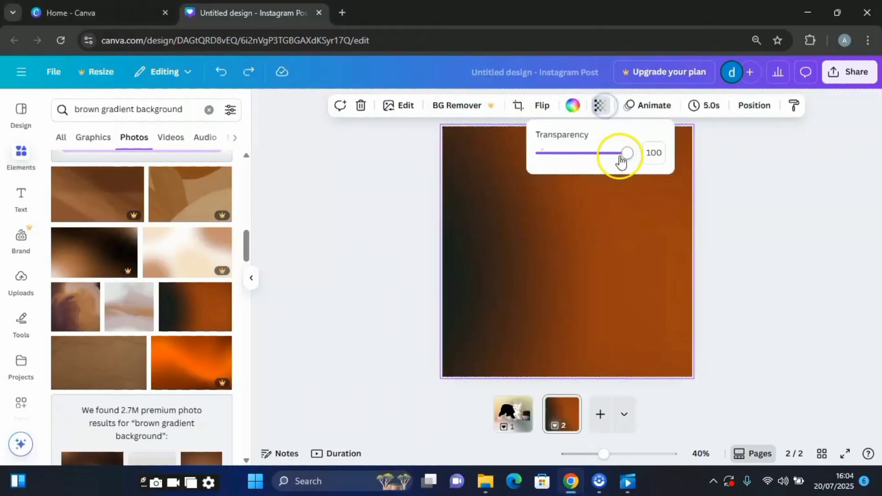
{"action": "left_click_drag", "start_coordinate": [626, 155], "coordinate": [608, 160]}
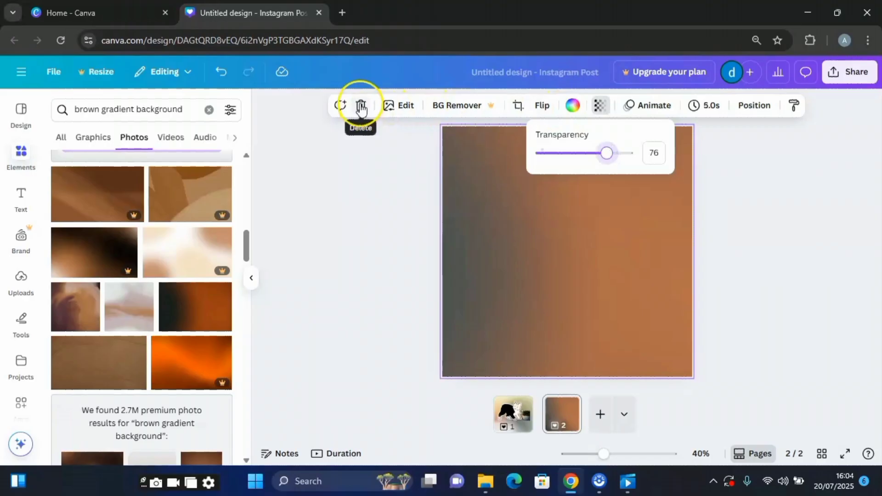
Step: Delete the gradient background image from the page and undo the change
{"action": "left_click", "coordinate": [361, 108]}
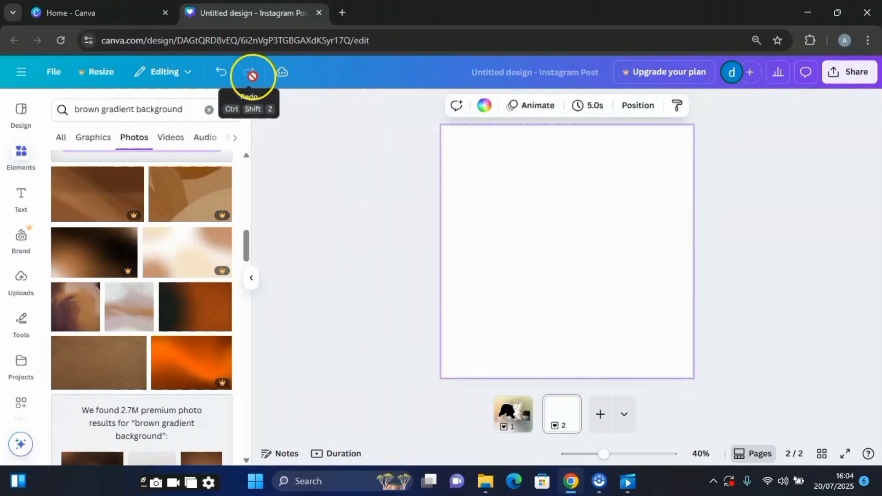
{"action": "left_click", "coordinate": [222, 72]}
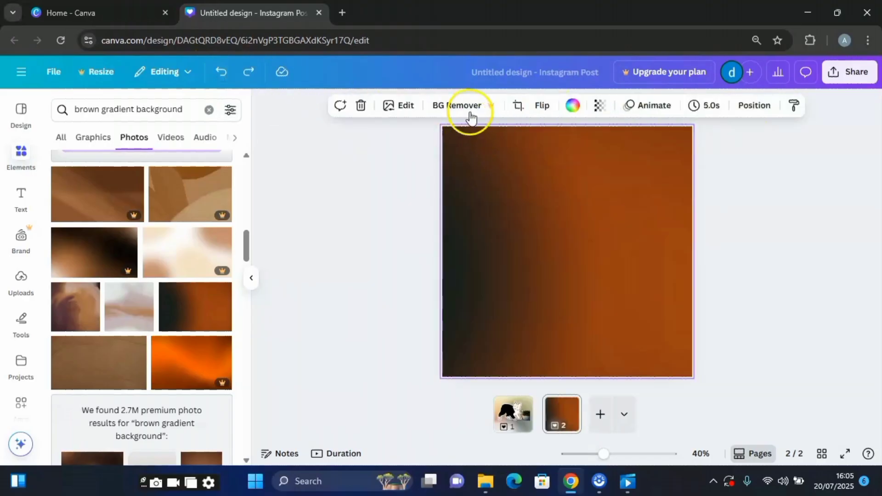
Step: Flip the gradient background horizontally and vertically several times, leaving it mirrored horizontally with the dark side on the right
{"action": "left_click", "coordinate": [542, 106]}
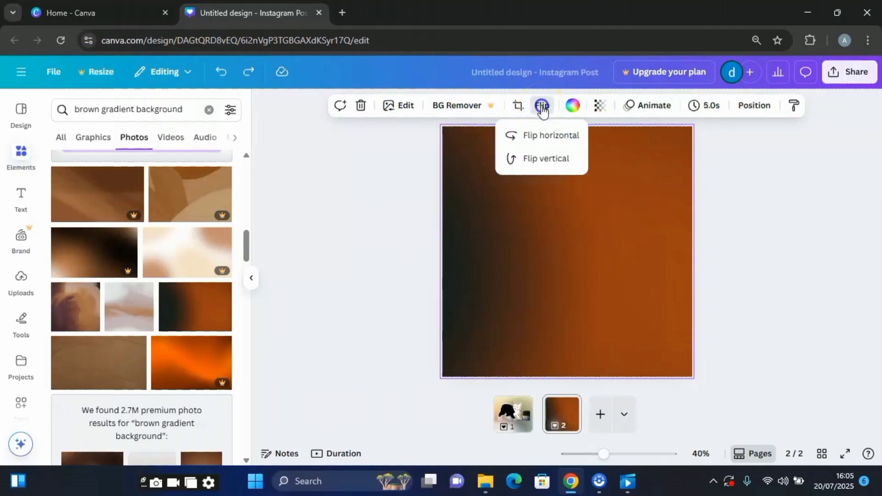
{"action": "left_click", "coordinate": [542, 139]}
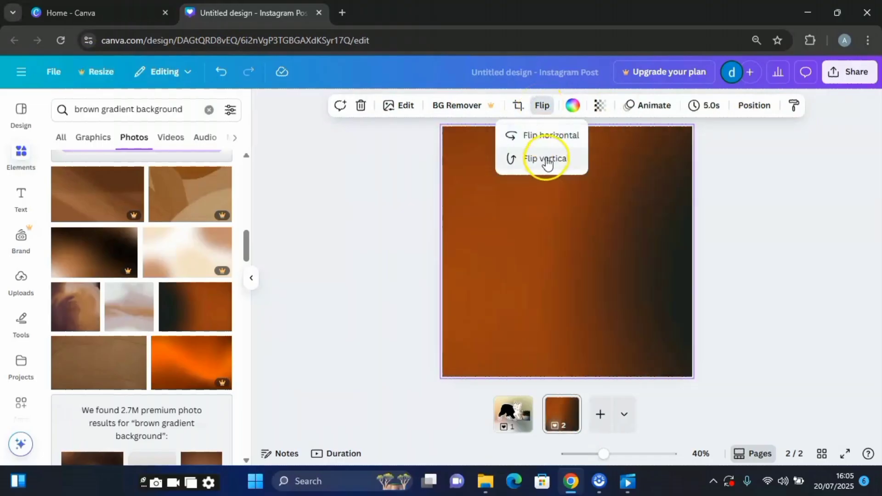
{"action": "left_click", "coordinate": [546, 161]}
{"action": "left_click", "coordinate": [547, 138]}
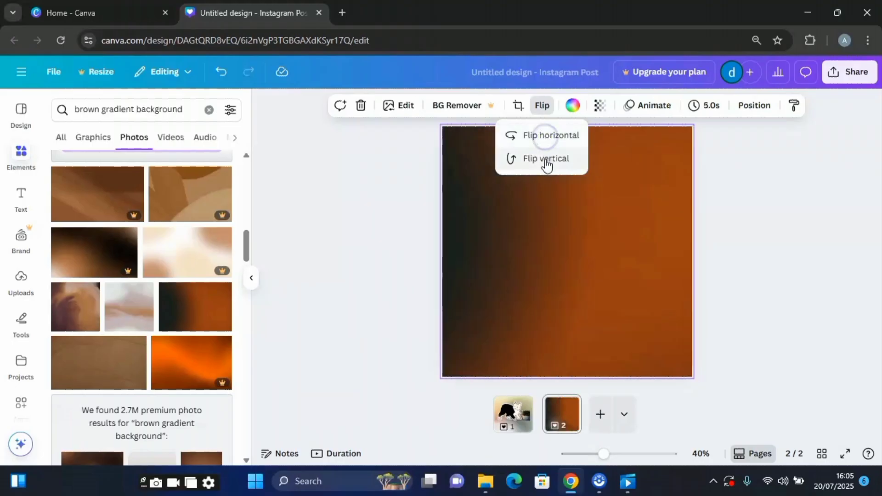
{"action": "left_click", "coordinate": [546, 161]}
{"action": "left_click", "coordinate": [551, 137]}
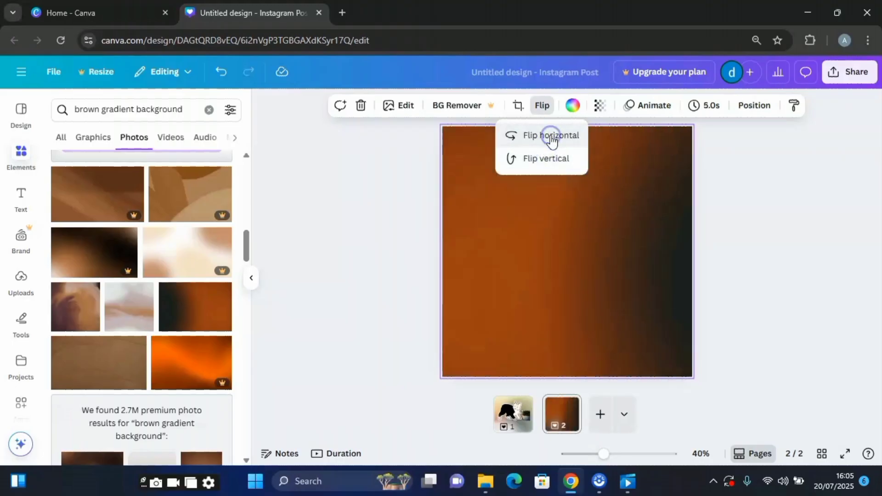
{"action": "left_click", "coordinate": [554, 160]}
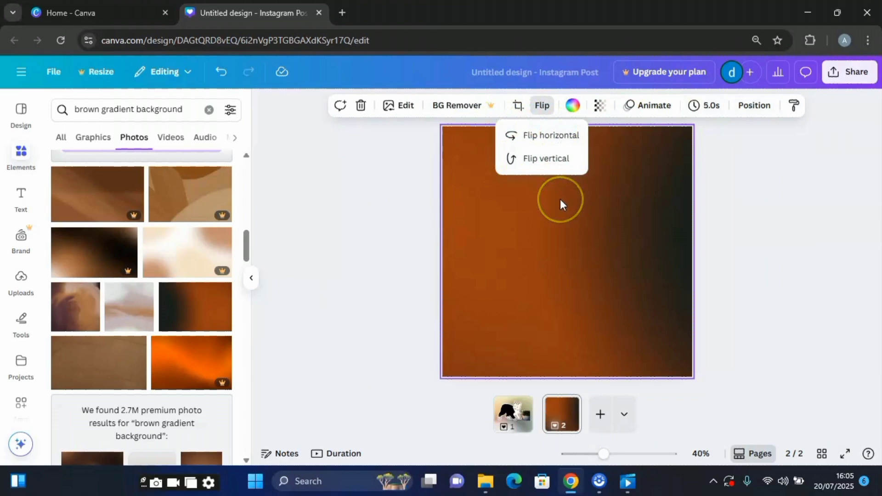
{"action": "left_click", "coordinate": [586, 134]}
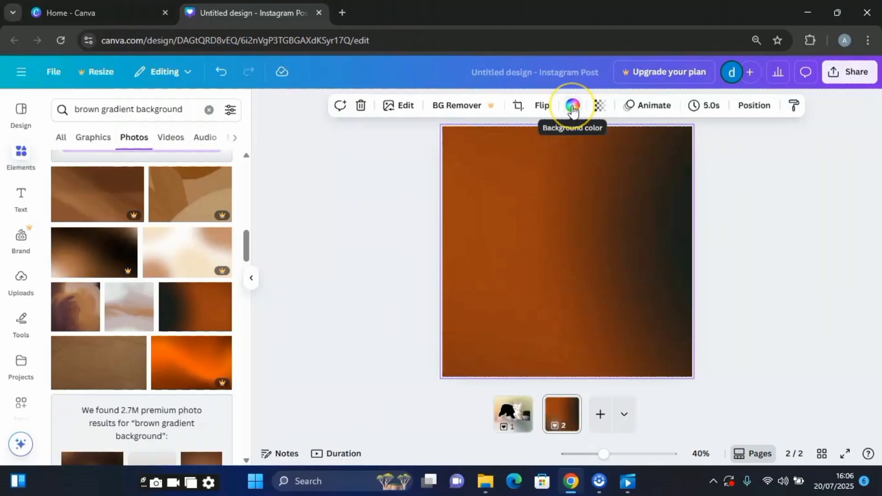
Step: Open the background colour options for the gradient page
{"action": "left_click", "coordinate": [573, 107]}
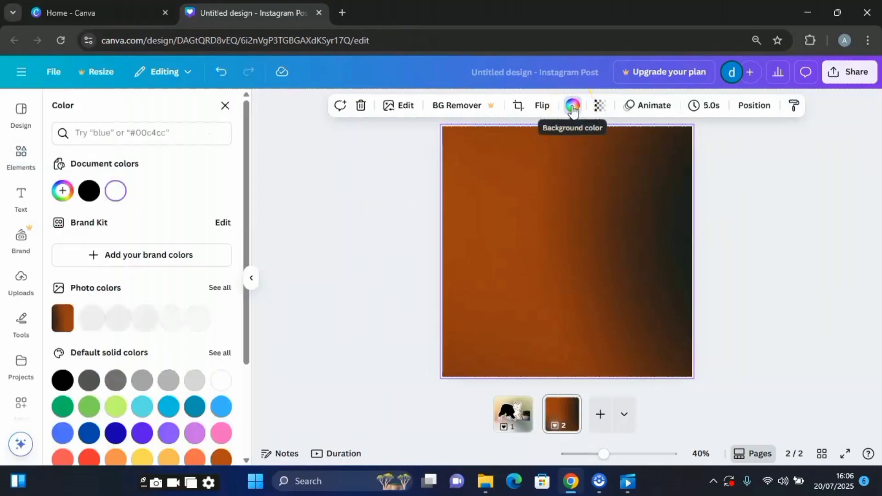
{"action": "left_click", "coordinate": [587, 180]}
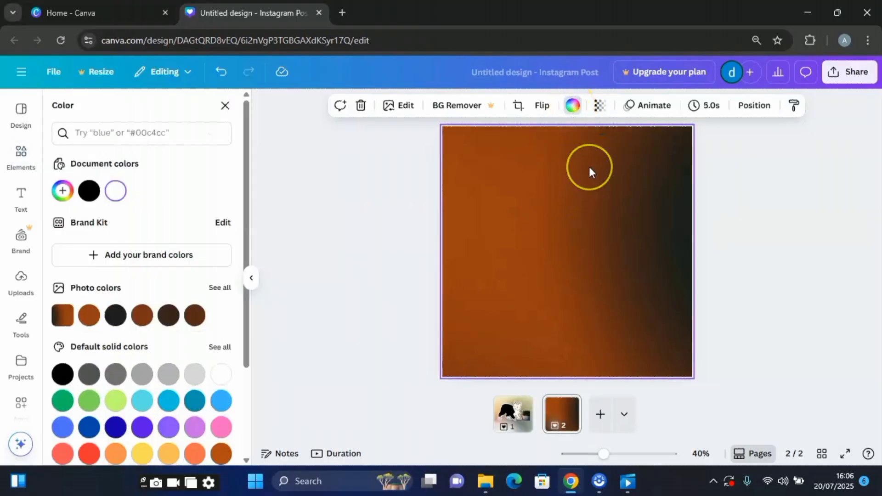
{"action": "left_click", "coordinate": [634, 115]}
{"action": "left_click", "coordinate": [629, 179]}
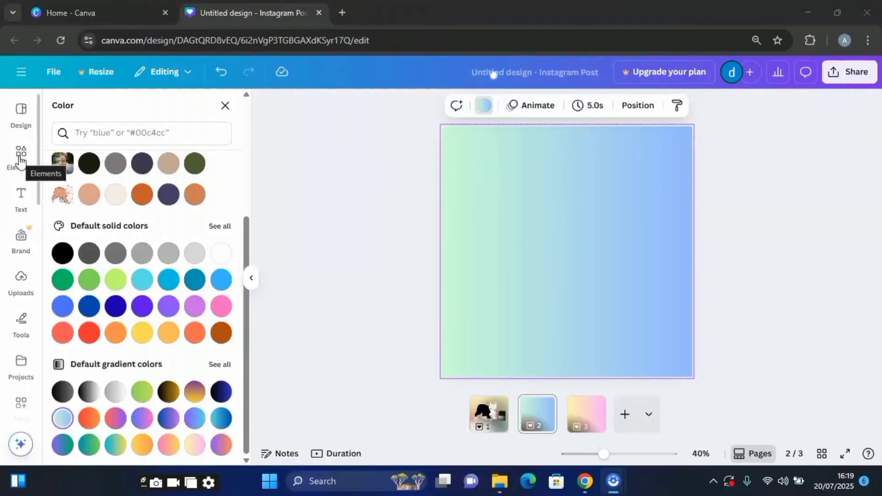
Step: Search the elements for "boy" using the recent search and limit the results to graphics
{"action": "left_click", "coordinate": [15, 169]}
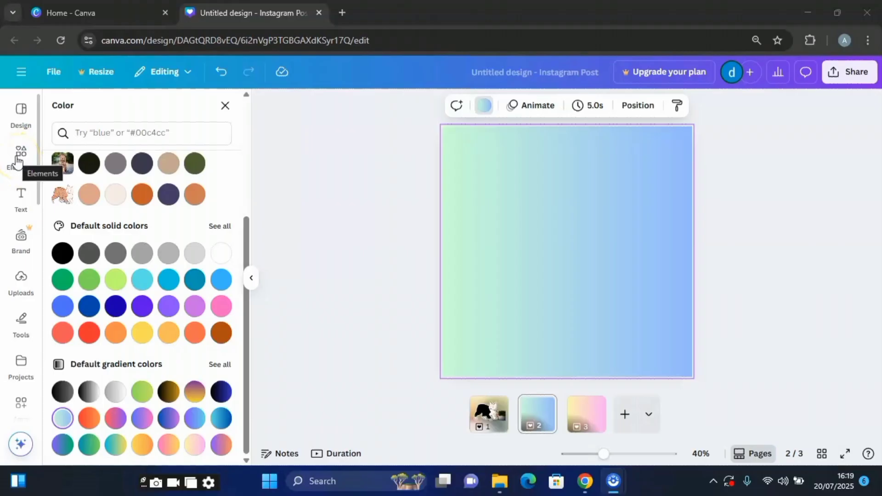
{"action": "left_click", "coordinate": [21, 161]}
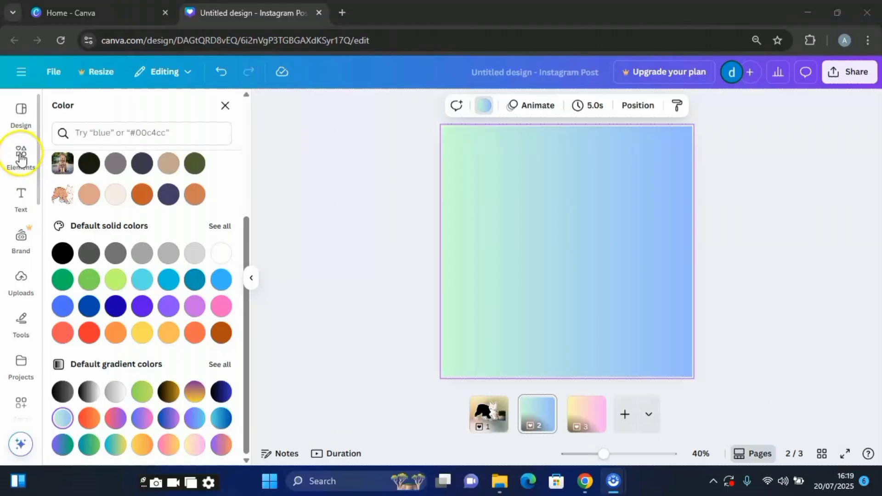
{"action": "left_click", "coordinate": [20, 156]}
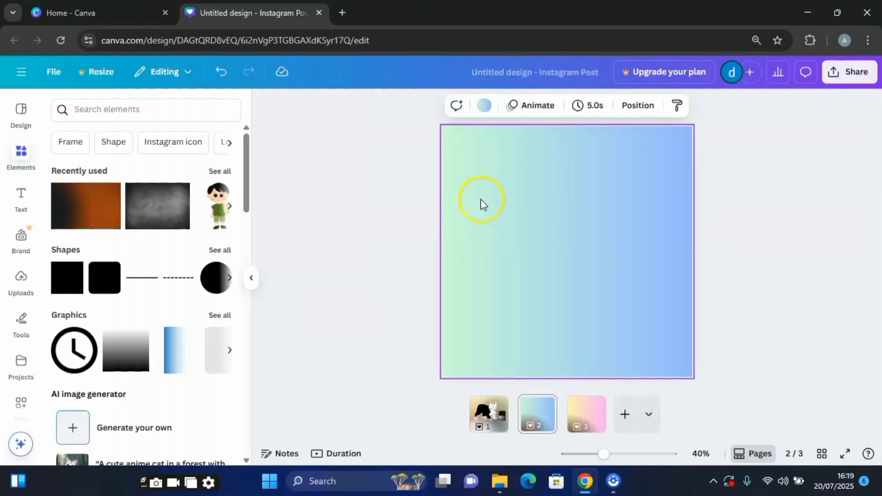
{"action": "left_click", "coordinate": [113, 111]}
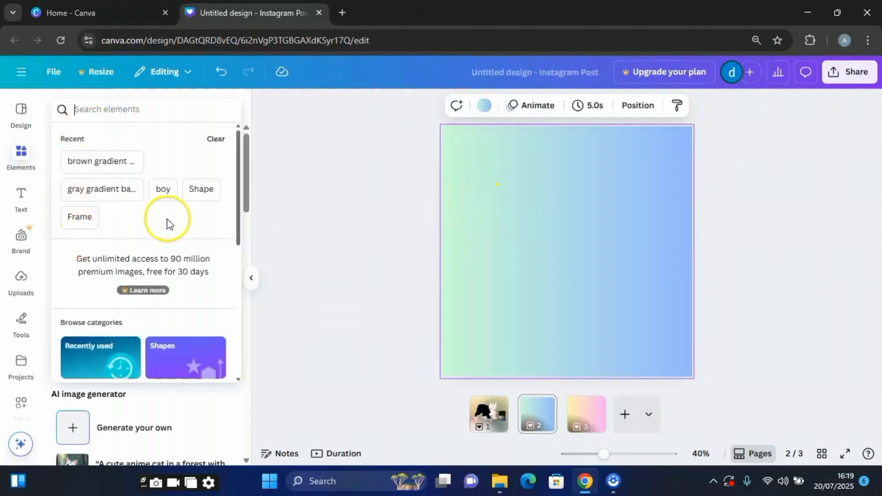
{"action": "left_click", "coordinate": [163, 190]}
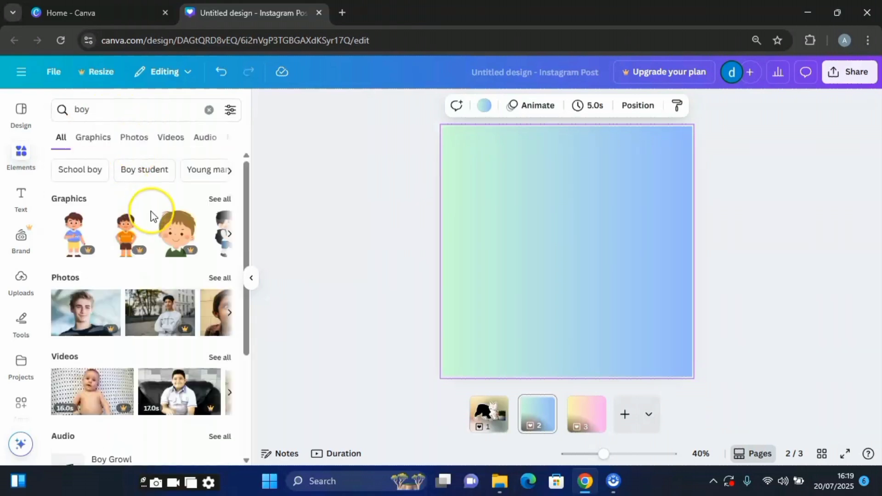
{"action": "left_click", "coordinate": [89, 144]}
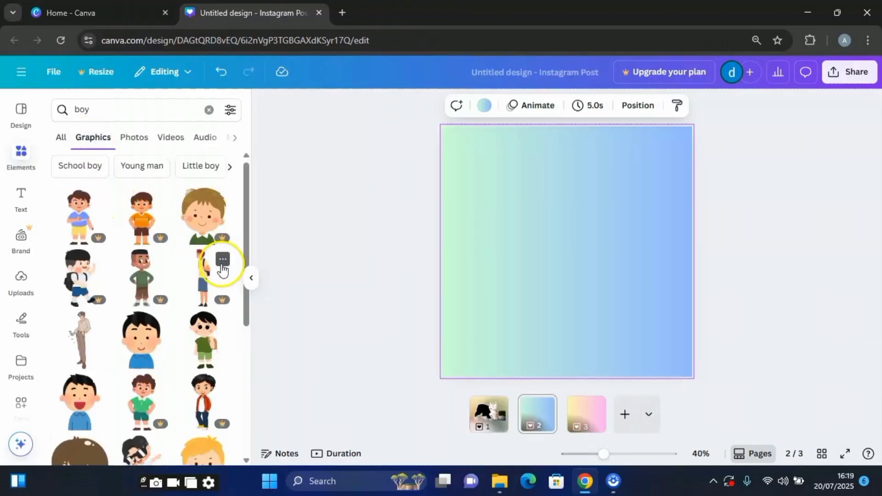
{"action": "scroll", "coordinate": [217, 255], "scroll_direction": "down", "scroll_amount": 3}
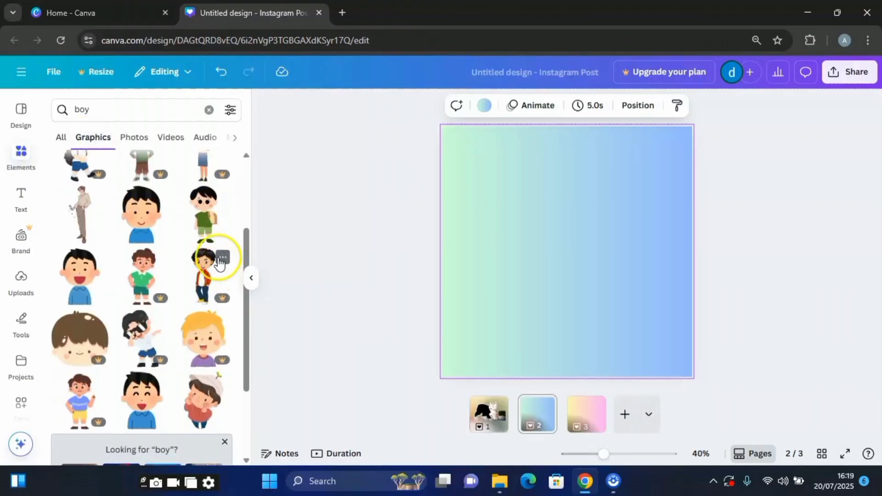
Step: Add two copies of the black-haired boy with the backpack to page 2, placing one at the right edge and one beside it
{"action": "left_click", "coordinate": [206, 219]}
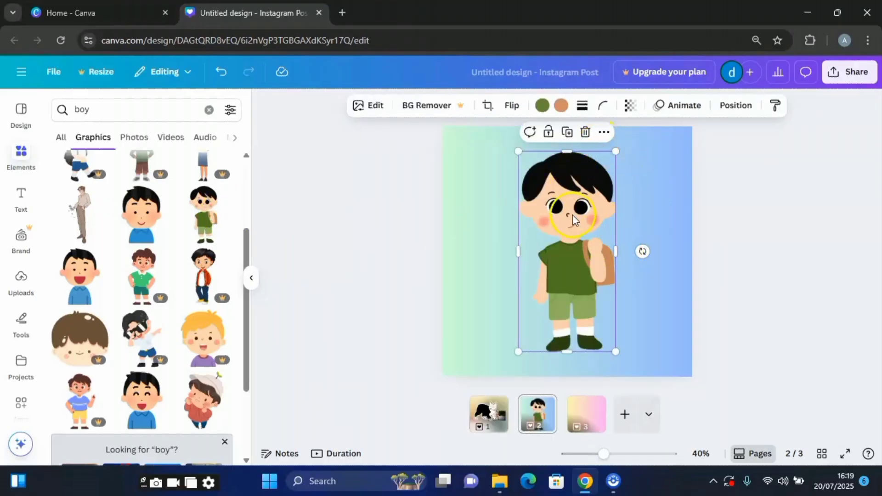
{"action": "left_click_drag", "start_coordinate": [577, 237], "coordinate": [654, 231]}
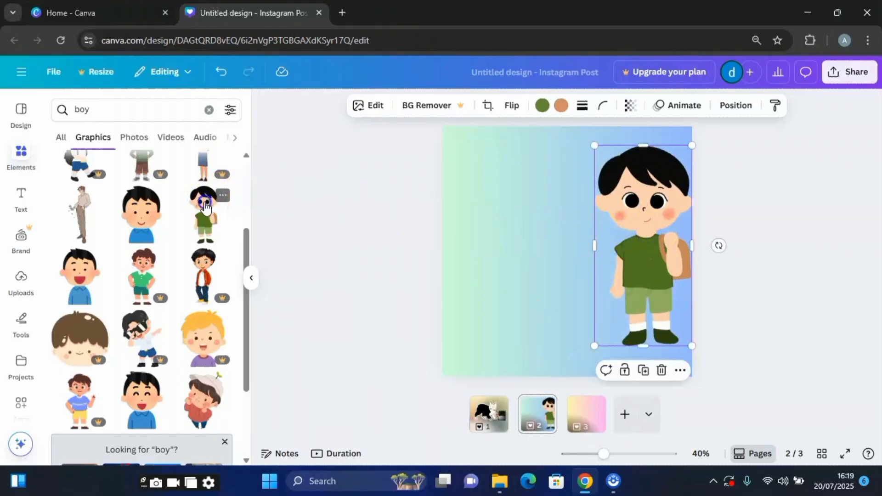
{"action": "left_click_drag", "start_coordinate": [204, 203], "coordinate": [512, 156]}
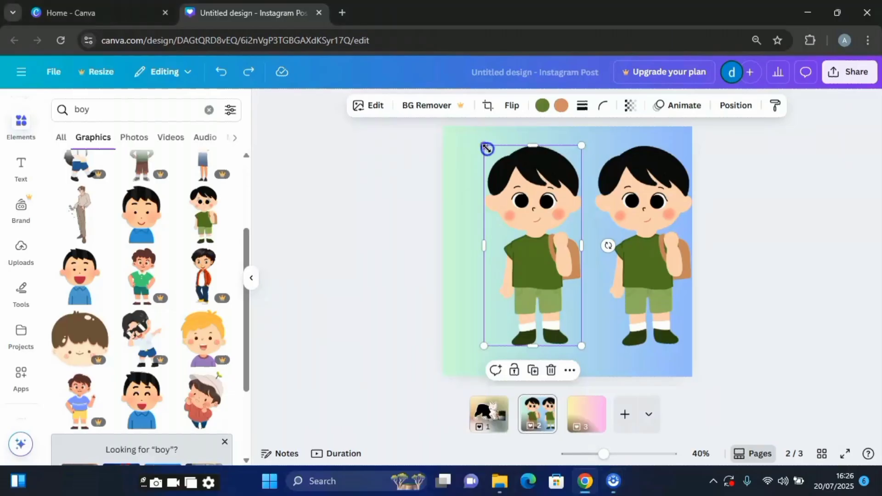
Step: Shrink the left copy of the boy graphic by its corner and side handles
{"action": "mouse_move", "coordinate": [484, 146]}
{"action": "left_mouse_down"}
{"action": "mouse_move", "coordinate": [563, 262]}
{"action": "mouse_move", "coordinate": [564, 301]}
{"action": "mouse_move", "coordinate": [476, 145]}
{"action": "mouse_move", "coordinate": [512, 211]}
{"action": "mouse_move", "coordinate": [489, 157]}
{"action": "left_mouse_up"}
{"action": "left_click", "coordinate": [501, 265]}
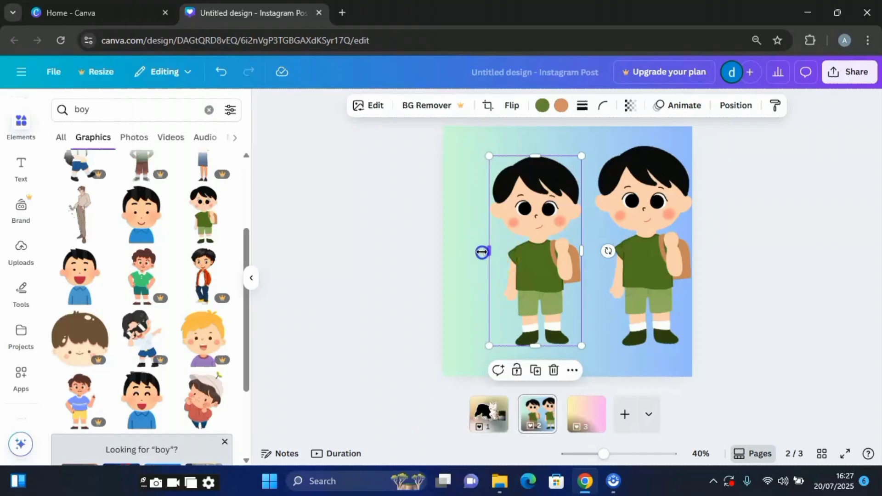
{"action": "mouse_move", "coordinate": [481, 252]}
{"action": "left_mouse_down"}
{"action": "mouse_move", "coordinate": [434, 259]}
{"action": "mouse_move", "coordinate": [525, 249]}
{"action": "mouse_move", "coordinate": [470, 250]}
{"action": "mouse_move", "coordinate": [491, 251]}
{"action": "left_mouse_up"}
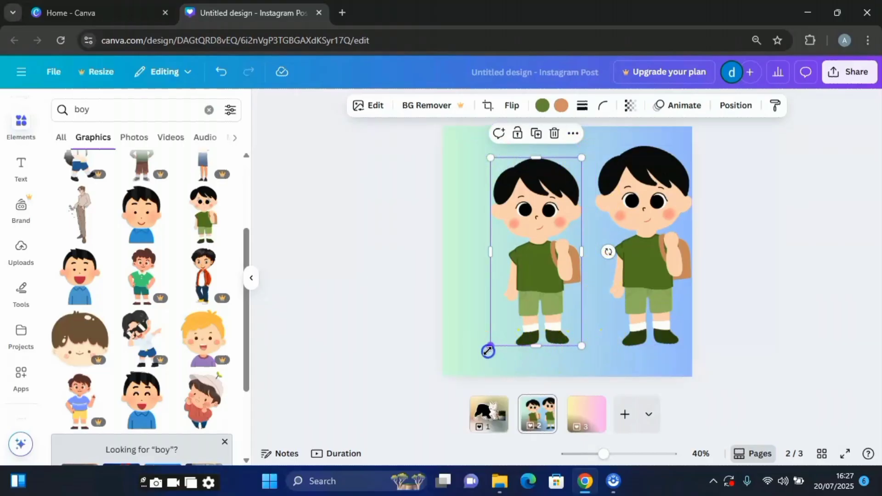
{"action": "left_click_drag", "start_coordinate": [488, 351], "coordinate": [496, 310]}
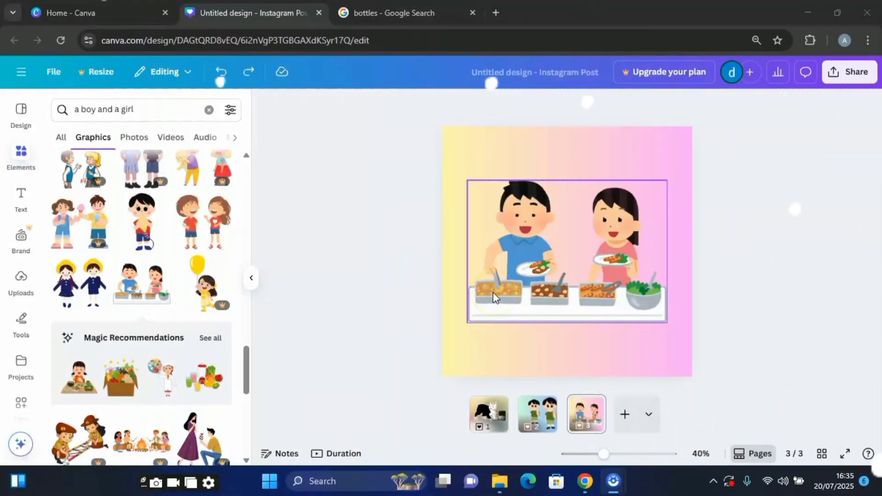
Step: Crop the boy-and-girl buffet graphic on page 3 from its left side to just the girl, and undo the crop
{"action": "left_click", "coordinate": [499, 258]}
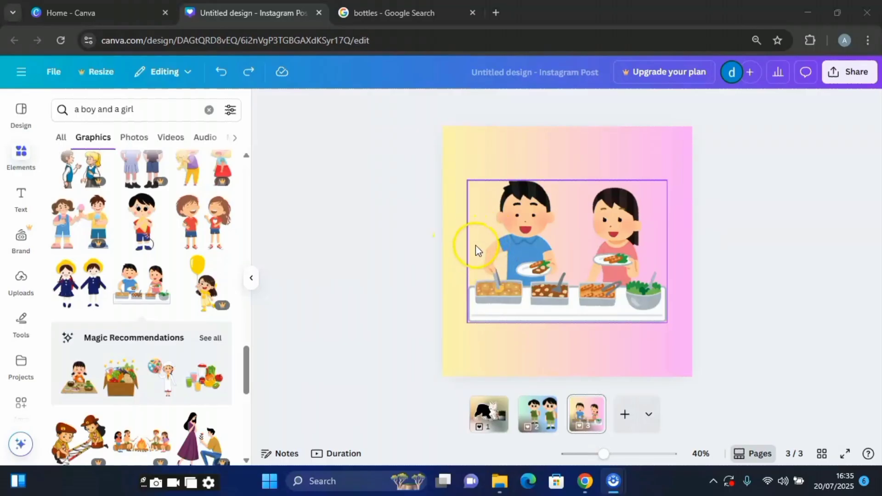
{"action": "left_click", "coordinate": [476, 250]}
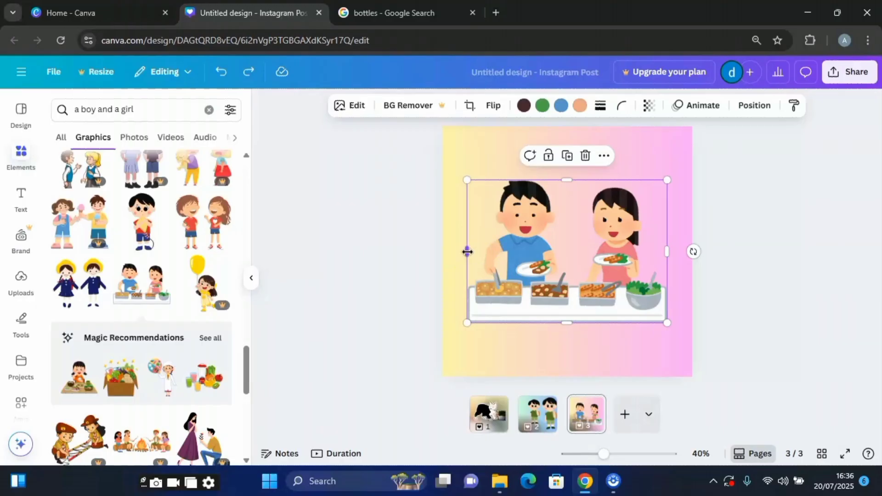
{"action": "left_click_drag", "start_coordinate": [466, 251], "coordinate": [568, 255]}
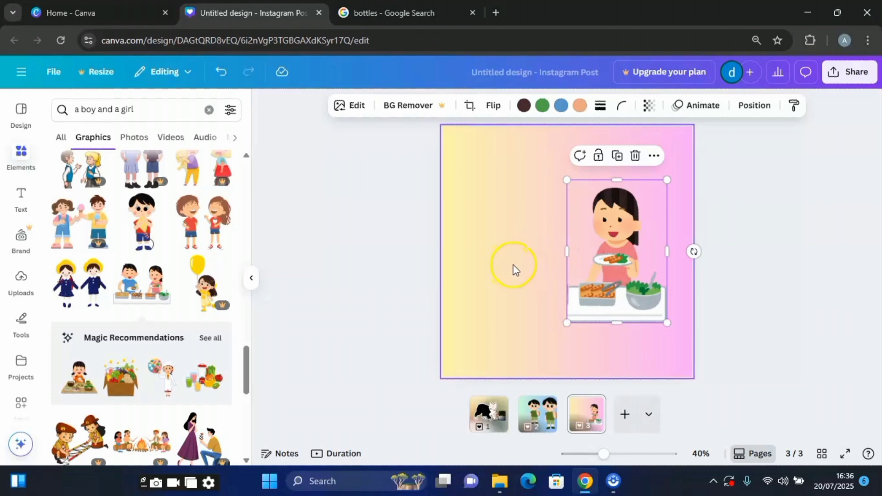
{"action": "left_click", "coordinate": [222, 73]}
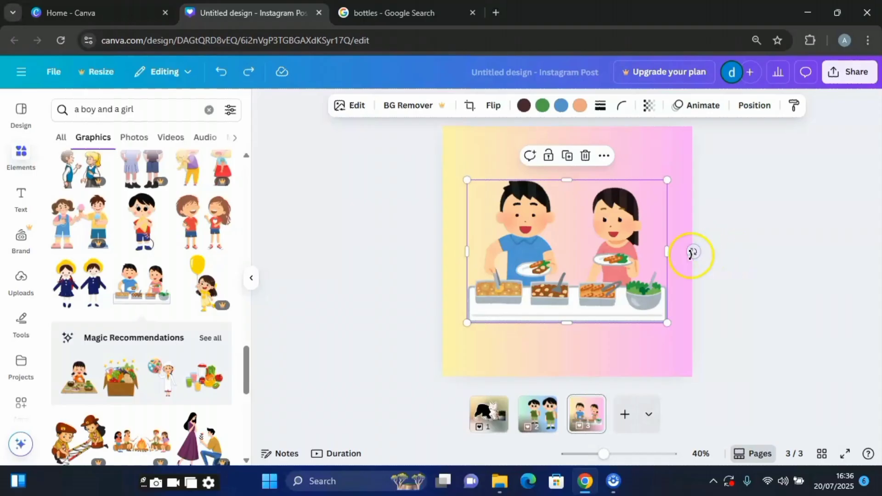
Step: Crop the buffet graphic from its right side and bottom to just the boy above the food trays, and undo both crops
{"action": "left_click_drag", "start_coordinate": [668, 252], "coordinate": [575, 251]}
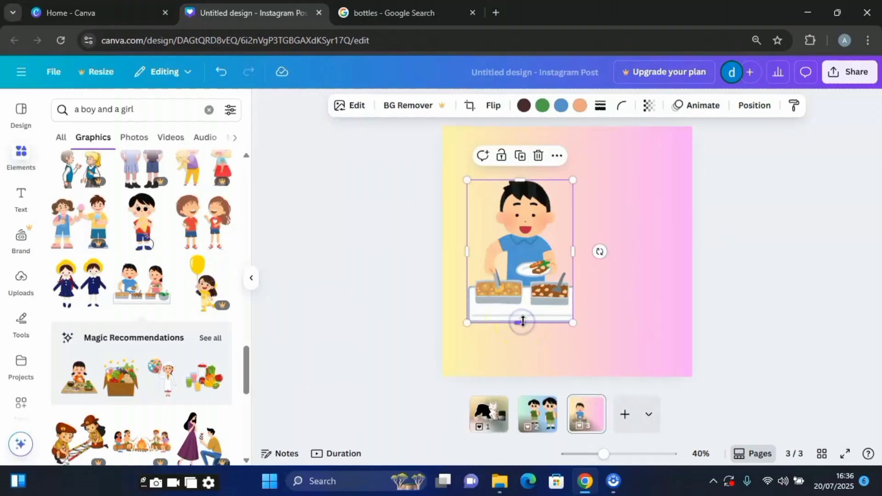
{"action": "left_click_drag", "start_coordinate": [520, 324], "coordinate": [522, 280]}
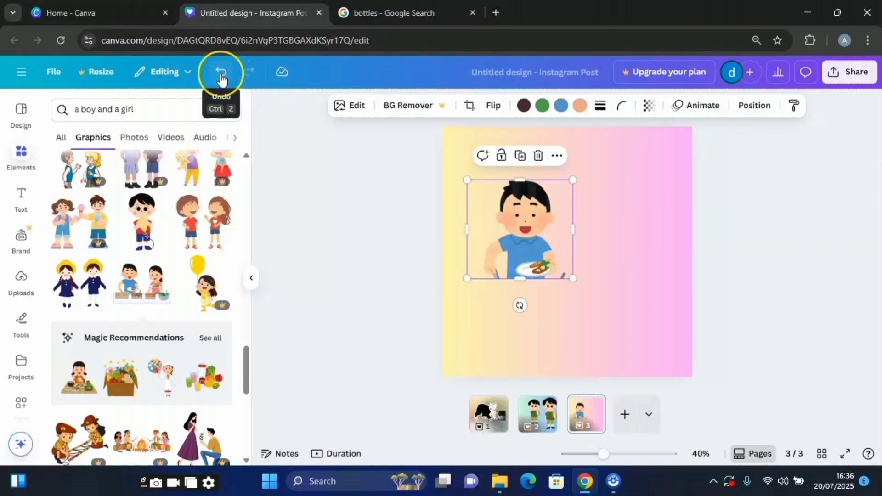
{"action": "left_click", "coordinate": [221, 79]}
{"action": "left_click", "coordinate": [221, 79]}
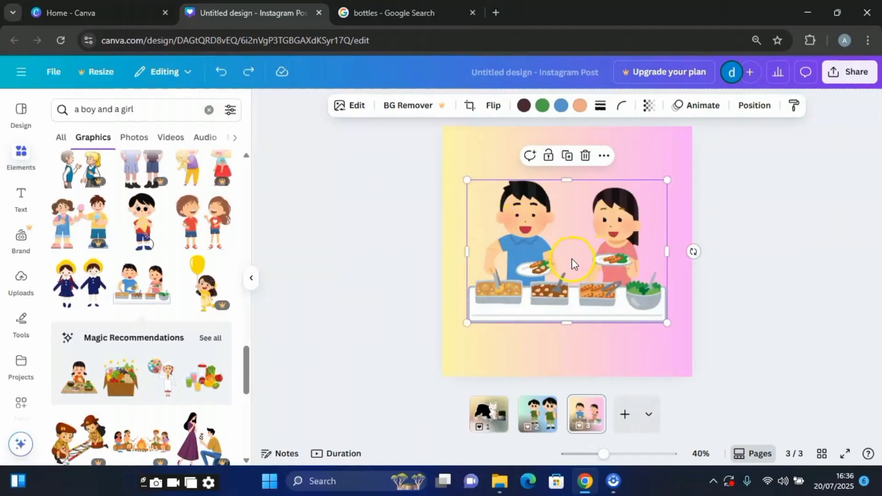
Step: Crop the buffet graphic in Freeform crop mode so that only the girl's half is kept, and apply it
{"action": "double_click", "coordinate": [568, 234]}
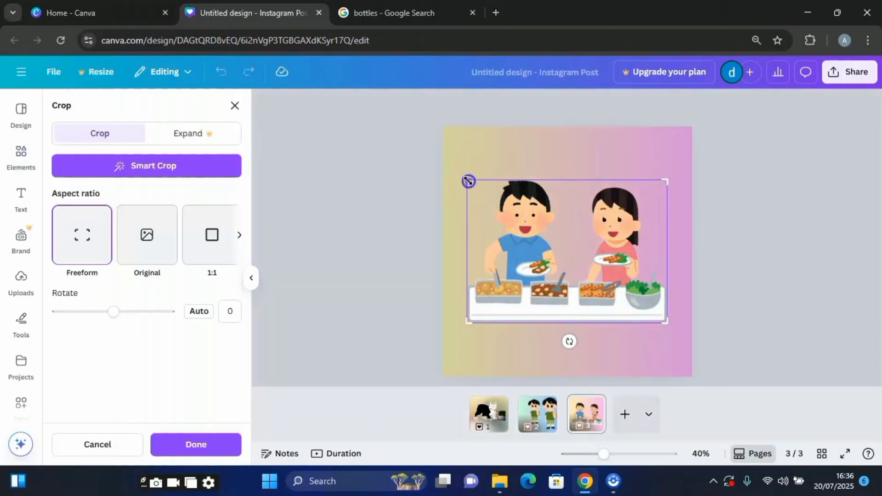
{"action": "left_click_drag", "start_coordinate": [469, 181], "coordinate": [575, 181]}
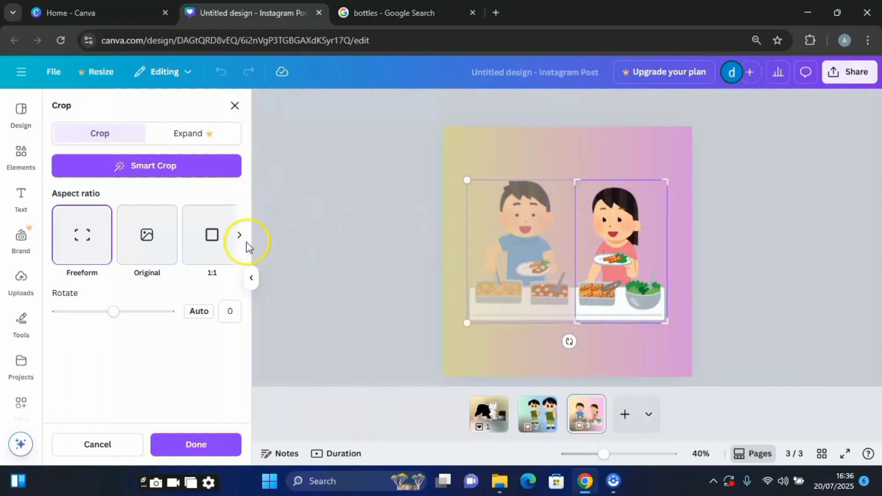
{"action": "left_click", "coordinate": [205, 447]}
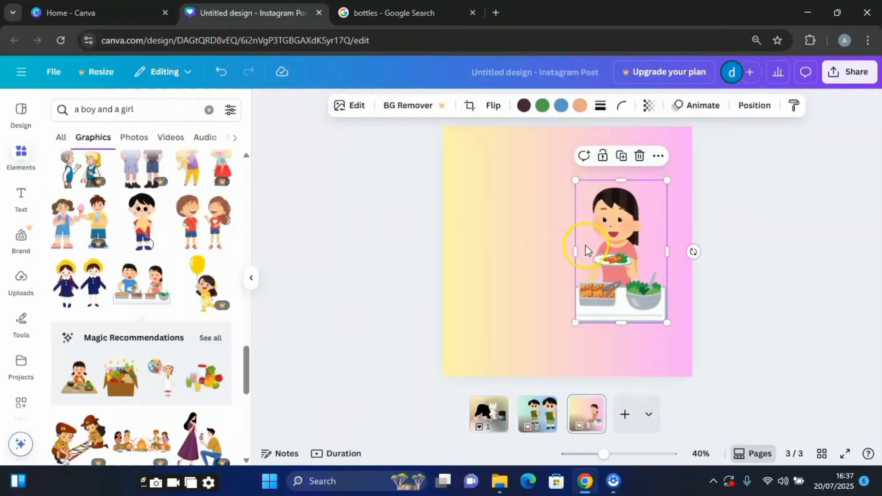
{"action": "left_click", "coordinate": [568, 248]}
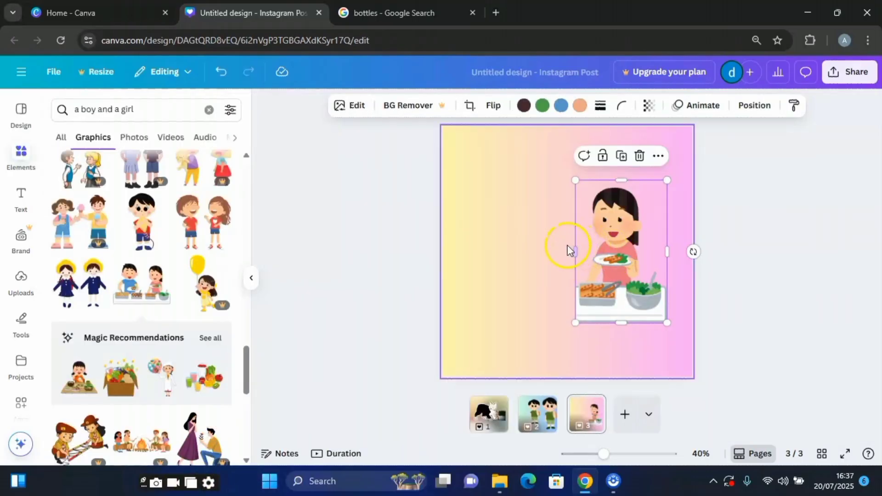
Step: Re-crop the buffet graphic on page 3 in Freeform mode so that only the boy's half is kept, and apply it
{"action": "left_click", "coordinate": [600, 252]}
{"action": "double_click", "coordinate": [600, 252]}
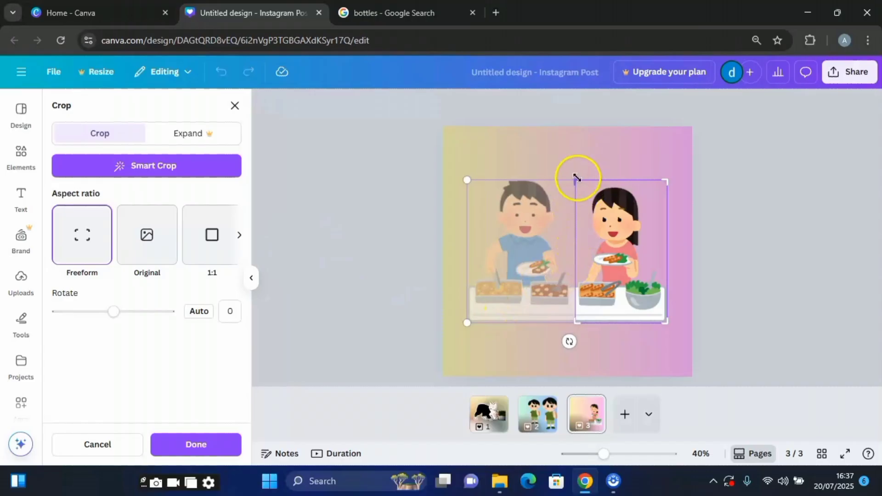
{"action": "left_click_drag", "start_coordinate": [576, 179], "coordinate": [448, 180]}
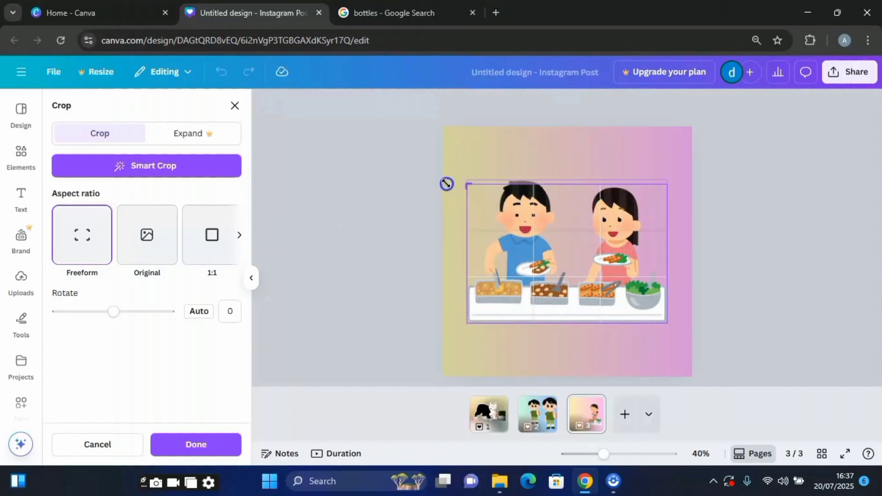
{"action": "left_click_drag", "start_coordinate": [667, 322], "coordinate": [574, 324]}
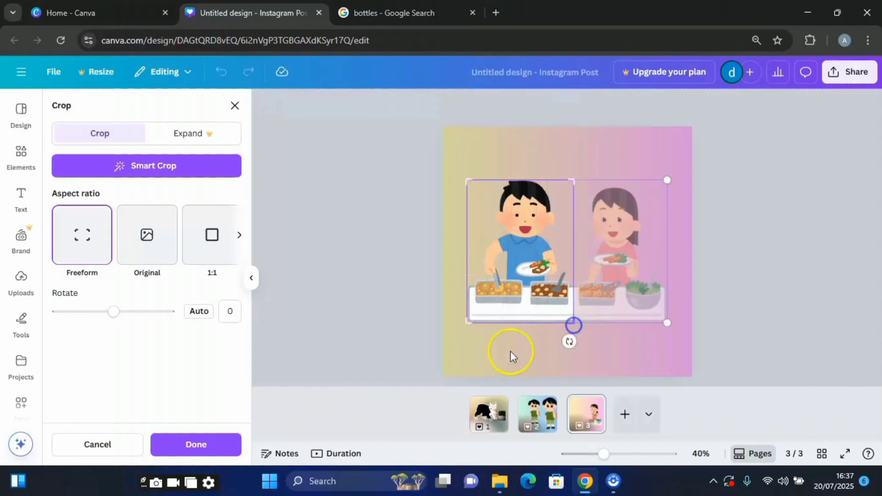
{"action": "left_click", "coordinate": [226, 443]}
{"action": "left_click", "coordinate": [592, 268]}
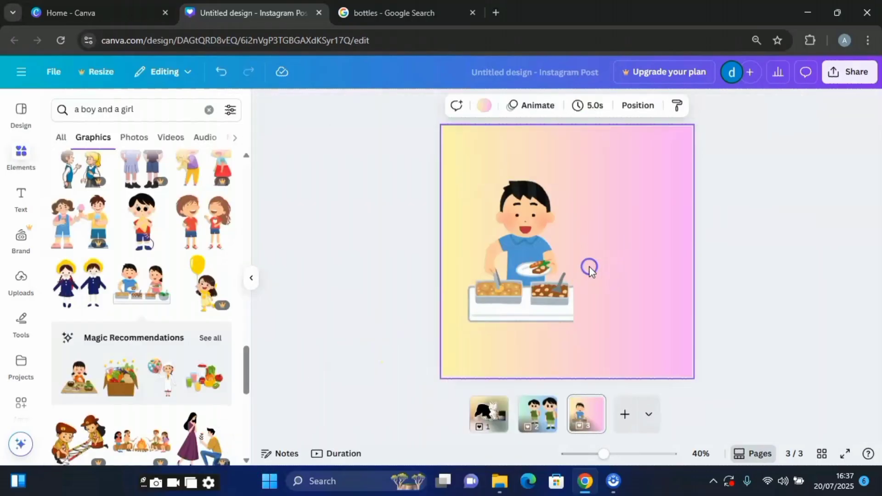
Step: Reopen the buffet graphic's crop, widen the frame to include both children, and rotate the image inside it to -86.9 degrees
{"action": "double_click", "coordinate": [548, 267]}
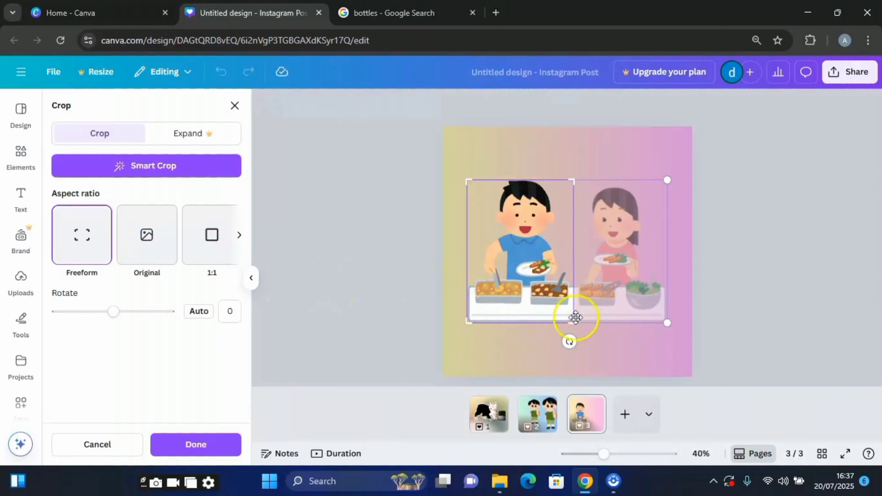
{"action": "left_click_drag", "start_coordinate": [574, 323], "coordinate": [664, 316]}
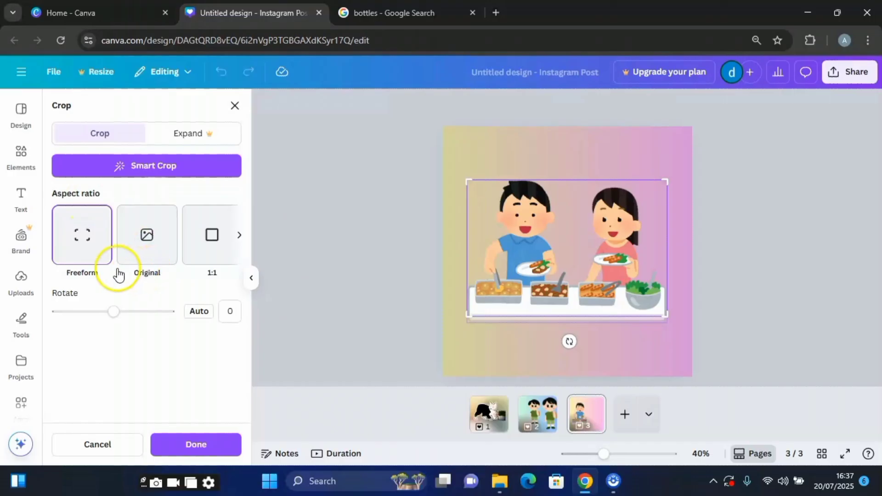
{"action": "left_click", "coordinate": [239, 237]}
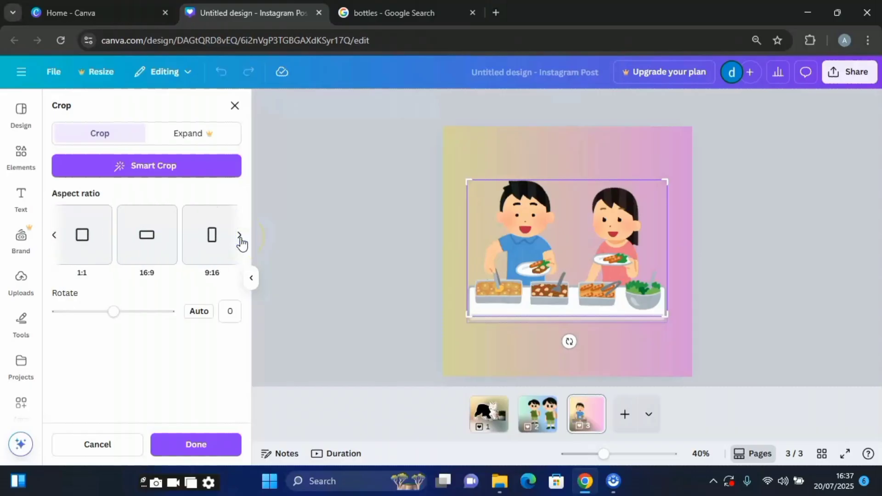
{"action": "left_click", "coordinate": [239, 236]}
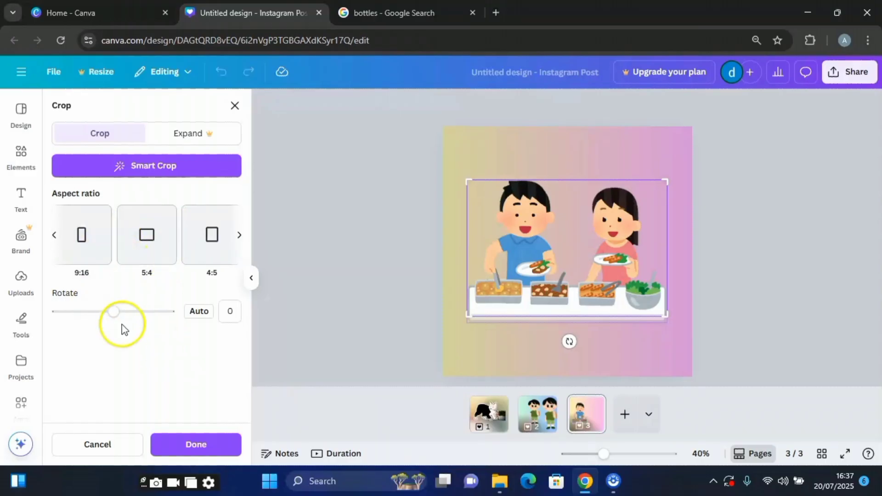
{"action": "left_click_drag", "start_coordinate": [112, 312], "coordinate": [87, 314]}
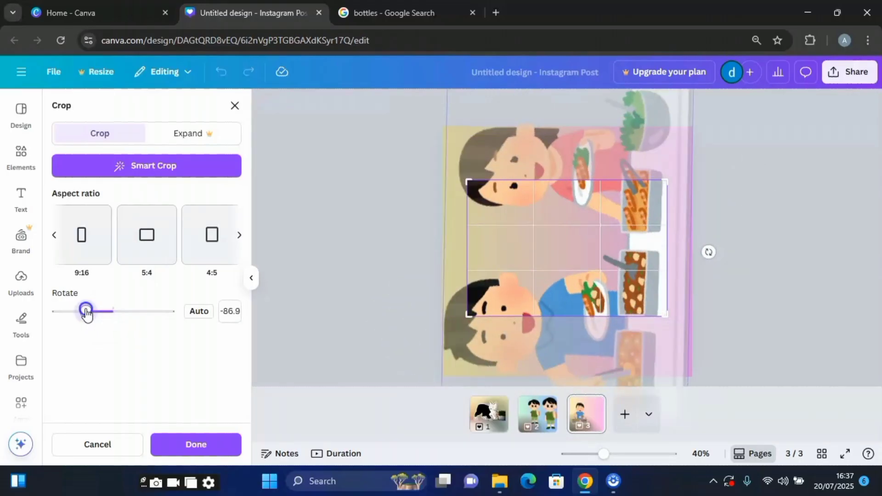
{"action": "left_click_drag", "start_coordinate": [87, 313], "coordinate": [87, 314]}
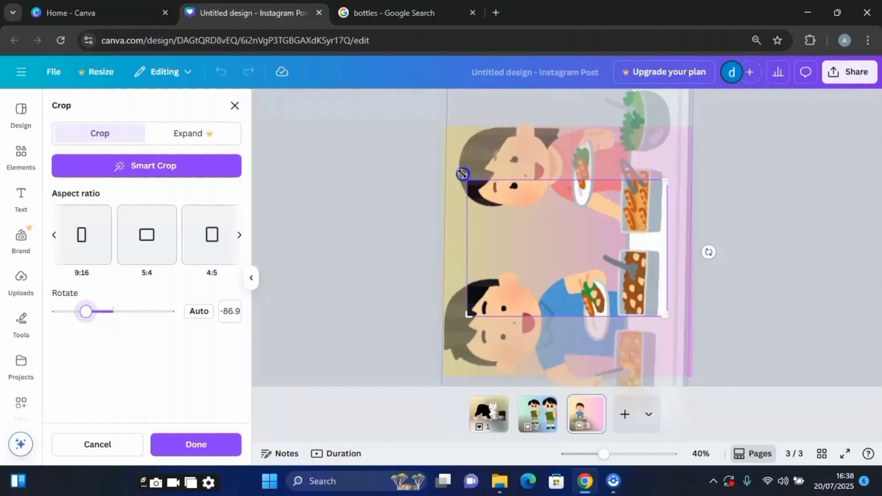
Step: Adjust the crop frame around the rotated graphic to keep only the girl with her food tray and salad bowl, and apply it
{"action": "left_click_drag", "start_coordinate": [467, 173], "coordinate": [445, 124]}
{"action": "left_click_drag", "start_coordinate": [446, 316], "coordinate": [435, 240]}
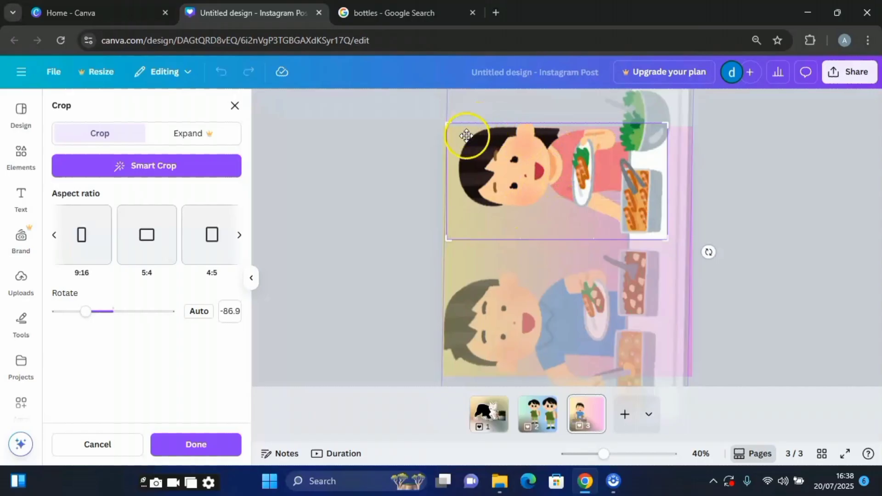
{"action": "left_click_drag", "start_coordinate": [448, 125], "coordinate": [437, 90]}
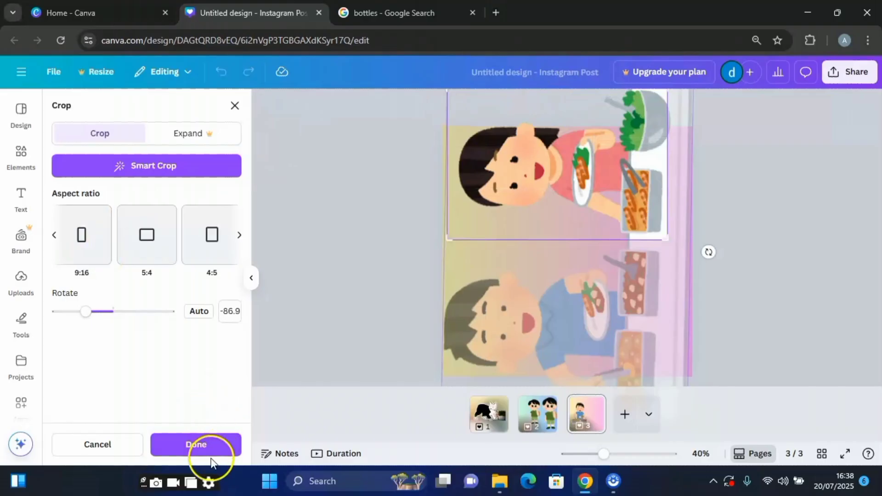
{"action": "left_click", "coordinate": [198, 447]}
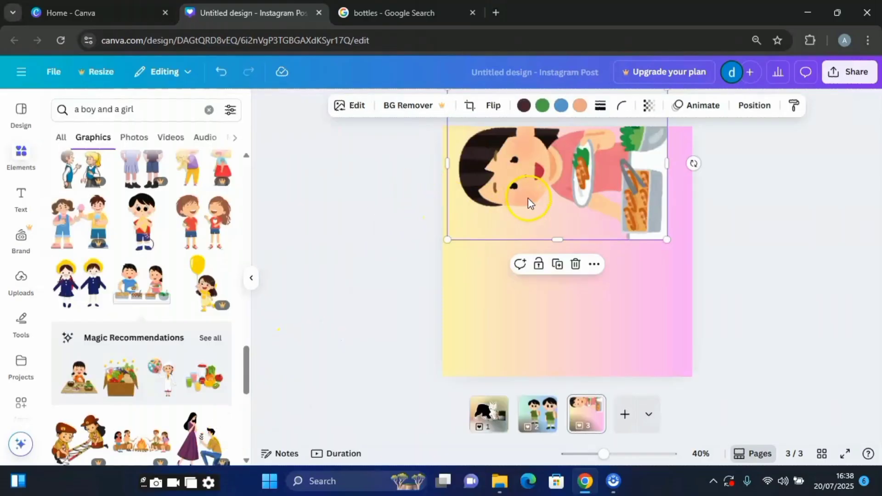
Step: Move the cropped girl graphic to the page's middle, rotate it roughly upright, and undo back to the full buffet graphic
{"action": "left_click_drag", "start_coordinate": [528, 203], "coordinate": [543, 270]}
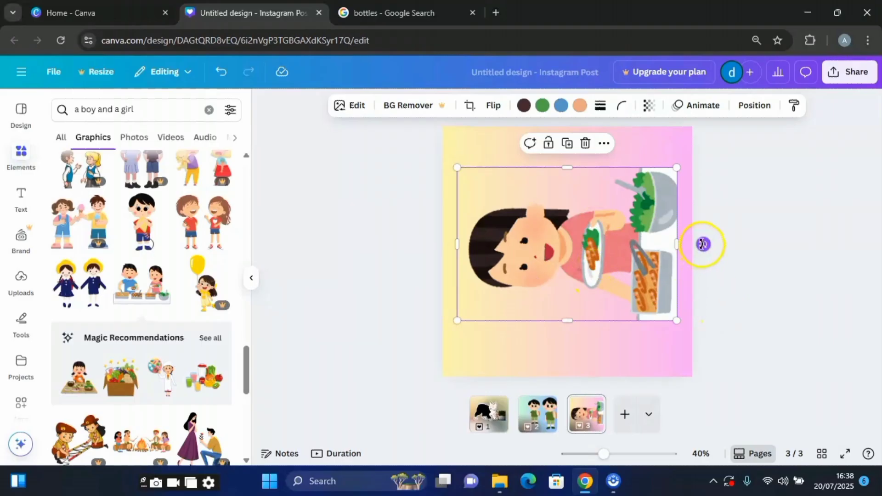
{"action": "left_click_drag", "start_coordinate": [702, 244], "coordinate": [570, 348]}
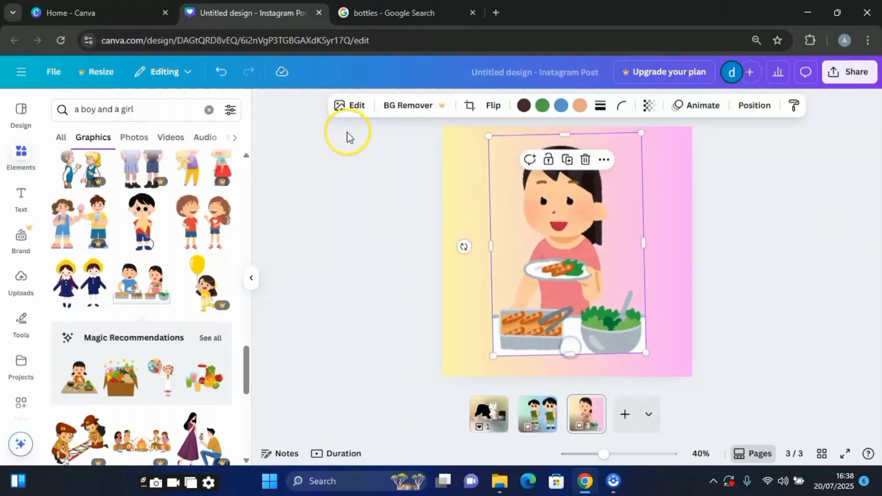
{"action": "left_click", "coordinate": [222, 73]}
{"action": "left_click", "coordinate": [223, 72]}
{"action": "left_click", "coordinate": [223, 73]}
{"action": "left_click", "coordinate": [223, 72]}
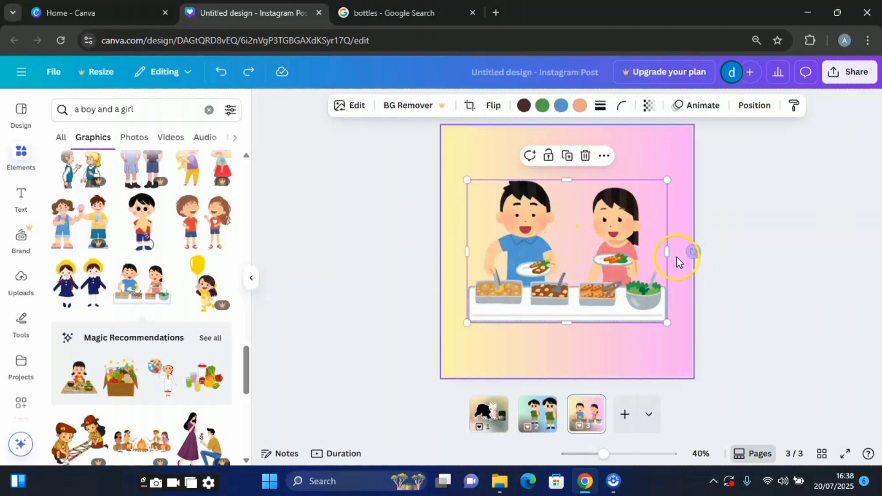
Step: Crop the buffet graphic from the girl's side to just the boy, try rotating it a quarter turn, and deselect it
{"action": "left_click_drag", "start_coordinate": [667, 251], "coordinate": [523, 313]}
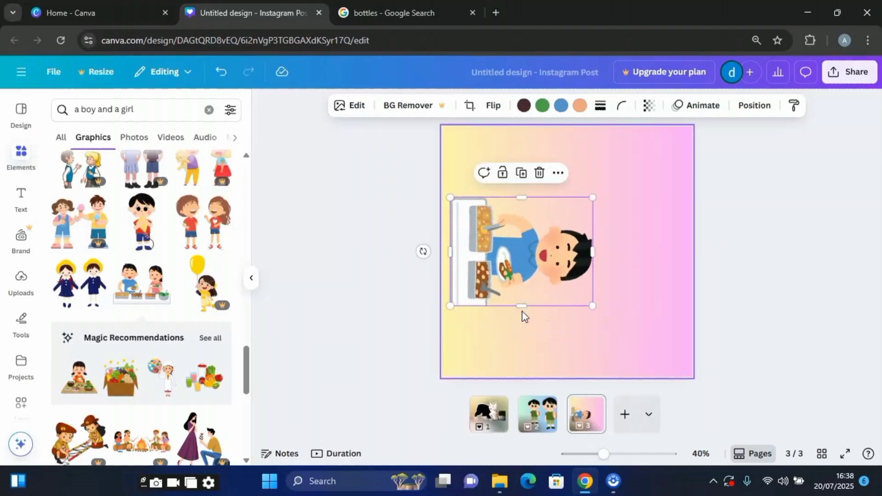
{"action": "left_click", "coordinate": [401, 251]}
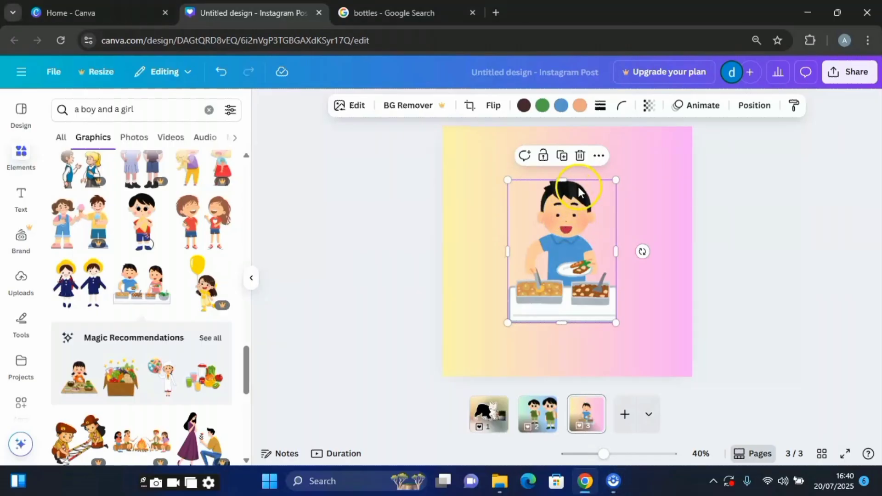
Step: Create a custom animation for the boy graphic by tracing a movement path to the right, down and back left
{"action": "left_click", "coordinate": [694, 109]}
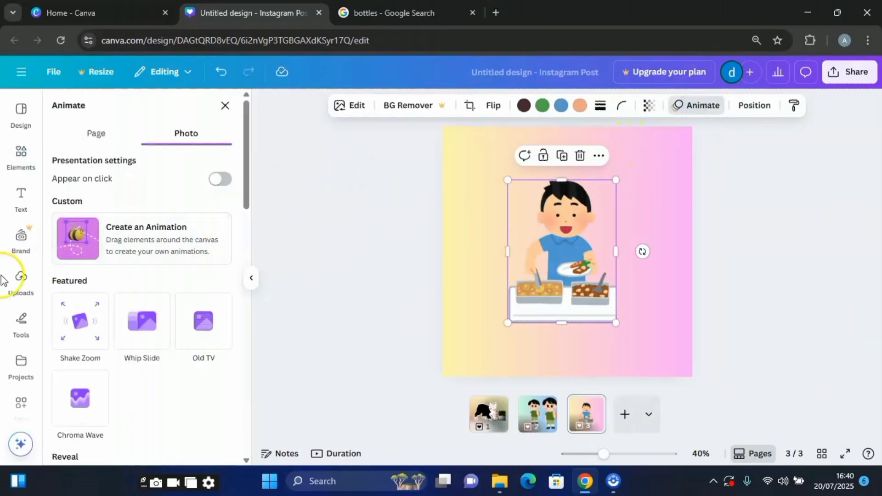
{"action": "left_click", "coordinate": [136, 239]}
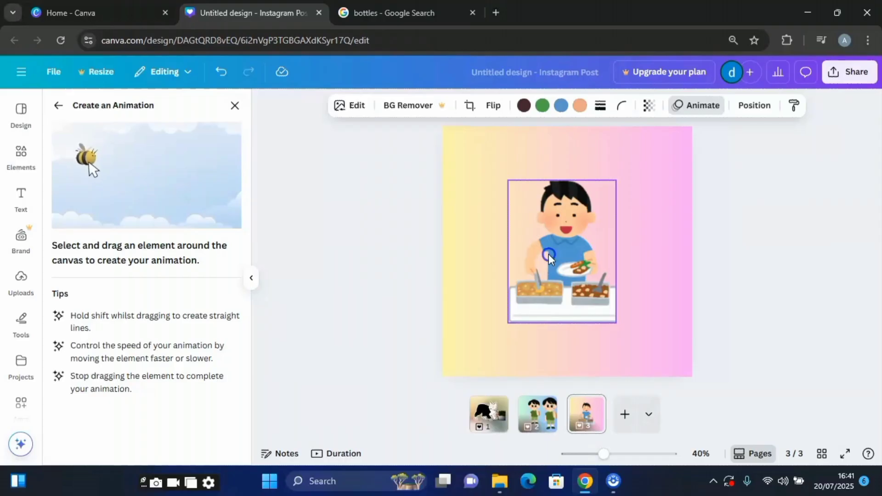
{"action": "mouse_move", "coordinate": [550, 254]}
{"action": "left_mouse_down"}
{"action": "mouse_move", "coordinate": [631, 259]}
{"action": "mouse_move", "coordinate": [644, 327]}
{"action": "mouse_move", "coordinate": [524, 319]}
{"action": "left_mouse_up"}
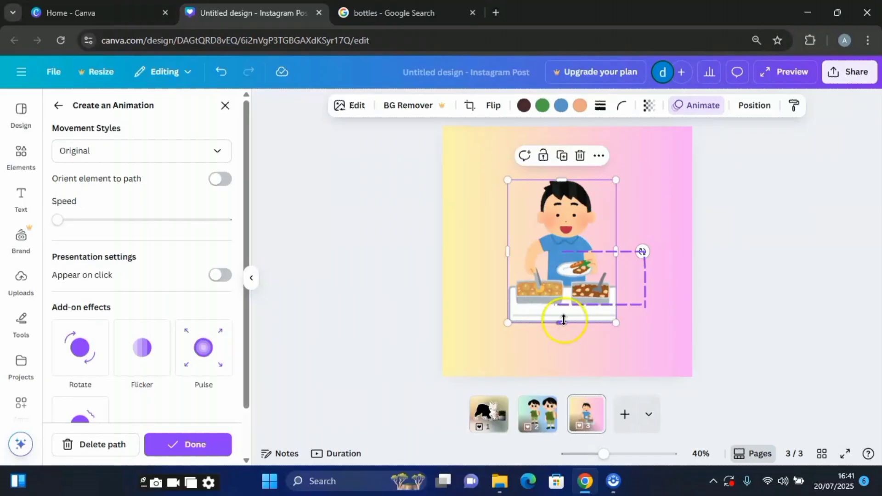
Step: Set the custom animation's movement style to Steady, raise its speed slightly, and finish the animation
{"action": "left_click", "coordinate": [218, 156]}
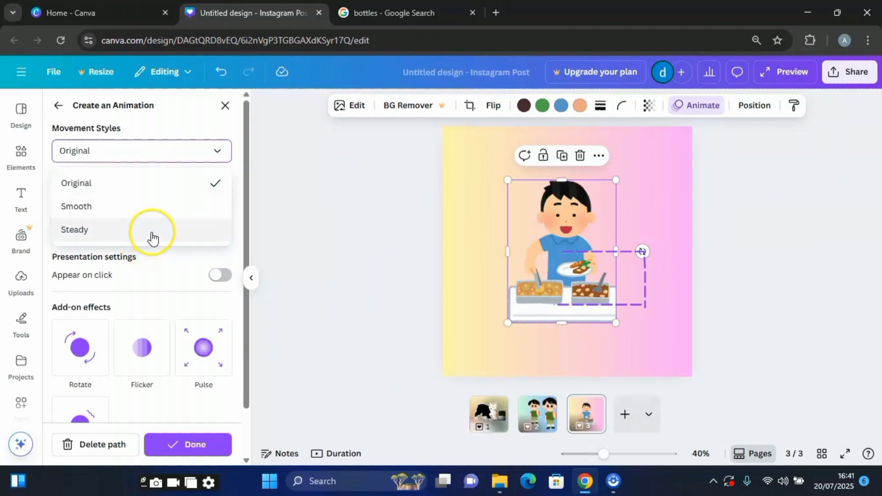
{"action": "left_click", "coordinate": [153, 236]}
{"action": "left_click", "coordinate": [58, 221]}
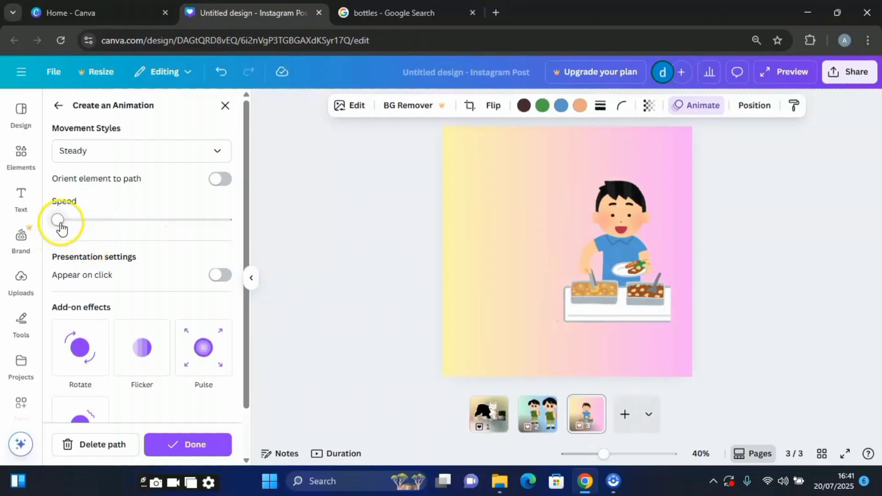
{"action": "mouse_move", "coordinate": [60, 225]}
{"action": "left_mouse_down"}
{"action": "mouse_move", "coordinate": [174, 226]}
{"action": "mouse_move", "coordinate": [71, 221]}
{"action": "left_mouse_up"}
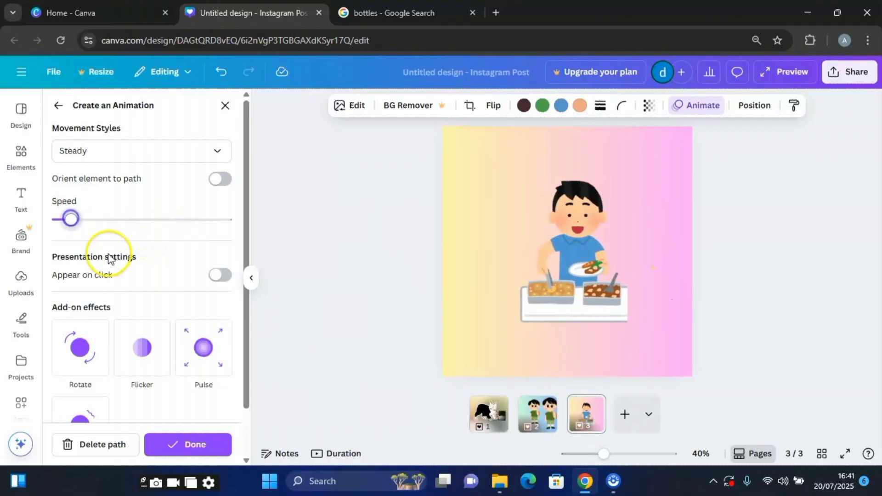
{"action": "left_click", "coordinate": [198, 445]}
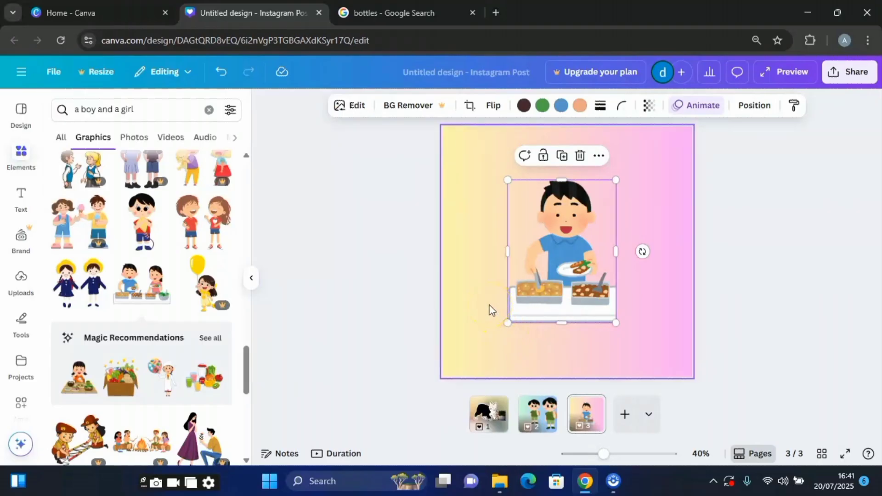
Step: Reopen the boy graphic's custom animation settings, delete its movement path, and leave the animation editor
{"action": "left_click", "coordinate": [697, 108]}
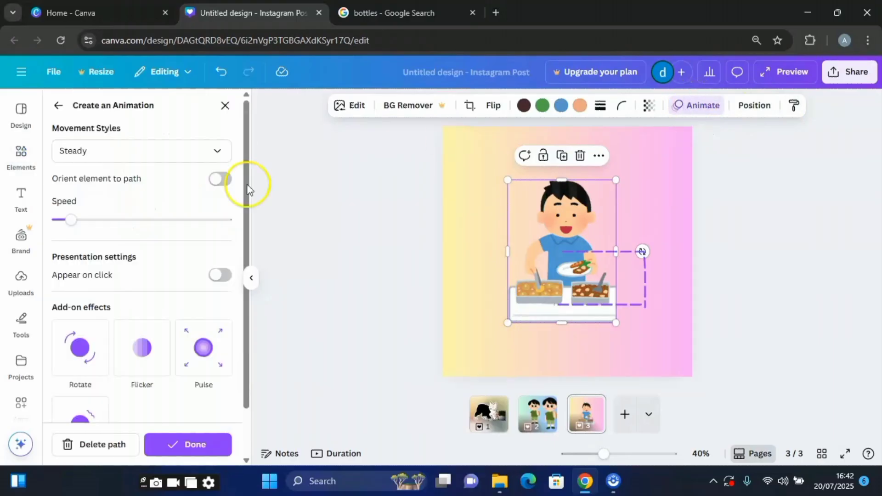
{"action": "scroll", "coordinate": [122, 406], "scroll_direction": "down", "scroll_amount": 1}
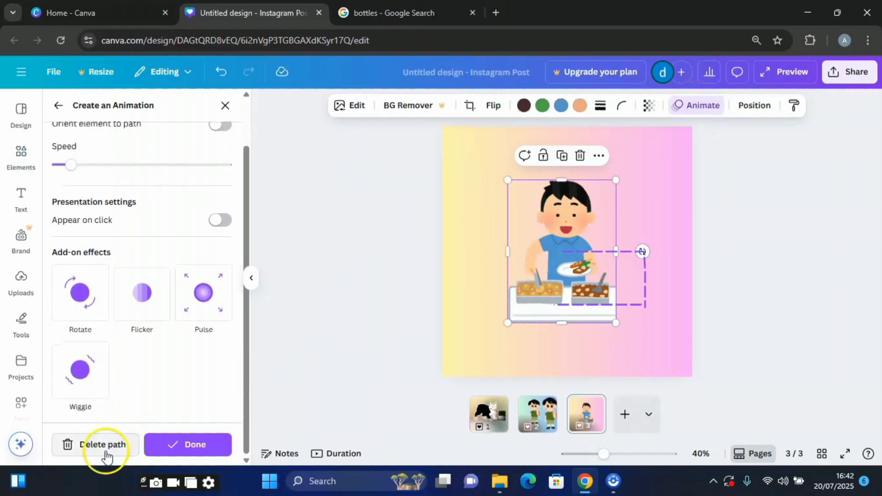
{"action": "left_click", "coordinate": [115, 450]}
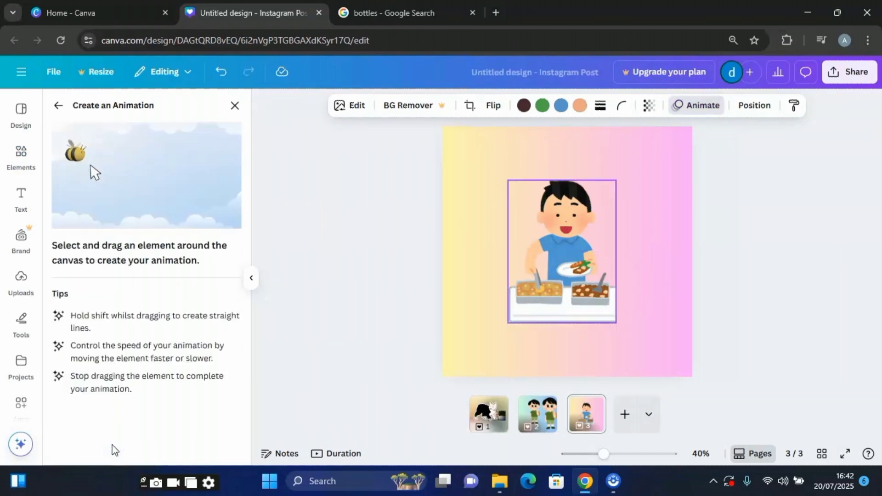
{"action": "left_click", "coordinate": [315, 182]}
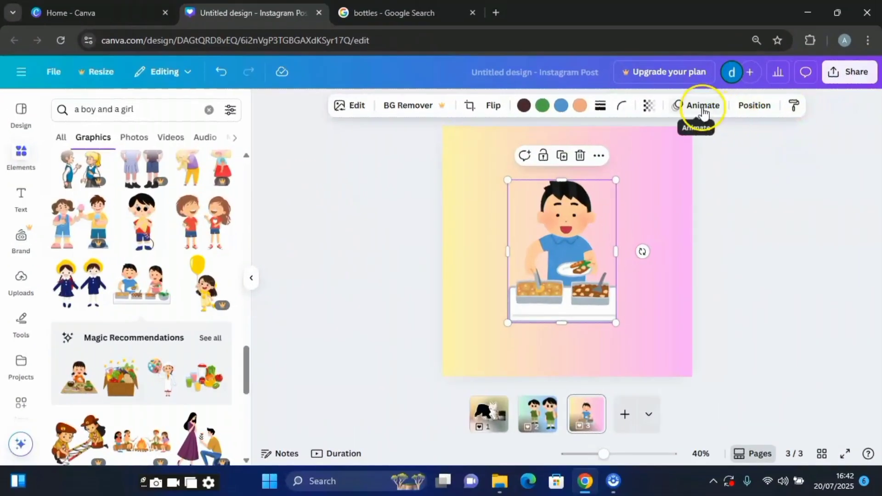
Step: Preview the Shake Zoom, Whip Slide and Chroma Wave photo animations on the boy graphic
{"action": "left_click", "coordinate": [702, 109]}
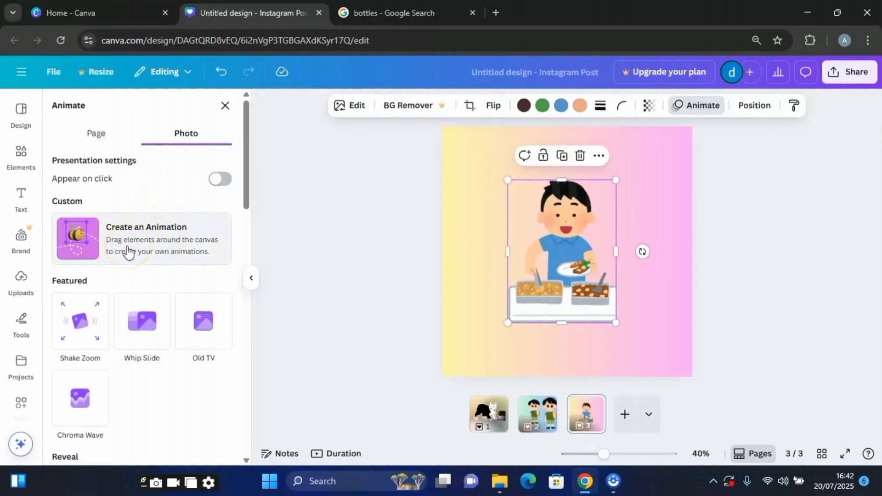
{"action": "scroll", "coordinate": [136, 283], "scroll_direction": "down", "scroll_amount": 3}
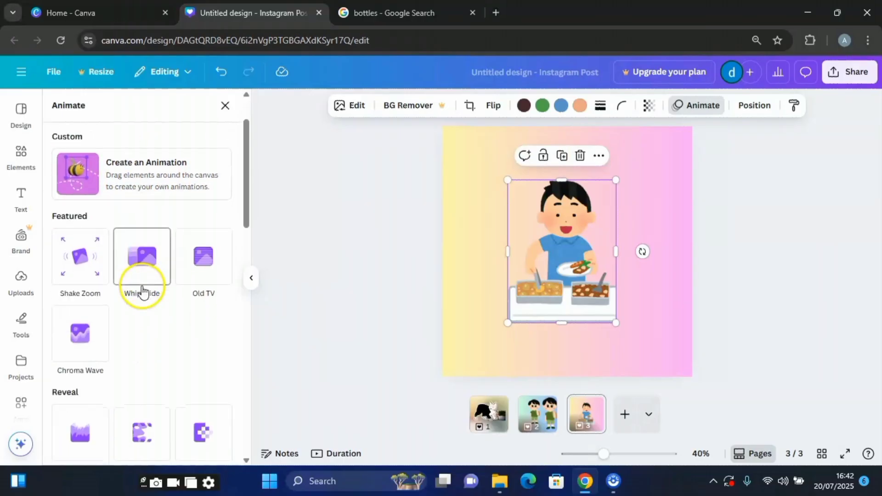
{"action": "left_click", "coordinate": [85, 204]}
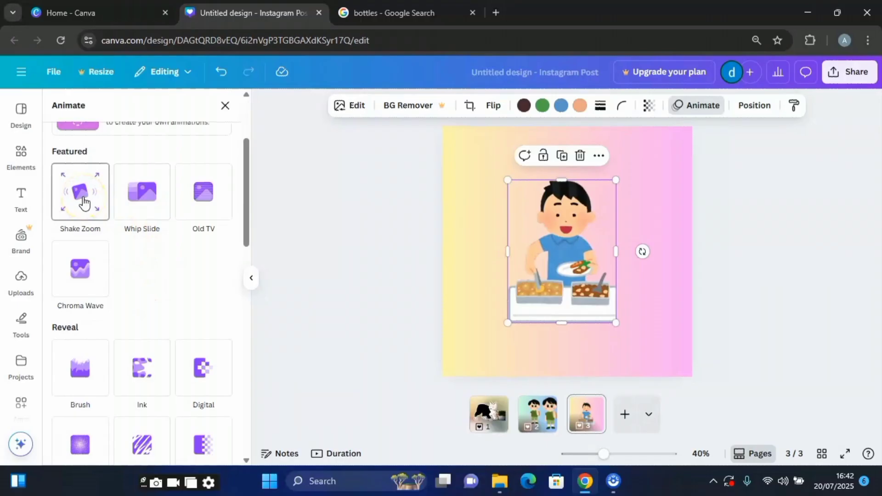
{"action": "left_click", "coordinate": [149, 207]}
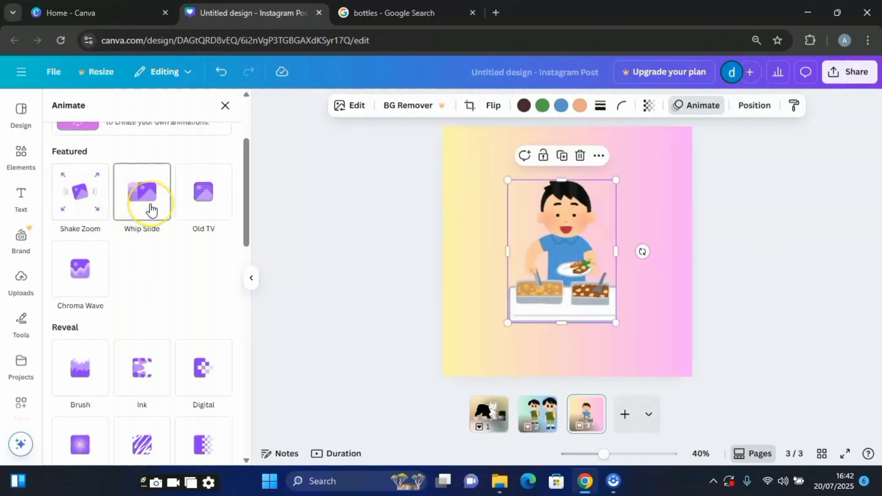
{"action": "left_click", "coordinate": [147, 204]}
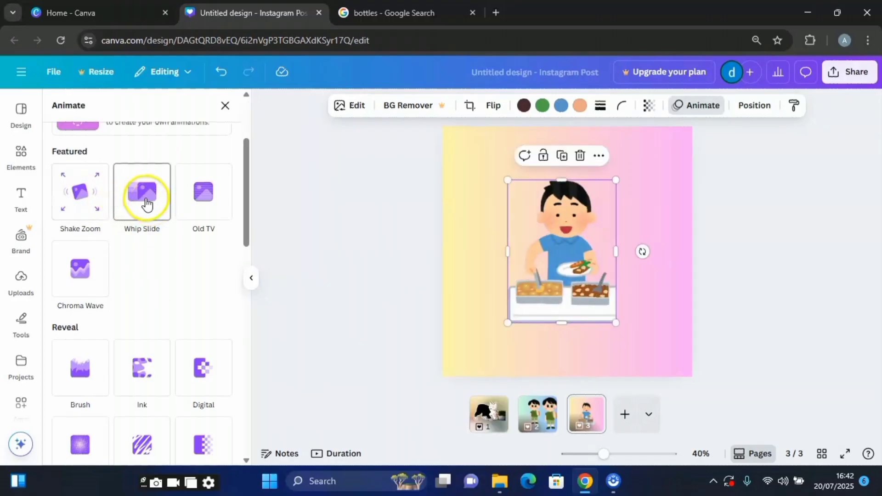
{"action": "left_click", "coordinate": [78, 298]}
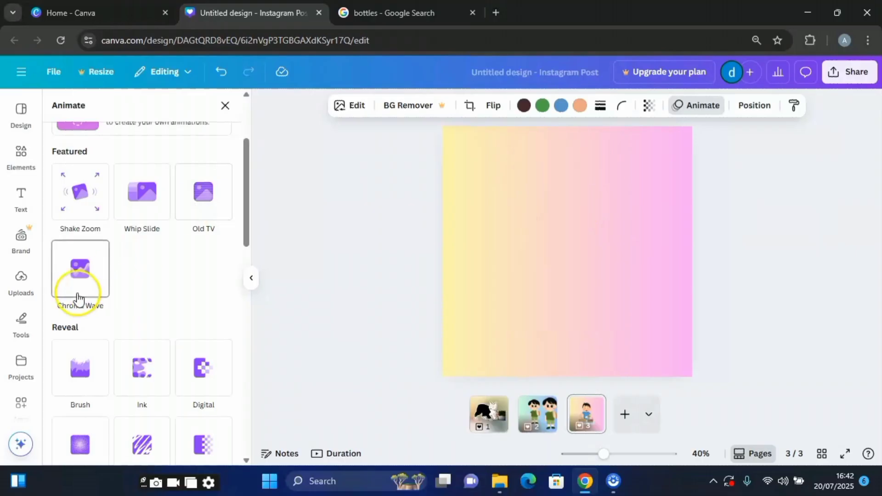
Step: Preview the Brush, Ink, Digital, Gradient and Sketch reveal animations on the boy graphic
{"action": "scroll", "coordinate": [110, 363], "scroll_direction": "down", "scroll_amount": 2}
{"action": "left_click", "coordinate": [89, 309]}
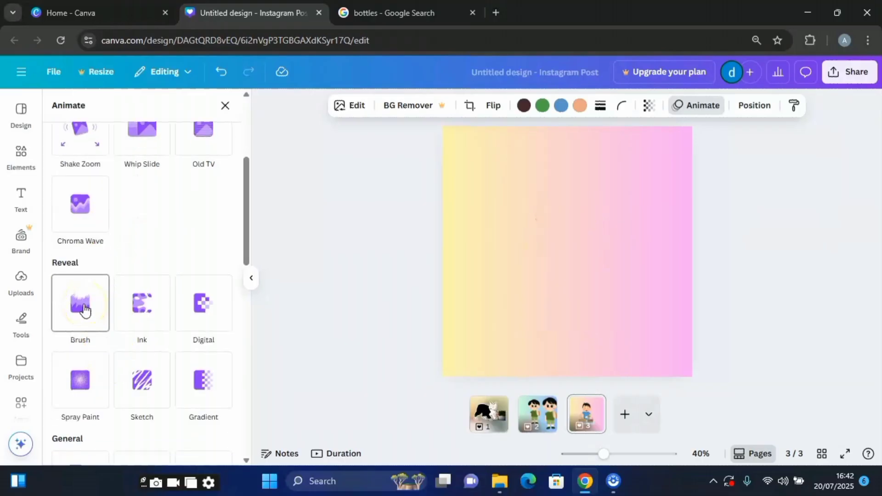
{"action": "left_click", "coordinate": [151, 315]}
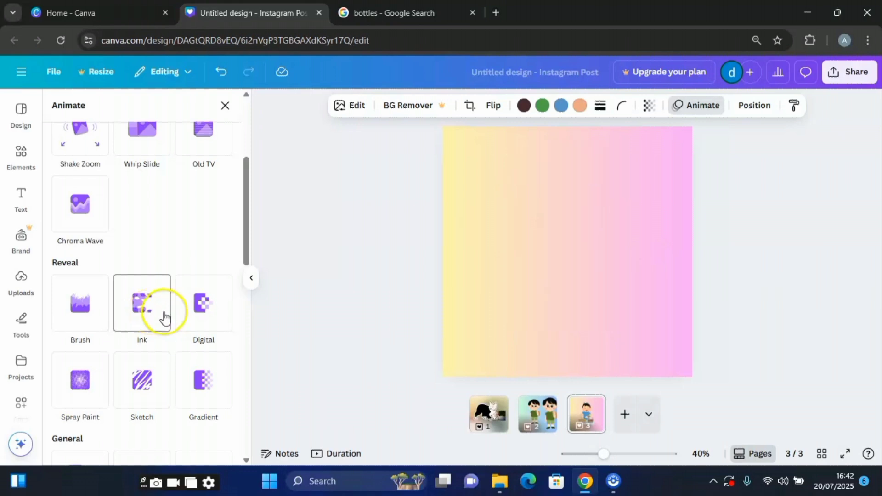
{"action": "left_click", "coordinate": [198, 317]}
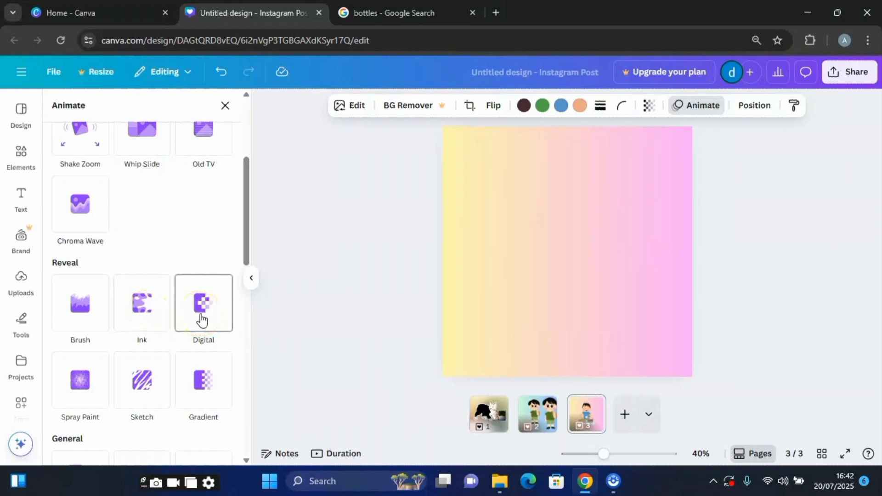
{"action": "scroll", "coordinate": [200, 321], "scroll_direction": "down", "scroll_amount": 3}
{"action": "left_click", "coordinate": [206, 253]}
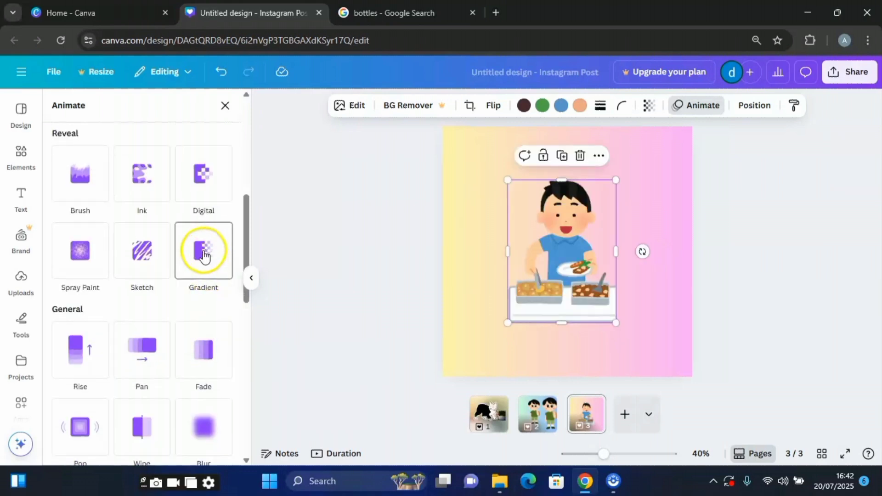
{"action": "left_click", "coordinate": [144, 250]}
Step: Preview the Pop, Wipe and Blur general animations on the boy graphic
{"action": "scroll", "coordinate": [138, 295], "scroll_direction": "down", "scroll_amount": 3}
{"action": "left_click", "coordinate": [140, 311]}
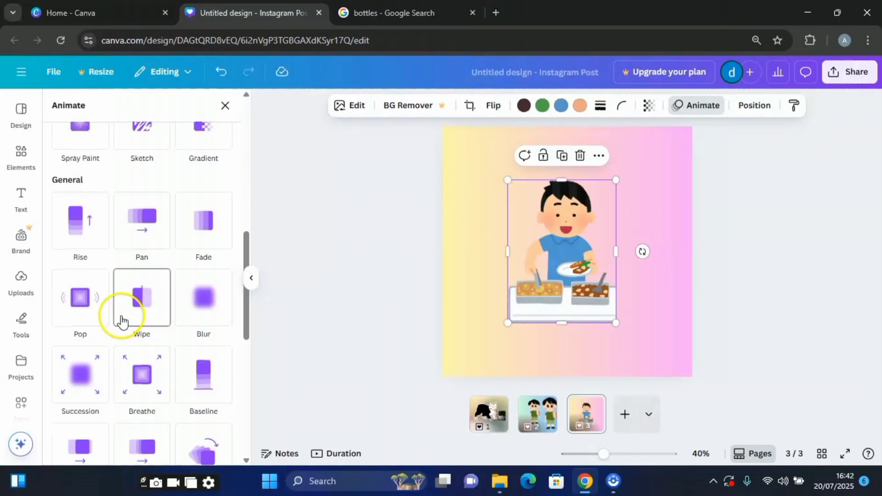
{"action": "left_click", "coordinate": [83, 305]}
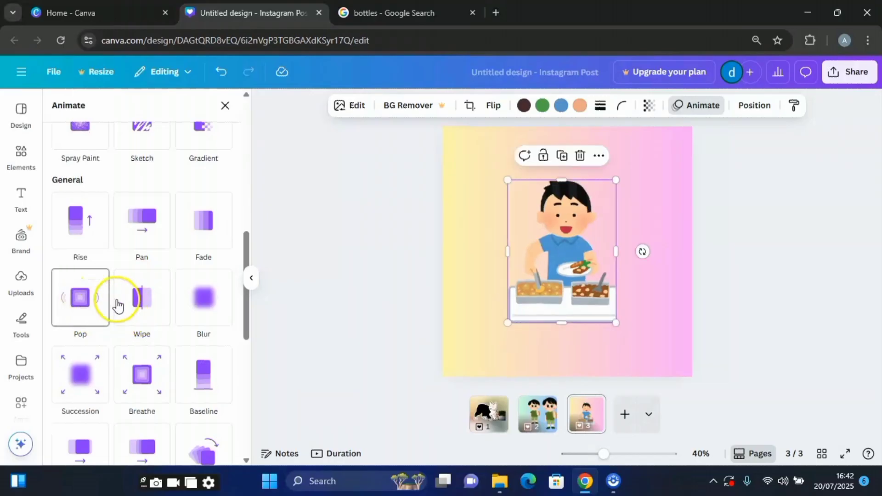
{"action": "left_click", "coordinate": [143, 299]}
{"action": "left_click", "coordinate": [201, 304]}
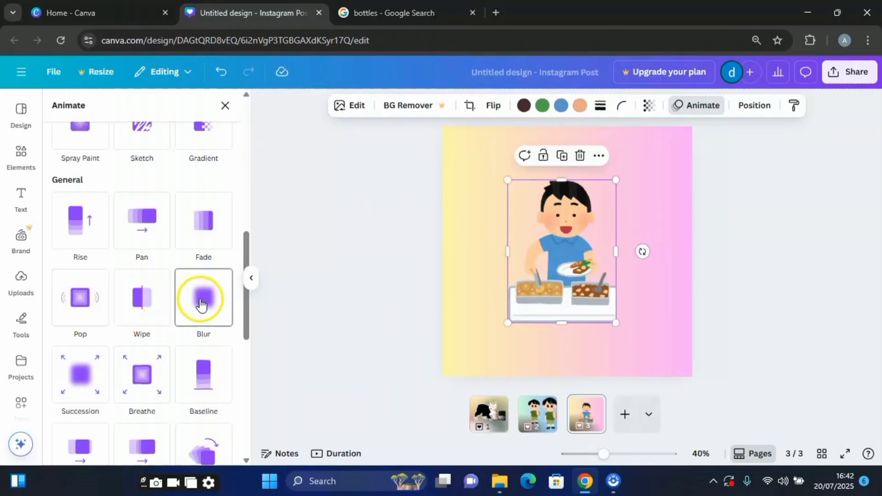
Step: Preview the Rotate, Flicker, Pulse and Wiggle add-on effects on the boy graphic
{"action": "scroll", "coordinate": [138, 322], "scroll_direction": "down", "scroll_amount": 10}
{"action": "left_click", "coordinate": [80, 334]}
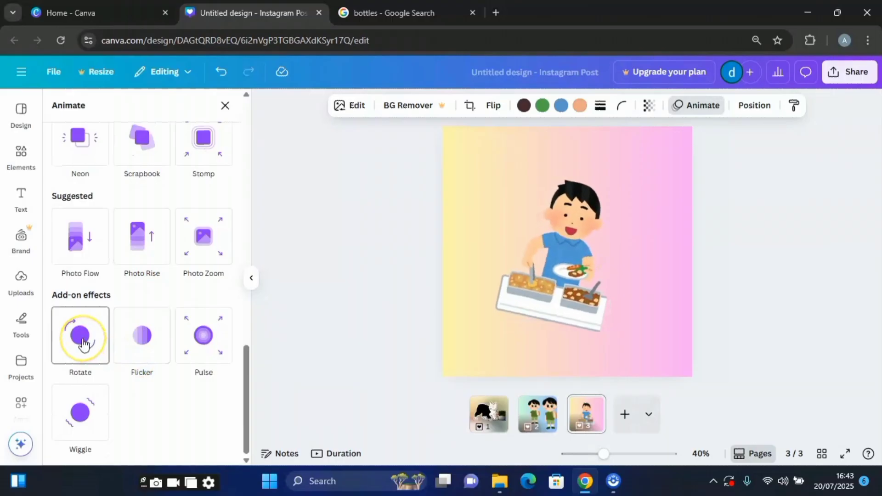
{"action": "left_click", "coordinate": [152, 349]}
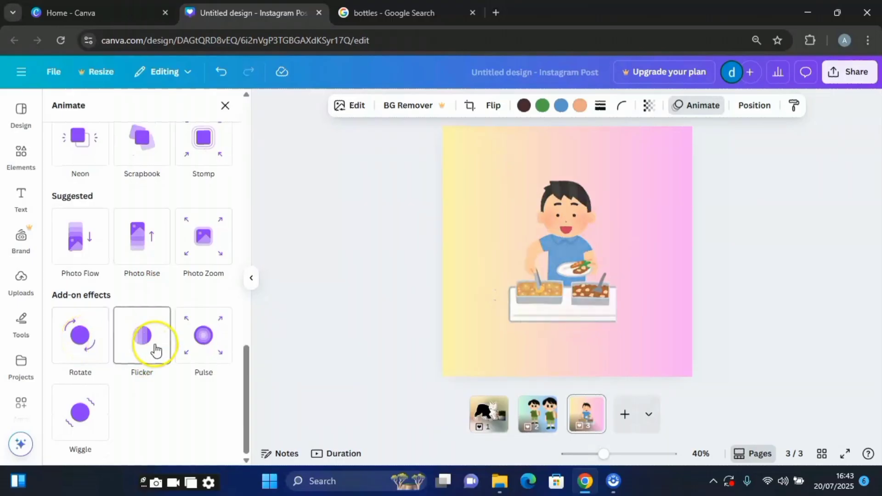
{"action": "left_click", "coordinate": [204, 346]}
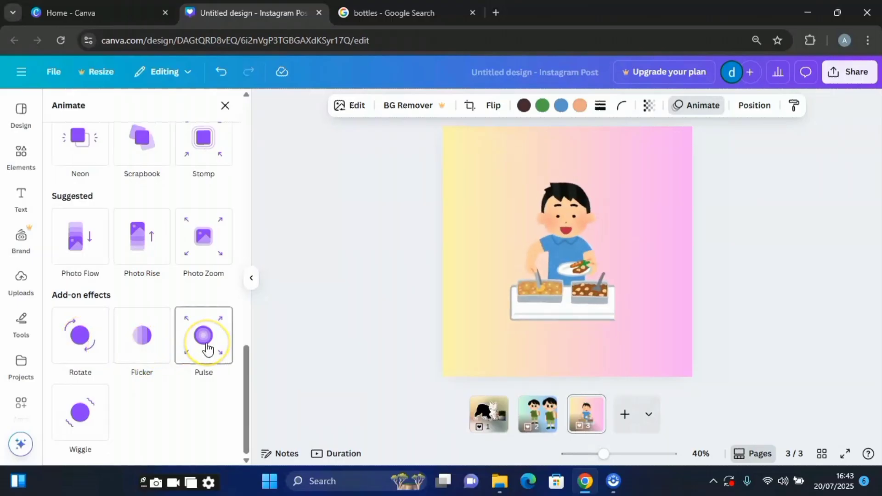
{"action": "left_click", "coordinate": [141, 350]}
{"action": "left_click", "coordinate": [92, 400]}
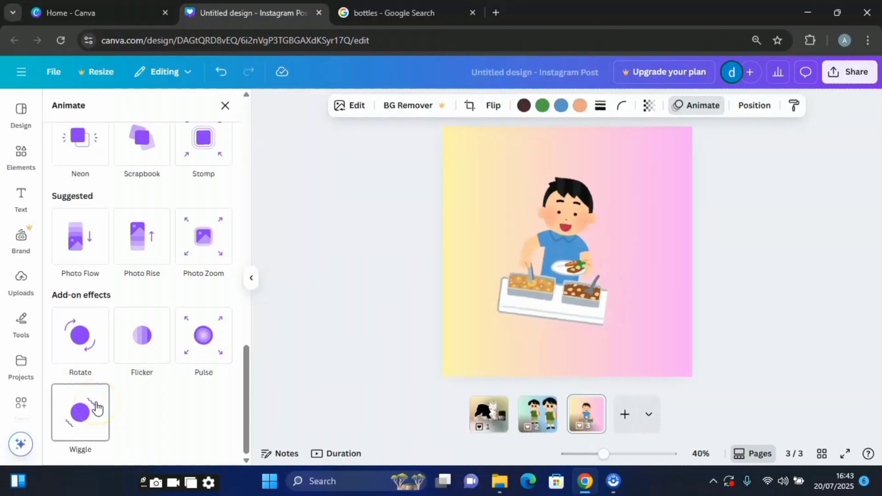
{"action": "left_click", "coordinate": [301, 303]}
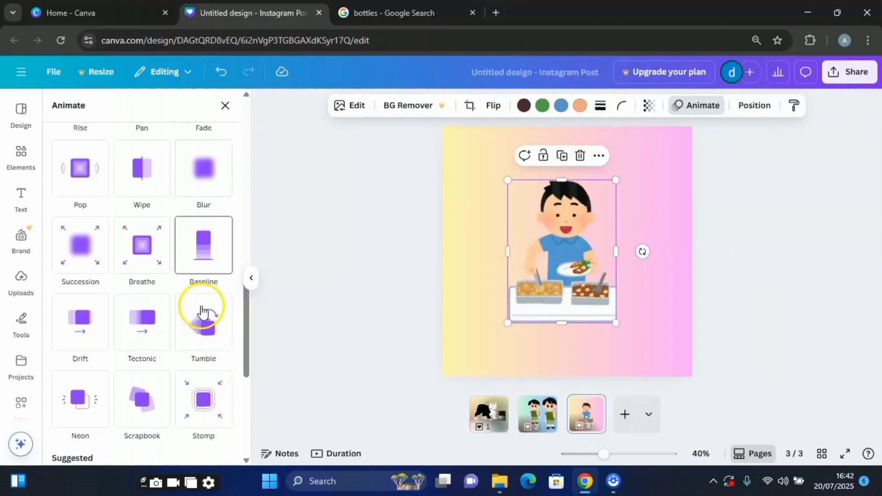
Step: Preview the Tumble, Tectonic and Photo Rise animations and the Flicker effect on the boy graphic
{"action": "left_click", "coordinate": [206, 329]}
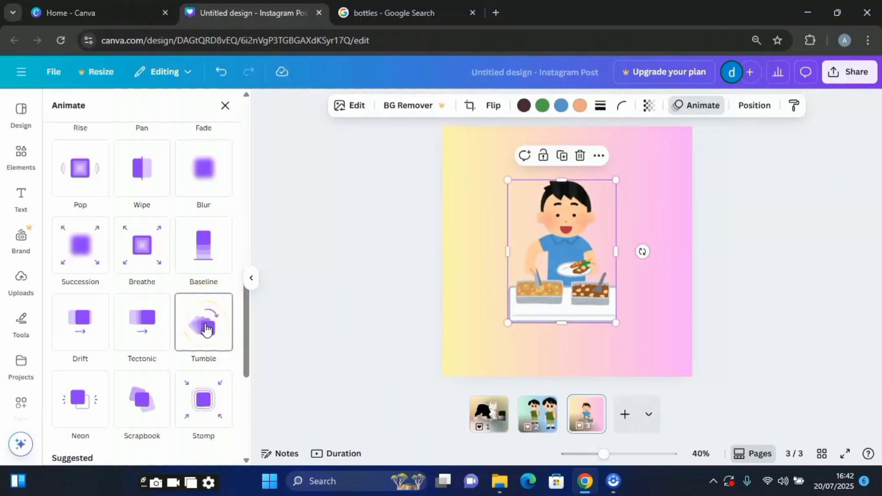
{"action": "left_click", "coordinate": [146, 328]}
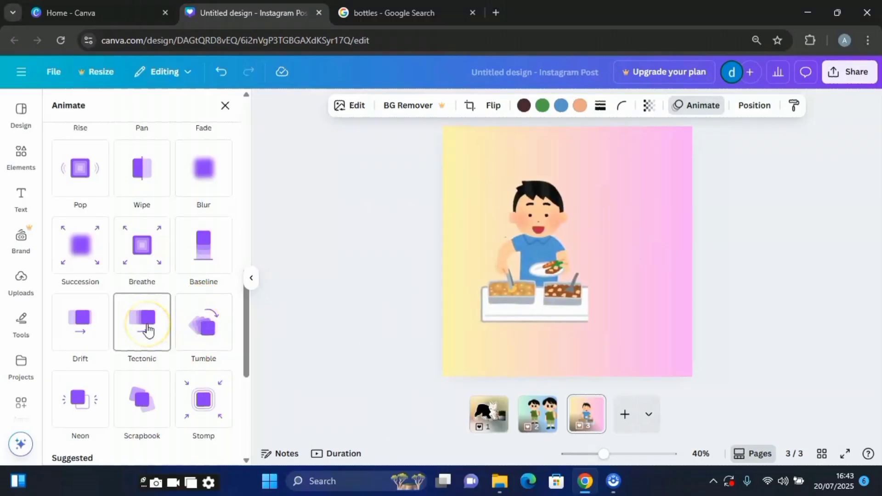
{"action": "scroll", "coordinate": [146, 332], "scroll_direction": "down", "scroll_amount": 4}
{"action": "left_click", "coordinate": [144, 326]}
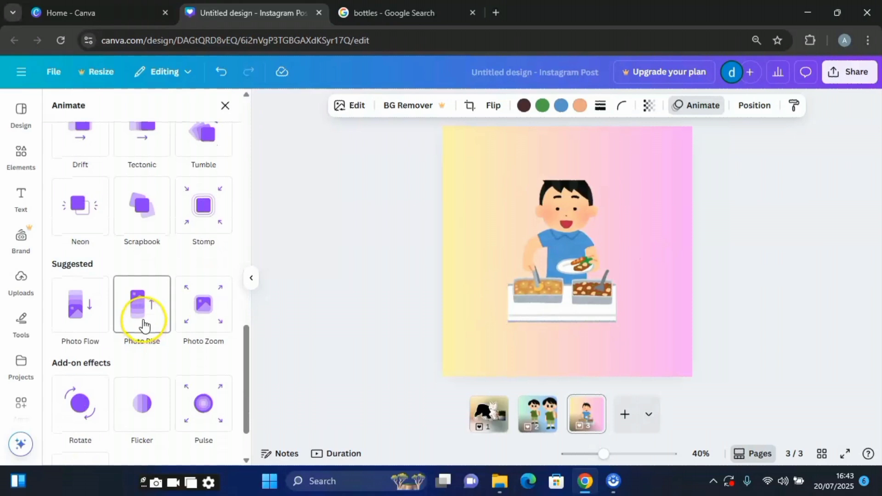
{"action": "scroll", "coordinate": [143, 326], "scroll_direction": "down", "scroll_amount": 2}
{"action": "left_click", "coordinate": [142, 325]}
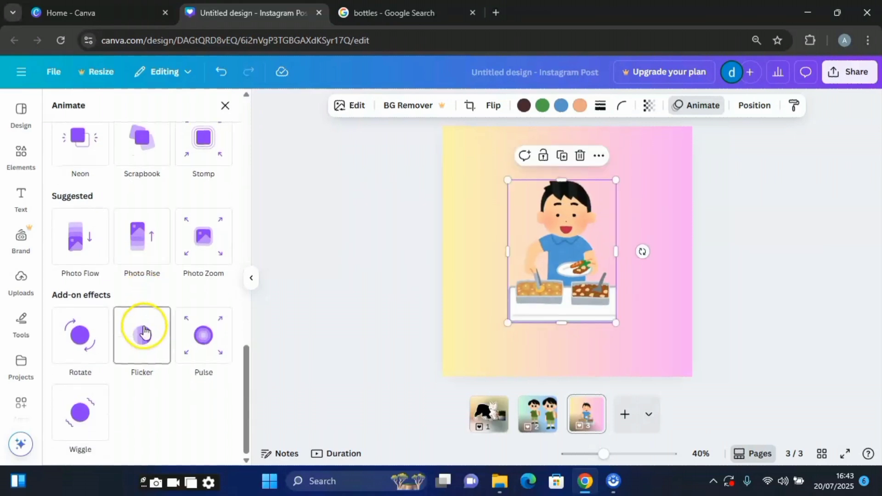
{"action": "left_click", "coordinate": [475, 250]}
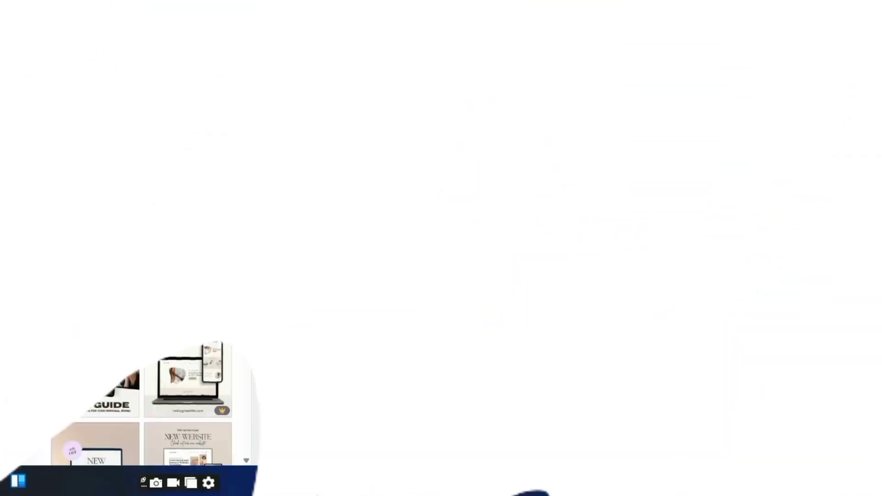
Step: Move the laptop mockup up beside the monitor's left edge and the phone mockup left onto the monitor's lower-right corner
{"action": "left_click", "coordinate": [317, 328]}
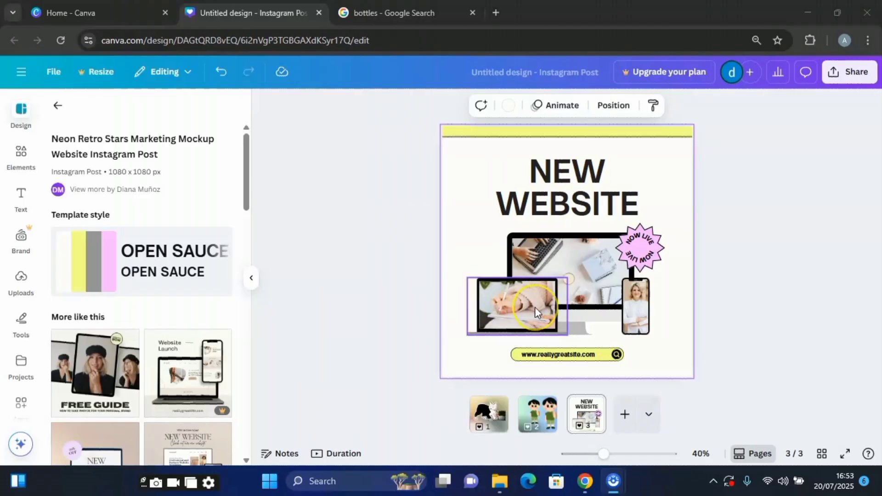
{"action": "left_click_drag", "start_coordinate": [535, 309], "coordinate": [524, 271]}
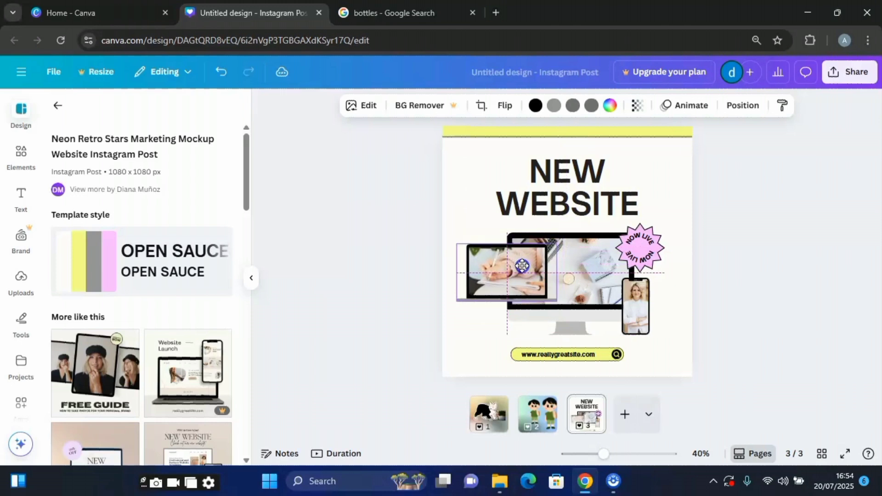
{"action": "left_click_drag", "start_coordinate": [642, 312], "coordinate": [611, 302]}
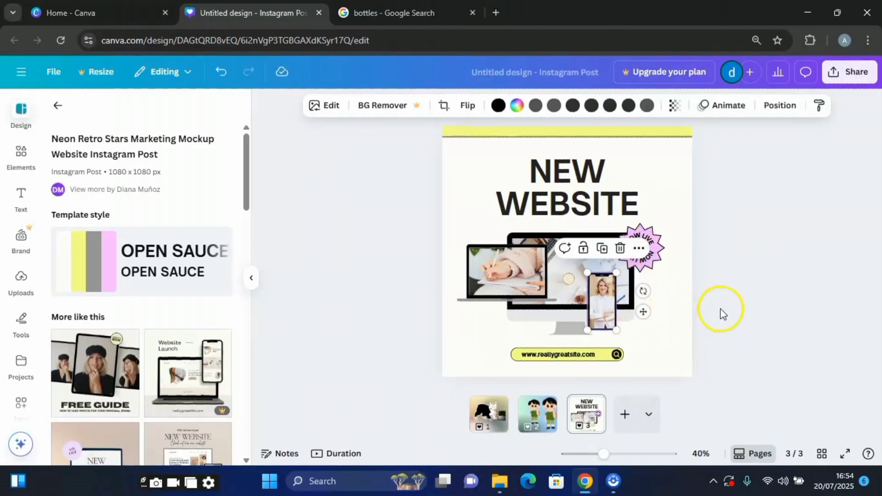
Step: Group the laptop, monitor, phone and NOW LIVE badge, and shift them together slightly to the right
{"action": "left_click_drag", "start_coordinate": [666, 309], "coordinate": [510, 227]}
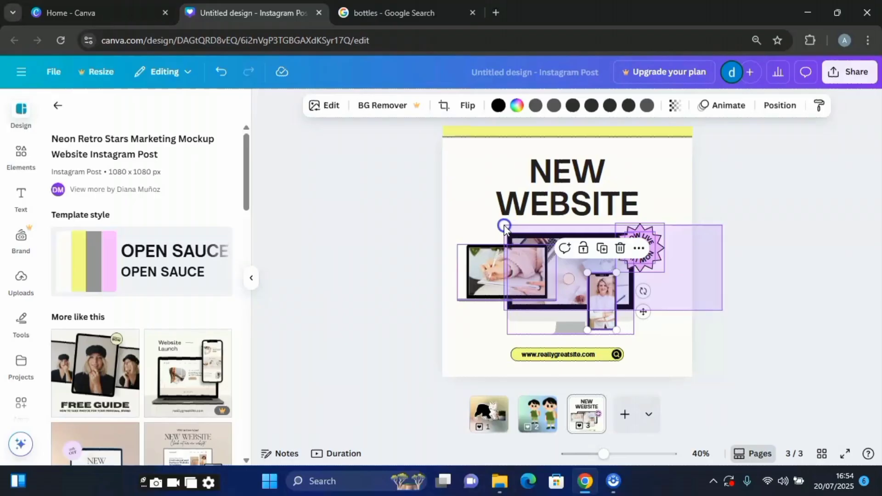
{"action": "left_click_drag", "start_coordinate": [504, 225], "coordinate": [503, 225]}
{"action": "left_click_drag", "start_coordinate": [514, 288], "coordinate": [553, 274]}
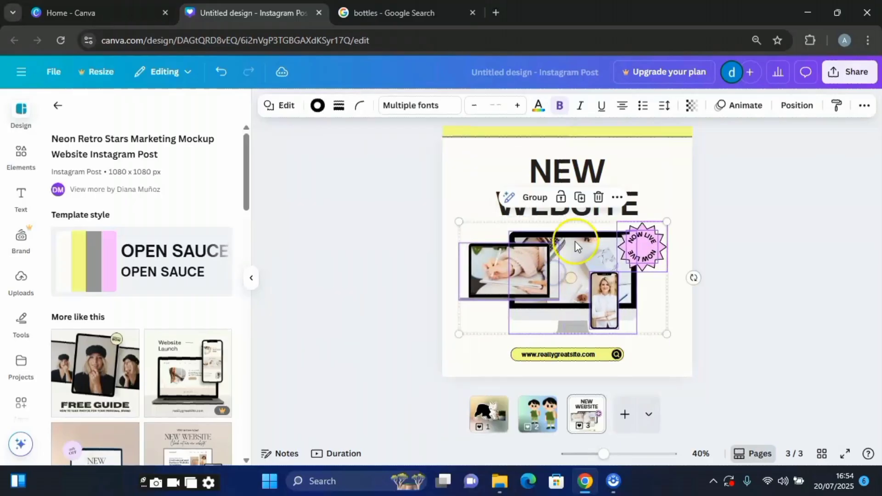
{"action": "left_click", "coordinate": [536, 198]}
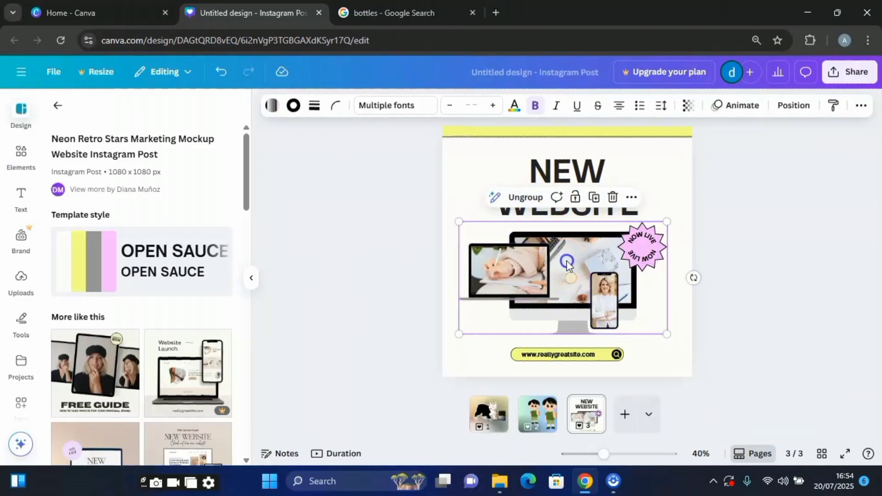
{"action": "mouse_move", "coordinate": [567, 265]}
{"action": "left_mouse_down"}
{"action": "mouse_move", "coordinate": [590, 233]}
{"action": "mouse_move", "coordinate": [595, 191]}
{"action": "mouse_move", "coordinate": [532, 290]}
{"action": "mouse_move", "coordinate": [571, 219]}
{"action": "mouse_move", "coordinate": [578, 258]}
{"action": "mouse_move", "coordinate": [553, 279]}
{"action": "mouse_move", "coordinate": [562, 233]}
{"action": "mouse_move", "coordinate": [580, 260]}
{"action": "mouse_move", "coordinate": [564, 284]}
{"action": "mouse_move", "coordinate": [582, 266]}
{"action": "mouse_move", "coordinate": [571, 249]}
{"action": "mouse_move", "coordinate": [530, 249]}
{"action": "mouse_move", "coordinate": [569, 263]}
{"action": "left_mouse_up"}
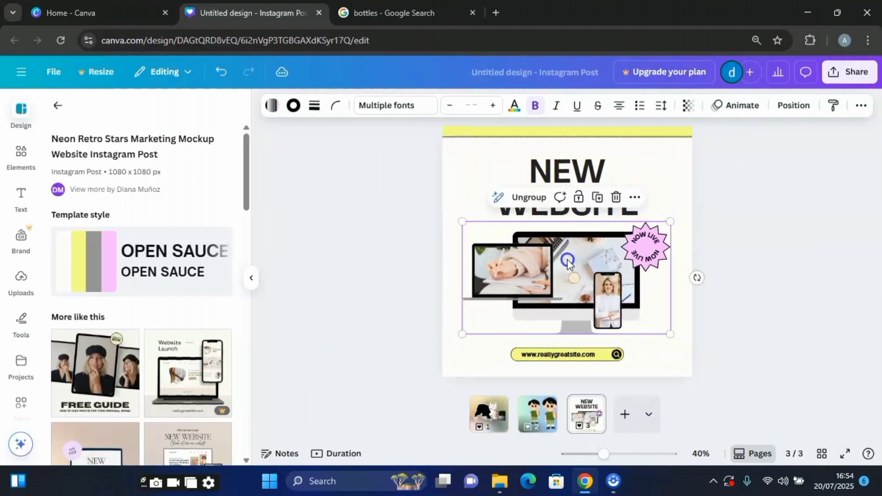
Step: Ungroup the device mockups and badge, and nudge the phone mockup slightly downward on its own
{"action": "left_click", "coordinate": [541, 198]}
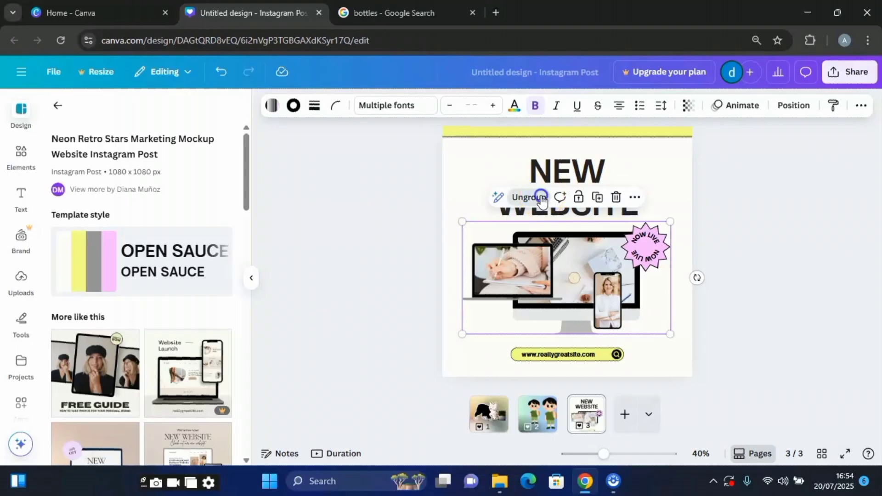
{"action": "left_click_drag", "start_coordinate": [610, 300], "coordinate": [610, 305]}
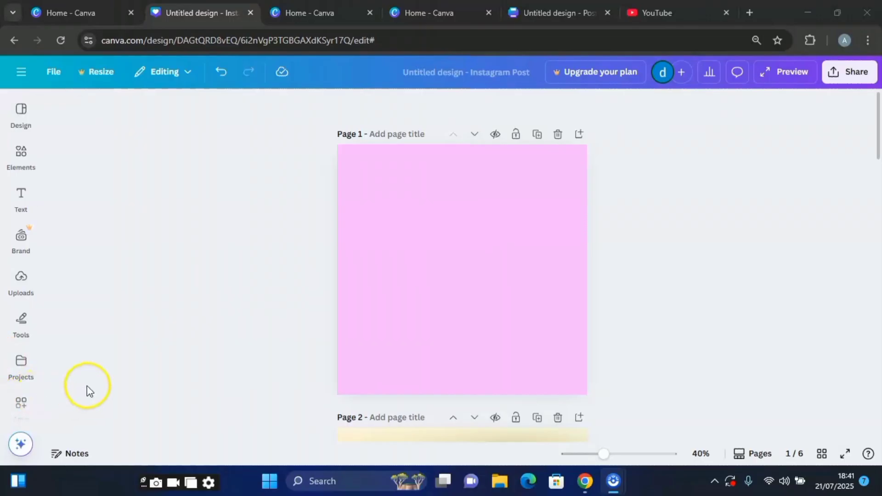
Step: Search the elements library for "man" and restrict the results to graphics
{"action": "left_click", "coordinate": [20, 155]}
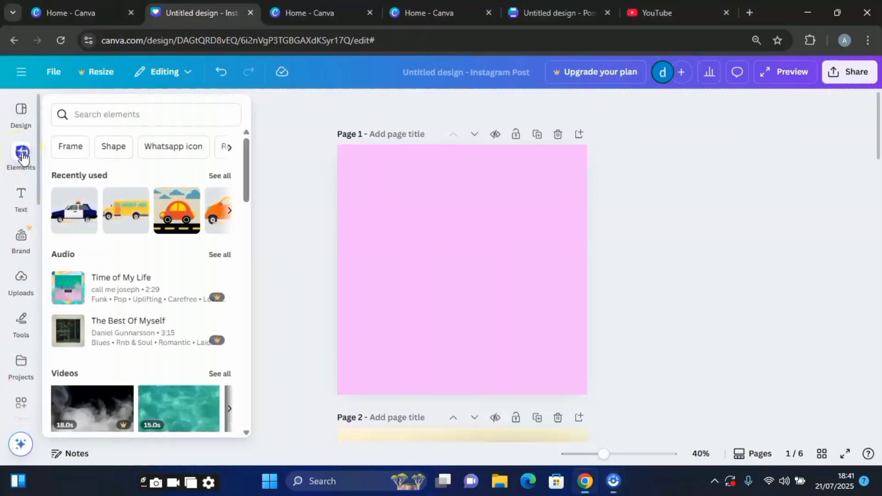
{"action": "left_click", "coordinate": [110, 110]}
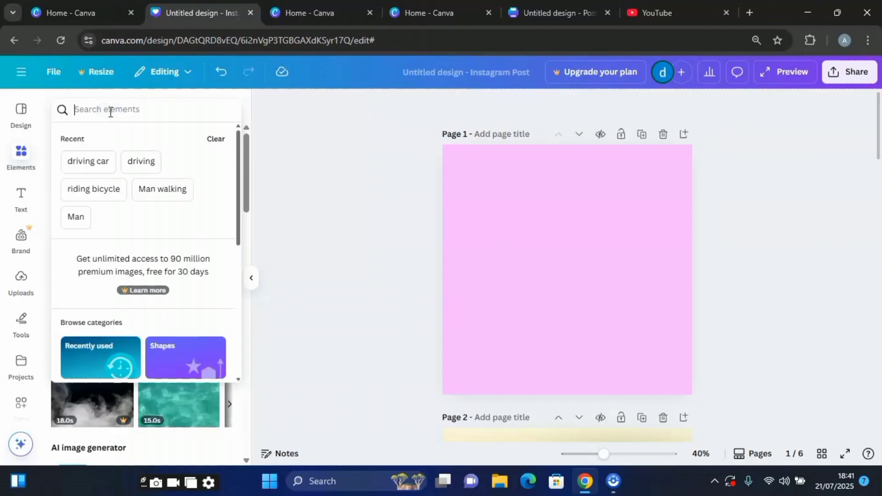
{"action": "type", "text": "man"}
{"action": "key", "text": "Return"}
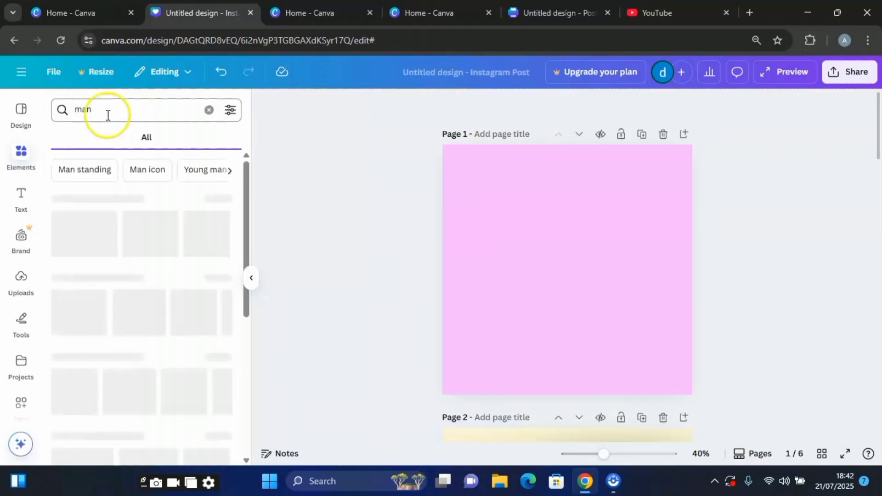
{"action": "left_click", "coordinate": [96, 141]}
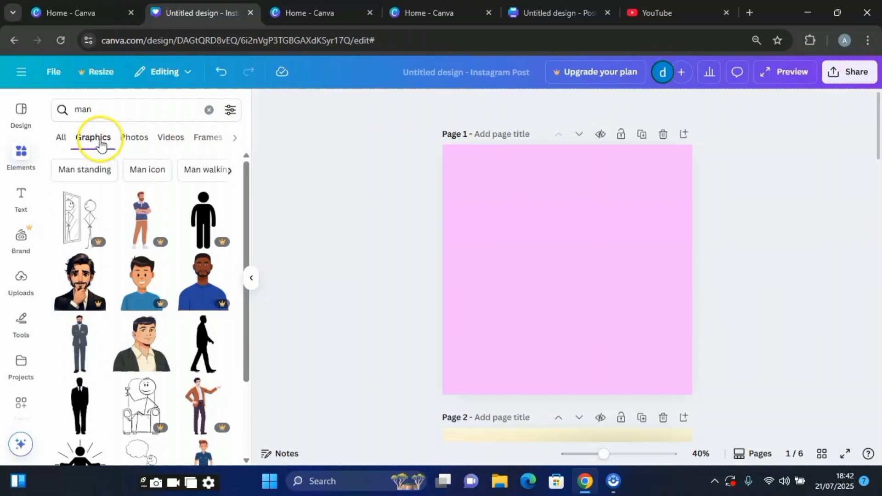
Step: Filter the man graphics by the red colour and browse the filtered graphics
{"action": "left_click", "coordinate": [231, 111]}
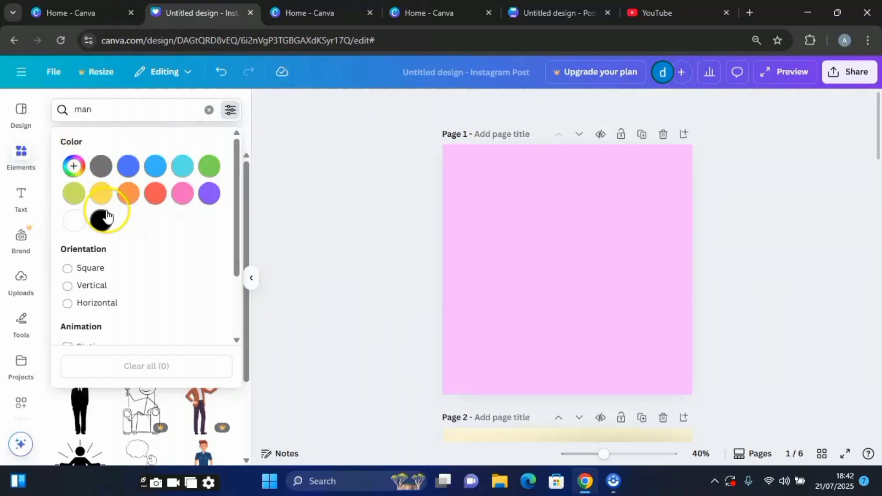
{"action": "left_click", "coordinate": [156, 195]}
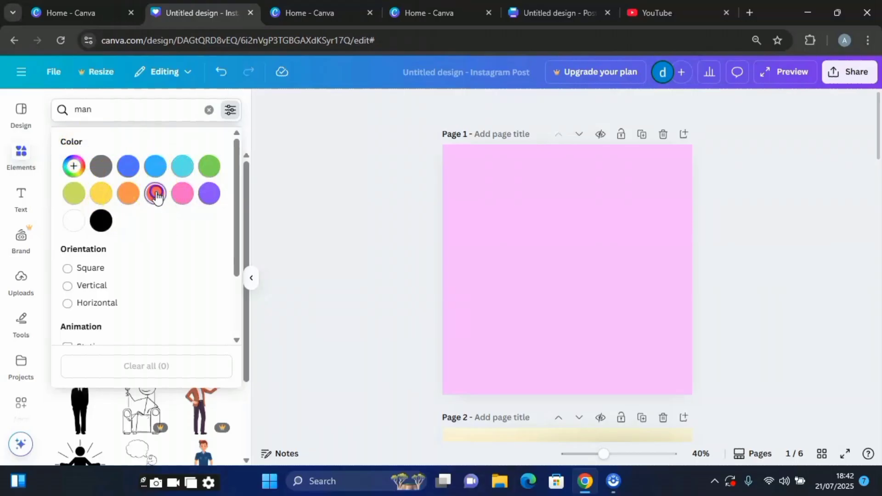
{"action": "left_click", "coordinate": [275, 213]}
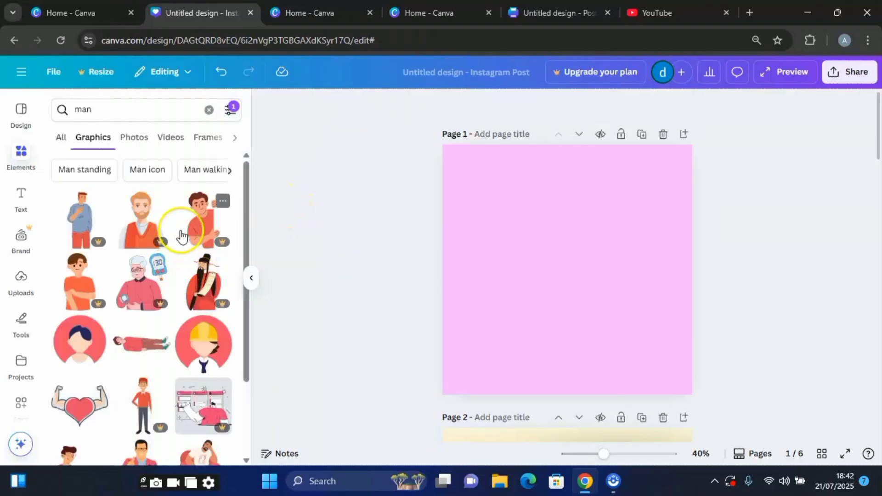
{"action": "scroll", "coordinate": [145, 275], "scroll_direction": "down", "scroll_amount": 2}
{"action": "scroll", "coordinate": [148, 257], "scroll_direction": "down", "scroll_amount": 1}
{"action": "scroll", "coordinate": [147, 264], "scroll_direction": "up", "scroll_amount": 4}
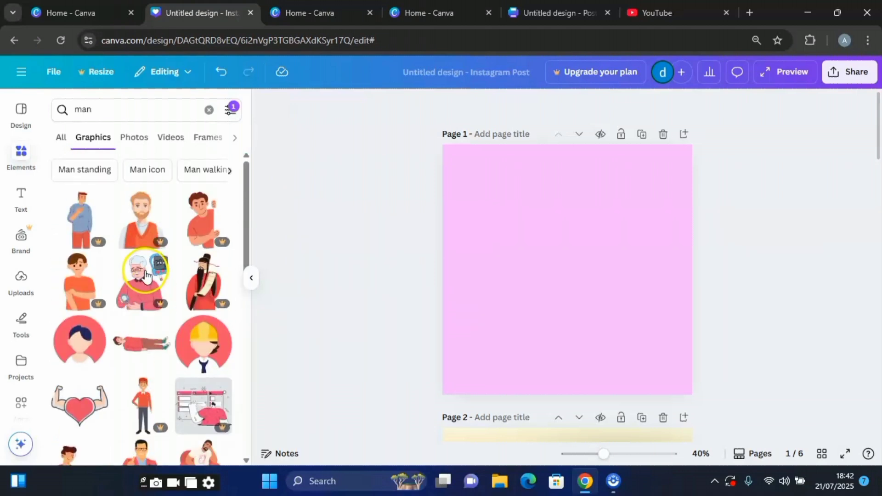
Step: Change the colour filter of the man graphics to green
{"action": "left_click", "coordinate": [238, 116]}
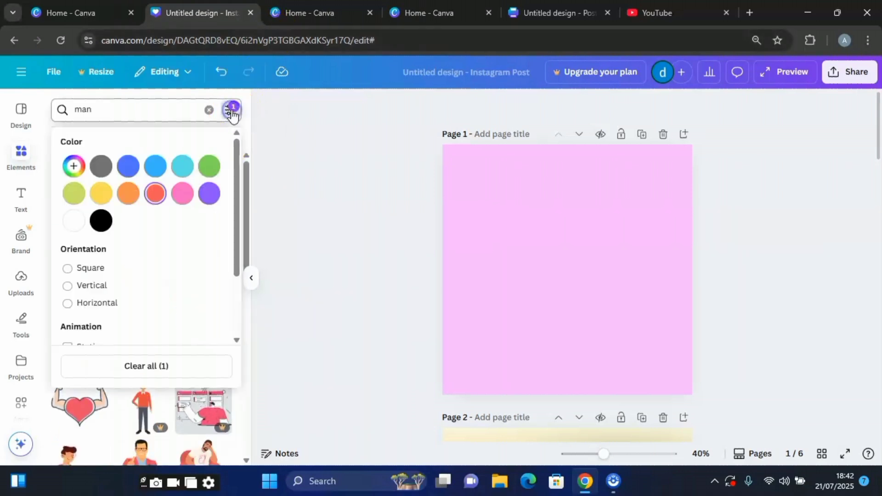
{"action": "left_click", "coordinate": [209, 168]}
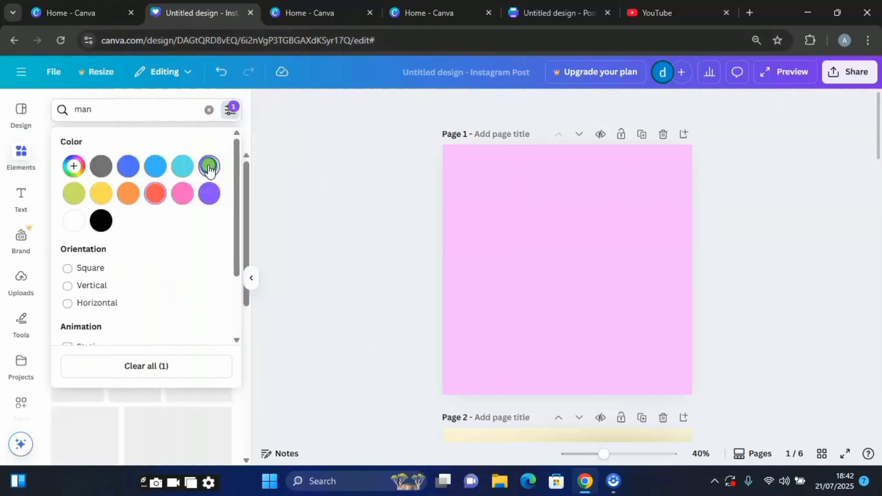
{"action": "left_click", "coordinate": [275, 164]}
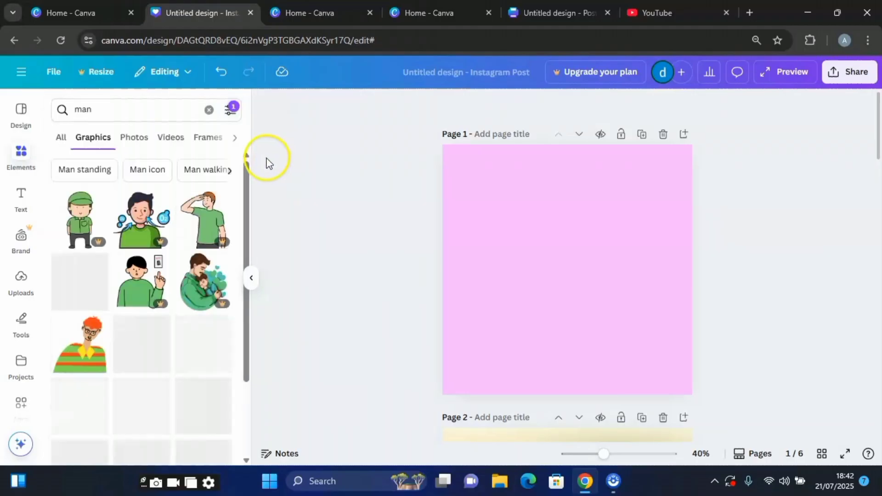
Step: Change the colour filter of the man graphics to white
{"action": "left_click", "coordinate": [231, 116]}
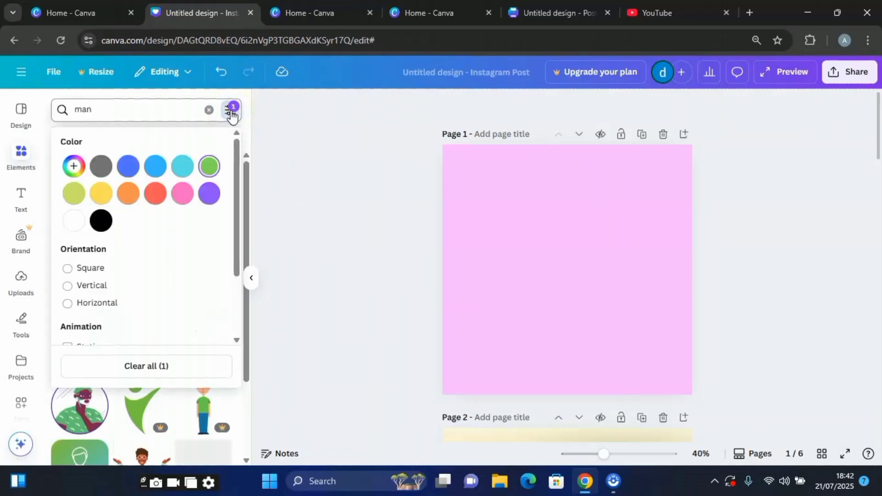
{"action": "left_click", "coordinate": [71, 225]}
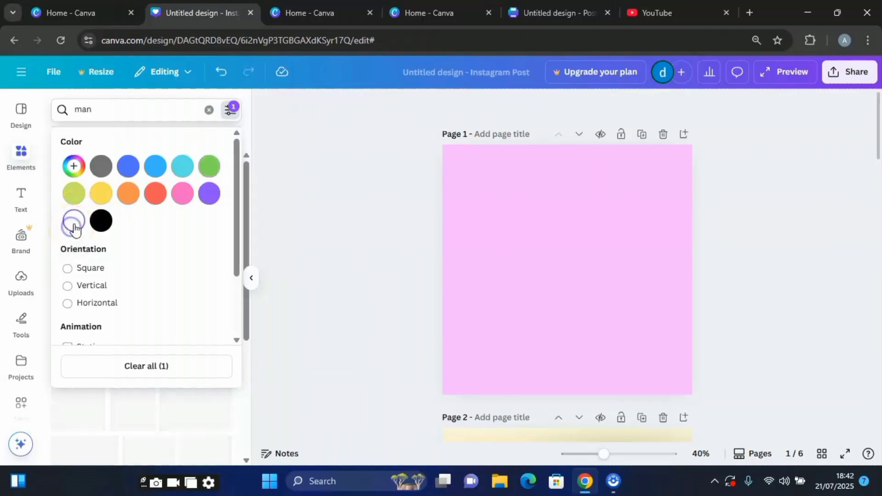
{"action": "left_click", "coordinate": [315, 234]}
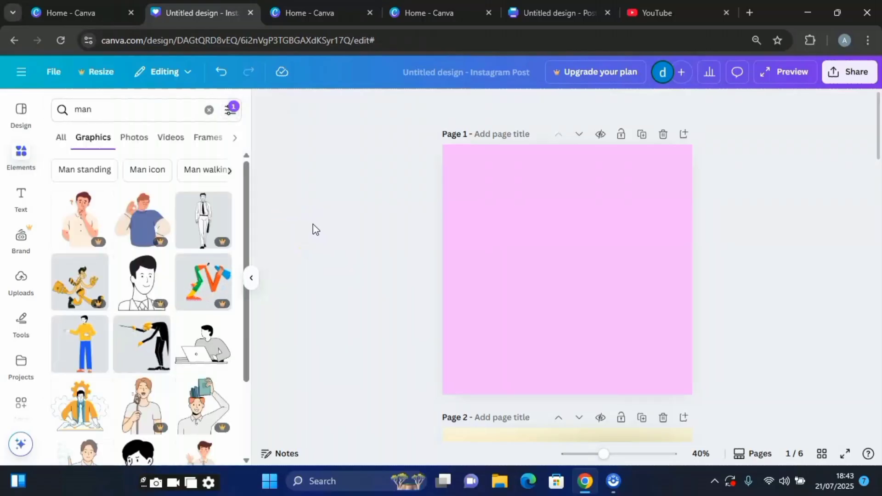
Step: Restrict the white man graphics to horizontal orientation and browse the filtered graphics
{"action": "left_click", "coordinate": [230, 112]}
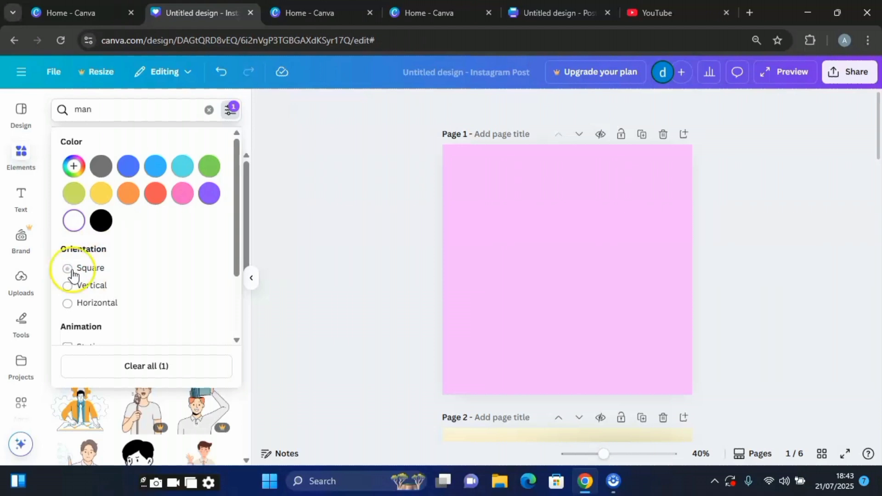
{"action": "left_click", "coordinate": [69, 304]}
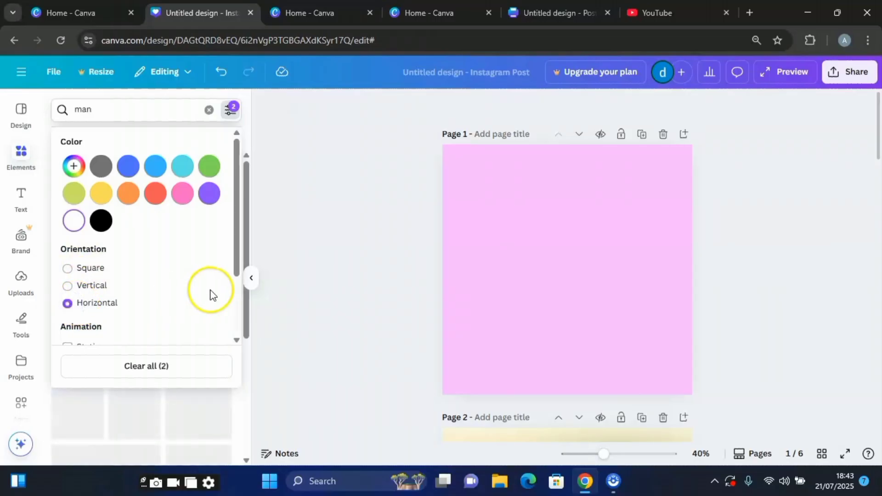
{"action": "left_click", "coordinate": [299, 288]}
{"action": "scroll", "coordinate": [174, 299], "scroll_direction": "down", "scroll_amount": 4}
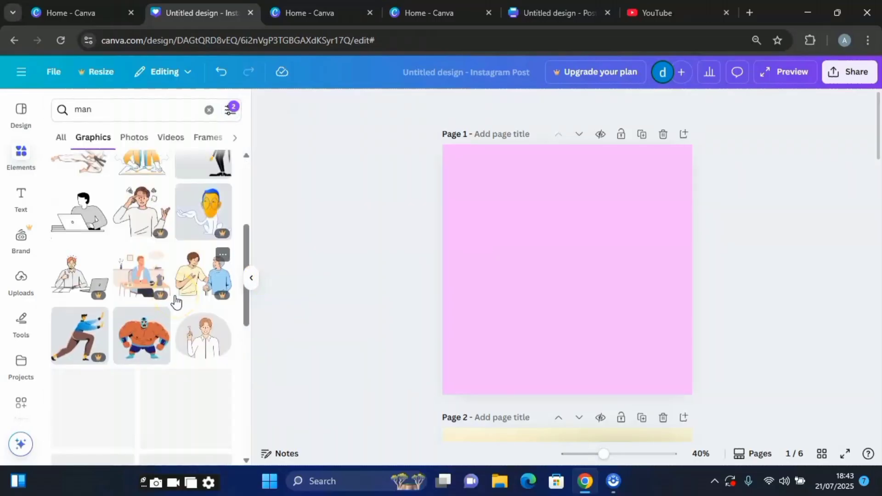
{"action": "scroll", "coordinate": [173, 297], "scroll_direction": "up", "scroll_amount": 2}
{"action": "scroll", "coordinate": [177, 302], "scroll_direction": "up", "scroll_amount": 3}
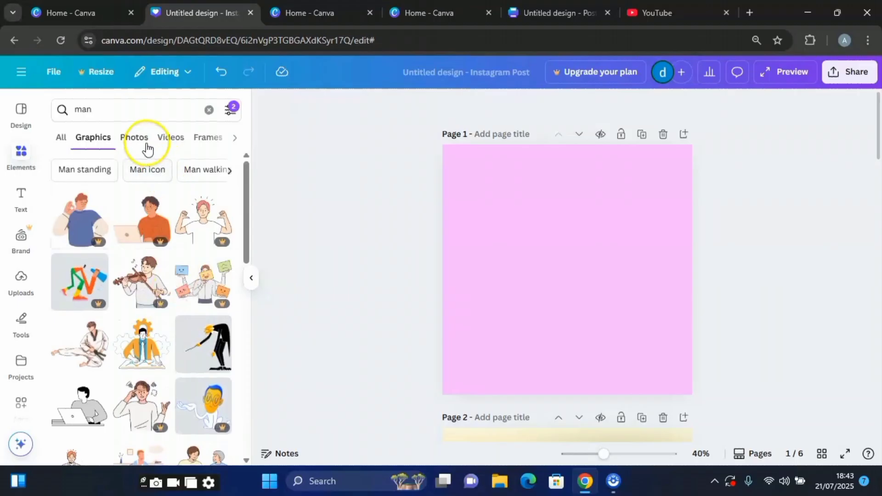
Step: Change the orientation filter of the man graphics to square and browse the filtered graphics
{"action": "left_click", "coordinate": [230, 110]}
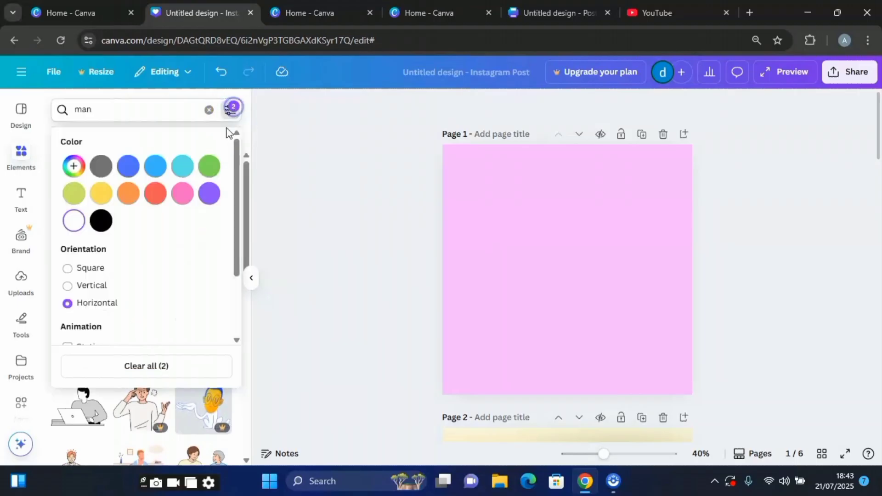
{"action": "left_click", "coordinate": [68, 271]}
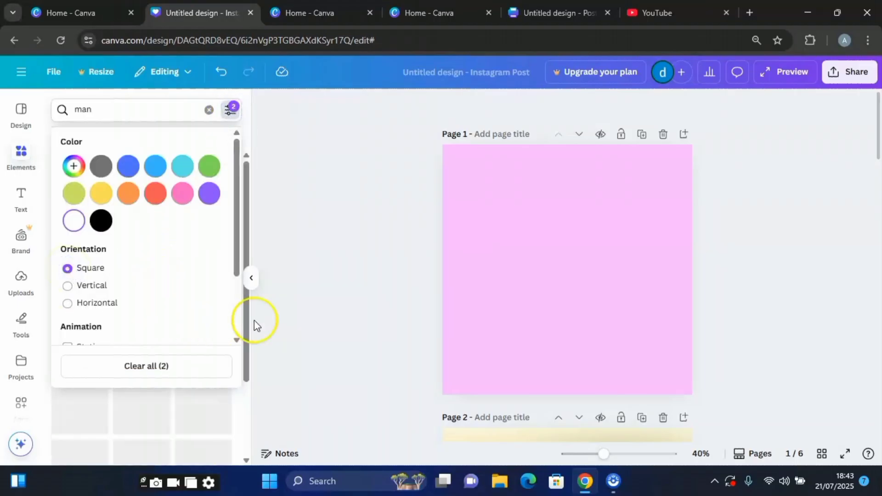
{"action": "left_click", "coordinate": [294, 300]}
{"action": "scroll", "coordinate": [192, 218], "scroll_direction": "down", "scroll_amount": 3}
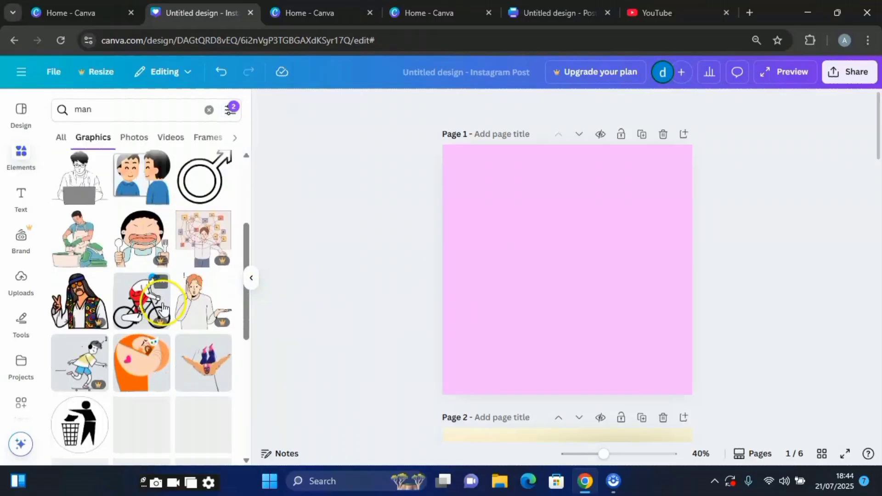
{"action": "scroll", "coordinate": [192, 218], "scroll_direction": "up", "scroll_amount": 3}
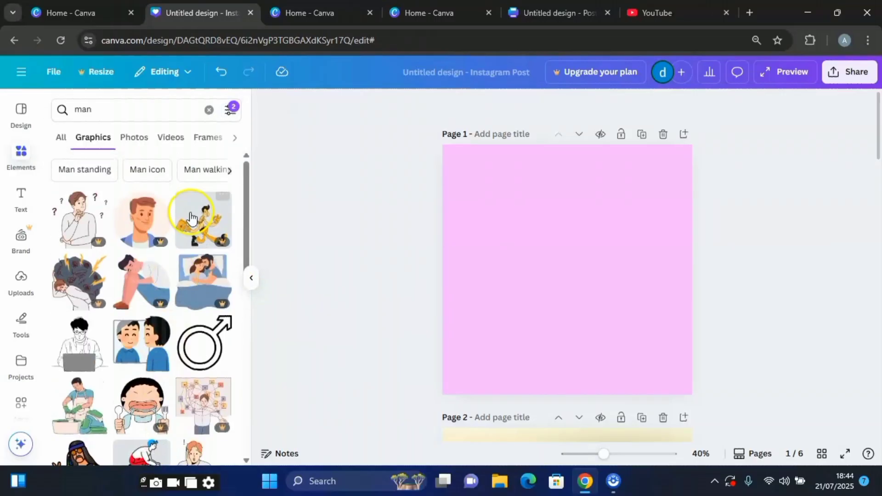
Step: Limit the square man graphics to animated ones only
{"action": "left_click", "coordinate": [230, 111]}
{"action": "scroll", "coordinate": [151, 314], "scroll_direction": "down", "scroll_amount": 2}
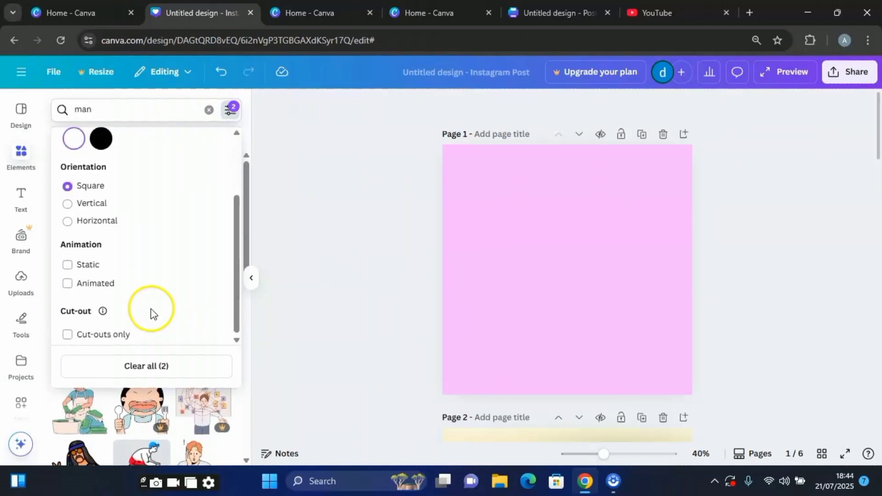
{"action": "left_click", "coordinate": [68, 278]}
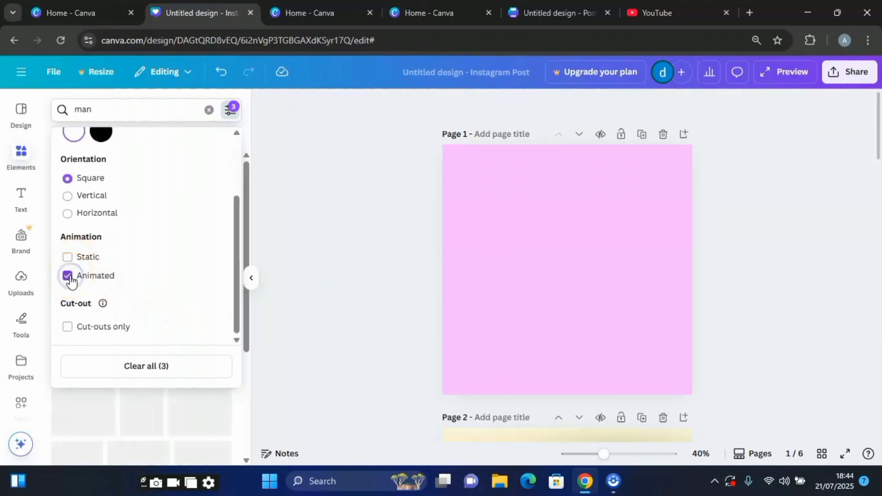
{"action": "left_click", "coordinate": [283, 233]}
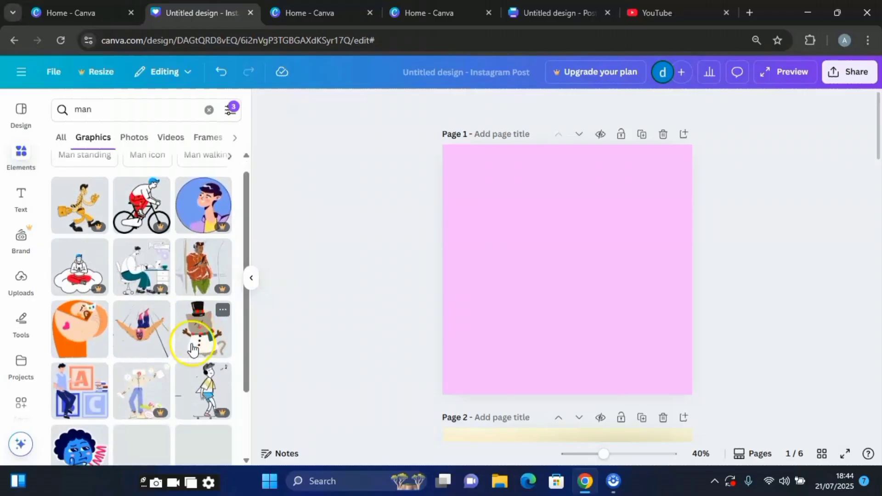
Step: Restrict the animated man graphics further to cut-outs only
{"action": "left_click", "coordinate": [232, 110]}
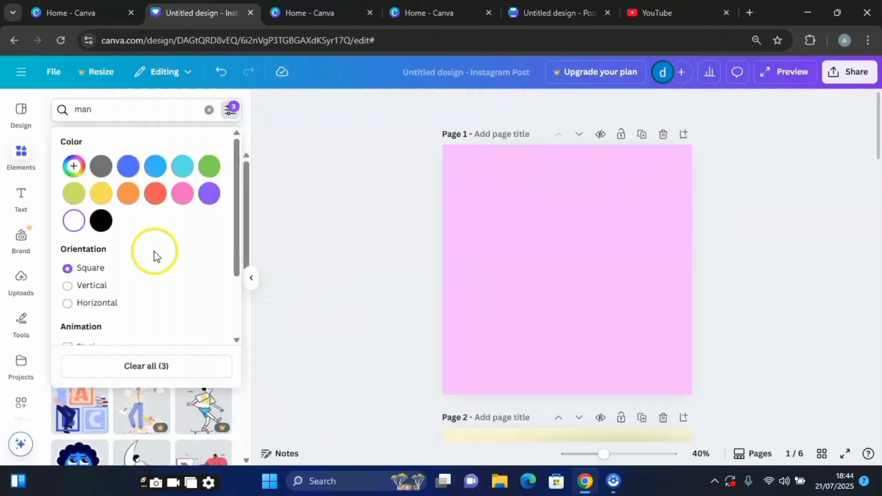
{"action": "scroll", "coordinate": [106, 316], "scroll_direction": "down", "scroll_amount": 2}
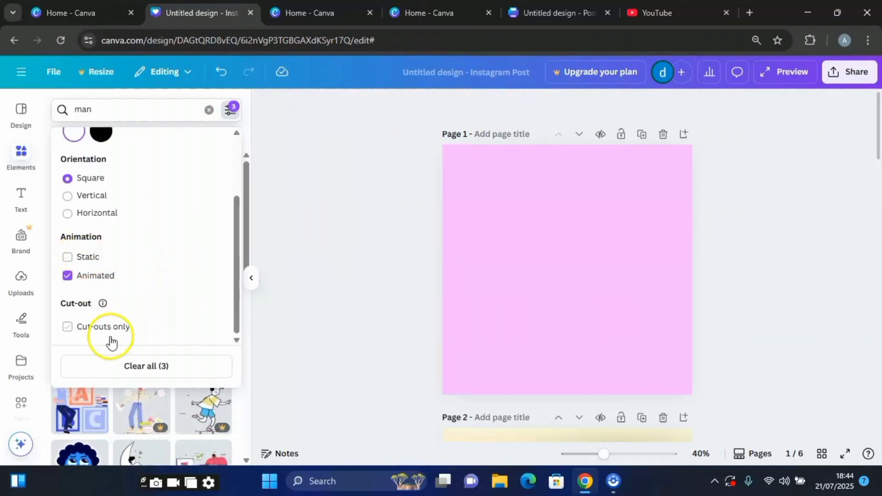
{"action": "left_click", "coordinate": [68, 327]}
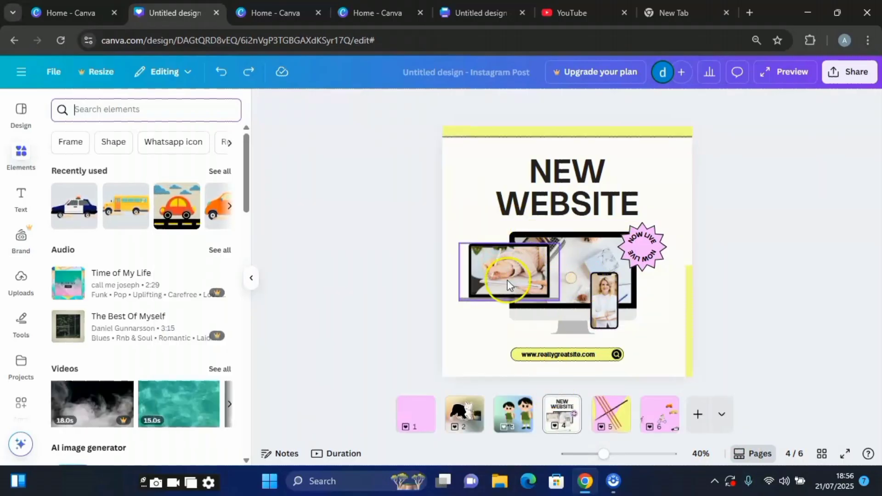
Step: Try moving the laptop mockup on the NEW WEBSITE page, and undo the move
{"action": "left_click", "coordinate": [489, 266]}
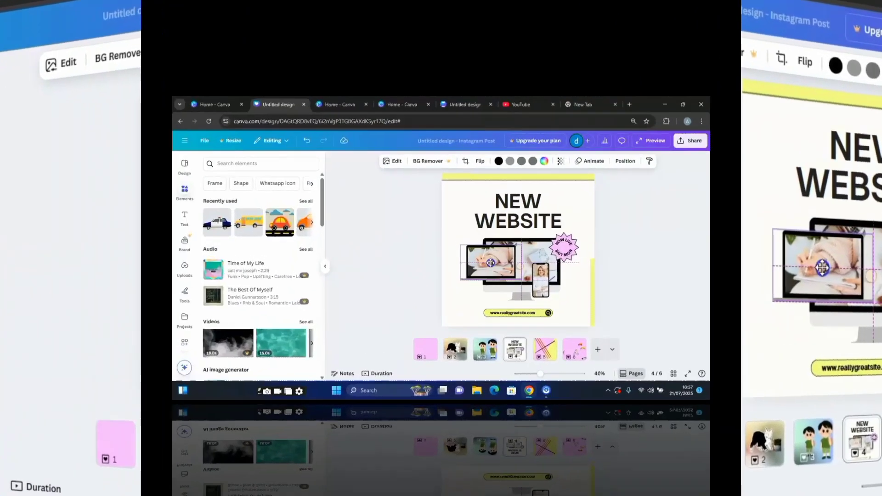
{"action": "left_click_drag", "start_coordinate": [507, 271], "coordinate": [678, 140]}
{"action": "key", "text": "ctrl+z"}
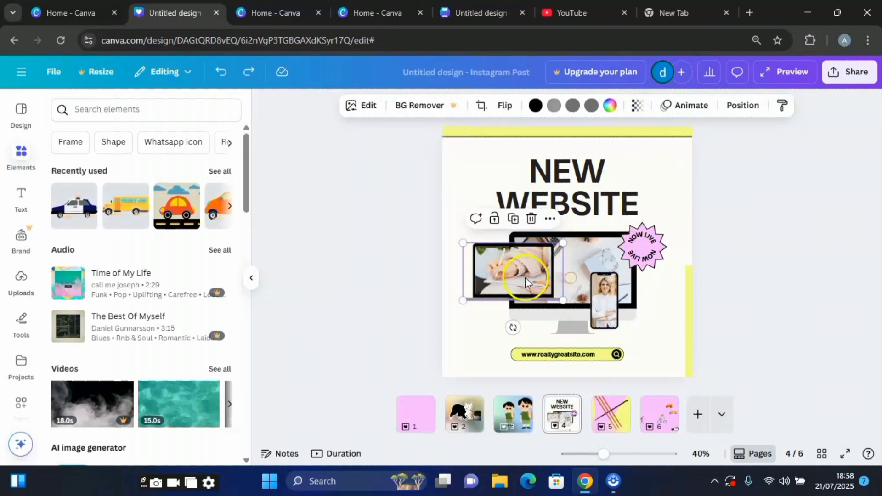
Step: Send the laptop mockup to the back of the stacking order, and bring it to the front again
{"action": "left_click", "coordinate": [526, 277]}
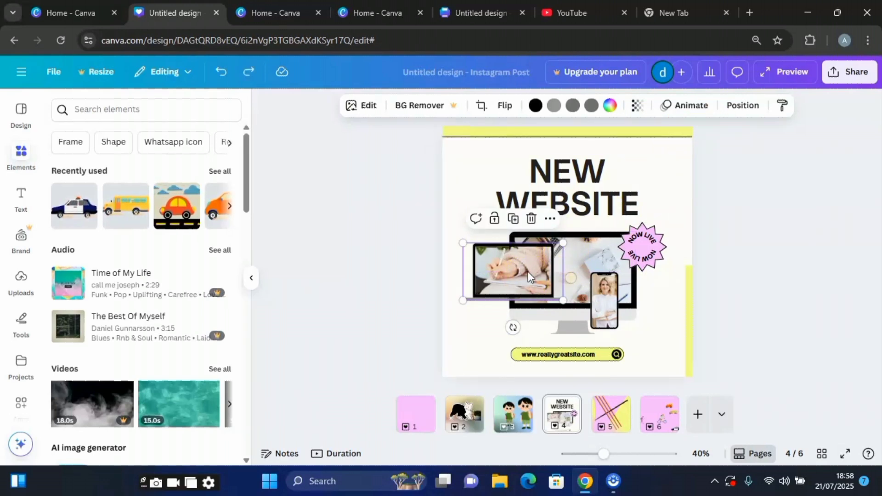
{"action": "left_click", "coordinate": [741, 107]}
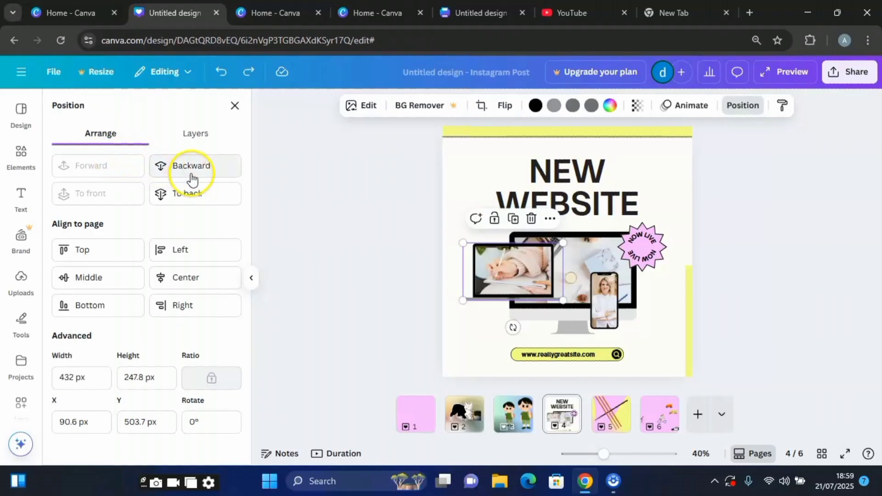
{"action": "left_click", "coordinate": [198, 198]}
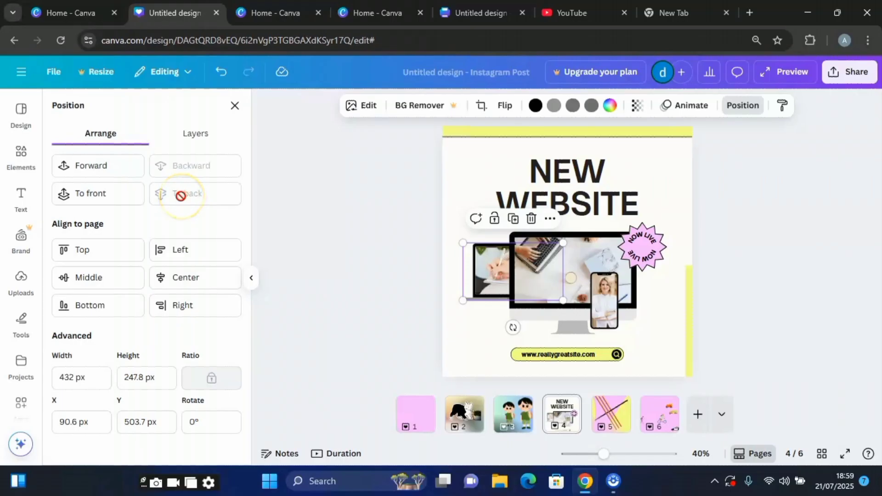
{"action": "left_click", "coordinate": [97, 196]}
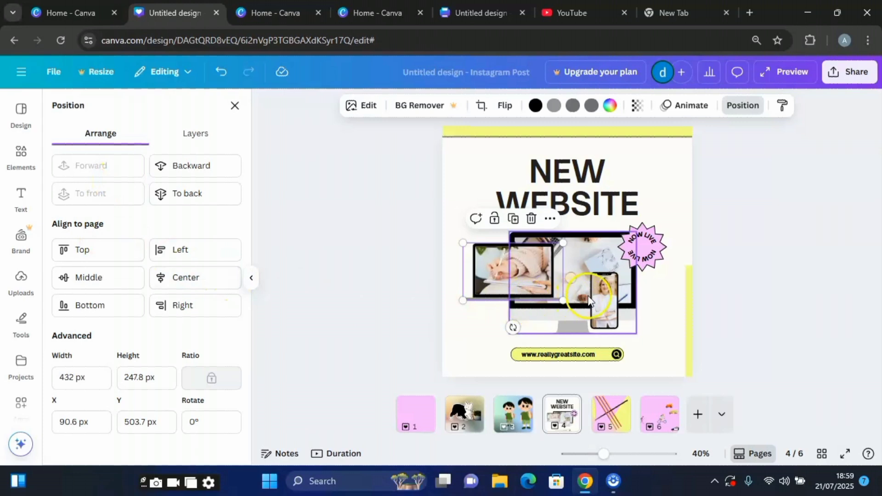
Step: Align the phone mockup to the page's top, left, middle, center and right in turn, ending in the page's top-right corner
{"action": "left_click", "coordinate": [605, 306]}
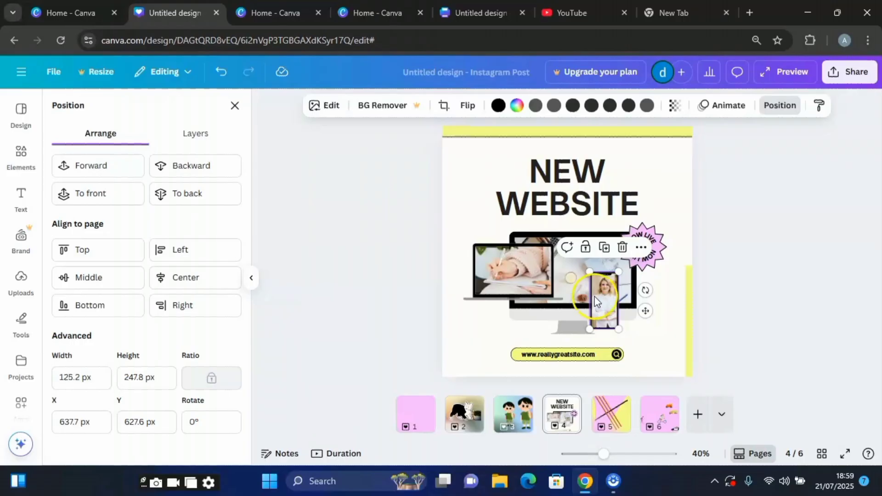
{"action": "left_click", "coordinate": [82, 255]}
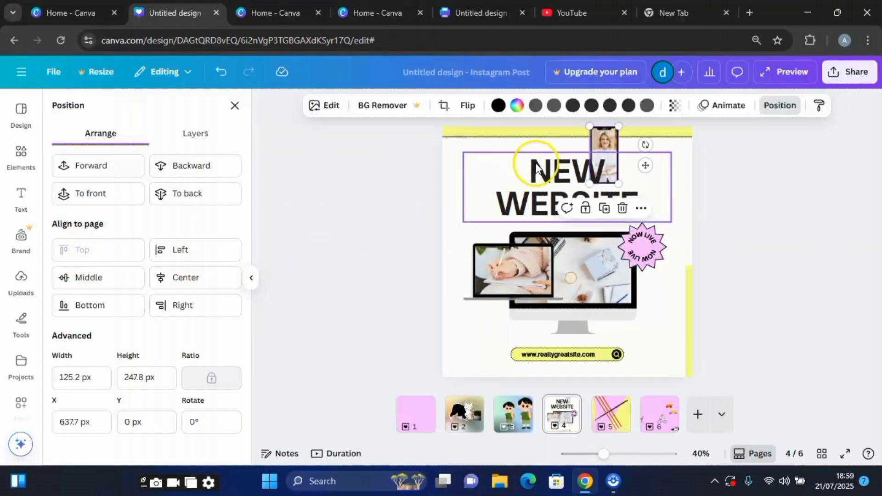
{"action": "left_click", "coordinate": [189, 247]}
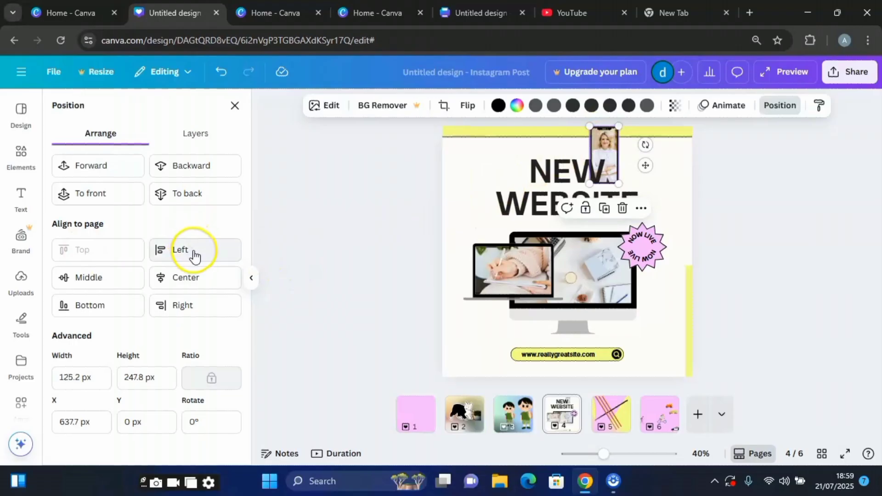
{"action": "left_click", "coordinate": [99, 279]}
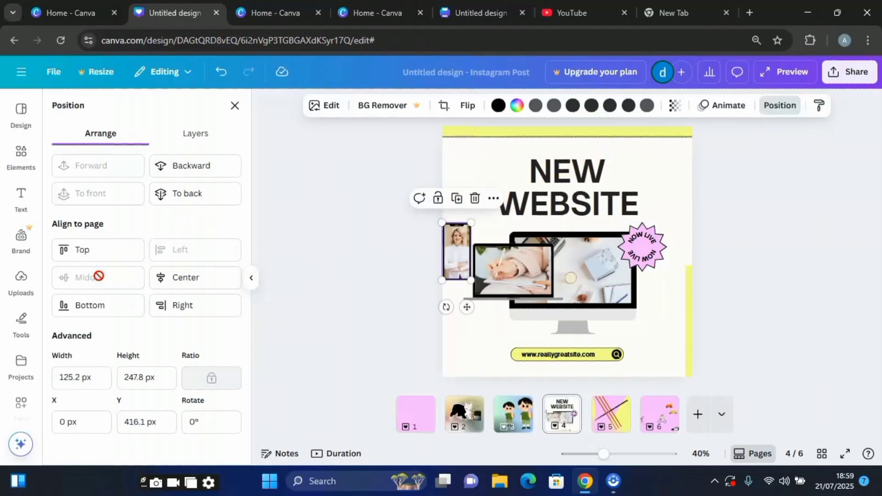
{"action": "left_click", "coordinate": [191, 276]}
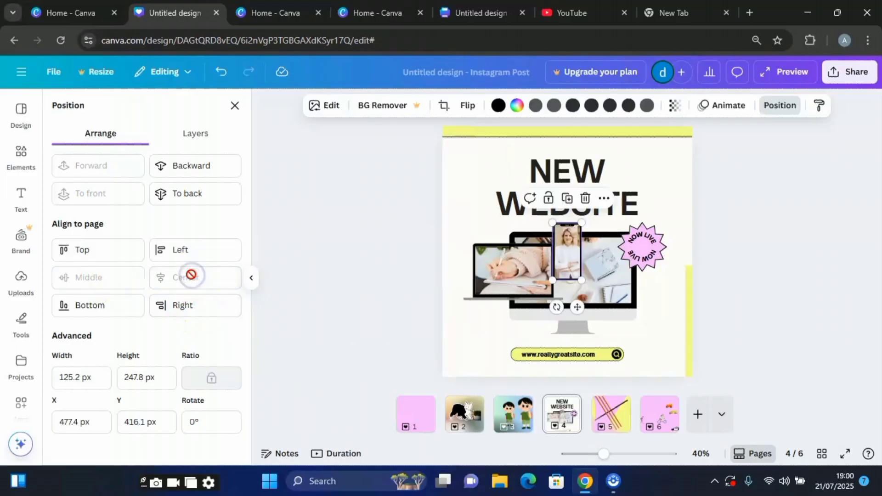
{"action": "left_click", "coordinate": [191, 306]}
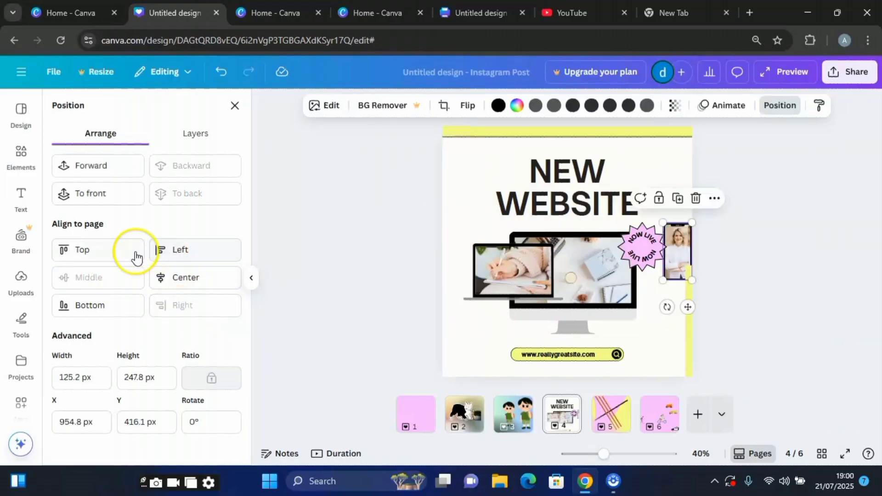
{"action": "left_click", "coordinate": [110, 251]}
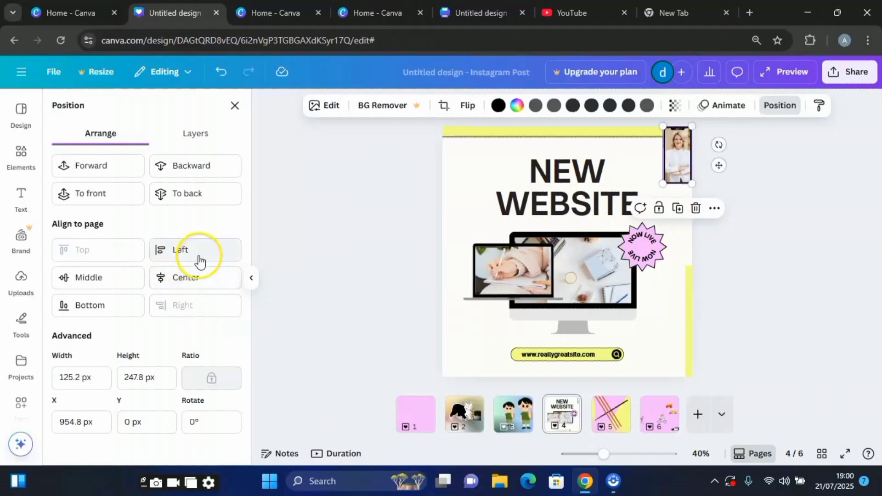
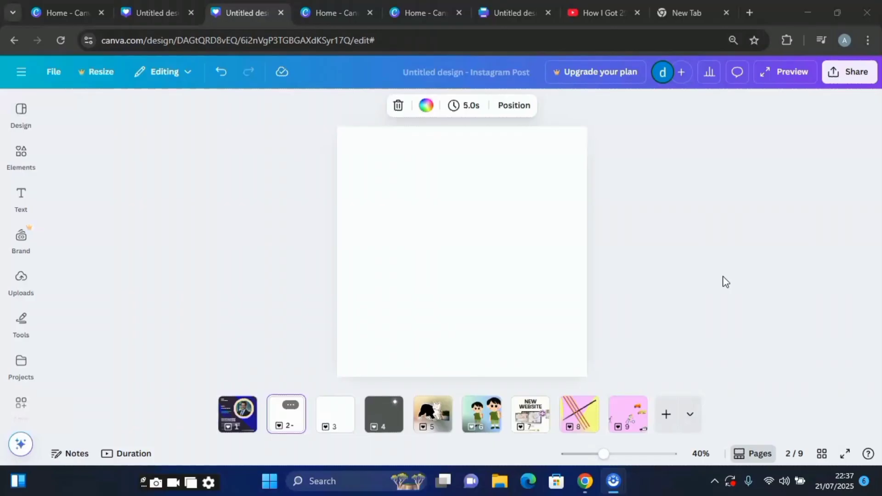
Step: Open the complete Shapes collection from the design elements and browse its lines and basic shapes
{"action": "left_click", "coordinate": [10, 209]}
{"action": "left_click", "coordinate": [13, 156]}
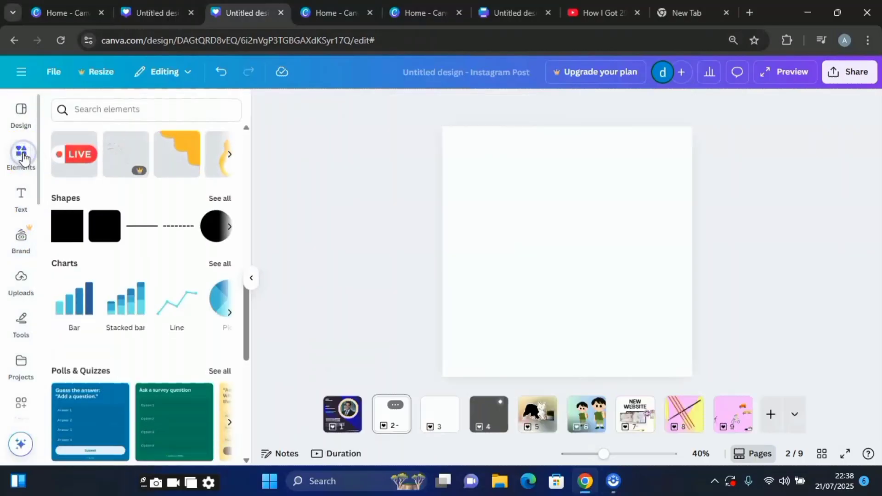
{"action": "scroll", "coordinate": [90, 180], "scroll_direction": "up", "scroll_amount": 10}
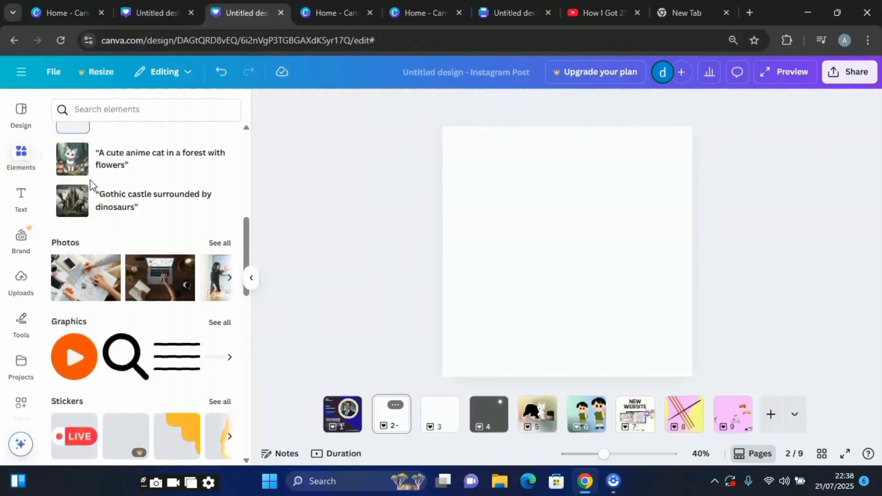
{"action": "scroll", "coordinate": [90, 180], "scroll_direction": "up", "scroll_amount": 4}
{"action": "scroll", "coordinate": [92, 188], "scroll_direction": "down", "scroll_amount": 10}
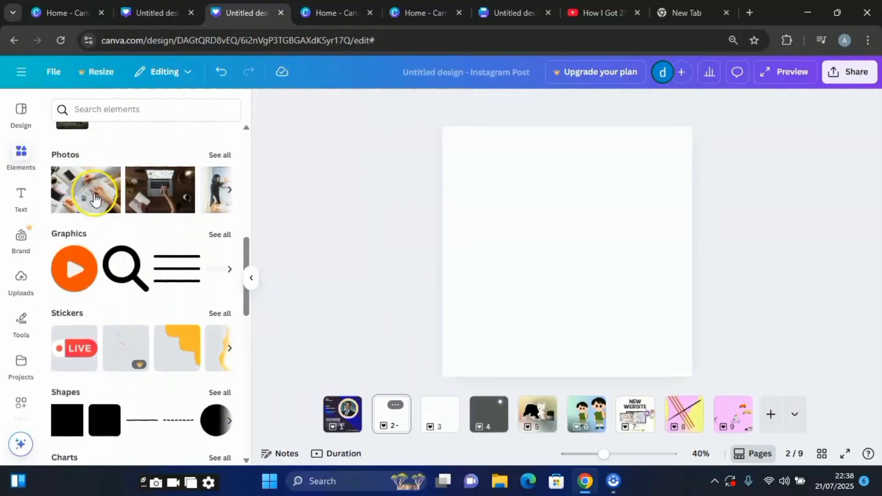
{"action": "scroll", "coordinate": [94, 200], "scroll_direction": "down", "scroll_amount": 5}
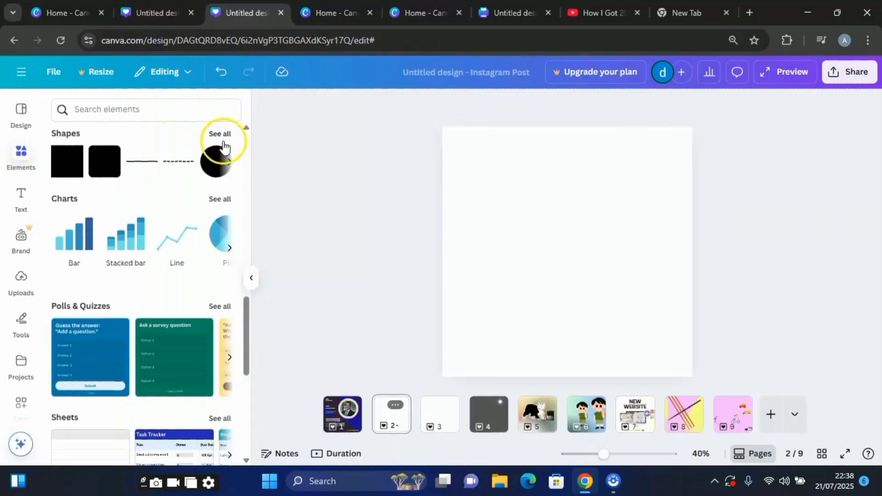
{"action": "left_click", "coordinate": [223, 135]}
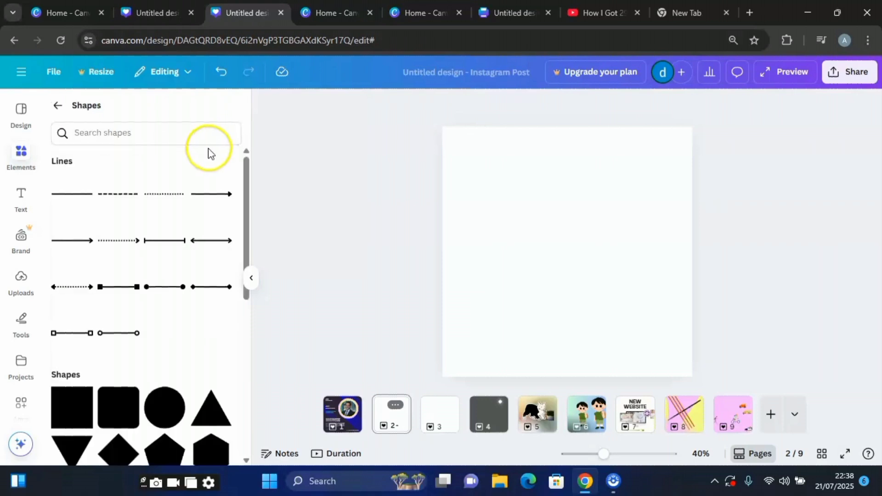
{"action": "scroll", "coordinate": [182, 202], "scroll_direction": "down", "scroll_amount": 5}
{"action": "scroll", "coordinate": [174, 213], "scroll_direction": "down", "scroll_amount": 2}
{"action": "scroll", "coordinate": [173, 209], "scroll_direction": "up", "scroll_amount": 3}
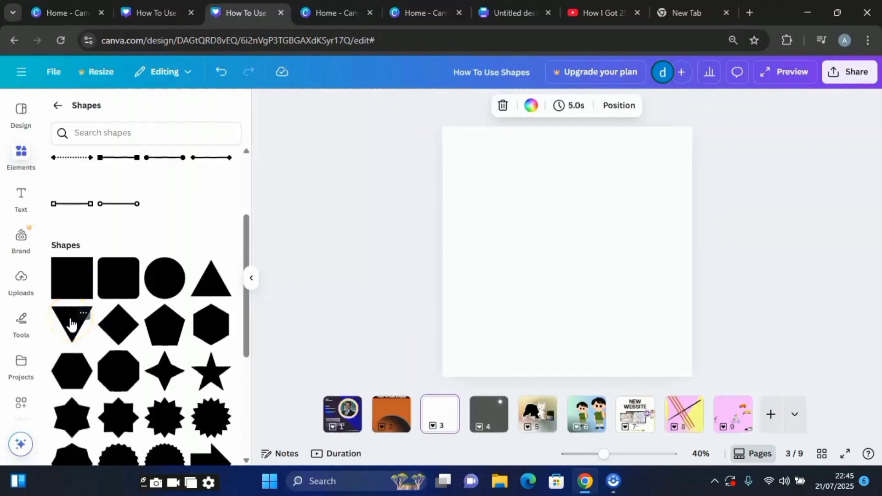
Step: Add an inverted triangle to the blank page 3 and fill it with deep blue #1800ad
{"action": "left_click", "coordinate": [72, 322]}
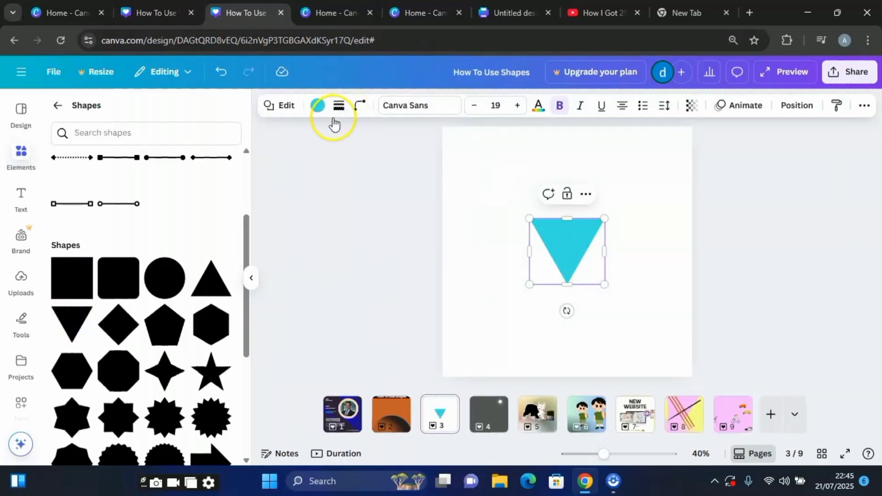
{"action": "left_click", "coordinate": [317, 105]}
{"action": "scroll", "coordinate": [236, 183], "scroll_direction": "down", "scroll_amount": 3}
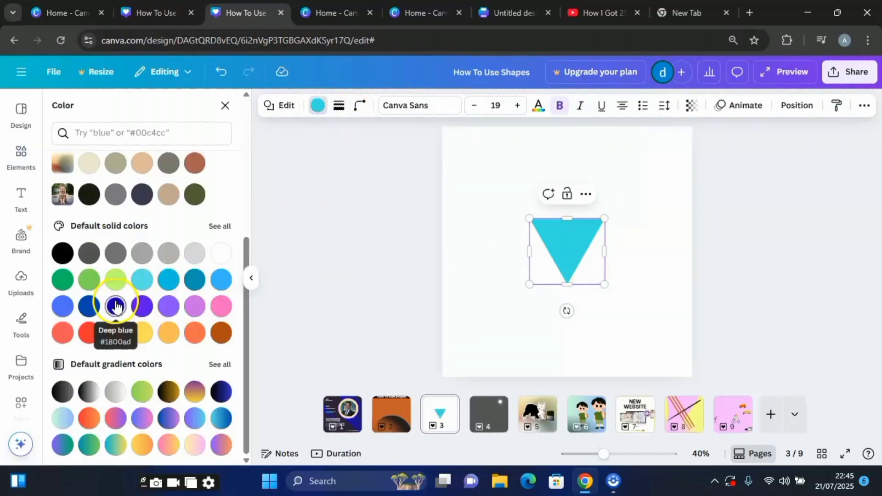
{"action": "left_click", "coordinate": [115, 305]}
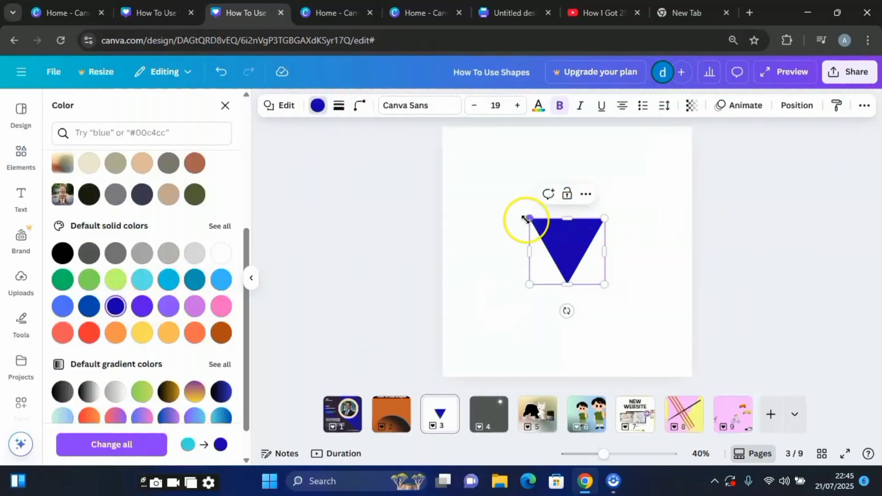
Step: Enlarge, move and rotate the blue triangle so its edge splits the page diagonally, covering the upper-left half
{"action": "left_click_drag", "start_coordinate": [530, 219], "coordinate": [380, 141]}
{"action": "left_click_drag", "start_coordinate": [605, 284], "coordinate": [675, 353]}
{"action": "left_click_drag", "start_coordinate": [531, 234], "coordinate": [431, 271]}
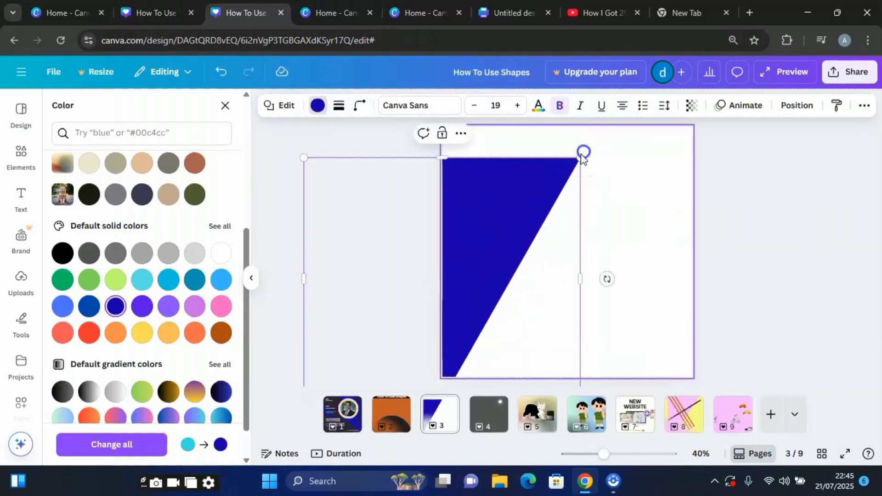
{"action": "left_click_drag", "start_coordinate": [578, 160], "coordinate": [645, 86]}
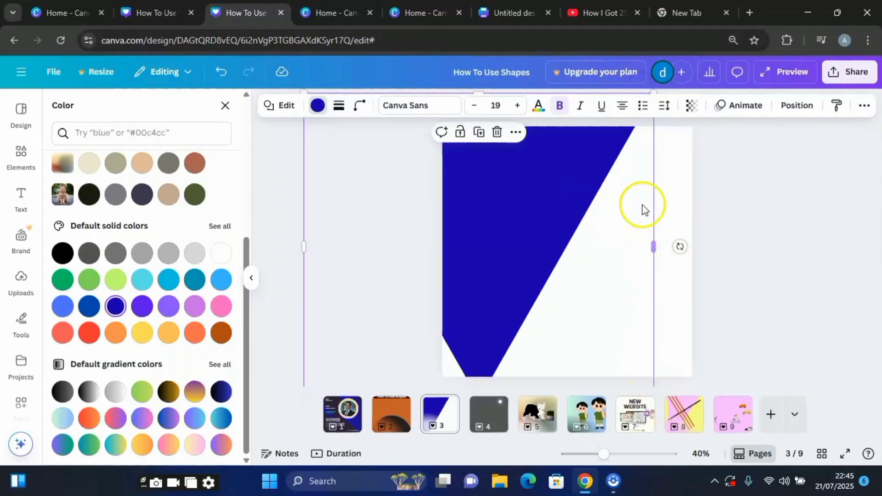
{"action": "left_click_drag", "start_coordinate": [624, 199], "coordinate": [680, 124]}
{"action": "left_click_drag", "start_coordinate": [710, 325], "coordinate": [775, 380]}
{"action": "left_click_drag", "start_coordinate": [614, 266], "coordinate": [494, 321]}
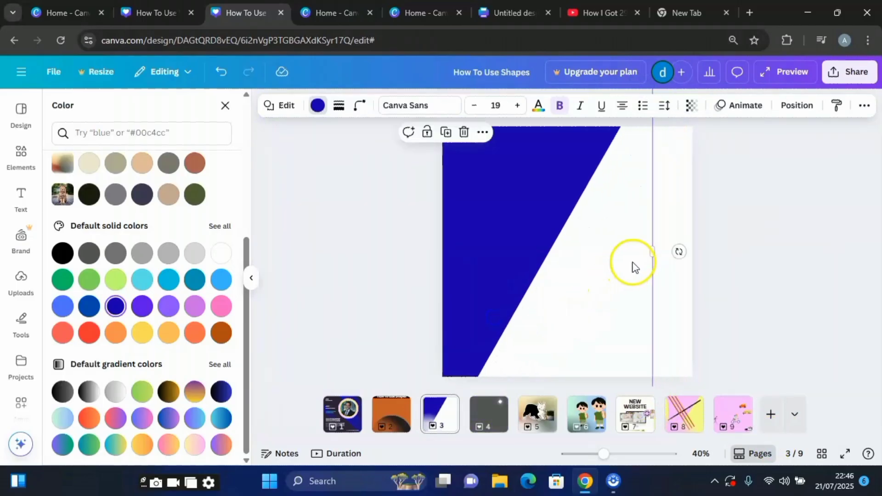
{"action": "left_click_drag", "start_coordinate": [679, 252], "coordinate": [672, 308]}
{"action": "left_click", "coordinate": [490, 248]}
{"action": "left_click", "coordinate": [739, 207]}
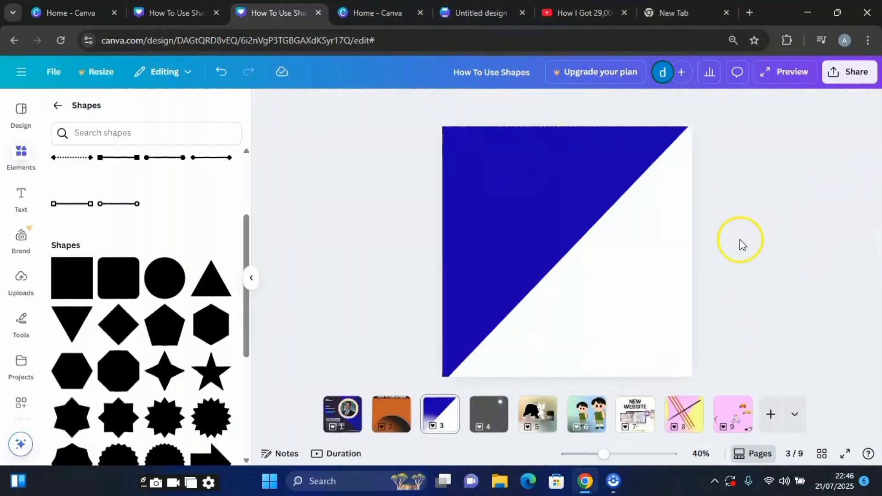
Step: Set the page background to the orange from the document colors
{"action": "left_click", "coordinate": [658, 305]}
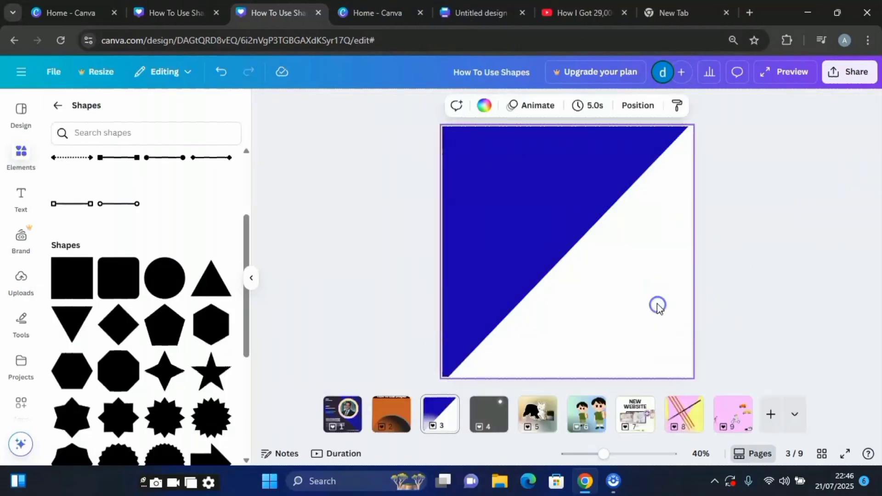
{"action": "left_click", "coordinate": [488, 108]}
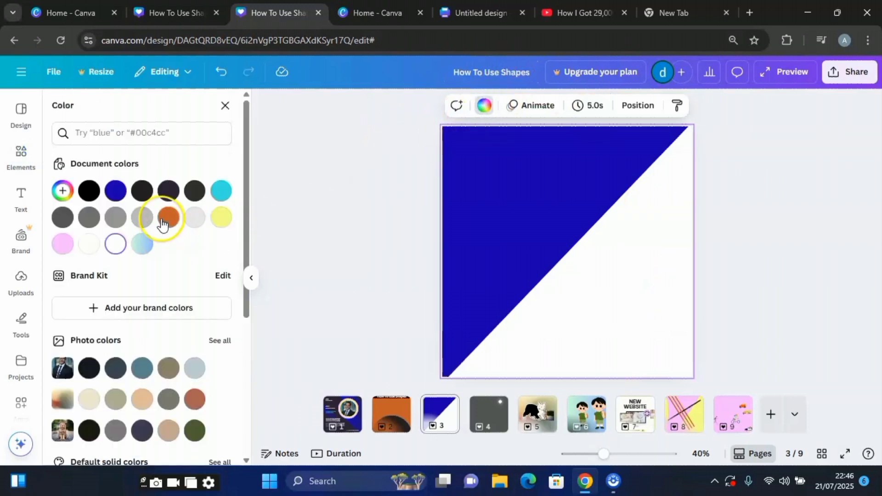
{"action": "left_click", "coordinate": [168, 220]}
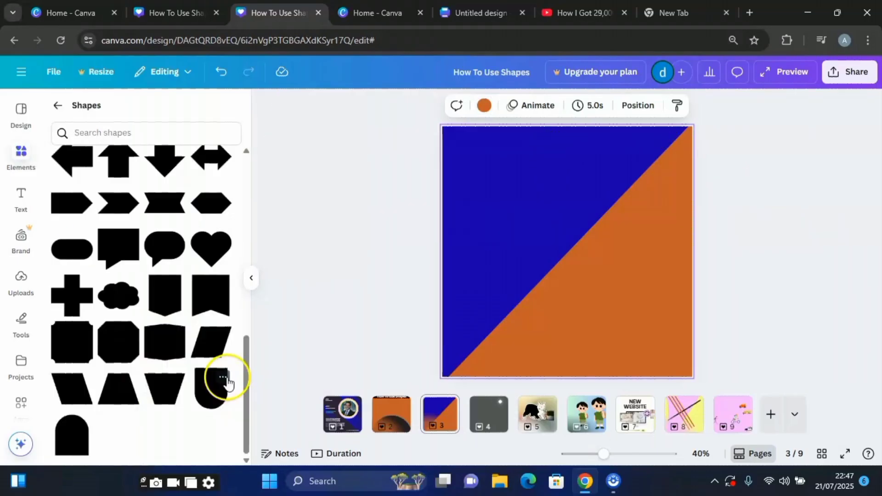
Step: Add the flat-topped shape with a rounded bottom and enlarge it at the center of the page
{"action": "left_click", "coordinate": [214, 384]}
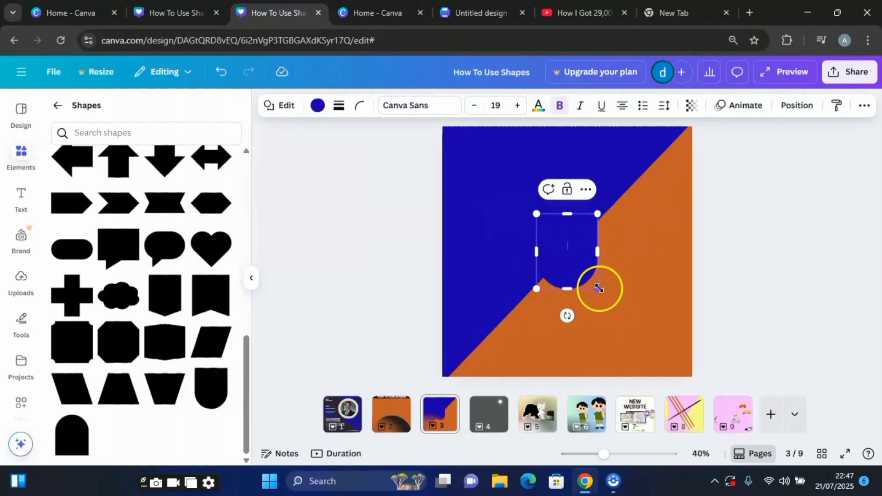
{"action": "left_click_drag", "start_coordinate": [598, 290], "coordinate": [652, 353]}
{"action": "left_click_drag", "start_coordinate": [614, 306], "coordinate": [592, 276]}
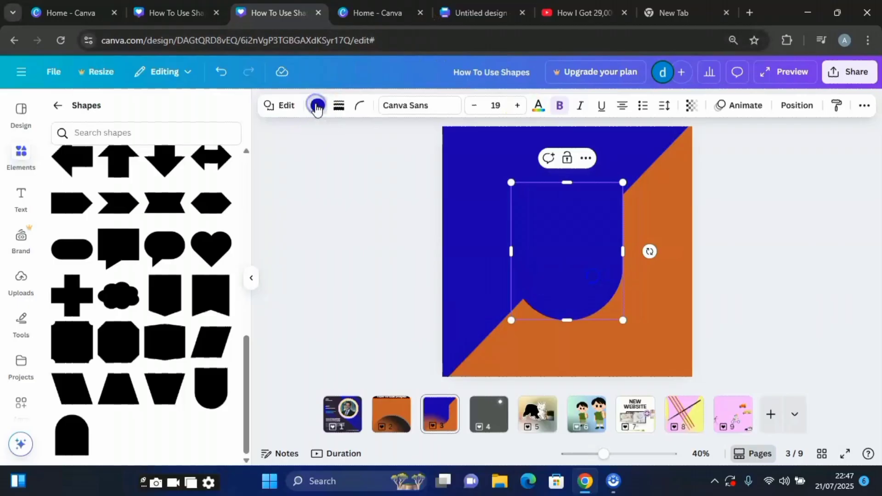
Step: Fill the rounded-bottom shape with the off-white document color
{"action": "left_click", "coordinate": [317, 106]}
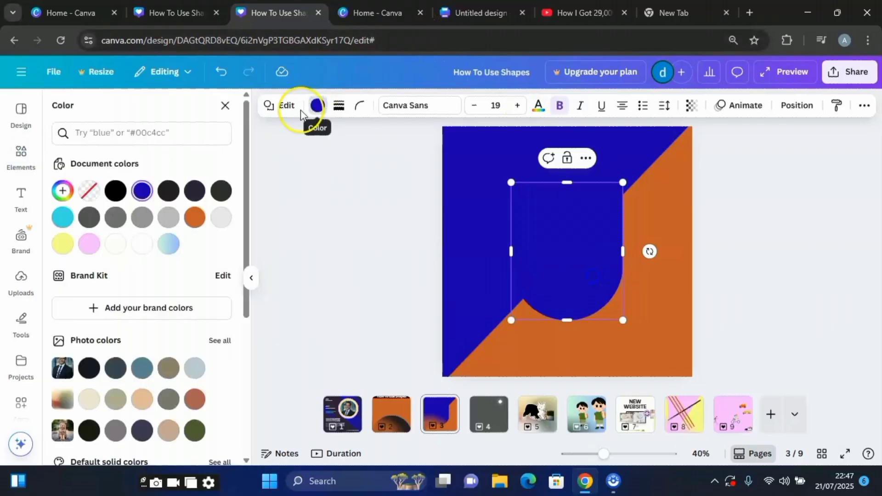
{"action": "left_click", "coordinate": [117, 245]}
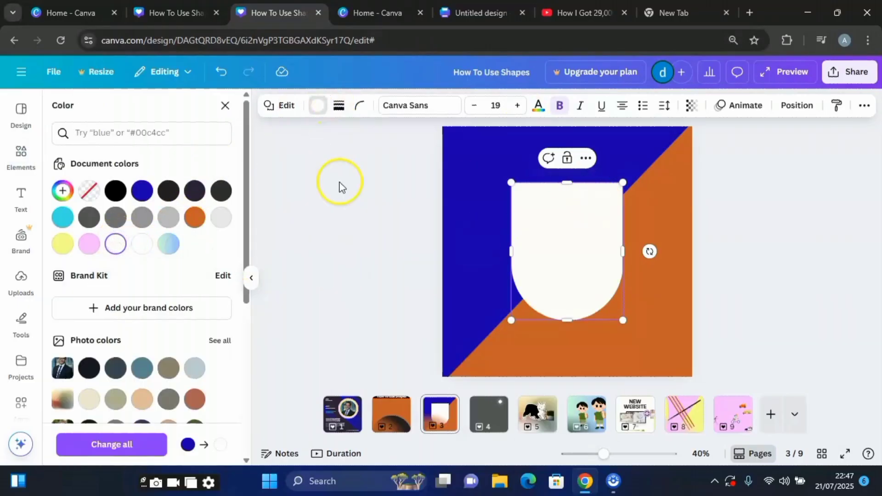
{"action": "left_click", "coordinate": [351, 230]}
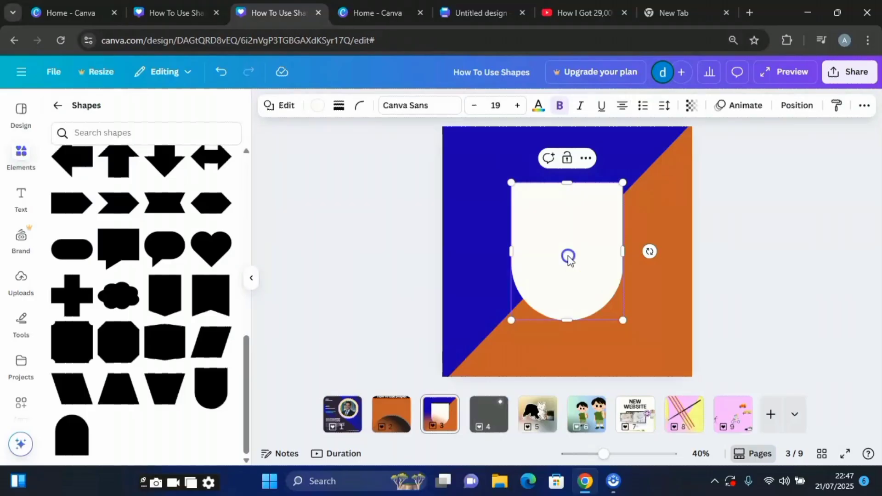
{"action": "left_click", "coordinate": [676, 247]}
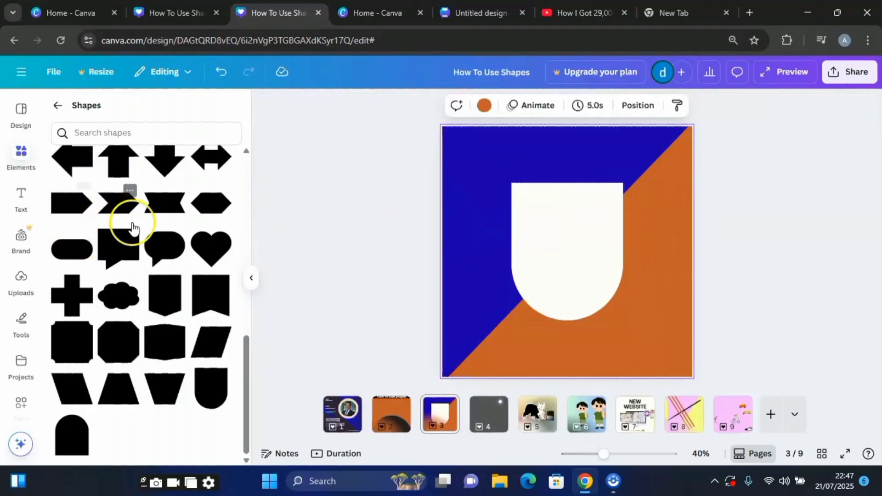
Step: Add a plain solid line and place it just above the off-white shape, starting at the shape's left edge
{"action": "scroll", "coordinate": [130, 220], "scroll_direction": "up", "scroll_amount": 10}
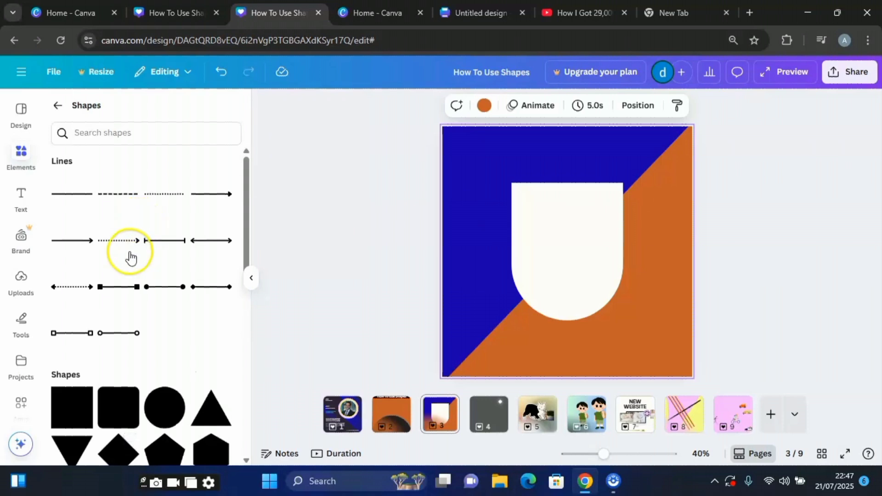
{"action": "left_click", "coordinate": [81, 194]}
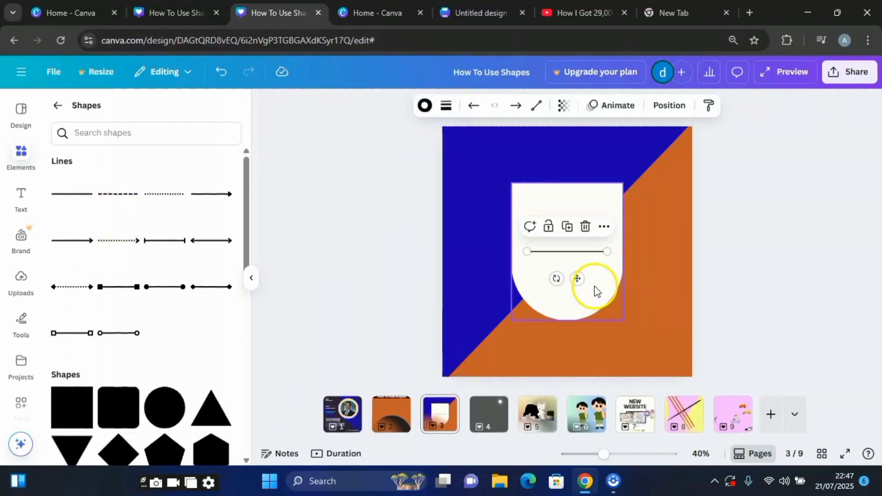
{"action": "left_click_drag", "start_coordinate": [580, 280], "coordinate": [568, 185]}
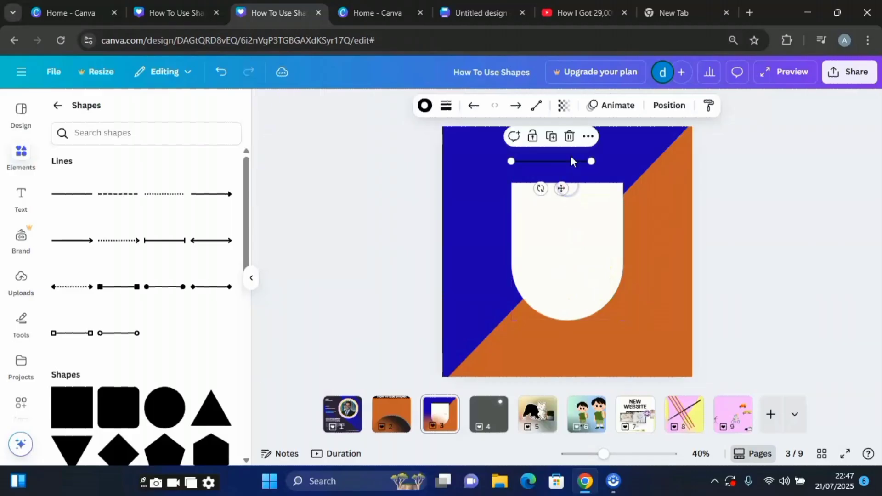
Step: Color the line white, extend it horizontally to about 483 to match the shape's width, and move it closer to the shape
{"action": "left_click", "coordinate": [425, 106]}
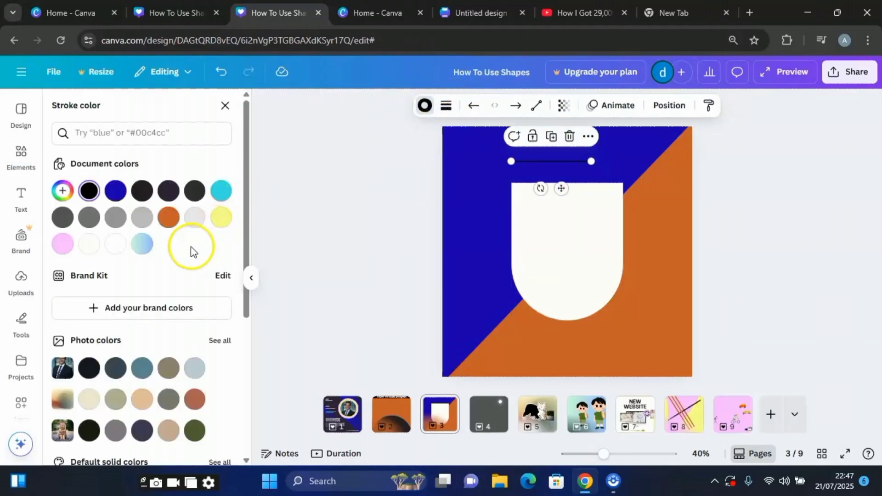
{"action": "left_click", "coordinate": [116, 245]}
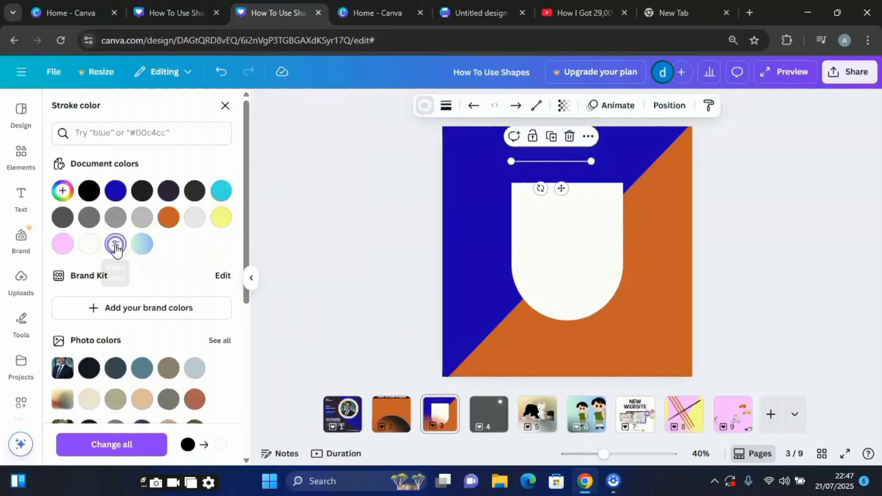
{"action": "left_click_drag", "start_coordinate": [593, 161], "coordinate": [657, 154]}
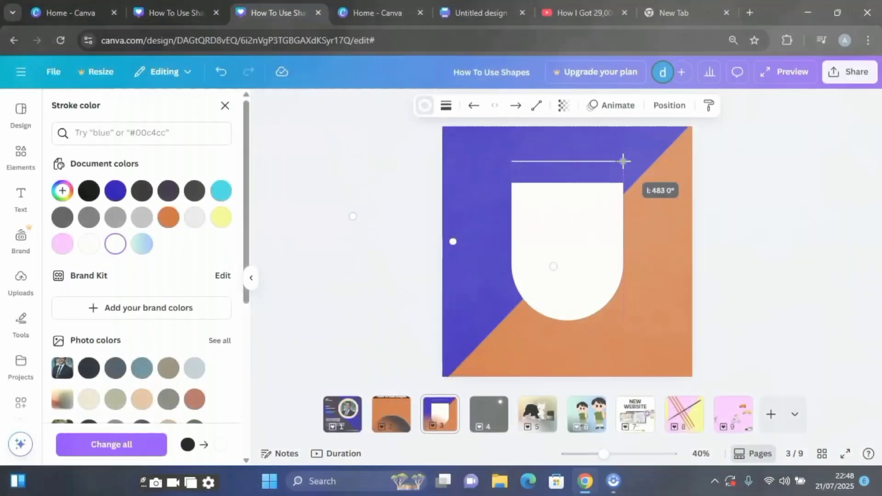
{"action": "left_click_drag", "start_coordinate": [622, 160], "coordinate": [623, 161]}
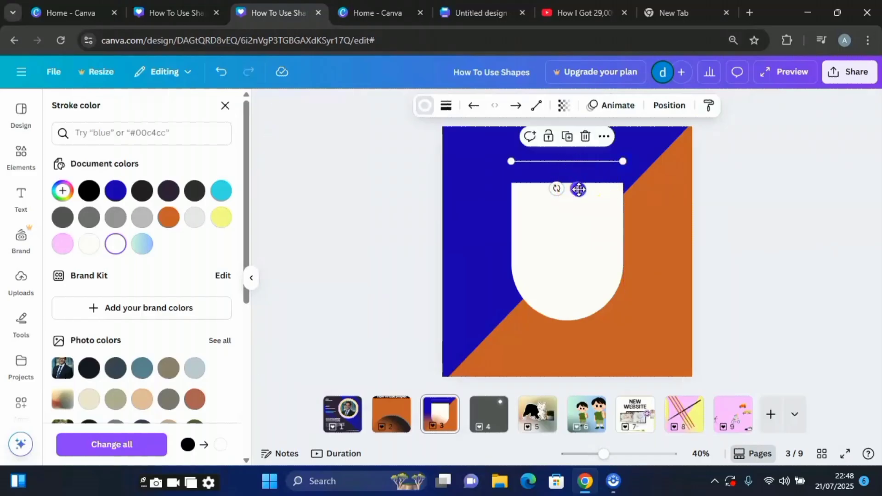
{"action": "left_click_drag", "start_coordinate": [578, 189], "coordinate": [574, 192]}
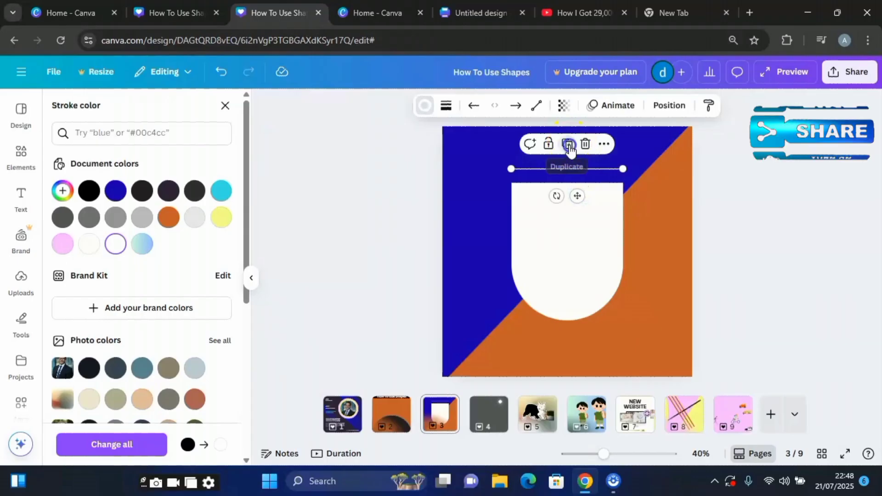
Step: Duplicate the white line and place the copy parallel, slightly above the original
{"action": "left_click", "coordinate": [570, 147]}
{"action": "left_click_drag", "start_coordinate": [579, 196], "coordinate": [578, 176]}
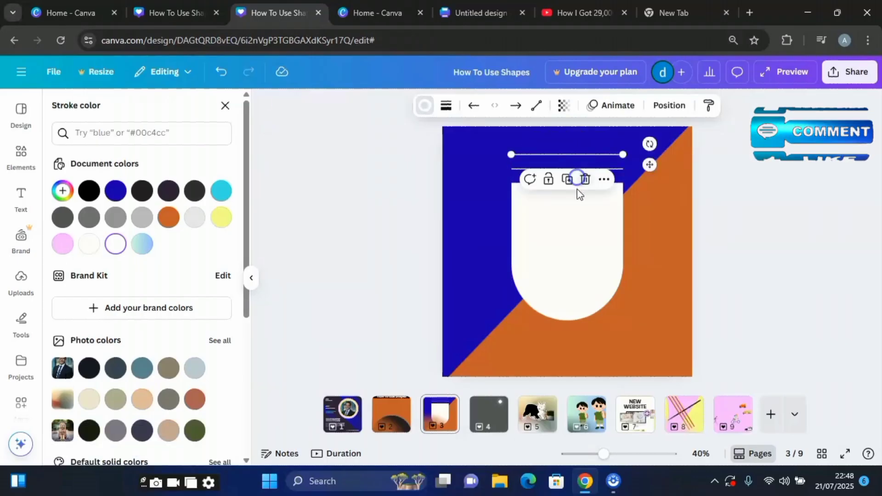
{"action": "left_click", "coordinate": [741, 239]}
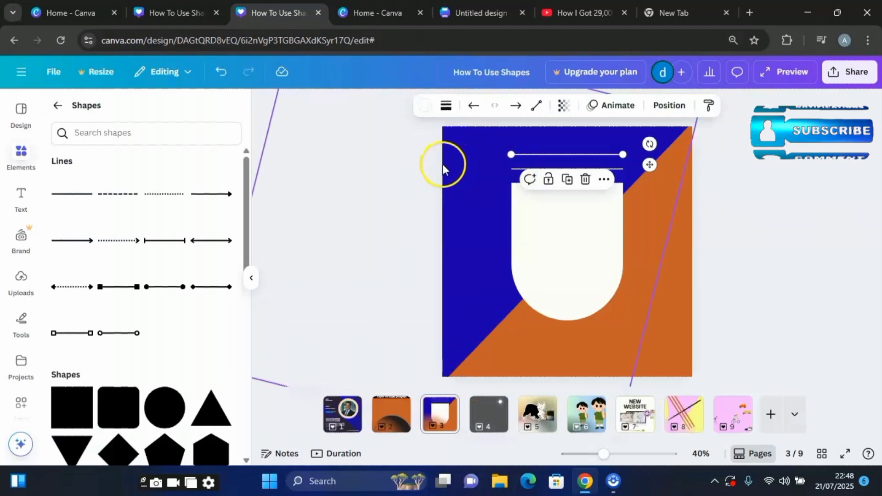
Step: Duplicate the off-white rounded-bottom shape, shrink the copy and center it horizontally inside the original
{"action": "left_click", "coordinate": [573, 242]}
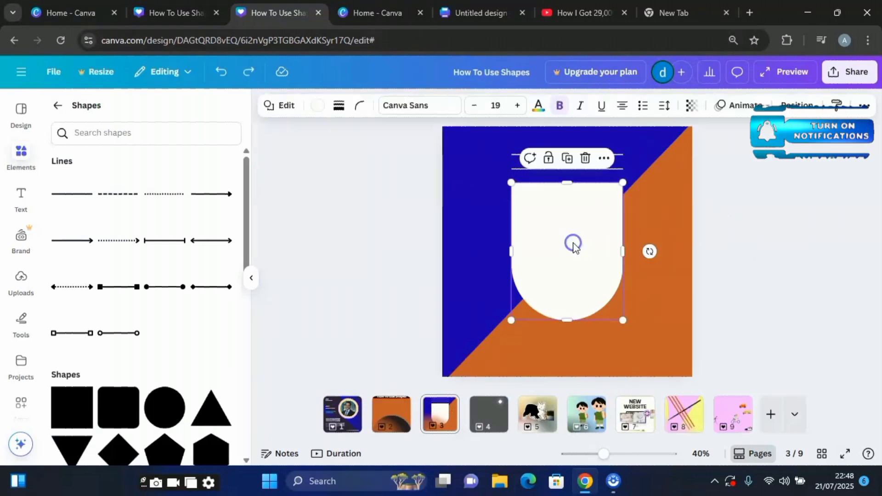
{"action": "left_click", "coordinate": [568, 159]}
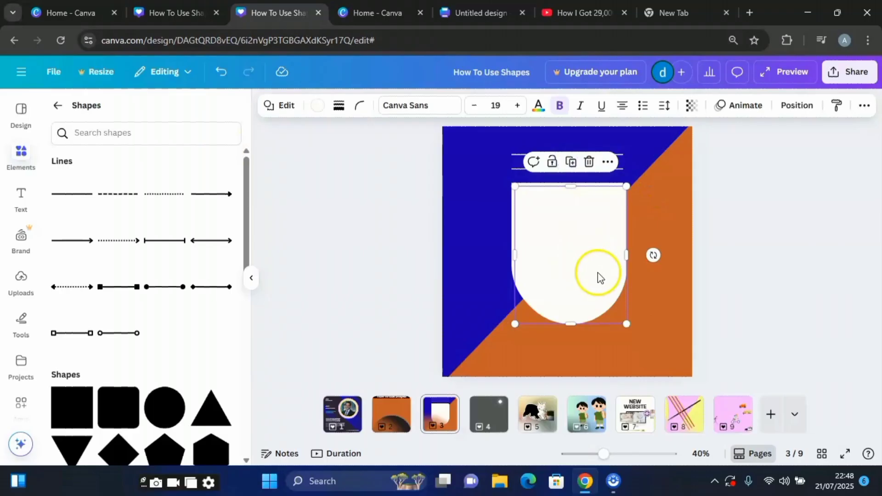
{"action": "left_click_drag", "start_coordinate": [629, 325], "coordinate": [622, 294]}
{"action": "left_click_drag", "start_coordinate": [573, 264], "coordinate": [580, 260]}
{"action": "left_click_drag", "start_coordinate": [578, 260], "coordinate": [579, 261]}
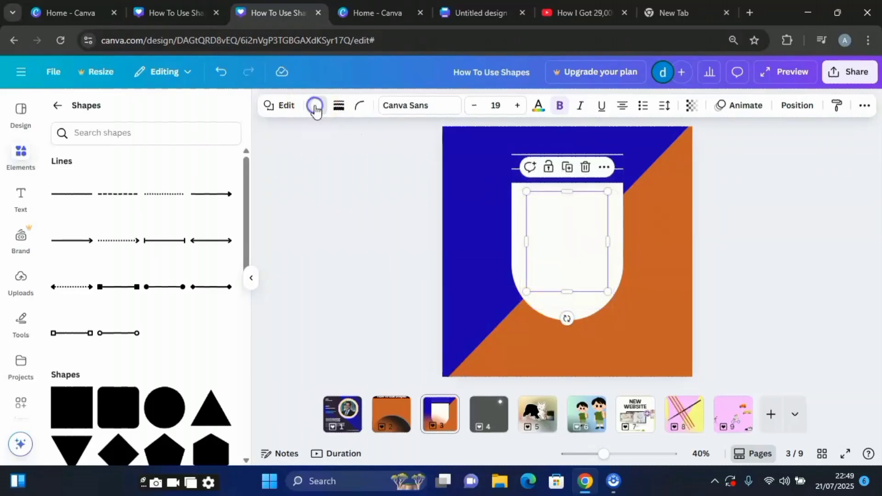
Step: Color the smaller inner rounded-bottom shape black and move it down to center it inside the off-white shape
{"action": "left_click", "coordinate": [316, 108]}
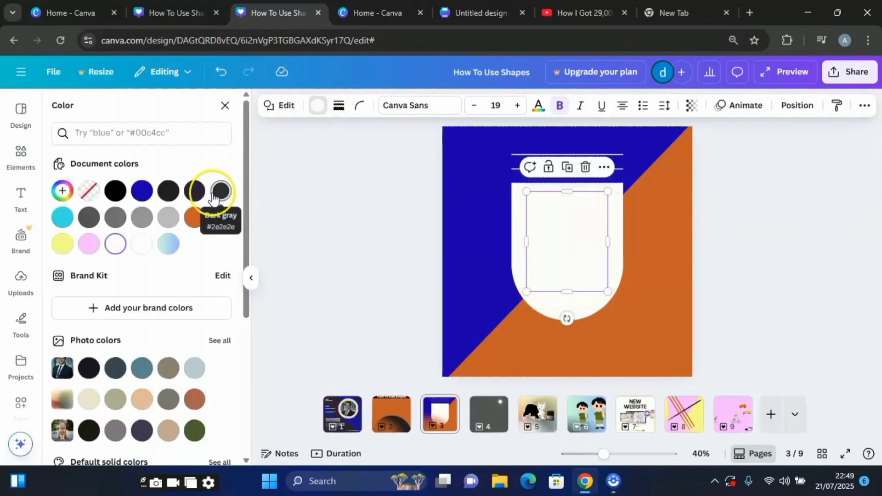
{"action": "left_click", "coordinate": [115, 192]}
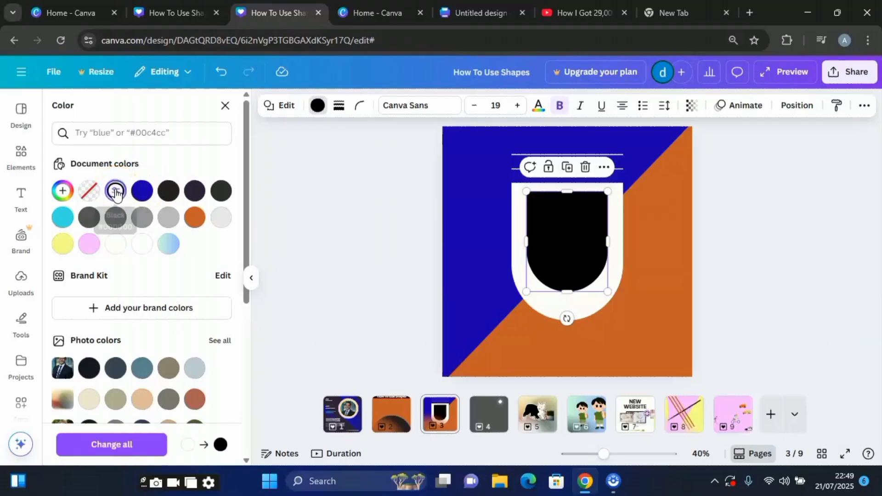
{"action": "left_click", "coordinate": [578, 323]}
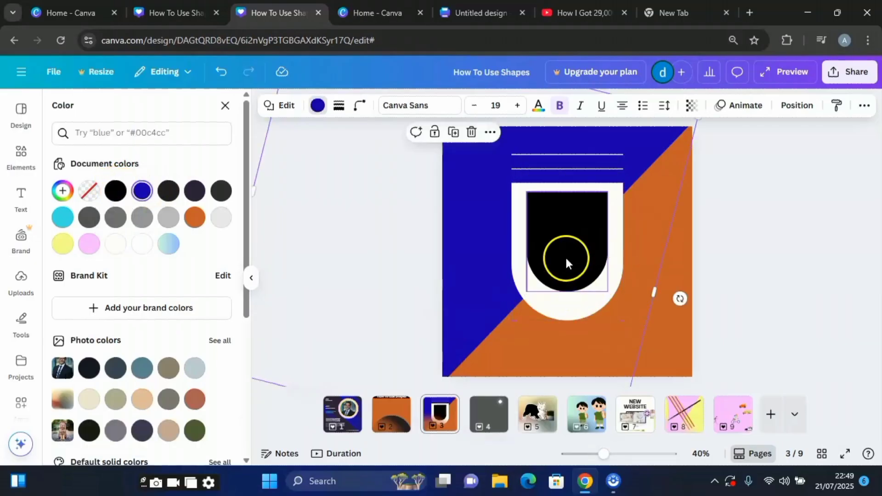
{"action": "left_click_drag", "start_coordinate": [566, 262], "coordinate": [565, 265]}
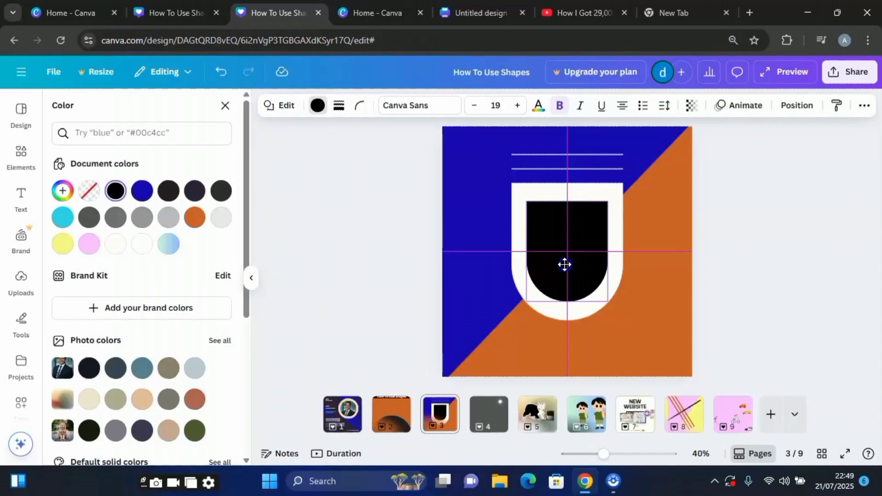
{"action": "left_click", "coordinate": [767, 253]}
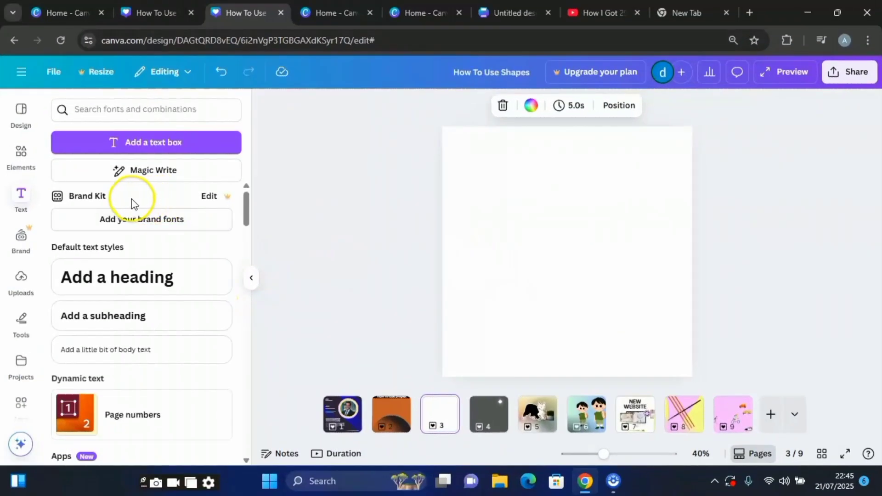
Step: Add a plain square shape to the blank page 2 and color it black
{"action": "left_click", "coordinate": [11, 159]}
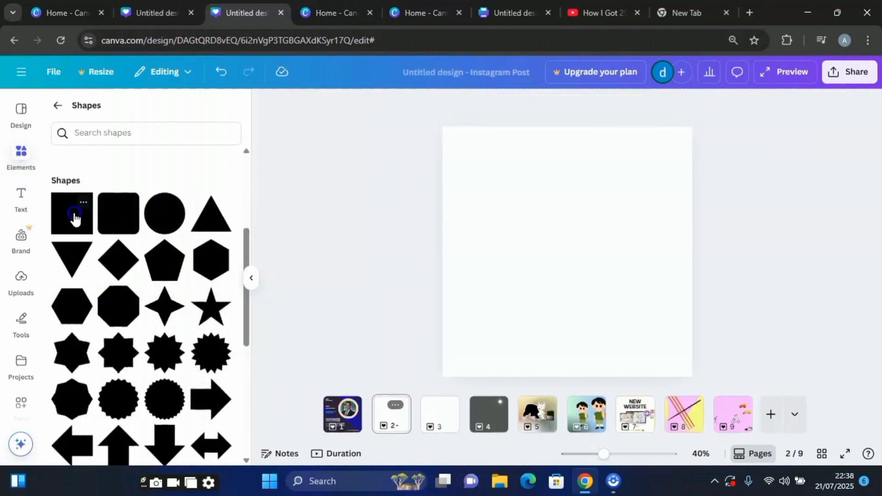
{"action": "left_click", "coordinate": [75, 216]}
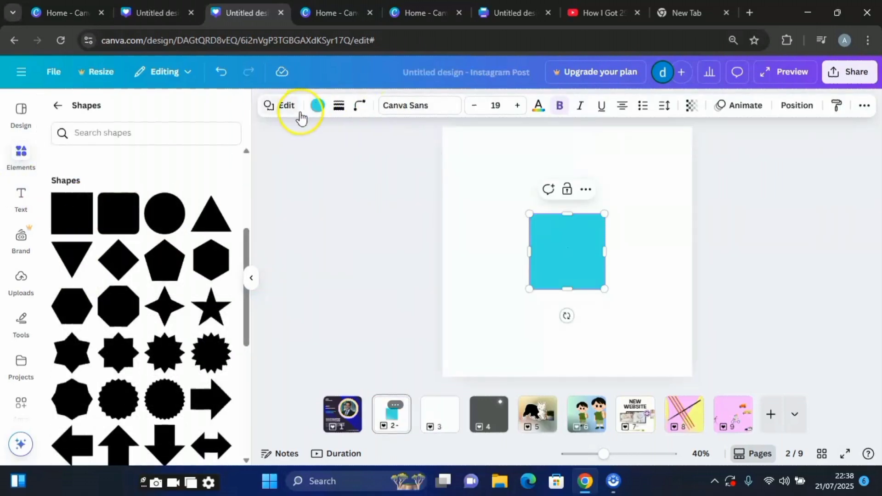
{"action": "left_click", "coordinate": [318, 106]}
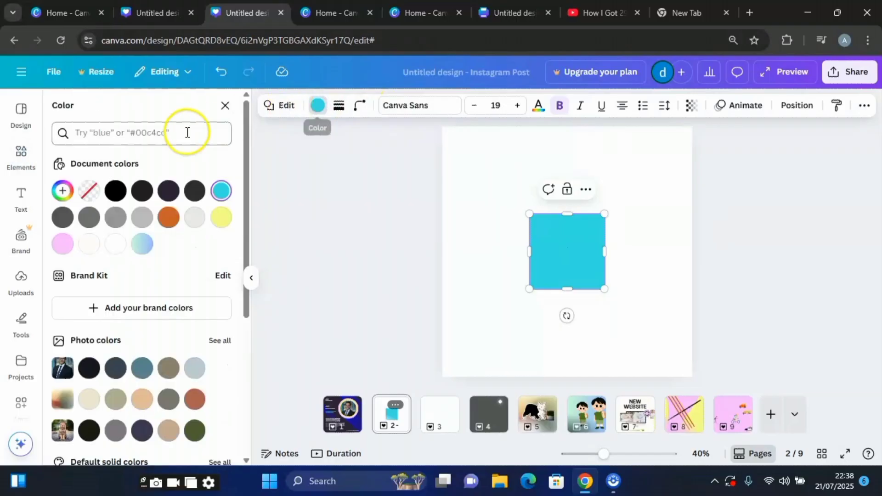
{"action": "left_click", "coordinate": [168, 190]}
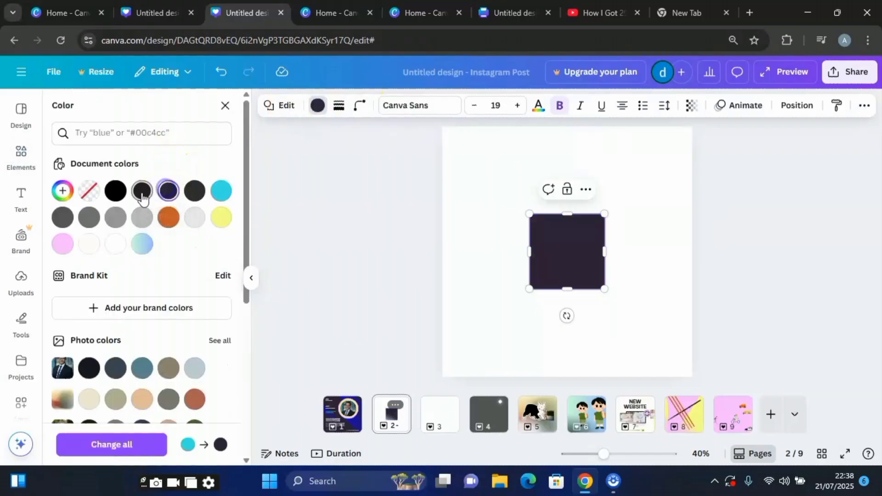
{"action": "left_click", "coordinate": [115, 192]}
Step: Reshape the black square into a thin band spanning the page width and align it with the page's top edge
{"action": "left_click_drag", "start_coordinate": [532, 252], "coordinate": [439, 253]}
{"action": "left_click_drag", "start_coordinate": [516, 210], "coordinate": [532, 264]}
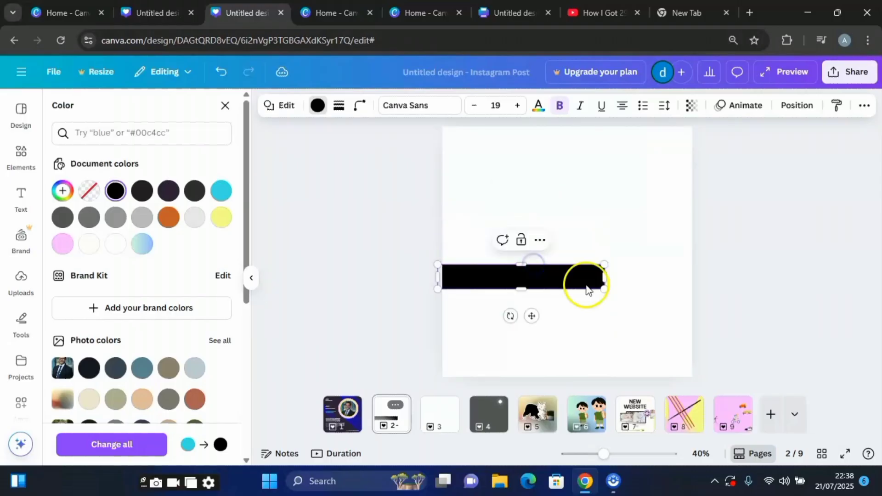
{"action": "left_click_drag", "start_coordinate": [603, 279], "coordinate": [688, 273]}
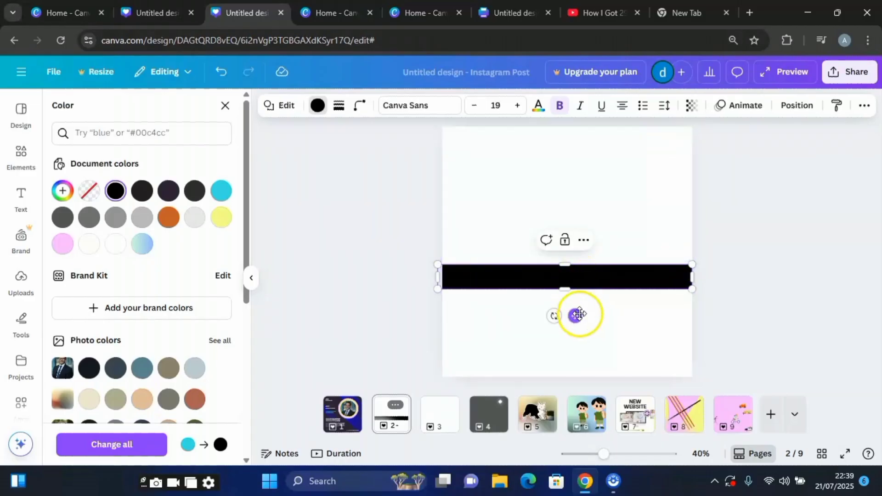
{"action": "left_click_drag", "start_coordinate": [578, 315], "coordinate": [582, 175]}
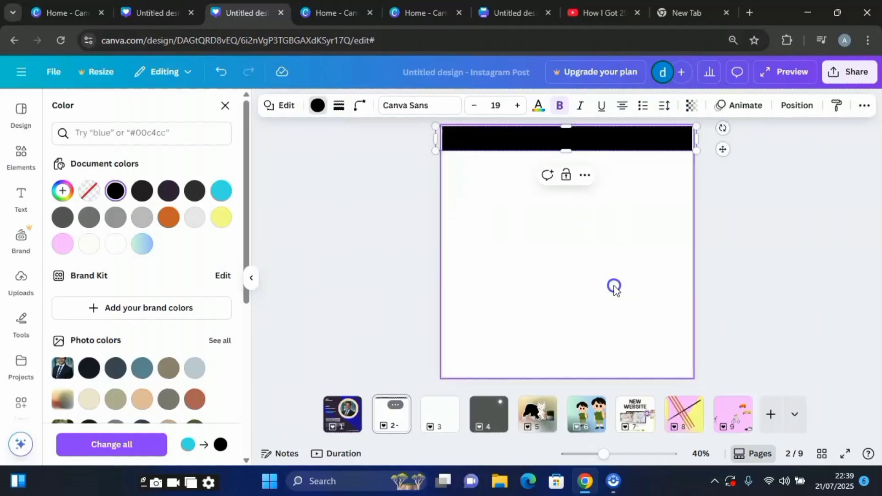
Step: Set the background color of page 2 to the orange from the document colors
{"action": "left_click", "coordinate": [580, 216]}
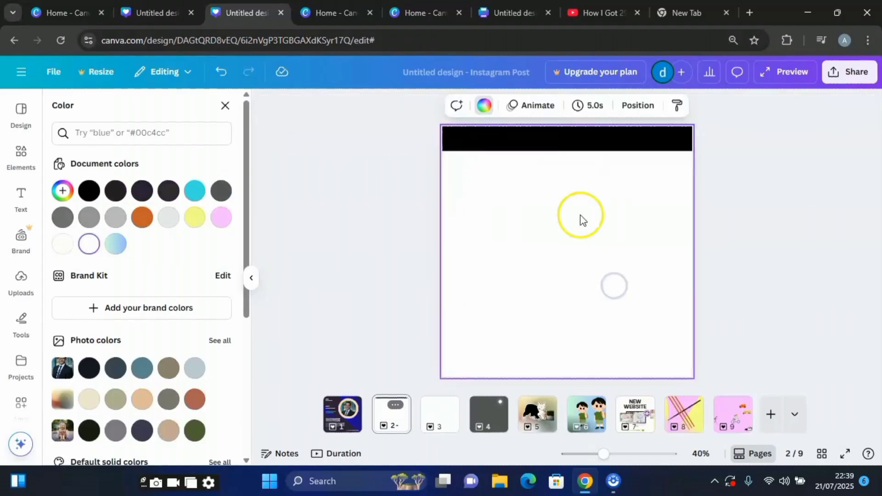
{"action": "left_click", "coordinate": [483, 106]}
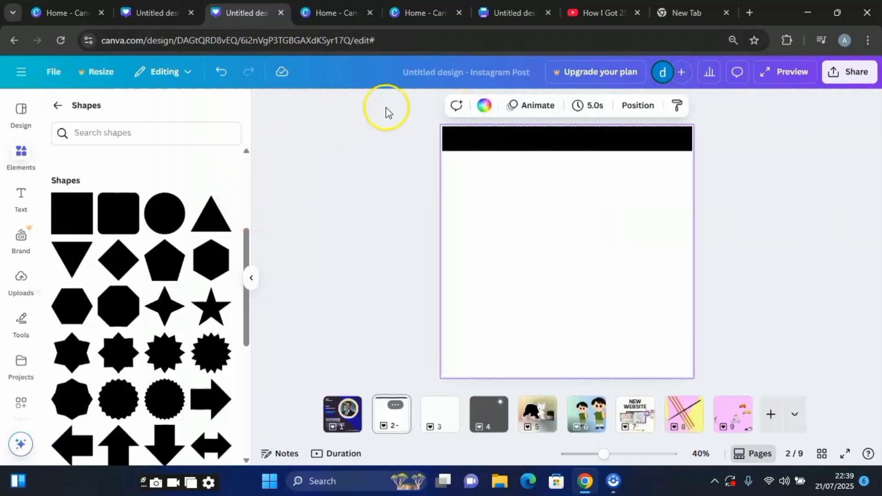
{"action": "left_click", "coordinate": [483, 107]}
{"action": "left_click", "coordinate": [143, 218]}
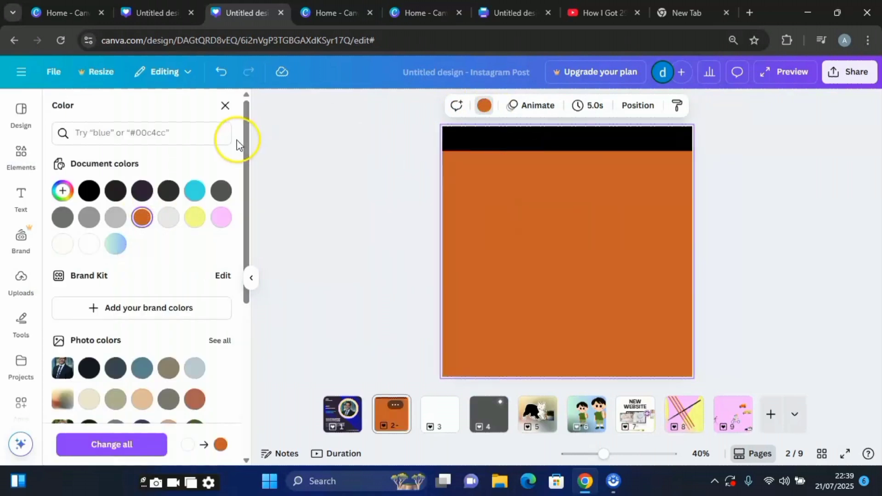
Step: Add a circle from the basic shapes to the orange page
{"action": "left_click", "coordinate": [21, 154]}
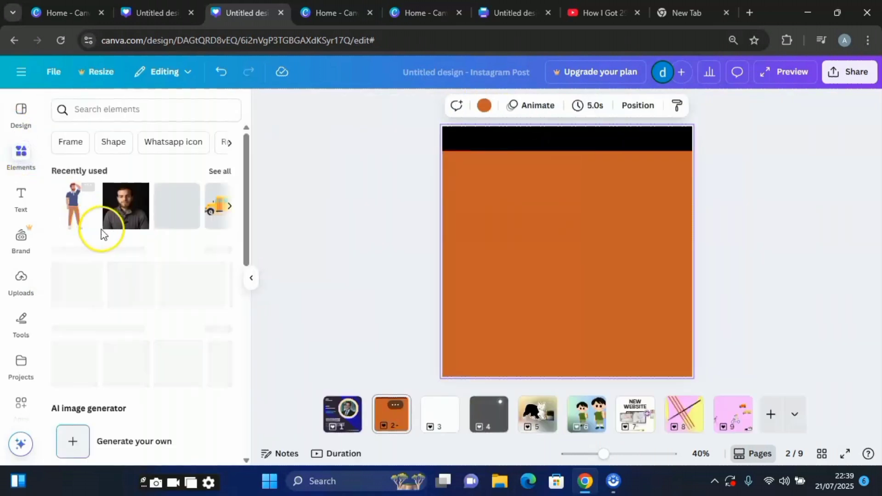
{"action": "scroll", "coordinate": [108, 230], "scroll_direction": "down", "scroll_amount": 5}
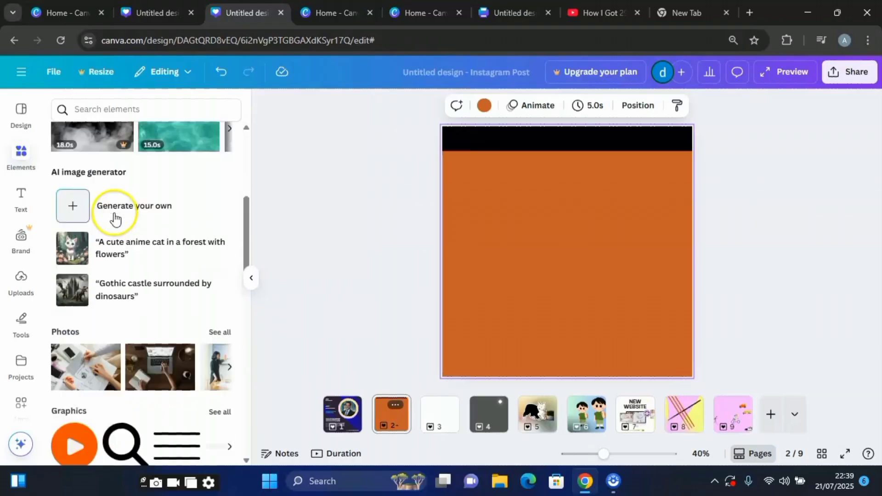
{"action": "scroll", "coordinate": [115, 214], "scroll_direction": "down", "scroll_amount": 5}
{"action": "left_click", "coordinate": [221, 201]}
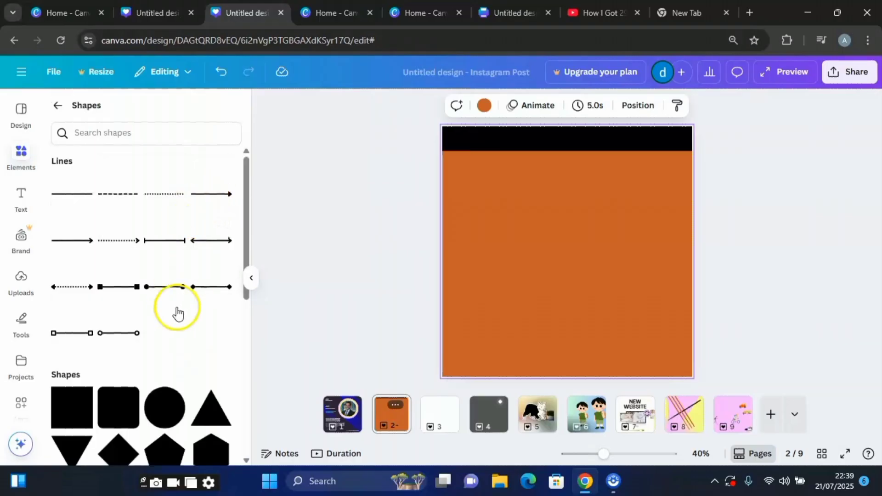
{"action": "scroll", "coordinate": [177, 314], "scroll_direction": "down", "scroll_amount": 3}
{"action": "left_click", "coordinate": [171, 279]}
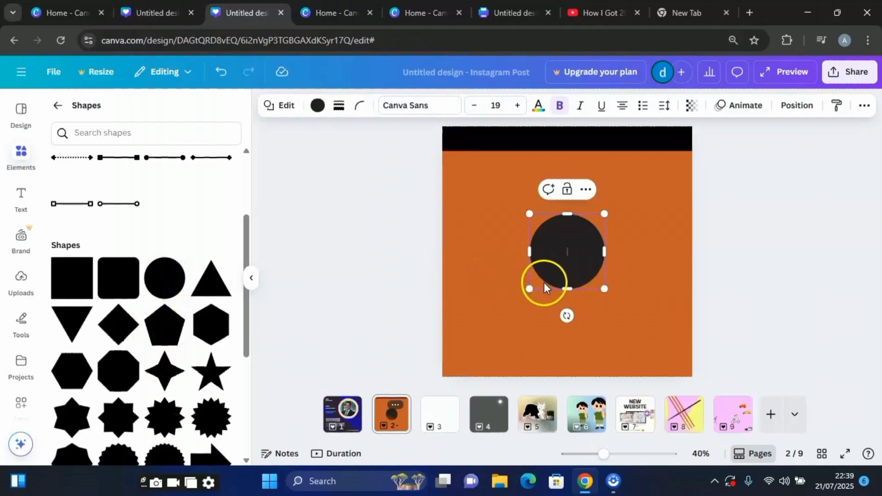
Step: Enlarge the dark circle to almost the full page width and center it horizontally on the page
{"action": "left_click_drag", "start_coordinate": [527, 307], "coordinate": [425, 445]}
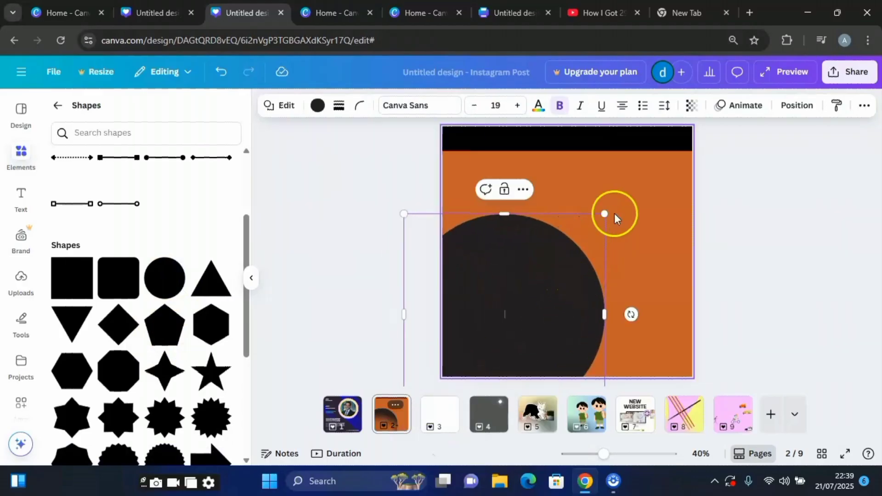
{"action": "left_click_drag", "start_coordinate": [606, 212], "coordinate": [657, 173]}
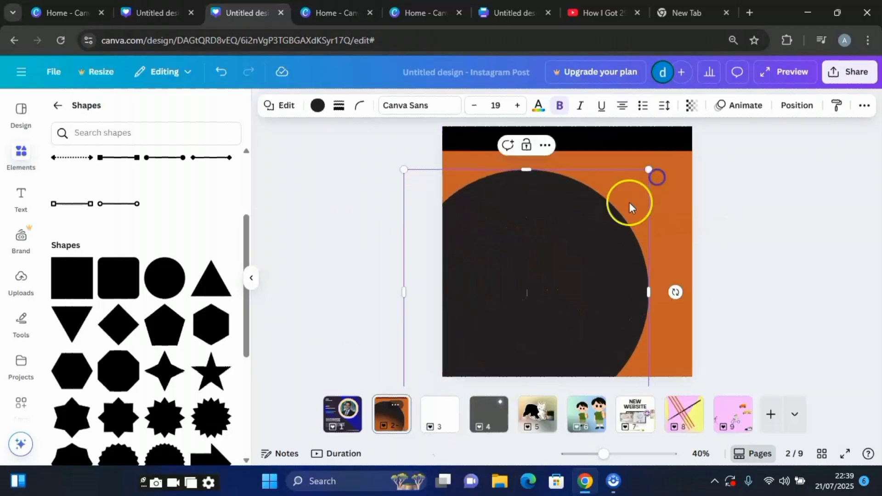
{"action": "left_click_drag", "start_coordinate": [597, 232], "coordinate": [643, 230]}
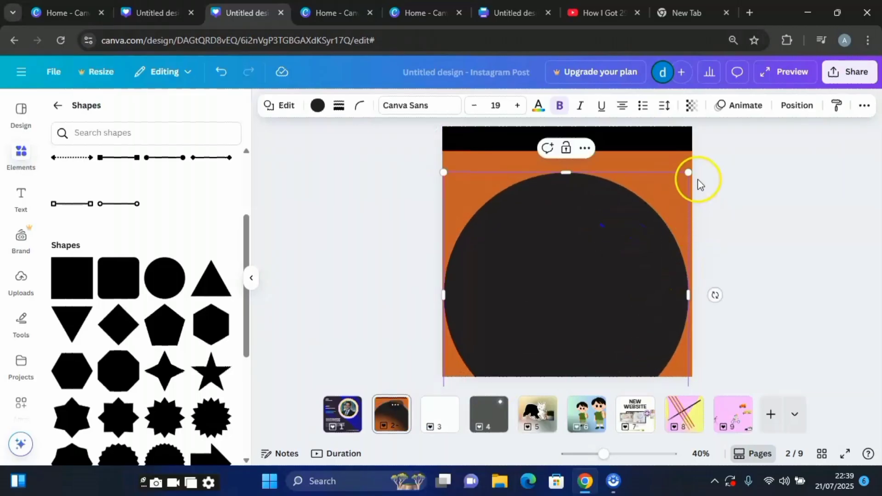
{"action": "left_click_drag", "start_coordinate": [691, 175], "coordinate": [693, 171]}
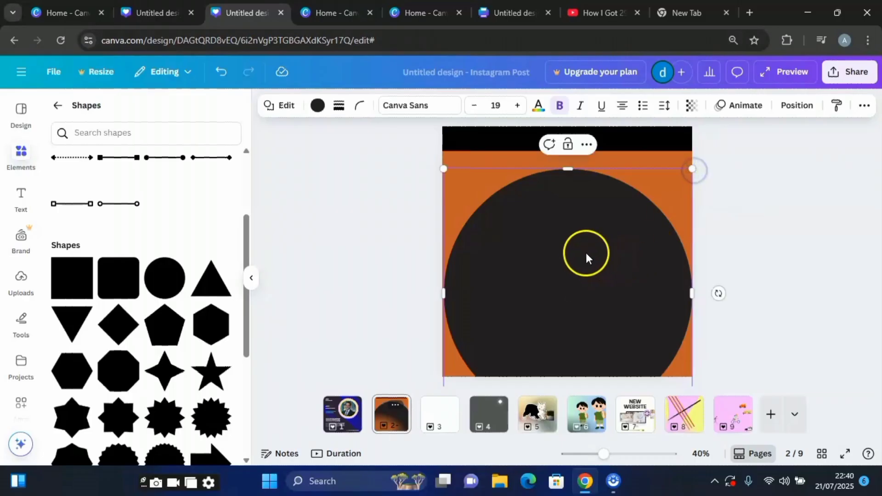
Step: Move the circle down so only its upper part shows on the page, and enlarge it slightly past both side edges
{"action": "left_click_drag", "start_coordinate": [585, 256], "coordinate": [581, 346]}
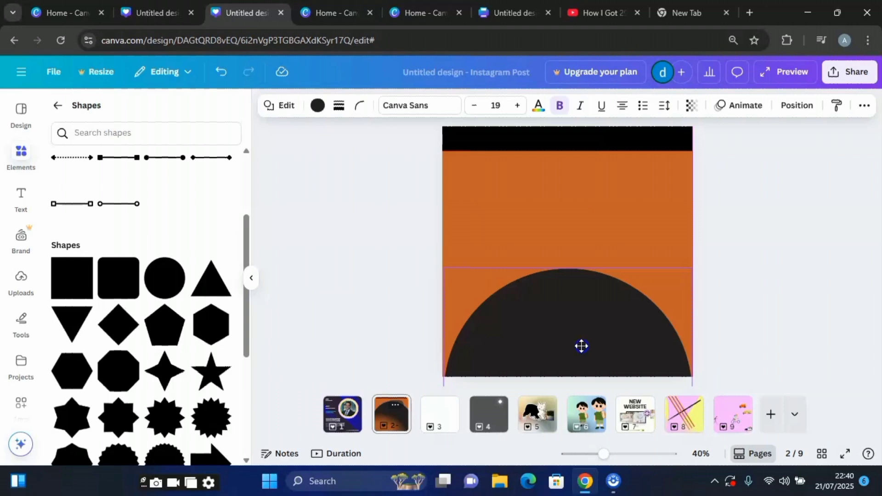
{"action": "left_click_drag", "start_coordinate": [581, 346], "coordinate": [581, 346]}
{"action": "left_click_drag", "start_coordinate": [441, 266], "coordinate": [439, 264]}
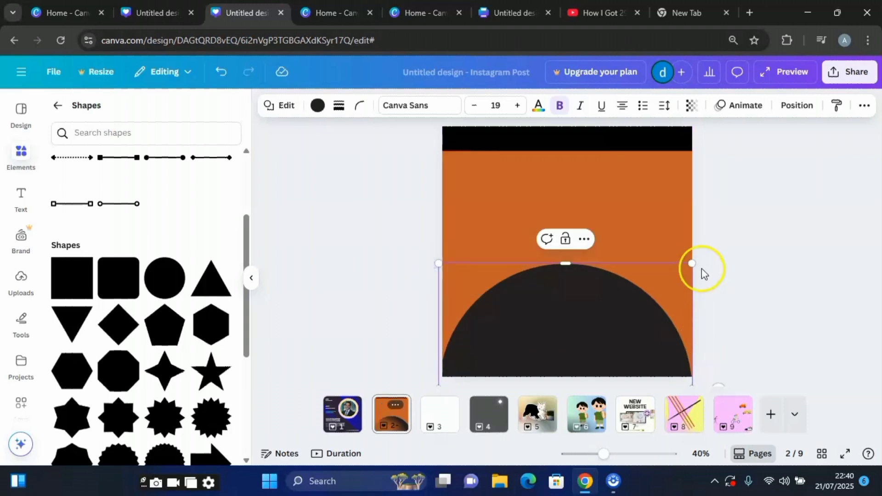
{"action": "left_click_drag", "start_coordinate": [692, 263], "coordinate": [697, 258]}
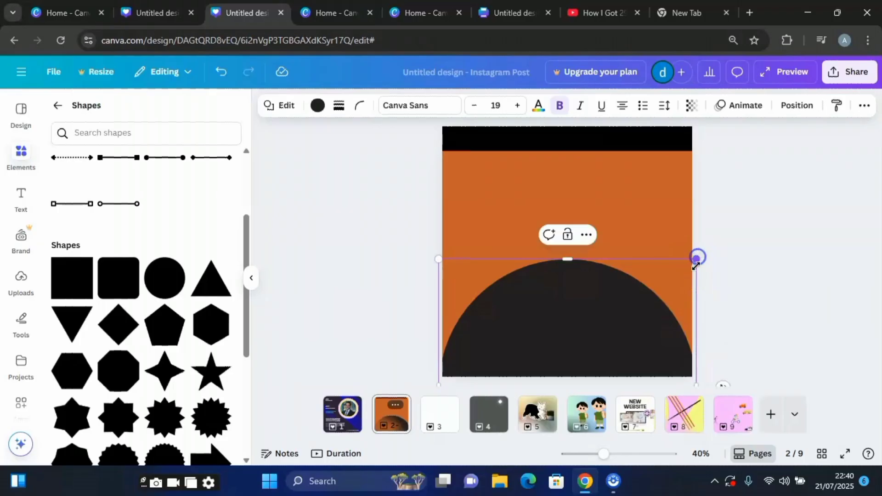
{"action": "left_click", "coordinate": [590, 245]}
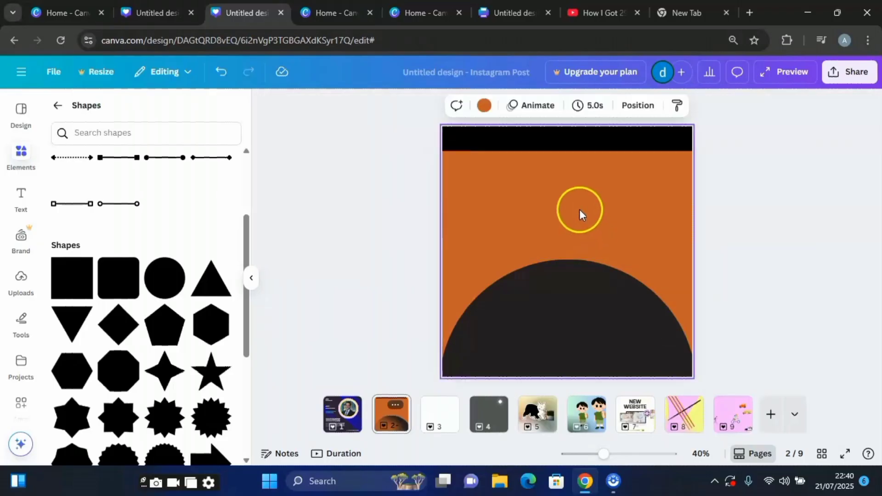
Step: Add the heading "How To Use Shapes" and move it onto the black band at the page's top edge
{"action": "left_click", "coordinate": [21, 195]}
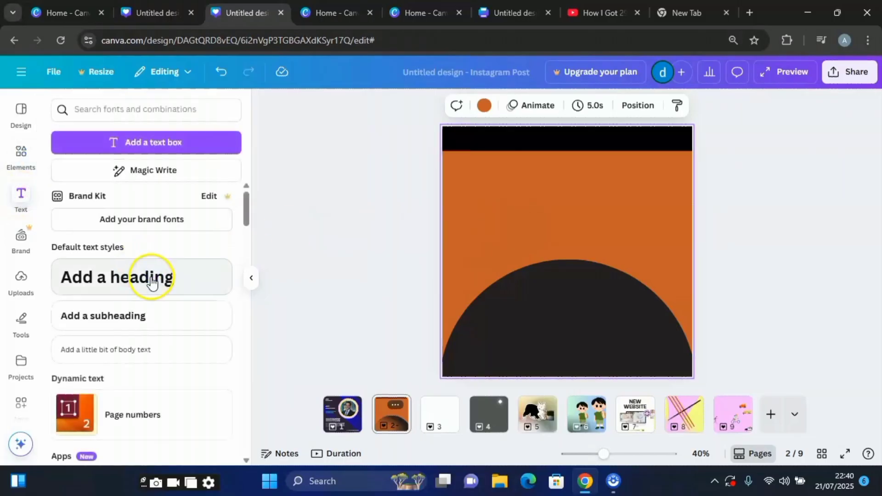
{"action": "left_click", "coordinate": [152, 276]}
{"action": "type", "text": "How To"}
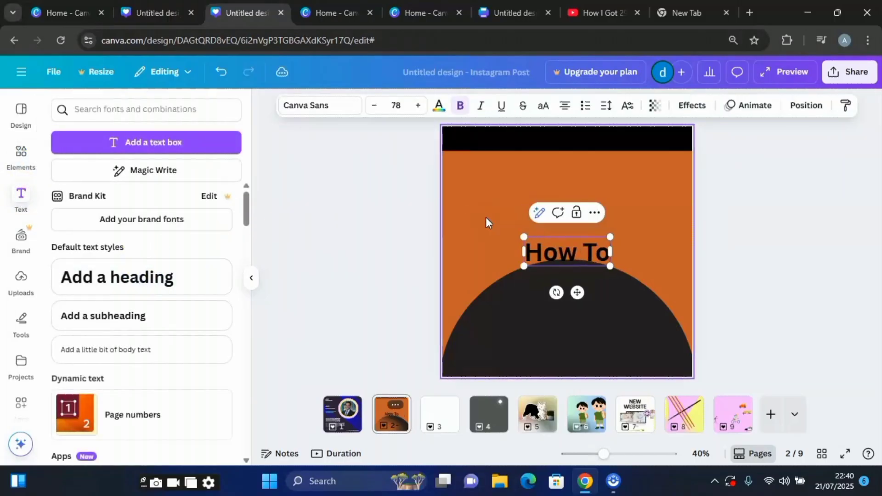
{"action": "type", "text": " Use Shapes"}
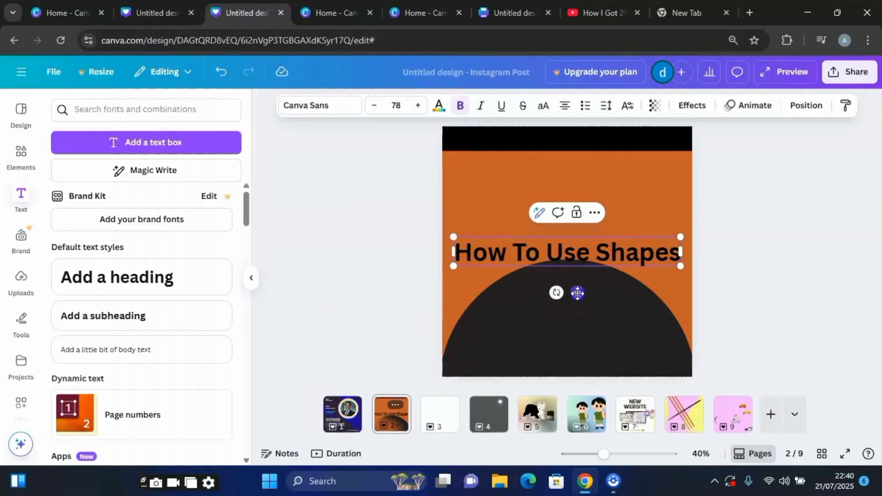
{"action": "left_click_drag", "start_coordinate": [577, 293], "coordinate": [576, 178]}
Step: Color the "How To Use Shapes" heading white
{"action": "left_click", "coordinate": [526, 144]}
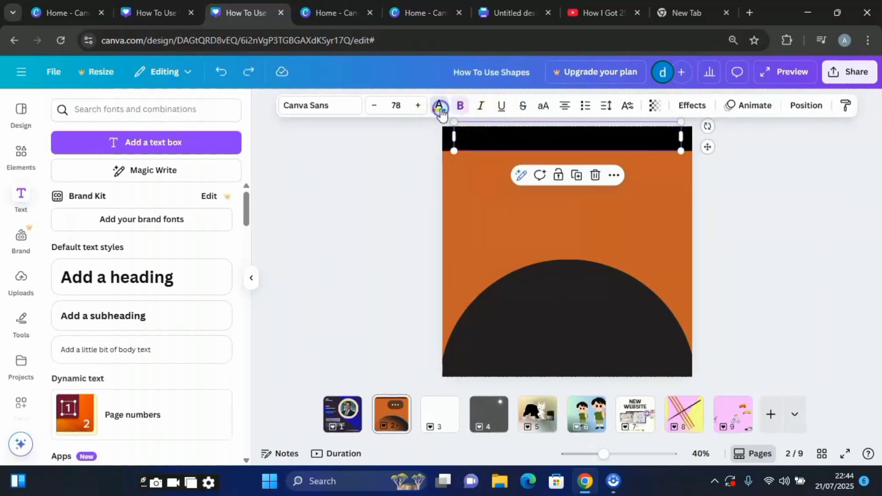
{"action": "left_click", "coordinate": [439, 107]}
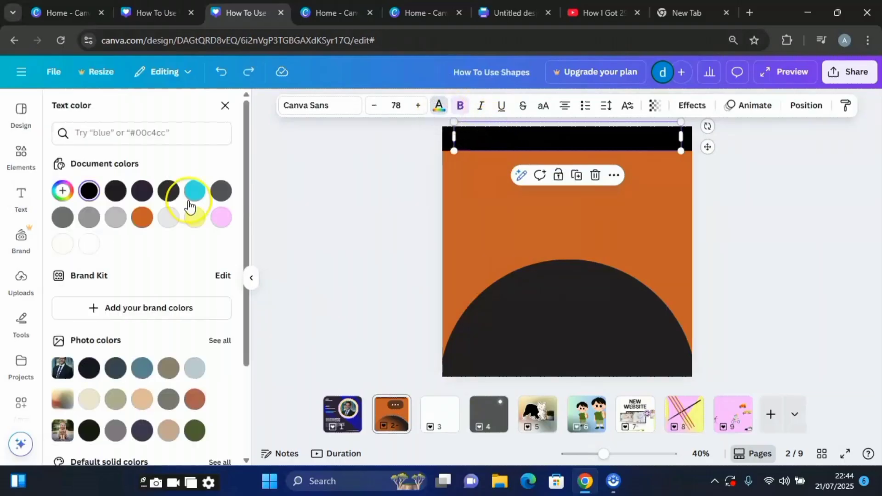
{"action": "left_click", "coordinate": [87, 244]}
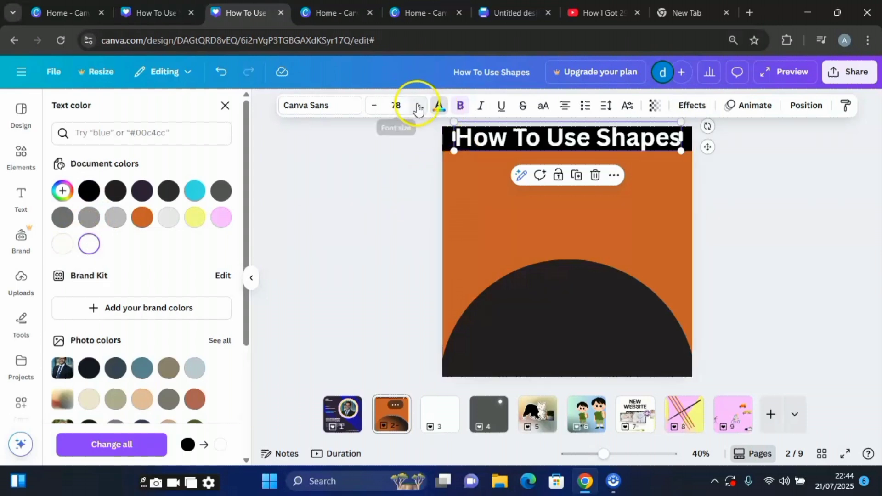
Step: Reduce the heading's font size to 63 and reposition it within the black band
{"action": "left_click", "coordinate": [376, 106]}
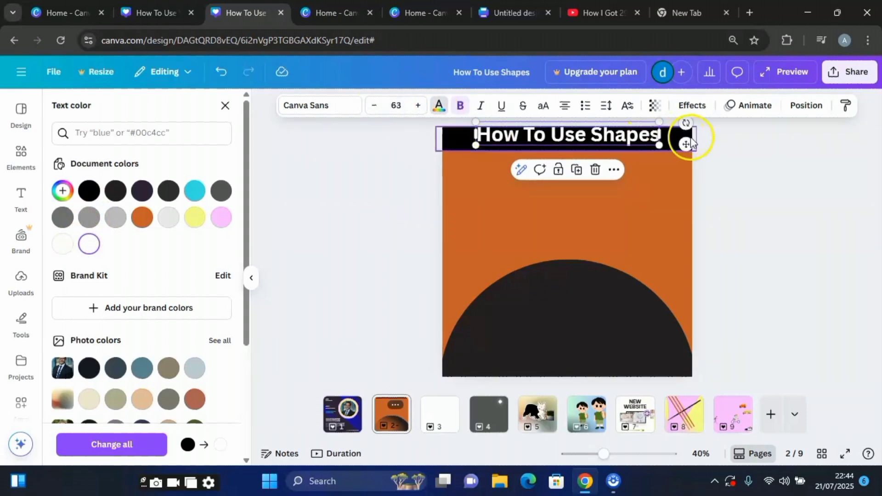
{"action": "left_click_drag", "start_coordinate": [685, 144], "coordinate": [685, 145]}
{"action": "left_click", "coordinate": [549, 211]}
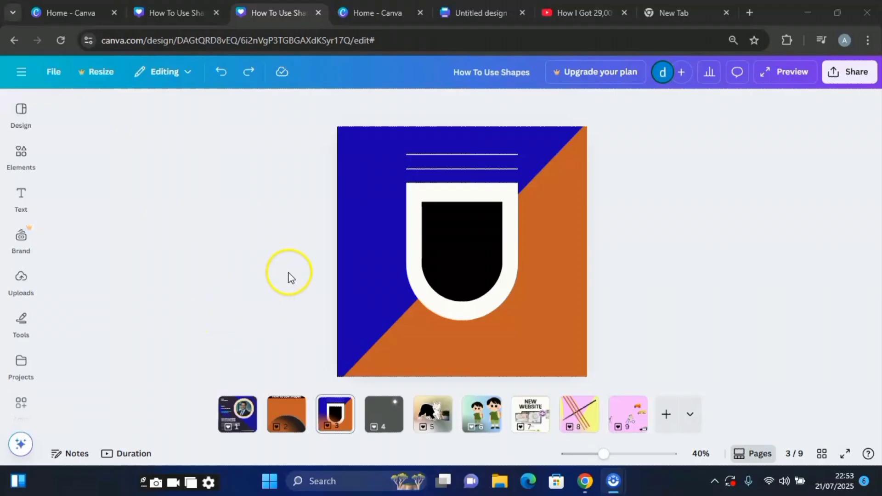
Step: Round the corners of the white U-shaped element on page 3 with a corner rounding of 40
{"action": "left_click", "coordinate": [410, 195]}
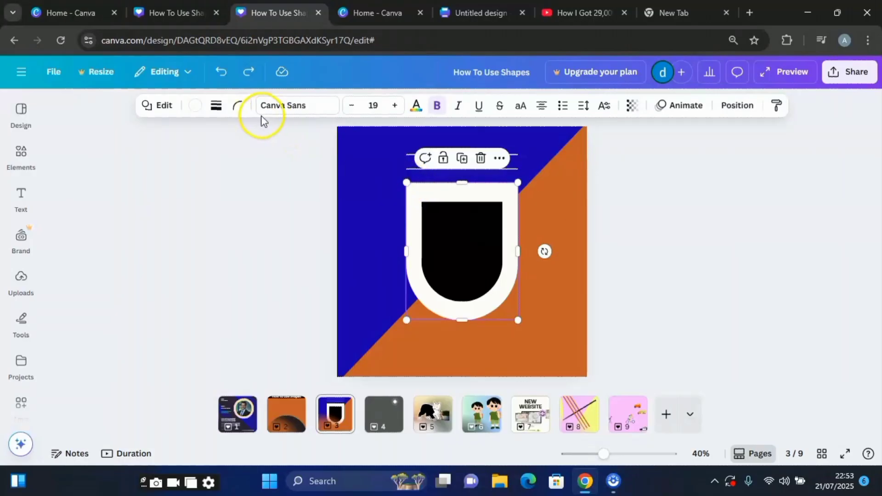
{"action": "left_click", "coordinate": [238, 109]}
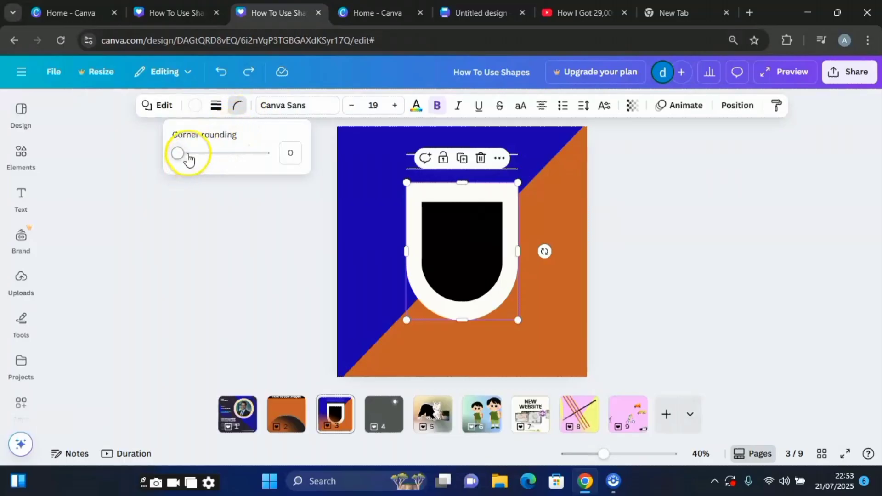
{"action": "left_click_drag", "start_coordinate": [180, 157], "coordinate": [184, 159]}
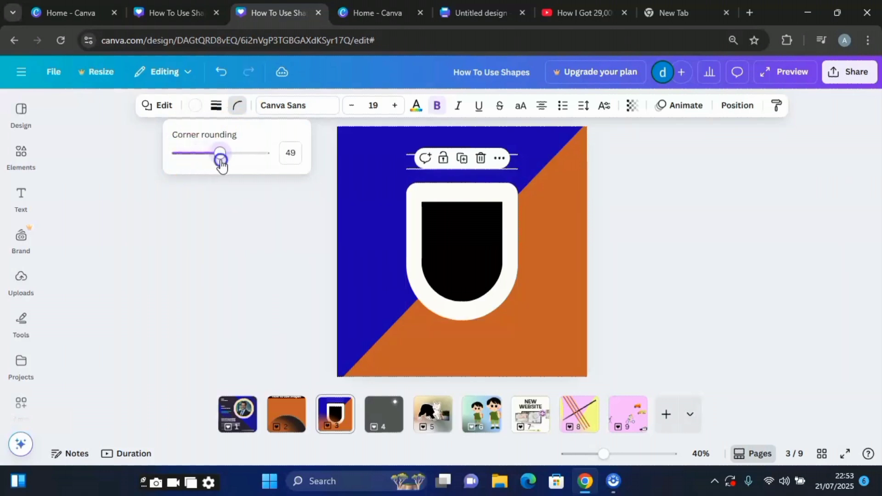
{"action": "mouse_move", "coordinate": [221, 165]}
{"action": "left_mouse_down"}
{"action": "mouse_move", "coordinate": [256, 171]}
{"action": "mouse_move", "coordinate": [212, 168]}
{"action": "left_mouse_up"}
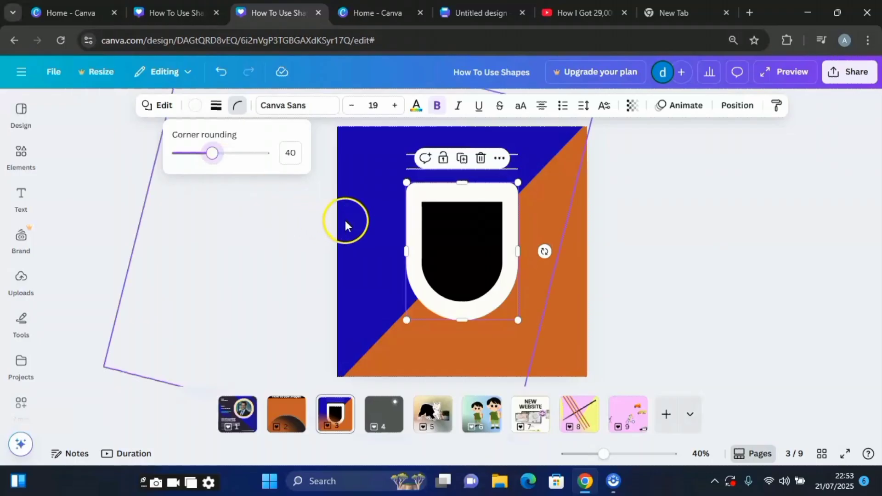
Step: Set the corner rounding of the black inner shape to 40
{"action": "left_click", "coordinate": [440, 234]}
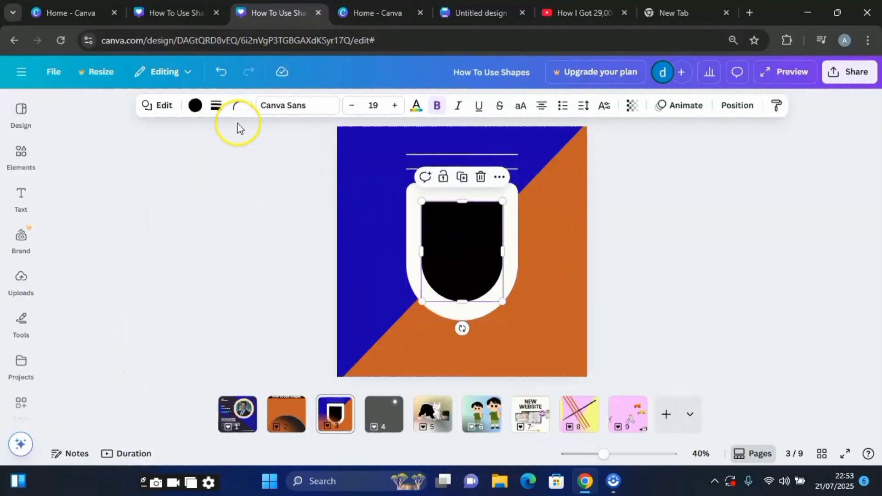
{"action": "left_click", "coordinate": [239, 107]}
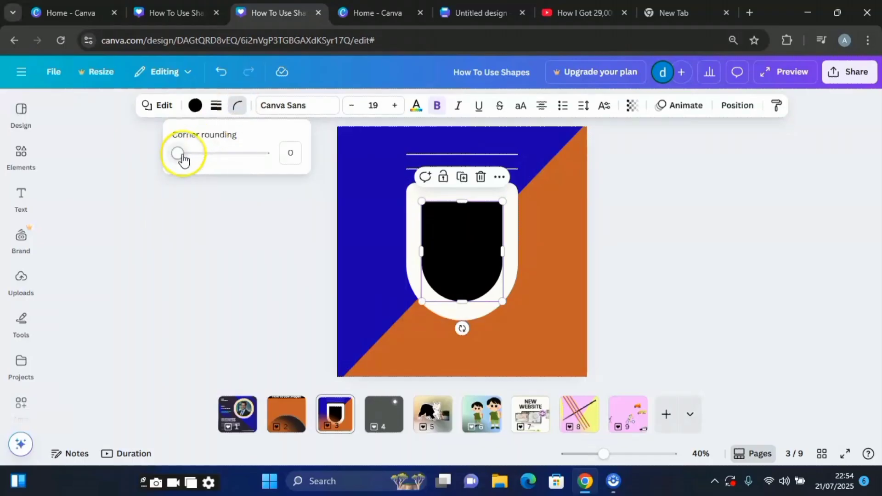
{"action": "left_click_drag", "start_coordinate": [179, 154], "coordinate": [213, 162]}
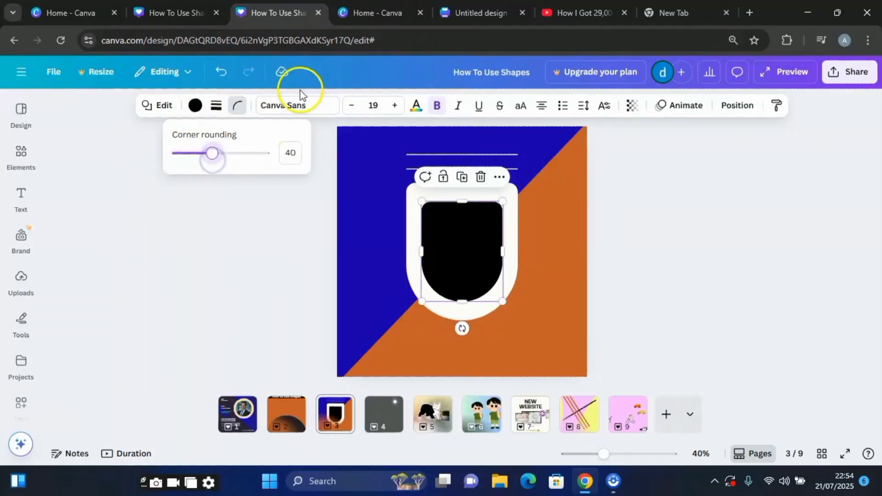
Step: Try solid and dashed border styles on the white shape, and settle on a dotted border with a stroke weight of 10
{"action": "left_click", "coordinate": [414, 195]}
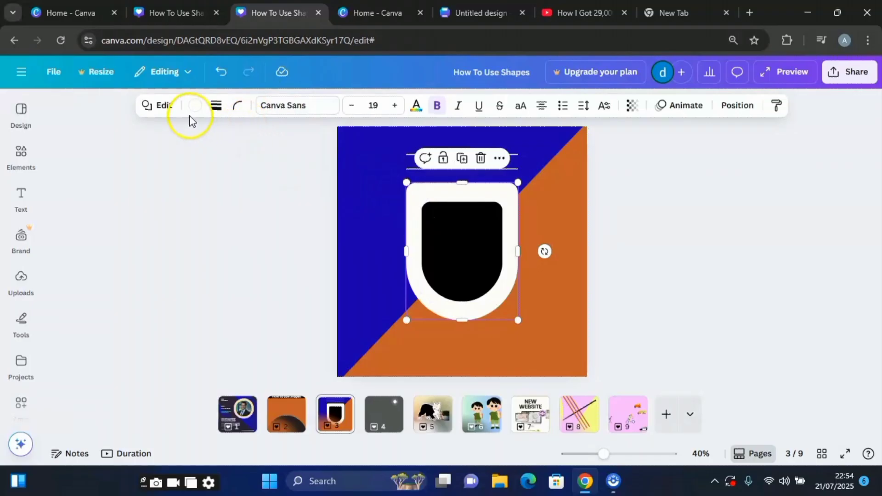
{"action": "left_click", "coordinate": [217, 109]}
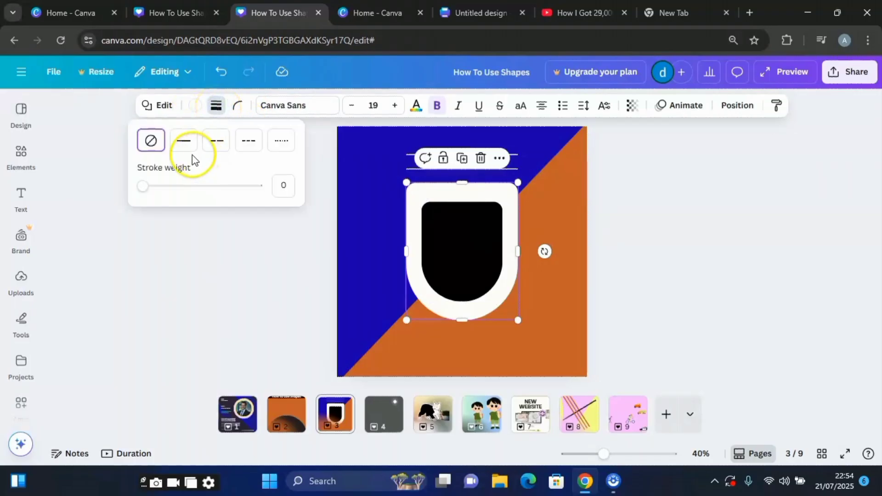
{"action": "left_click", "coordinate": [186, 145]}
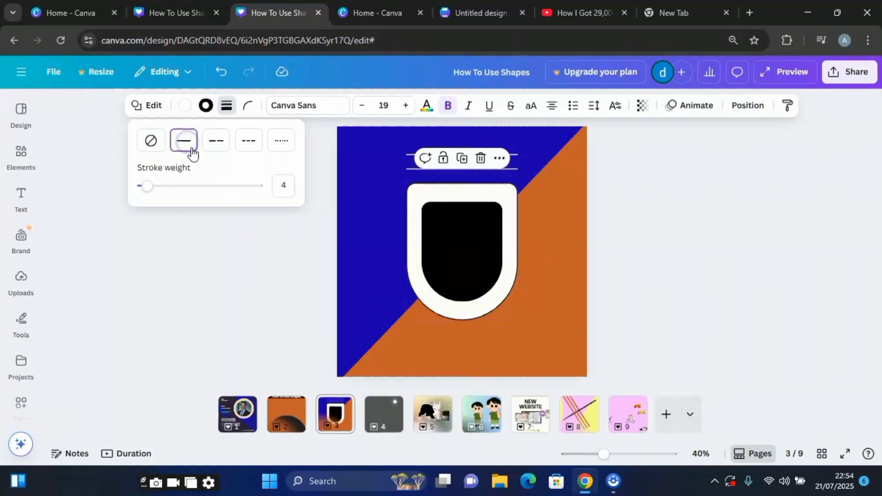
{"action": "left_click", "coordinate": [224, 157]}
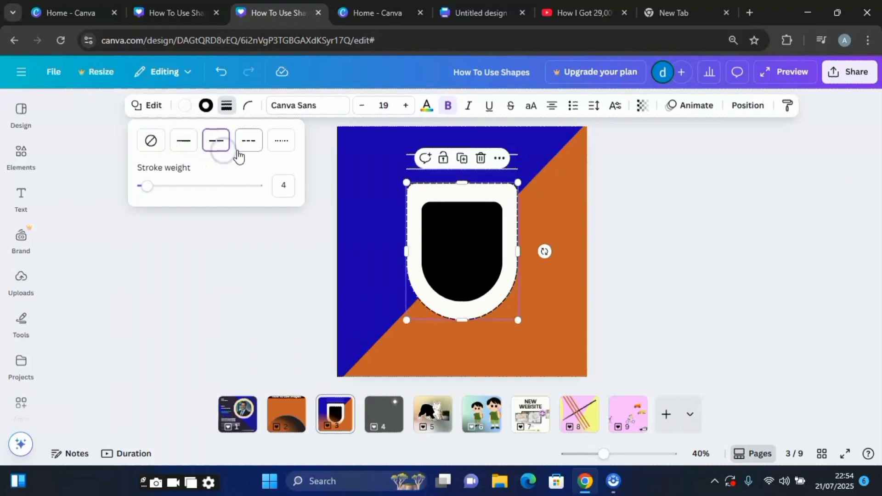
{"action": "left_click", "coordinate": [248, 147]}
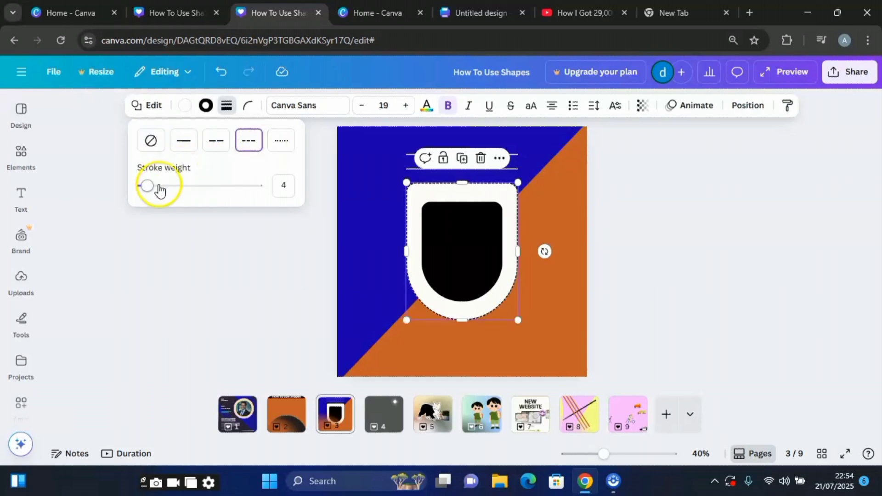
{"action": "mouse_move", "coordinate": [149, 192]}
{"action": "left_mouse_down"}
{"action": "mouse_move", "coordinate": [198, 193]}
{"action": "mouse_move", "coordinate": [153, 191]}
{"action": "left_mouse_up"}
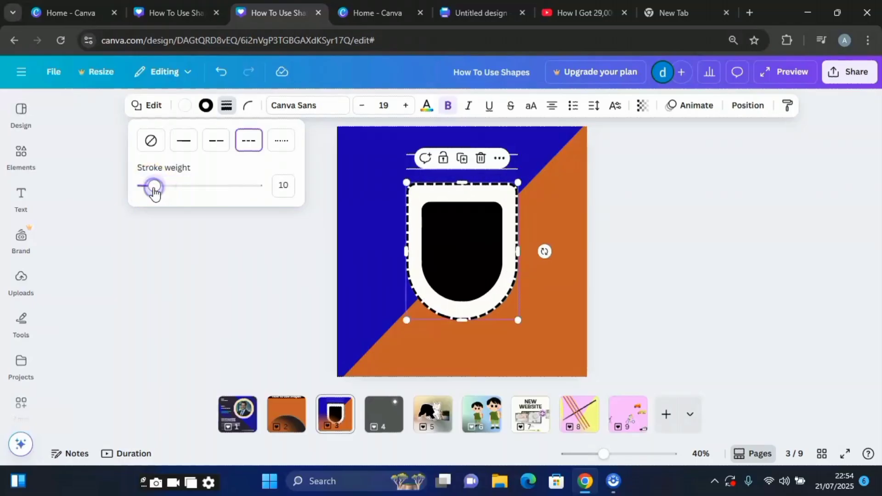
{"action": "left_click", "coordinate": [150, 142]}
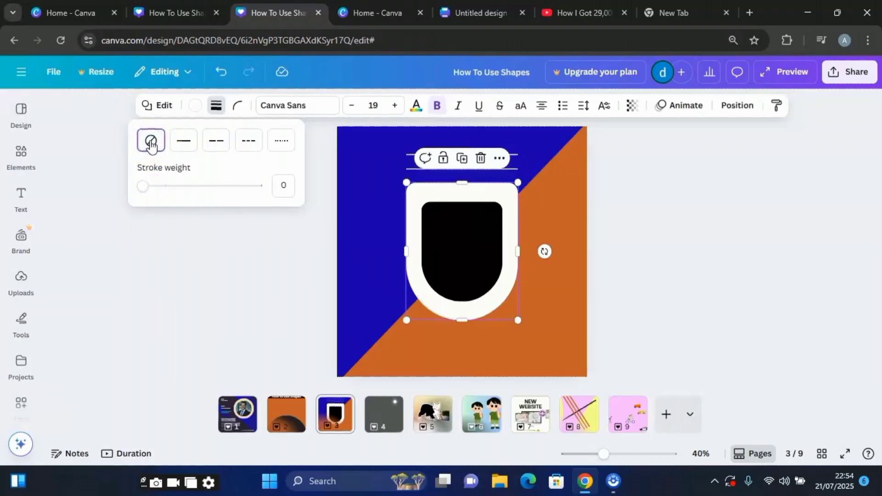
{"action": "left_click", "coordinate": [278, 142]}
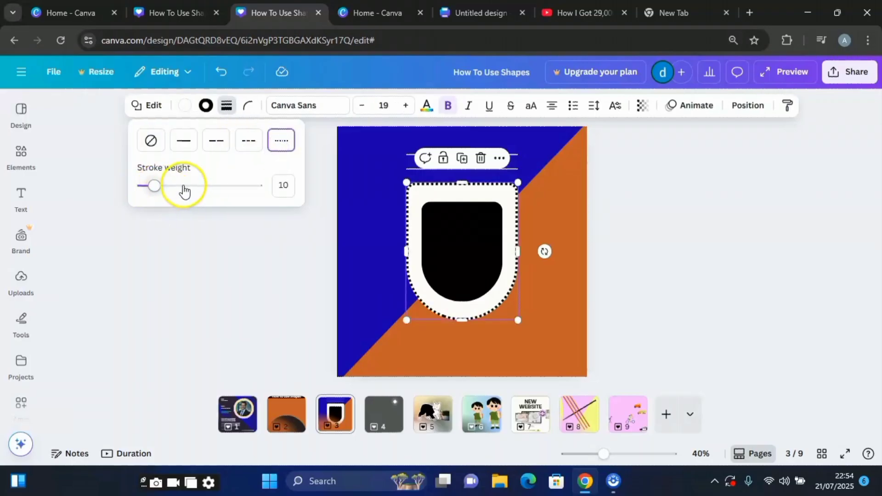
Step: Try cyan and other colors on the white shape's dotted border, and settle on red
{"action": "left_click", "coordinate": [205, 107]}
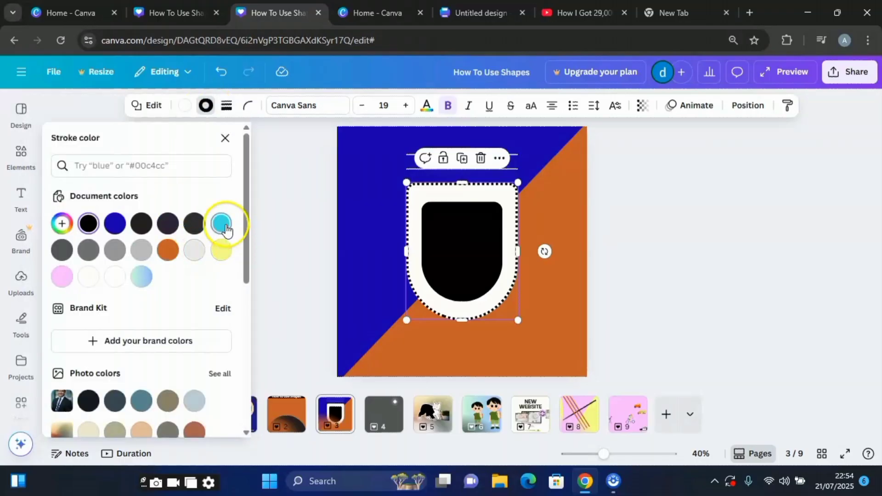
{"action": "left_click", "coordinate": [224, 225]}
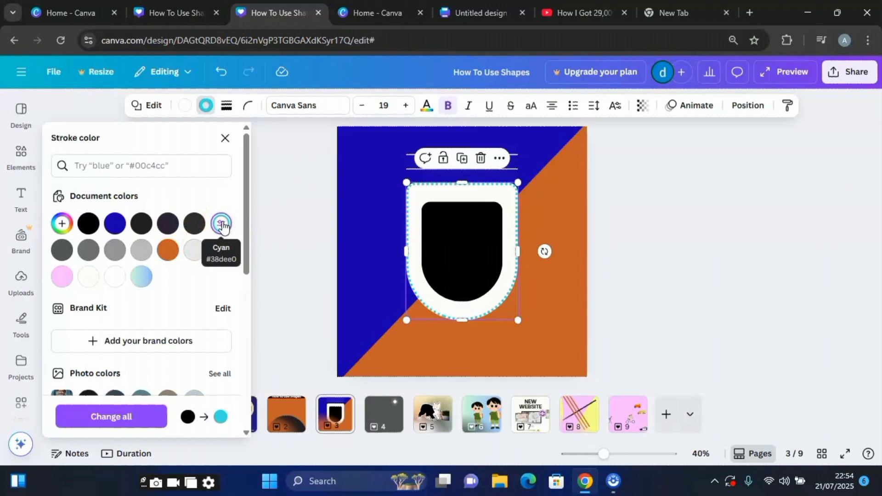
{"action": "left_click", "coordinate": [168, 250]}
{"action": "scroll", "coordinate": [169, 285], "scroll_direction": "down", "scroll_amount": 3}
{"action": "scroll", "coordinate": [172, 297], "scroll_direction": "down", "scroll_amount": 5}
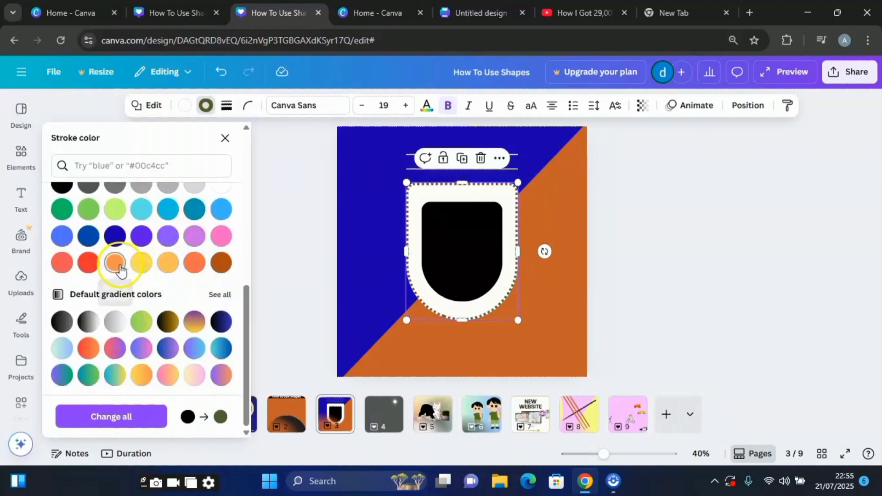
{"action": "left_click", "coordinate": [88, 263]}
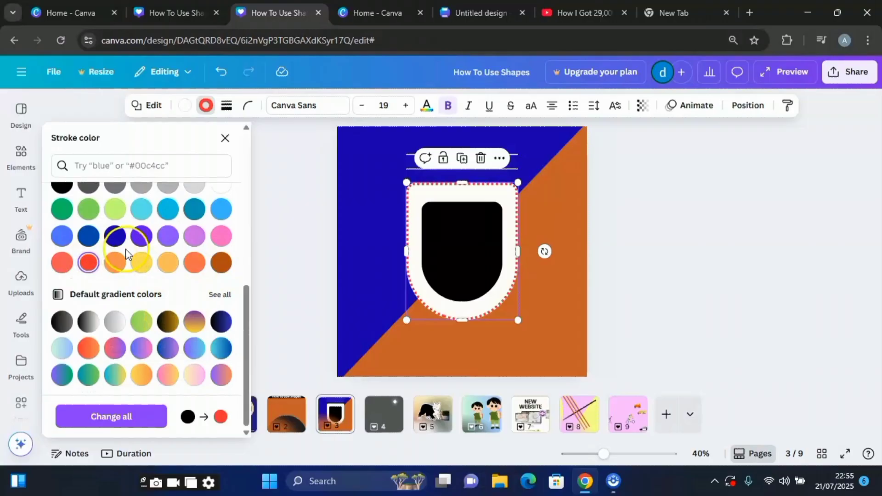
{"action": "scroll", "coordinate": [147, 216], "scroll_direction": "up", "scroll_amount": 5}
{"action": "scroll", "coordinate": [147, 216], "scroll_direction": "up", "scroll_amount": 2}
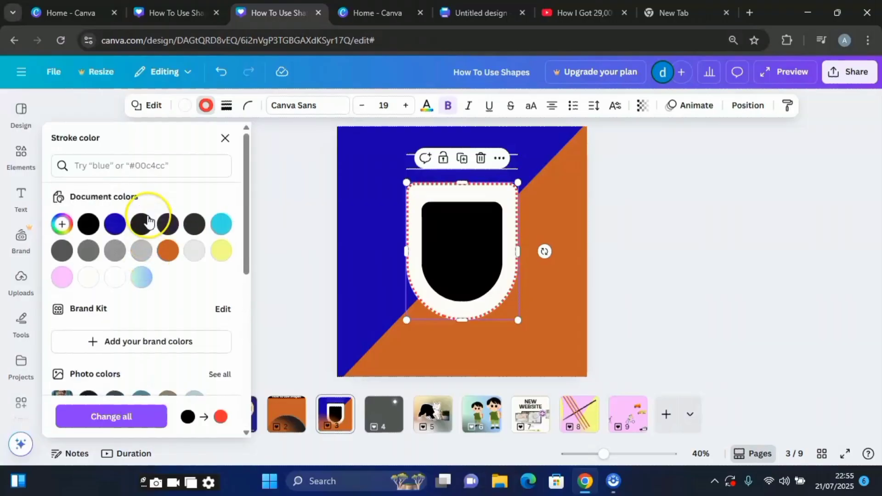
Step: Change the upper of the two lines above the white shape to a short-dashed stroke
{"action": "left_click", "coordinate": [408, 154]}
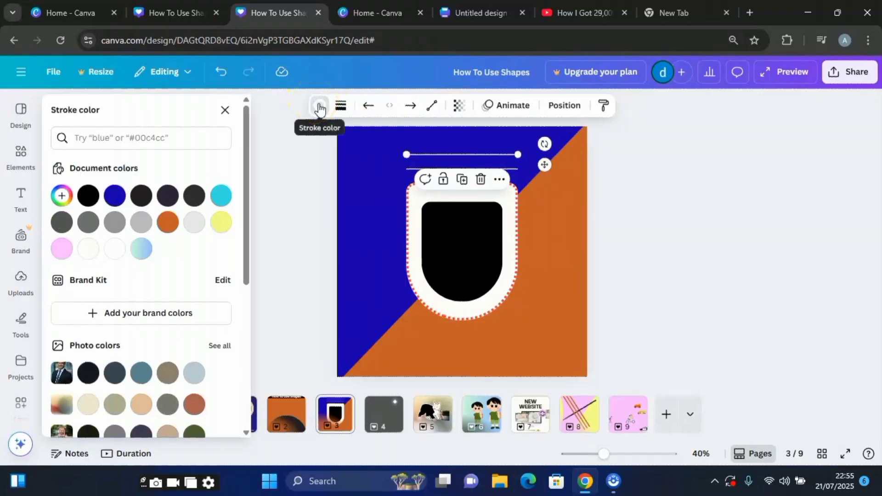
{"action": "left_click", "coordinate": [343, 105]}
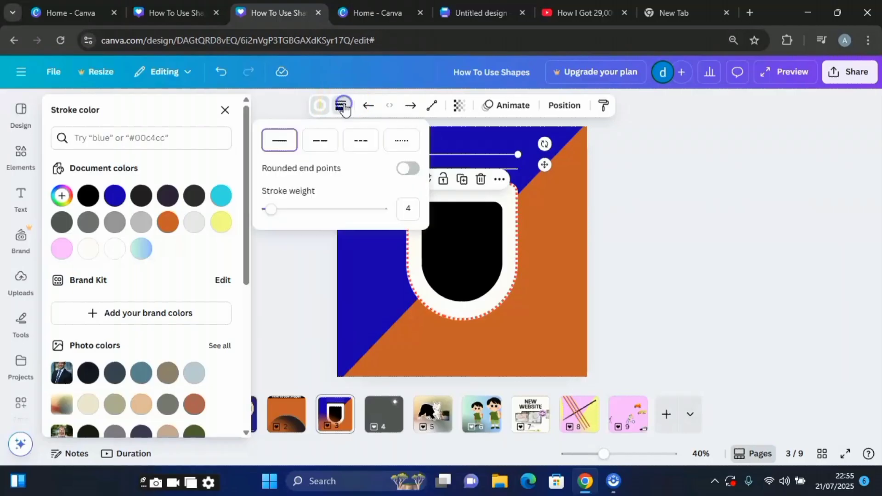
{"action": "left_click", "coordinate": [320, 141]}
{"action": "left_click", "coordinate": [356, 144]}
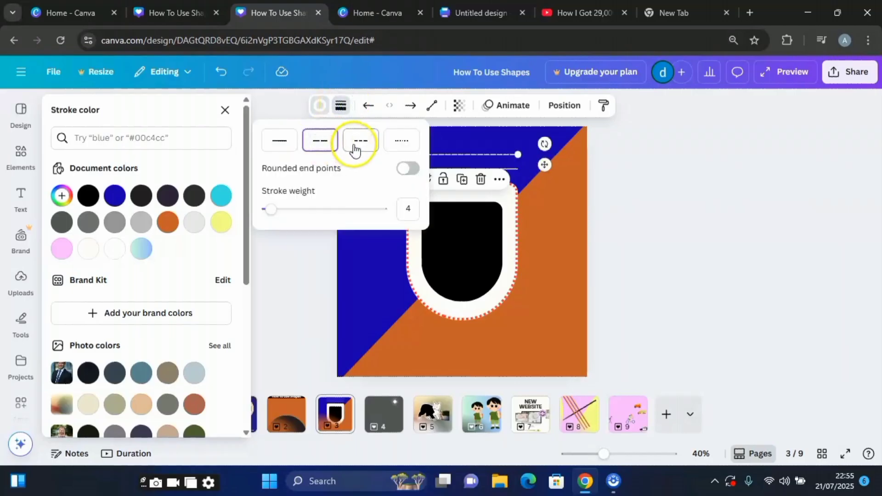
Step: Give the dashed line's start a solid arrowhead and move the line below the white shape
{"action": "left_click", "coordinate": [366, 109]}
{"action": "left_click", "coordinate": [366, 109]}
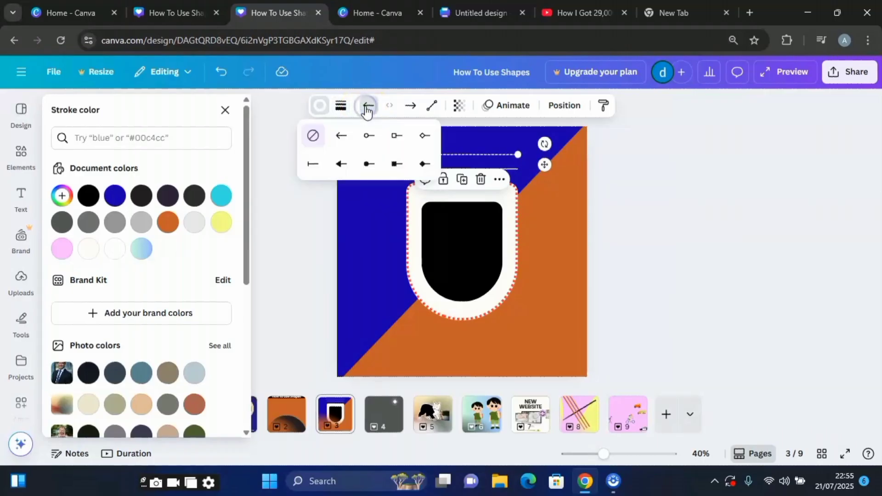
{"action": "left_click", "coordinate": [366, 170]}
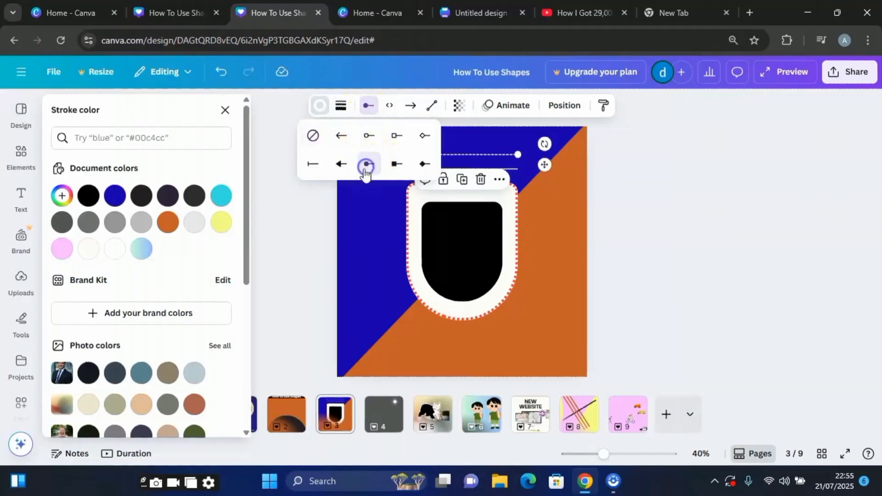
{"action": "left_click", "coordinate": [340, 167]}
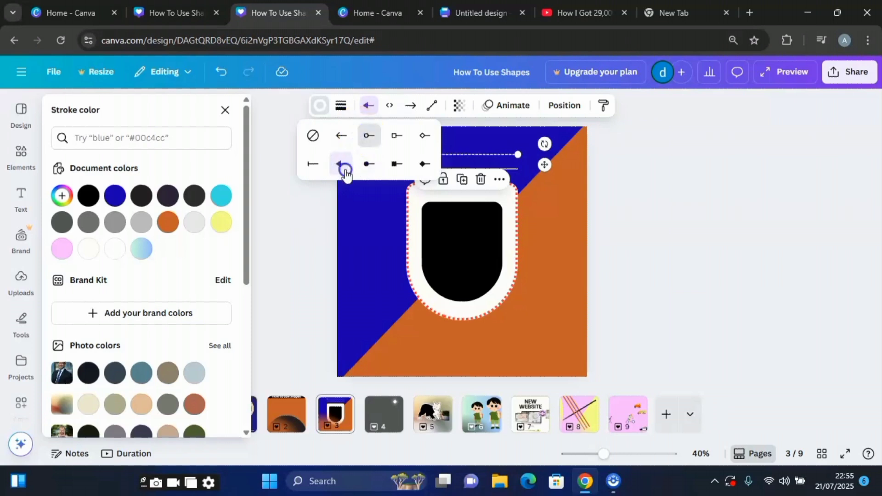
{"action": "left_click_drag", "start_coordinate": [544, 165], "coordinate": [542, 350]}
Step: Try open circle, square and diamond markers on the dashed line's other end, and reset that end to no marker
{"action": "left_click", "coordinate": [411, 106]}
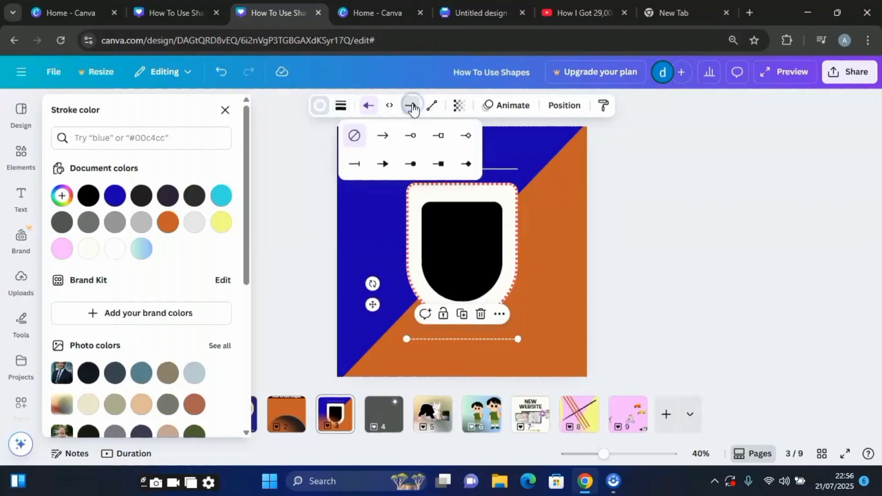
{"action": "left_click", "coordinate": [413, 138]}
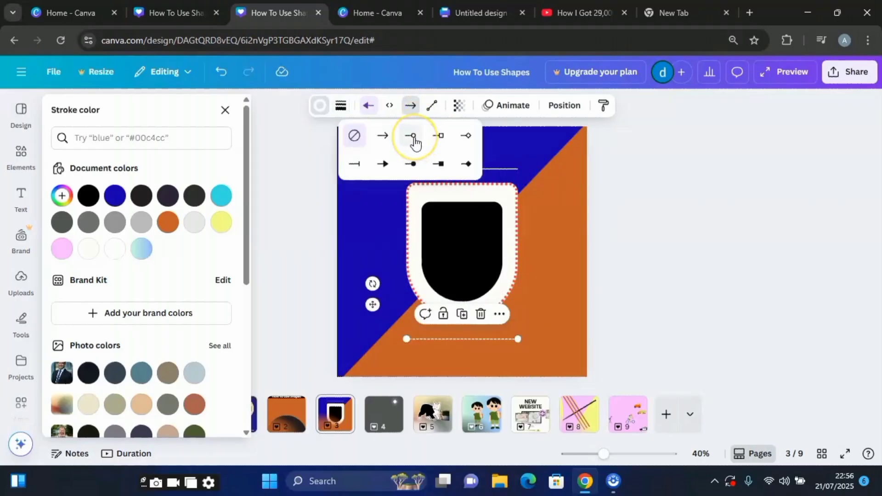
{"action": "left_click", "coordinate": [440, 139]}
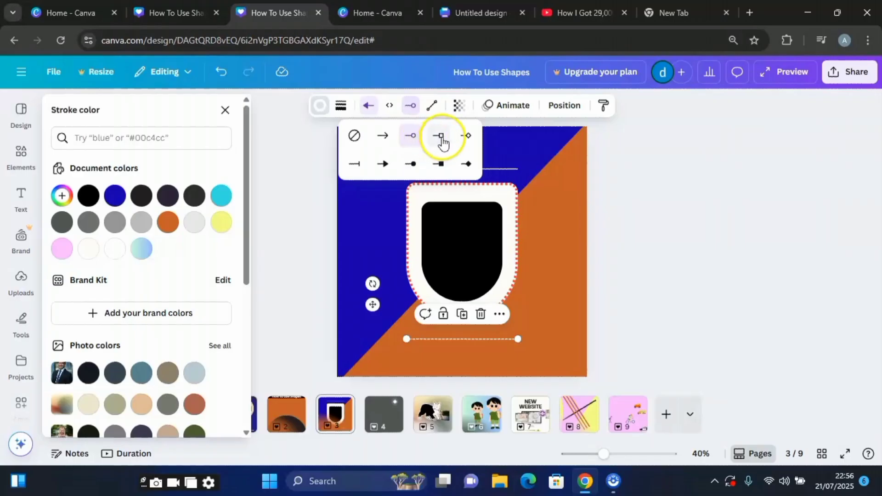
{"action": "left_click", "coordinate": [467, 136]}
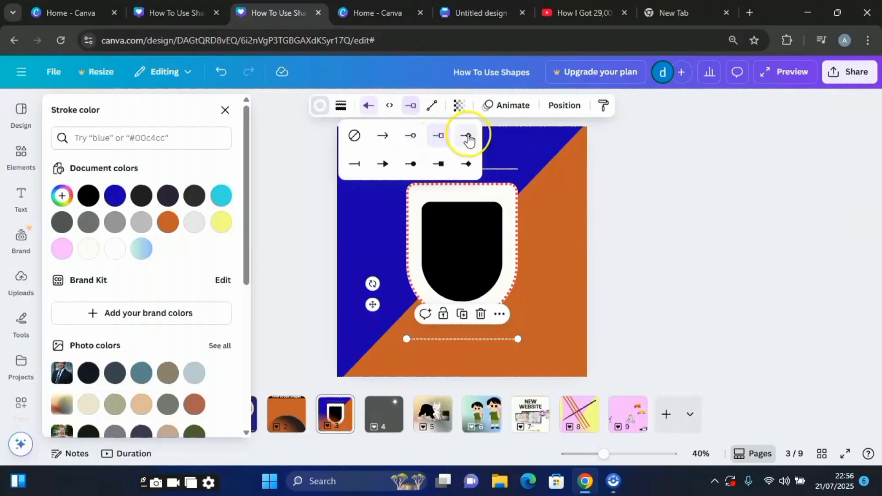
{"action": "left_click", "coordinate": [466, 165]}
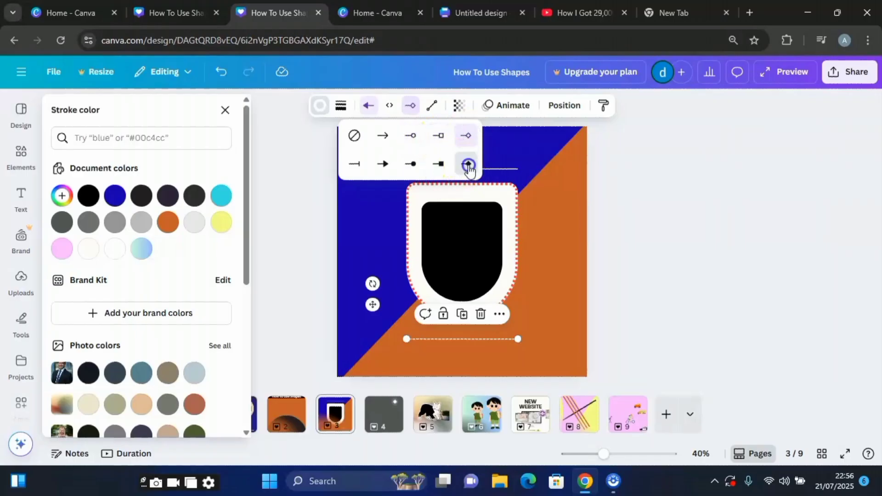
{"action": "left_click", "coordinate": [354, 138]}
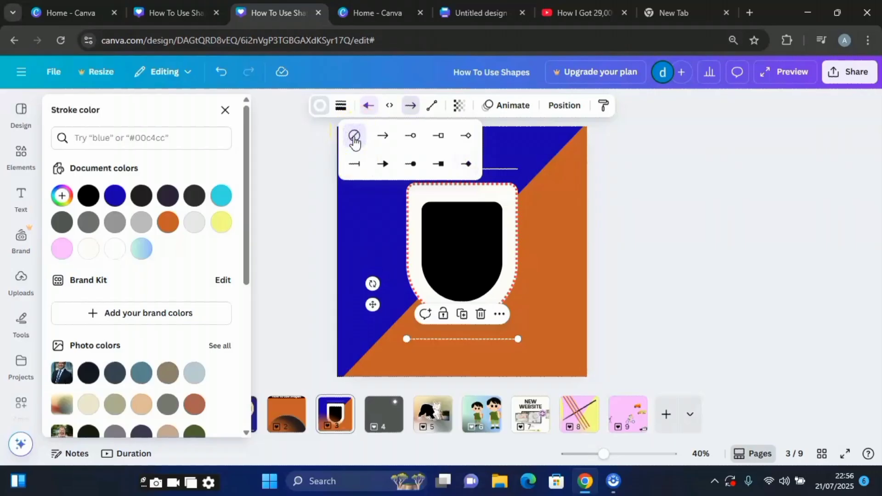
Step: Increase the stroke weight of the dashed line below the white shape
{"action": "left_click", "coordinate": [341, 106]}
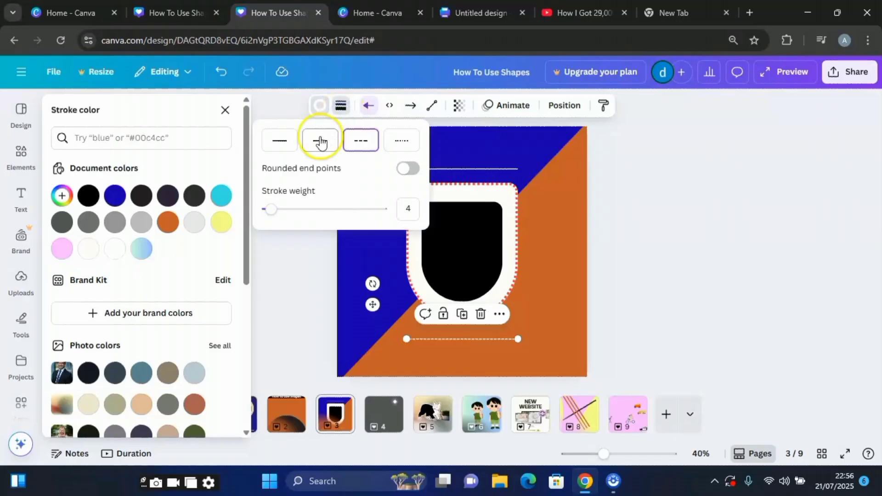
{"action": "left_click", "coordinate": [273, 210]}
{"action": "left_click_drag", "start_coordinate": [273, 210], "coordinate": [299, 210]}
{"action": "left_click", "coordinate": [356, 175]}
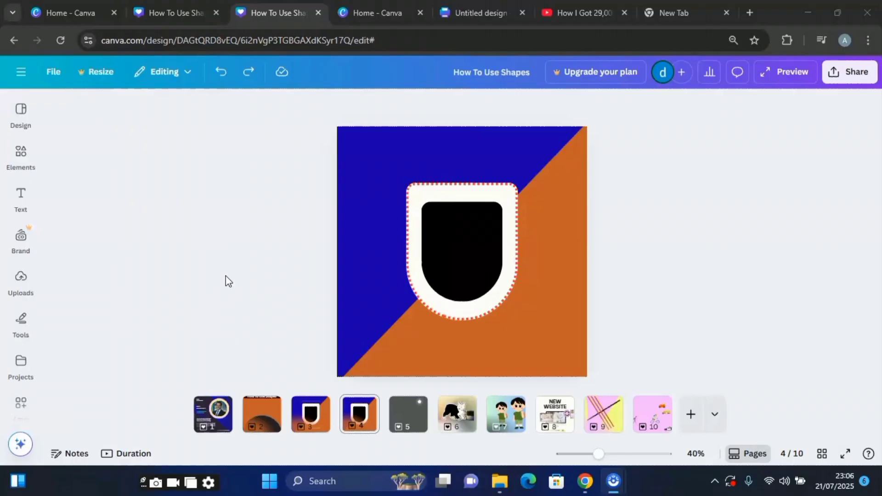
Step: Move the black shape to the page's upper-right corner and realign the white dotted-border shape to the page centre
{"action": "left_click", "coordinate": [459, 232]}
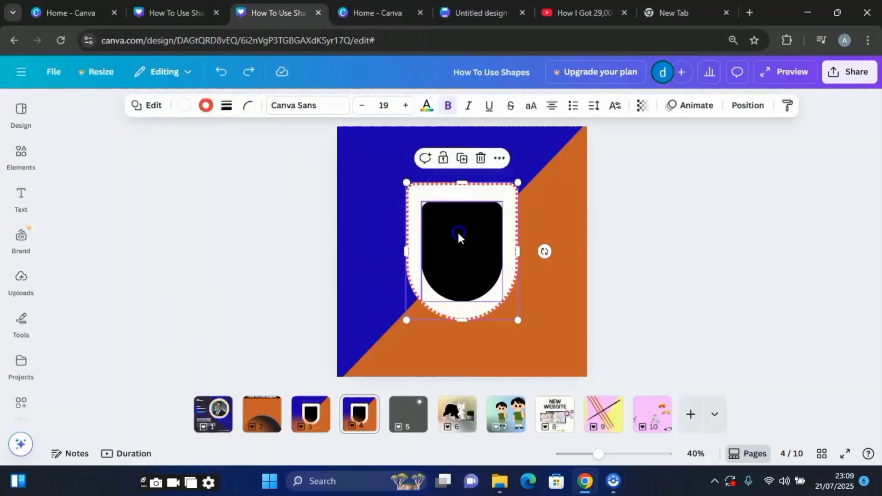
{"action": "left_click_drag", "start_coordinate": [457, 230], "coordinate": [564, 166]}
{"action": "left_click", "coordinate": [485, 228]}
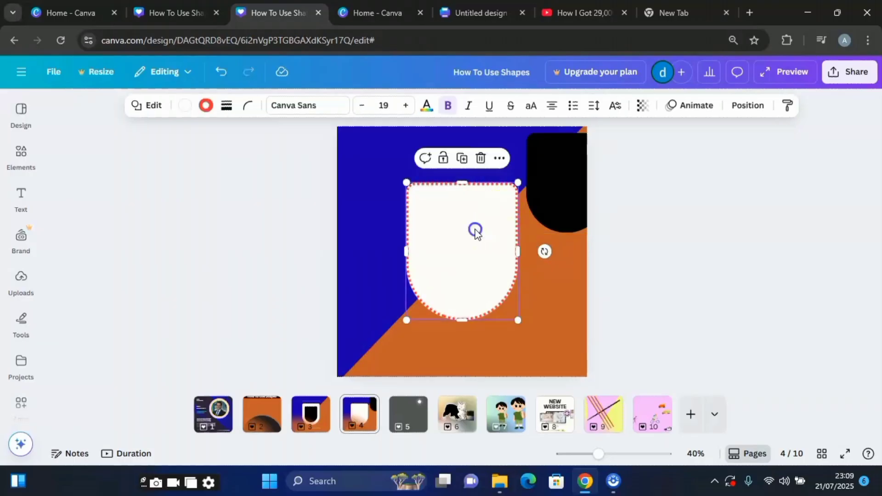
{"action": "mouse_move", "coordinate": [476, 231]}
{"action": "left_mouse_down"}
{"action": "mouse_move", "coordinate": [473, 250]}
{"action": "mouse_move", "coordinate": [496, 242]}
{"action": "mouse_move", "coordinate": [417, 234]}
{"action": "mouse_move", "coordinate": [490, 240]}
{"action": "mouse_move", "coordinate": [448, 235]}
{"action": "mouse_move", "coordinate": [474, 236]}
{"action": "mouse_move", "coordinate": [475, 206]}
{"action": "mouse_move", "coordinate": [477, 249]}
{"action": "mouse_move", "coordinate": [474, 228]}
{"action": "mouse_move", "coordinate": [480, 239]}
{"action": "mouse_move", "coordinate": [472, 240]}
{"action": "left_mouse_up"}
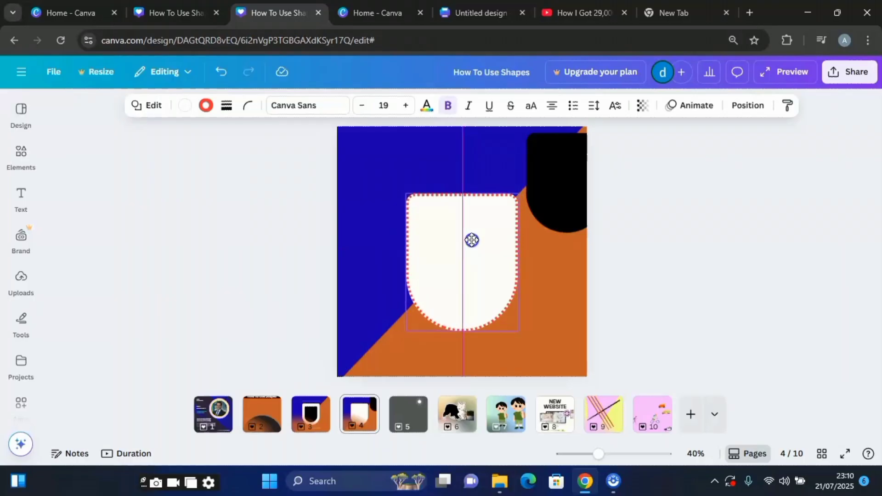
{"action": "mouse_move", "coordinate": [471, 240]}
{"action": "left_mouse_down"}
{"action": "mouse_move", "coordinate": [475, 264]}
{"action": "mouse_move", "coordinate": [474, 232]}
{"action": "left_mouse_up"}
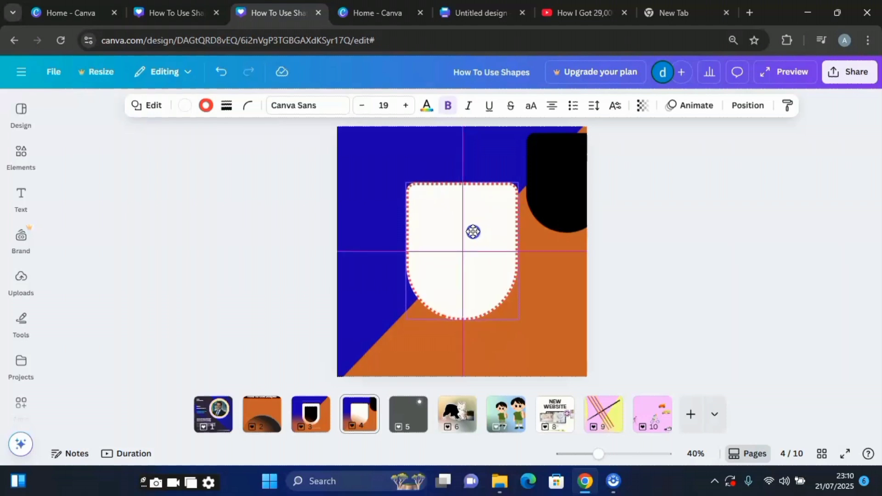
{"action": "left_click_drag", "start_coordinate": [473, 231], "coordinate": [473, 233]}
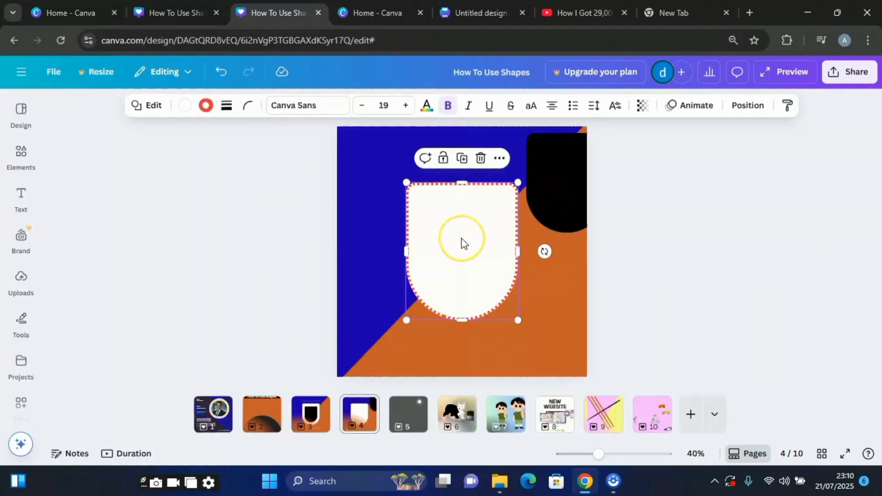
Step: Move the black shape back to the page centre, inside the white shape, and deselect it
{"action": "left_click", "coordinate": [568, 181]}
{"action": "left_click_drag", "start_coordinate": [569, 181], "coordinate": [463, 245]}
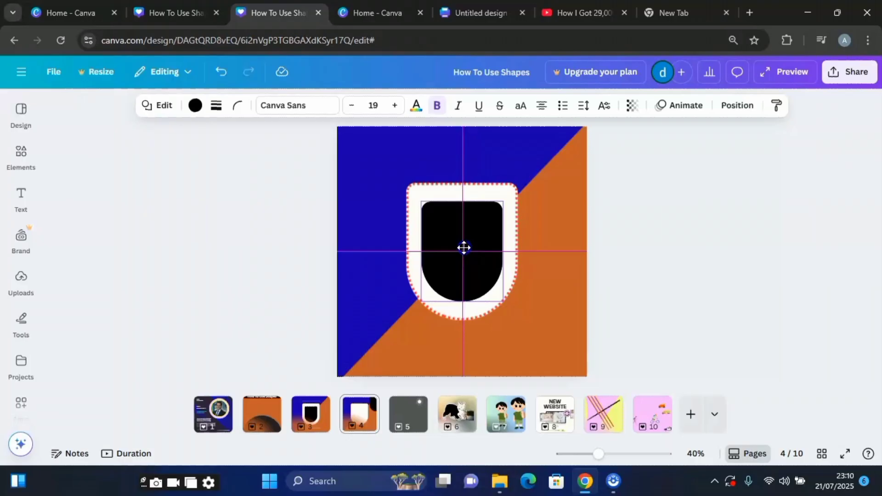
{"action": "left_click_drag", "start_coordinate": [463, 248], "coordinate": [463, 248]}
{"action": "left_click", "coordinate": [565, 264]}
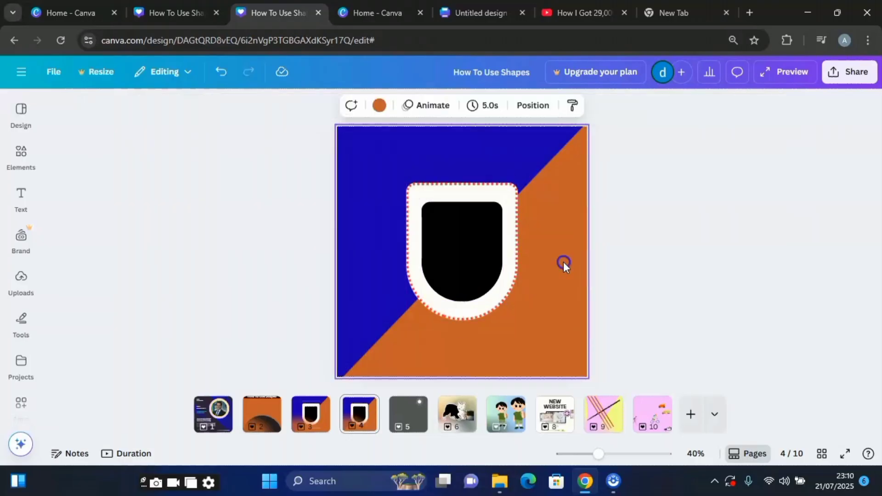
{"action": "left_click", "coordinate": [555, 263]}
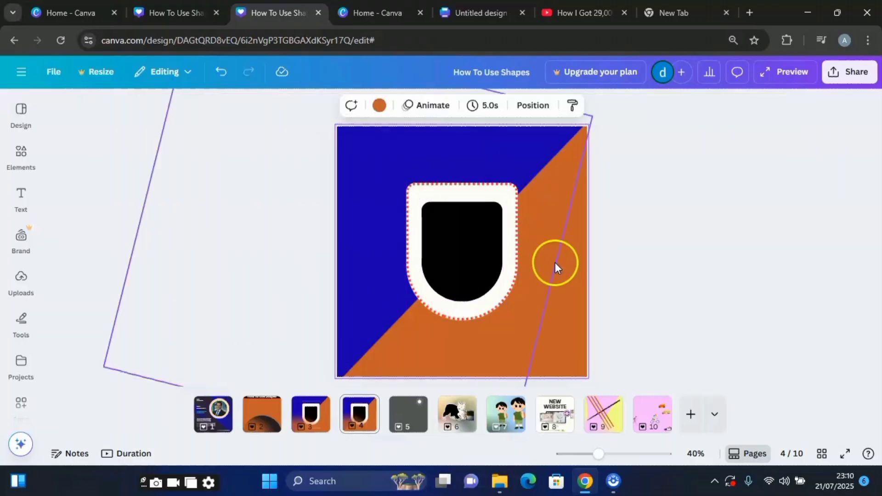
Step: Separate the two shapes, with the black one at the page's upper right and the white one at its lower left
{"action": "left_click", "coordinate": [459, 259]}
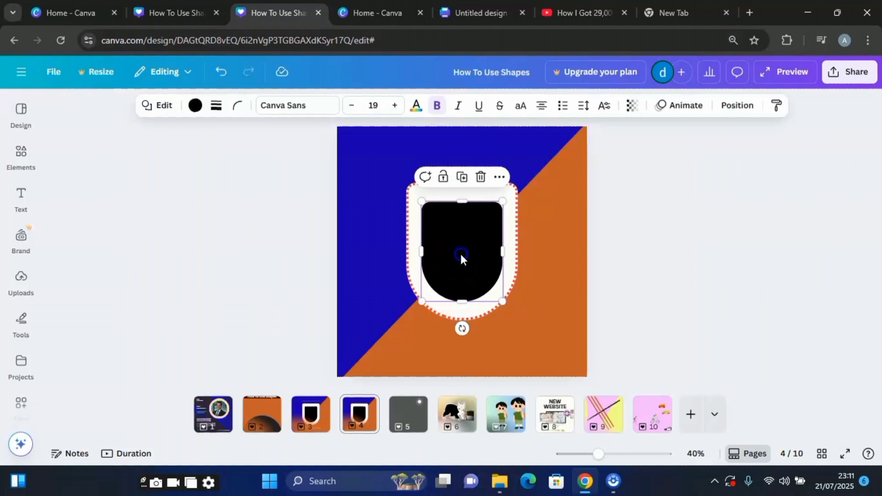
{"action": "left_click_drag", "start_coordinate": [459, 258], "coordinate": [522, 191]}
{"action": "left_click", "coordinate": [455, 238]}
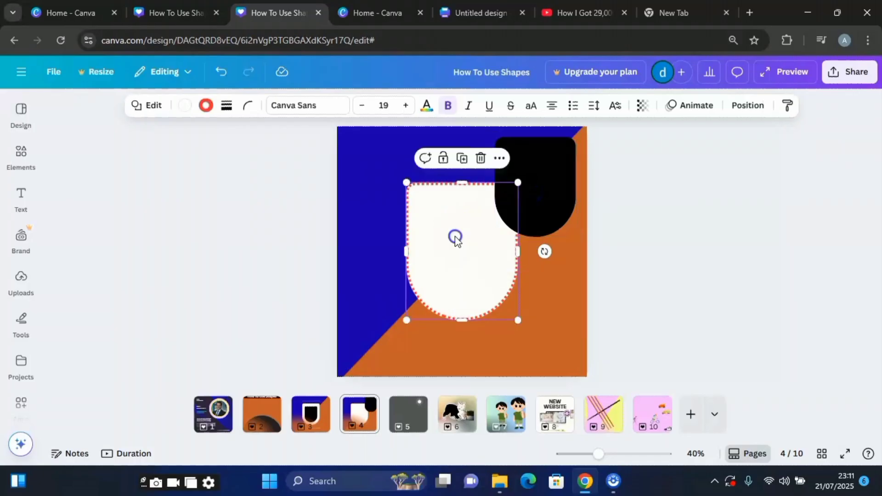
{"action": "left_click_drag", "start_coordinate": [457, 252], "coordinate": [514, 295]}
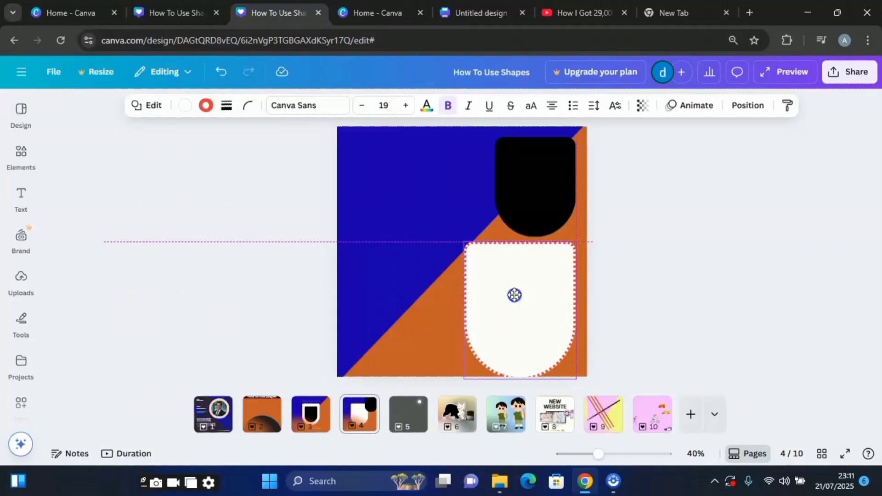
{"action": "left_click_drag", "start_coordinate": [515, 295], "coordinate": [402, 288]}
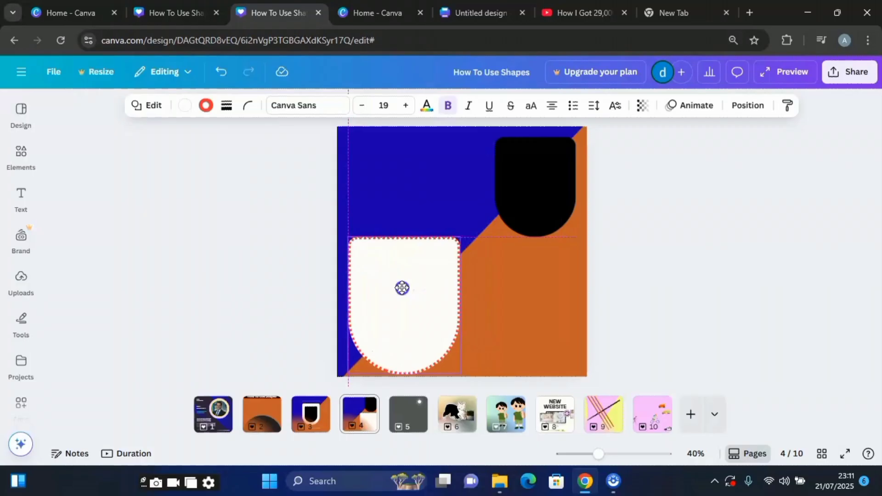
{"action": "left_click_drag", "start_coordinate": [402, 288], "coordinate": [402, 288]}
Step: Move the black shape to the page's lower right and shift the white shape beside it so their bottom edges align
{"action": "left_click", "coordinate": [536, 189]}
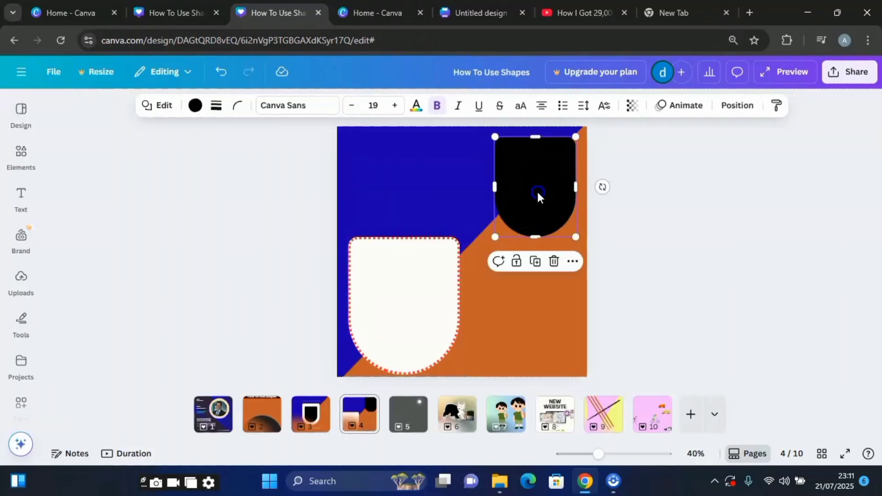
{"action": "left_click_drag", "start_coordinate": [536, 189], "coordinate": [390, 184]}
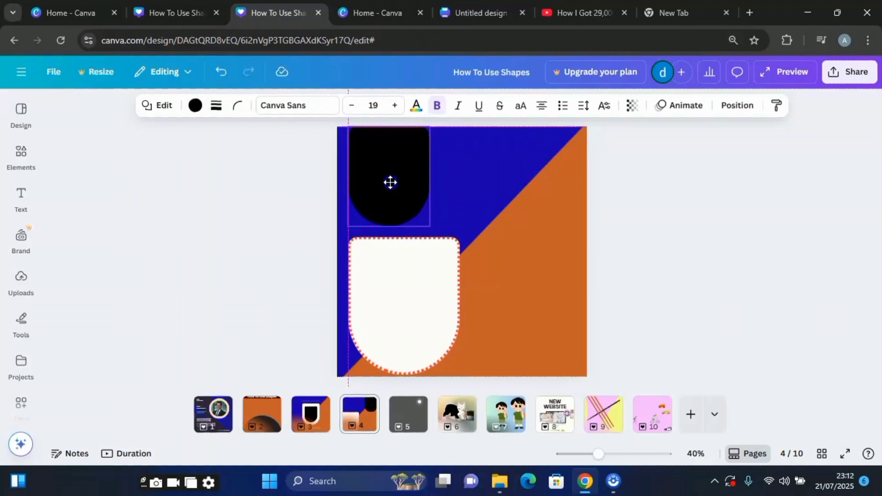
{"action": "left_click_drag", "start_coordinate": [390, 185], "coordinate": [536, 324]}
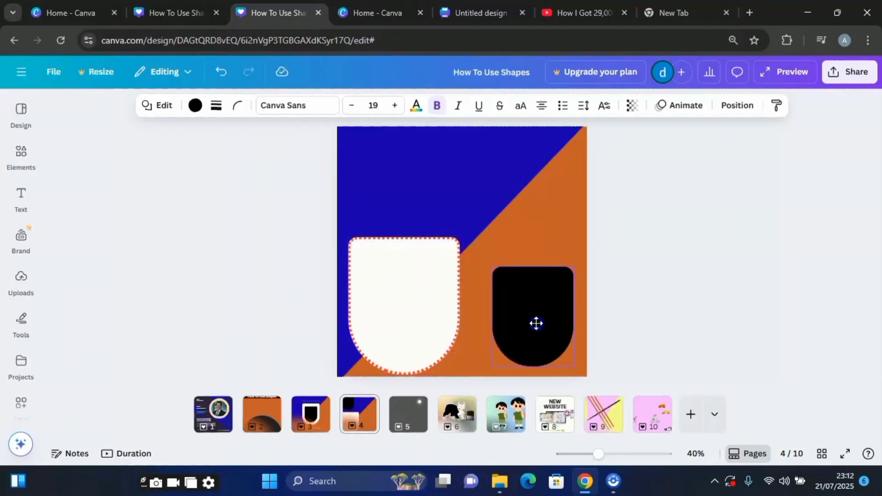
{"action": "left_click_drag", "start_coordinate": [537, 323], "coordinate": [536, 321]}
{"action": "mouse_move", "coordinate": [396, 321]}
{"action": "left_mouse_down"}
{"action": "mouse_move", "coordinate": [401, 303]}
{"action": "mouse_move", "coordinate": [402, 315]}
{"action": "left_mouse_up"}
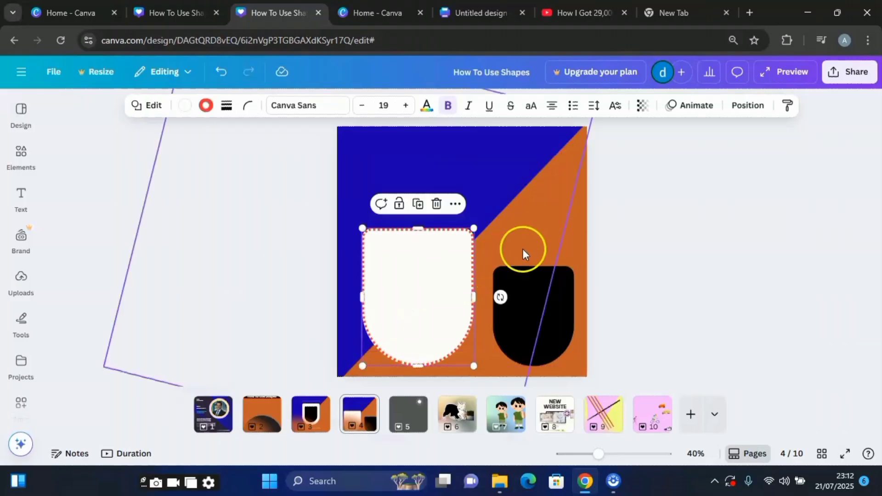
{"action": "left_click", "coordinate": [550, 221]}
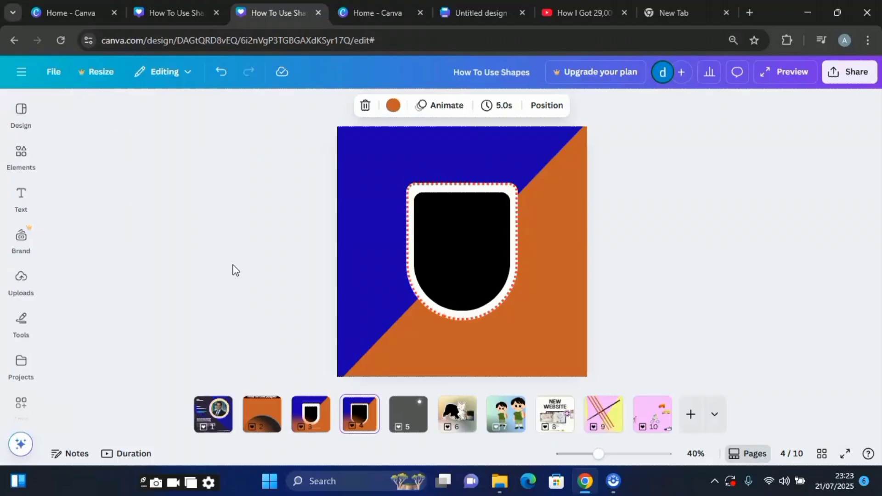
Step: Search the elements library for "frames"
{"action": "left_click", "coordinate": [19, 156]}
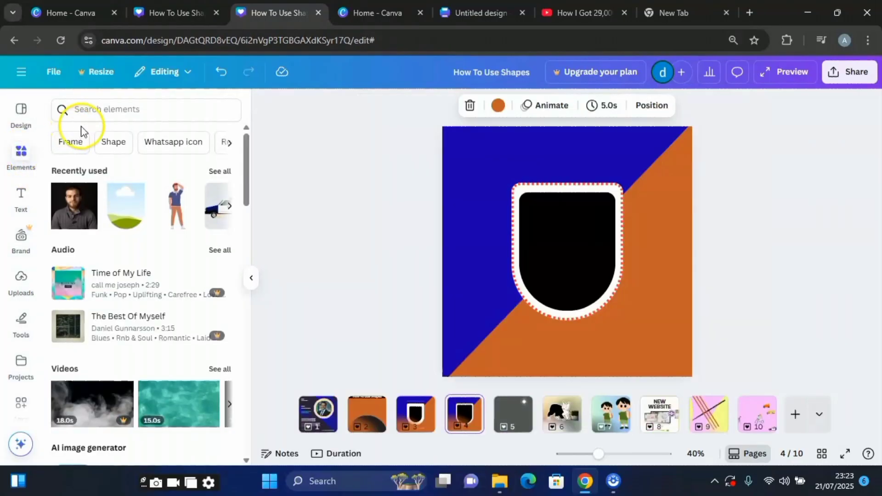
{"action": "left_click", "coordinate": [88, 109]}
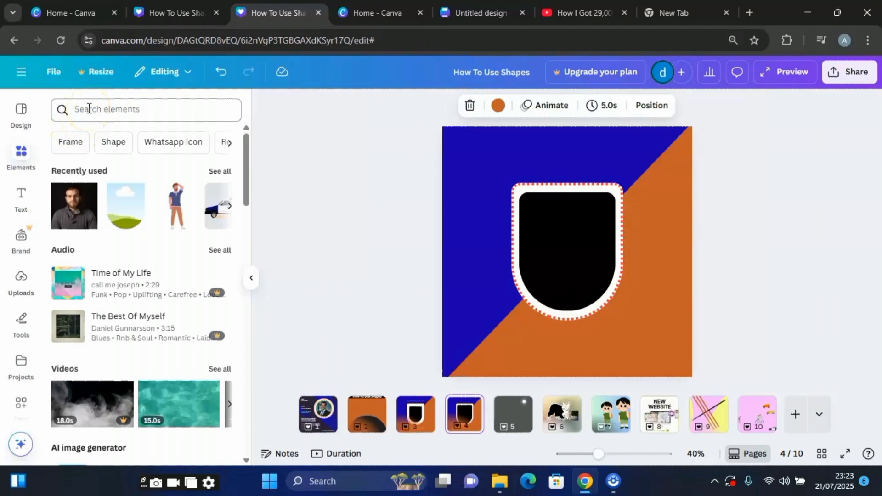
{"action": "left_click", "coordinate": [89, 108]}
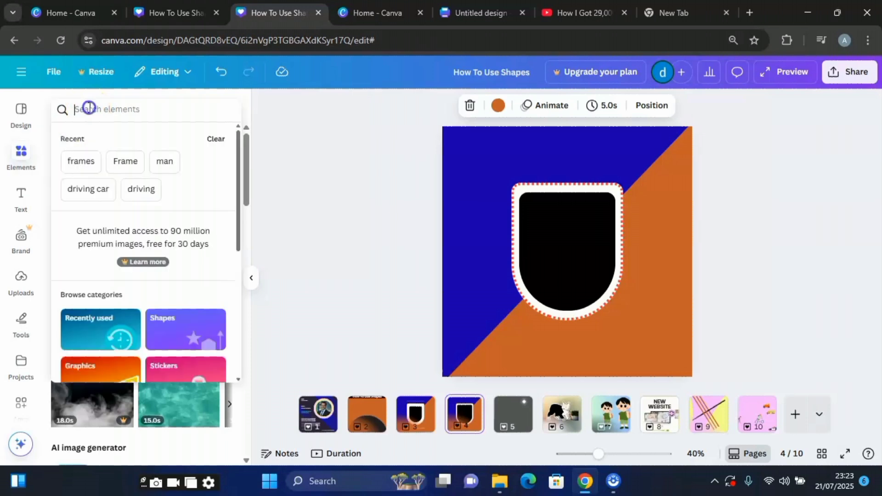
{"action": "type", "text": "fra"}
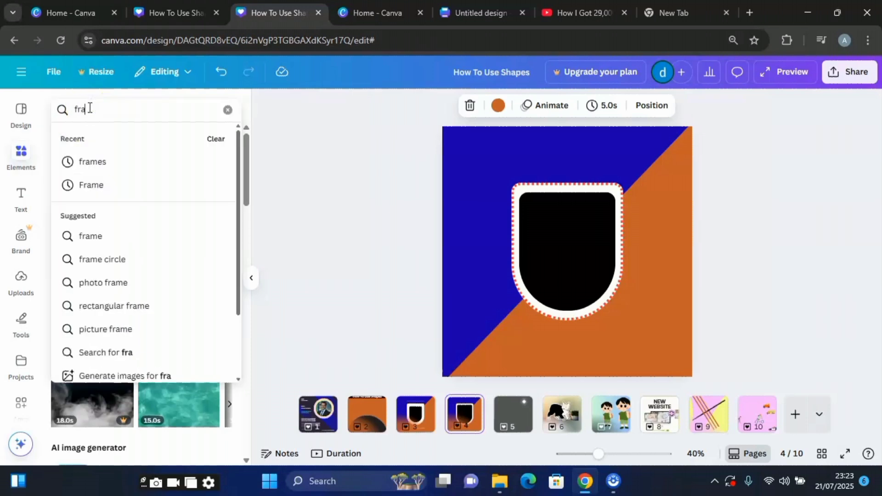
{"action": "type", "text": "mes"}
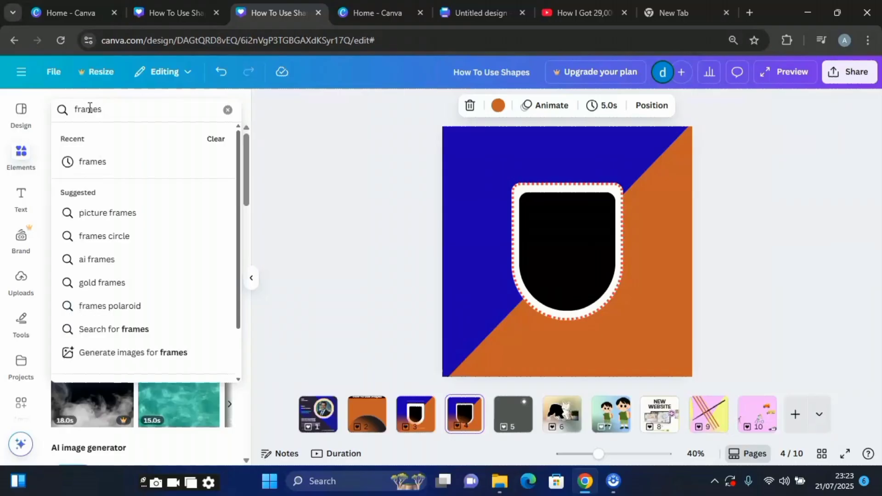
{"action": "key", "text": "Return"}
Step: Review the result categories for frames, then show the full Frames collection and look through the available frame shapes
{"action": "scroll", "coordinate": [134, 246], "scroll_direction": "down", "scroll_amount": 5}
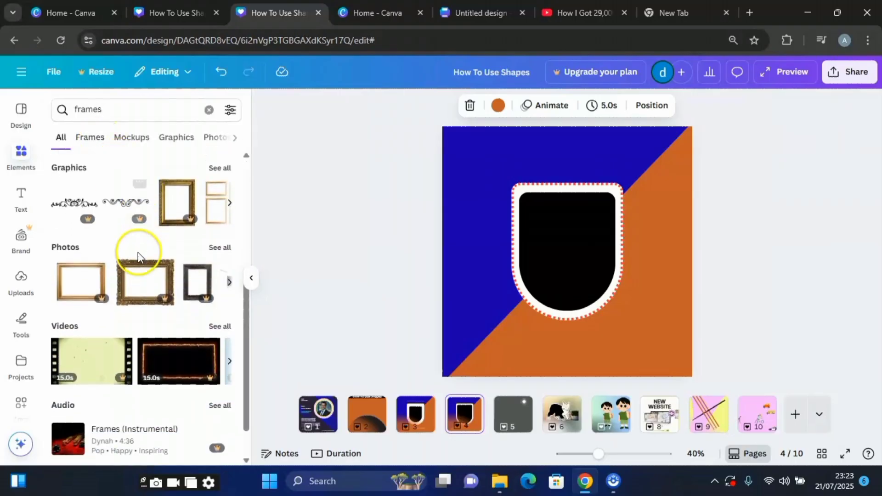
{"action": "scroll", "coordinate": [137, 257], "scroll_direction": "up", "scroll_amount": 5}
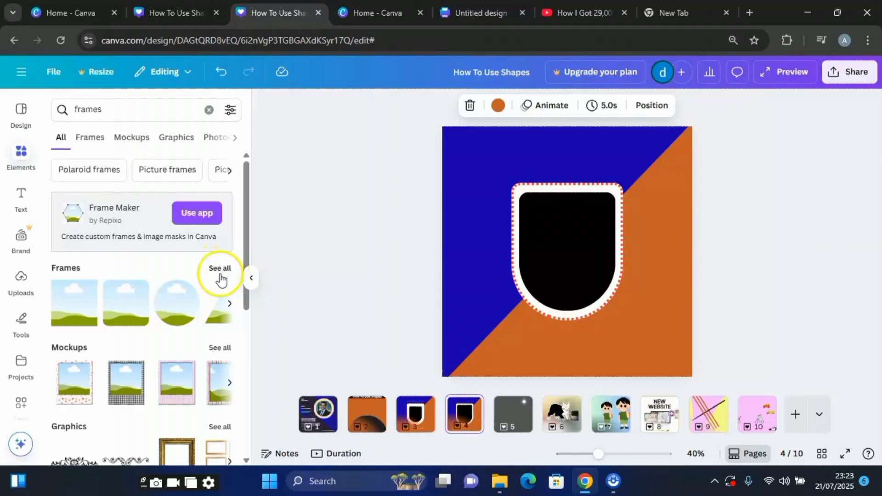
{"action": "scroll", "coordinate": [221, 280], "scroll_direction": "down", "scroll_amount": 1}
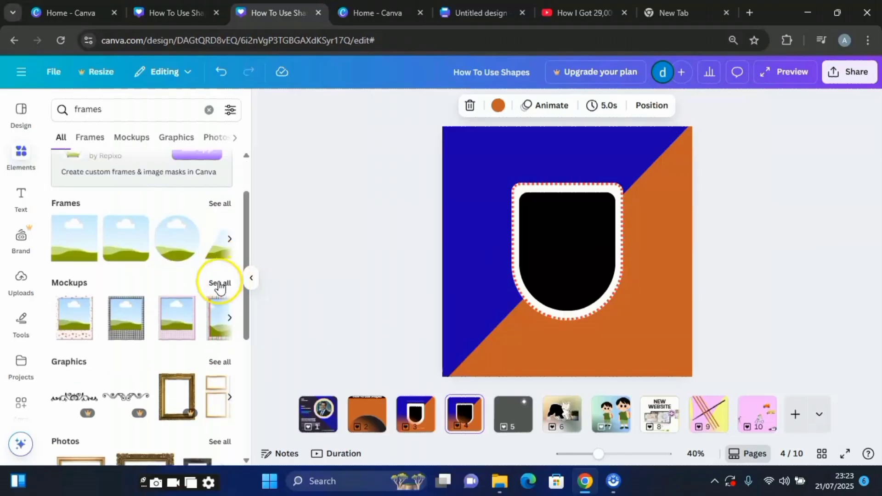
{"action": "scroll", "coordinate": [220, 291], "scroll_direction": "down", "scroll_amount": 1}
{"action": "scroll", "coordinate": [223, 283], "scroll_direction": "up", "scroll_amount": 2}
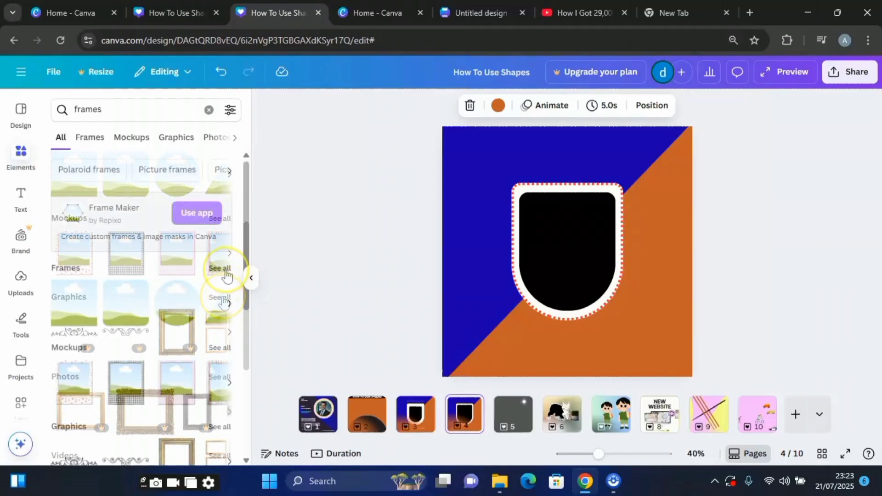
{"action": "left_click", "coordinate": [225, 271]}
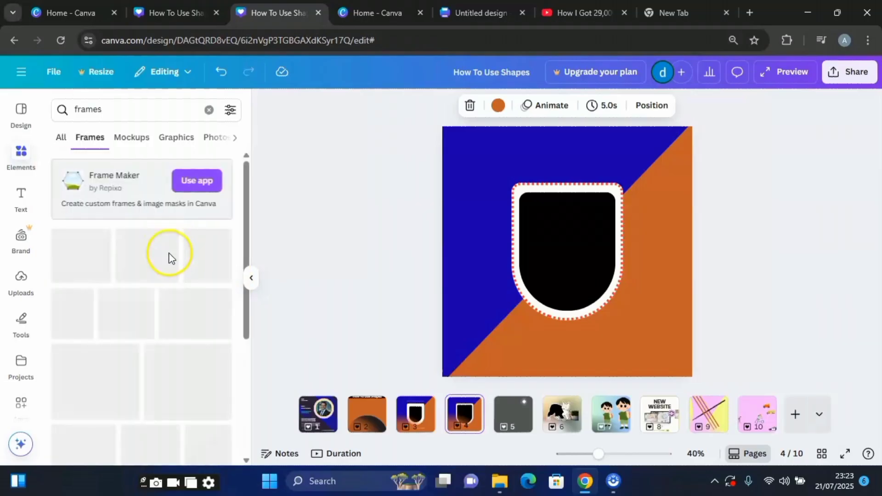
{"action": "scroll", "coordinate": [176, 277], "scroll_direction": "down", "scroll_amount": 5}
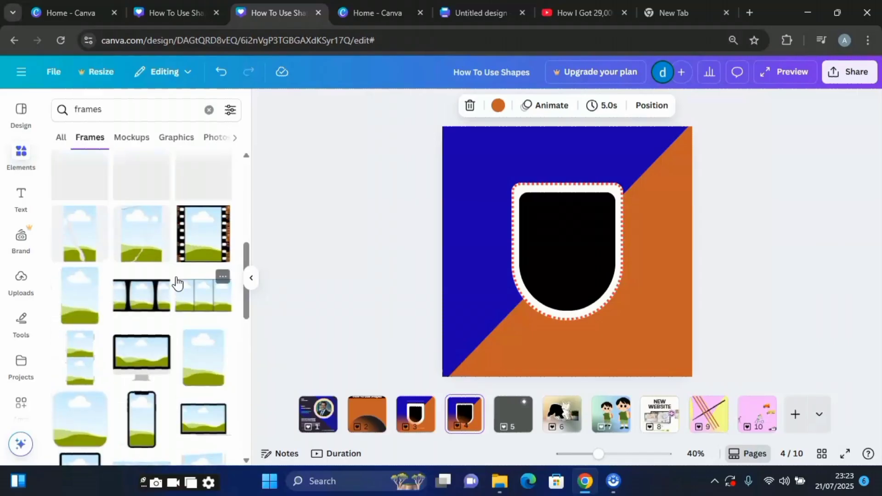
{"action": "scroll", "coordinate": [177, 283], "scroll_direction": "up", "scroll_amount": 5}
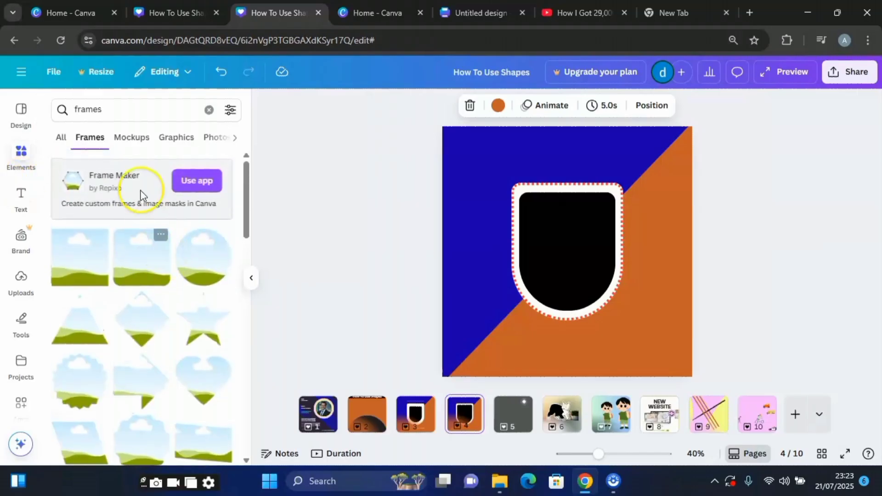
Step: Replace the current element search with the suggested "Frame" search and look over its results
{"action": "left_click", "coordinate": [210, 111]}
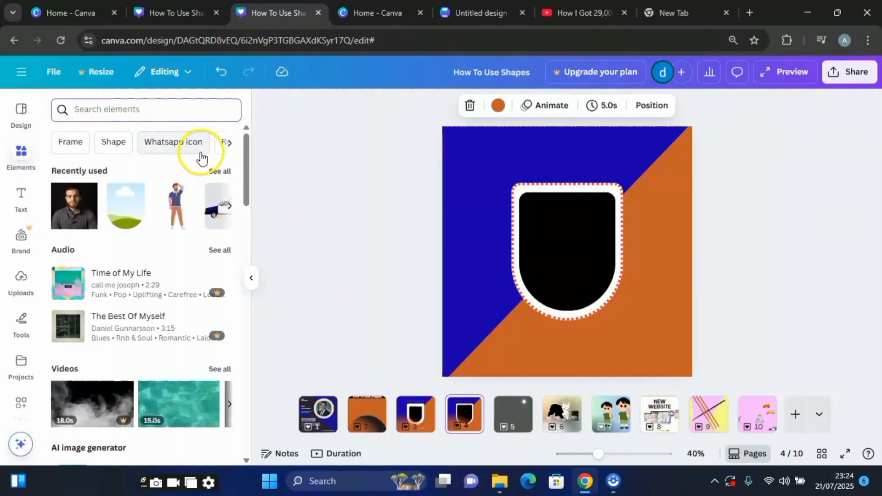
{"action": "left_click", "coordinate": [81, 145]}
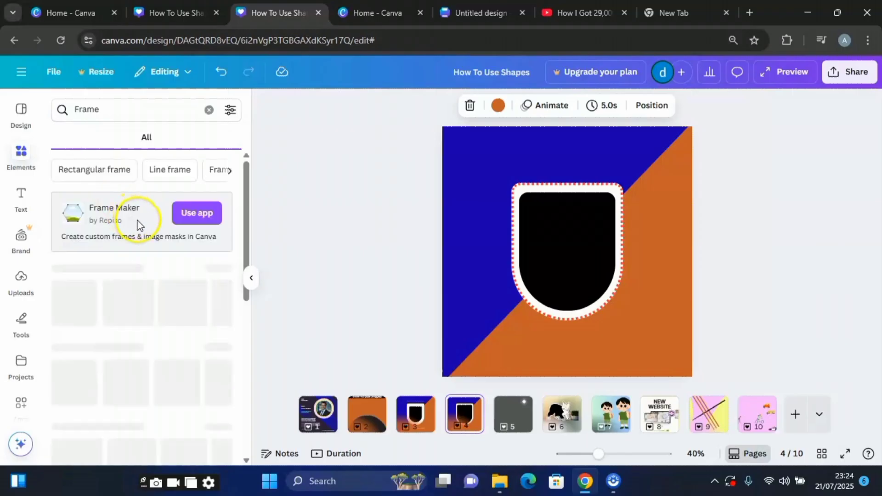
{"action": "scroll", "coordinate": [143, 251], "scroll_direction": "down", "scroll_amount": 1}
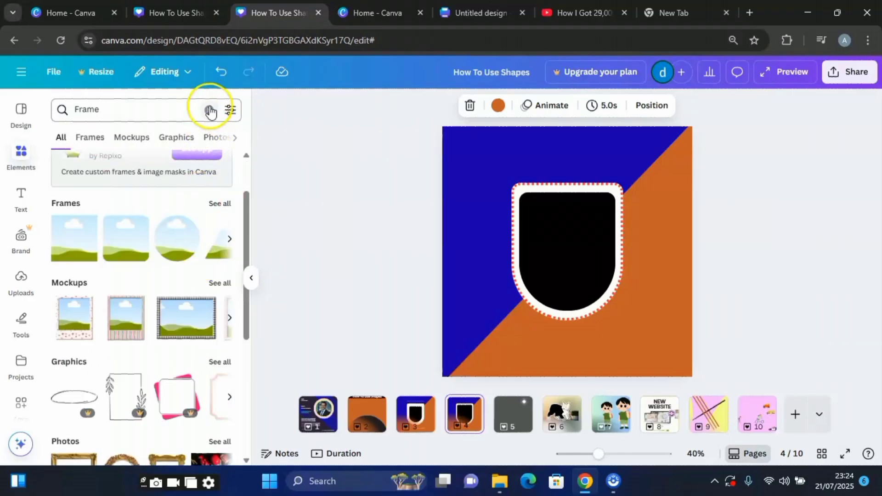
Step: Clear the "Frame" search, find the Frames category in the elements library and show its full collection
{"action": "left_click", "coordinate": [210, 110]}
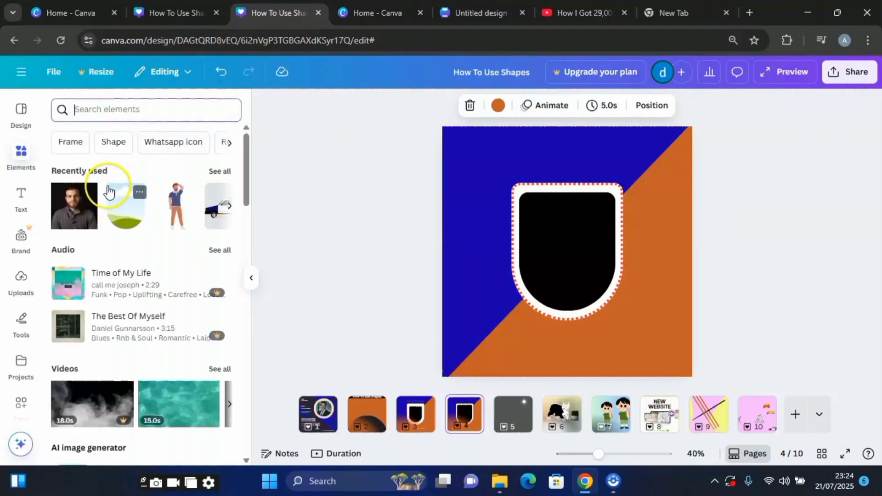
{"action": "scroll", "coordinate": [113, 193], "scroll_direction": "down", "scroll_amount": 1}
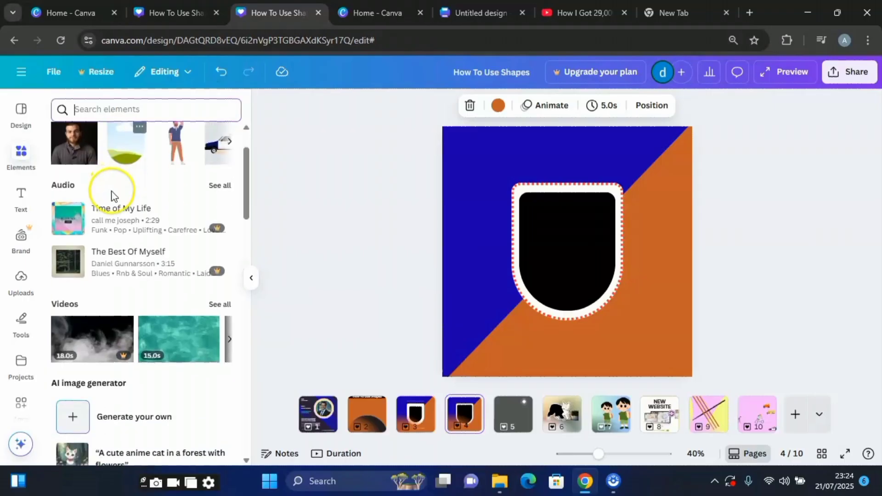
{"action": "scroll", "coordinate": [113, 202], "scroll_direction": "down", "scroll_amount": 6}
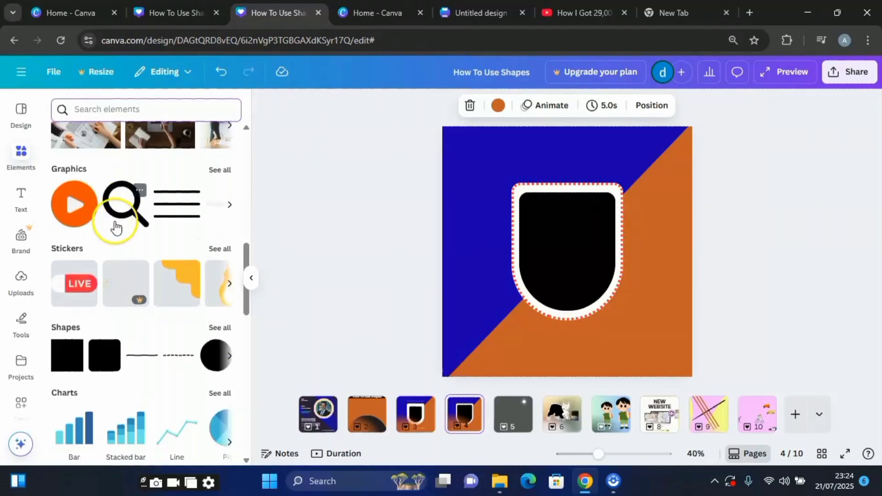
{"action": "scroll", "coordinate": [116, 227], "scroll_direction": "down", "scroll_amount": 6}
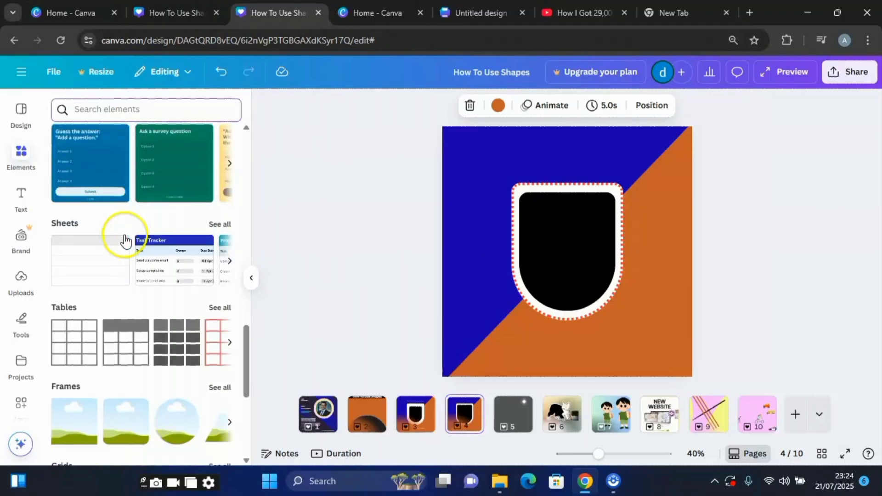
{"action": "scroll", "coordinate": [124, 239], "scroll_direction": "down", "scroll_amount": 4}
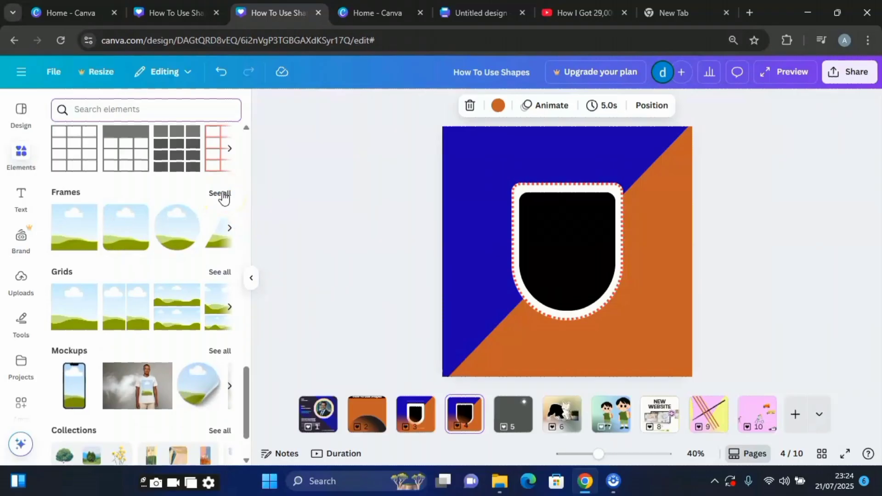
{"action": "left_click", "coordinate": [222, 194]}
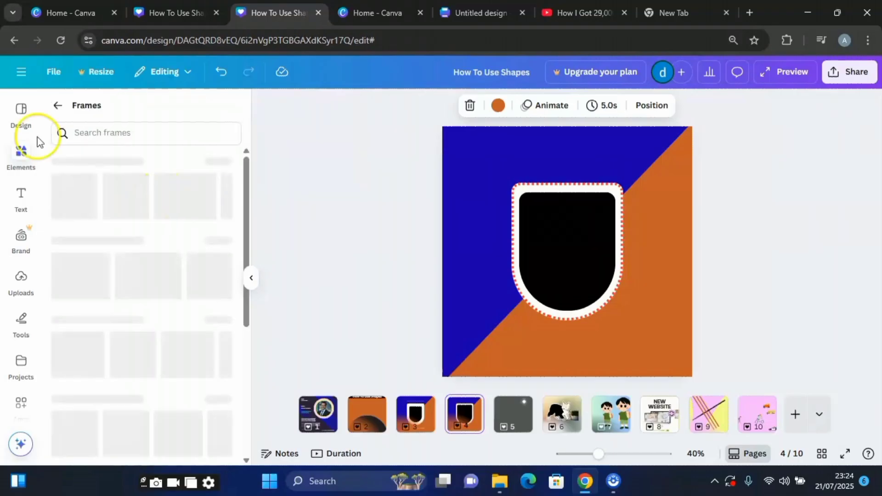
{"action": "left_click", "coordinate": [53, 105]}
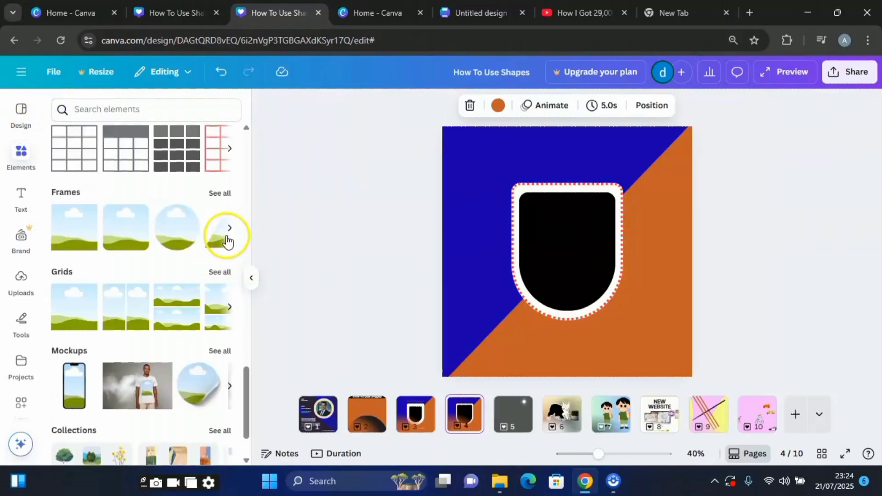
{"action": "left_click", "coordinate": [222, 194]}
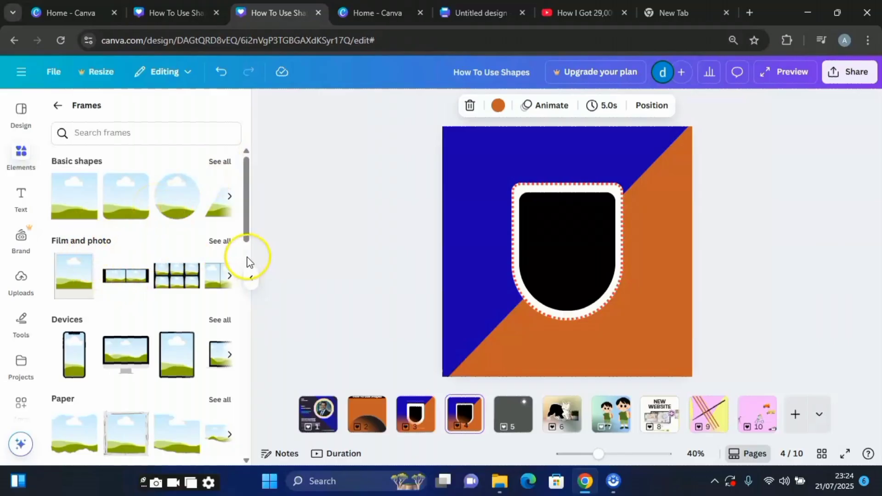
Step: Look through the frame categories from Basic shapes to Trending, then return to the start of the collection
{"action": "scroll", "coordinate": [133, 285], "scroll_direction": "down", "scroll_amount": 2}
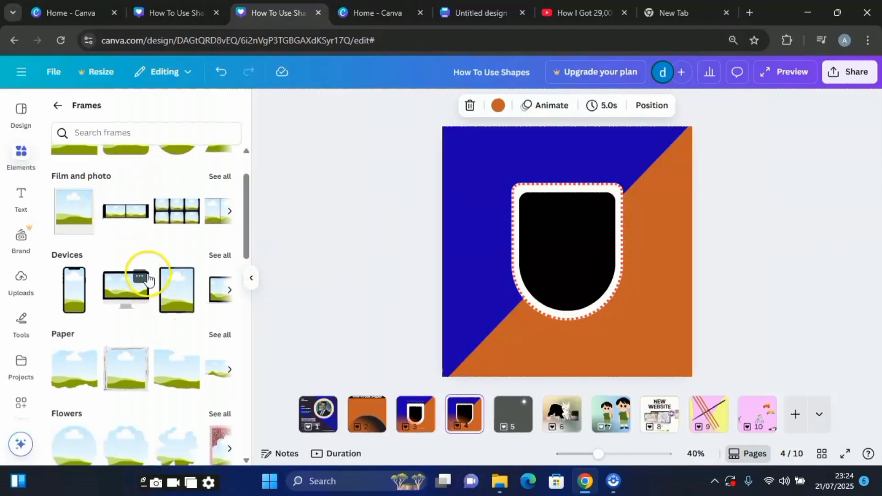
{"action": "scroll", "coordinate": [147, 279], "scroll_direction": "down", "scroll_amount": 8}
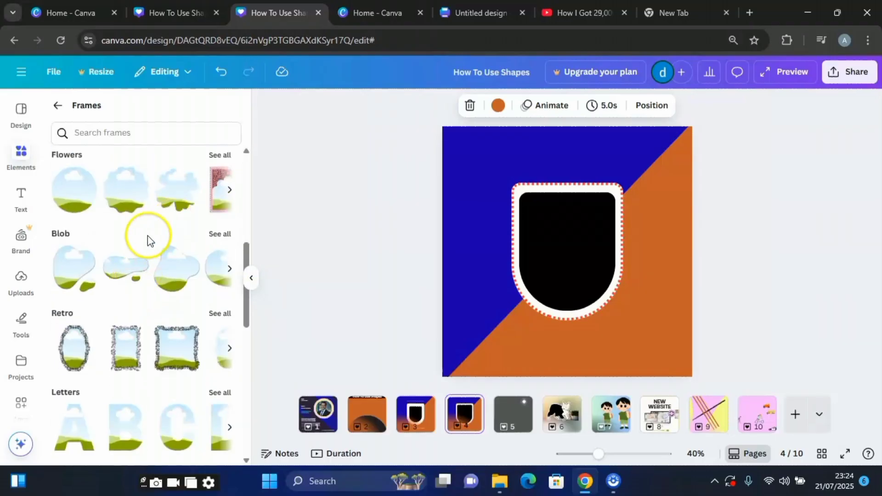
{"action": "scroll", "coordinate": [119, 248], "scroll_direction": "down", "scroll_amount": 2}
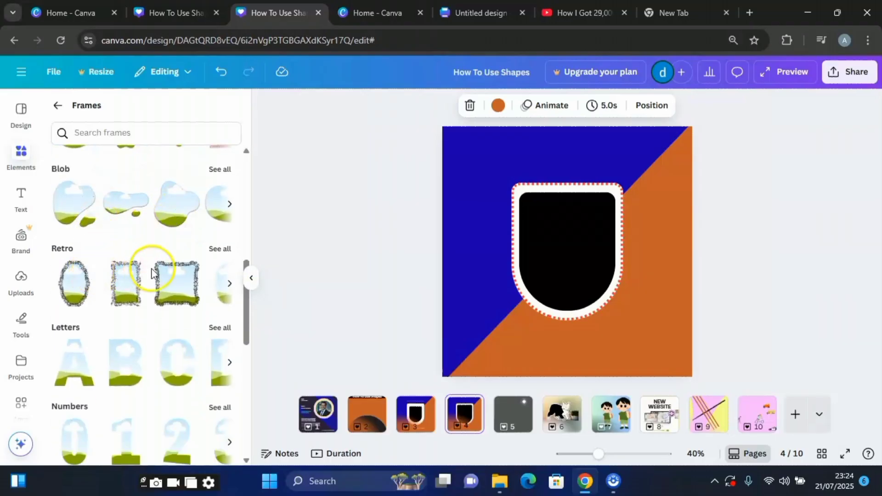
{"action": "scroll", "coordinate": [152, 271], "scroll_direction": "down", "scroll_amount": 6}
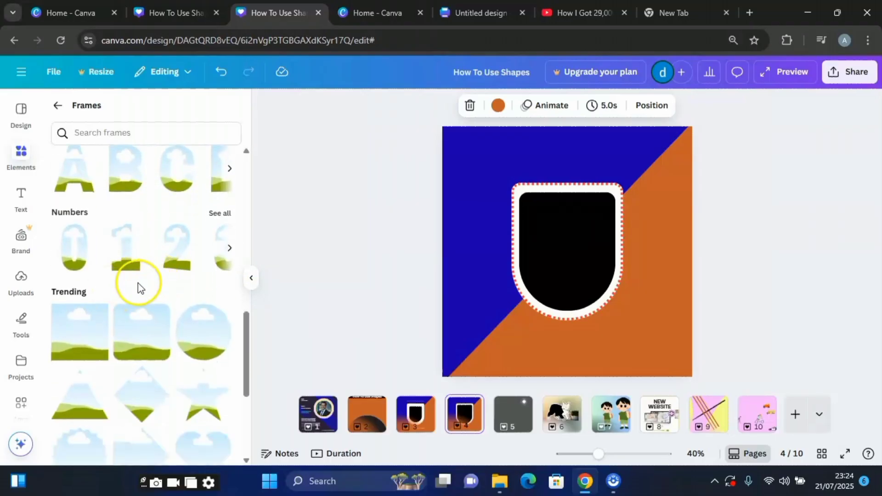
{"action": "scroll", "coordinate": [140, 288], "scroll_direction": "down", "scroll_amount": 5}
{"action": "scroll", "coordinate": [140, 288], "scroll_direction": "up", "scroll_amount": 6}
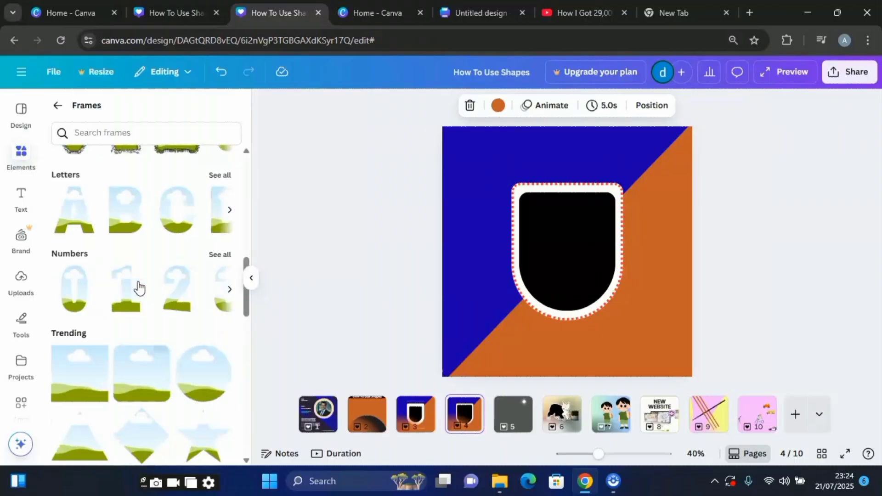
{"action": "scroll", "coordinate": [141, 288], "scroll_direction": "up", "scroll_amount": 15}
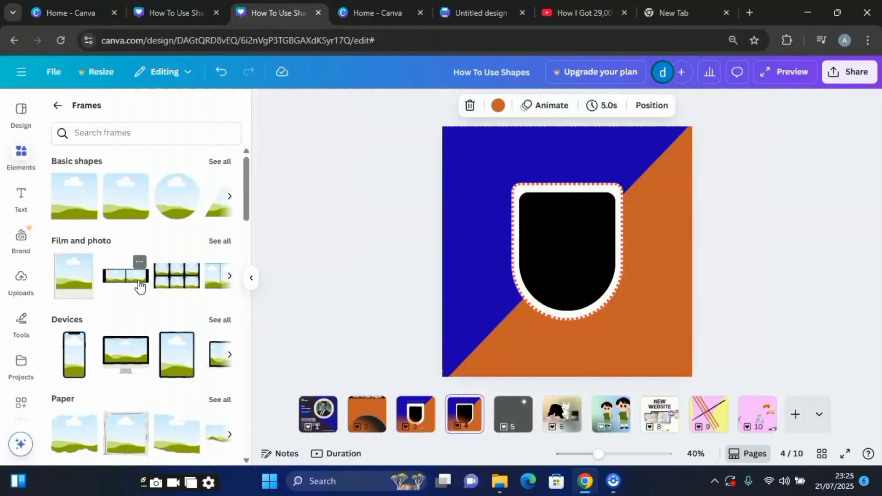
Step: Add the basic-shape frame with a flat top and rounded bottom to page 4, then shrink and centre it inside the black shape
{"action": "left_click", "coordinate": [221, 164]}
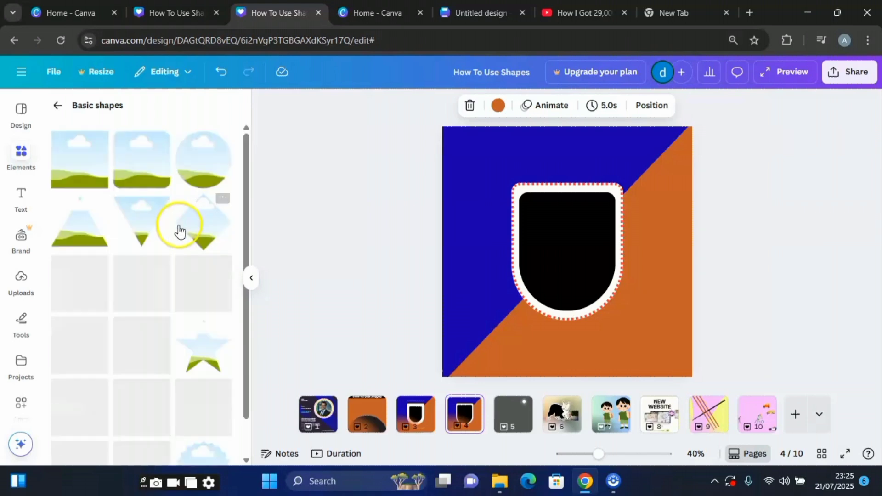
{"action": "scroll", "coordinate": [181, 238], "scroll_direction": "down", "scroll_amount": 5}
{"action": "scroll", "coordinate": [180, 237], "scroll_direction": "down", "scroll_amount": 10}
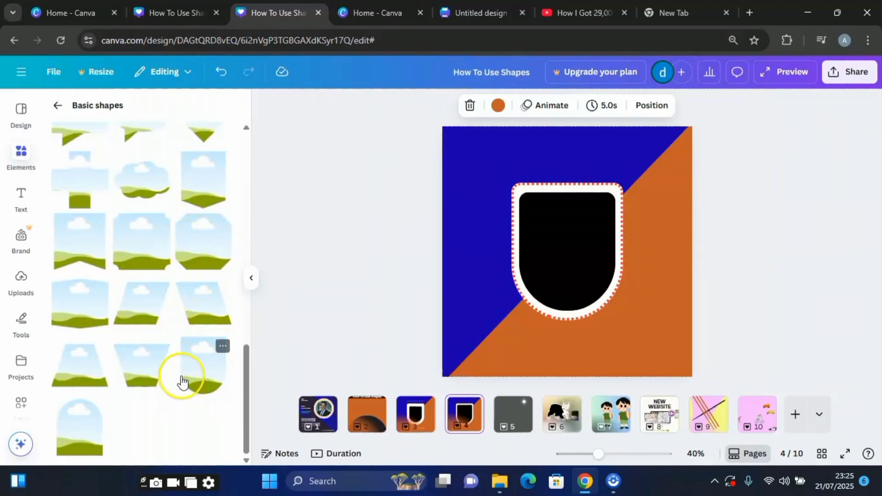
{"action": "left_click", "coordinate": [206, 364]}
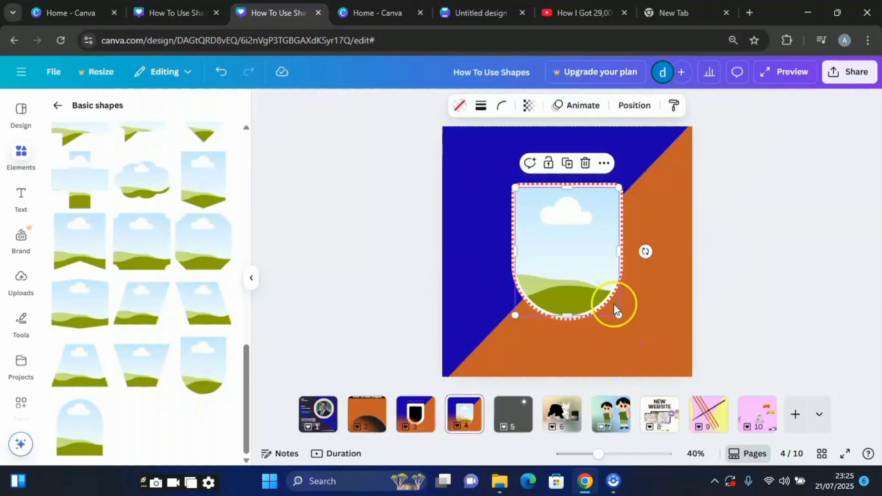
{"action": "left_click_drag", "start_coordinate": [619, 317], "coordinate": [606, 288]}
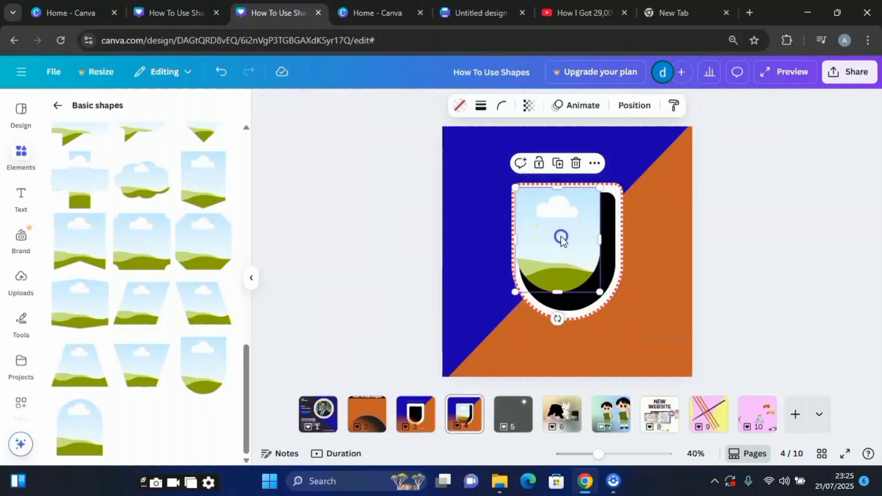
{"action": "left_click_drag", "start_coordinate": [565, 238], "coordinate": [567, 247]}
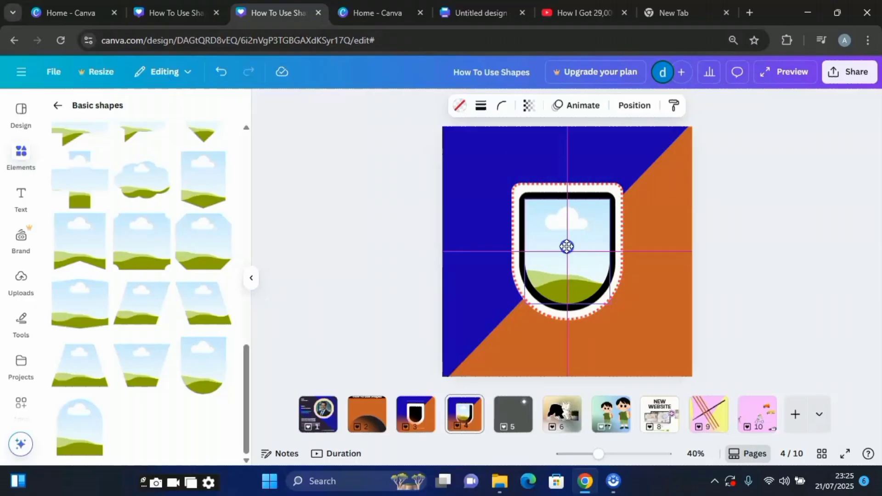
{"action": "left_click_drag", "start_coordinate": [566, 246], "coordinate": [566, 246]}
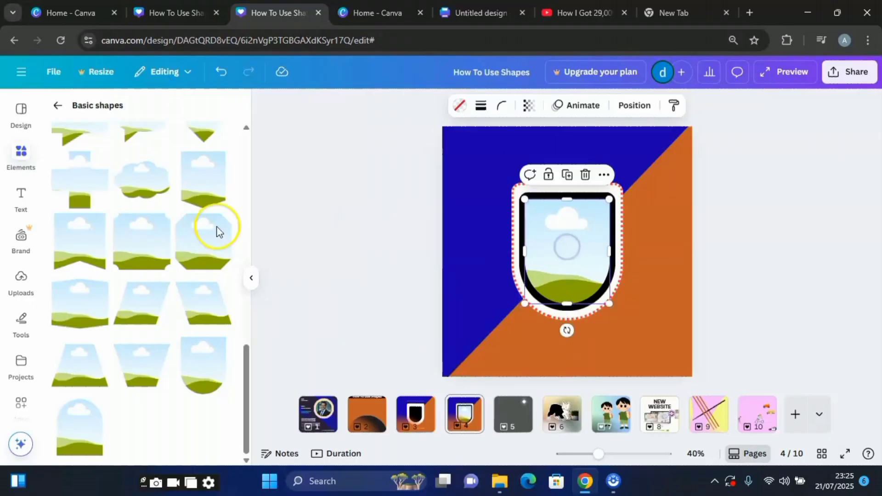
Step: Search the elements for "man" photos and place the bearded man on a dark background into the frame
{"action": "left_click", "coordinate": [16, 158]}
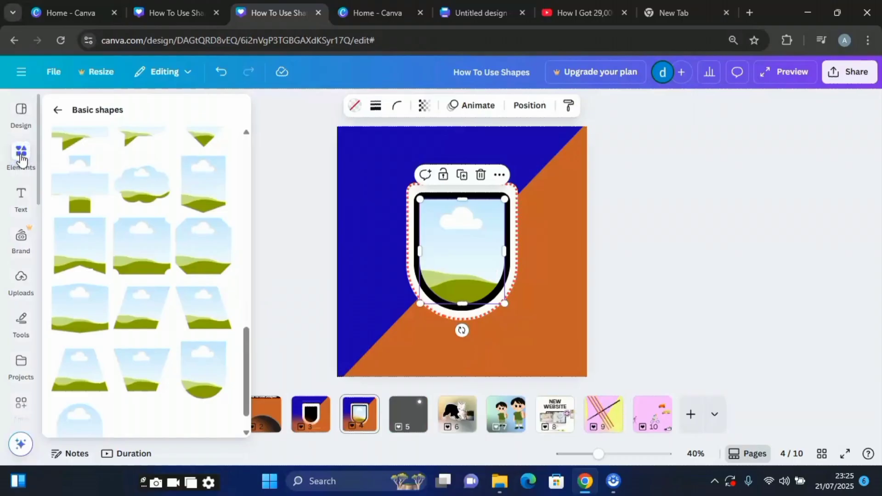
{"action": "left_click", "coordinate": [99, 114]}
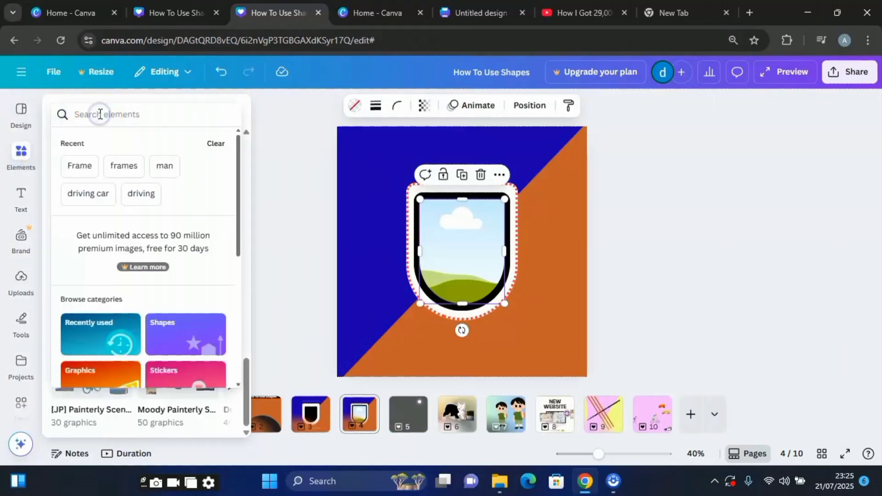
{"action": "type", "text": "man"}
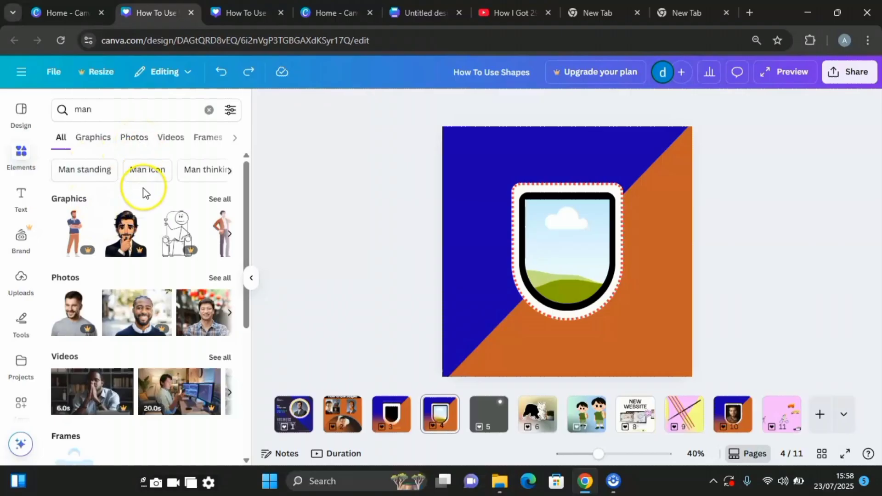
{"action": "left_click", "coordinate": [134, 140]}
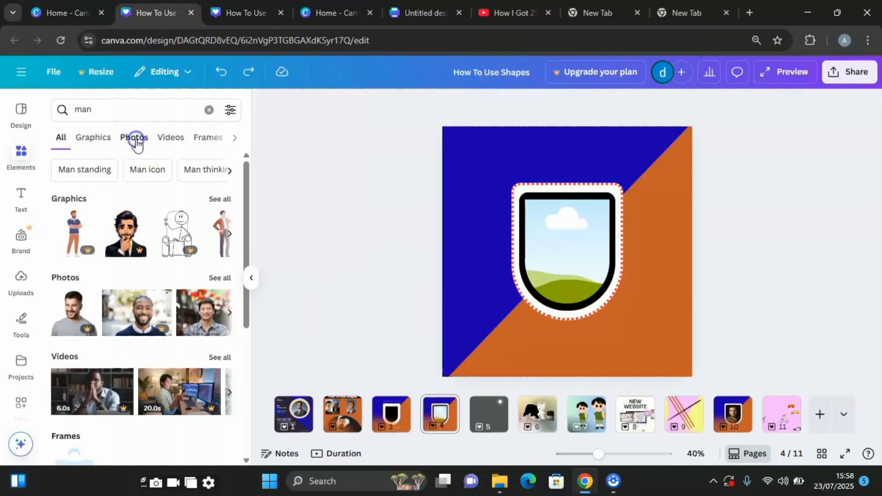
{"action": "scroll", "coordinate": [129, 256], "scroll_direction": "down", "scroll_amount": 3}
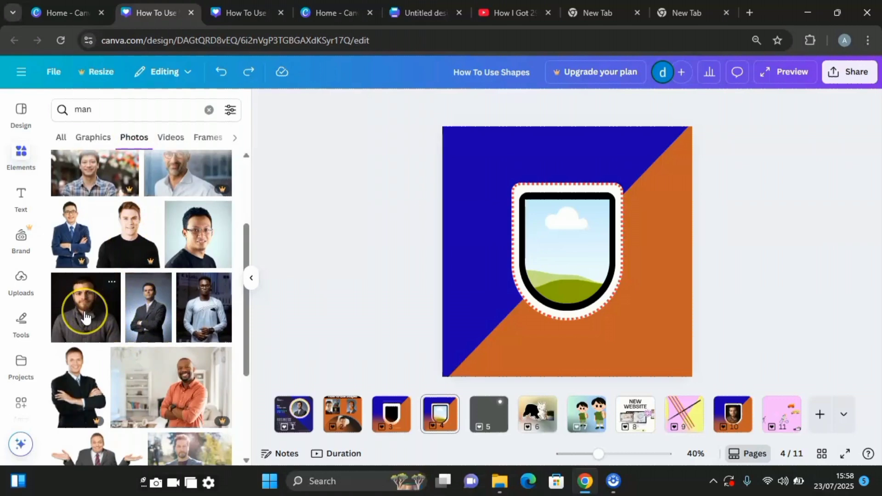
{"action": "scroll", "coordinate": [127, 269], "scroll_direction": "up", "scroll_amount": 3}
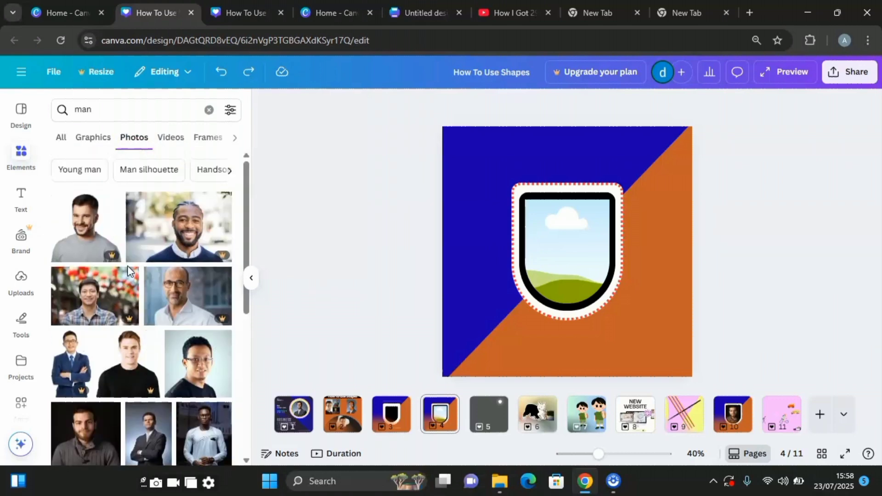
{"action": "scroll", "coordinate": [83, 314], "scroll_direction": "down", "scroll_amount": 3}
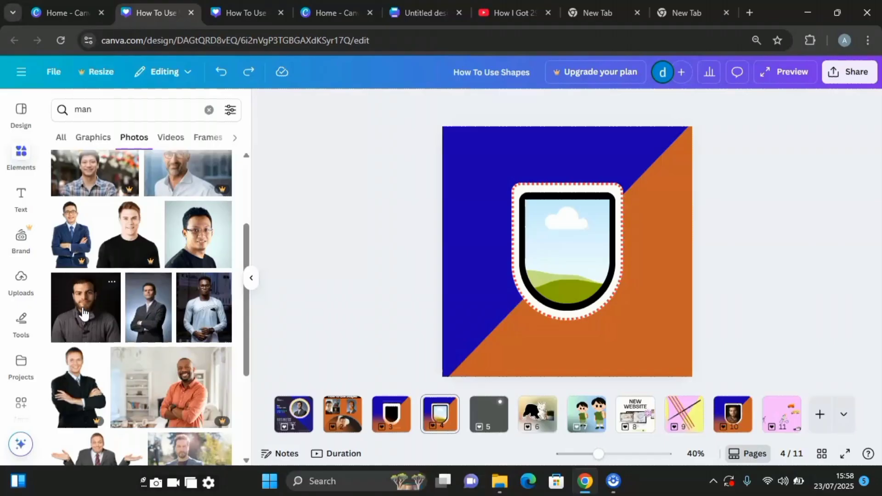
{"action": "left_click_drag", "start_coordinate": [101, 310], "coordinate": [538, 212]}
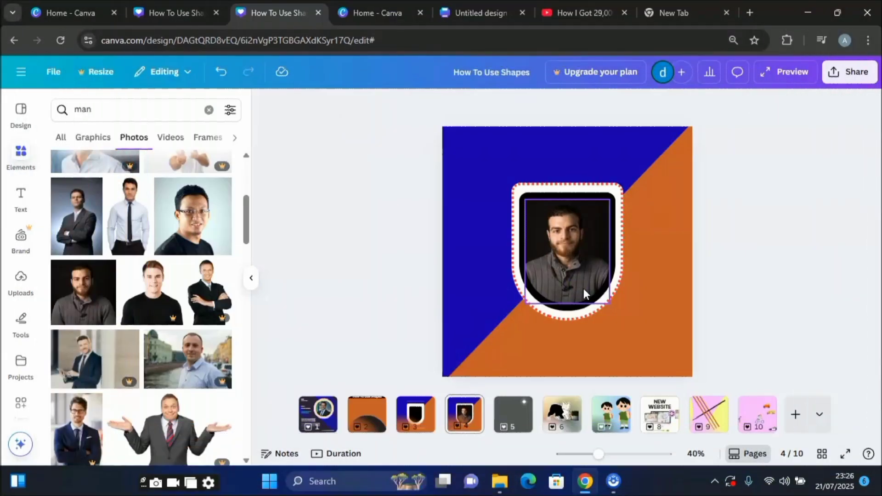
Step: Enlarge the bearded man's photo within its frame's crop and reposition it so his face and shoulders fill the frame
{"action": "left_click", "coordinate": [566, 252]}
{"action": "double_click", "coordinate": [563, 244]}
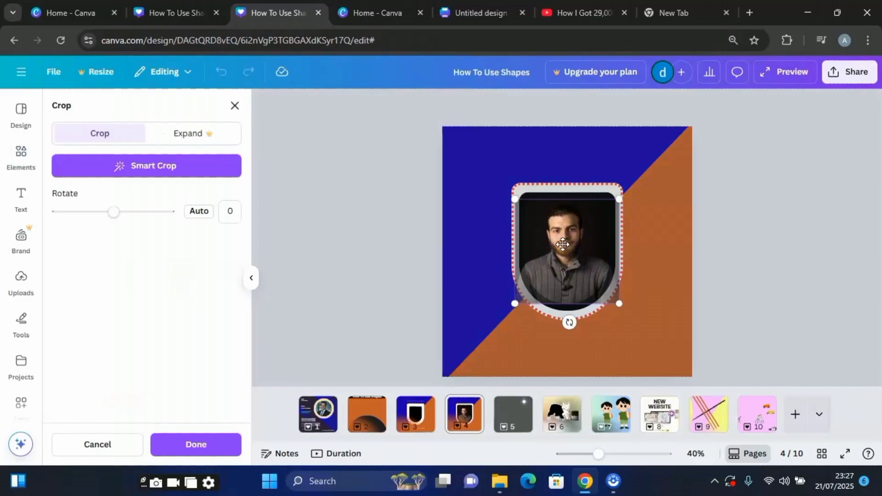
{"action": "left_click_drag", "start_coordinate": [518, 202], "coordinate": [491, 176]}
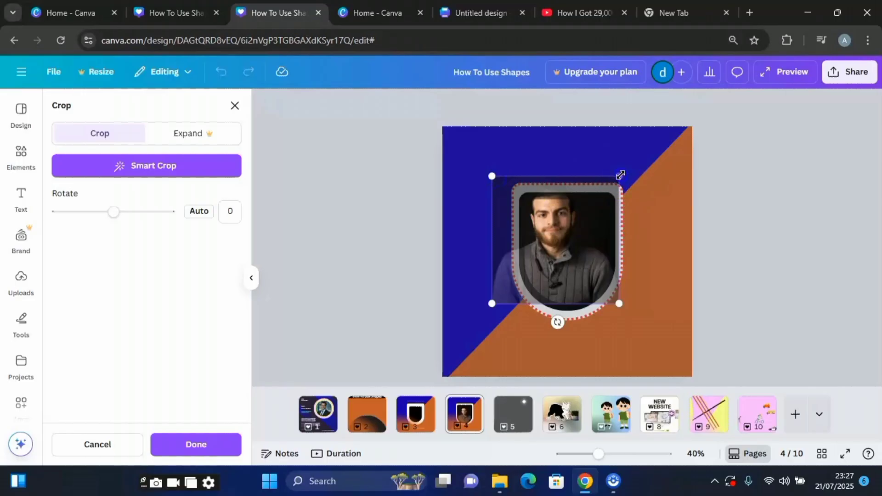
{"action": "left_click_drag", "start_coordinate": [620, 175], "coordinate": [641, 154]}
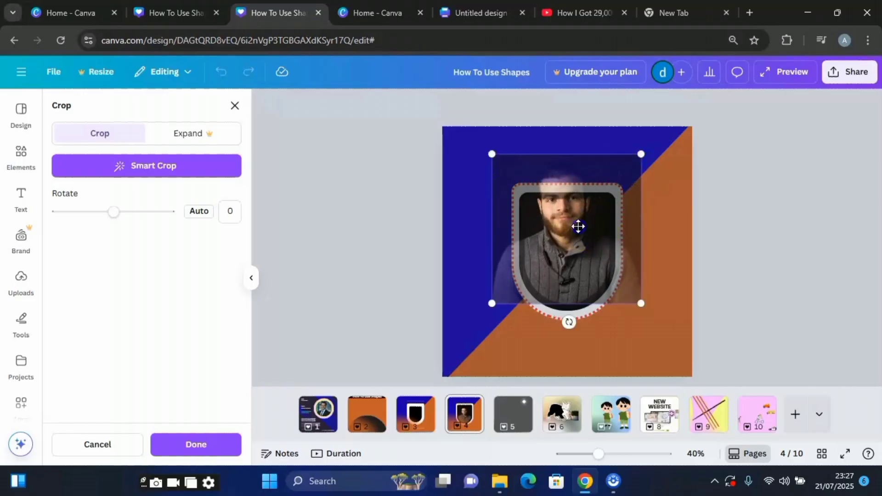
{"action": "left_click_drag", "start_coordinate": [578, 226], "coordinate": [583, 265]}
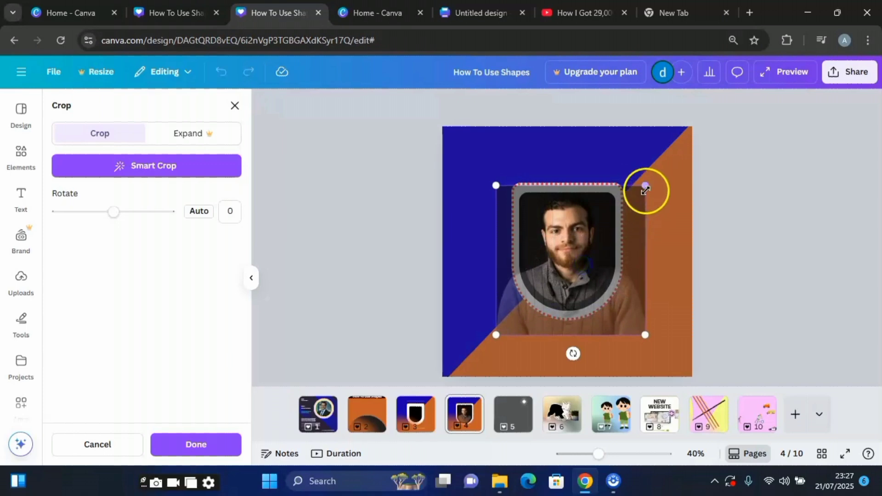
{"action": "left_click_drag", "start_coordinate": [647, 185], "coordinate": [653, 178]}
{"action": "left_click_drag", "start_coordinate": [585, 228], "coordinate": [582, 241]}
{"action": "left_click", "coordinate": [729, 234]}
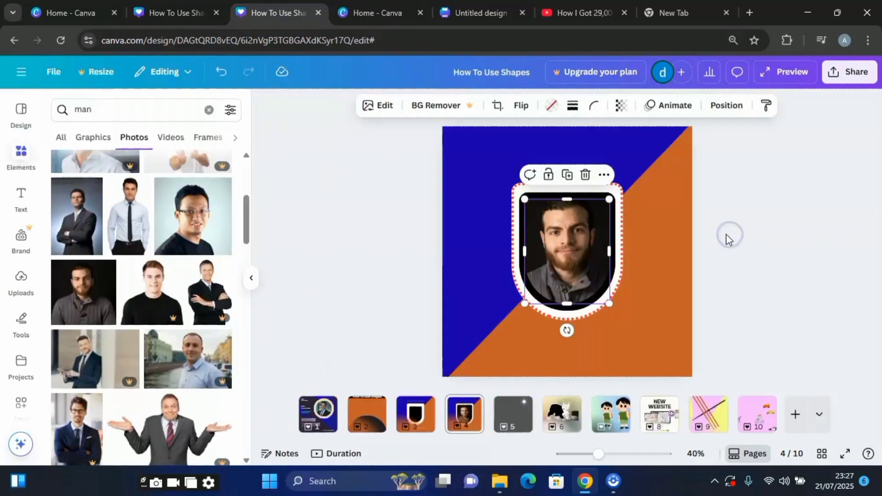
{"action": "left_click", "coordinate": [662, 249]}
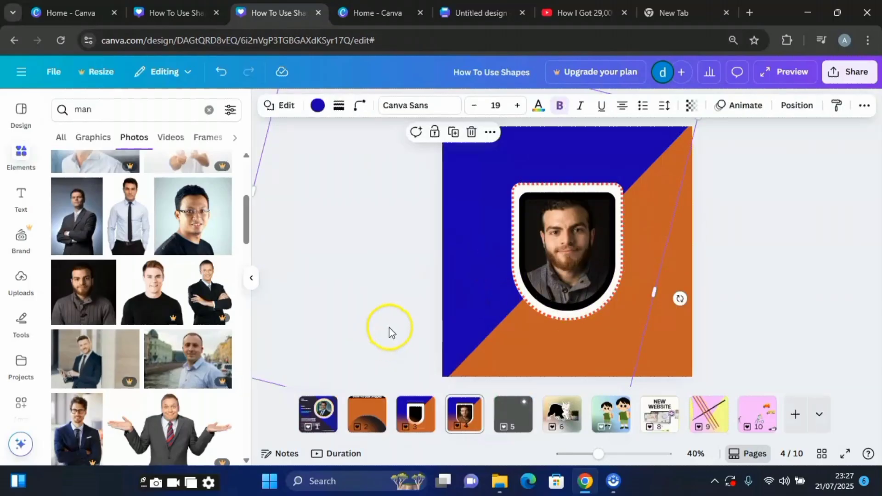
Step: Replace the portrait in page 1's circular frame with the photo of the man in a dark suit with crossed arms
{"action": "left_click", "coordinate": [325, 416]}
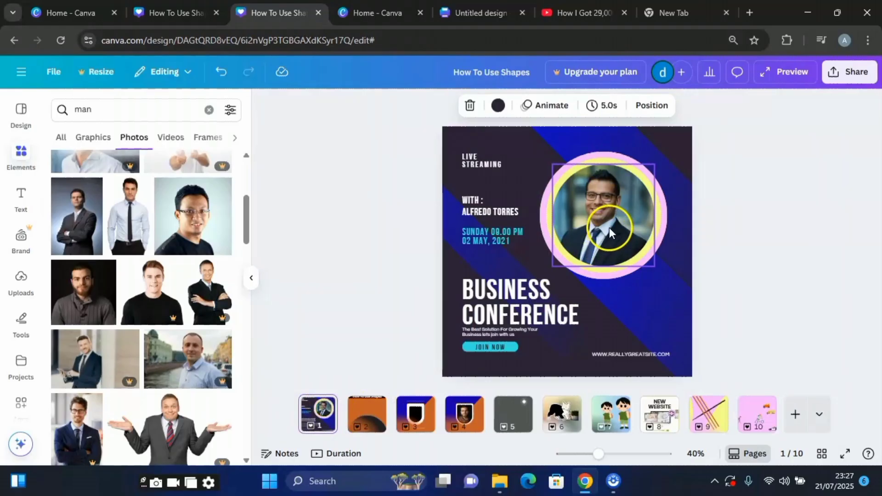
{"action": "left_click_drag", "start_coordinate": [607, 227], "coordinate": [605, 229]}
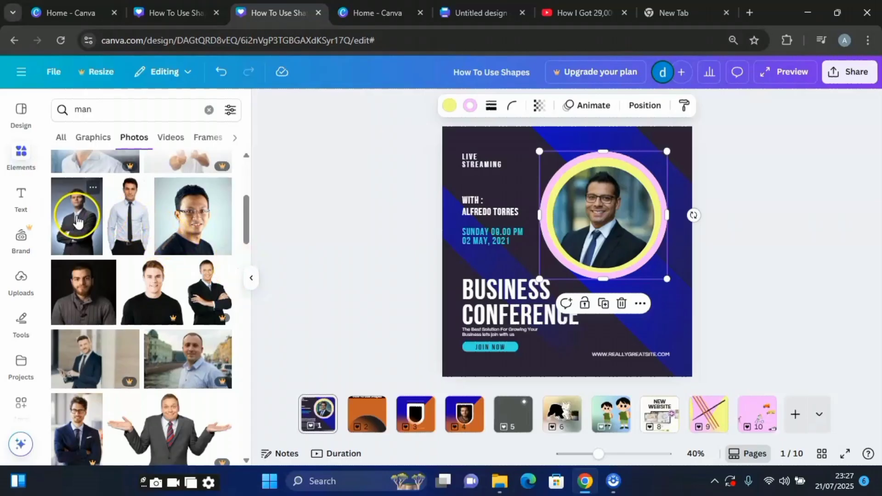
{"action": "left_click_drag", "start_coordinate": [77, 220], "coordinate": [600, 213]}
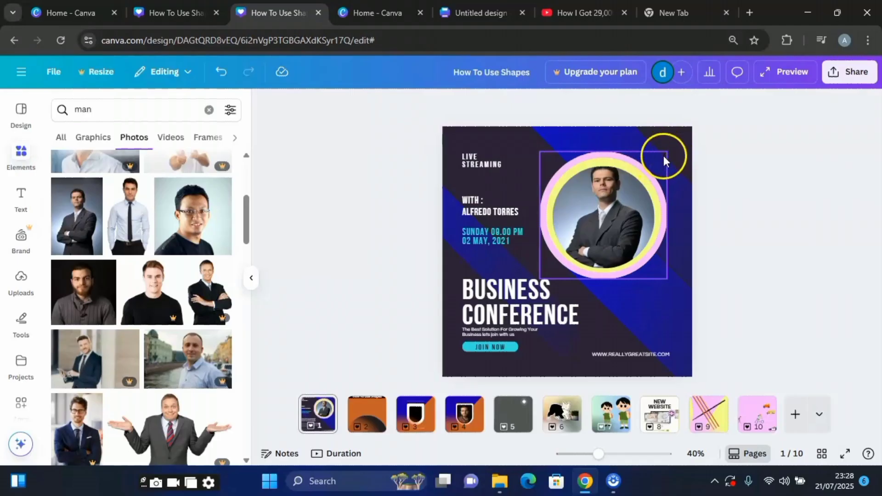
Step: Enlarge the suited man's photo within the circular frame's crop and move it down so his head and shoulders sit inside
{"action": "left_click", "coordinate": [652, 164]}
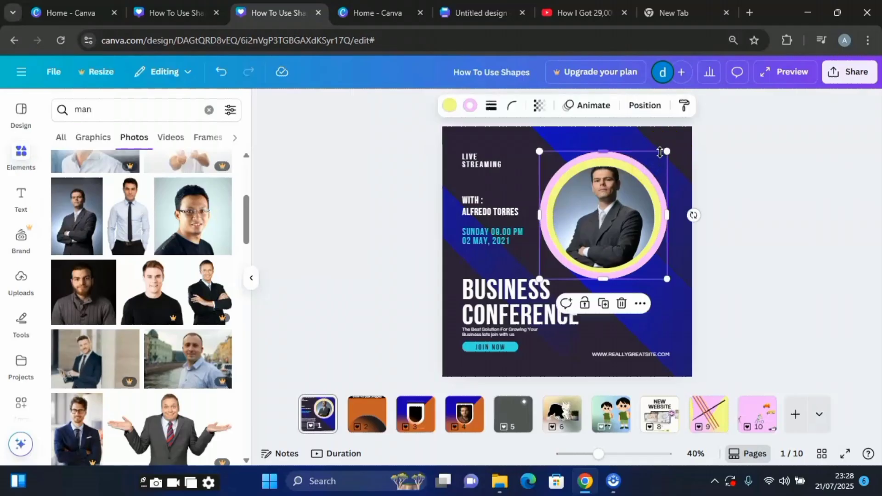
{"action": "double_click", "coordinate": [599, 211]}
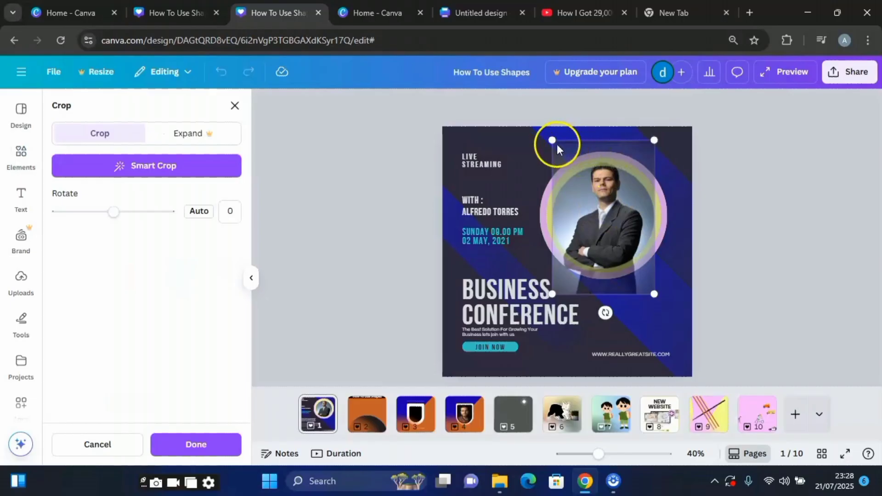
{"action": "left_click_drag", "start_coordinate": [551, 139], "coordinate": [522, 131]}
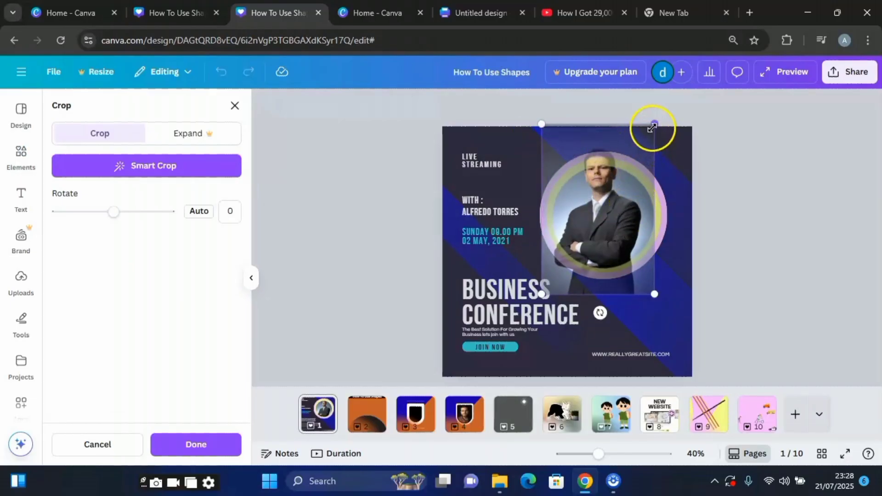
{"action": "left_click_drag", "start_coordinate": [654, 124], "coordinate": [664, 108]}
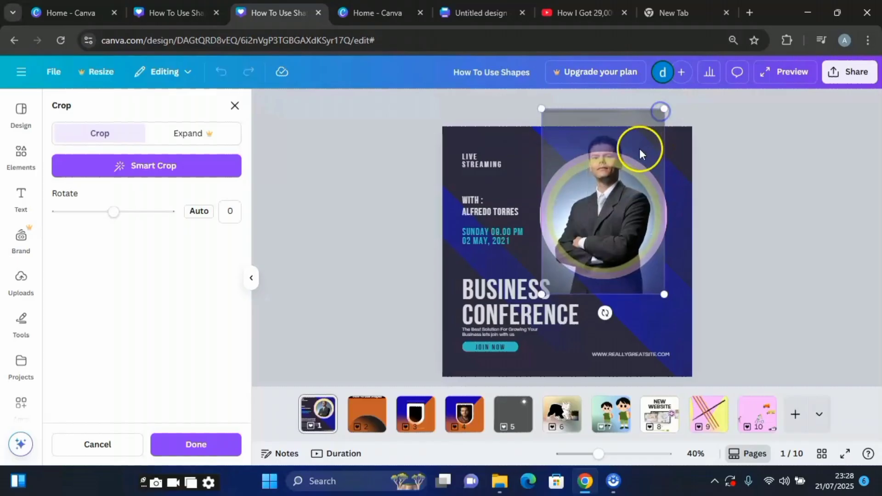
{"action": "left_click_drag", "start_coordinate": [613, 188], "coordinate": [612, 230]}
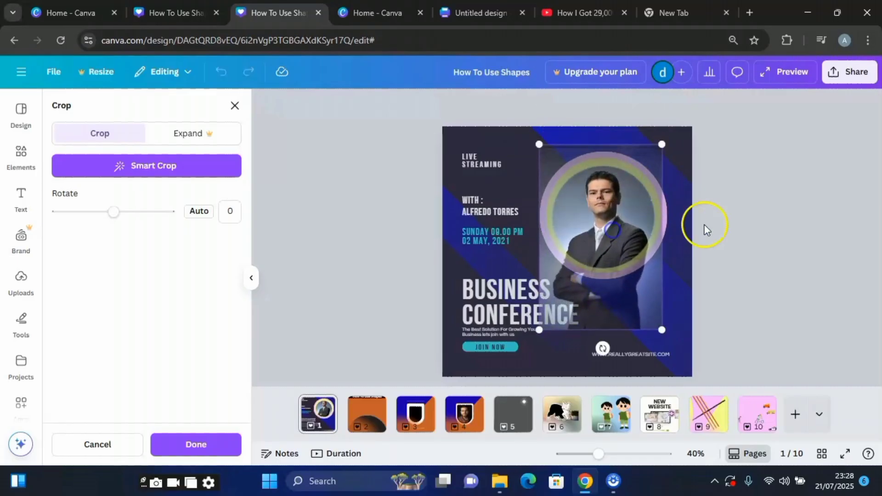
{"action": "left_click", "coordinate": [777, 213]}
{"action": "left_click", "coordinate": [777, 211]}
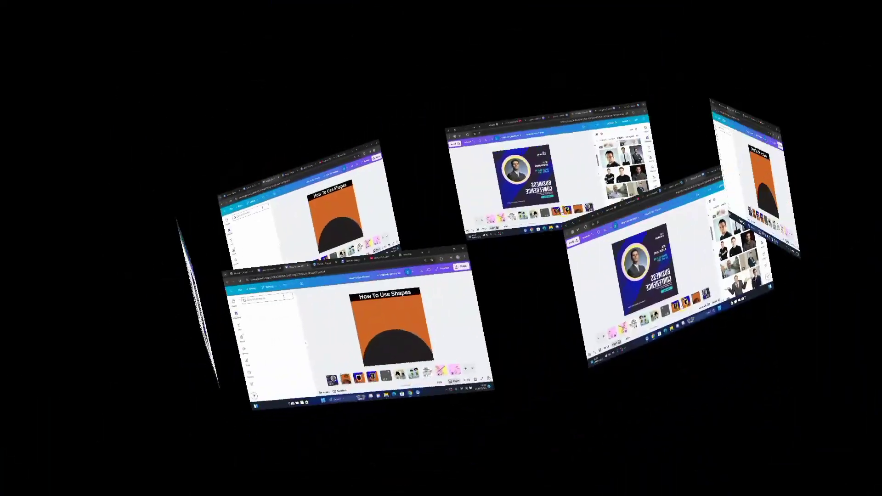
Step: Add the grid with one tall cell beside two stacked cells to page 2, then shrink and place it below the title's left half
{"action": "scroll", "coordinate": [262, 223], "scroll_direction": "up", "scroll_amount": 2}
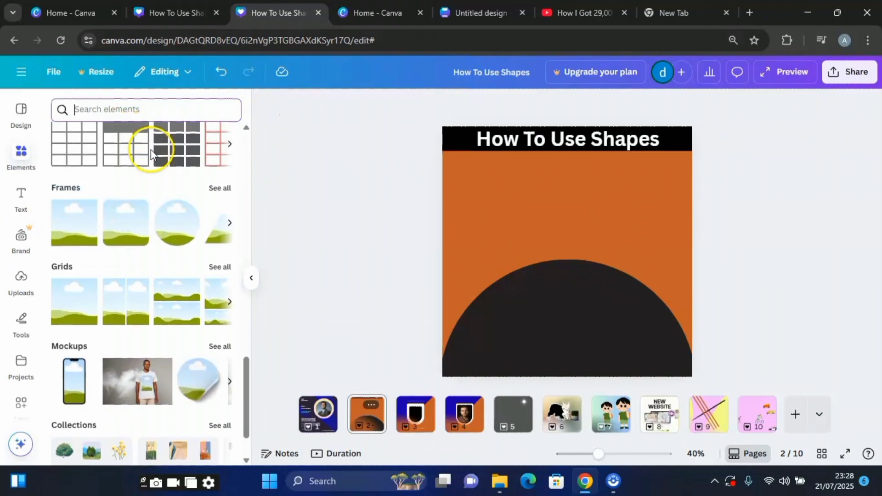
{"action": "scroll", "coordinate": [152, 231], "scroll_direction": "down", "scroll_amount": 1}
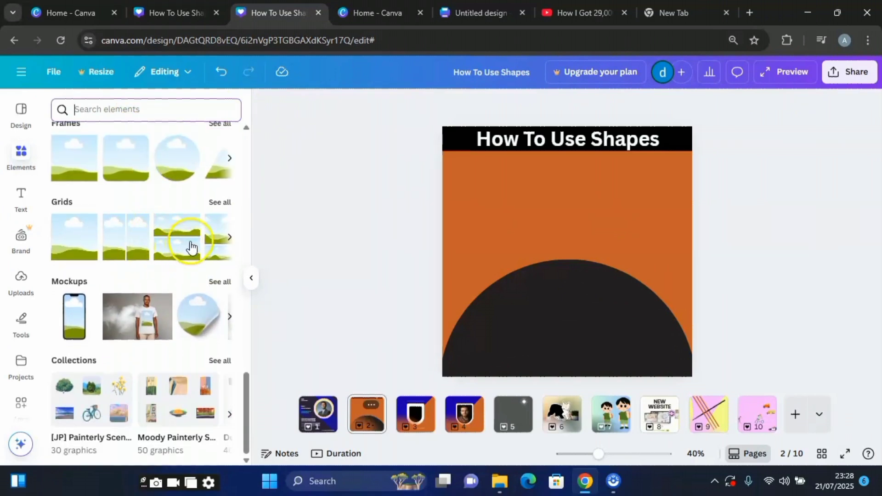
{"action": "left_click", "coordinate": [225, 202]}
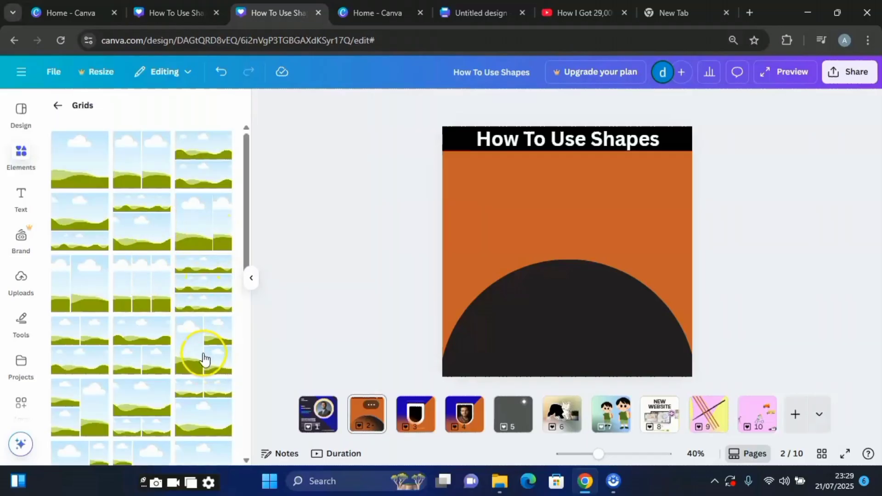
{"action": "left_click", "coordinate": [199, 356]}
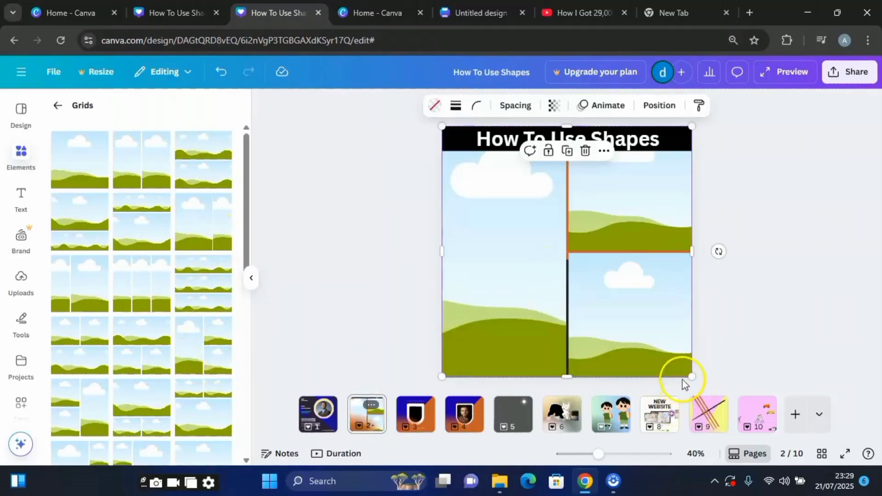
{"action": "left_click_drag", "start_coordinate": [693, 376], "coordinate": [547, 252]}
{"action": "left_click_drag", "start_coordinate": [486, 186], "coordinate": [494, 218]}
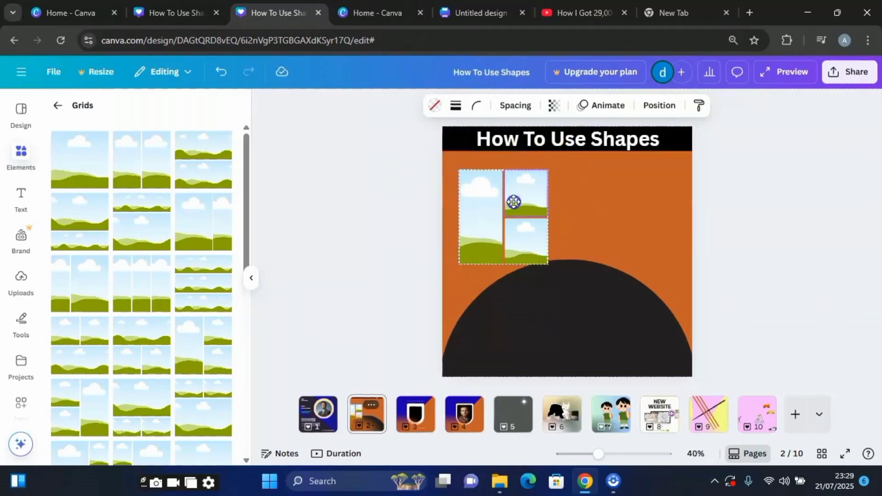
{"action": "left_click_drag", "start_coordinate": [513, 202], "coordinate": [514, 191]}
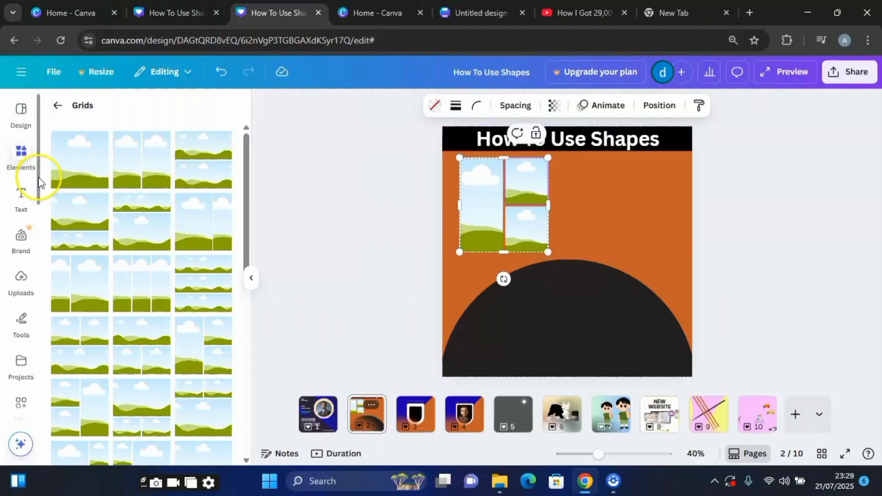
Step: Search the photo elements for "man" and fill the grid's tall cell with the photo of the man in glasses
{"action": "left_click", "coordinate": [24, 156]}
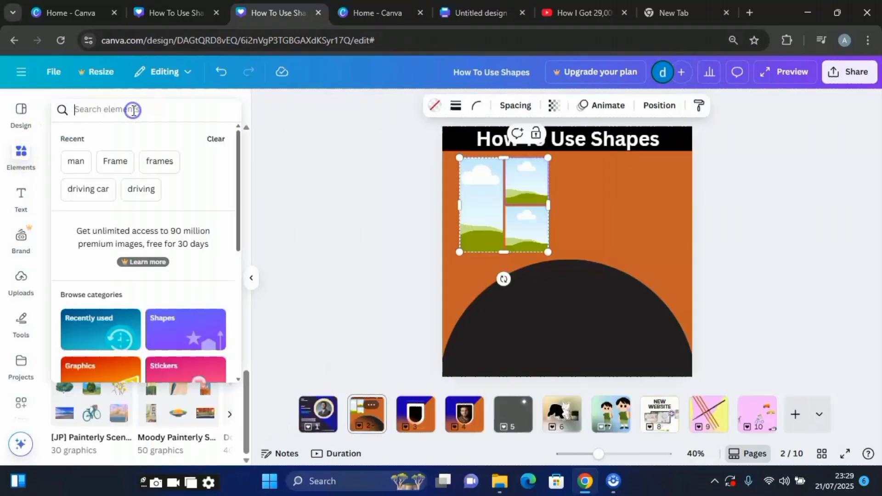
{"action": "left_click", "coordinate": [133, 110]}
{"action": "left_click", "coordinate": [77, 162]}
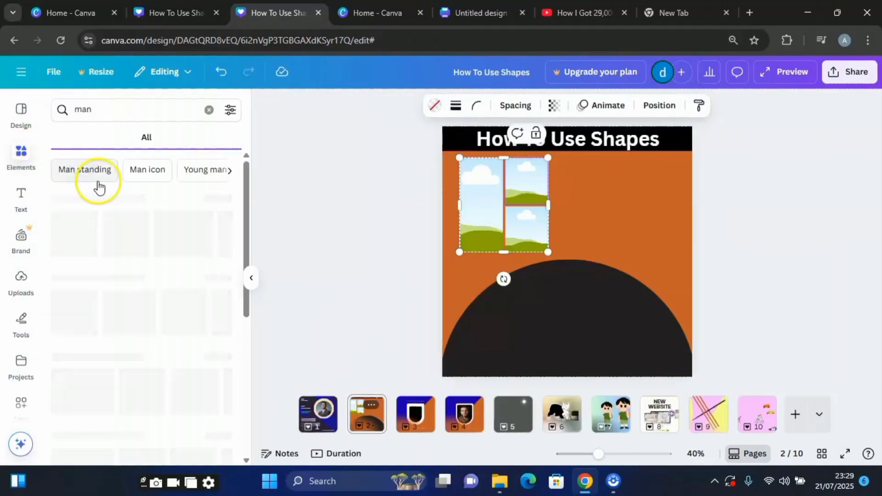
{"action": "left_click", "coordinate": [142, 140]}
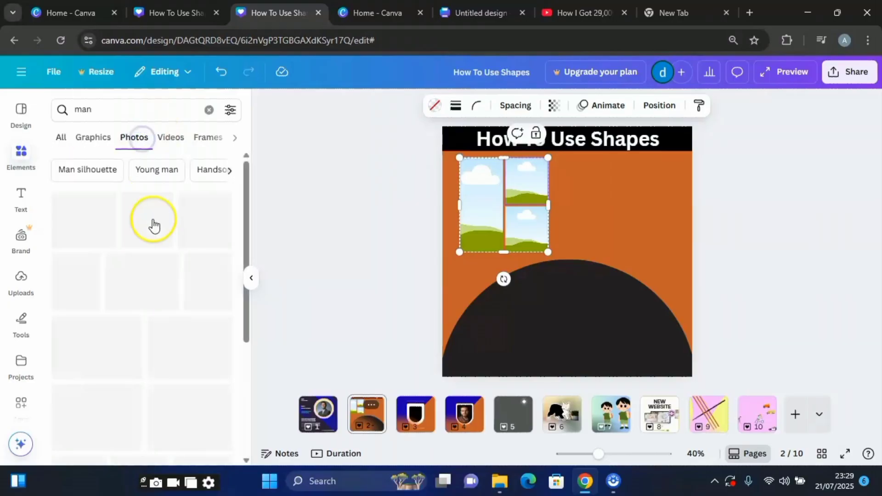
{"action": "scroll", "coordinate": [197, 320], "scroll_direction": "down", "scroll_amount": 3}
{"action": "left_click_drag", "start_coordinate": [193, 311], "coordinate": [471, 216]}
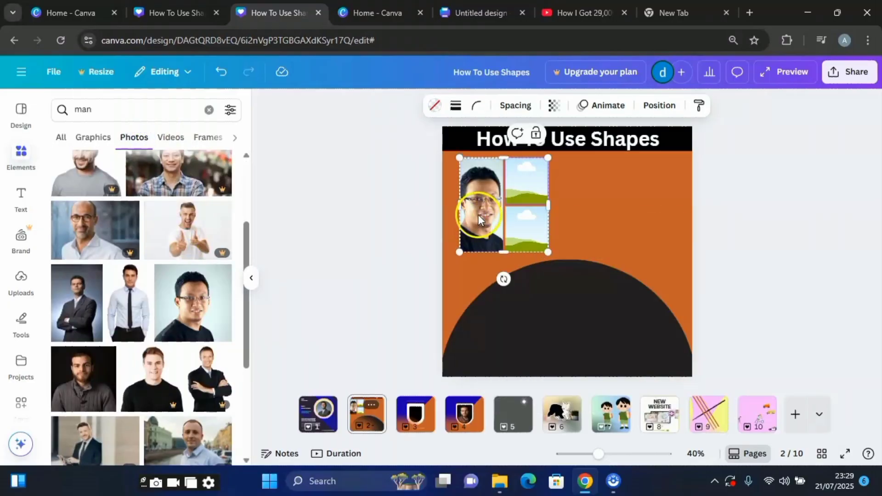
{"action": "left_click", "coordinate": [478, 214]}
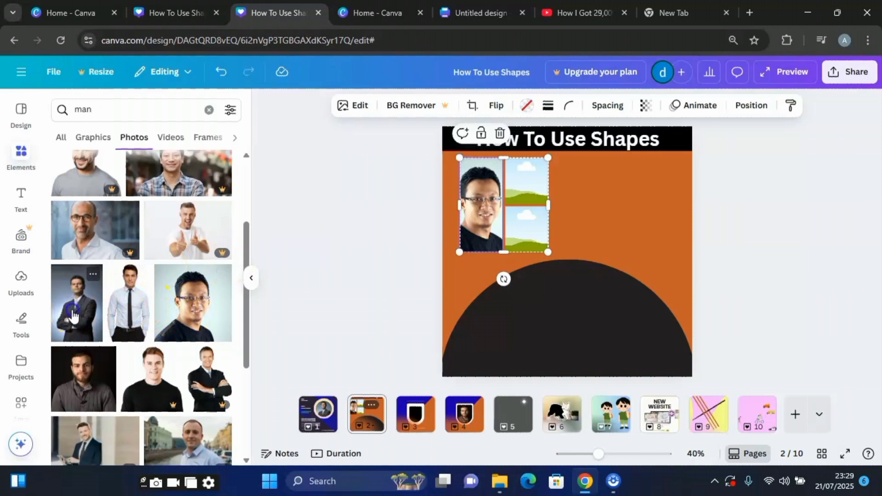
Step: Fill the grid's upper stacked cell with the suited man's photo and the lower one with the bearded man's photo
{"action": "left_click_drag", "start_coordinate": [72, 316], "coordinate": [512, 205]}
{"action": "scroll", "coordinate": [133, 369], "scroll_direction": "down", "scroll_amount": 2}
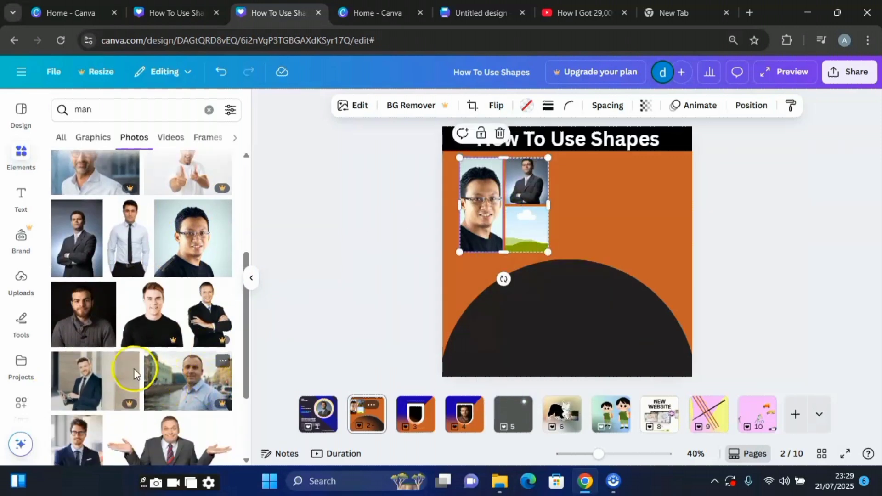
{"action": "left_click_drag", "start_coordinate": [75, 316], "coordinate": [532, 246]}
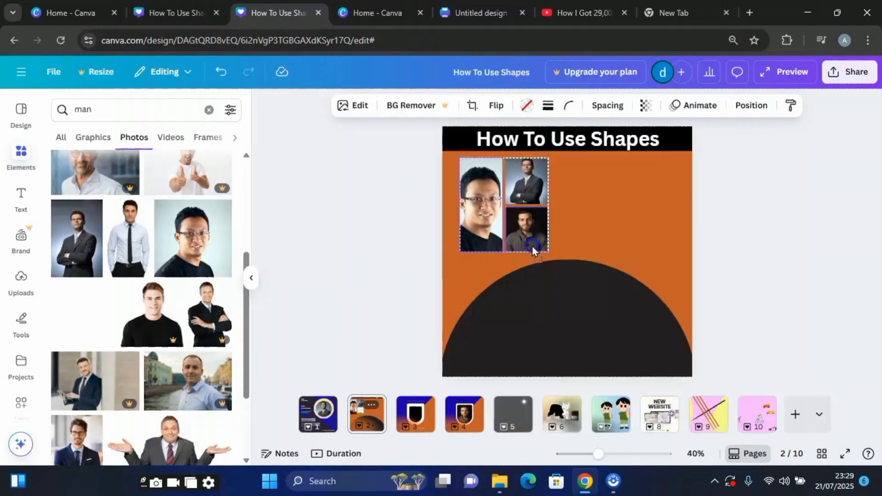
{"action": "left_click", "coordinate": [611, 241]}
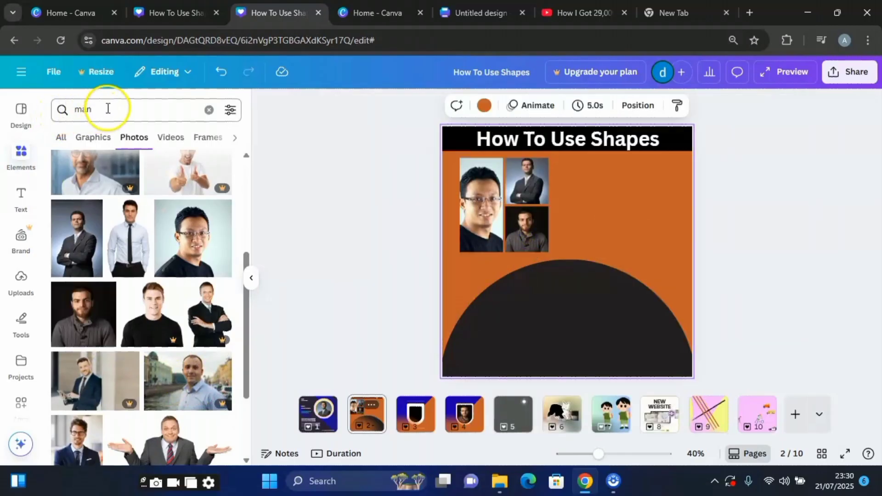
Step: Clear the element search and add the letter B frame from the full frames collection to page 2
{"action": "left_click", "coordinate": [209, 110]}
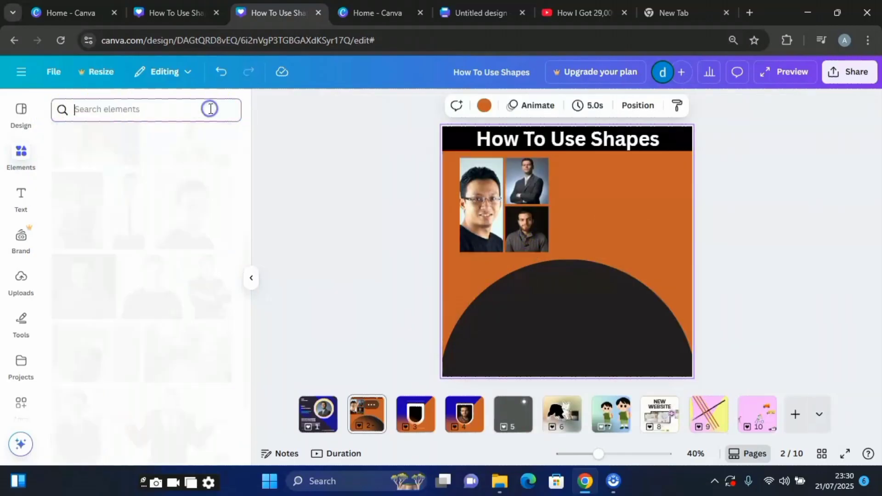
{"action": "scroll", "coordinate": [118, 288], "scroll_direction": "up", "scroll_amount": 2}
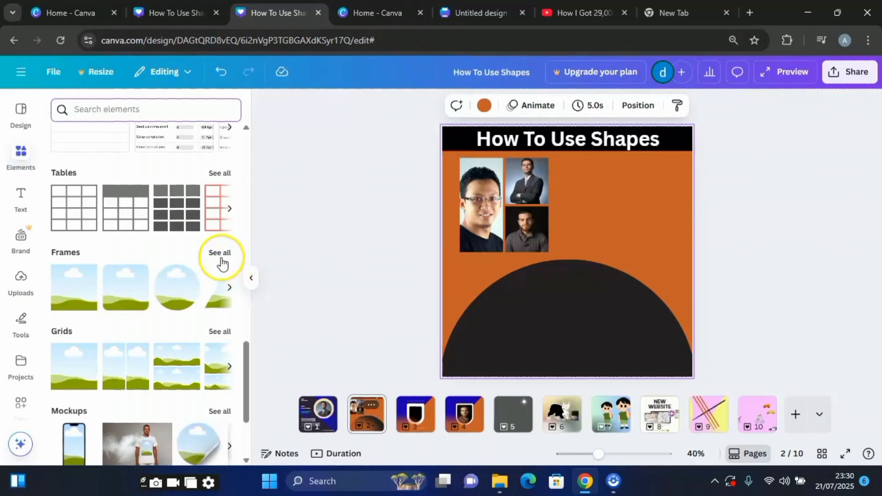
{"action": "left_click", "coordinate": [222, 253]}
{"action": "scroll", "coordinate": [196, 272], "scroll_direction": "down", "scroll_amount": 5}
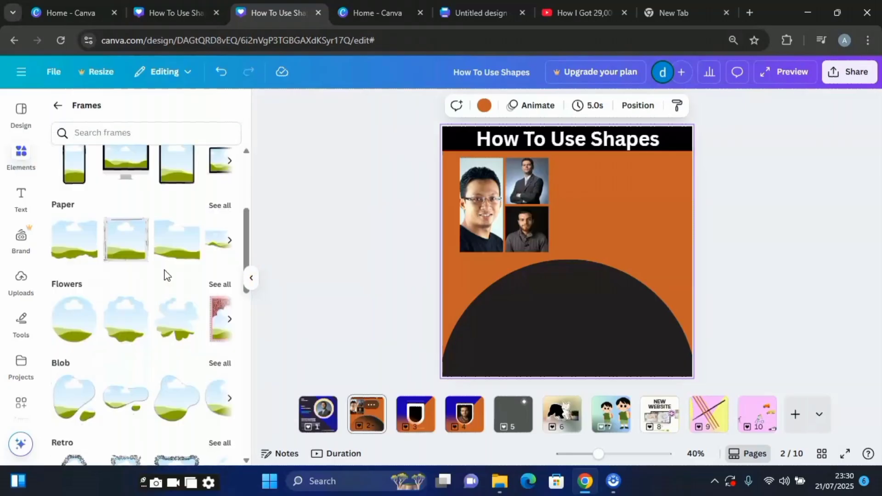
{"action": "scroll", "coordinate": [167, 275], "scroll_direction": "down", "scroll_amount": 2}
{"action": "scroll", "coordinate": [168, 276], "scroll_direction": "down", "scroll_amount": 4}
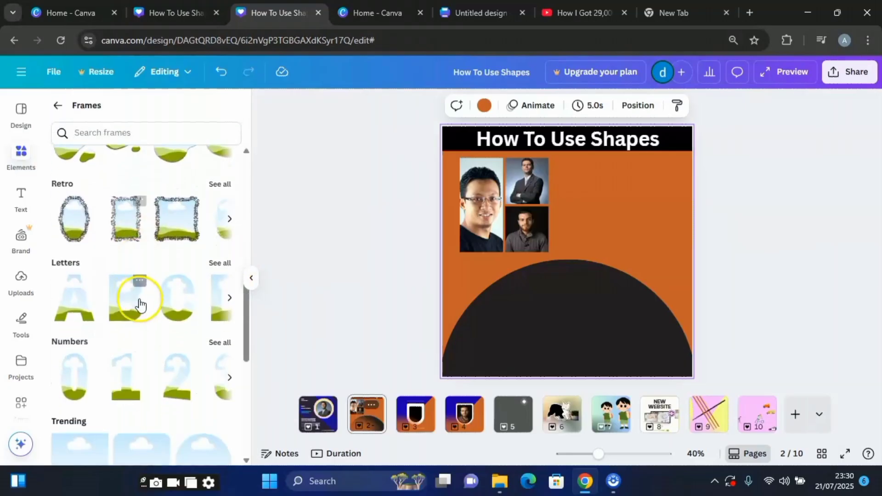
{"action": "left_click", "coordinate": [132, 316]}
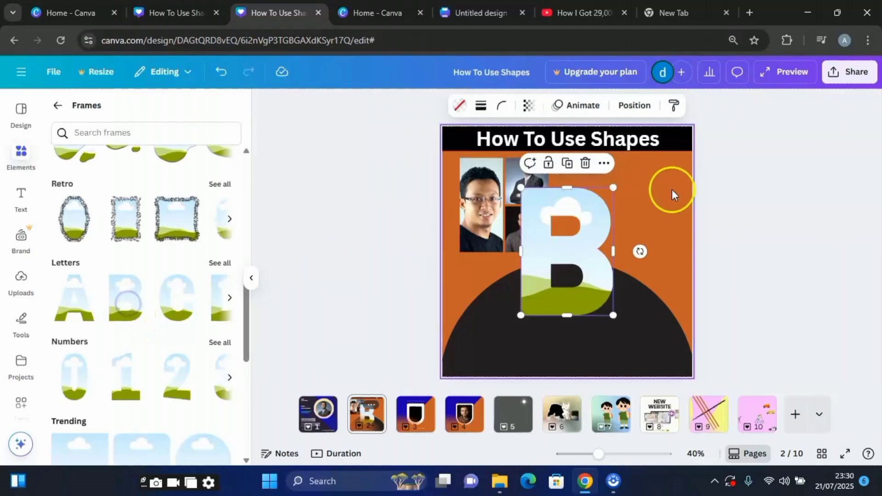
Step: Shrink the letter B frame to about 281 × 388 and place it below the title's right half, beside the photo grid
{"action": "left_click_drag", "start_coordinate": [550, 286], "coordinate": [602, 256]}
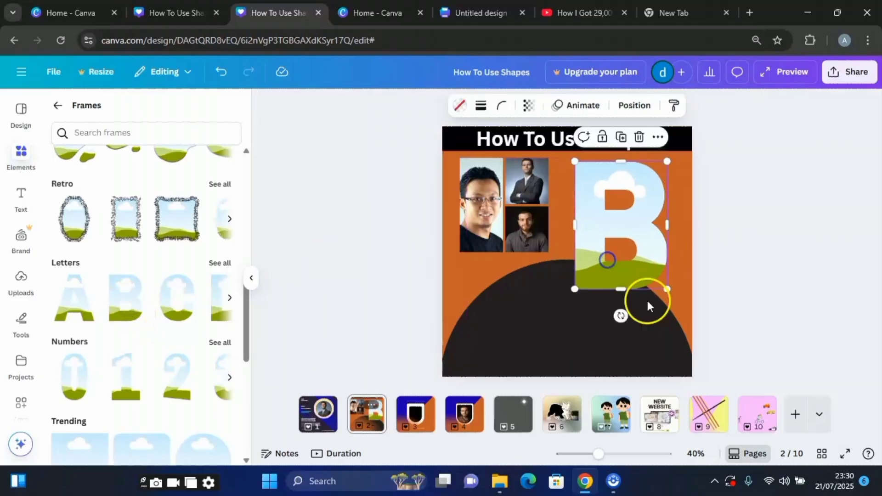
{"action": "left_click_drag", "start_coordinate": [666, 290], "coordinate": [641, 250]}
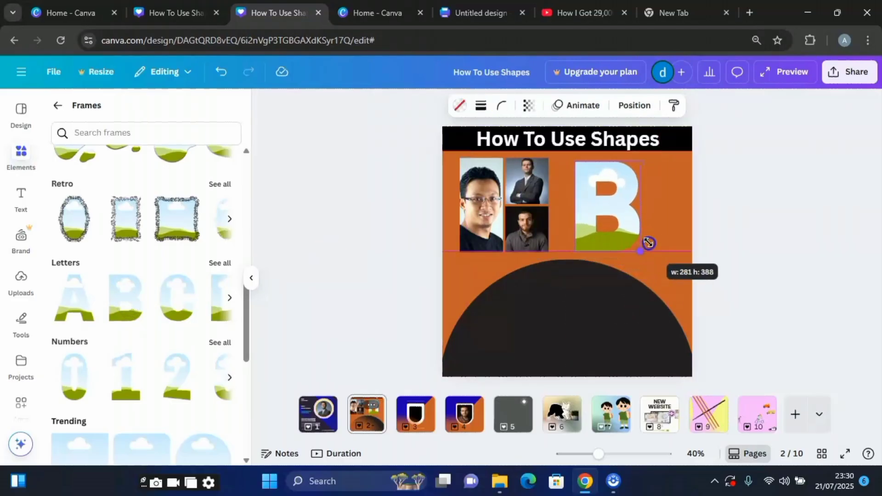
{"action": "left_click_drag", "start_coordinate": [594, 226], "coordinate": [609, 223]}
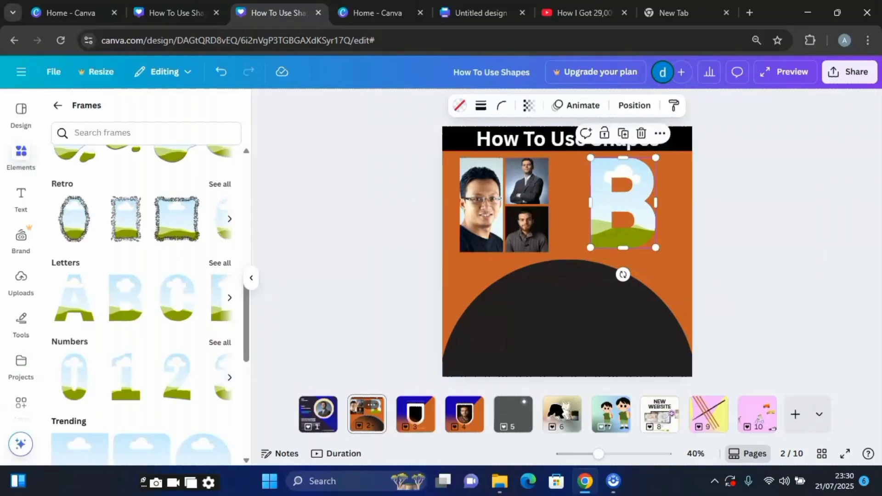
Step: Add the rounded three-lobed blob frame, shrink it and place it at the top centre of the black semicircle
{"action": "scroll", "coordinate": [166, 324], "scroll_direction": "up", "scroll_amount": 4}
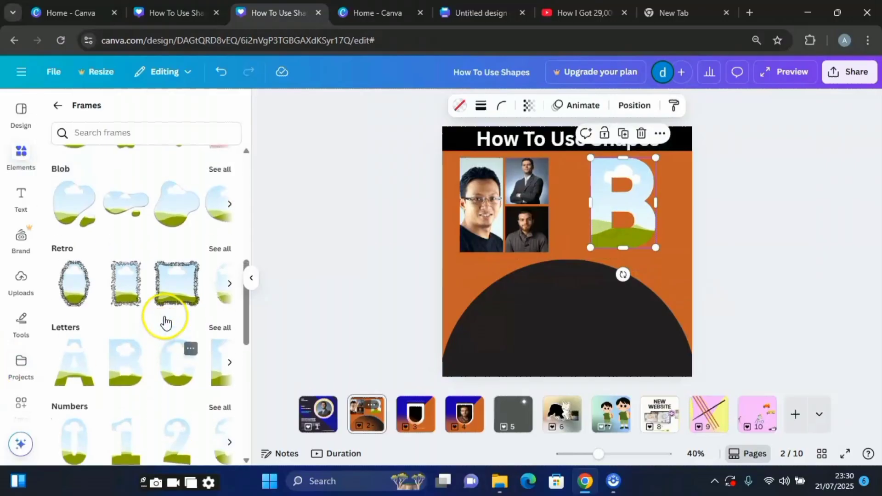
{"action": "left_click", "coordinate": [179, 339]}
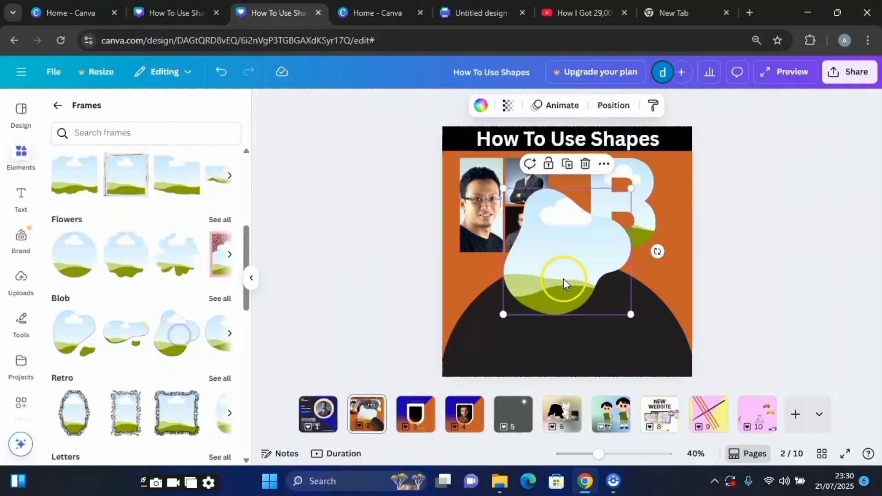
{"action": "left_click_drag", "start_coordinate": [633, 313], "coordinate": [589, 274]}
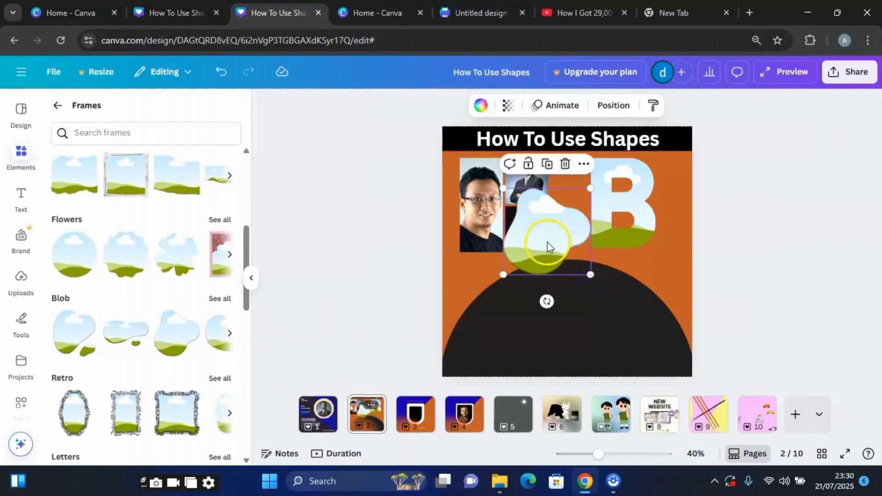
{"action": "left_click_drag", "start_coordinate": [548, 247], "coordinate": [568, 309]}
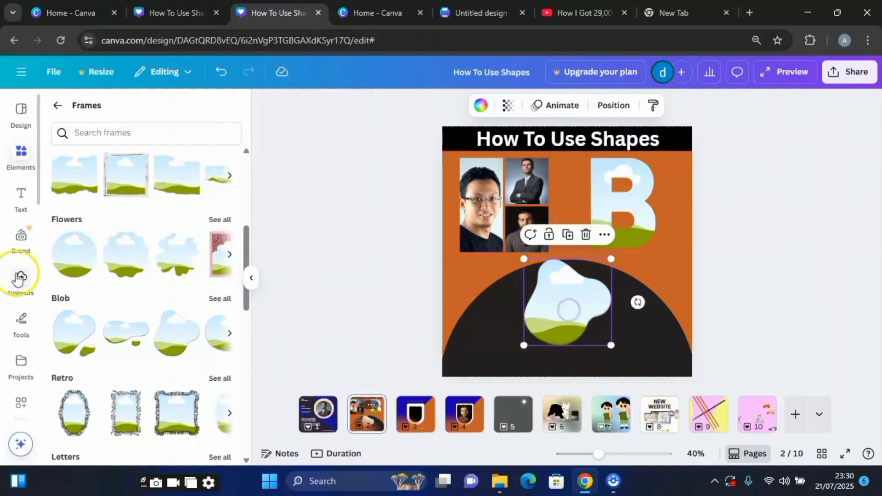
Step: From the recently used elements, fill the blob frame with the man in glasses and the B frame with the suited man
{"action": "left_click", "coordinate": [21, 158]}
{"action": "left_click", "coordinate": [57, 110]}
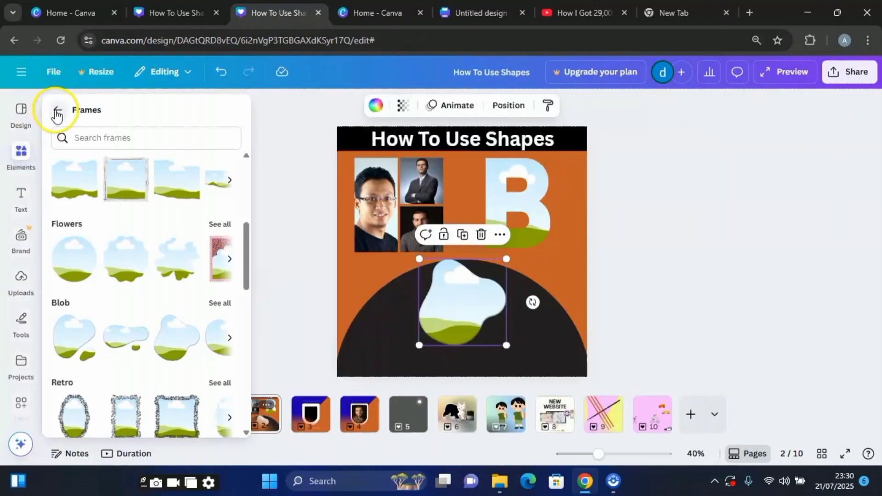
{"action": "left_click", "coordinate": [220, 143]}
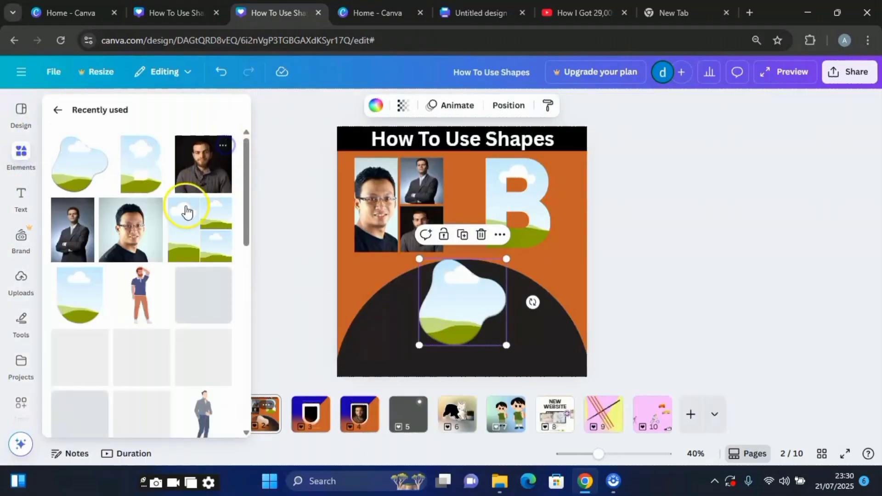
{"action": "left_click_drag", "start_coordinate": [132, 239], "coordinate": [441, 303]}
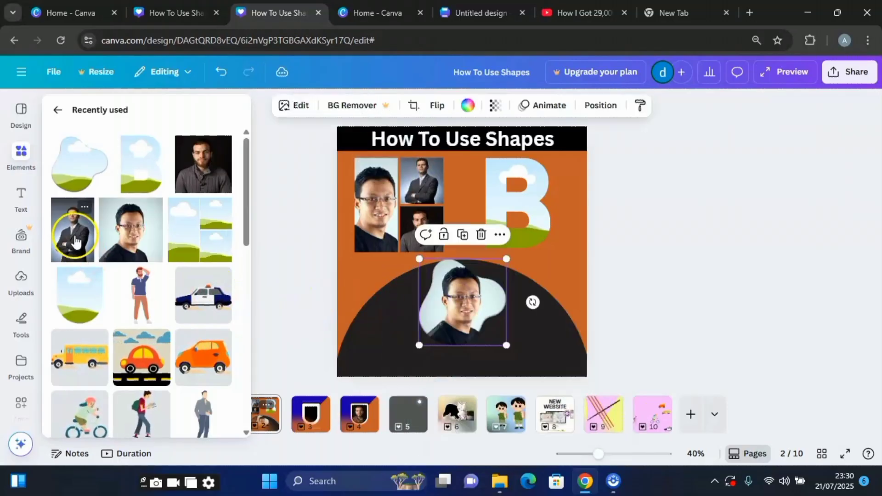
{"action": "left_click_drag", "start_coordinate": [73, 230], "coordinate": [497, 199]}
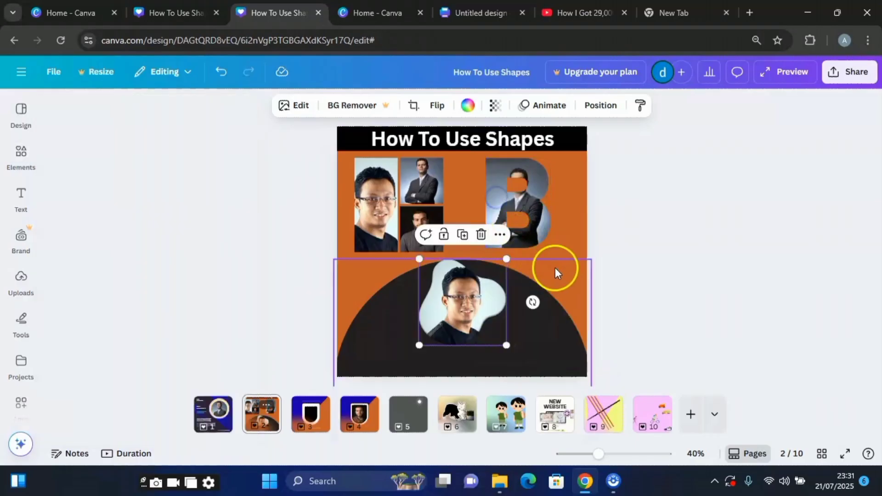
{"action": "left_click", "coordinate": [643, 232]}
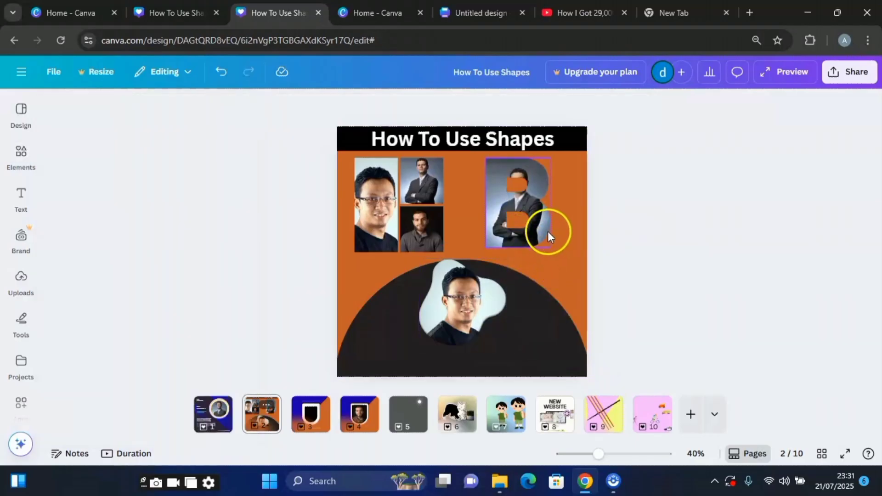
Step: Enlarge the suited man's photo within the B frame's crop and reposition it so his face and shoulders fill the letter
{"action": "double_click", "coordinate": [536, 218]}
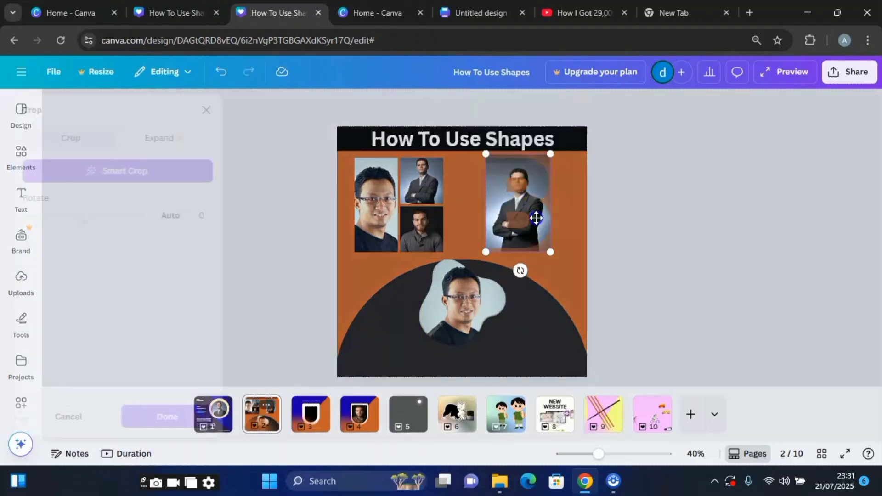
{"action": "left_click_drag", "start_coordinate": [555, 252], "coordinate": [646, 339]}
{"action": "left_click_drag", "start_coordinate": [571, 281], "coordinate": [529, 271]}
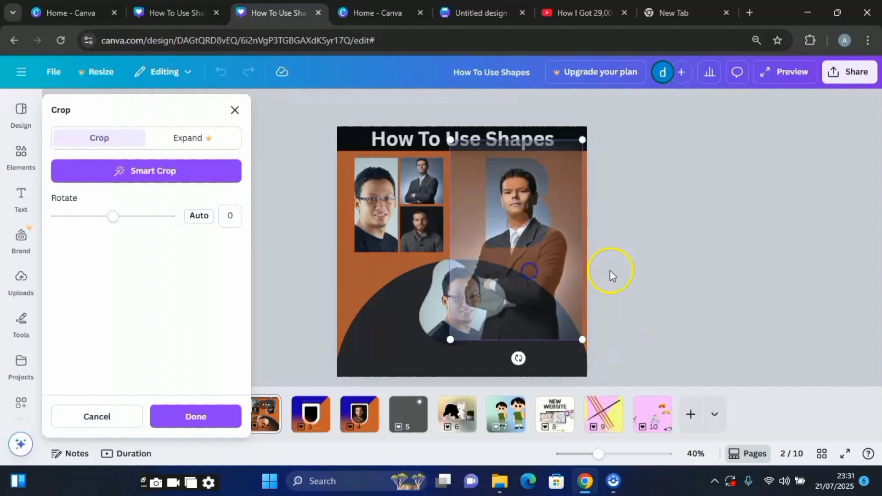
{"action": "left_click", "coordinate": [672, 267]}
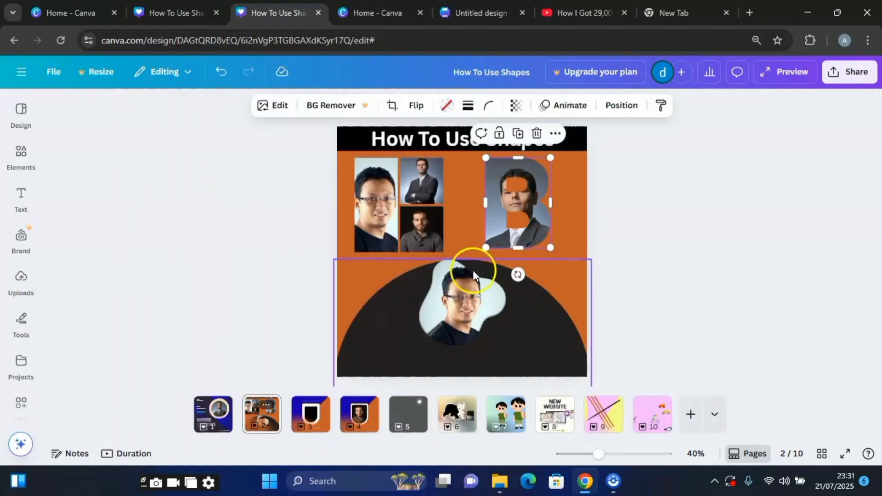
{"action": "left_click", "coordinate": [271, 271]}
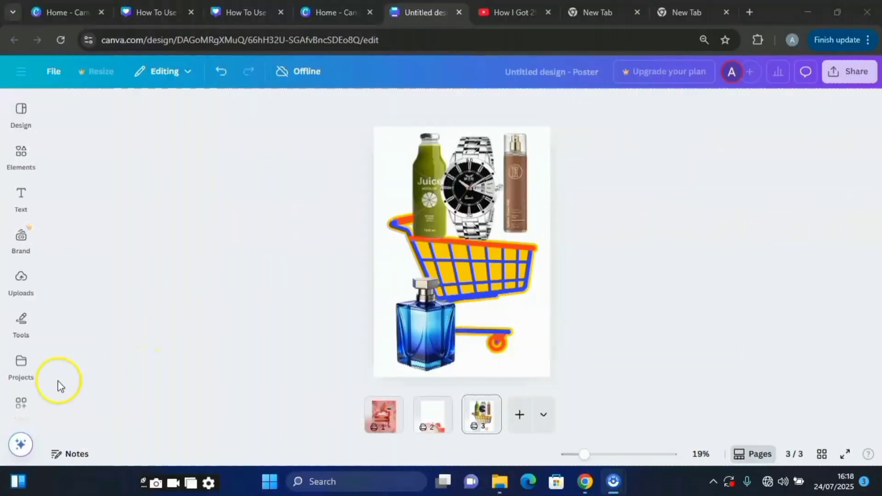
Step: On page 3 of the untitled poster design, move the juice bottle and the watch into the shopping cart and tilt the watch slightly clockwise
{"action": "scroll", "coordinate": [44, 399], "scroll_direction": "down", "scroll_amount": 1}
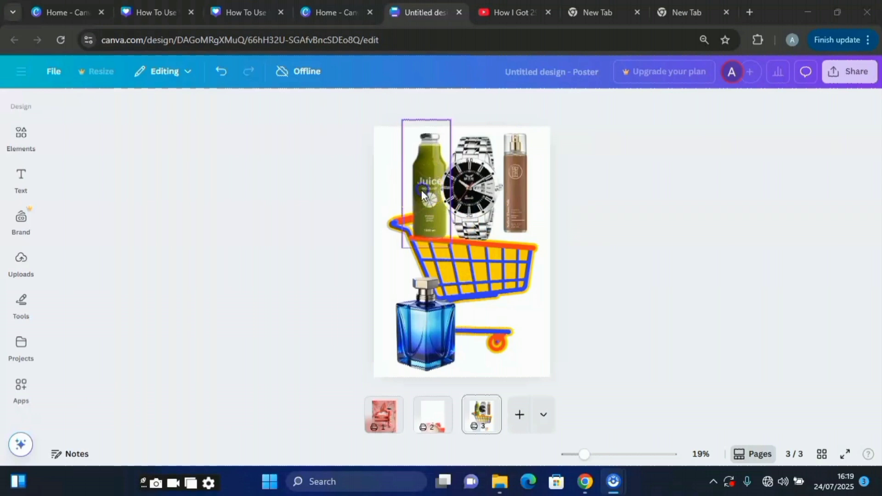
{"action": "left_click_drag", "start_coordinate": [422, 195], "coordinate": [446, 235]}
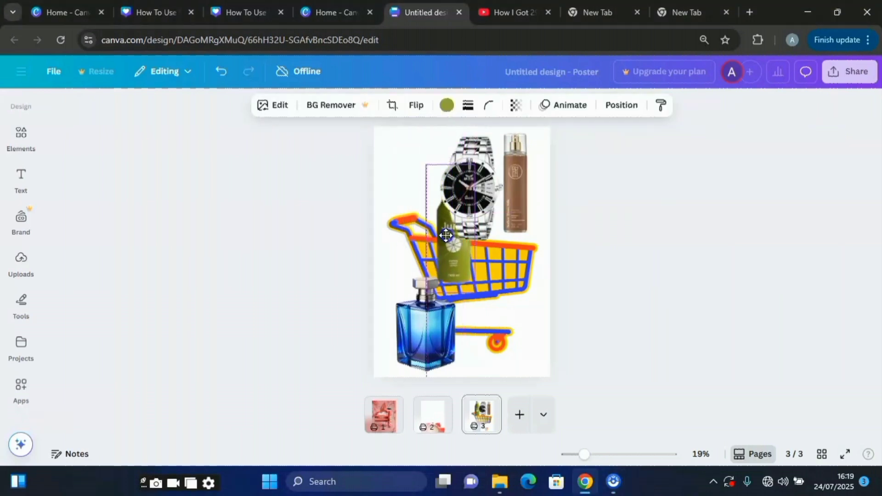
{"action": "left_click", "coordinate": [479, 172]}
{"action": "left_click_drag", "start_coordinate": [479, 172], "coordinate": [490, 211]}
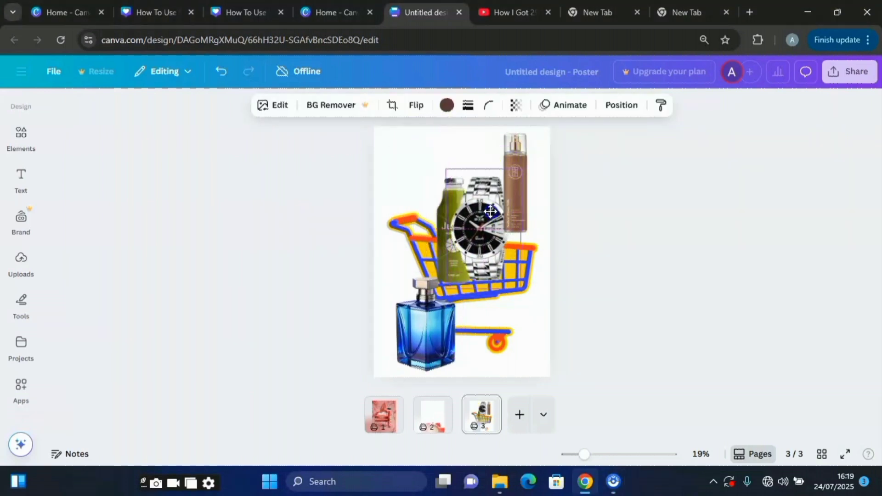
{"action": "left_click_drag", "start_coordinate": [480, 312], "coordinate": [463, 314]}
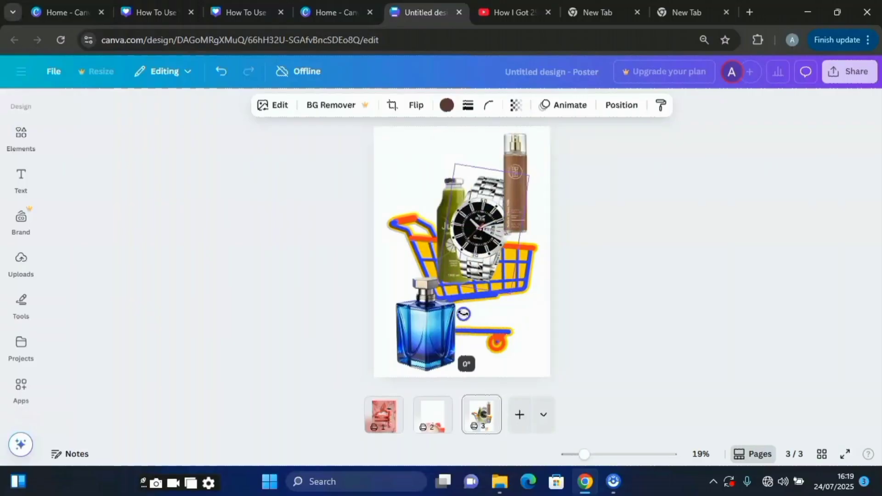
Step: Move the brown spray bottle into the cart's right side and the blue perfume bottle in front of the juice bottle and watch
{"action": "left_click", "coordinate": [515, 159]}
{"action": "left_click_drag", "start_coordinate": [516, 157], "coordinate": [515, 204]}
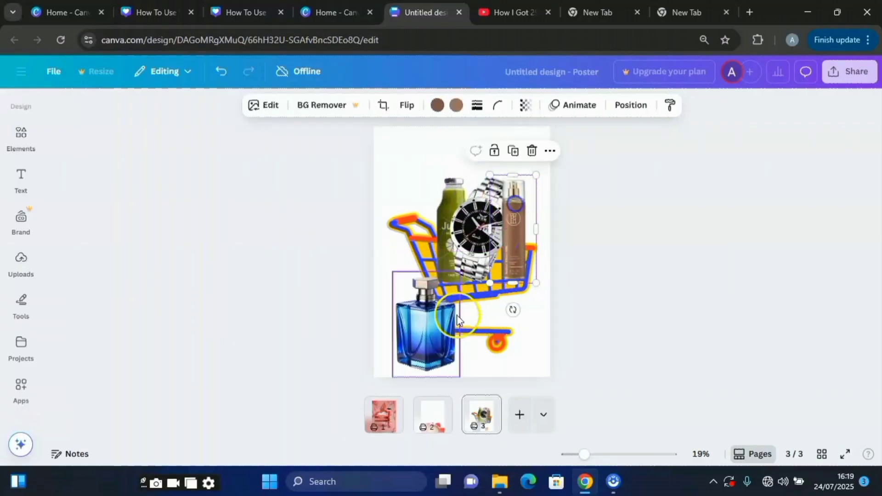
{"action": "left_click_drag", "start_coordinate": [438, 332], "coordinate": [464, 255]}
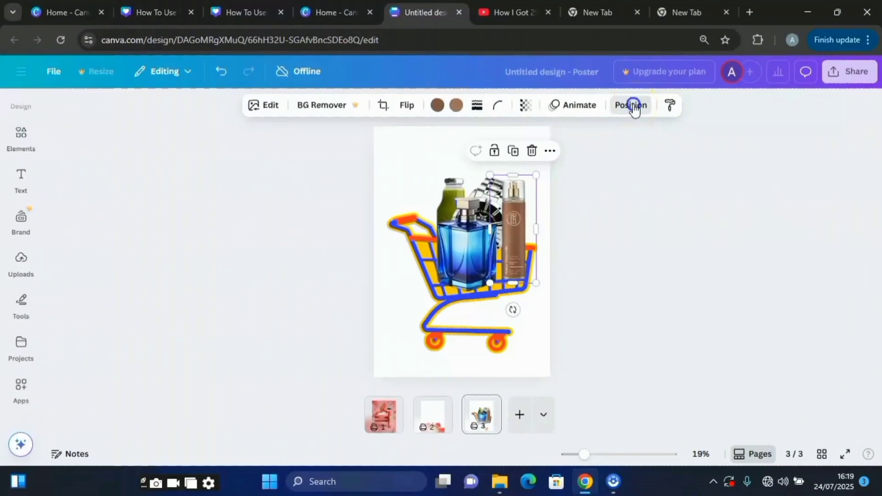
Step: Move the shopping cart layer in front of all the product layers and slightly enlarge the blue perfume bottle
{"action": "left_click", "coordinate": [634, 106]}
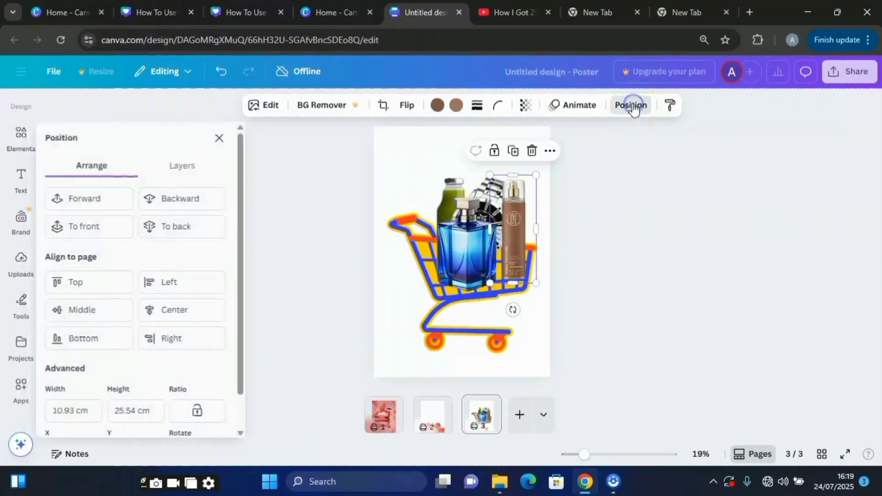
{"action": "left_click", "coordinate": [192, 169]}
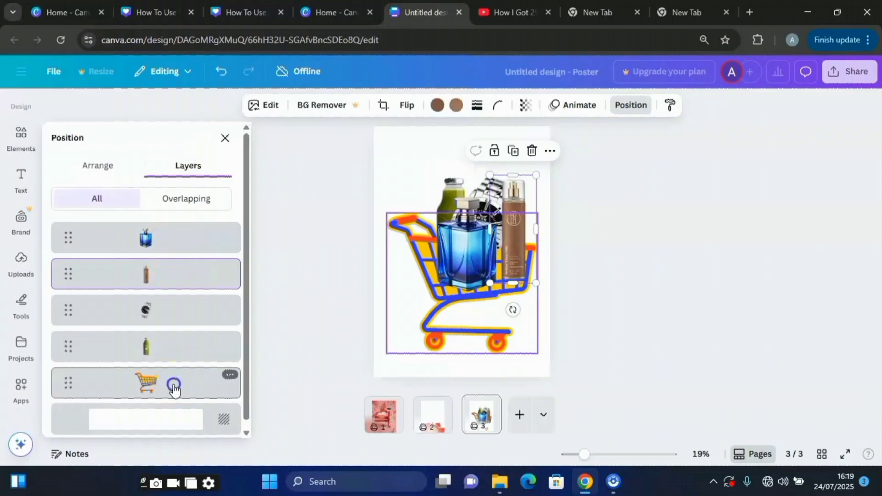
{"action": "left_click_drag", "start_coordinate": [173, 389], "coordinate": [175, 221]}
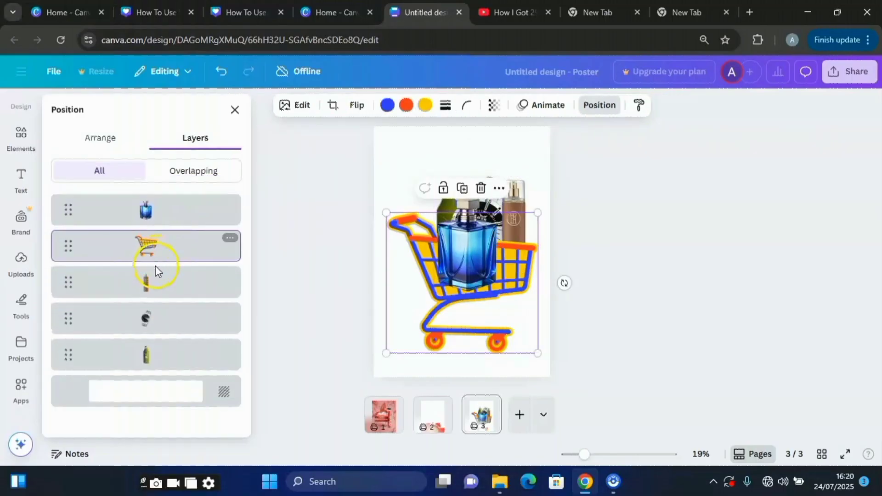
{"action": "left_click", "coordinate": [167, 238]}
{"action": "left_click_drag", "start_coordinate": [167, 239], "coordinate": [169, 290]}
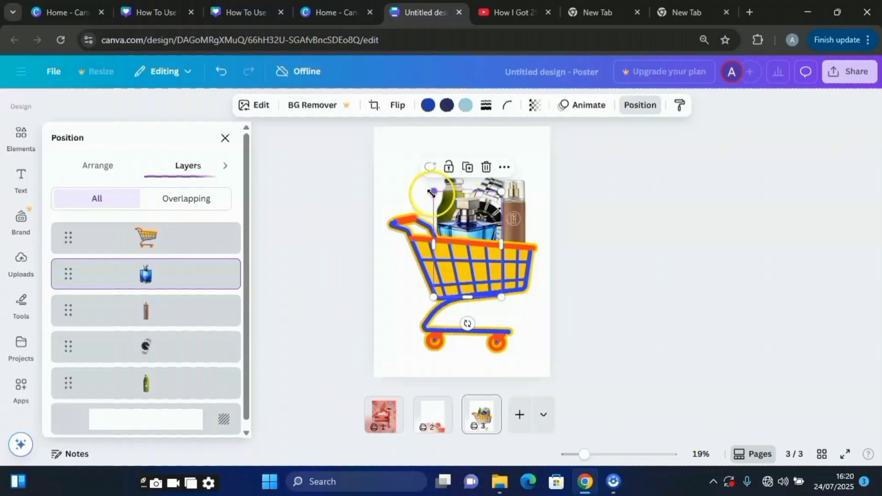
{"action": "left_click_drag", "start_coordinate": [434, 192], "coordinate": [431, 188]}
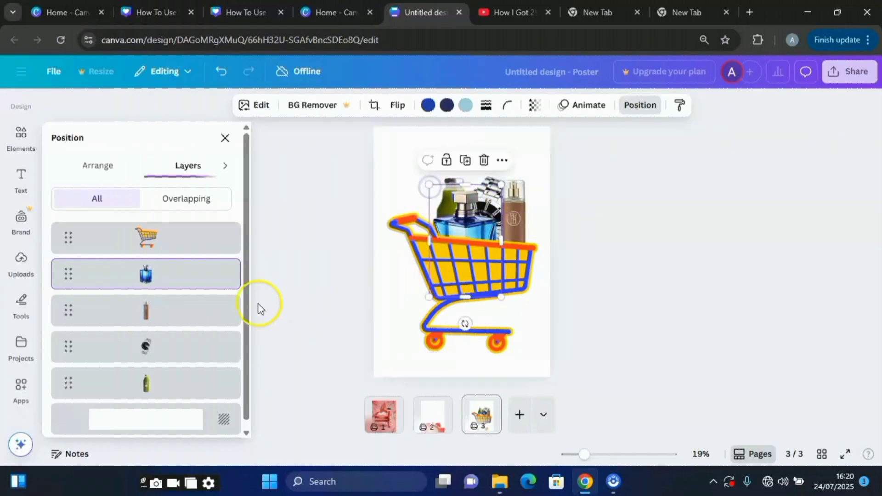
Step: Enlarge the brown spray bottle, tilt it clockwise and place it leaning out over the cart's right side
{"action": "left_click", "coordinate": [192, 321]}
{"action": "left_click_drag", "start_coordinate": [536, 175], "coordinate": [547, 153]}
{"action": "left_click_drag", "start_coordinate": [526, 218], "coordinate": [491, 222]}
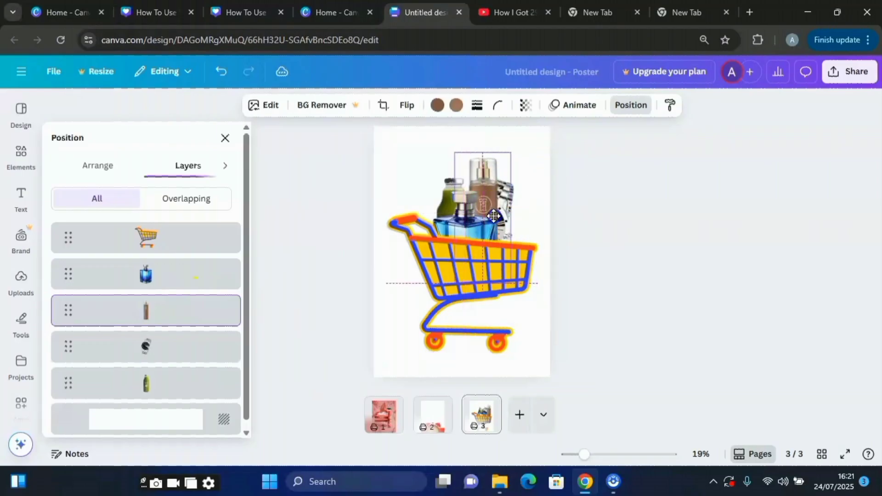
{"action": "left_click_drag", "start_coordinate": [483, 314], "coordinate": [453, 312]}
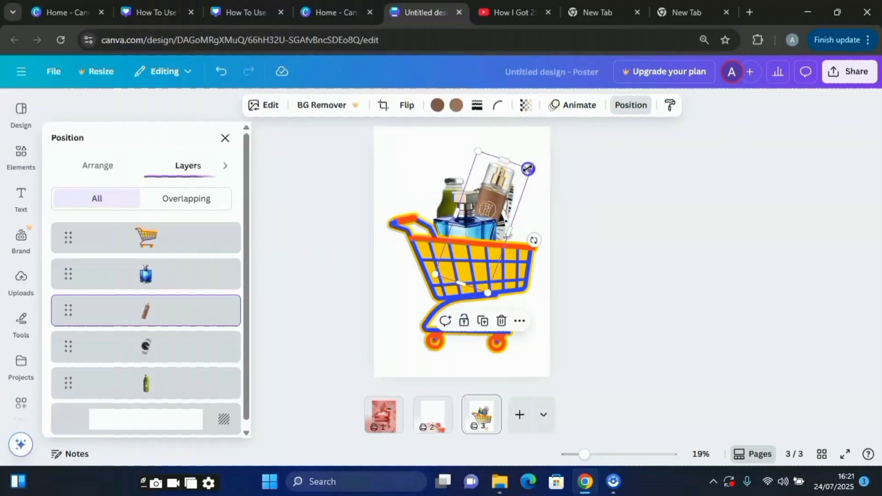
{"action": "left_click_drag", "start_coordinate": [528, 169], "coordinate": [550, 152]}
{"action": "left_click_drag", "start_coordinate": [509, 193], "coordinate": [522, 198]}
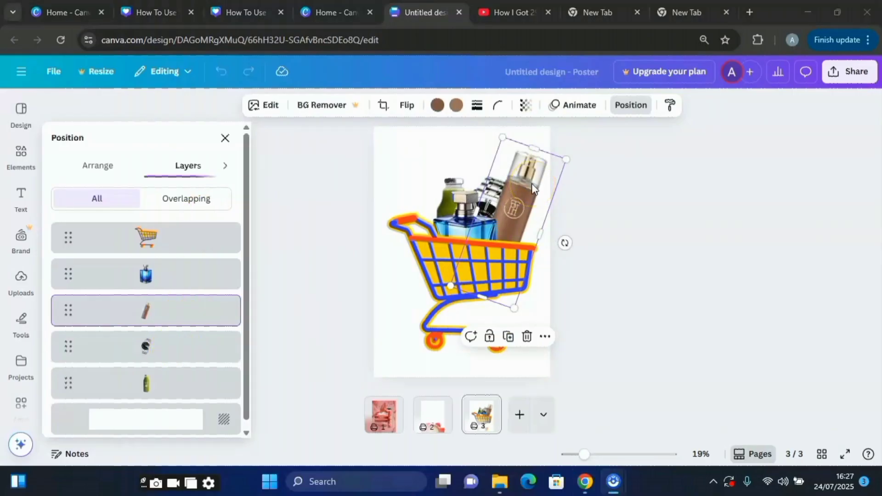
Step: Move the spray bottle's layer behind the watch and raise the juice bottle's layer to the front of the stack
{"action": "left_click_drag", "start_coordinate": [187, 310], "coordinate": [186, 361]}
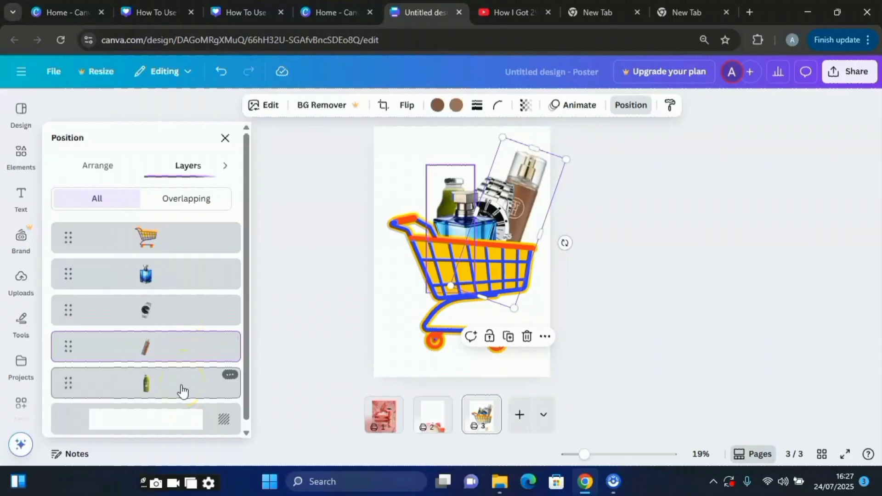
{"action": "left_click_drag", "start_coordinate": [182, 388], "coordinate": [182, 233]}
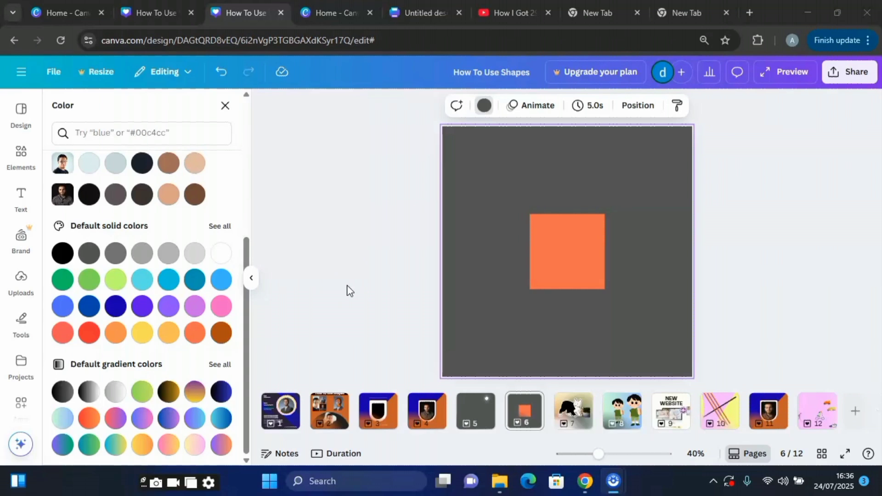
Step: On page 6 of the How To Use Shapes design, change the orange square into a four-pointed star and undo it
{"action": "left_click", "coordinate": [492, 252]}
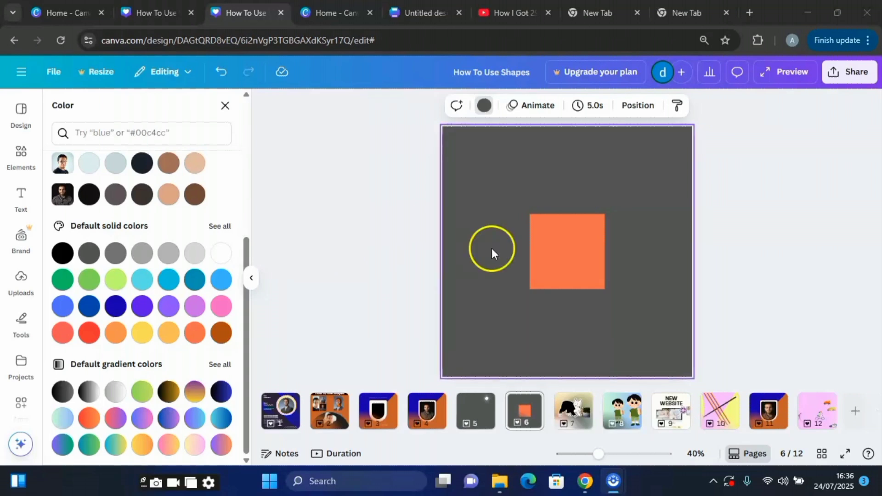
{"action": "left_click", "coordinate": [577, 258]}
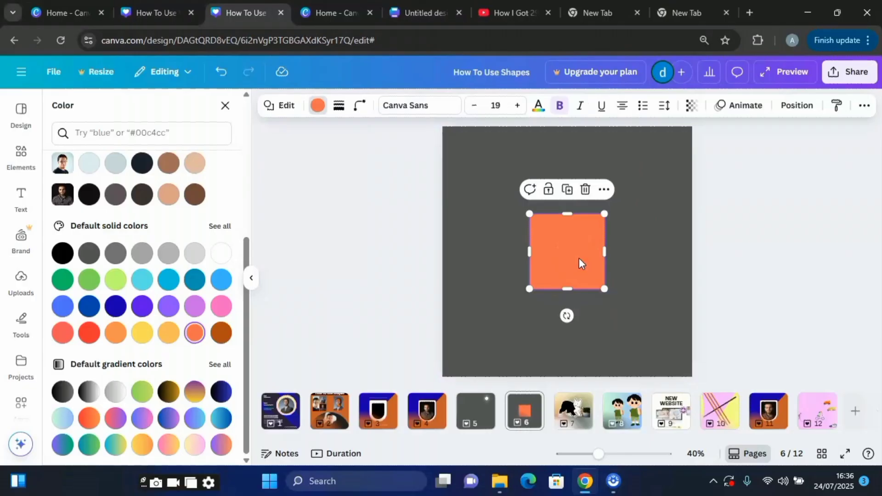
{"action": "left_click", "coordinate": [286, 109]}
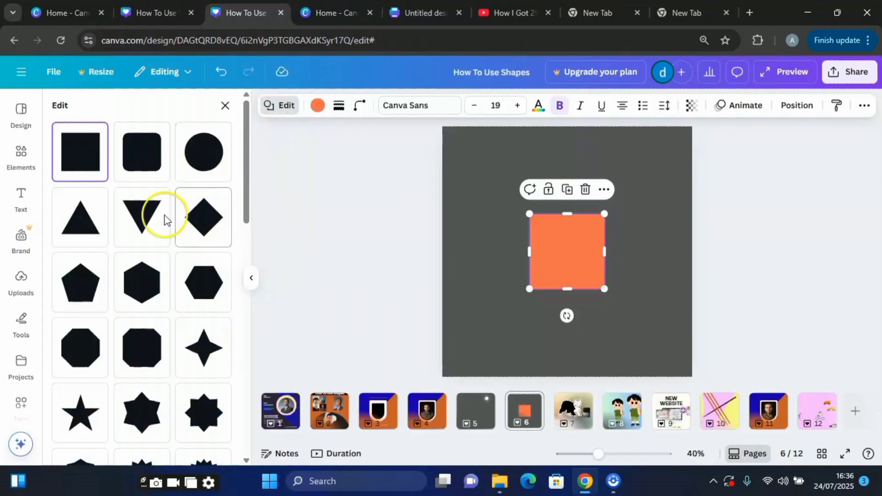
{"action": "scroll", "coordinate": [178, 239], "scroll_direction": "down", "scroll_amount": 1}
{"action": "scroll", "coordinate": [177, 241], "scroll_direction": "down", "scroll_amount": 5}
{"action": "scroll", "coordinate": [175, 244], "scroll_direction": "up", "scroll_amount": 5}
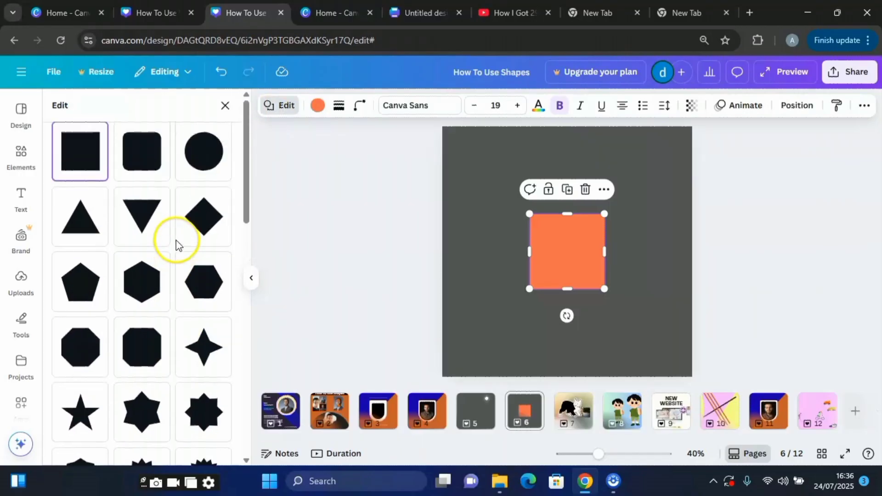
{"action": "scroll", "coordinate": [175, 244], "scroll_direction": "down", "scroll_amount": 4}
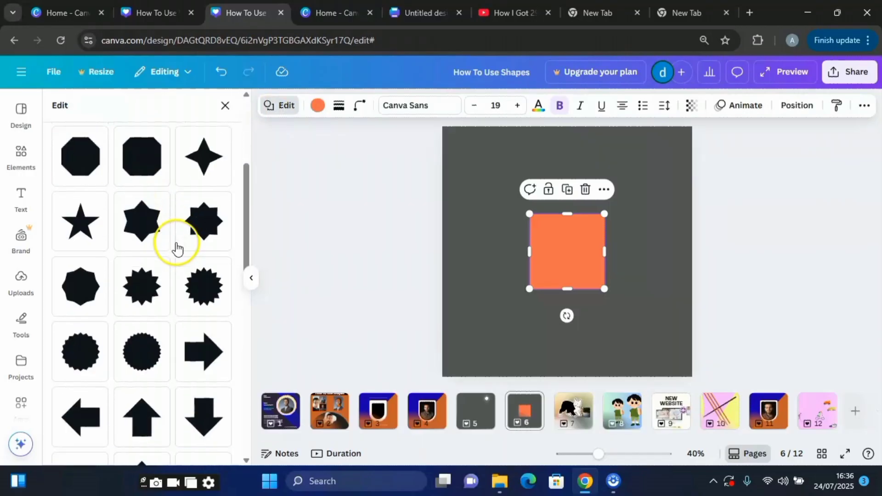
{"action": "left_click", "coordinate": [203, 156]}
{"action": "left_click", "coordinate": [225, 76]}
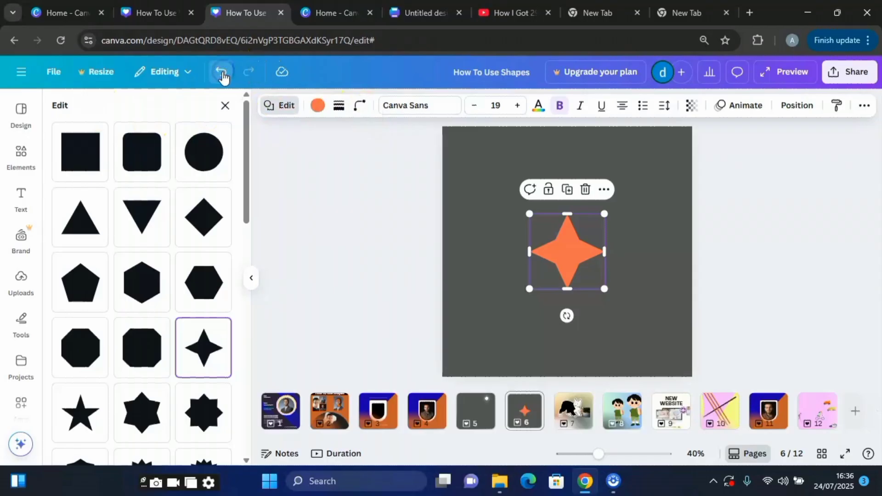
Step: Set the orange square's number of sides to 3, back to 4, and finally to 18
{"action": "left_click", "coordinate": [360, 108]}
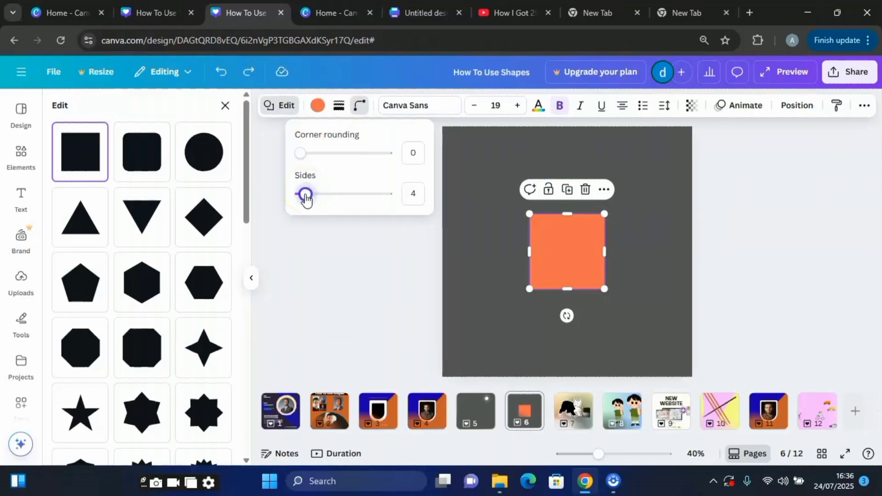
{"action": "left_click_drag", "start_coordinate": [303, 195], "coordinate": [300, 199]}
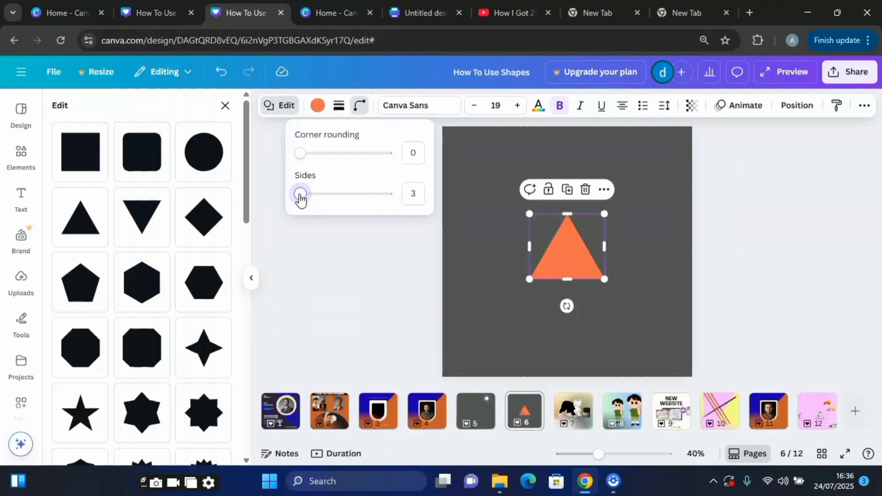
{"action": "left_click_drag", "start_coordinate": [302, 198], "coordinate": [304, 200]}
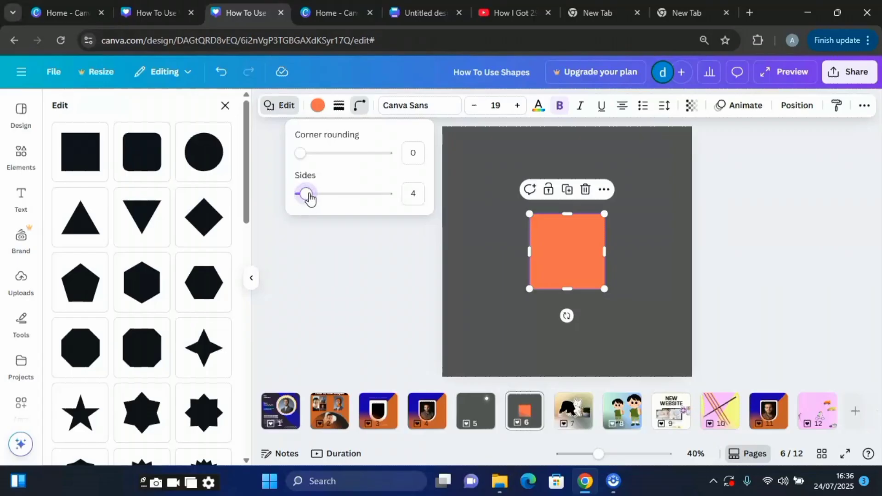
{"action": "left_click_drag", "start_coordinate": [310, 197], "coordinate": [393, 203]}
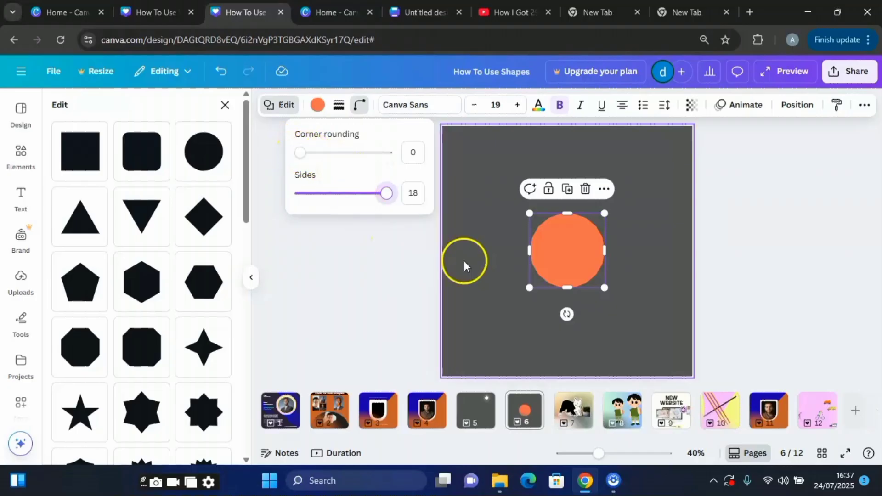
Step: Increase the 18-sided orange shape's corner rounding to the maximum to make a smooth circle
{"action": "left_click_drag", "start_coordinate": [600, 456], "coordinate": [620, 453]}
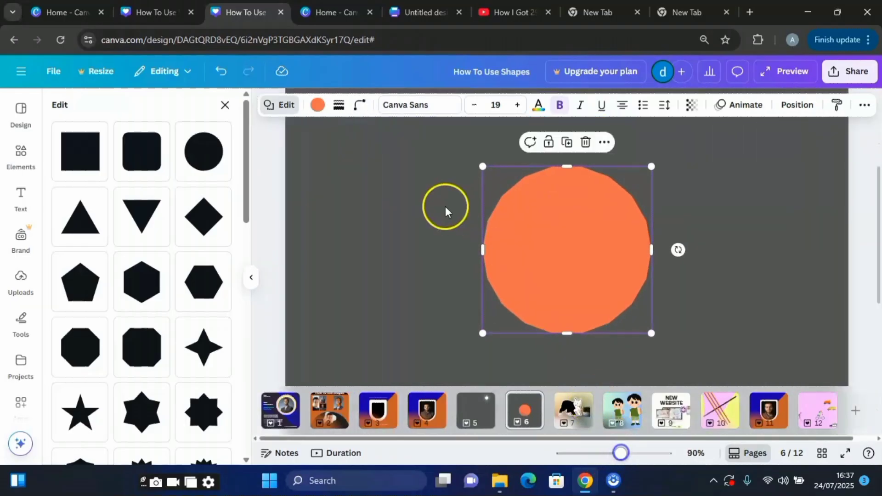
{"action": "left_click", "coordinate": [359, 105]}
{"action": "left_click_drag", "start_coordinate": [299, 157], "coordinate": [403, 158]}
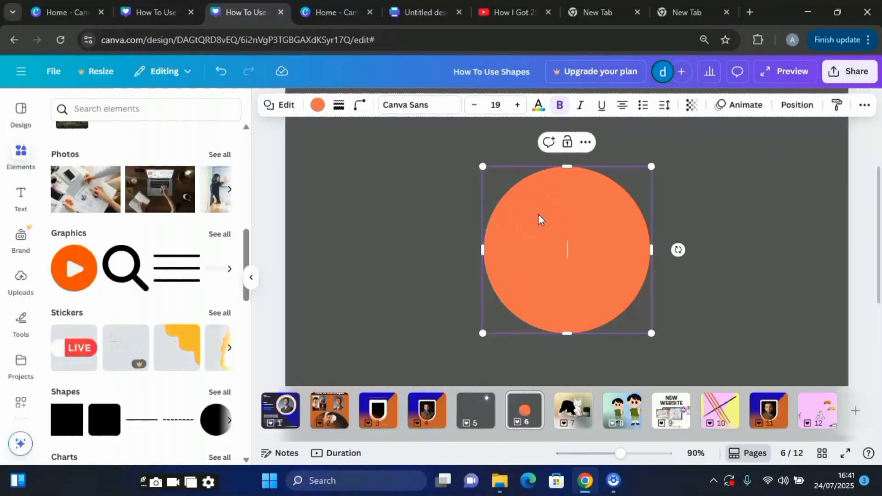
Step: Add a solid black outline with a stroke weight of 60 to the orange circle
{"action": "left_click", "coordinate": [339, 110]}
{"action": "left_click_drag", "start_coordinate": [267, 187], "coordinate": [334, 192]}
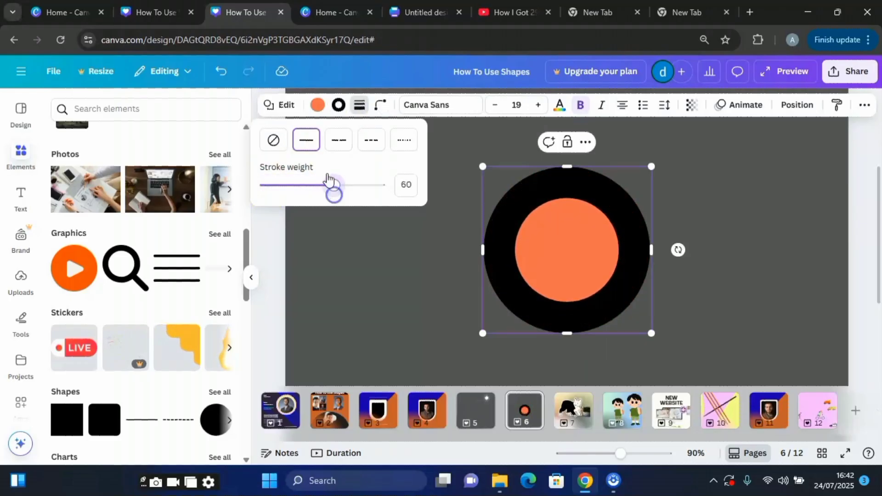
Step: Try the two dashed styles on the circle's outline, apply the dotted style and reduce its stroke weight
{"action": "left_click", "coordinate": [341, 144]}
{"action": "left_click", "coordinate": [369, 146]}
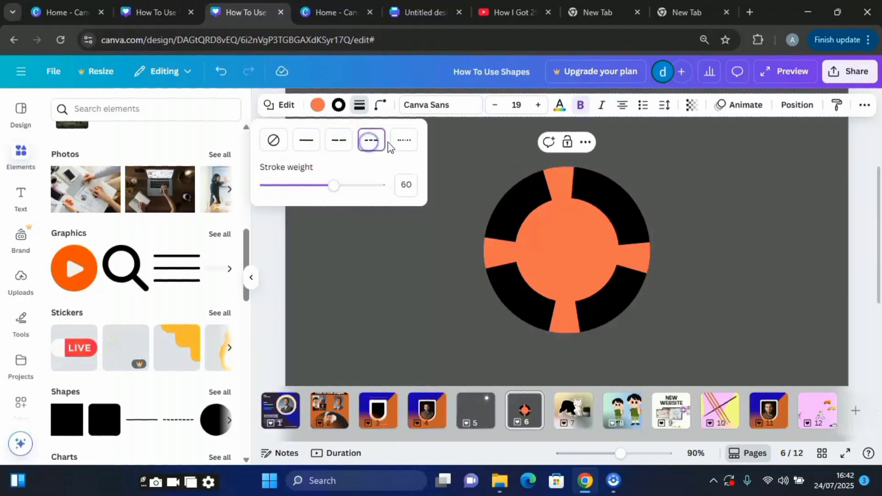
{"action": "left_click", "coordinate": [404, 140]}
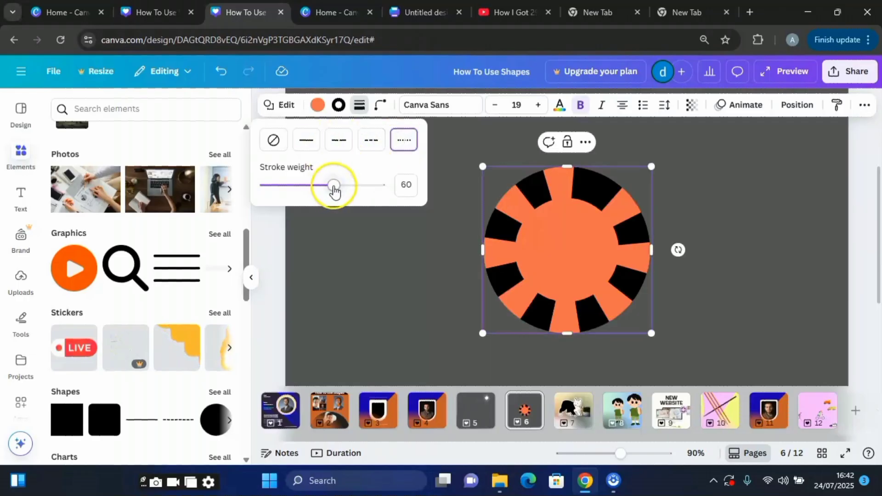
{"action": "mouse_move", "coordinate": [332, 186]}
{"action": "left_mouse_down"}
{"action": "mouse_move", "coordinate": [379, 192]}
{"action": "mouse_move", "coordinate": [308, 196]}
{"action": "left_mouse_up"}
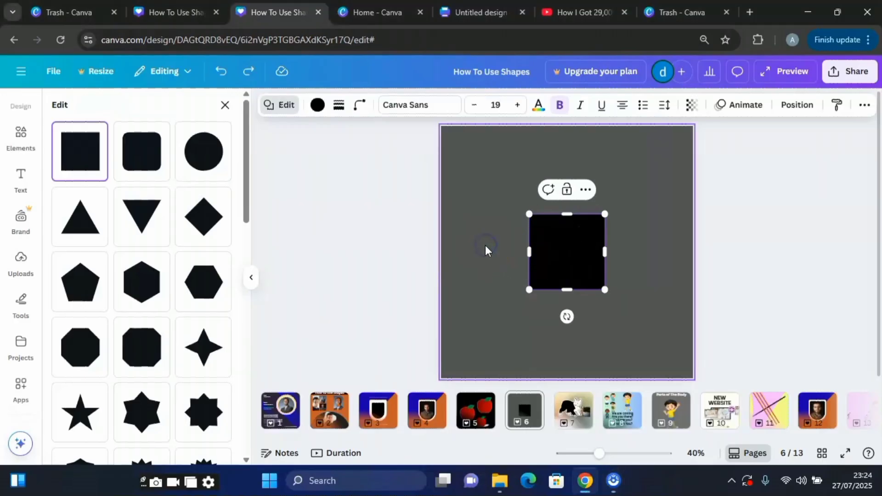
Step: Change the black square on page 6 into the 17-point starburst shape
{"action": "left_click", "coordinate": [485, 244]}
{"action": "left_click", "coordinate": [563, 245]}
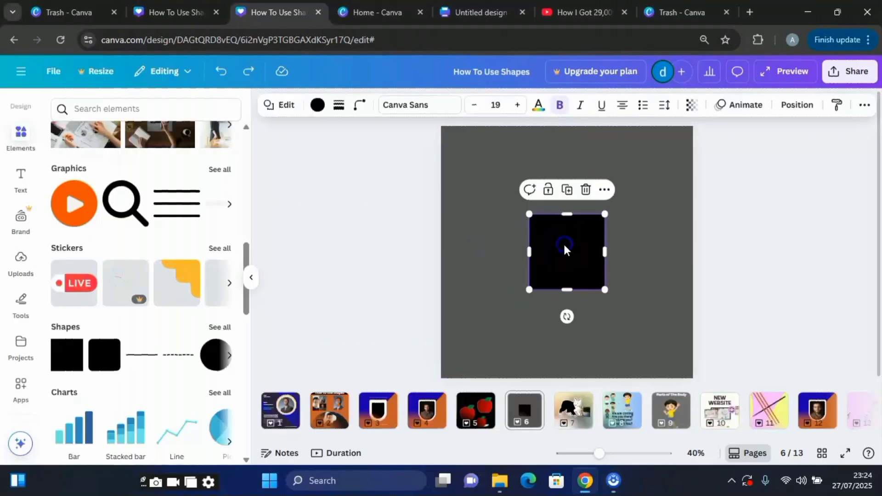
{"action": "left_click", "coordinate": [286, 106]}
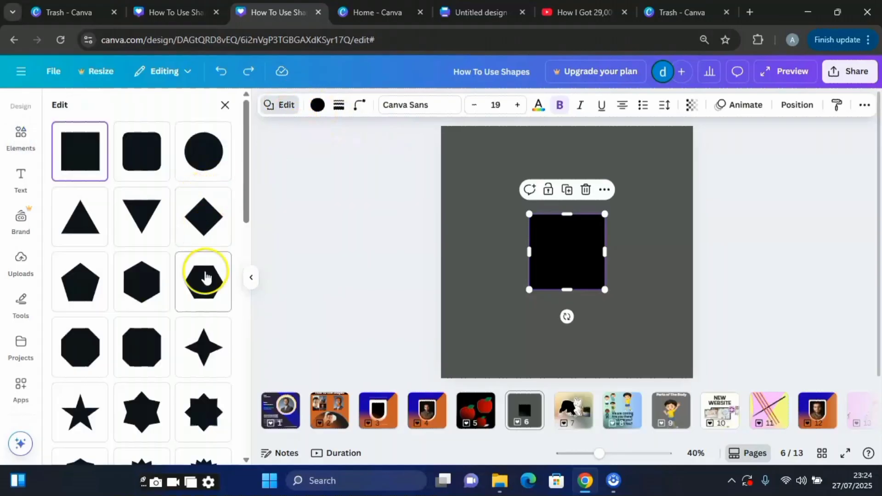
{"action": "scroll", "coordinate": [206, 303], "scroll_direction": "down", "scroll_amount": 3}
{"action": "scroll", "coordinate": [198, 354], "scroll_direction": "down", "scroll_amount": 2}
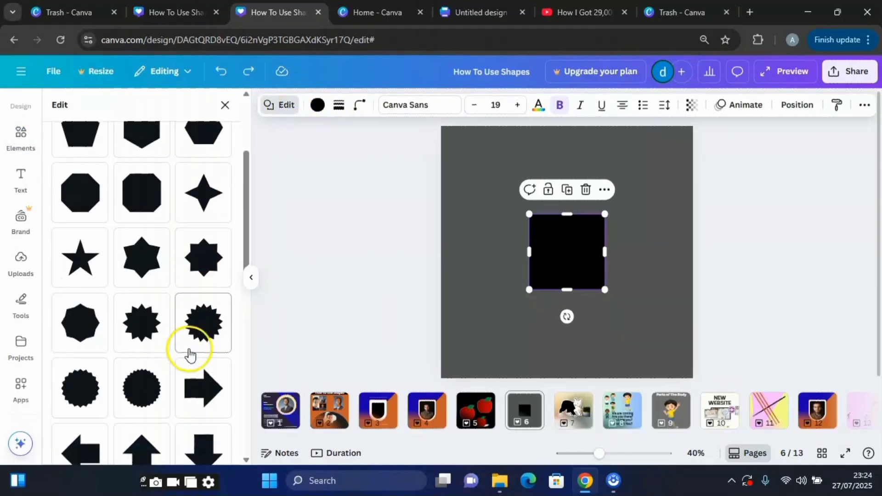
{"action": "left_click", "coordinate": [205, 294]}
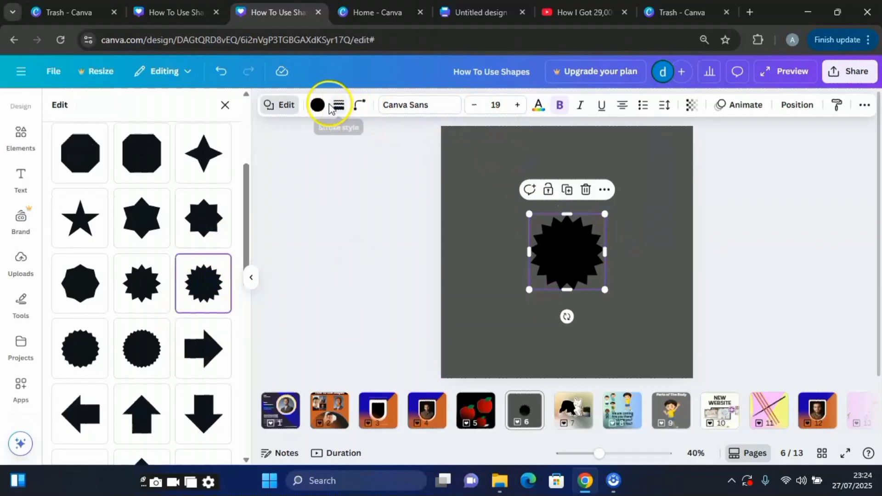
Step: Recolor the black starburst off-white from the document colors and enlarge it slightly toward its upper-left corner
{"action": "left_click", "coordinate": [317, 106]}
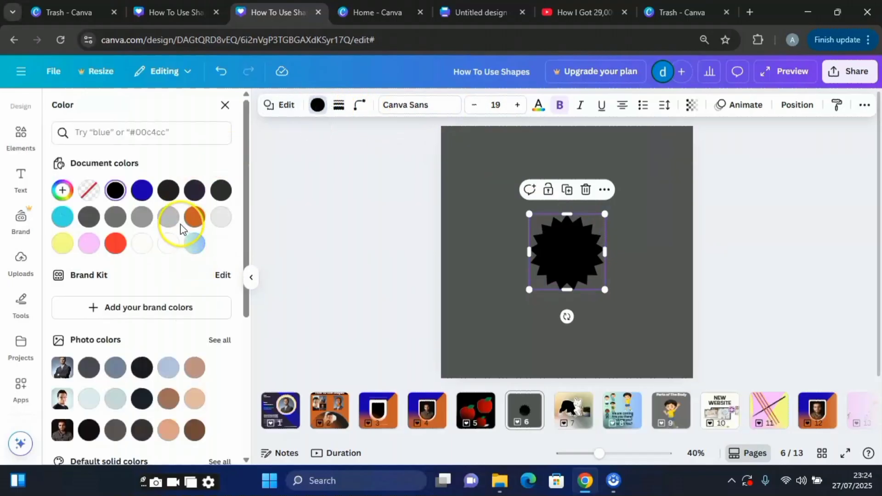
{"action": "left_click", "coordinate": [138, 245]}
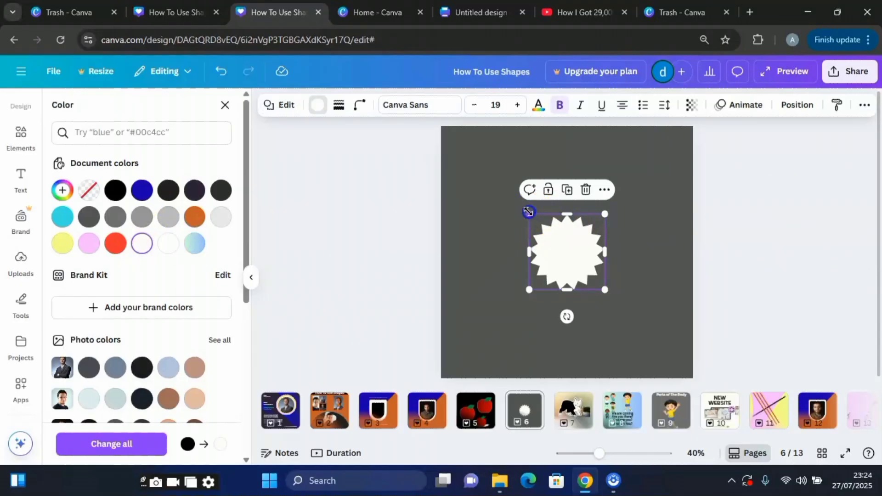
{"action": "left_click_drag", "start_coordinate": [529, 212], "coordinate": [520, 197]}
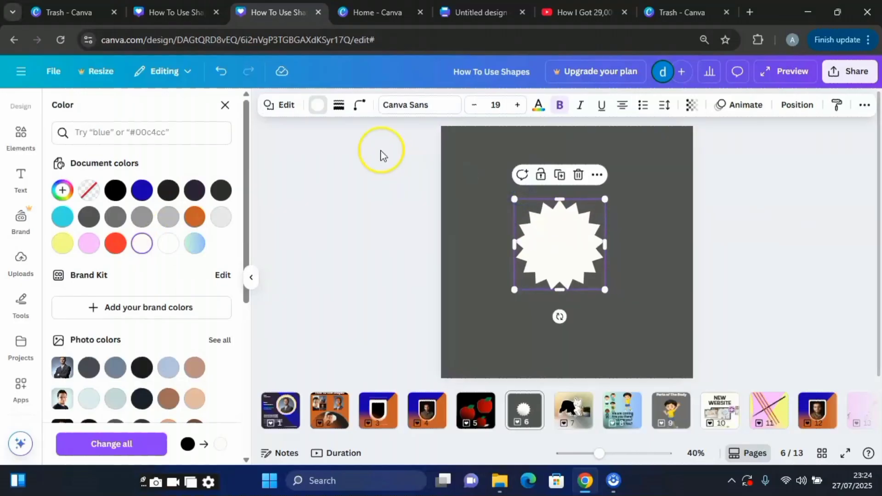
Step: Raise the off-white starburst's corner rounding to 98 and its number of points to 50
{"action": "left_click", "coordinate": [357, 110]}
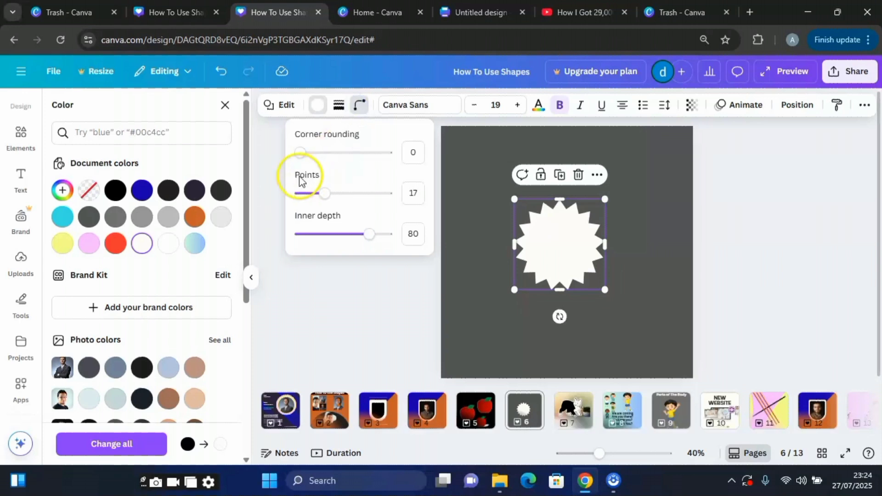
{"action": "left_click", "coordinate": [301, 153]}
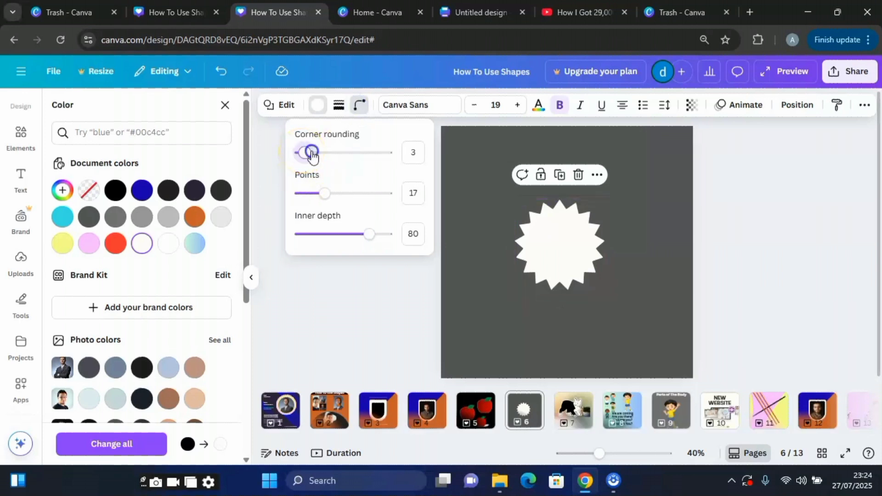
{"action": "left_click_drag", "start_coordinate": [313, 155], "coordinate": [386, 161]}
{"action": "left_click", "coordinate": [325, 194]}
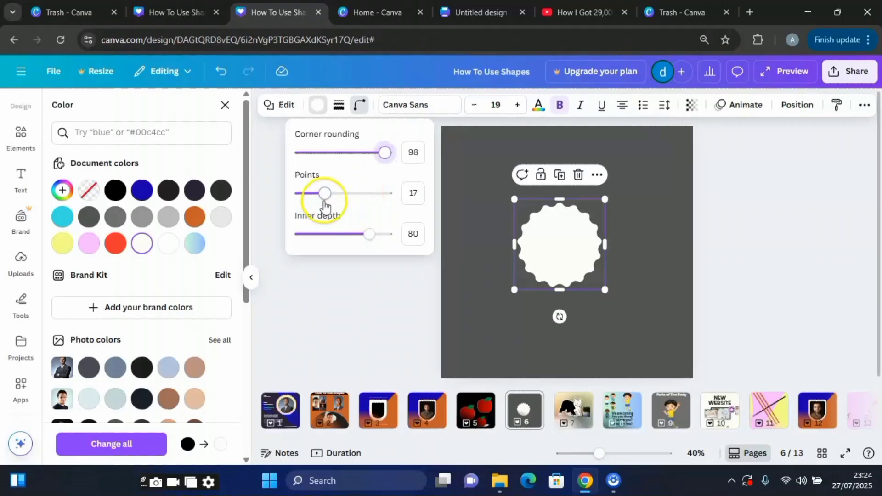
{"action": "left_click_drag", "start_coordinate": [327, 195], "coordinate": [396, 198]}
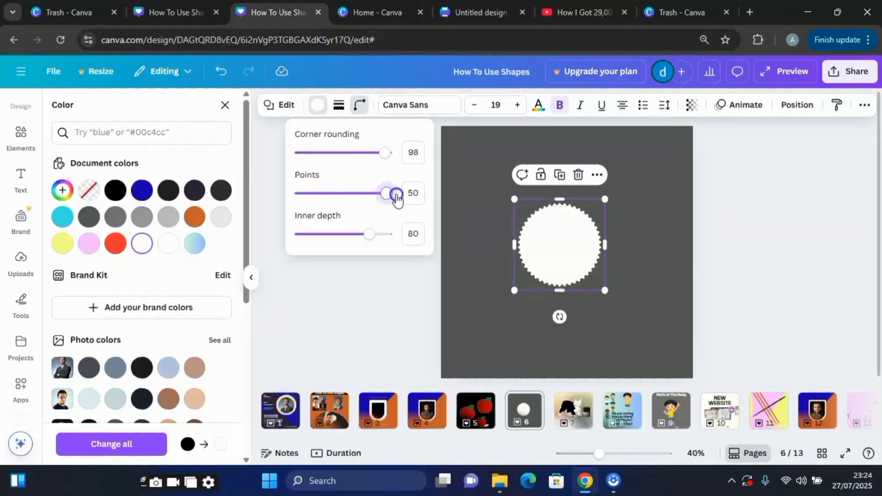
Step: Lower the starburst's inner depth to 13 and try different point counts (31, 50 and fewer) and corner rounding values (6 and higher)
{"action": "left_click_drag", "start_coordinate": [388, 151], "coordinate": [305, 157]}
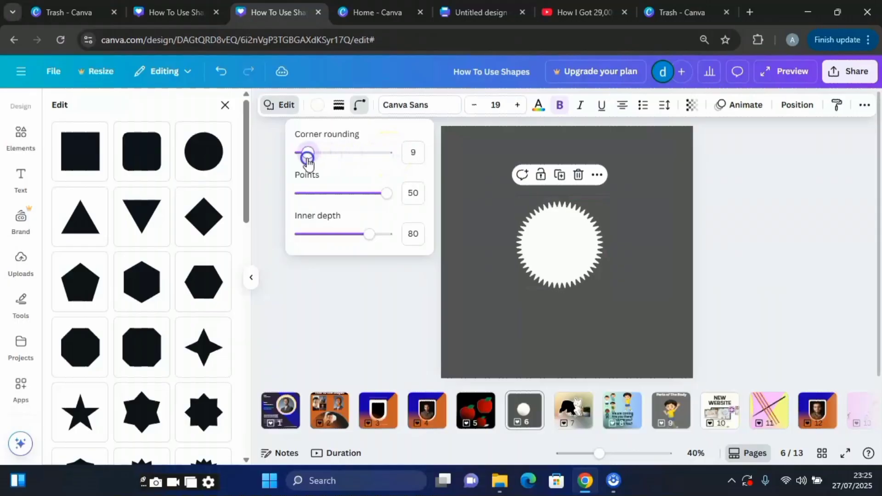
{"action": "left_click_drag", "start_coordinate": [386, 193], "coordinate": [353, 195]}
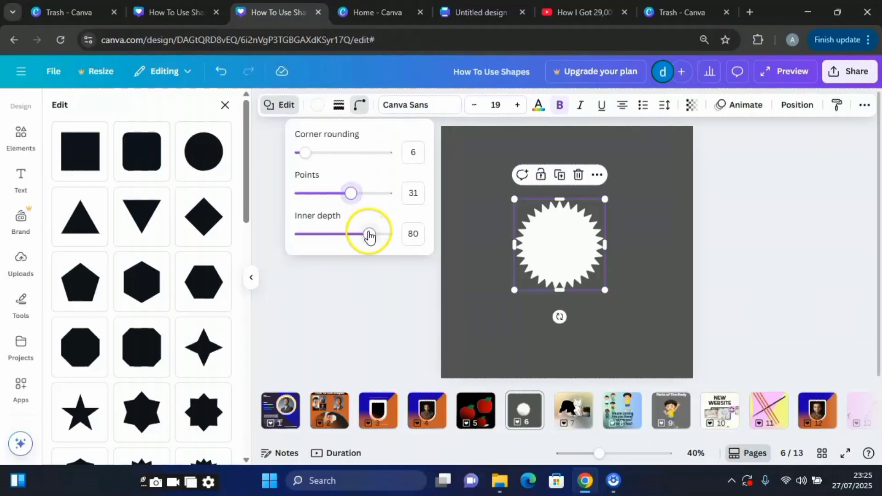
{"action": "left_click_drag", "start_coordinate": [369, 235], "coordinate": [317, 239]}
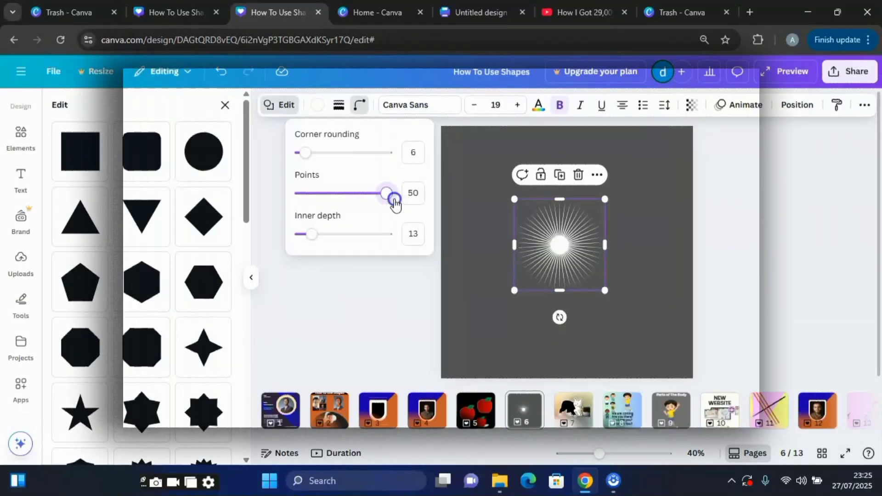
{"action": "left_click_drag", "start_coordinate": [394, 199], "coordinate": [370, 201]}
{"action": "left_click_drag", "start_coordinate": [303, 156], "coordinate": [352, 160]}
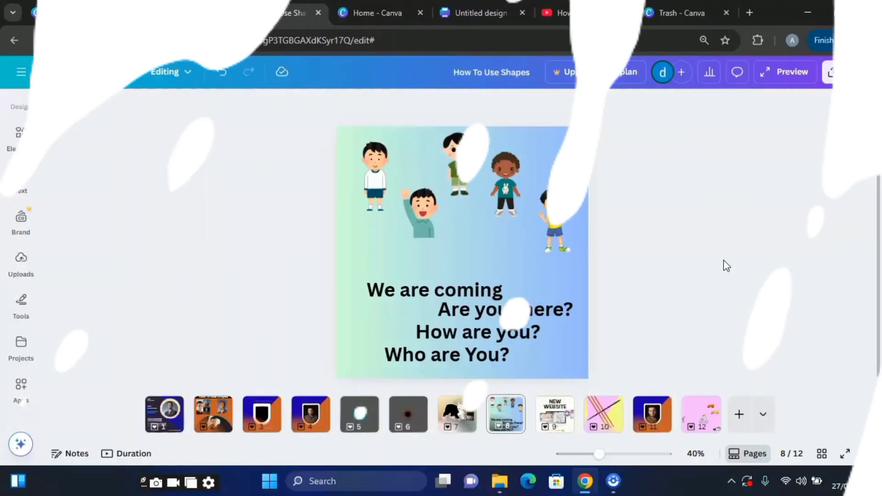
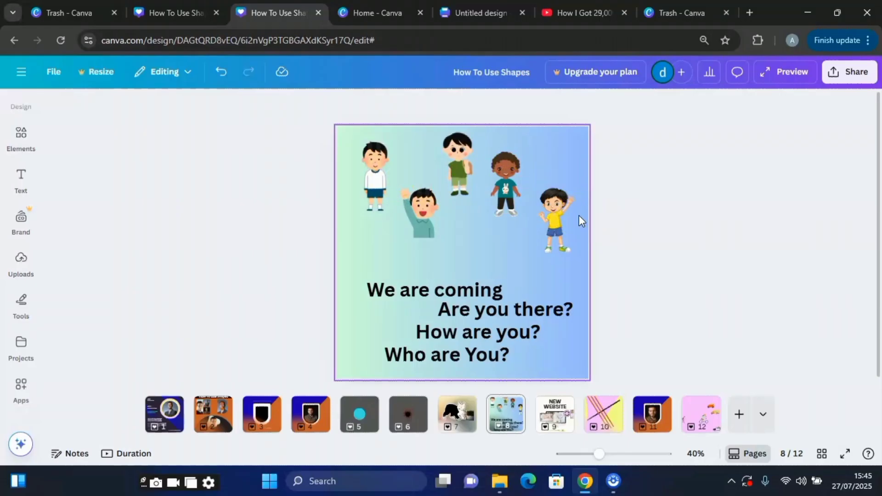
Step: Select all five cartoon boys on page 8 together and shift them slightly left on the page
{"action": "left_click", "coordinate": [605, 249]}
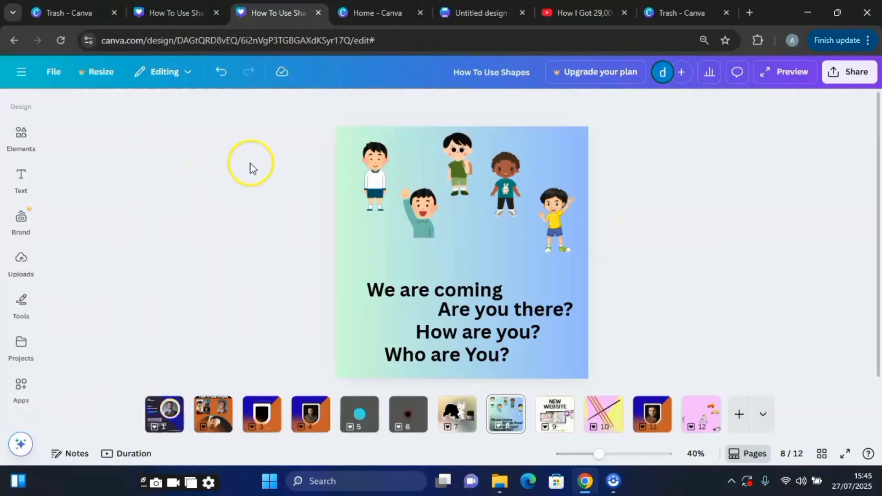
{"action": "left_click", "coordinate": [369, 183]}
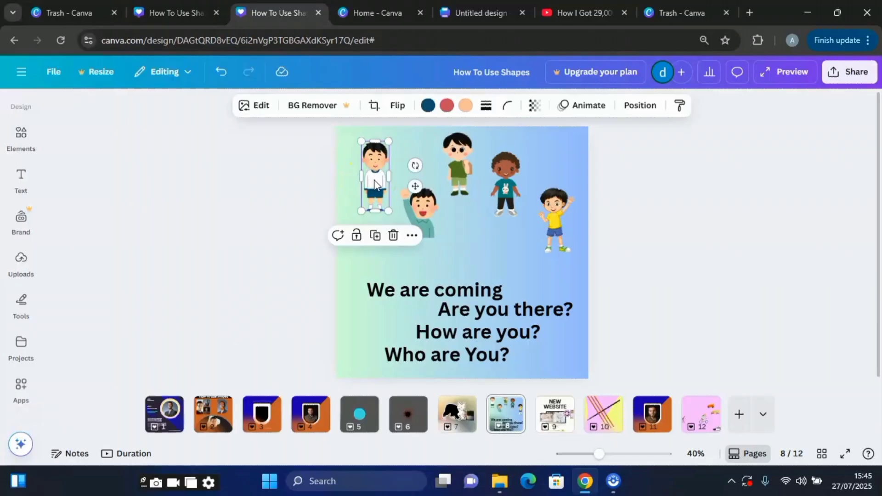
{"action": "left_click", "coordinate": [426, 210], "text": "shift"}
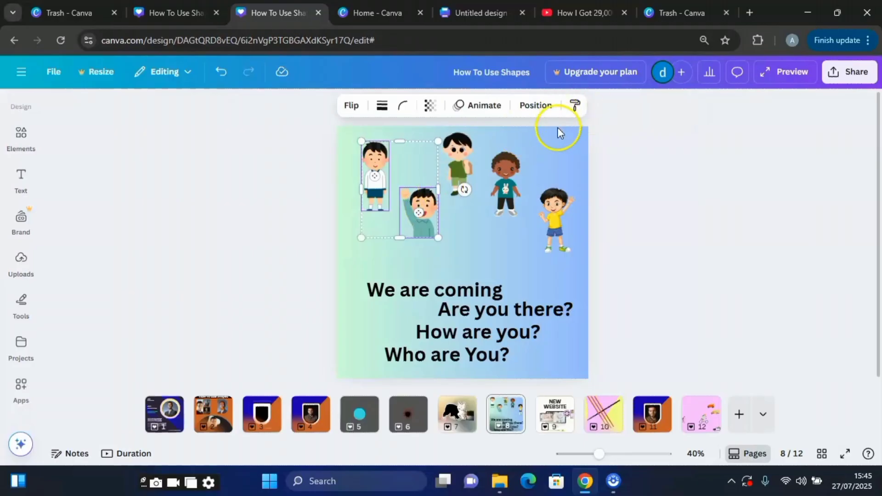
{"action": "left_click", "coordinate": [461, 156], "text": "shift"}
{"action": "left_click", "coordinate": [505, 161], "text": "shift"}
{"action": "left_click", "coordinate": [549, 188], "text": "shift"}
{"action": "mouse_move", "coordinate": [481, 189]}
{"action": "left_mouse_down"}
{"action": "mouse_move", "coordinate": [490, 189]}
{"action": "mouse_move", "coordinate": [469, 196]}
{"action": "left_mouse_up"}
{"action": "left_click", "coordinate": [384, 178]}
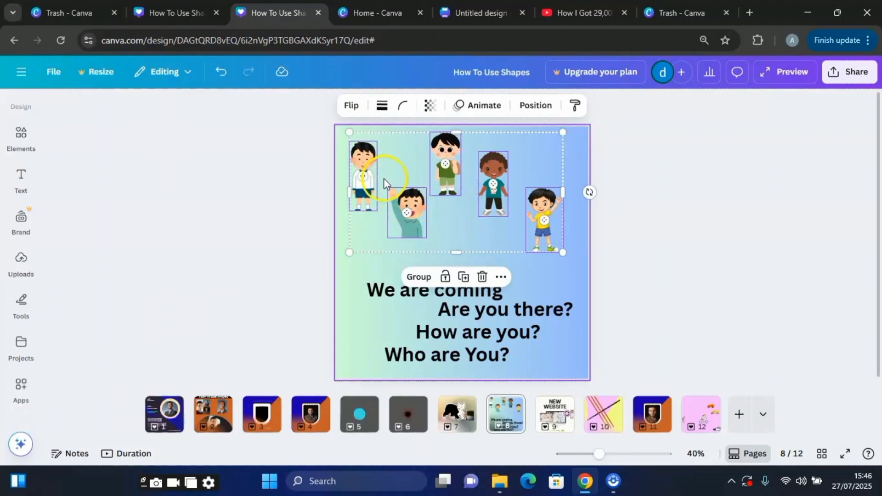
Step: Reselect the five boys and tidy them up into one evenly spaced, middle-aligned row
{"action": "left_click", "coordinate": [178, 172]}
{"action": "left_click_drag", "start_coordinate": [285, 141], "coordinate": [568, 238]}
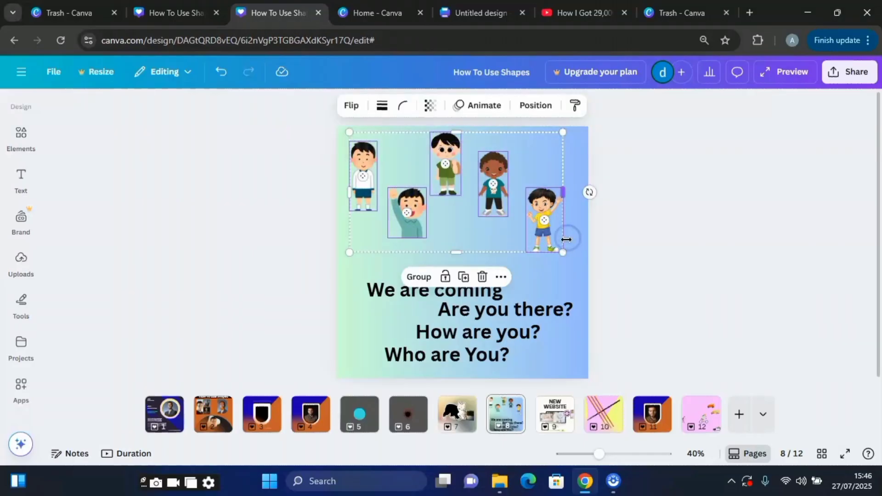
{"action": "left_click", "coordinate": [551, 112]}
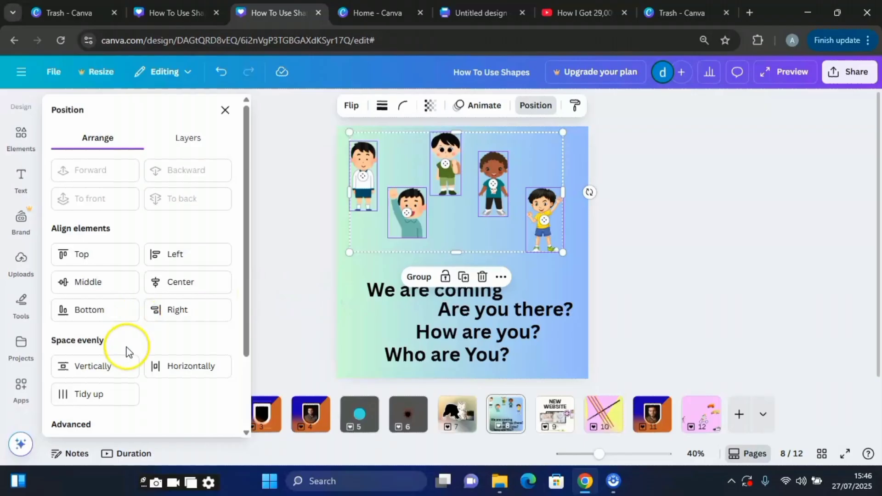
{"action": "scroll", "coordinate": [127, 351], "scroll_direction": "down", "scroll_amount": 2}
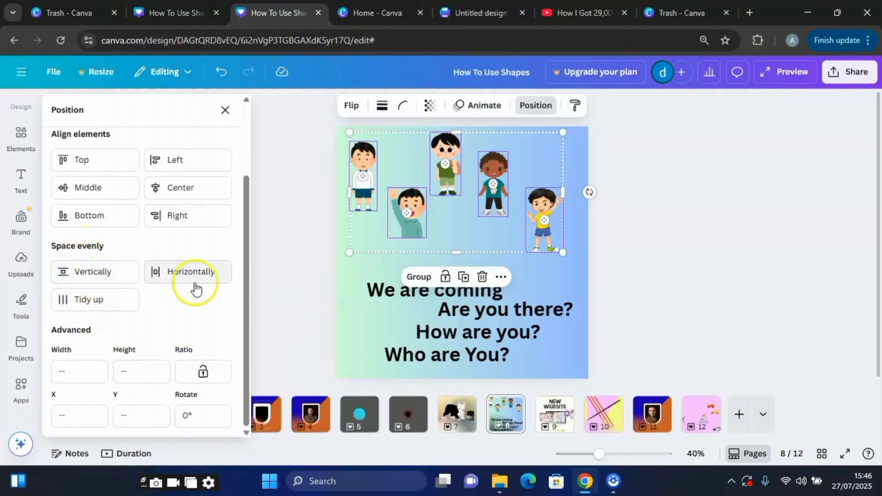
{"action": "left_click", "coordinate": [92, 300]}
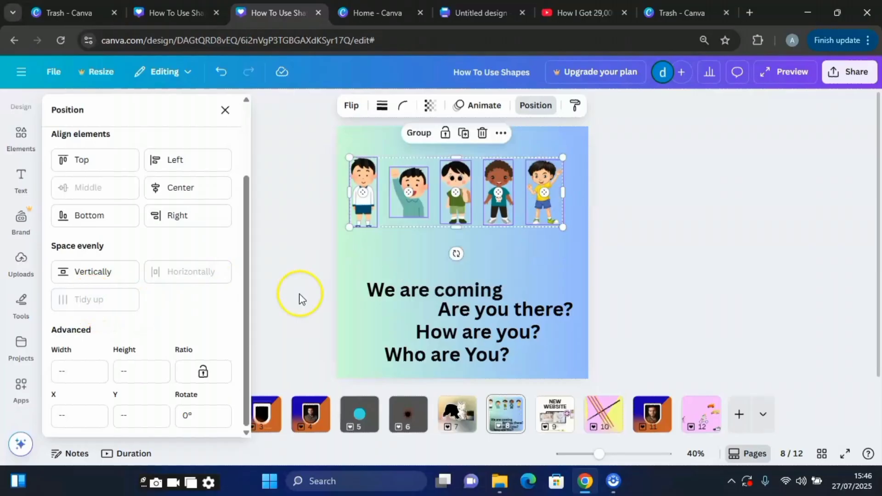
{"action": "left_click", "coordinate": [427, 256]}
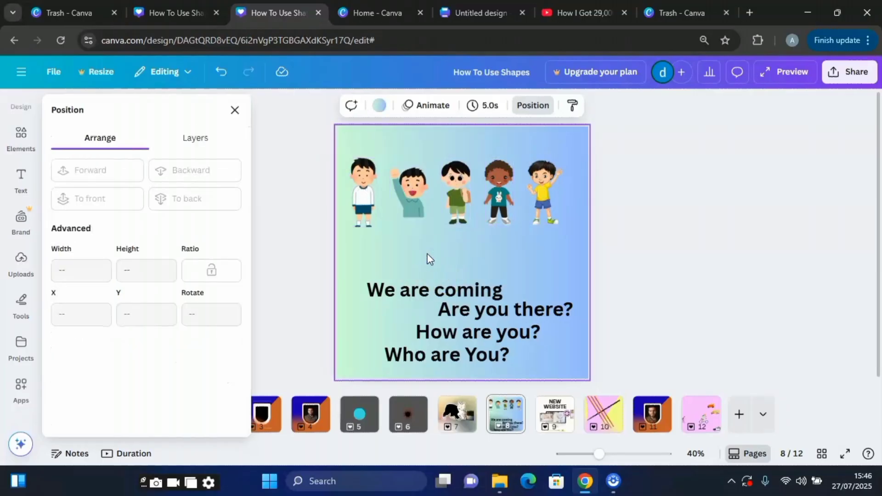
{"action": "left_click", "coordinate": [275, 291]}
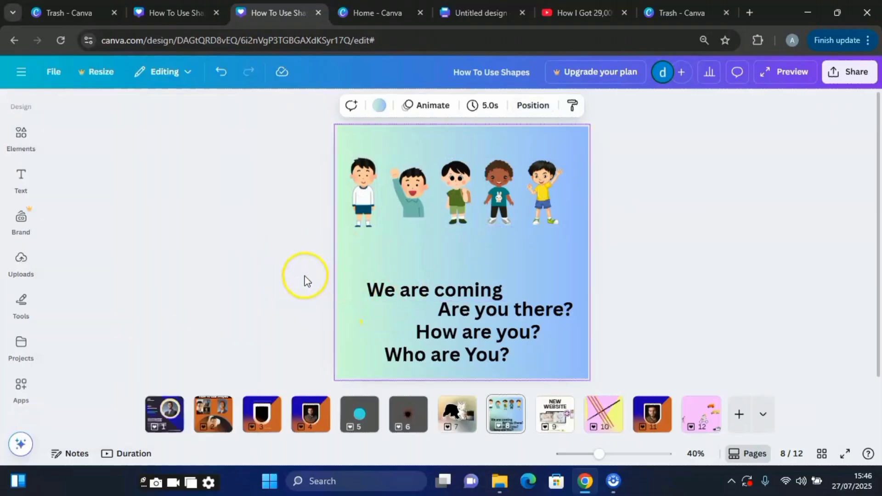
Step: Select the four text lines from "We are coming" to "Who are You?" and nudge them slightly right and down
{"action": "left_click", "coordinate": [417, 294]}
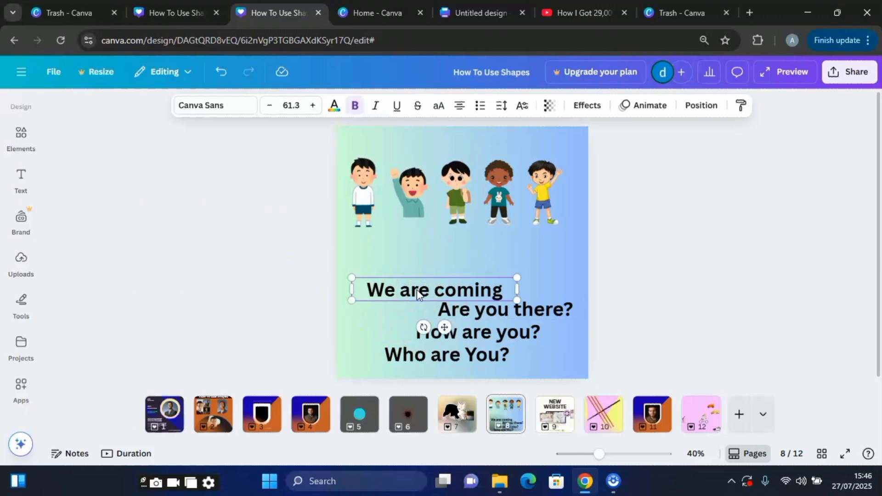
{"action": "left_click", "coordinate": [487, 313], "text": "shift"}
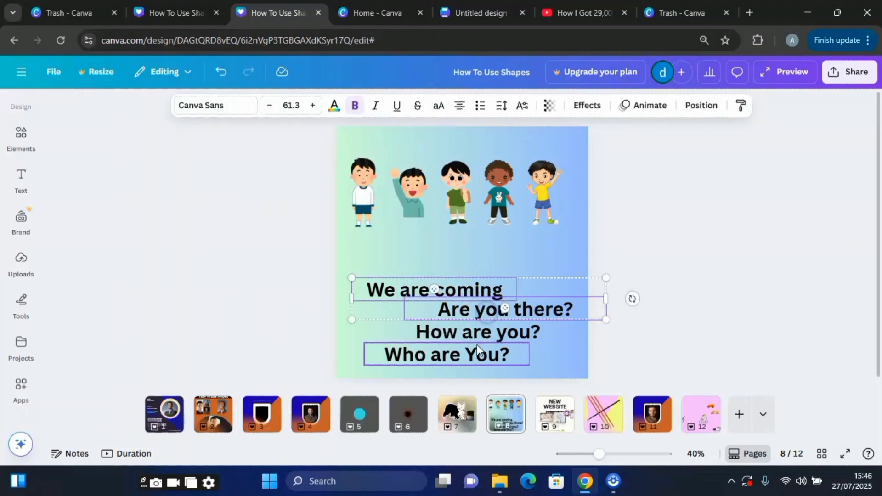
{"action": "left_click", "coordinate": [478, 330], "text": "shift"}
{"action": "left_click", "coordinate": [475, 353], "text": "shift"}
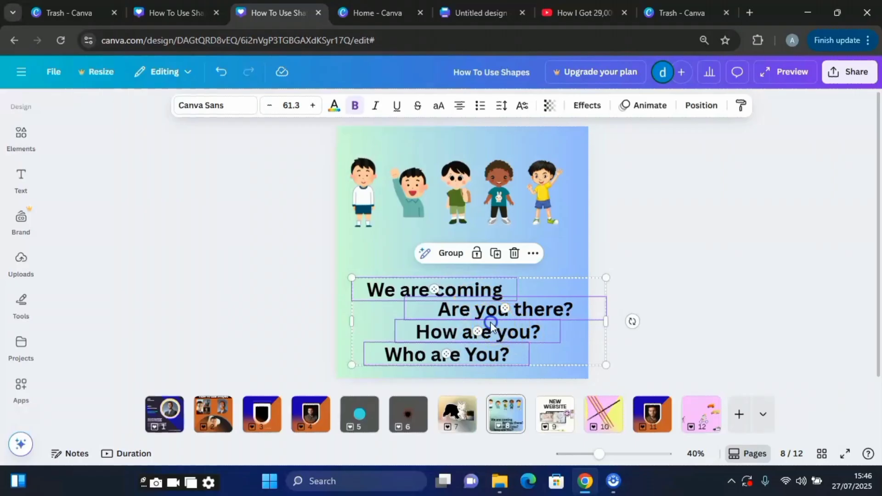
{"action": "mouse_move", "coordinate": [490, 321]}
{"action": "left_mouse_down"}
{"action": "mouse_move", "coordinate": [526, 317]}
{"action": "mouse_move", "coordinate": [495, 317]}
{"action": "mouse_move", "coordinate": [499, 324]}
{"action": "left_mouse_up"}
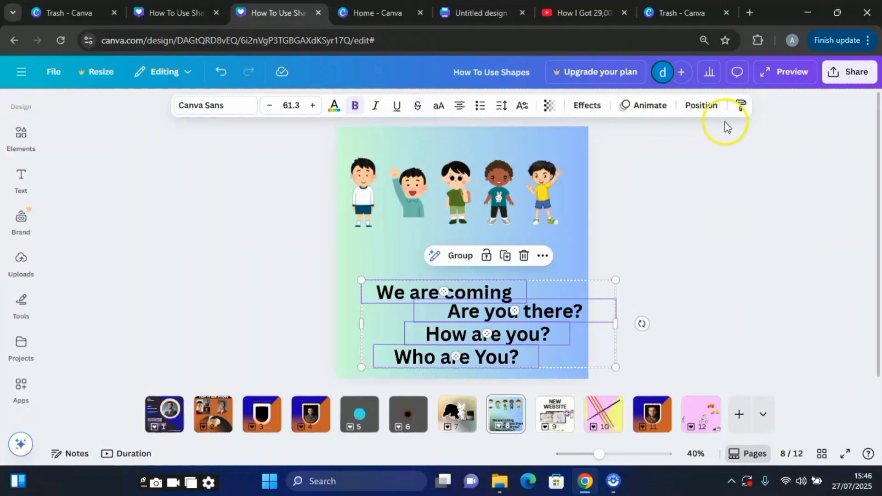
Step: Tidy up the four text lines into an evenly spaced, centered stack and move it up and left on the page
{"action": "left_click", "coordinate": [701, 107]}
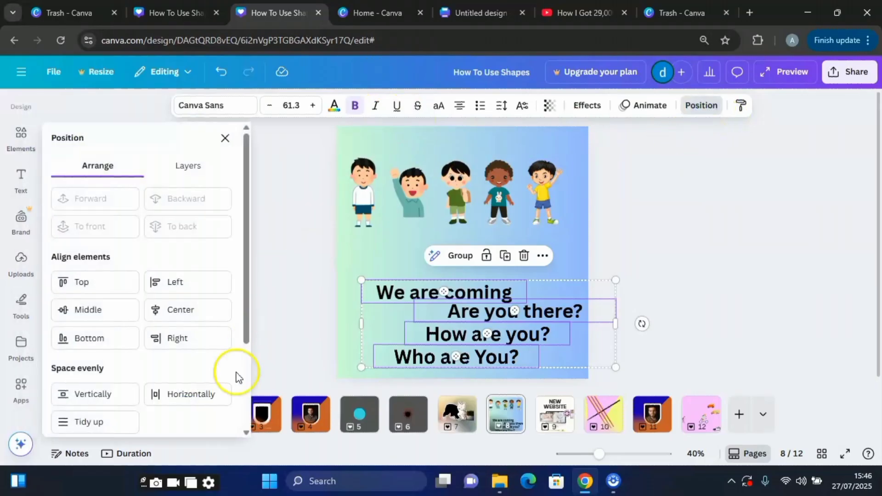
{"action": "scroll", "coordinate": [105, 375], "scroll_direction": "down", "scroll_amount": 1}
{"action": "left_click", "coordinate": [87, 360]}
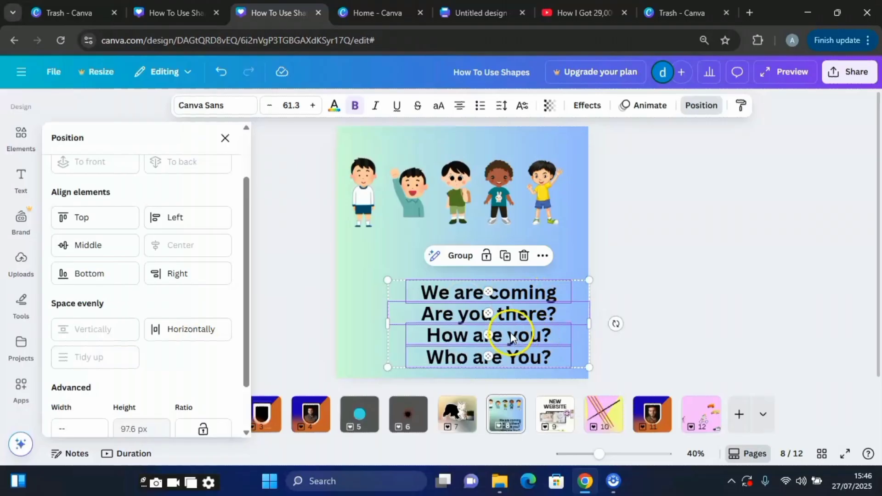
{"action": "left_click_drag", "start_coordinate": [512, 334], "coordinate": [488, 313]}
{"action": "left_click", "coordinate": [701, 262]}
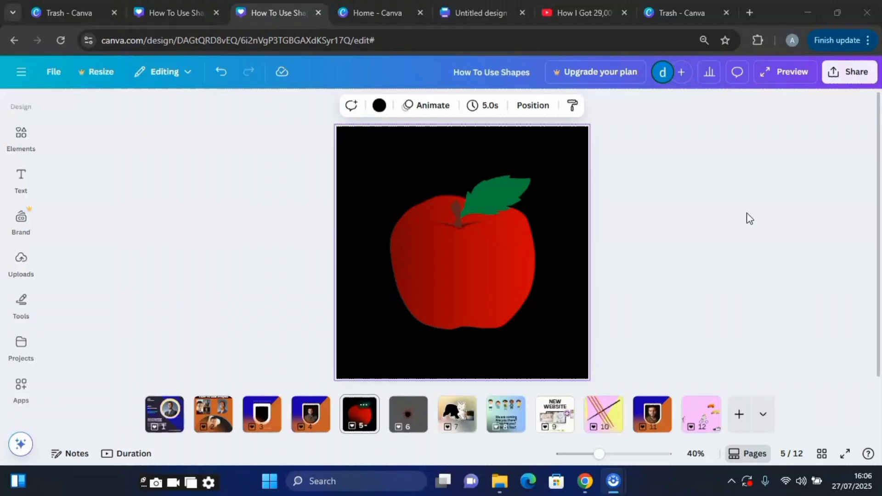
Step: Apply the Outline shadow effect to the red apple on page 5
{"action": "left_click", "coordinate": [481, 266]}
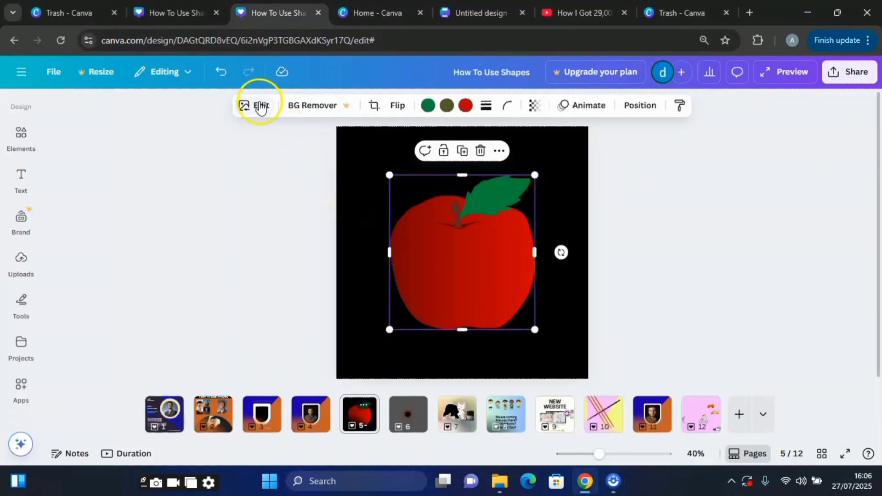
{"action": "left_click", "coordinate": [260, 107]}
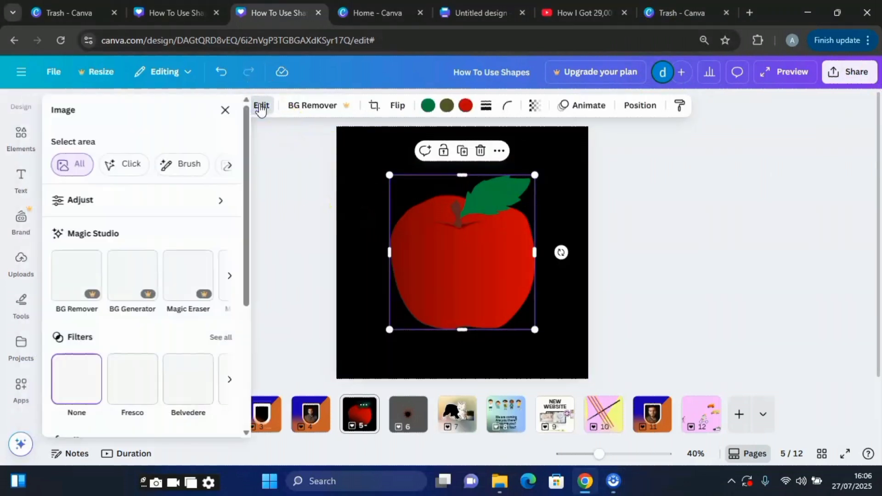
{"action": "scroll", "coordinate": [104, 276], "scroll_direction": "down", "scroll_amount": 3}
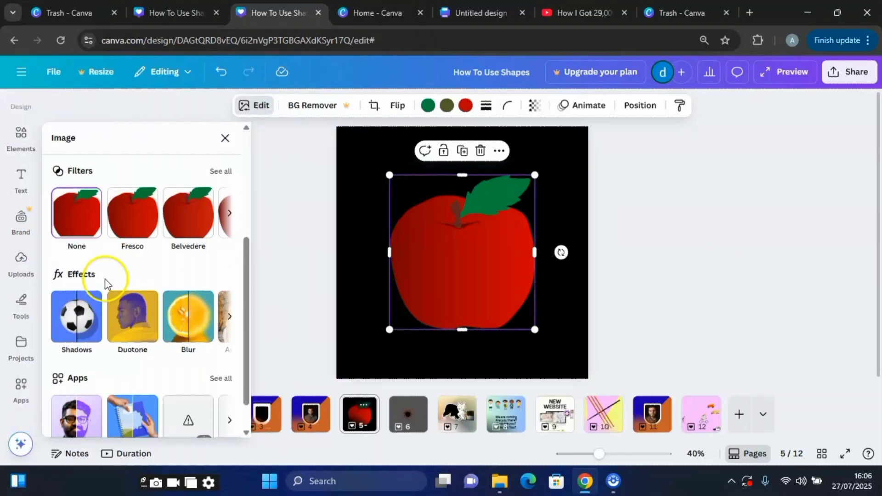
{"action": "scroll", "coordinate": [103, 299], "scroll_direction": "down", "scroll_amount": 1}
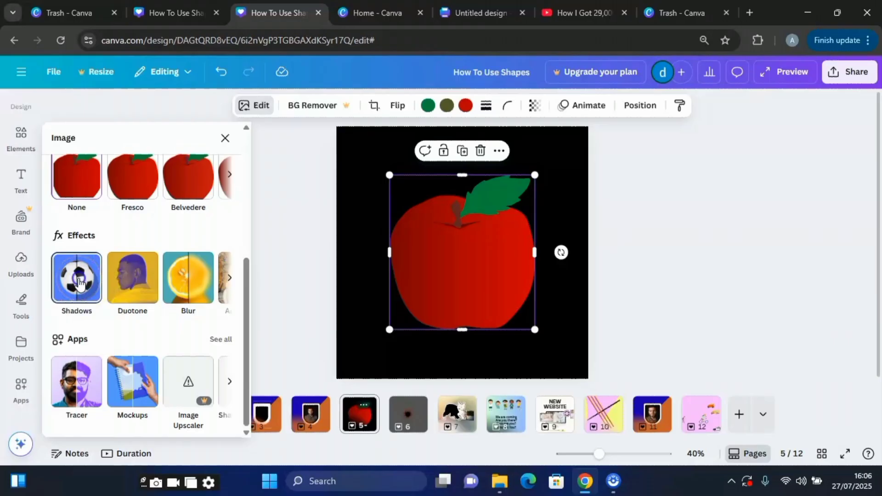
{"action": "left_click", "coordinate": [79, 283]}
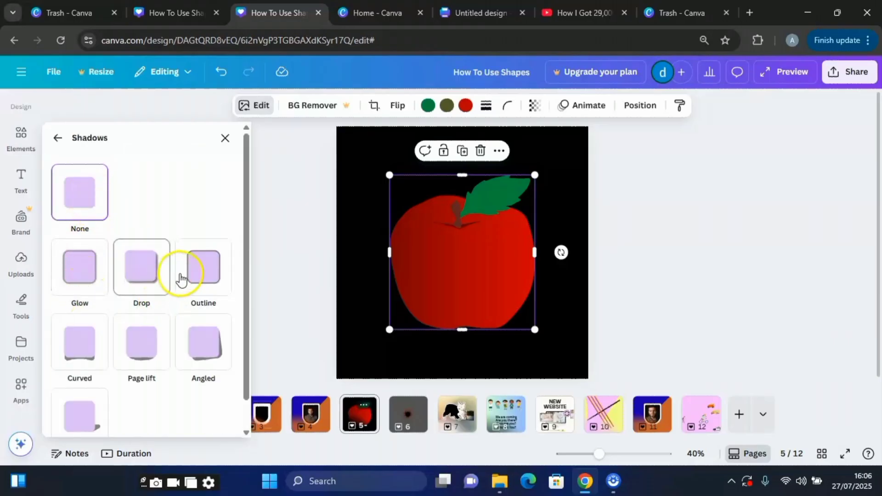
{"action": "left_click", "coordinate": [210, 272]}
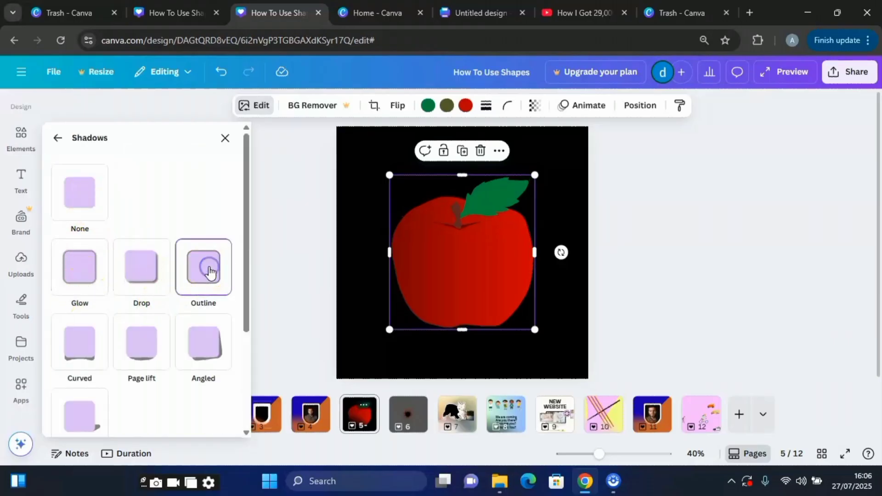
Step: Change the apple's outline shadow color to white (#FFFFFF)
{"action": "scroll", "coordinate": [193, 317], "scroll_direction": "down", "scroll_amount": 3}
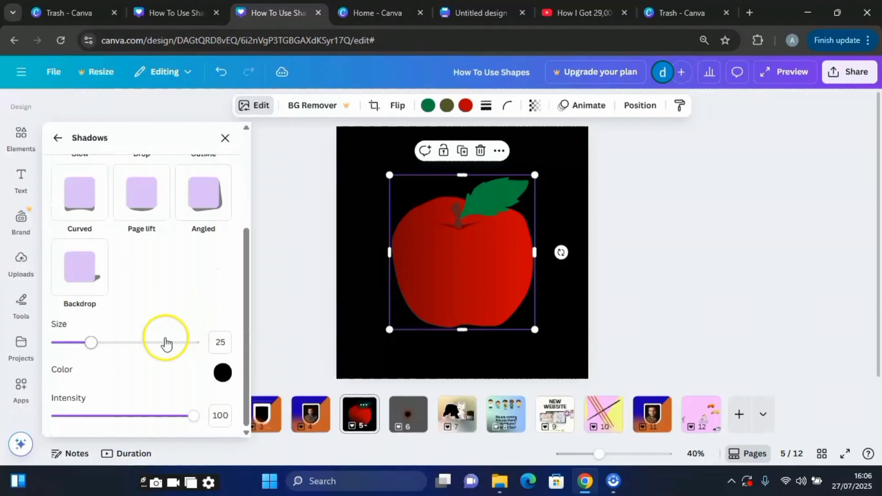
{"action": "left_click", "coordinate": [223, 373]}
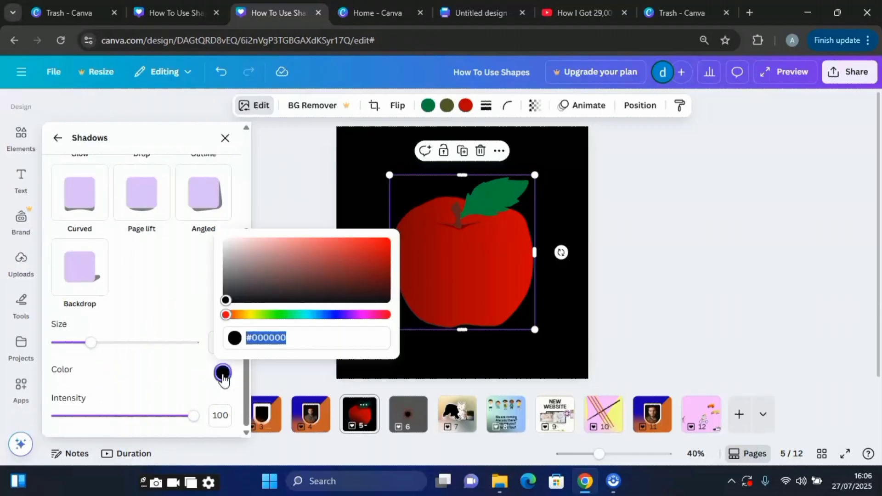
{"action": "left_click_drag", "start_coordinate": [225, 301], "coordinate": [221, 242]}
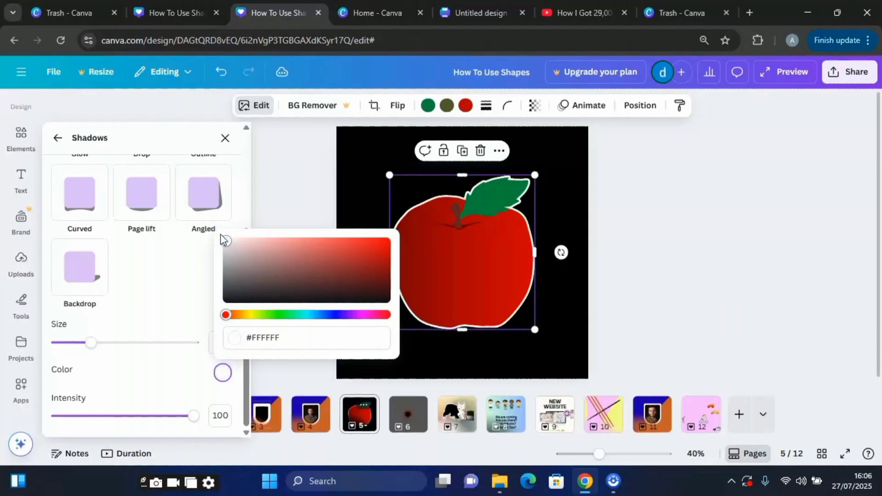
Step: Try yellow (#E7D916) as the apple's outline color, then return the outline to white (#FFFFFF)
{"action": "left_click", "coordinate": [284, 316]}
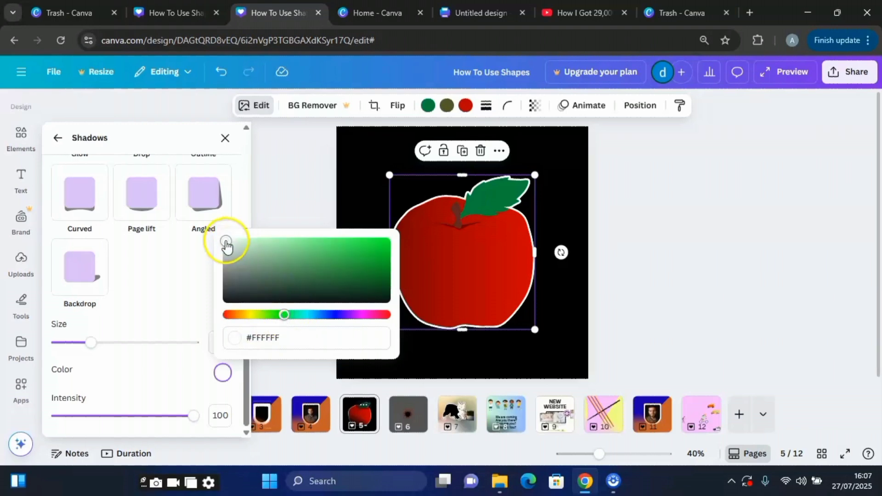
{"action": "left_click_drag", "start_coordinate": [225, 242], "coordinate": [354, 247]}
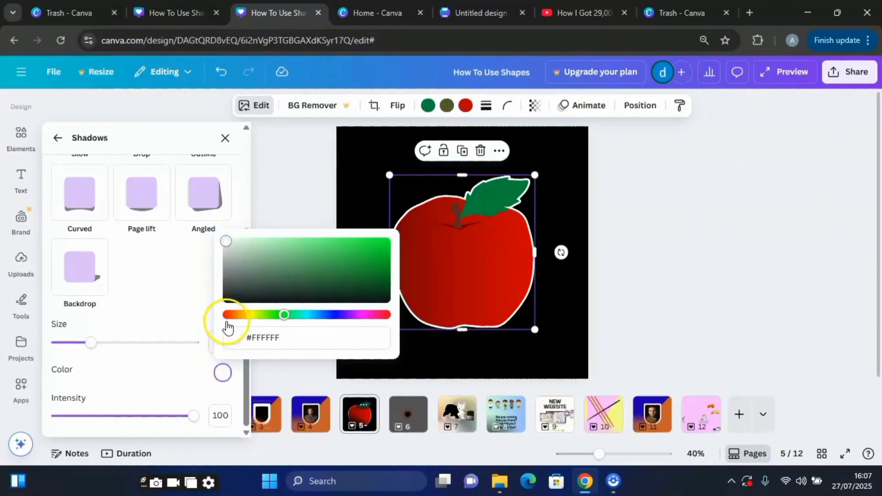
{"action": "left_click", "coordinate": [251, 315]}
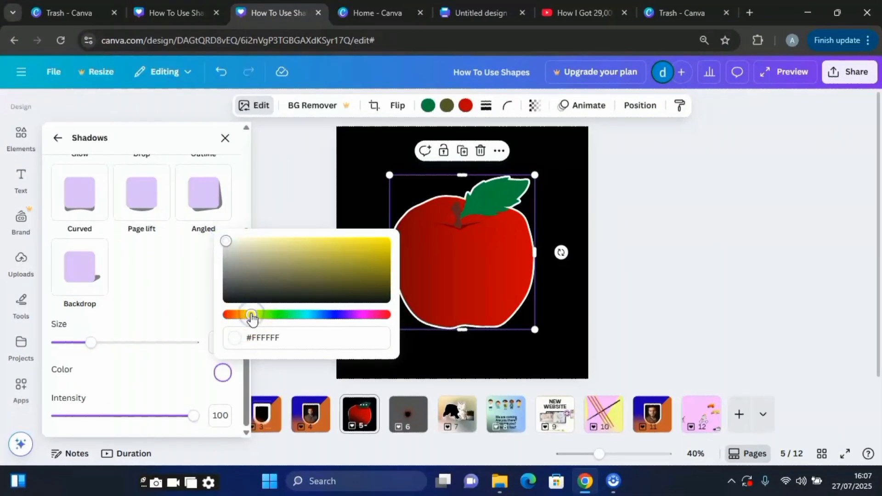
{"action": "left_click", "coordinate": [374, 247]}
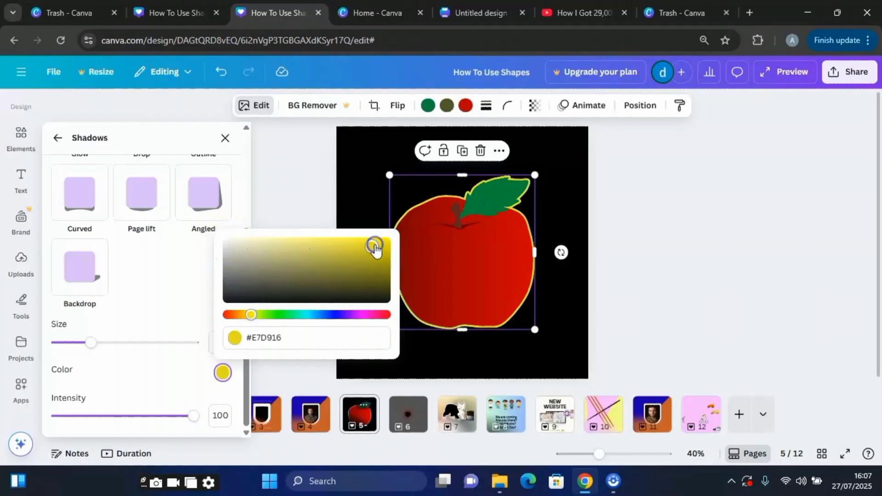
{"action": "left_click", "coordinate": [229, 246]}
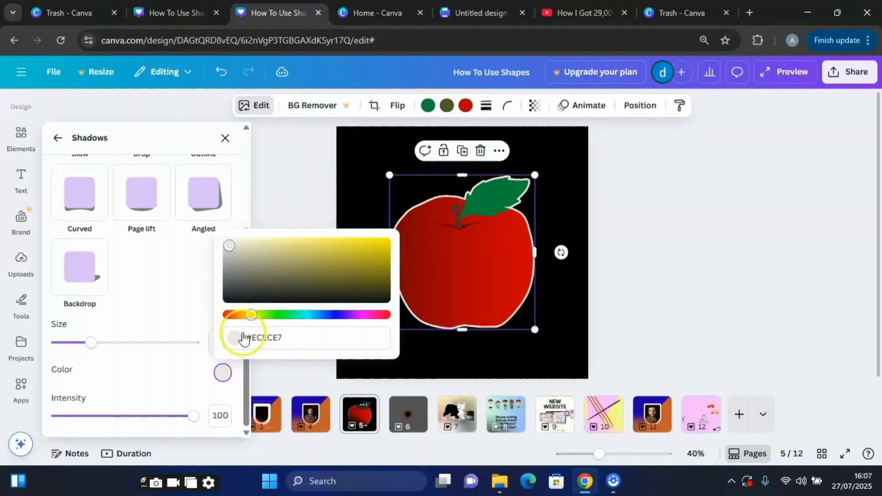
{"action": "left_click", "coordinate": [224, 237]}
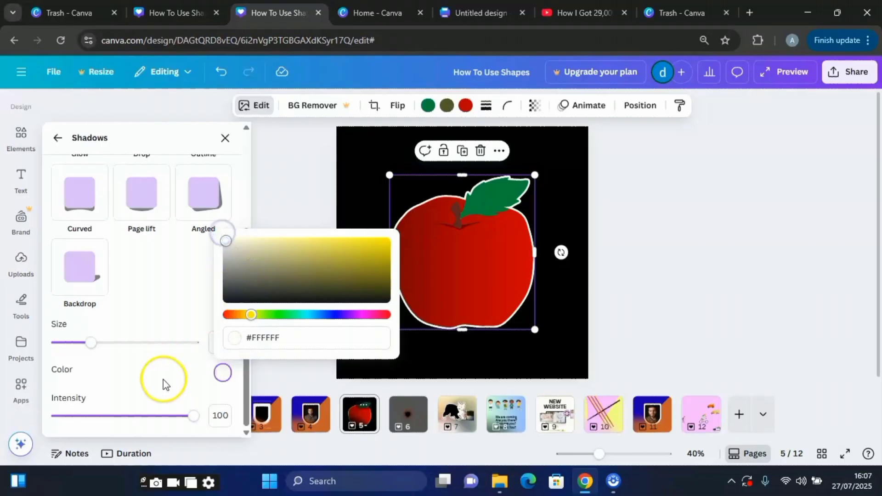
{"action": "left_click", "coordinate": [128, 307]}
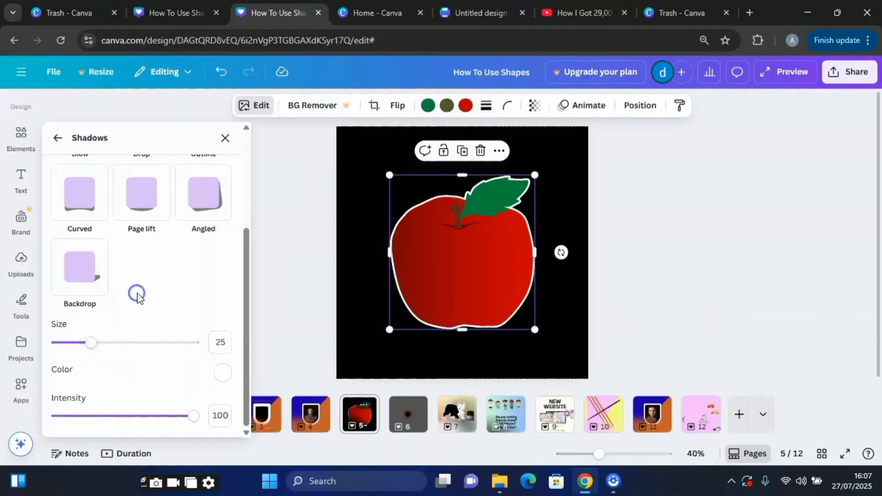
Step: Reduce the apple's outline size to 21 and keep its intensity at 100
{"action": "left_click", "coordinate": [92, 343]}
{"action": "mouse_move", "coordinate": [95, 348]}
{"action": "left_mouse_down"}
{"action": "mouse_move", "coordinate": [185, 356]}
{"action": "mouse_move", "coordinate": [86, 348]}
{"action": "left_mouse_up"}
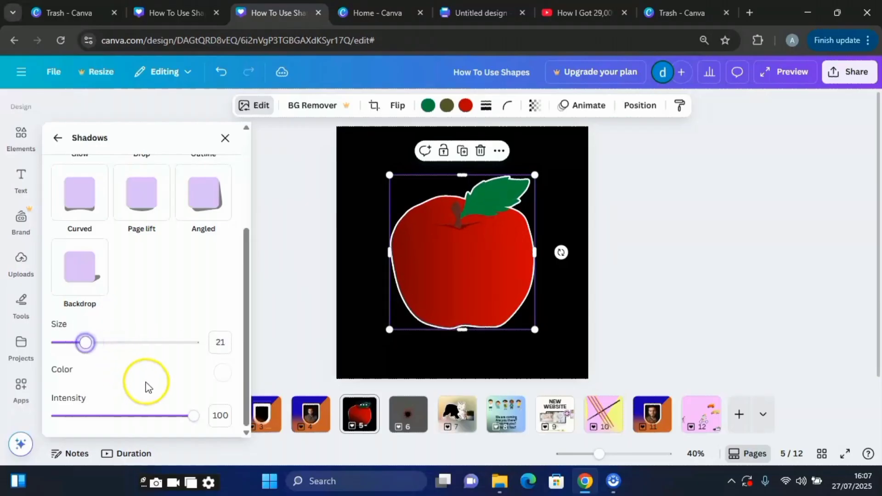
{"action": "mouse_move", "coordinate": [196, 422]}
{"action": "left_mouse_down"}
{"action": "mouse_move", "coordinate": [85, 417]}
{"action": "mouse_move", "coordinate": [204, 419]}
{"action": "left_mouse_up"}
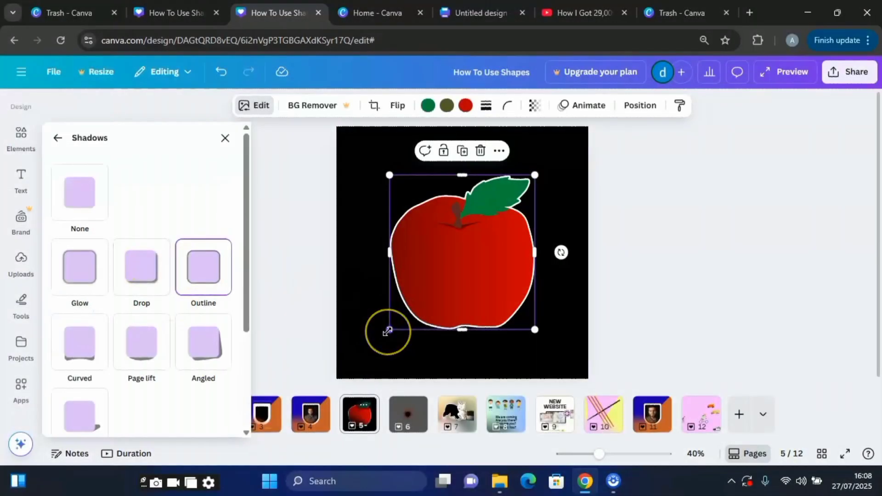
Step: Shrink the apple into the page's upper right and place a duplicate of it on the page's left half
{"action": "left_click_drag", "start_coordinate": [388, 331], "coordinate": [442, 273]}
{"action": "left_click_drag", "start_coordinate": [490, 233], "coordinate": [518, 227]}
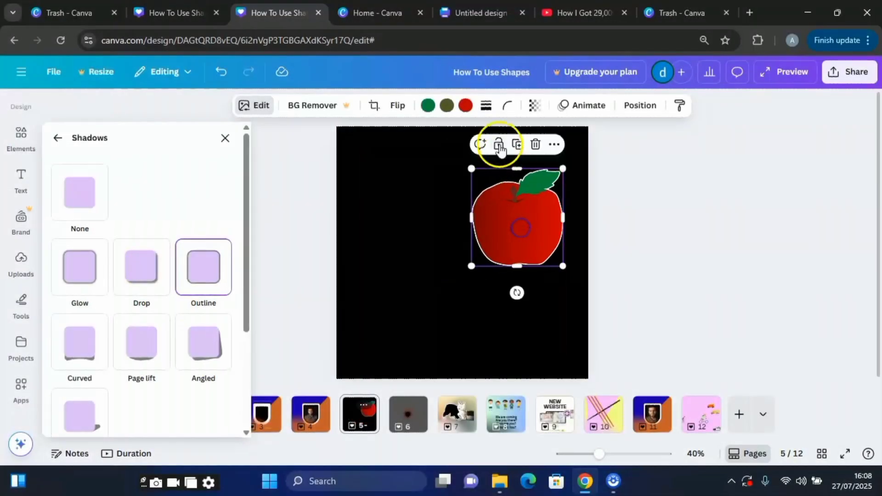
{"action": "left_click", "coordinate": [520, 147]}
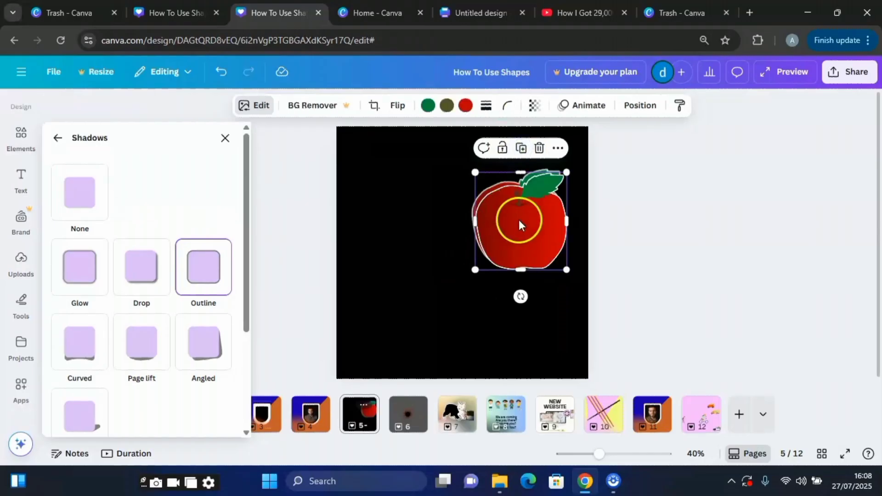
{"action": "left_click_drag", "start_coordinate": [519, 220], "coordinate": [402, 266]}
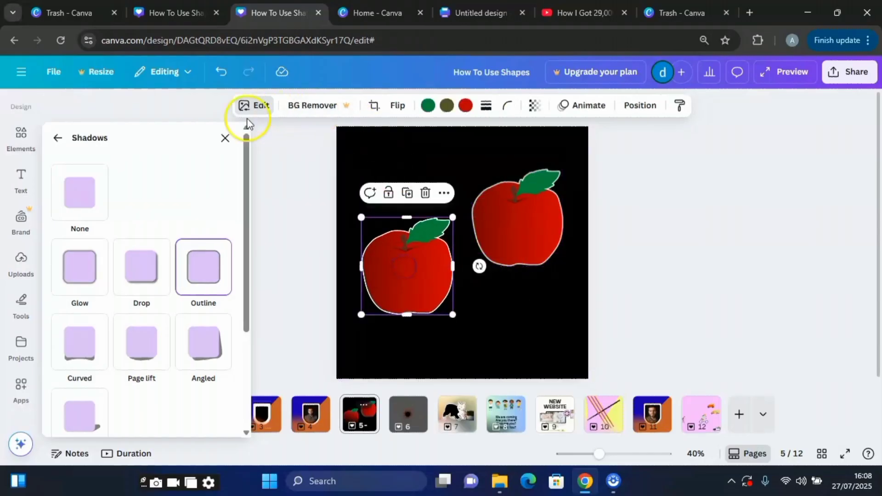
Step: Replace the left apple's outline with the Glow shadow effect and set its blur amount to 12
{"action": "left_click", "coordinate": [83, 205]}
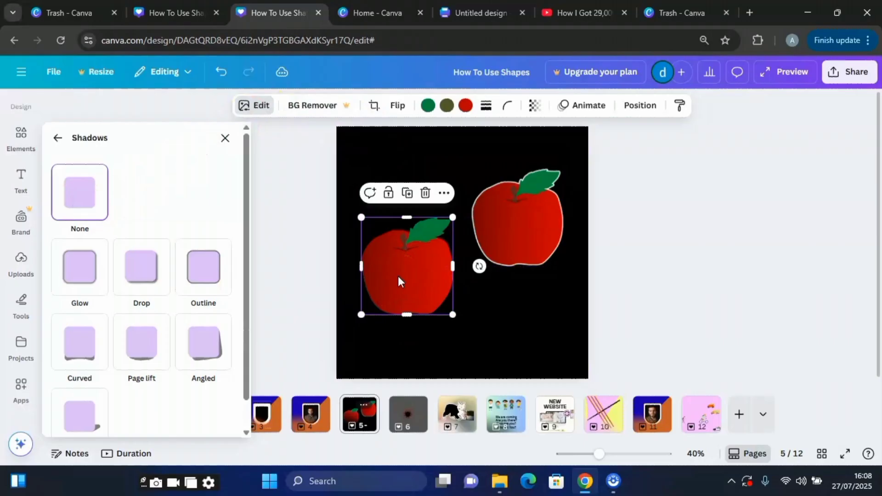
{"action": "left_click", "coordinate": [84, 269]}
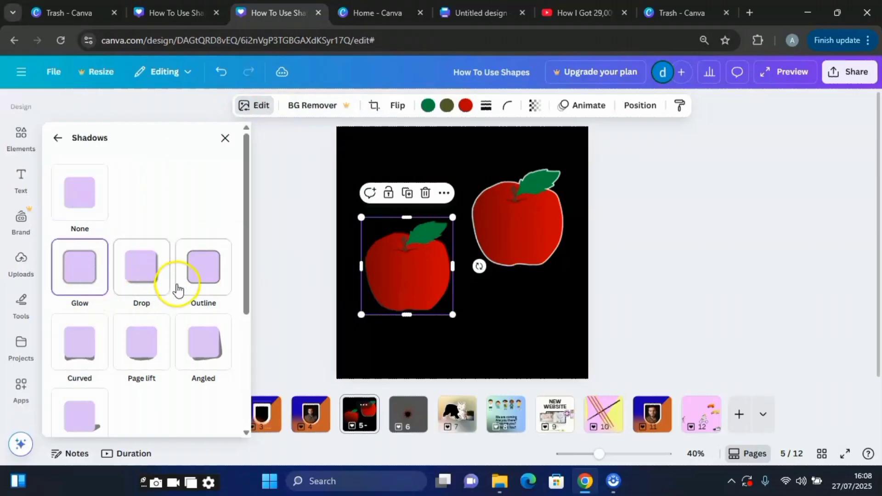
{"action": "left_click", "coordinate": [195, 290]}
{"action": "left_click", "coordinate": [85, 276]}
{"action": "scroll", "coordinate": [105, 322], "scroll_direction": "down", "scroll_amount": 4}
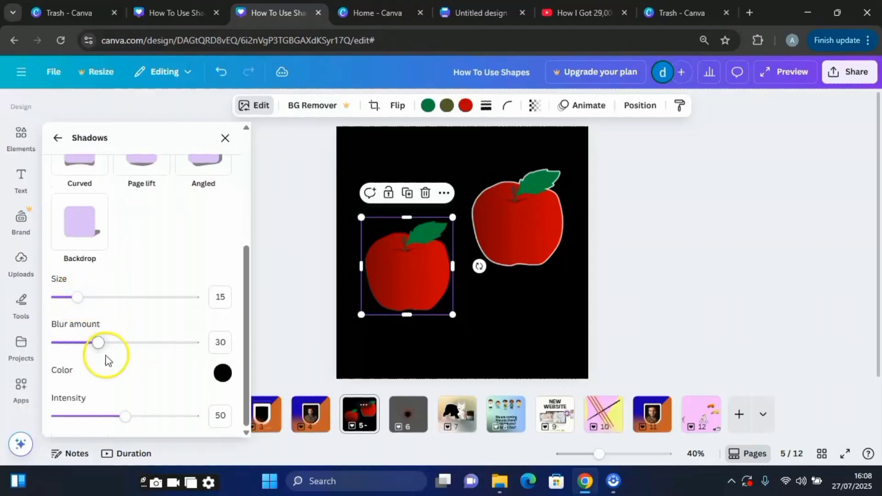
{"action": "left_click_drag", "start_coordinate": [99, 345], "coordinate": [73, 348]}
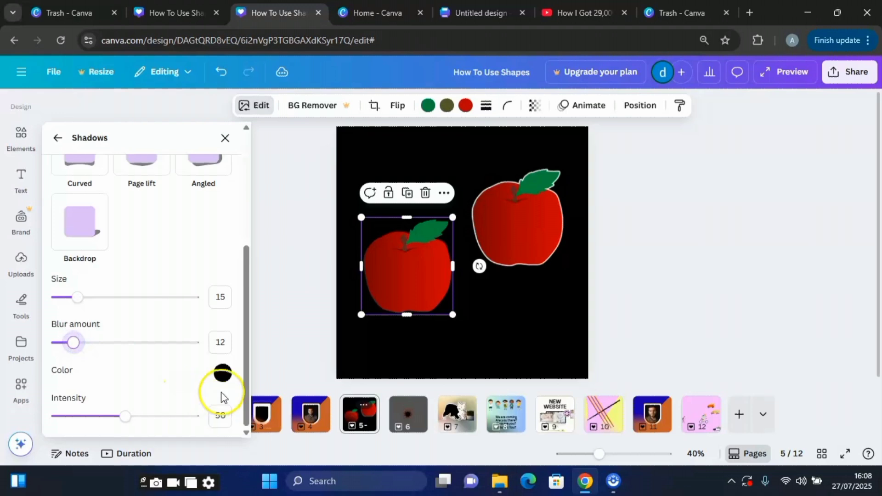
Step: Make the left apple's glow white (#FFFFFF) with intensity 100 and size 19, and fine-tune its blur amount
{"action": "left_click", "coordinate": [223, 374]}
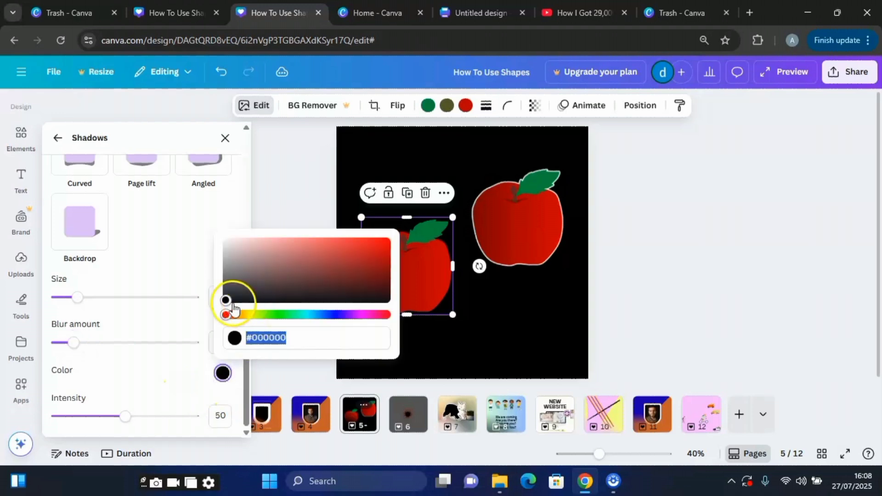
{"action": "mouse_move", "coordinate": [235, 309]}
{"action": "left_mouse_down"}
{"action": "mouse_move", "coordinate": [236, 256]}
{"action": "mouse_move", "coordinate": [222, 222]}
{"action": "left_mouse_up"}
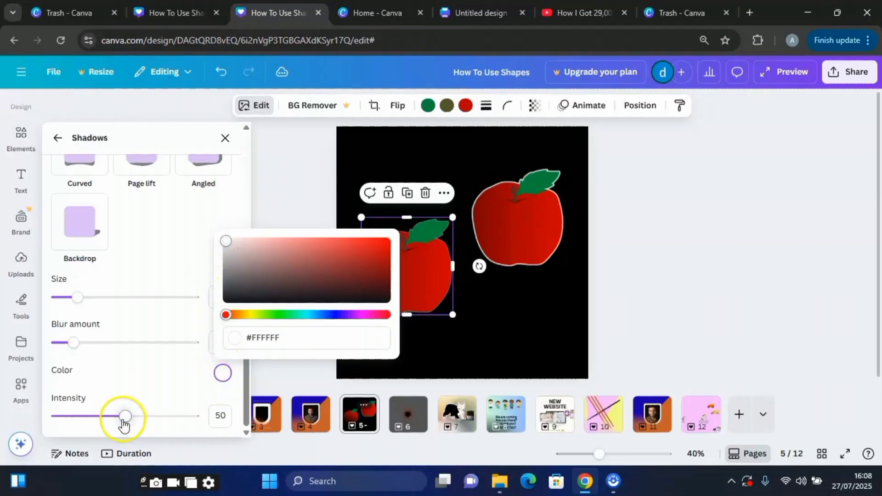
{"action": "left_click_drag", "start_coordinate": [125, 423], "coordinate": [225, 439]}
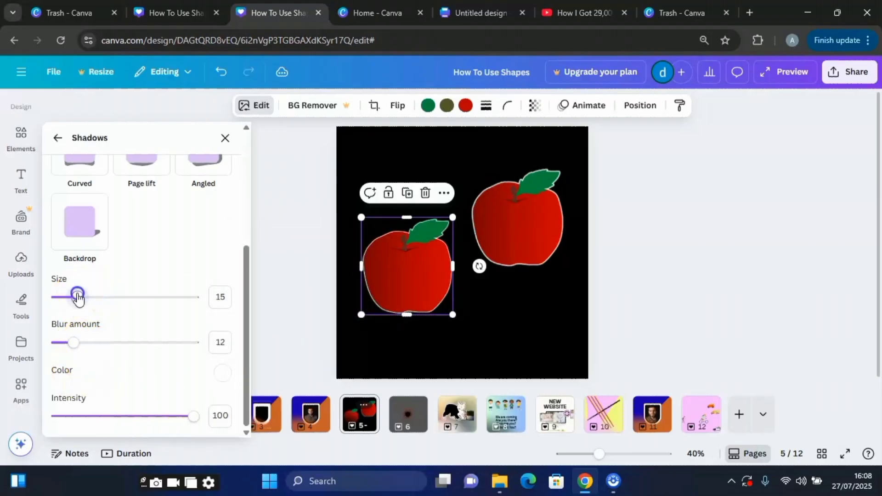
{"action": "left_click_drag", "start_coordinate": [77, 298], "coordinate": [139, 312]}
{"action": "left_click_drag", "start_coordinate": [195, 316], "coordinate": [79, 304]}
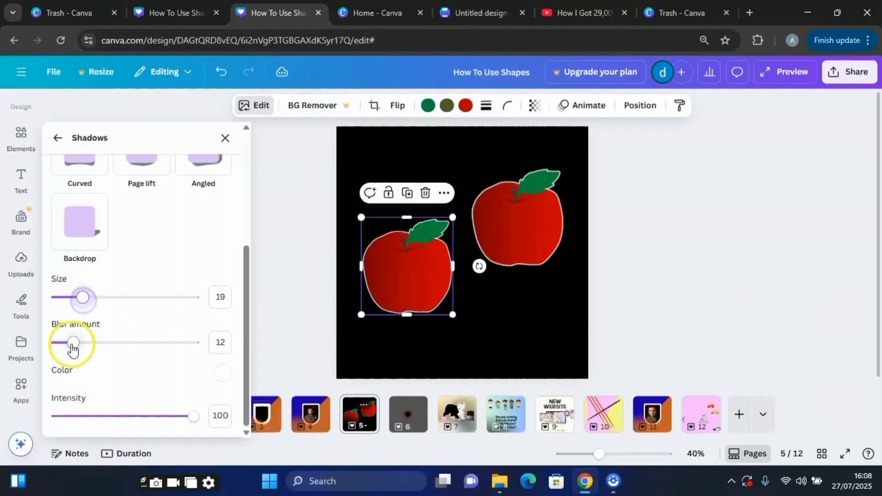
{"action": "mouse_move", "coordinate": [73, 349]}
{"action": "left_mouse_down"}
{"action": "mouse_move", "coordinate": [210, 367]}
{"action": "mouse_move", "coordinate": [70, 347]}
{"action": "left_mouse_up"}
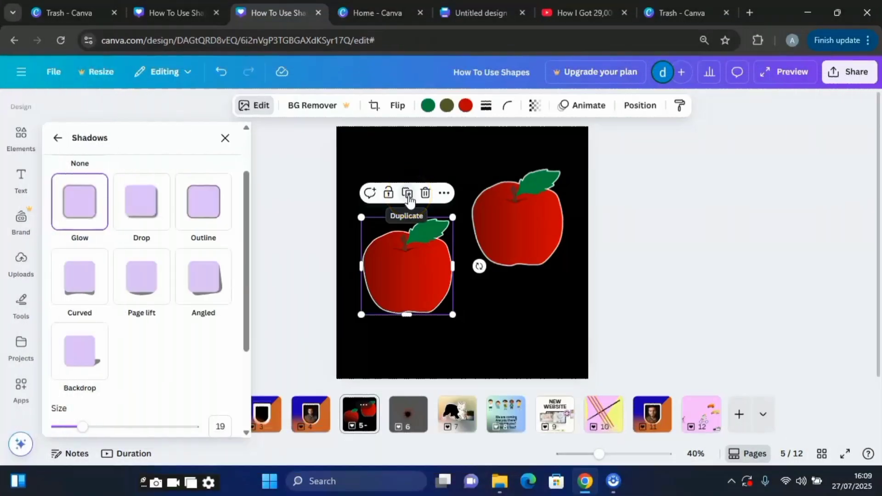
Step: Duplicate the glowing left apple and place one copy in the page's lower right, below the outlined apple
{"action": "left_click", "coordinate": [408, 194]}
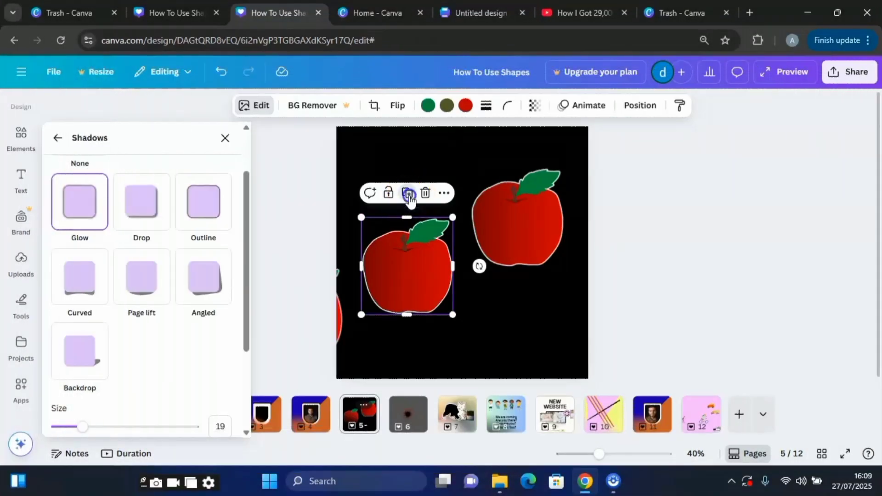
{"action": "left_click", "coordinate": [396, 252]}
{"action": "left_click_drag", "start_coordinate": [420, 269], "coordinate": [515, 319]}
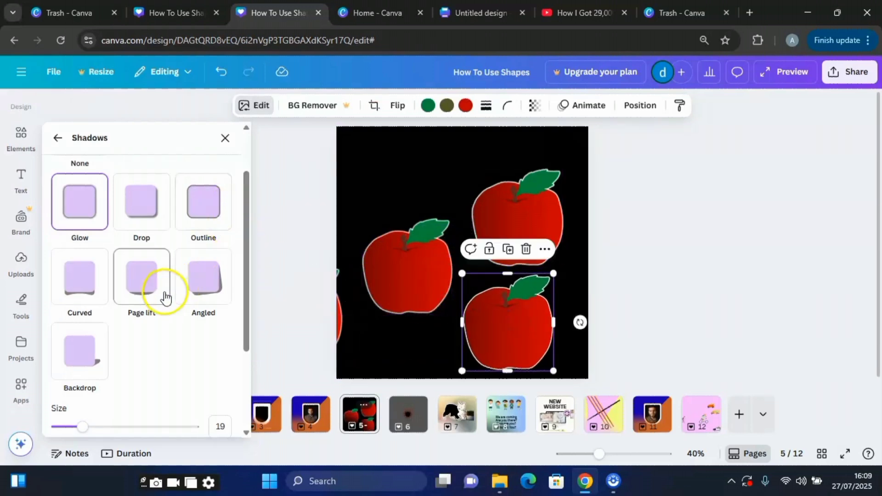
Step: Try the Drop, Curved, Angled and Page lift shadow effects on the lower-right apple
{"action": "left_click", "coordinate": [140, 207]}
{"action": "left_click", "coordinate": [483, 363]}
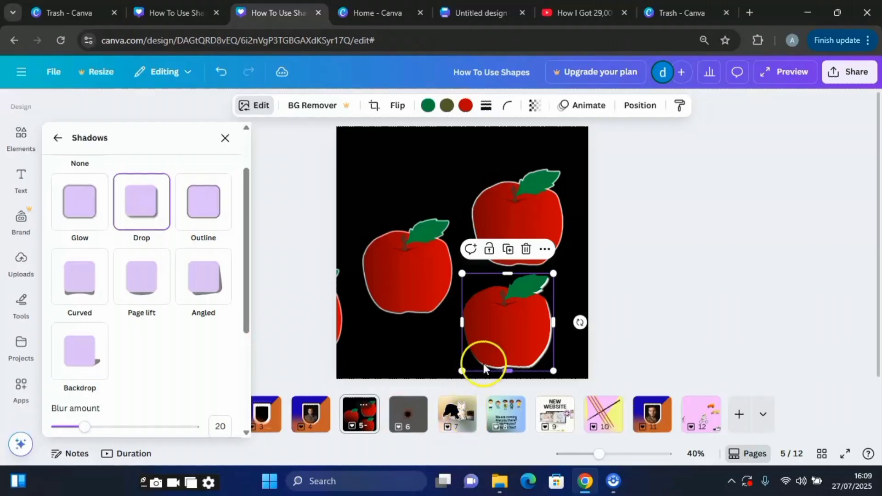
{"action": "scroll", "coordinate": [124, 330], "scroll_direction": "down", "scroll_amount": 4}
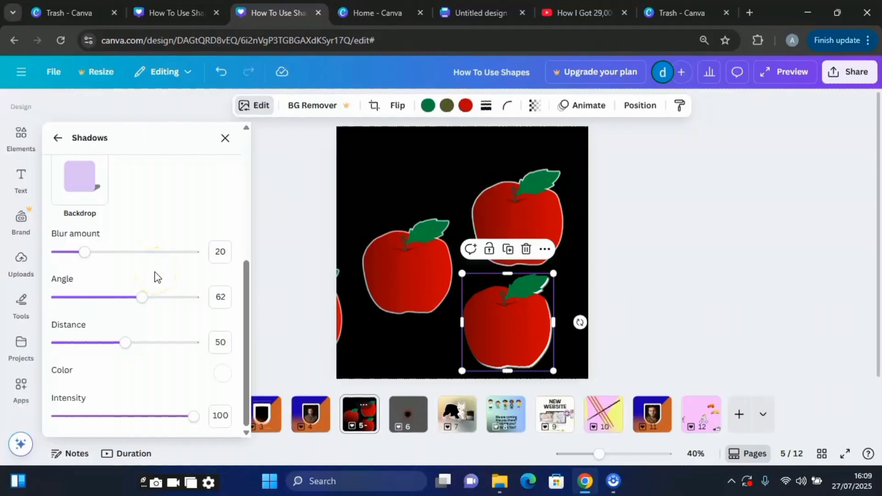
{"action": "scroll", "coordinate": [154, 271], "scroll_direction": "up", "scroll_amount": 4}
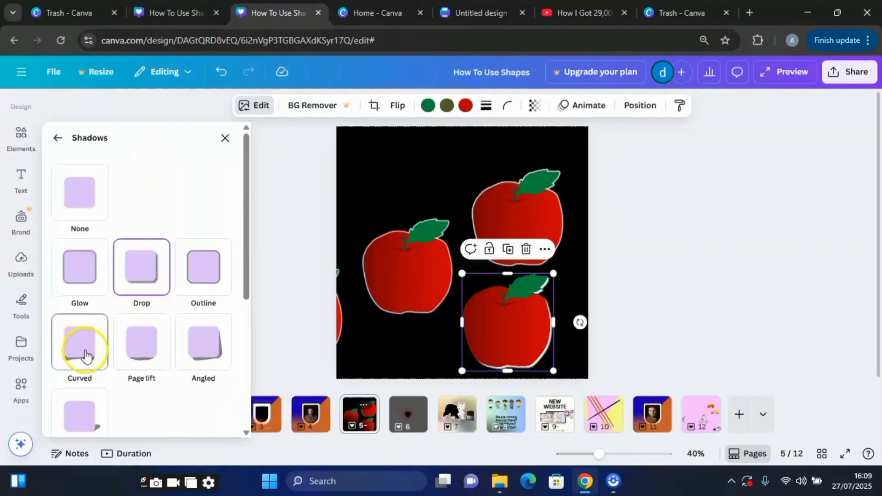
{"action": "left_click", "coordinate": [83, 353]}
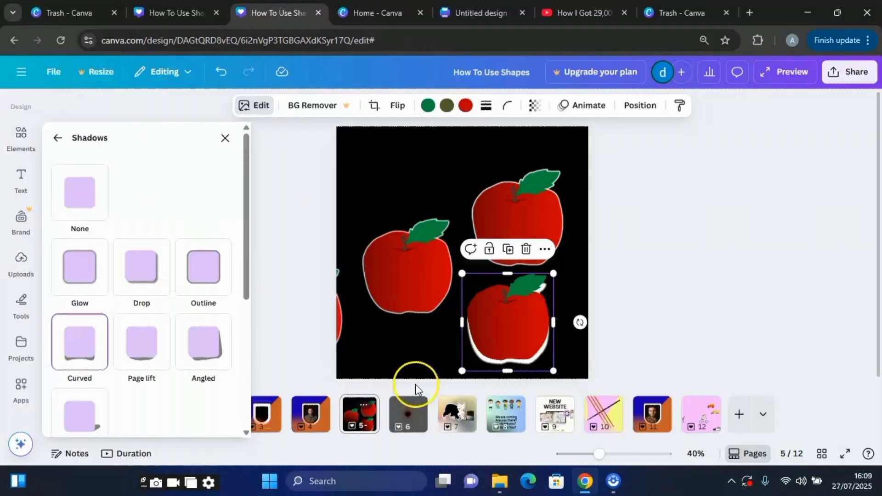
{"action": "scroll", "coordinate": [171, 351], "scroll_direction": "down", "scroll_amount": 5}
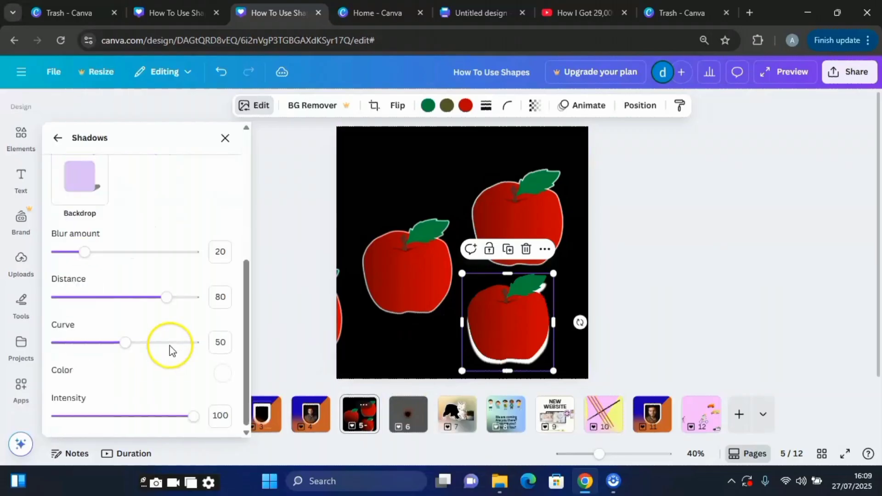
{"action": "scroll", "coordinate": [170, 356], "scroll_direction": "up", "scroll_amount": 5}
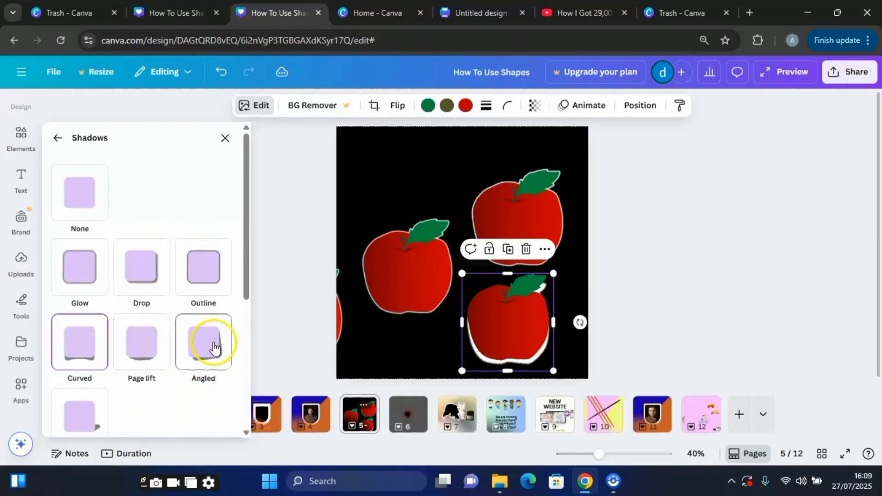
{"action": "left_click", "coordinate": [207, 347]}
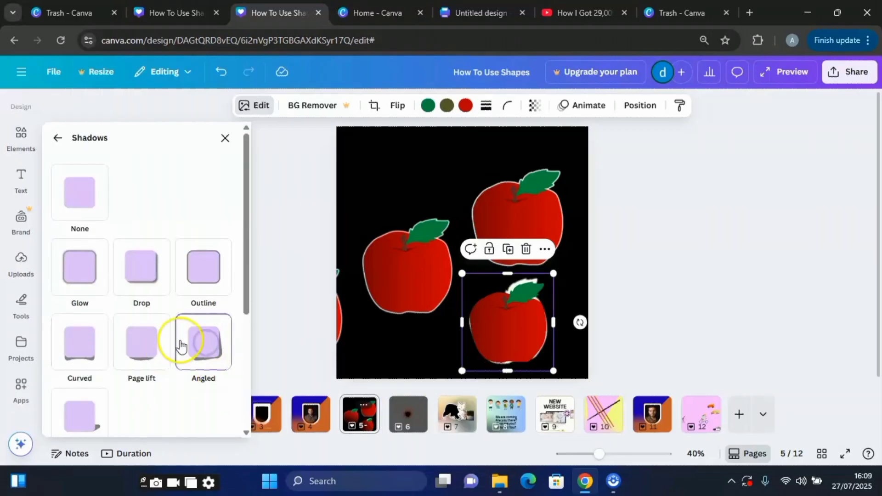
{"action": "left_click", "coordinate": [147, 343]}
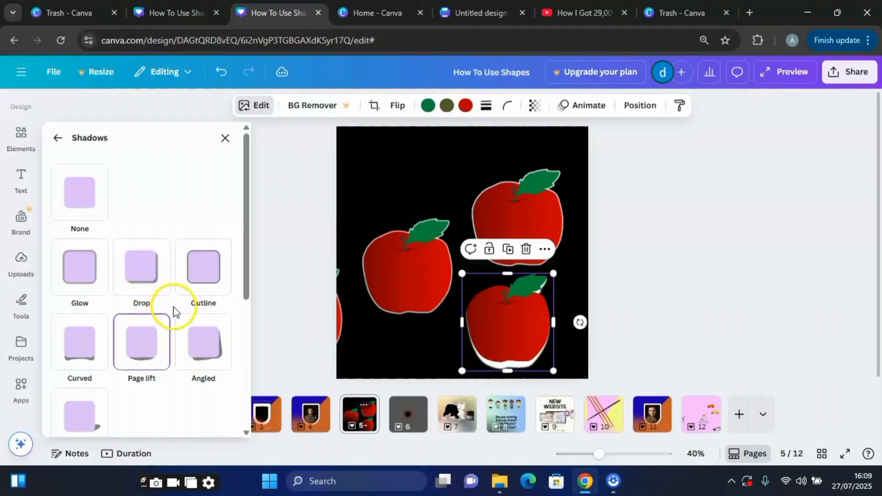
Step: Apply the Backdrop shadow effect to the lower-right apple and increase the shadow's direction value
{"action": "scroll", "coordinate": [172, 342], "scroll_direction": "down", "scroll_amount": 3}
{"action": "left_click", "coordinate": [81, 288]}
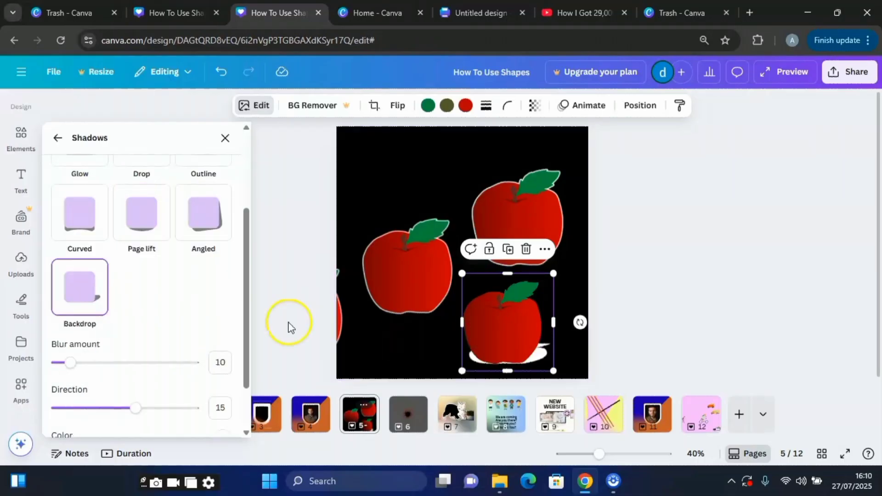
{"action": "scroll", "coordinate": [147, 305], "scroll_direction": "down", "scroll_amount": 3}
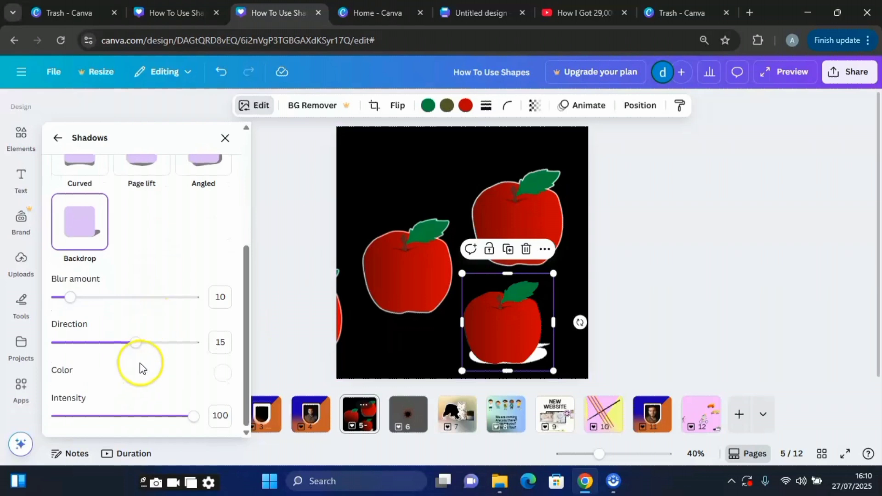
{"action": "left_click_drag", "start_coordinate": [133, 344], "coordinate": [159, 348]}
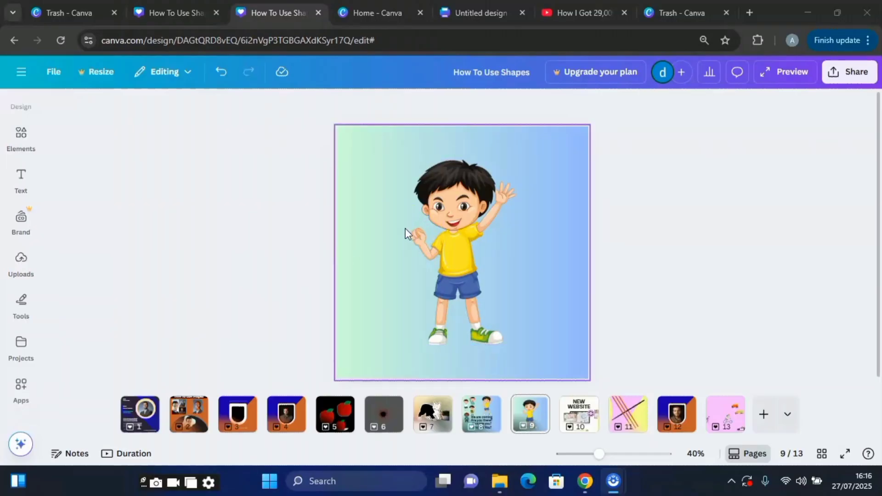
{"action": "left_click", "coordinate": [422, 243]}
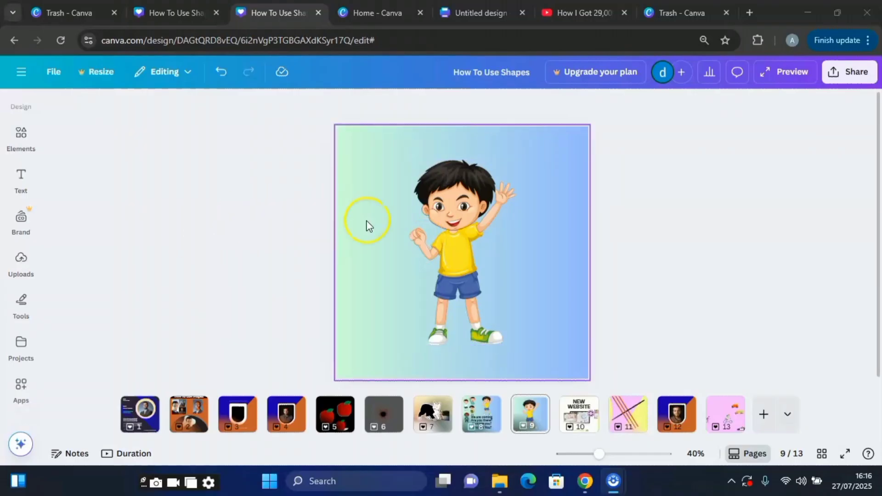
Step: Adjust the boy illustration's white balance, setting the temperature to 5 and the tint to 61
{"action": "left_click", "coordinate": [493, 245]}
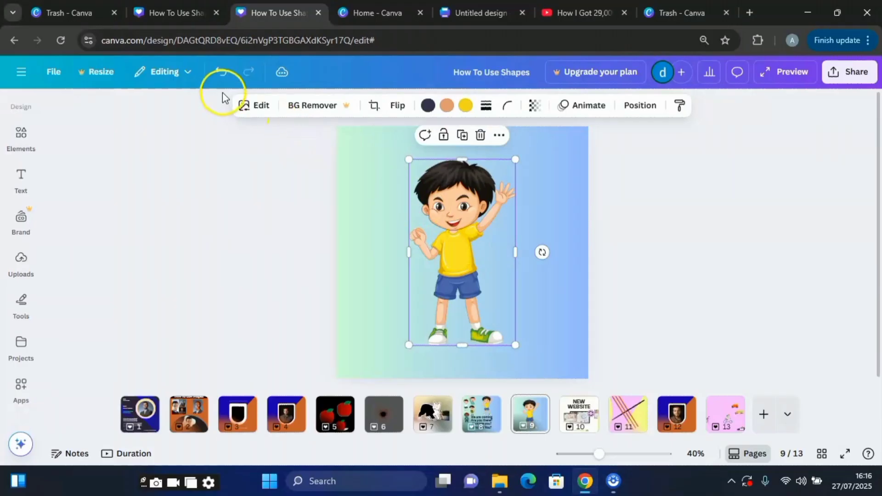
{"action": "left_click", "coordinate": [261, 107]}
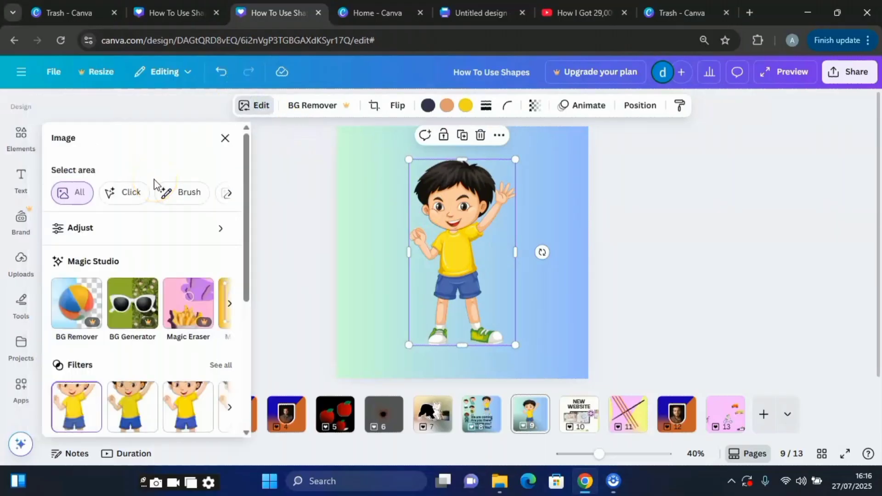
{"action": "left_click", "coordinate": [222, 232]}
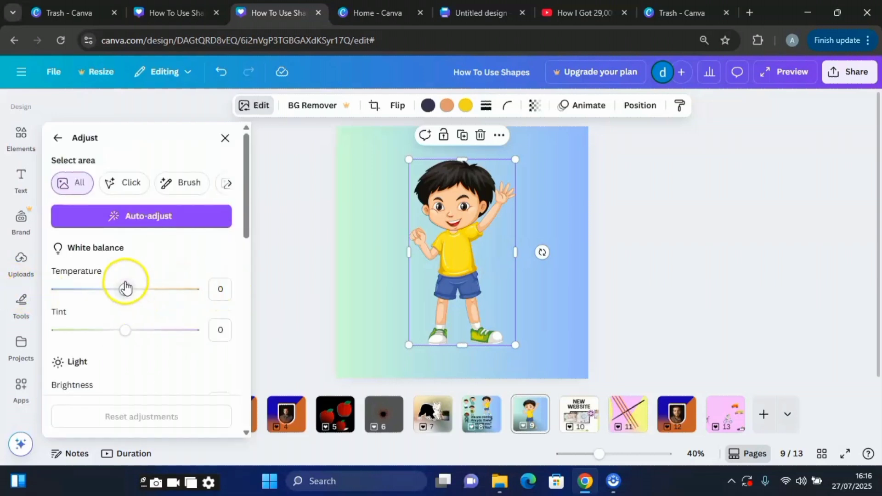
{"action": "left_click_drag", "start_coordinate": [128, 296], "coordinate": [86, 296]}
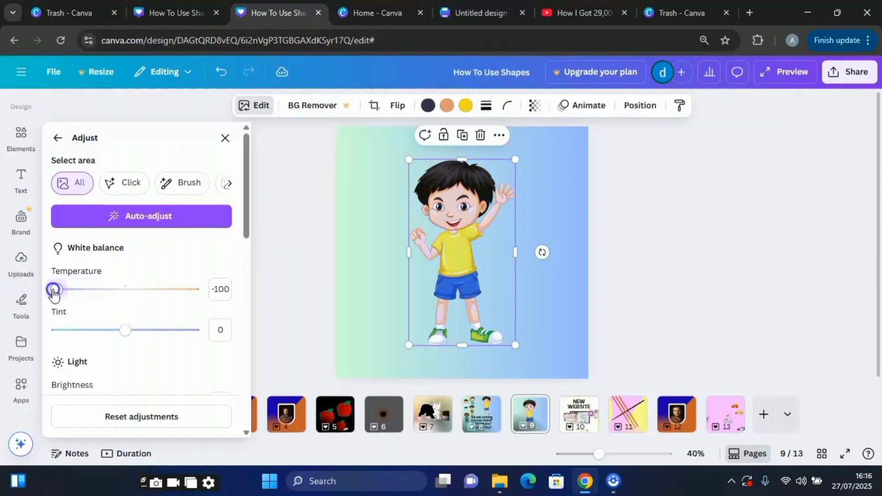
{"action": "left_click_drag", "start_coordinate": [54, 294], "coordinate": [129, 289]}
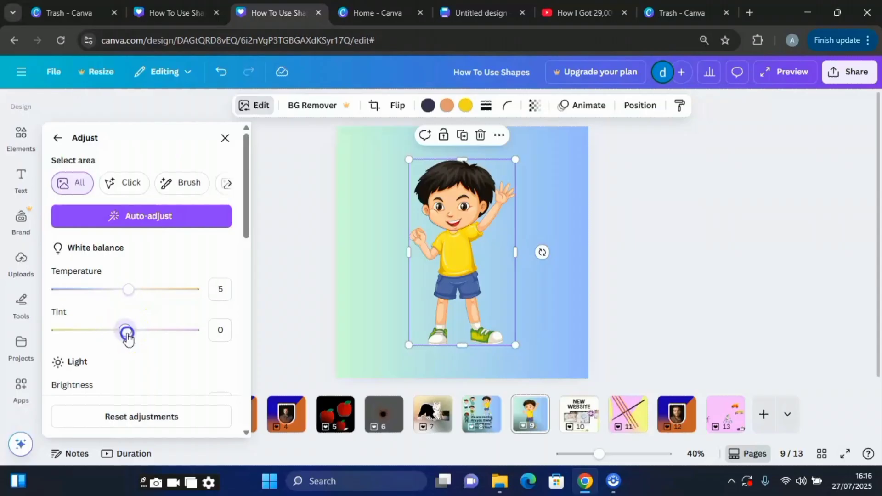
{"action": "left_click_drag", "start_coordinate": [126, 333], "coordinate": [166, 343]}
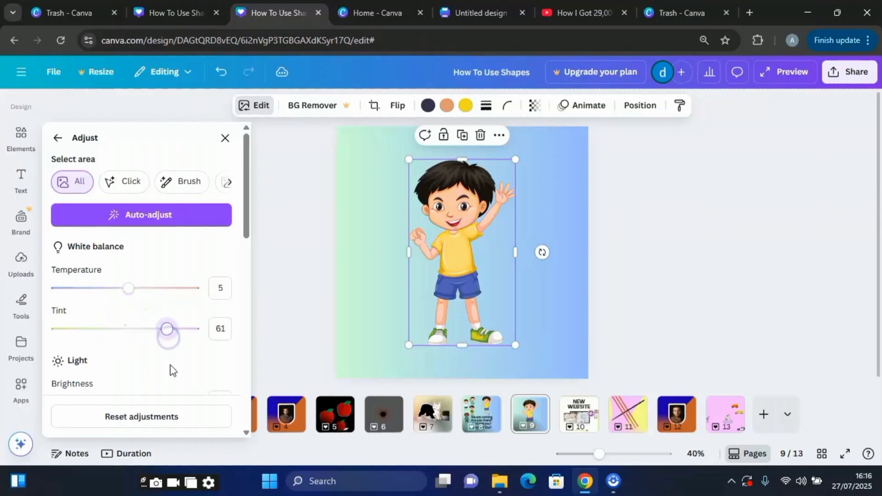
Step: Adjust the boy's light settings to brightness 49, contrast -34, highlights 41 and shadows -56
{"action": "scroll", "coordinate": [170, 364], "scroll_direction": "down", "scroll_amount": 1}
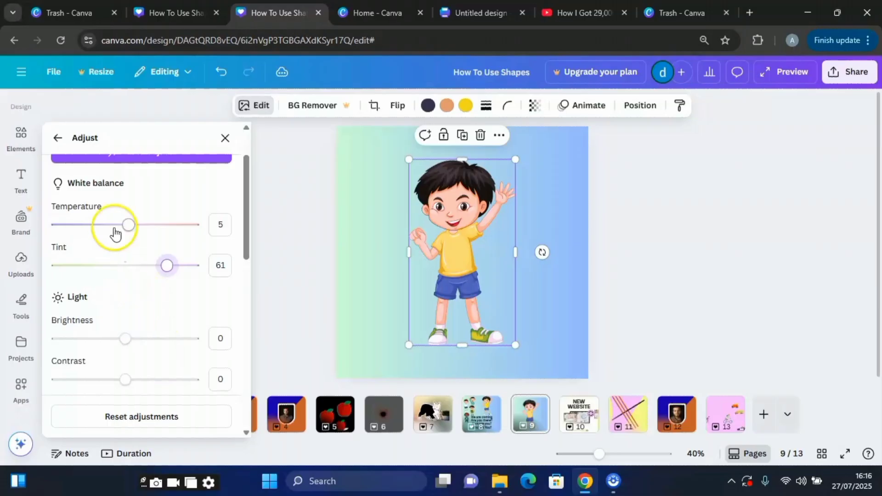
{"action": "scroll", "coordinate": [101, 206], "scroll_direction": "up", "scroll_amount": 1}
{"action": "scroll", "coordinate": [110, 289], "scroll_direction": "down", "scroll_amount": 1}
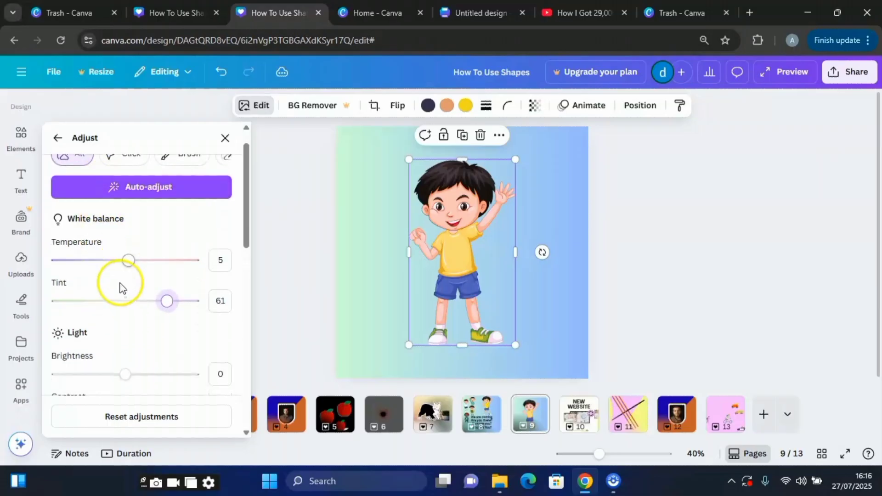
{"action": "scroll", "coordinate": [122, 289], "scroll_direction": "down", "scroll_amount": 3}
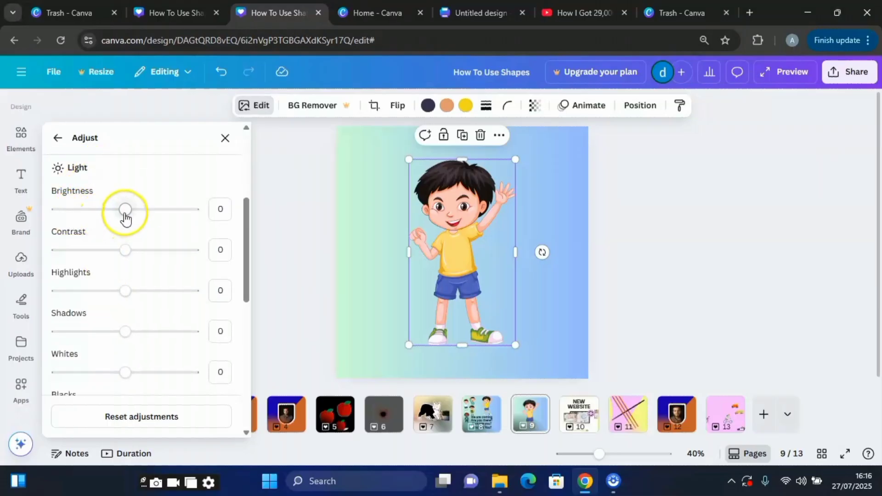
{"action": "left_click_drag", "start_coordinate": [124, 214], "coordinate": [161, 222]}
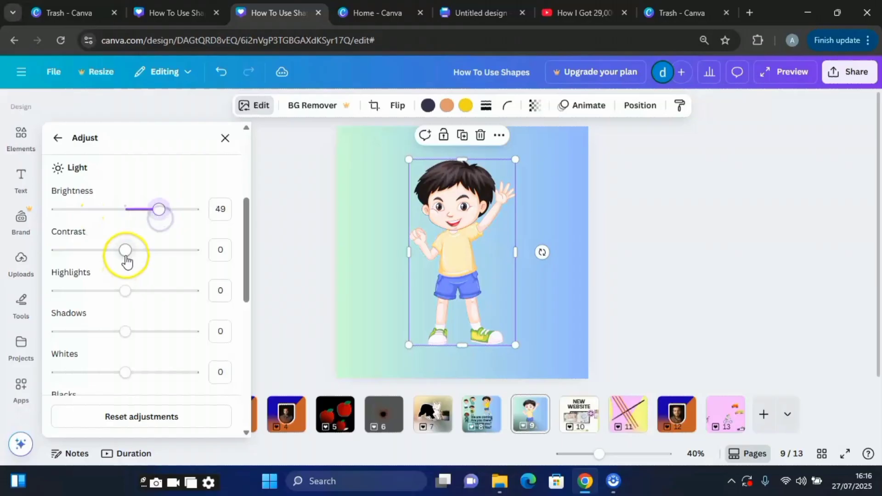
{"action": "left_click_drag", "start_coordinate": [127, 263], "coordinate": [106, 253]}
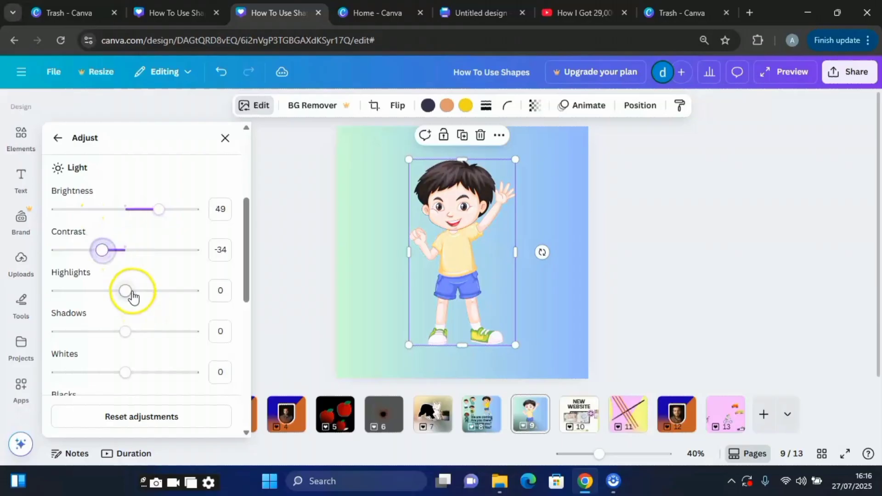
{"action": "left_click_drag", "start_coordinate": [131, 292], "coordinate": [154, 298]}
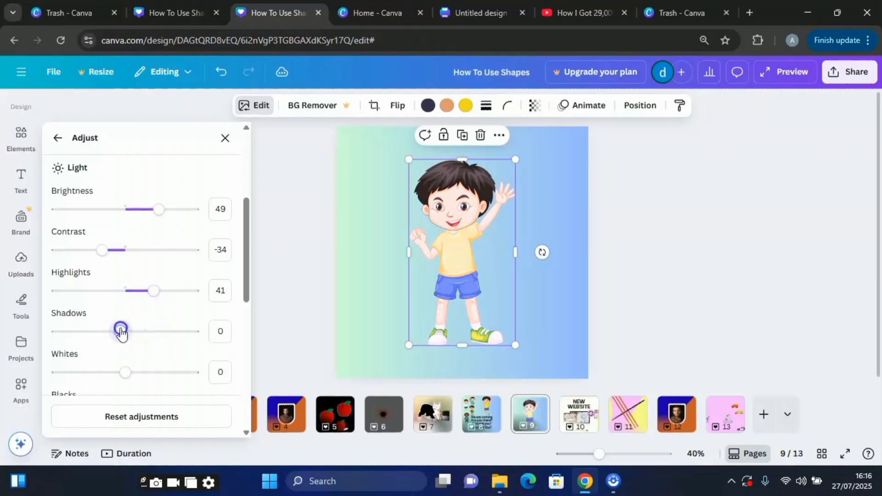
{"action": "left_click_drag", "start_coordinate": [121, 331], "coordinate": [87, 331]}
Step: Set the boy illustration's vibrance to 61 and its overall saturation to 72
{"action": "scroll", "coordinate": [159, 344], "scroll_direction": "down", "scroll_amount": 3}
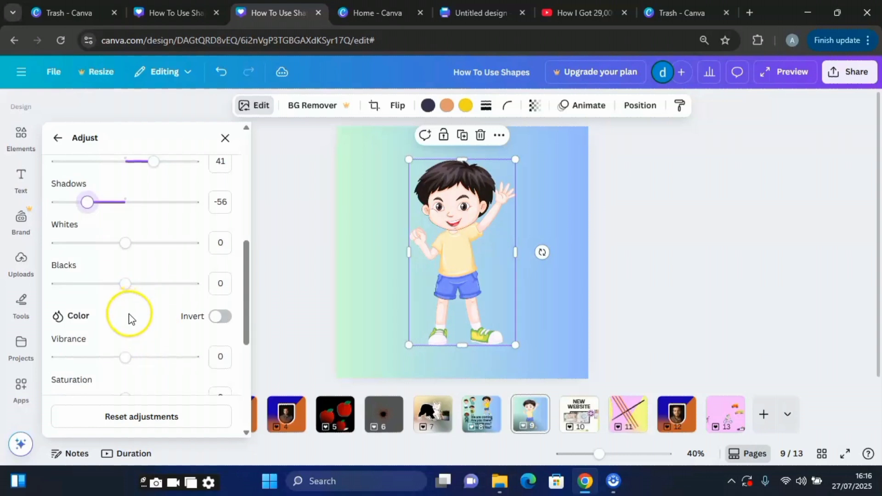
{"action": "scroll", "coordinate": [128, 314], "scroll_direction": "down", "scroll_amount": 2}
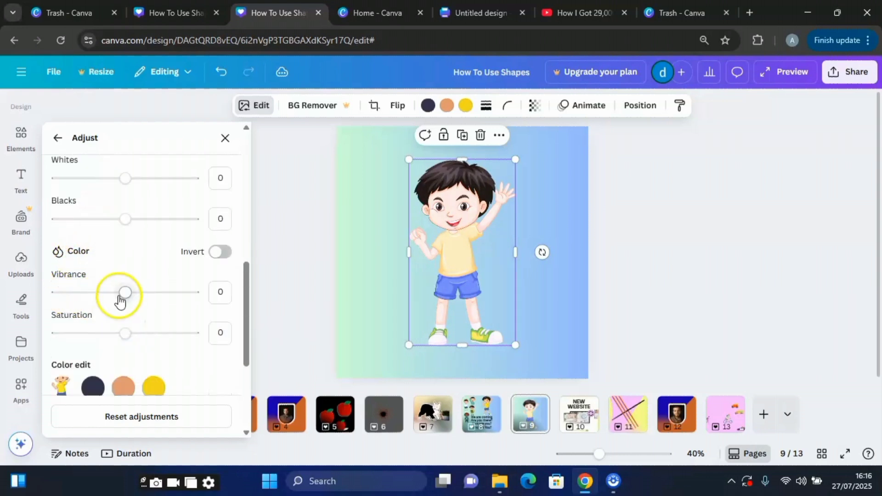
{"action": "left_click_drag", "start_coordinate": [125, 294], "coordinate": [169, 305]}
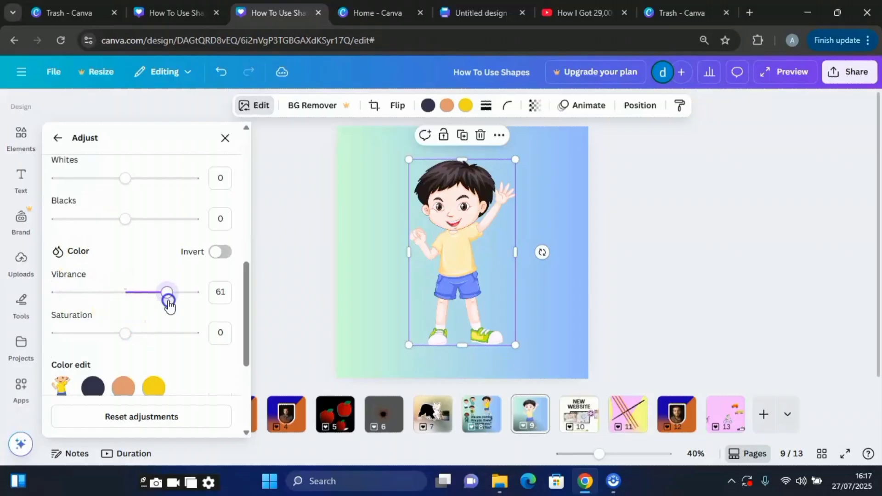
{"action": "left_click_drag", "start_coordinate": [124, 331], "coordinate": [175, 340]}
Step: Edit the boy's dark navy color, setting its hue to 62, saturation to -36 and brightness to 66
{"action": "scroll", "coordinate": [180, 337], "scroll_direction": "down", "scroll_amount": 3}
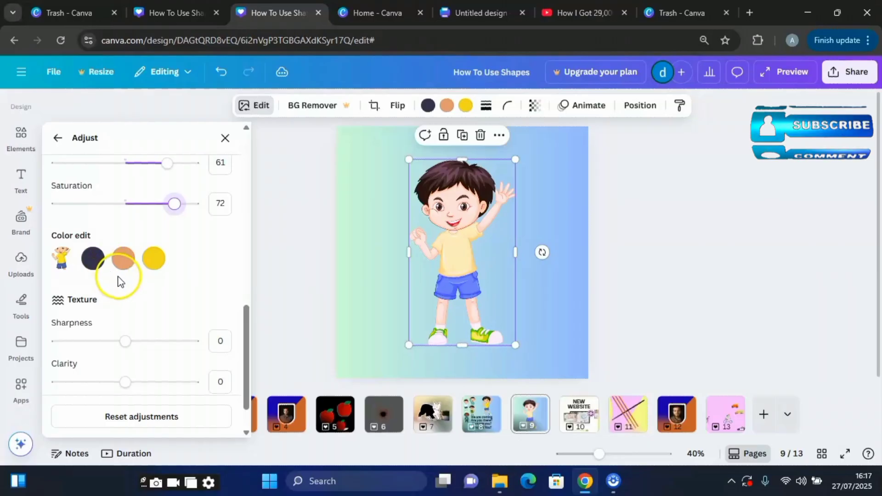
{"action": "scroll", "coordinate": [119, 281], "scroll_direction": "down", "scroll_amount": 1}
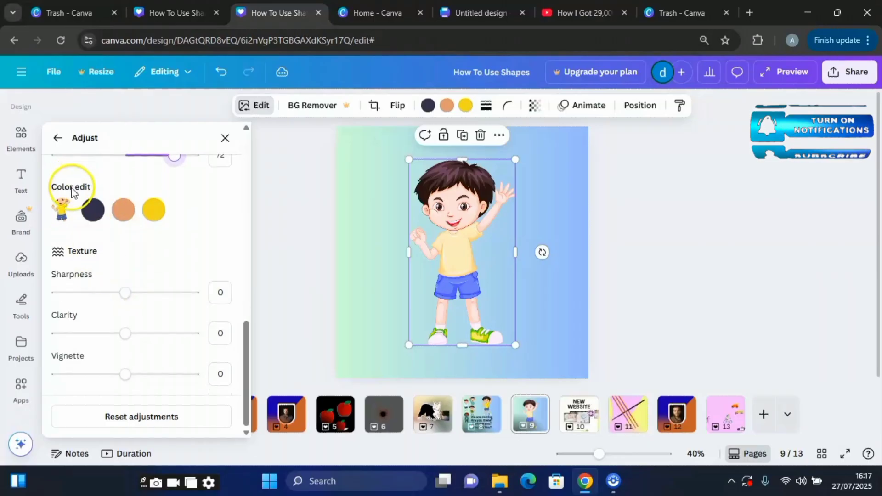
{"action": "left_click", "coordinate": [94, 214]}
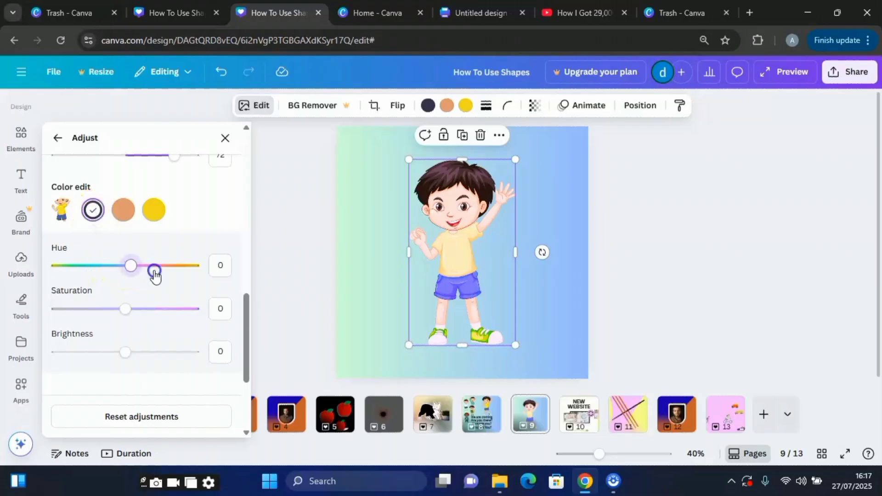
{"action": "left_click_drag", "start_coordinate": [155, 275], "coordinate": [170, 278]}
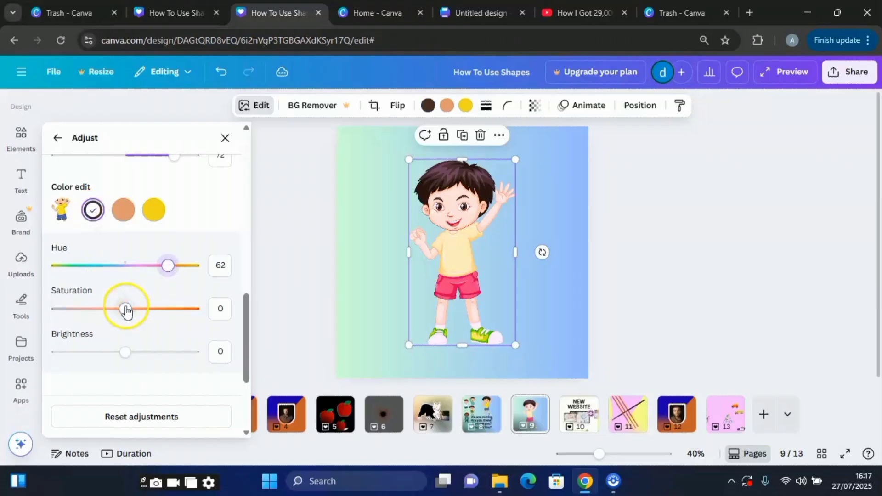
{"action": "left_click_drag", "start_coordinate": [123, 309], "coordinate": [101, 308]}
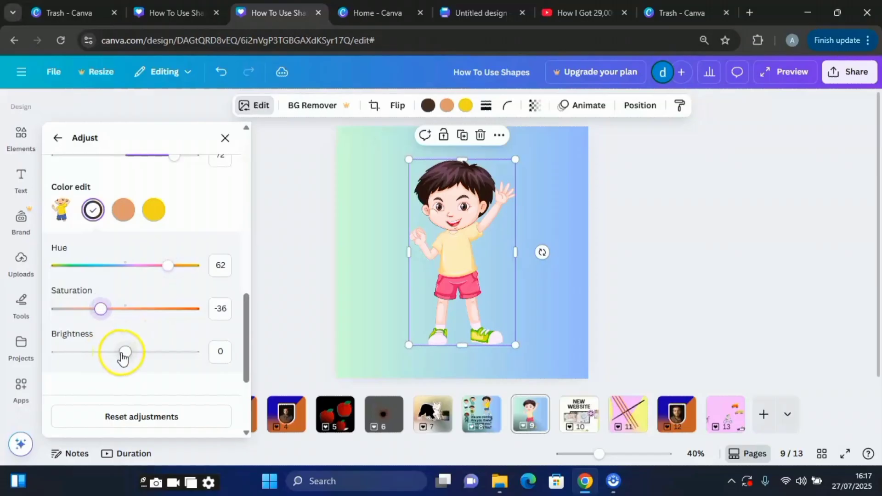
{"action": "left_click_drag", "start_coordinate": [122, 355], "coordinate": [173, 364]}
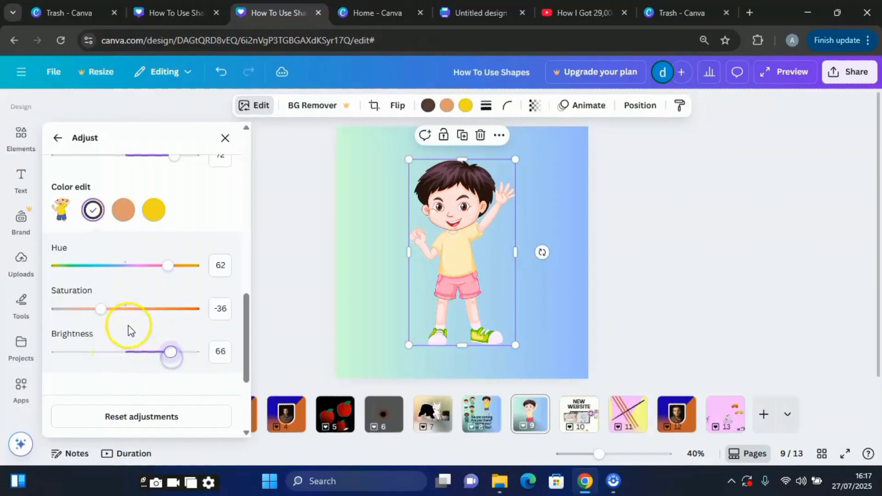
Step: Set the boy illustration's texture values to sharpness -60, clarity 70 and vignette -20
{"action": "scroll", "coordinate": [127, 330], "scroll_direction": "down", "scroll_amount": 3}
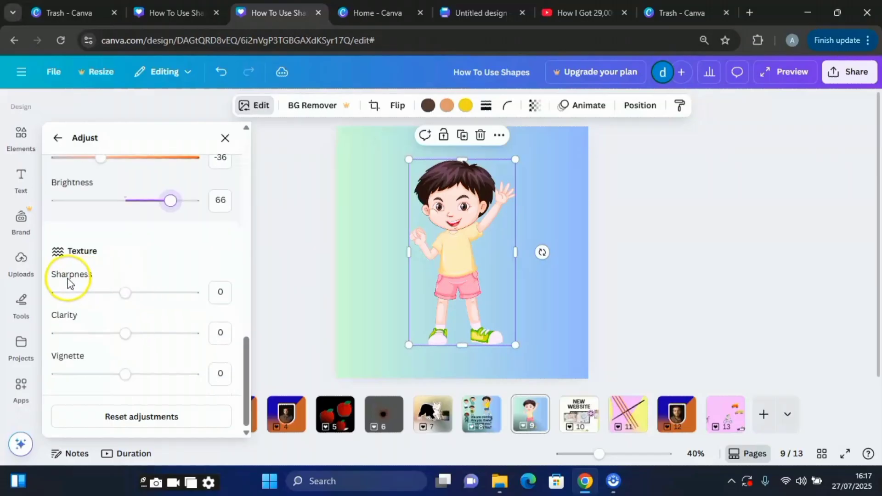
{"action": "left_click_drag", "start_coordinate": [122, 292], "coordinate": [90, 297]}
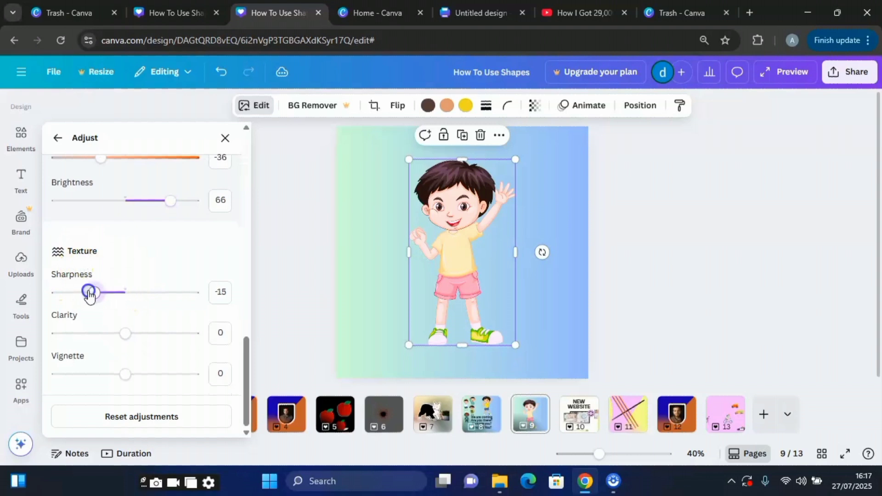
{"action": "left_click_drag", "start_coordinate": [124, 335], "coordinate": [174, 346]}
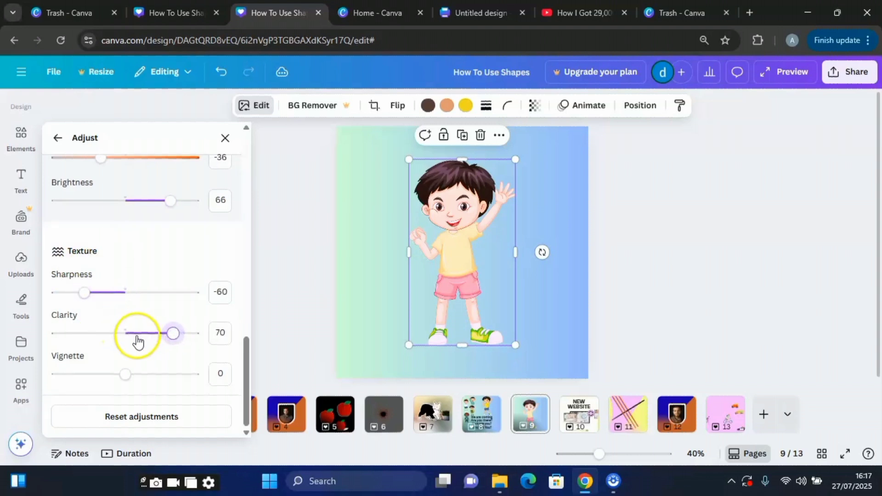
{"action": "mouse_move", "coordinate": [122, 374]}
{"action": "left_mouse_down"}
{"action": "mouse_move", "coordinate": [65, 374]}
{"action": "mouse_move", "coordinate": [173, 386]}
{"action": "mouse_move", "coordinate": [111, 375]}
{"action": "left_mouse_up"}
Step: Reset all adjustments made to the boy illustration
{"action": "left_click", "coordinate": [145, 416]}
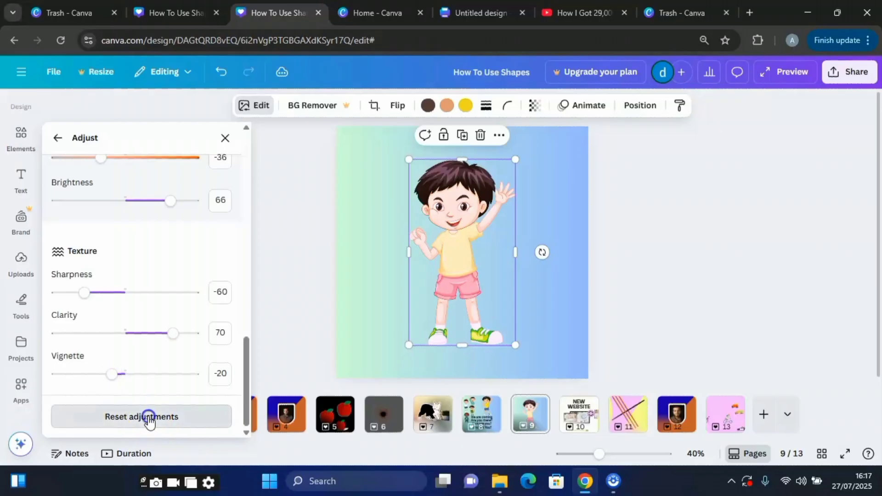
{"action": "scroll", "coordinate": [175, 303], "scroll_direction": "up", "scroll_amount": 10}
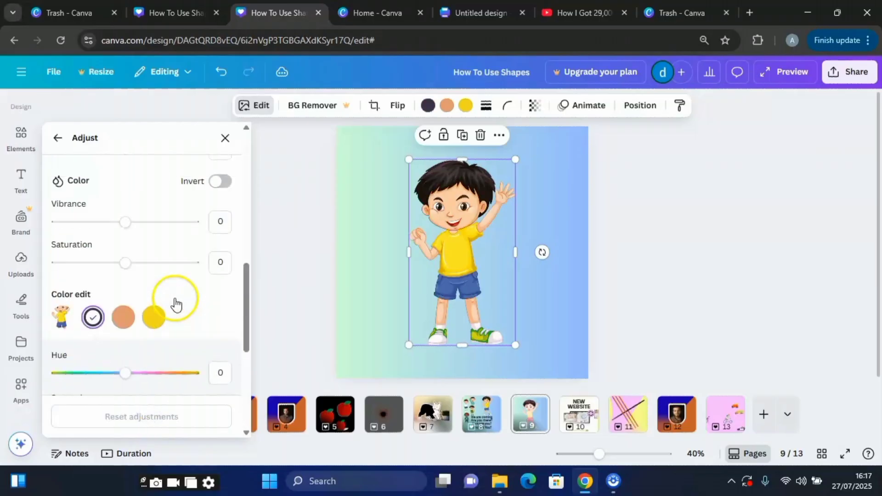
{"action": "scroll", "coordinate": [175, 303], "scroll_direction": "up", "scroll_amount": 5}
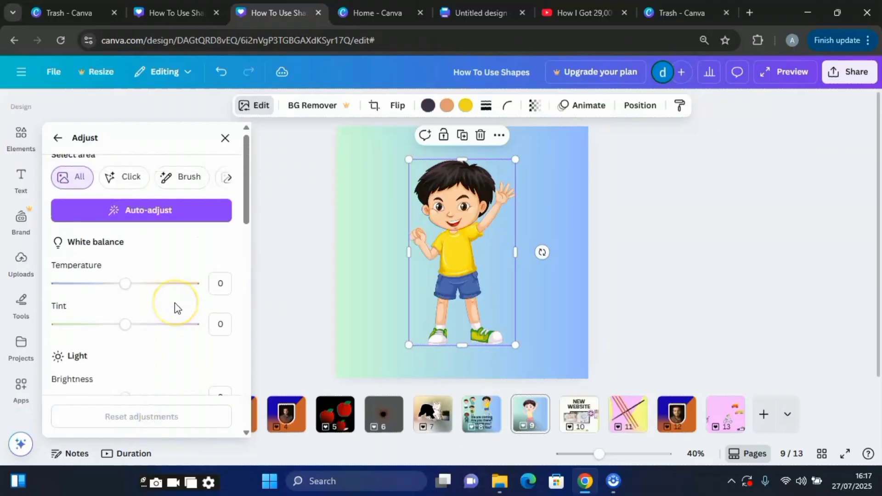
Step: Auto-adjust the boy illustration's colors and lower the adjustment's intensity to -24
{"action": "left_click", "coordinate": [145, 220]}
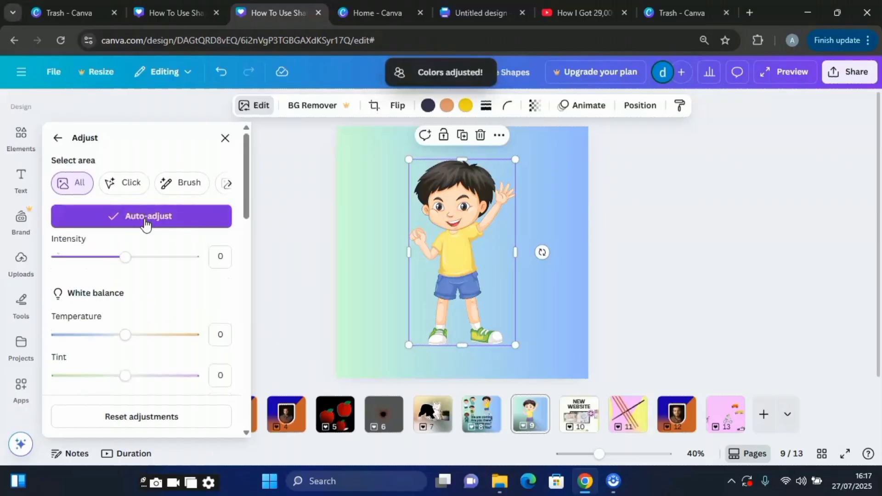
{"action": "left_click", "coordinate": [127, 265]}
{"action": "left_click_drag", "start_coordinate": [136, 266], "coordinate": [114, 258]}
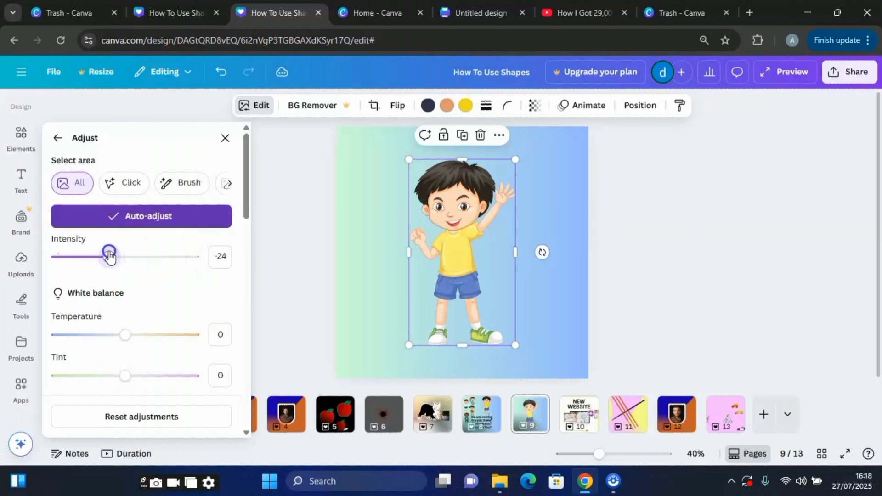
Step: Switch the boy illustration's auto-adjustment on and off to compare the colors
{"action": "left_click", "coordinate": [159, 221]}
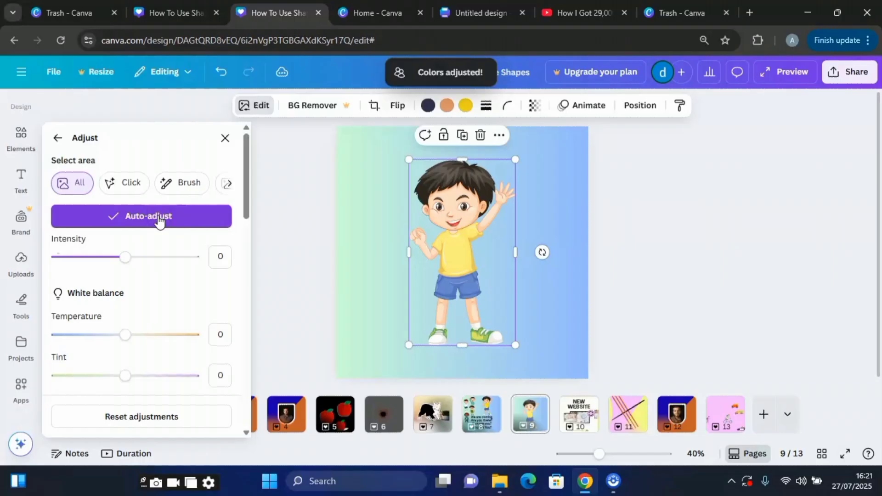
{"action": "left_click", "coordinate": [159, 220]}
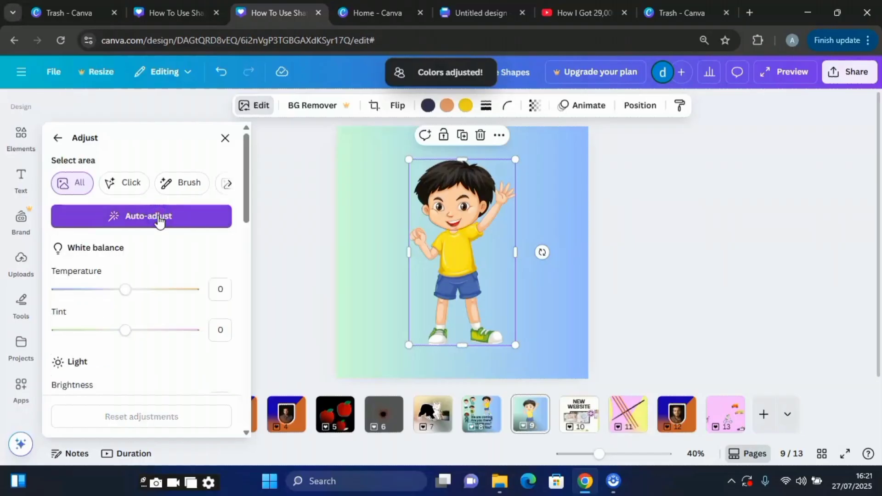
{"action": "left_click", "coordinate": [159, 220]}
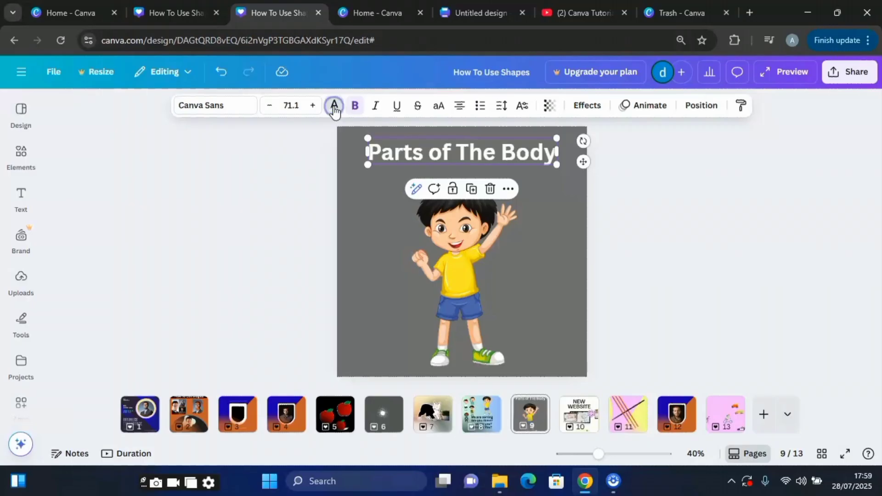
Step: Recolor the "Parts of The Body" title with the yellow sampled from the boy's shirt
{"action": "left_click", "coordinate": [334, 106]}
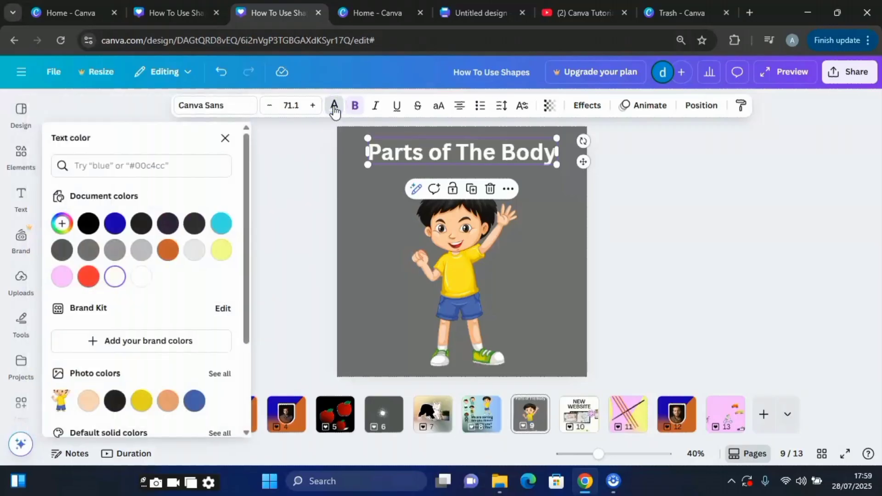
{"action": "left_click", "coordinate": [62, 224]}
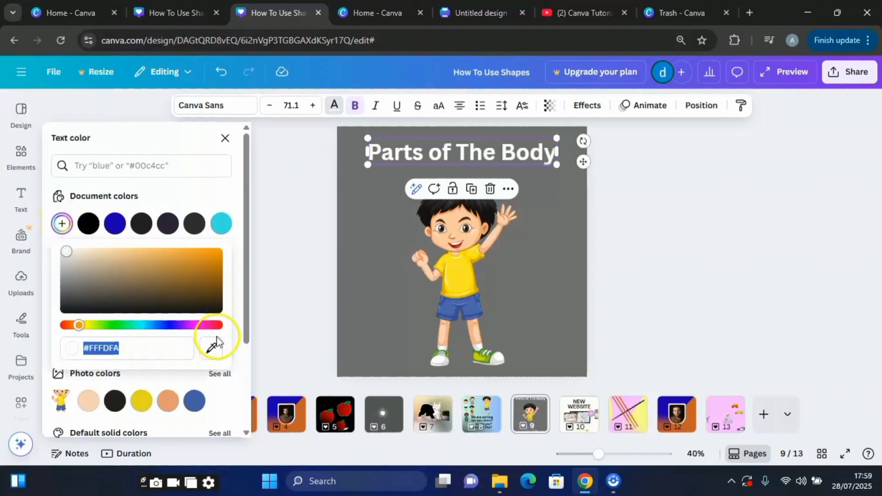
{"action": "left_click", "coordinate": [211, 351]}
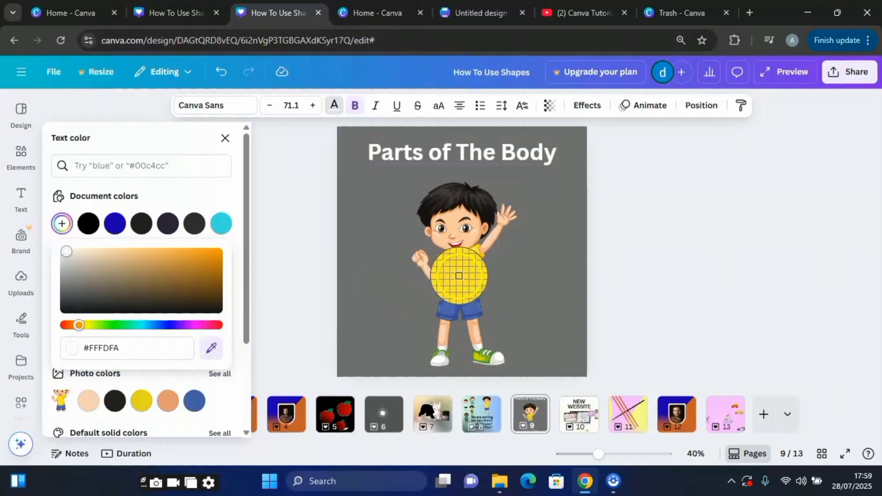
{"action": "left_click", "coordinate": [461, 274]}
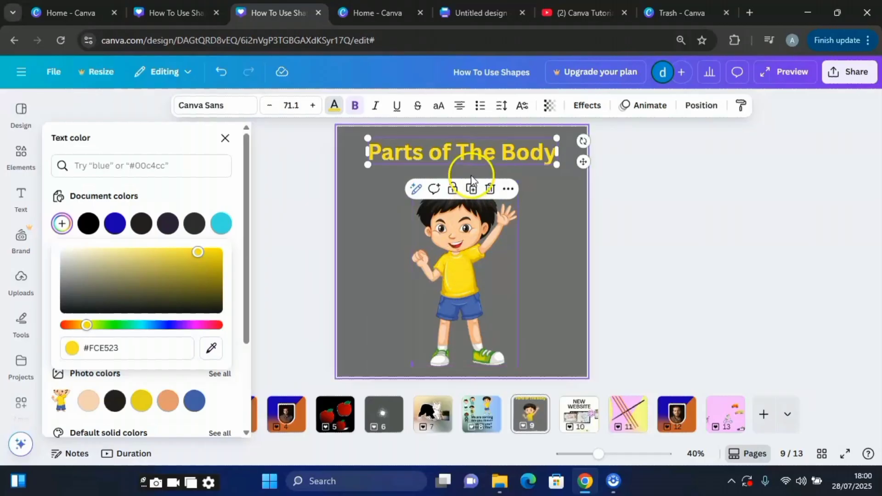
{"action": "left_click", "coordinate": [459, 283]}
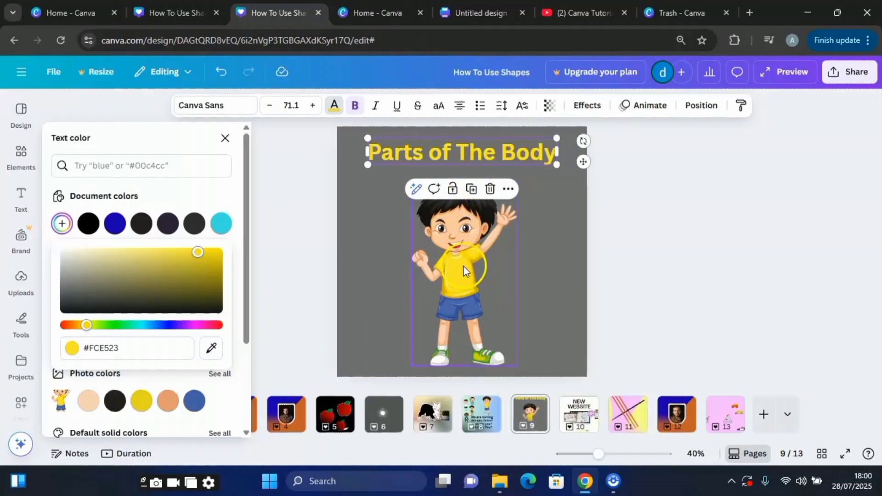
Step: Recolor the title with the blue sampled from the boy's shorts and again with the skin tone sampled from his face
{"action": "left_click", "coordinate": [211, 350]}
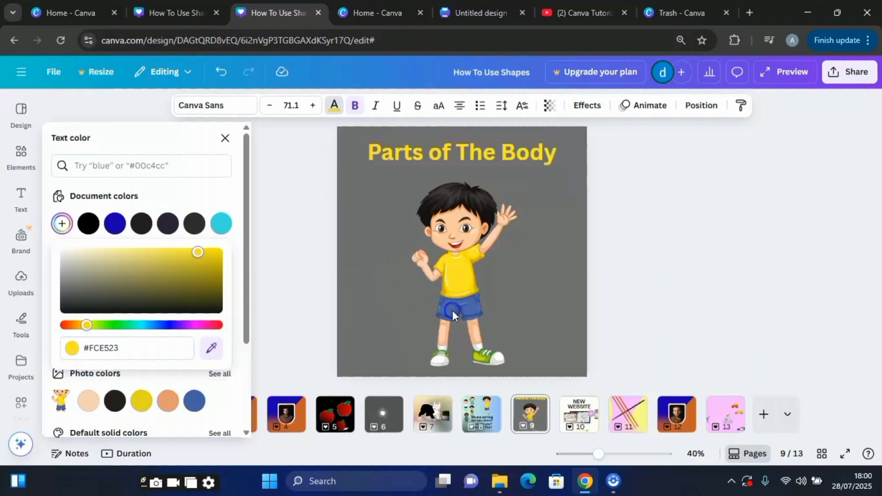
{"action": "left_click", "coordinate": [452, 311]}
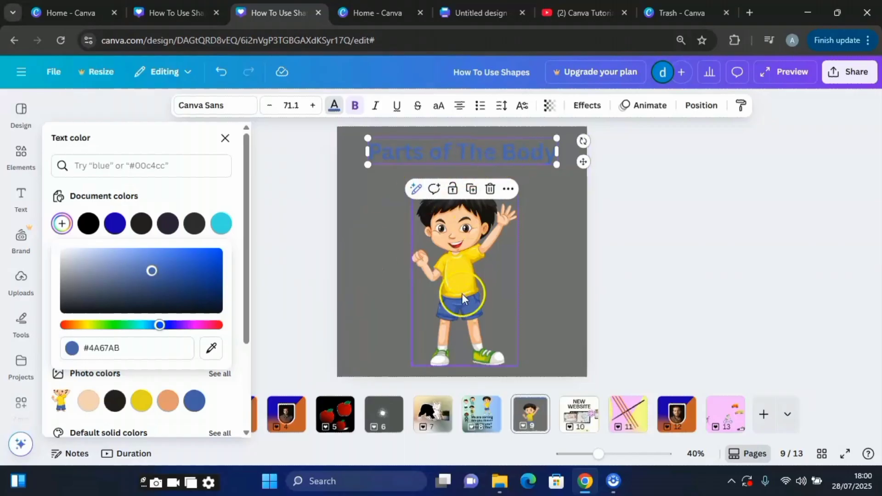
{"action": "left_click", "coordinate": [211, 350]}
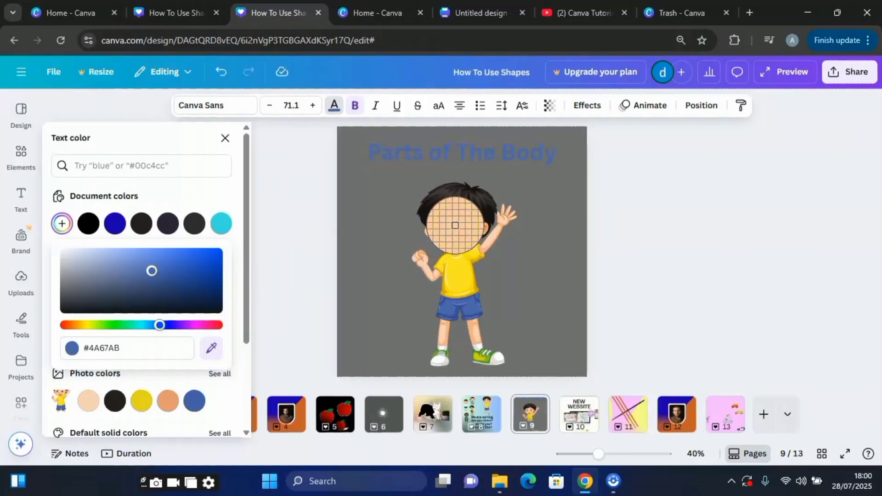
{"action": "left_click", "coordinate": [456, 225]}
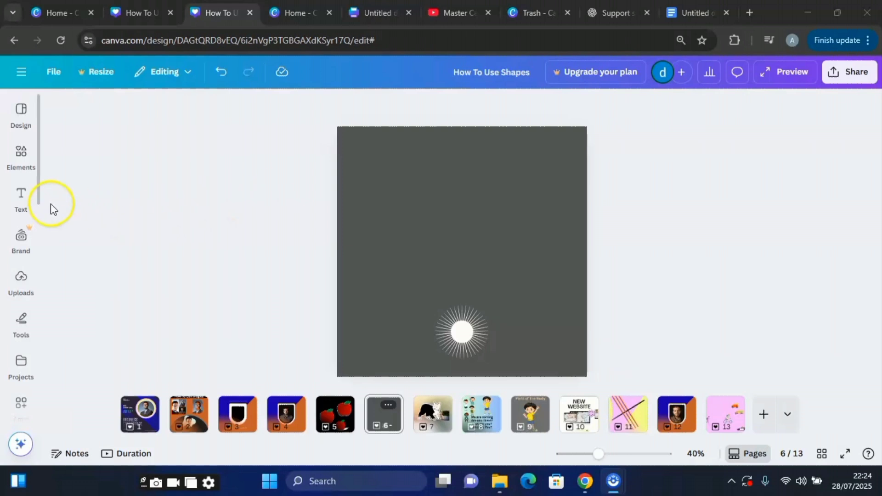
Step: Add a default paragraph text box to page 6 and move it near the page's upper edge
{"action": "left_click", "coordinate": [19, 200]}
{"action": "left_click", "coordinate": [20, 202]}
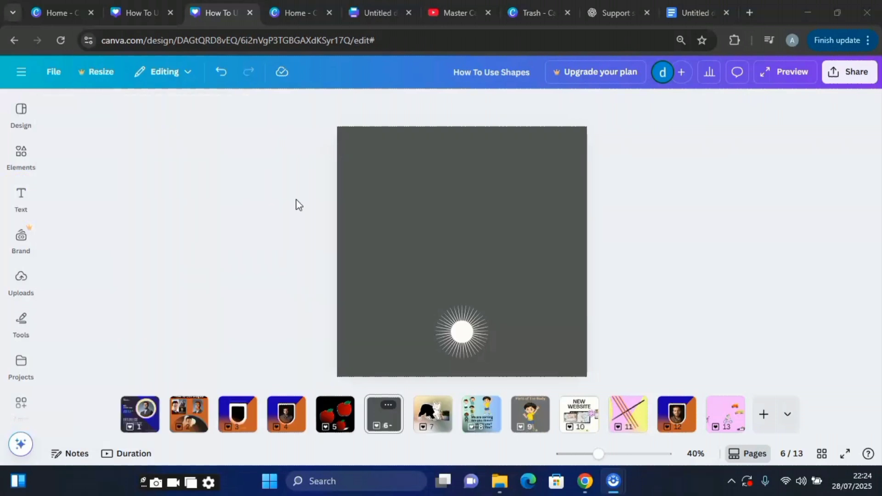
{"action": "left_click", "coordinate": [20, 151]}
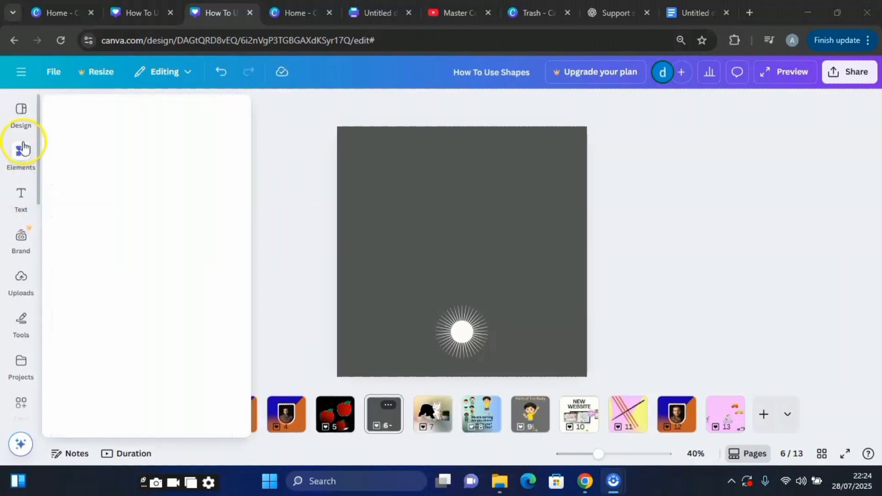
{"action": "left_click", "coordinate": [22, 203]}
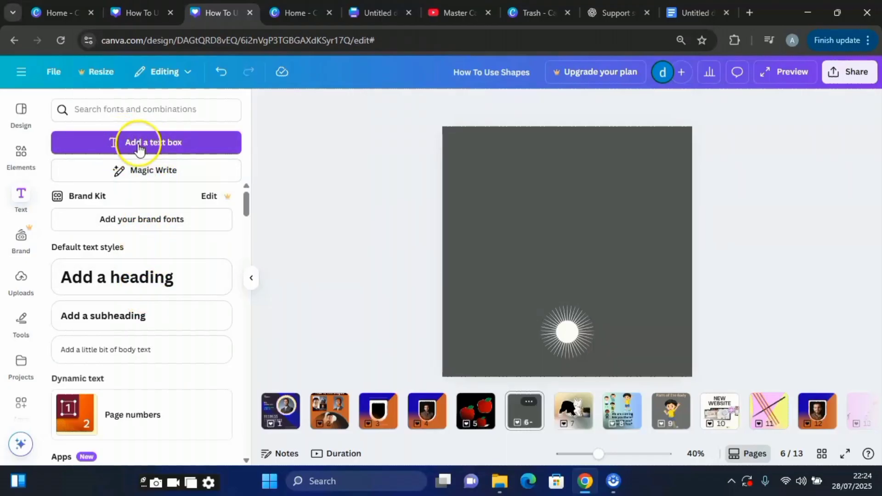
{"action": "left_click", "coordinate": [175, 145]}
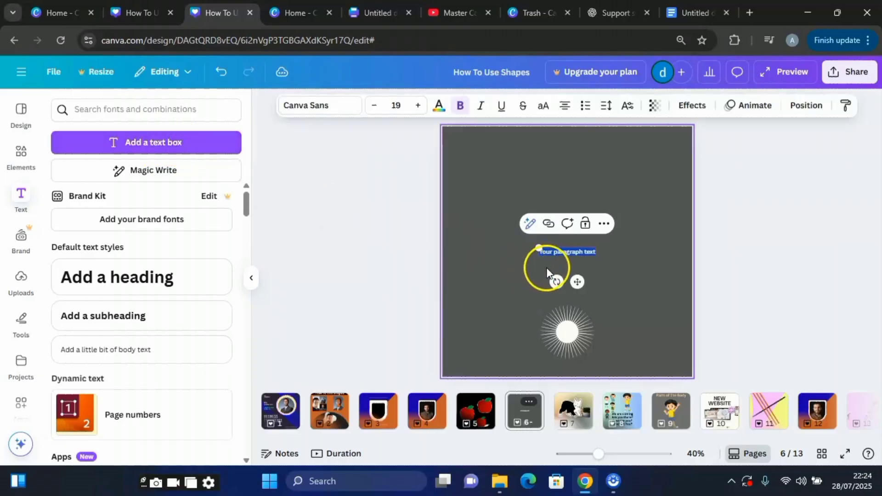
{"action": "left_click_drag", "start_coordinate": [577, 282], "coordinate": [560, 195]}
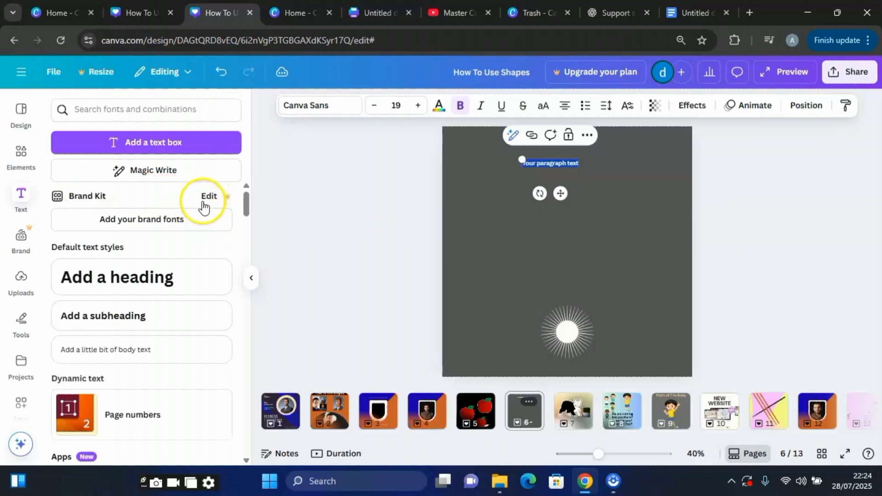
Step: Add a default heading, a subheading and a line of body text to the page
{"action": "left_click", "coordinate": [118, 280]}
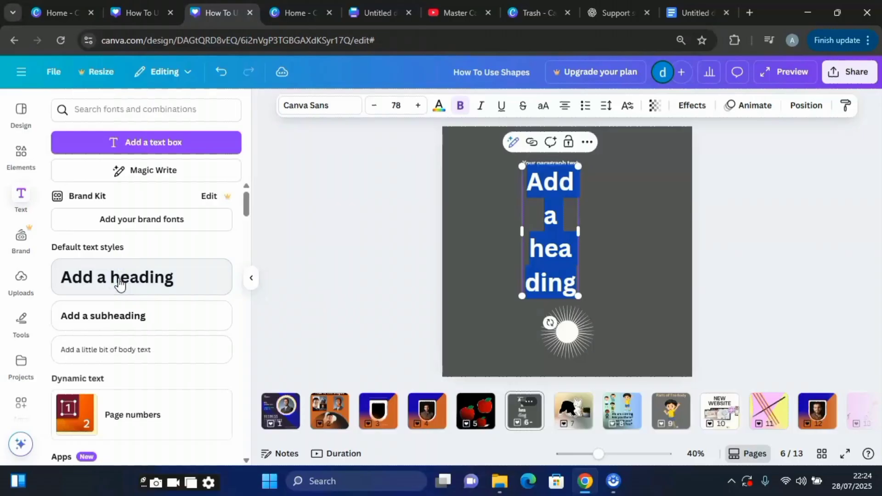
{"action": "left_click", "coordinate": [139, 316]}
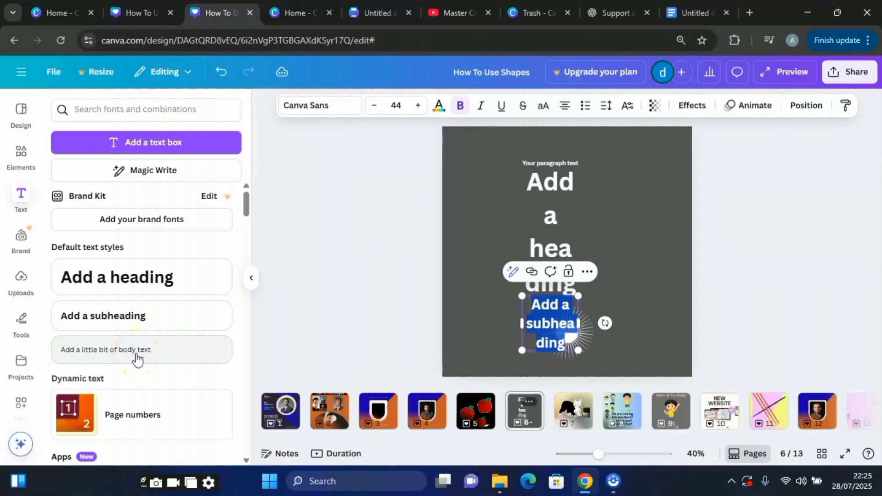
{"action": "left_click", "coordinate": [137, 360]}
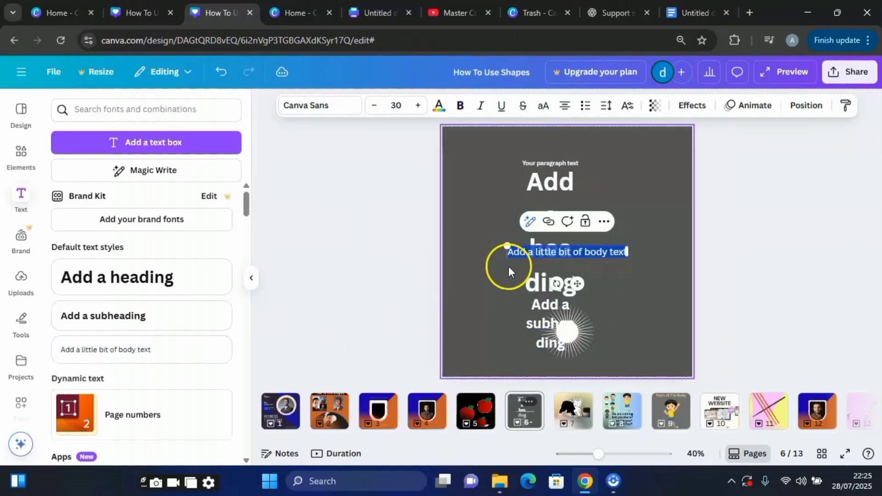
Step: Replace the body text with "ththtjrjrurrr" and move it to the right of the heading
{"action": "type", "text": "purutuirurri"}
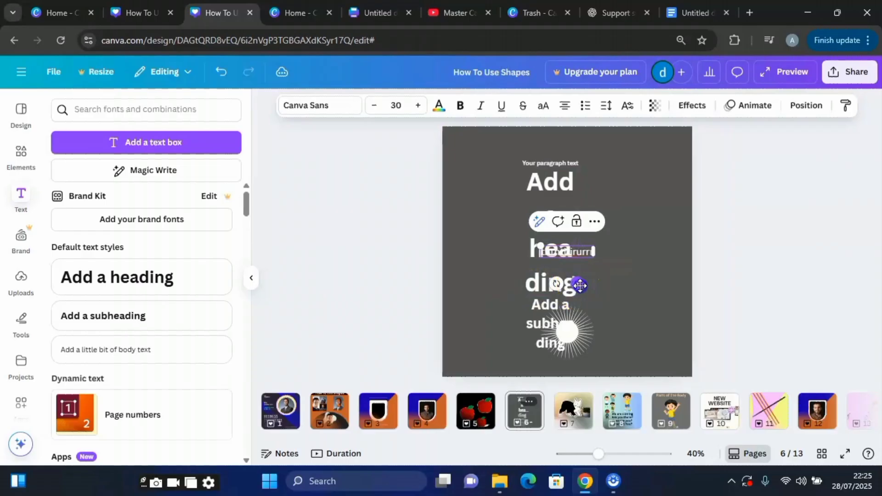
{"action": "left_click_drag", "start_coordinate": [577, 284], "coordinate": [628, 219]}
Step: Change the heading text to "Heading", widen it to fit one line and place it below the body text
{"action": "left_click", "coordinate": [540, 228]}
{"action": "double_click", "coordinate": [543, 223]}
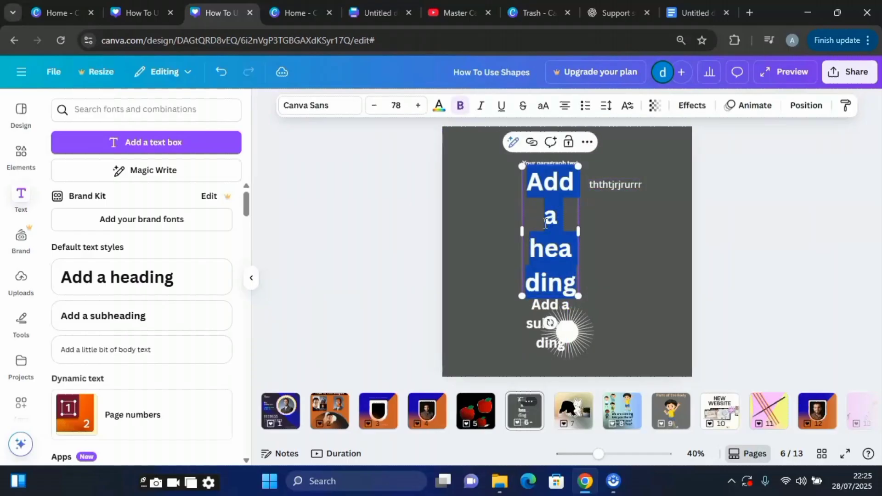
{"action": "type", "text": "Heading"}
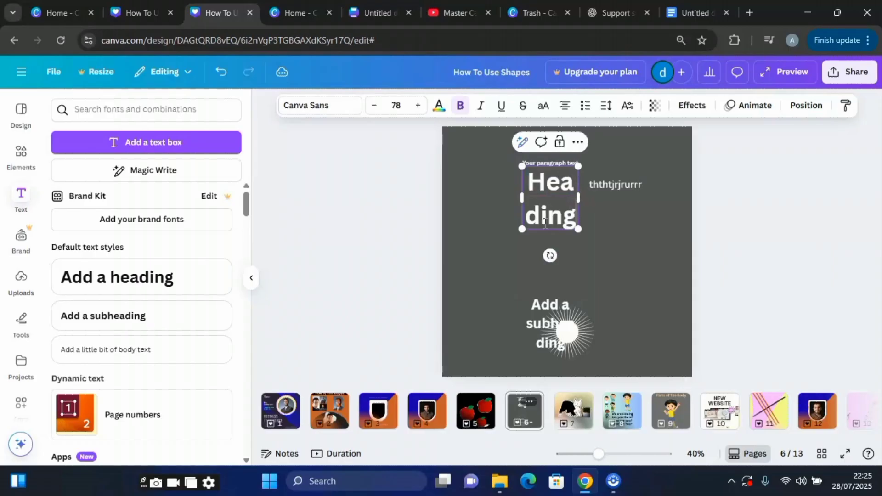
{"action": "left_click_drag", "start_coordinate": [578, 197], "coordinate": [630, 264]}
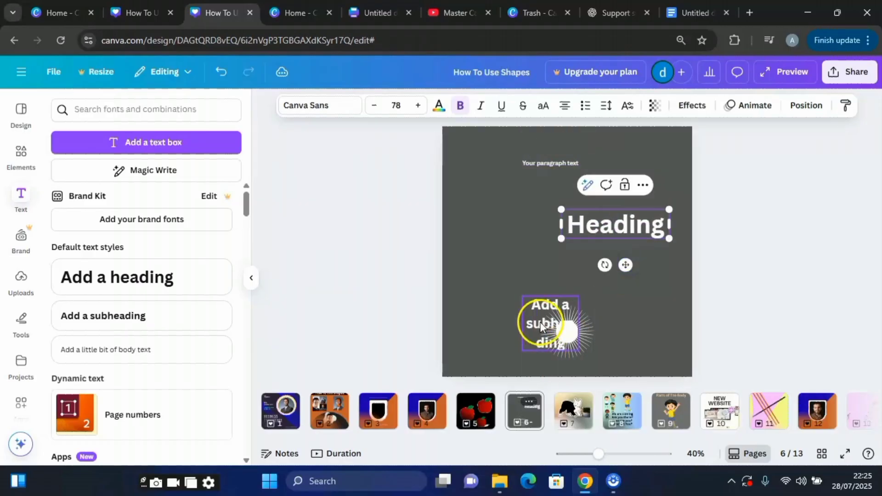
Step: Change the subheading text to "Bold" and place it just below and to the left of "Heading"
{"action": "left_click_drag", "start_coordinate": [541, 326], "coordinate": [517, 268]}
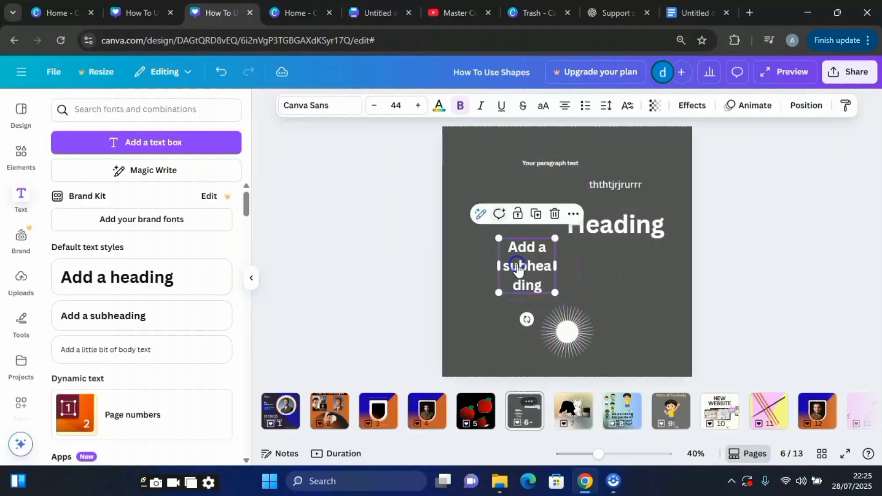
{"action": "double_click", "coordinate": [547, 295]}
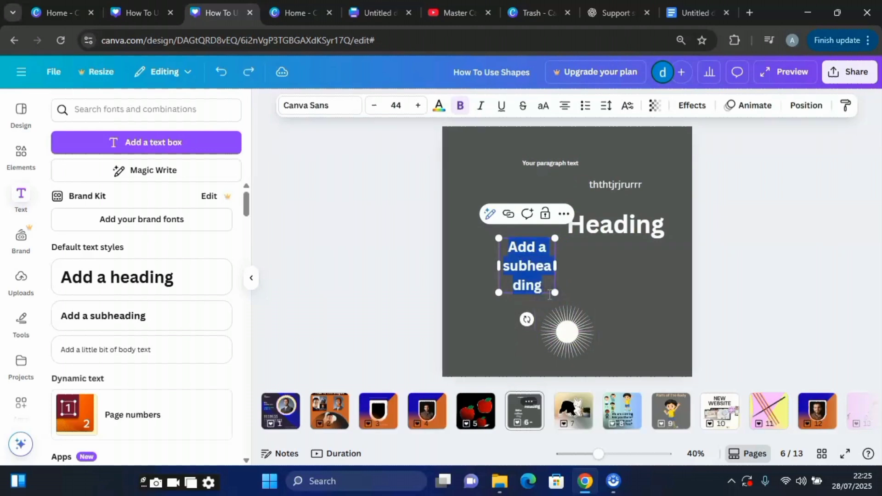
{"action": "type", "text": "Bold"}
{"action": "left_click_drag", "start_coordinate": [548, 294], "coordinate": [543, 291]}
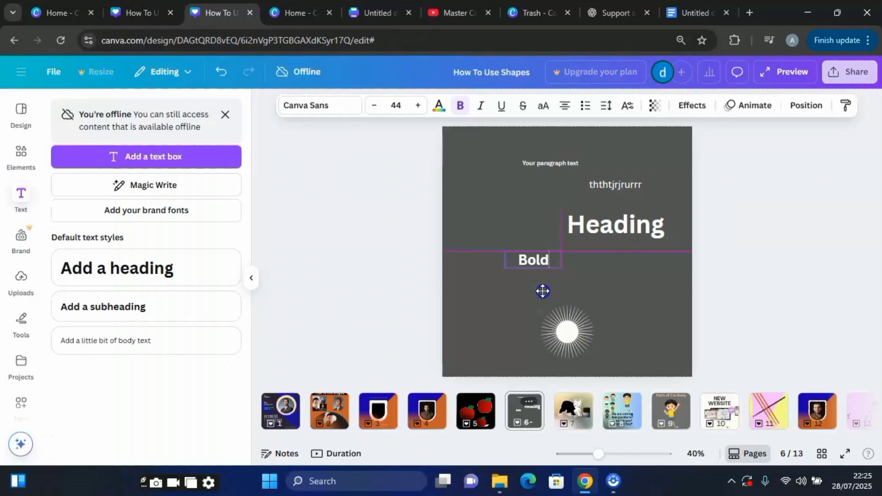
{"action": "left_click_drag", "start_coordinate": [543, 290], "coordinate": [557, 289]}
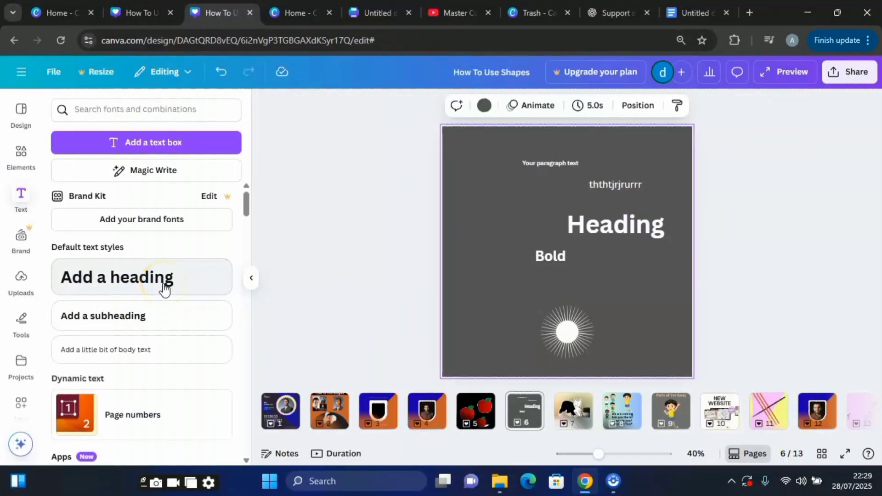
Step: Browse the ready-made font combinations, add the "Spring Collection" one and move it to the page's upper-left area
{"action": "scroll", "coordinate": [164, 289], "scroll_direction": "down", "scroll_amount": 6}
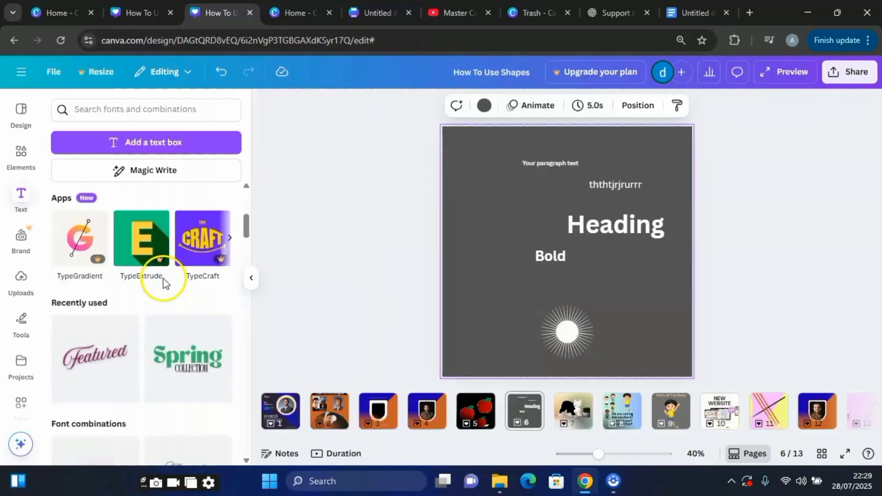
{"action": "scroll", "coordinate": [165, 289], "scroll_direction": "down", "scroll_amount": 3}
{"action": "scroll", "coordinate": [164, 290], "scroll_direction": "down", "scroll_amount": 3}
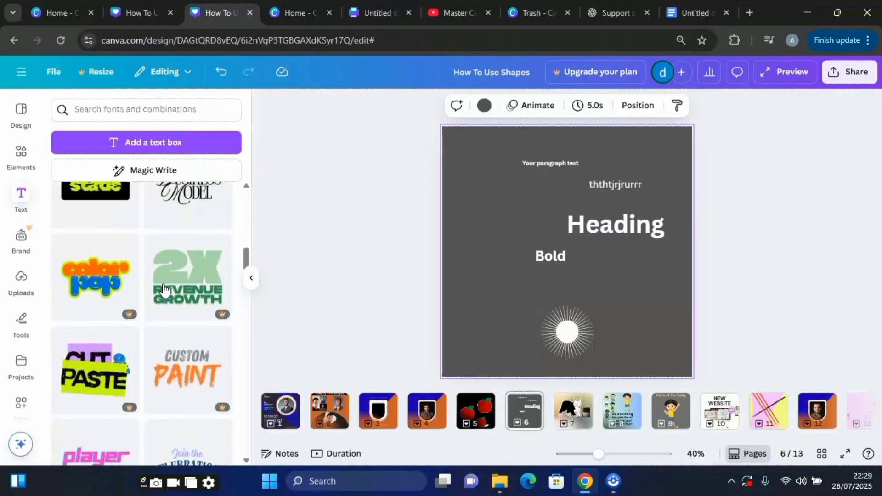
{"action": "scroll", "coordinate": [164, 290], "scroll_direction": "up", "scroll_amount": 4}
{"action": "scroll", "coordinate": [164, 290], "scroll_direction": "down", "scroll_amount": 3}
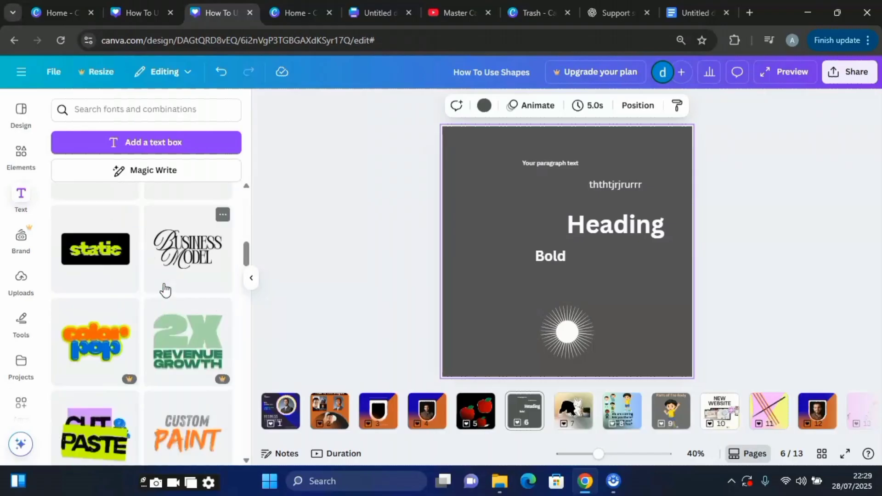
{"action": "scroll", "coordinate": [166, 290], "scroll_direction": "down", "scroll_amount": 5}
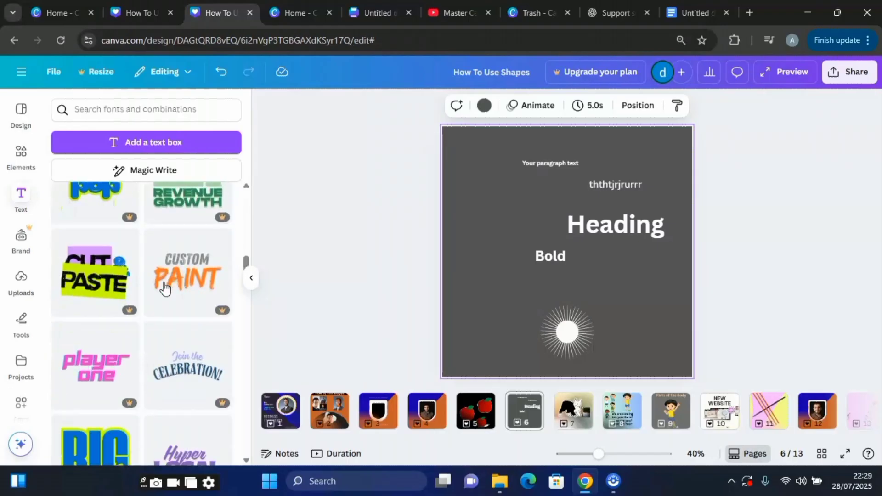
{"action": "scroll", "coordinate": [166, 288], "scroll_direction": "down", "scroll_amount": 3}
{"action": "scroll", "coordinate": [166, 289], "scroll_direction": "up", "scroll_amount": 5}
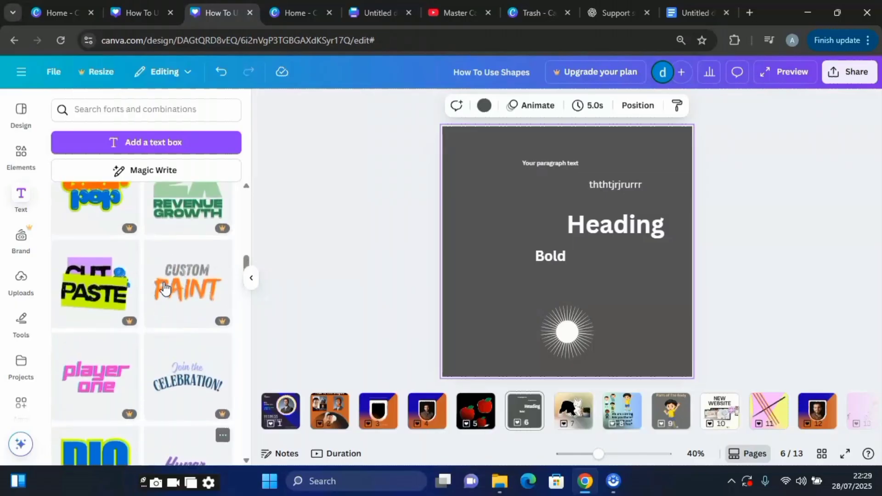
{"action": "scroll", "coordinate": [166, 288], "scroll_direction": "up", "scroll_amount": 6}
{"action": "left_click", "coordinate": [187, 235]}
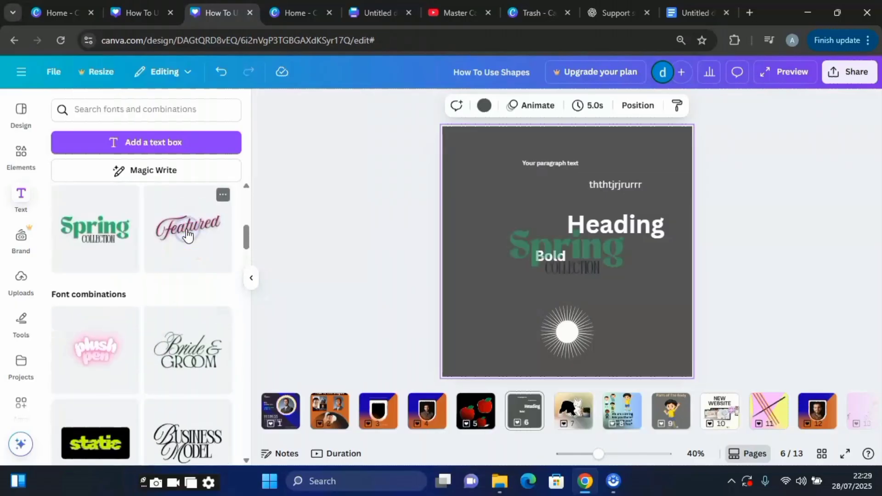
{"action": "left_click_drag", "start_coordinate": [591, 243], "coordinate": [527, 195]}
Step: Ungroup the "Spring Collection" text and move the "COLLECTION" line down, apart from "Spring"
{"action": "left_click", "coordinate": [470, 213]}
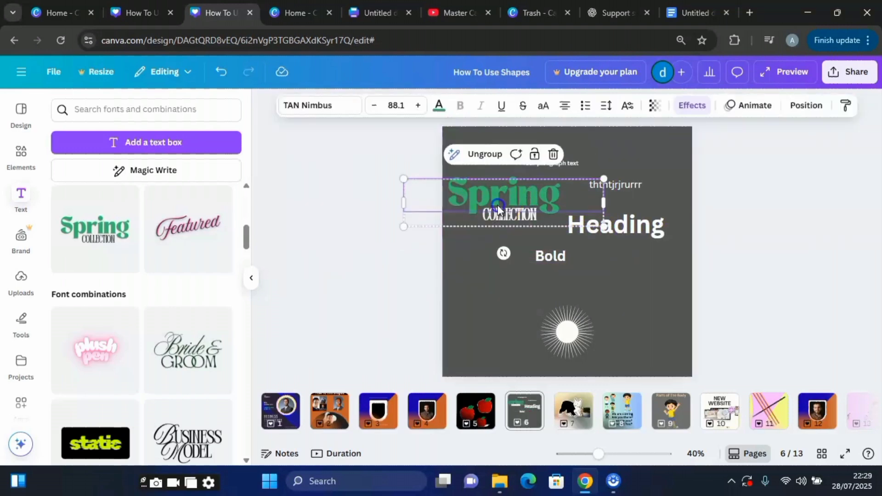
{"action": "left_click", "coordinate": [496, 156]}
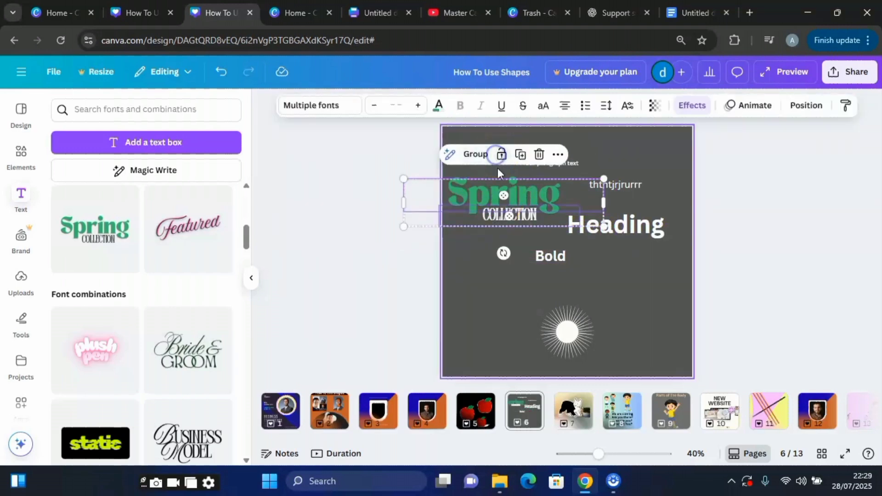
{"action": "left_click", "coordinate": [525, 215]}
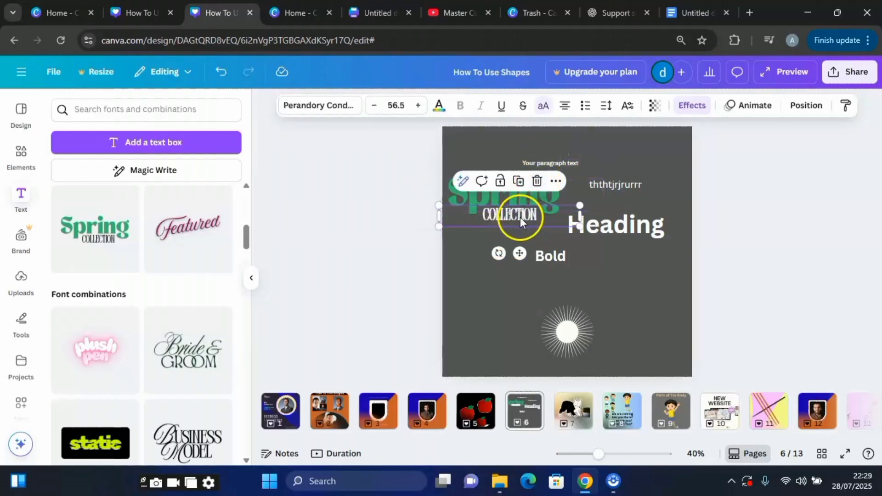
{"action": "left_click_drag", "start_coordinate": [519, 216], "coordinate": [509, 248]}
{"action": "left_click", "coordinate": [500, 195]}
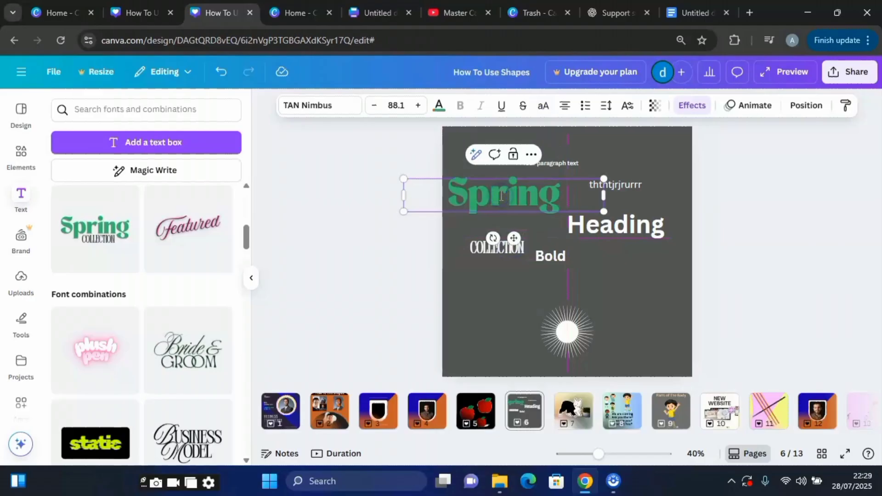
Step: Change the "Spring" text to "Computer", scale it down to size 72 and move it fully inside the page
{"action": "double_click", "coordinate": [551, 200]}
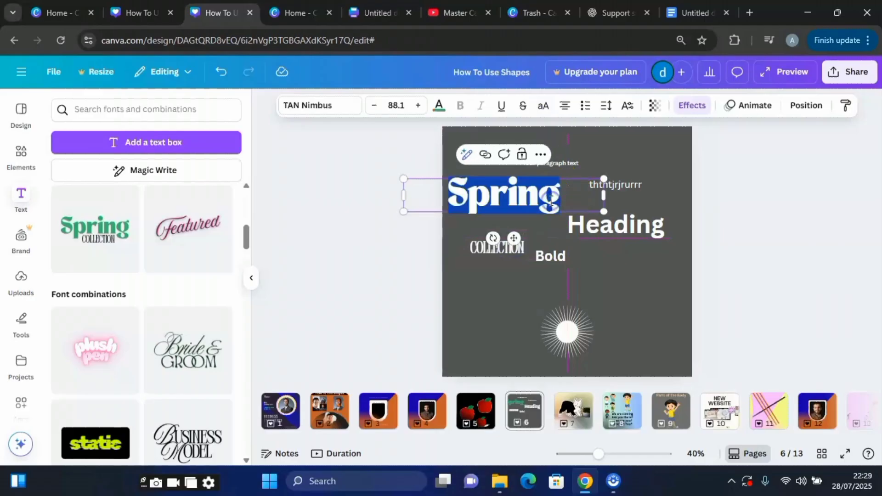
{"action": "type", "text": "Computer"}
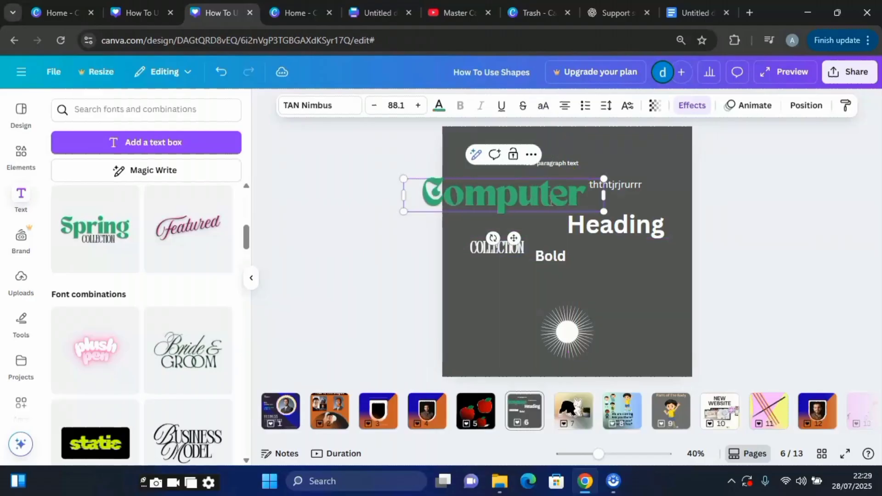
{"action": "left_click", "coordinate": [571, 173]}
{"action": "left_click_drag", "start_coordinate": [604, 211], "coordinate": [567, 202]}
{"action": "left_click", "coordinate": [472, 189]}
{"action": "left_click", "coordinate": [527, 158]}
{"action": "left_click_drag", "start_coordinate": [527, 158], "coordinate": [569, 185]}
{"action": "left_click", "coordinate": [519, 260]}
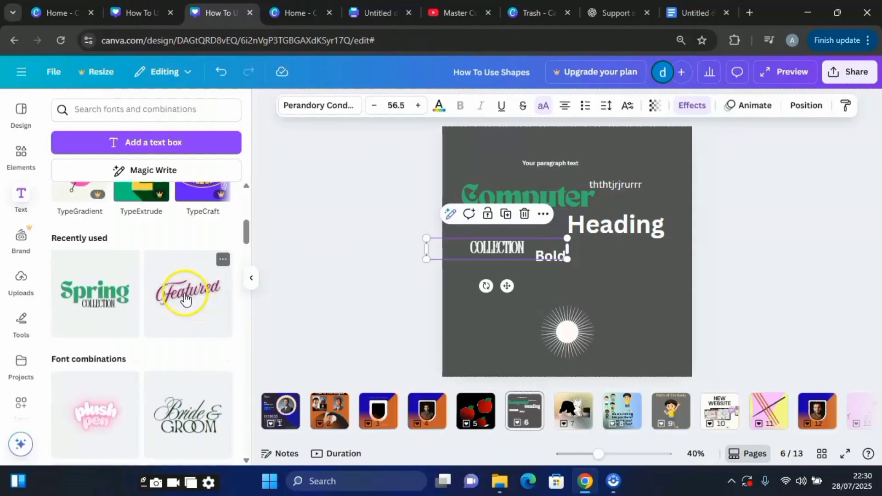
Step: Add the recently used "Featured" font combination below "Heading" and change its text to "Success"
{"action": "left_click_drag", "start_coordinate": [185, 299], "coordinate": [611, 281]}
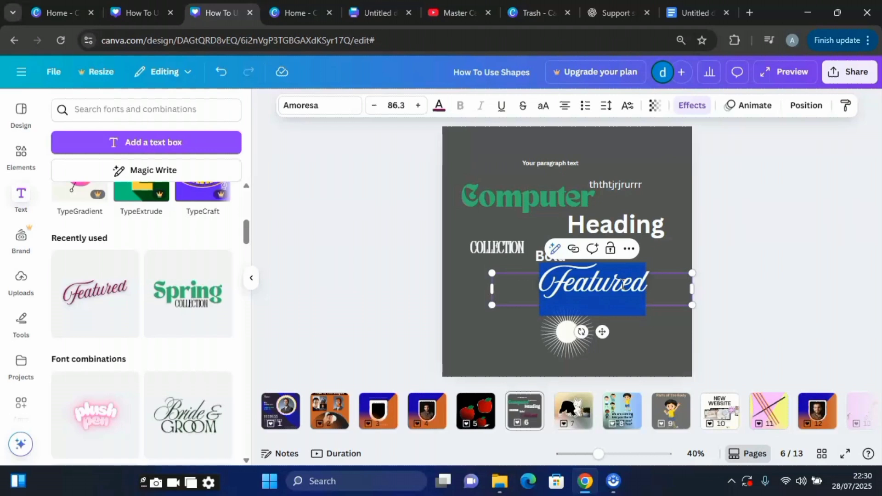
{"action": "type", "text": "S"}
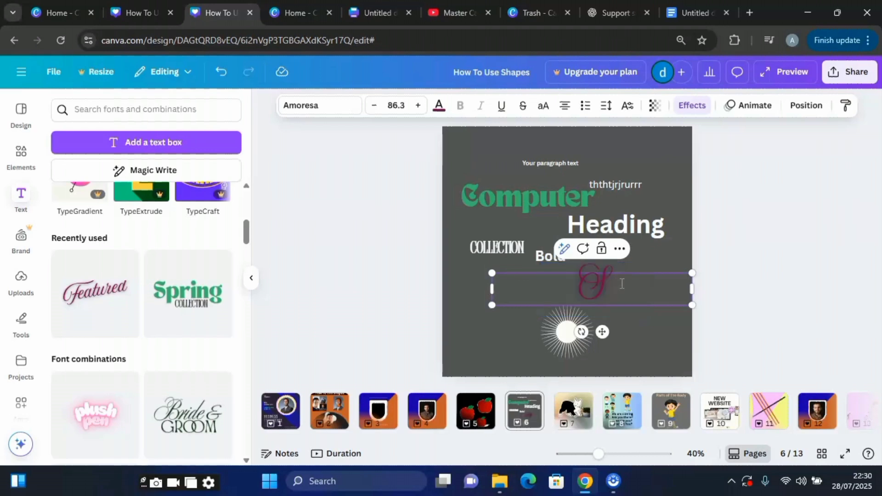
{"action": "type", "text": "uccess"}
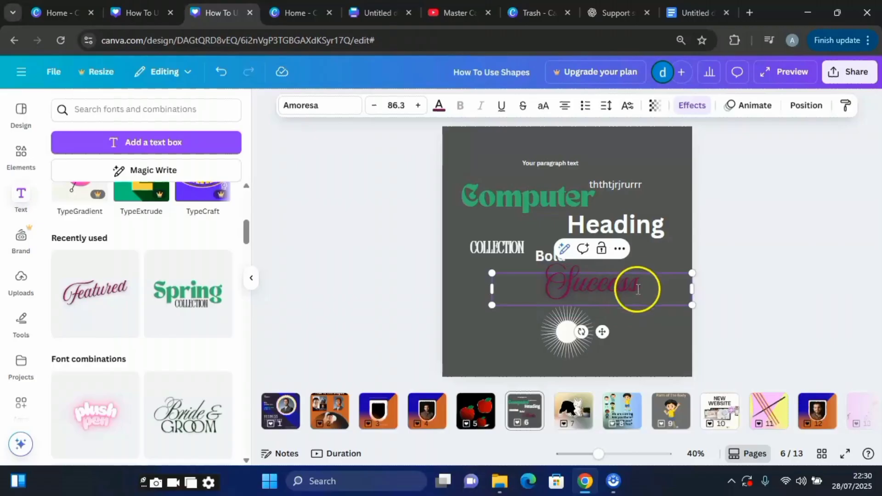
{"action": "left_click", "coordinate": [671, 339]}
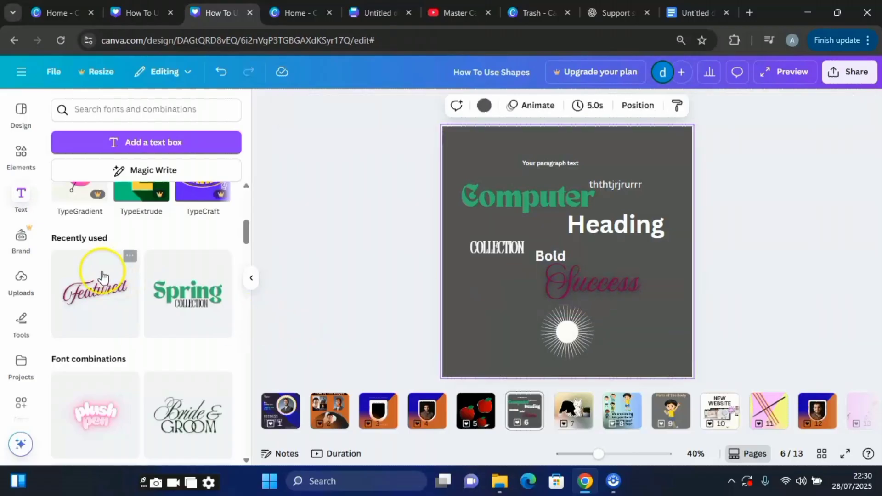
Step: Browse the font combinations, add the "Flash SALE" one and move it to the page's lower-left area
{"action": "scroll", "coordinate": [140, 308], "scroll_direction": "down", "scroll_amount": 3}
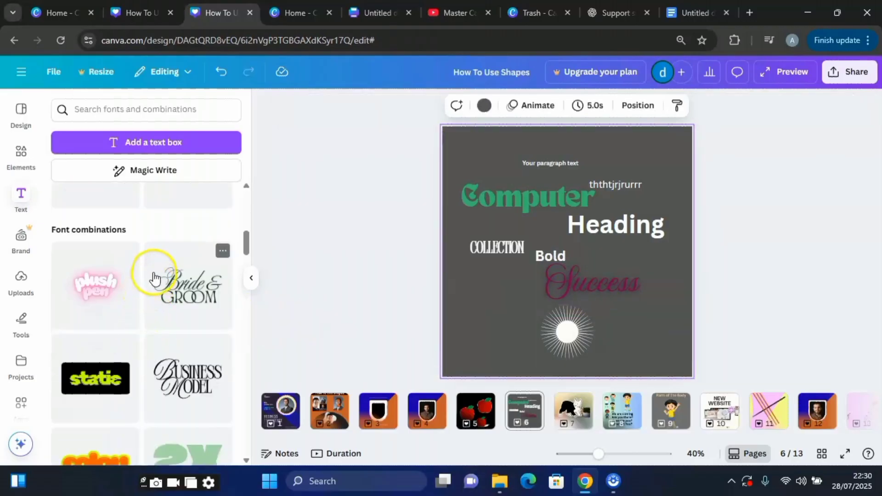
{"action": "scroll", "coordinate": [153, 294], "scroll_direction": "down", "scroll_amount": 5}
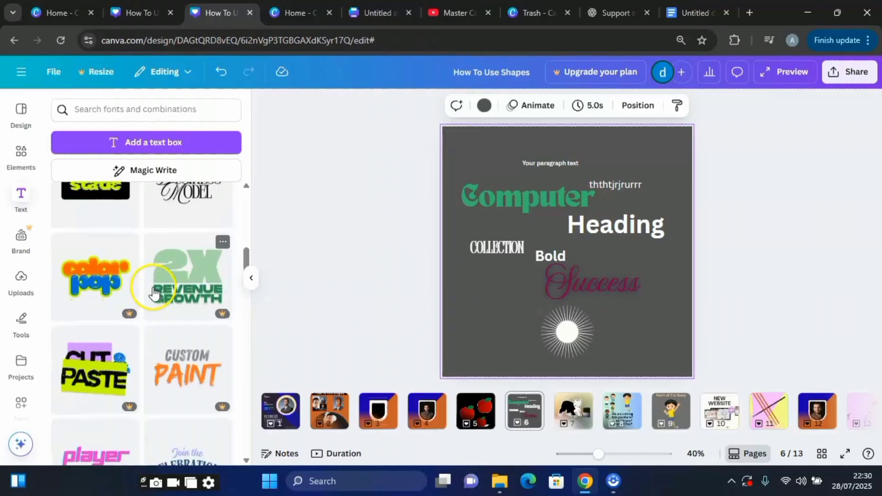
{"action": "scroll", "coordinate": [152, 290], "scroll_direction": "down", "scroll_amount": 6}
{"action": "scroll", "coordinate": [151, 294], "scroll_direction": "down", "scroll_amount": 6}
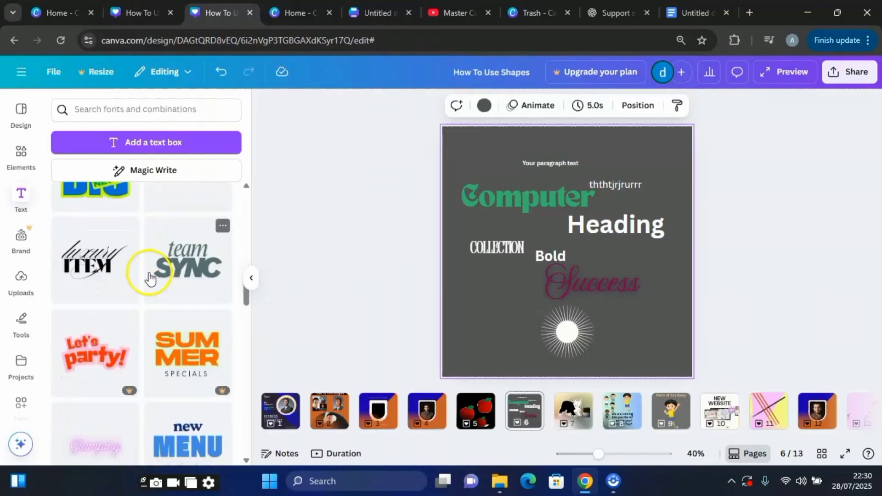
{"action": "scroll", "coordinate": [149, 287], "scroll_direction": "down", "scroll_amount": 7}
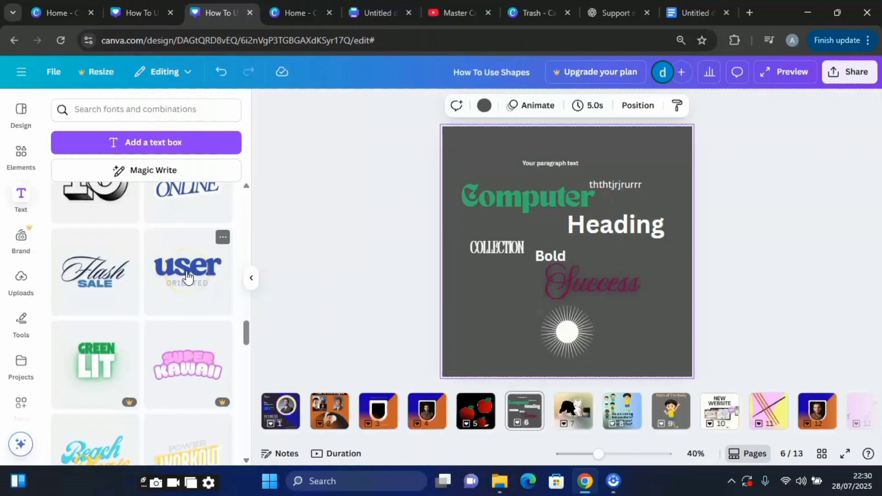
{"action": "left_click_drag", "start_coordinate": [136, 273], "coordinate": [643, 318]}
{"action": "left_click", "coordinate": [611, 254]}
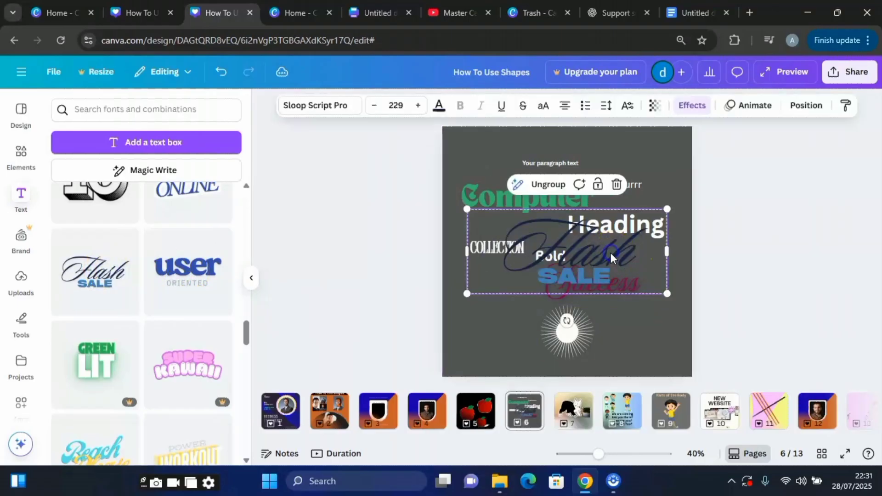
{"action": "left_click_drag", "start_coordinate": [610, 254], "coordinate": [557, 298]}
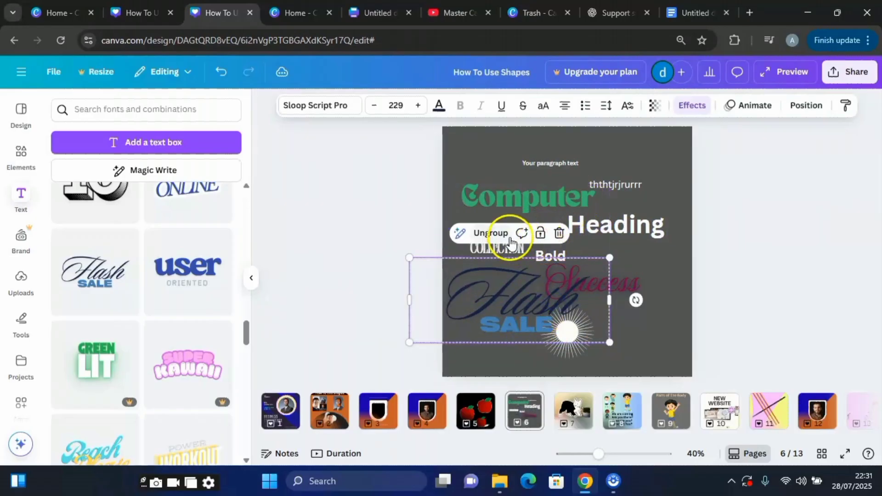
Step: Ungroup the "Flash SALE" text and move the "SALE" line to the right of "Flash", below "Success"
{"action": "left_click", "coordinate": [510, 240]}
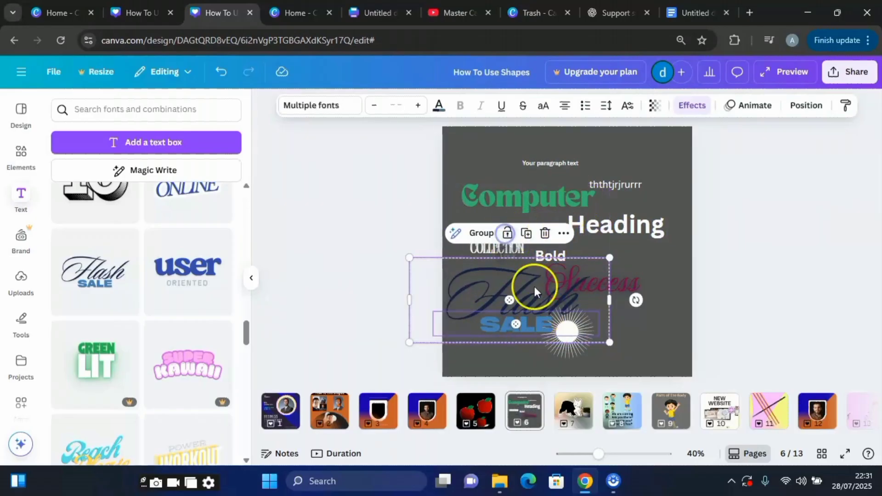
{"action": "left_click", "coordinate": [530, 324]}
{"action": "left_click_drag", "start_coordinate": [531, 324], "coordinate": [655, 308]}
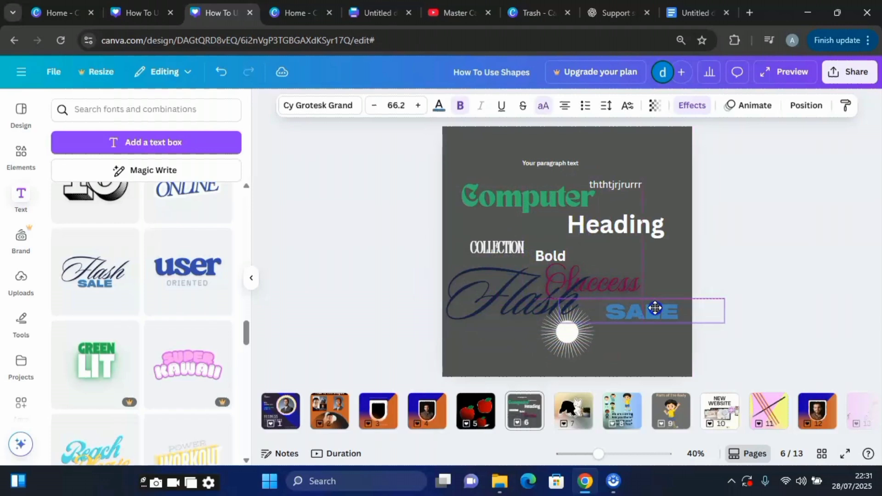
Step: Change the "Flash" text to "Comb" and the "SALE" text to "DOOR"
{"action": "left_click", "coordinate": [522, 302]}
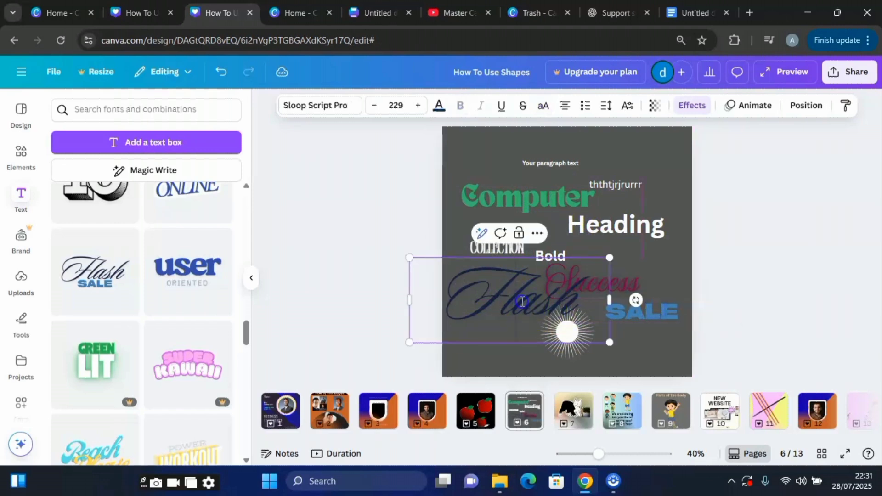
{"action": "double_click", "coordinate": [522, 301]}
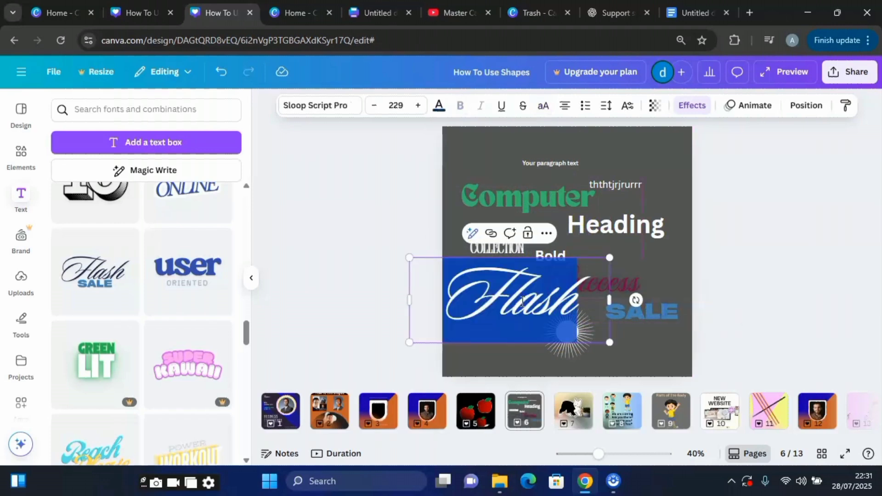
{"action": "type", "text": "Comb"}
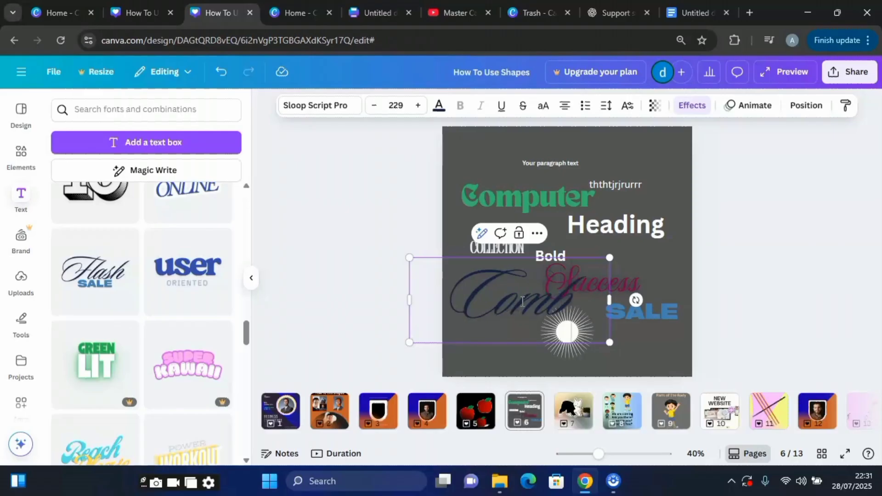
{"action": "double_click", "coordinate": [657, 314]}
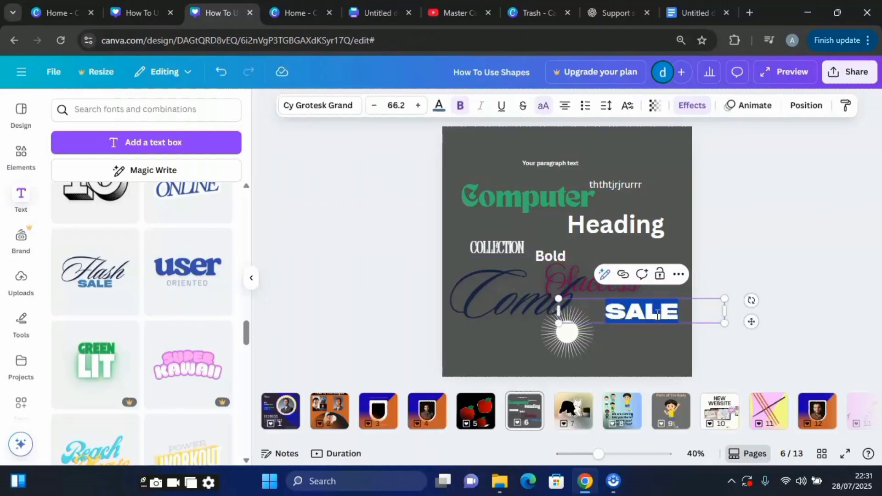
{"action": "type", "text": "DOOR"}
{"action": "left_click", "coordinate": [564, 348]}
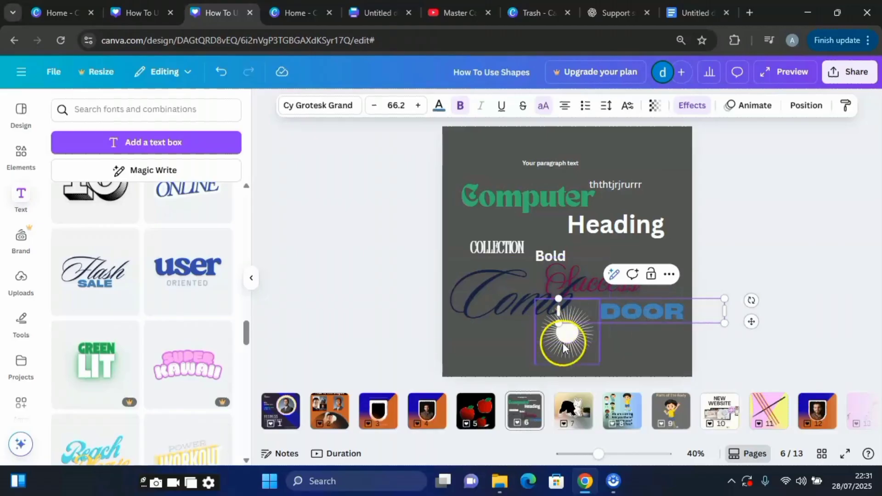
{"action": "left_click", "coordinate": [631, 343]}
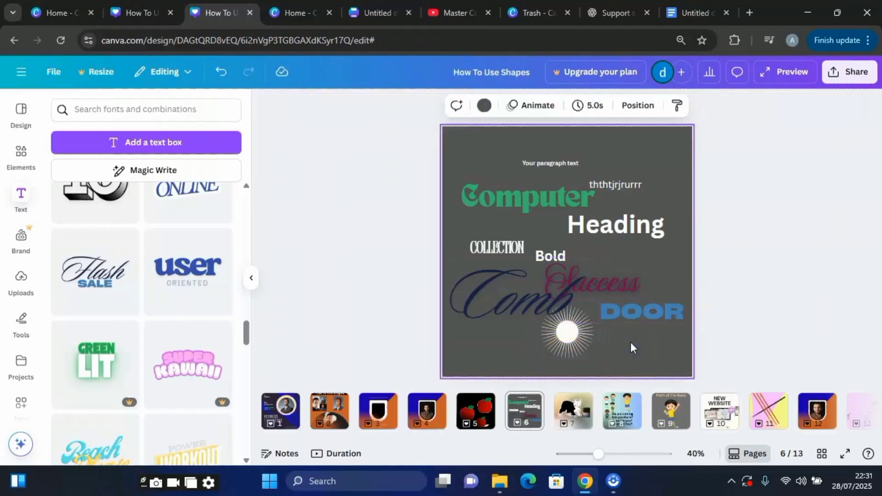
{"action": "scroll", "coordinate": [156, 303], "scroll_direction": "down", "scroll_amount": 5}
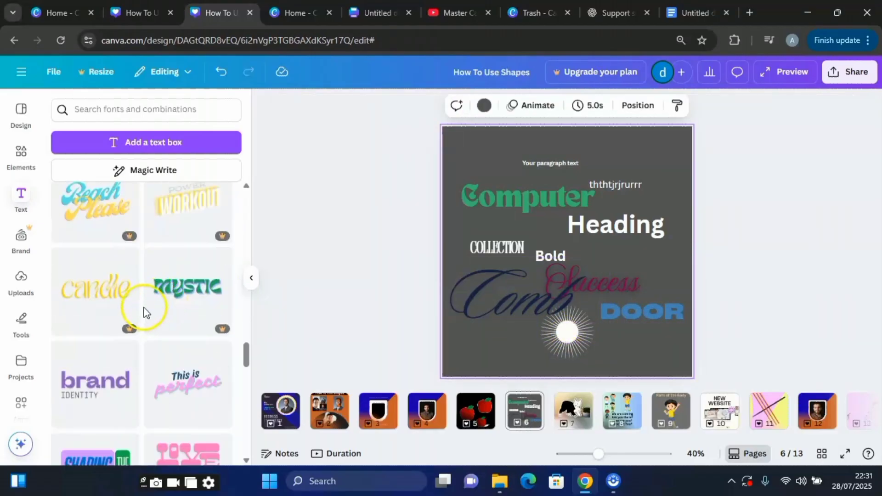
{"action": "scroll", "coordinate": [149, 299], "scroll_direction": "up", "scroll_amount": 1}
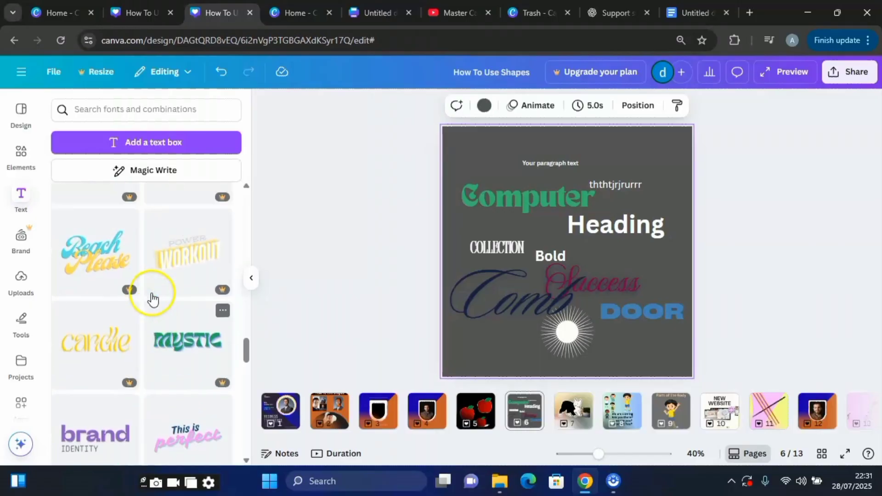
{"action": "scroll", "coordinate": [151, 303], "scroll_direction": "down", "scroll_amount": 3}
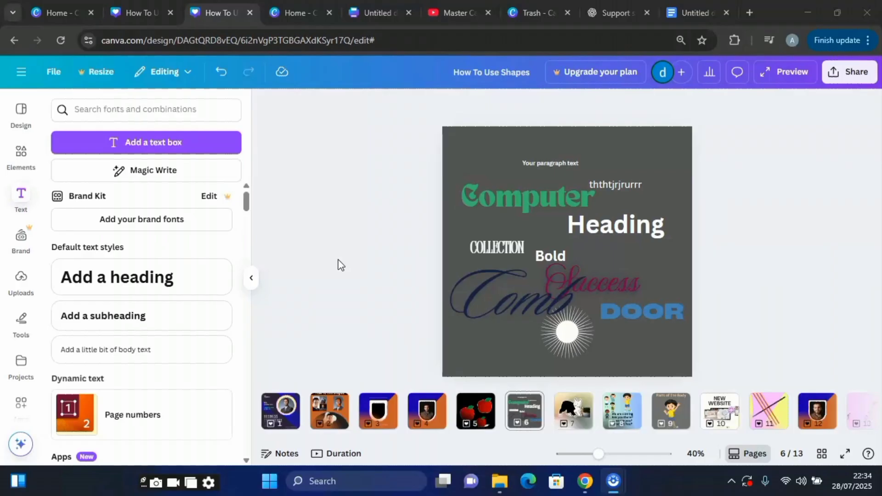
Step: Try the document fonts Amoresa, Open Sauce and TAN Nimbus on the "Computer" text
{"action": "left_click", "coordinate": [525, 202]}
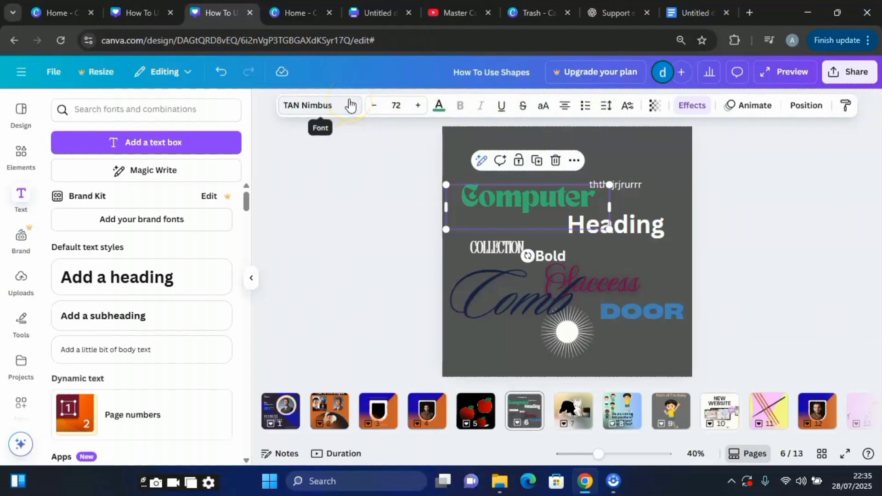
{"action": "left_click", "coordinate": [325, 106]}
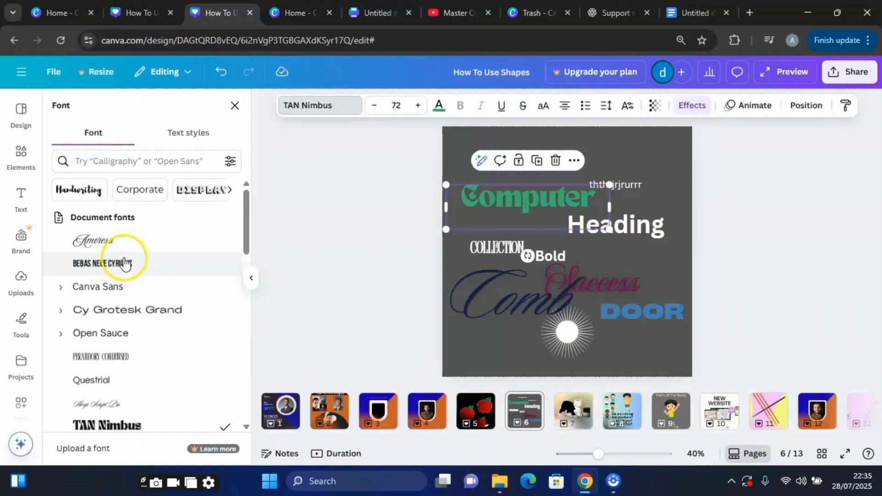
{"action": "left_click", "coordinate": [108, 247]}
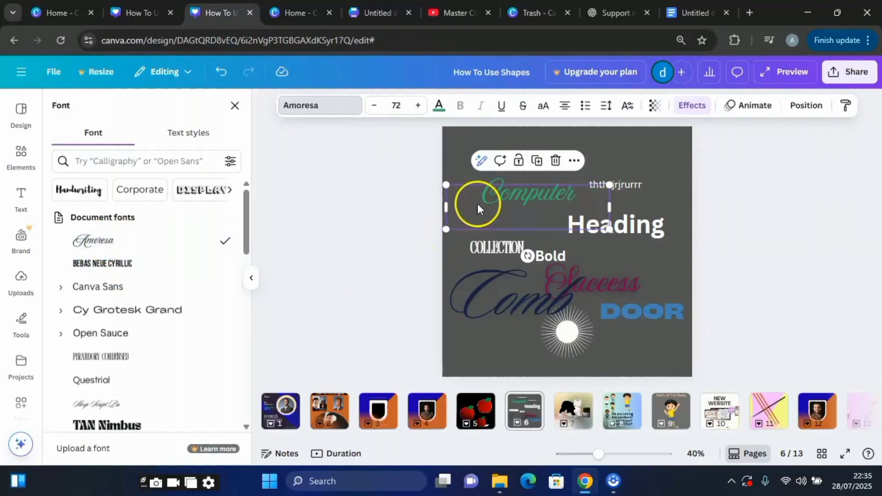
{"action": "scroll", "coordinate": [122, 261], "scroll_direction": "down", "scroll_amount": 2}
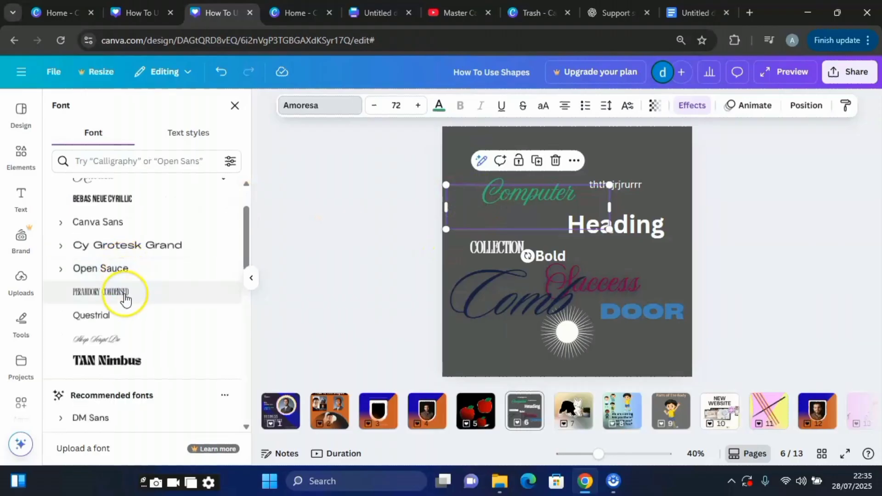
{"action": "left_click", "coordinate": [111, 274]}
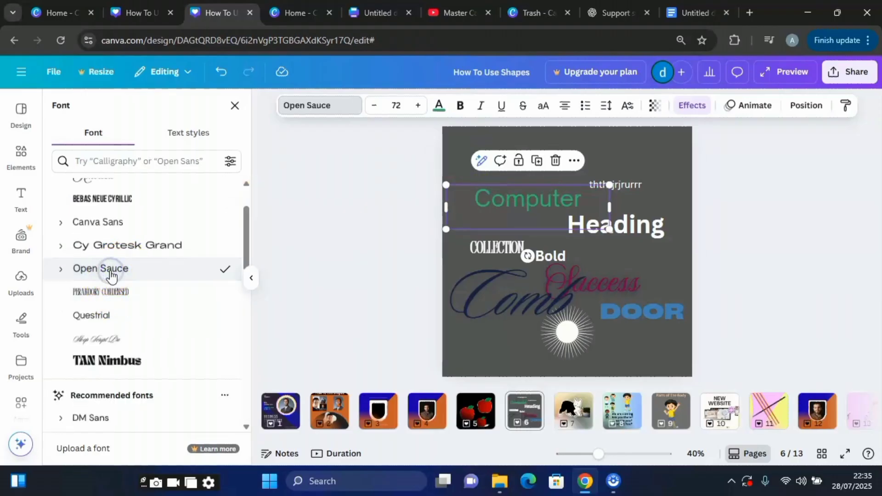
{"action": "left_click", "coordinate": [129, 360]}
Step: Try the fonts Questrial, Gulfs Display and Anton on the "Computer" text
{"action": "scroll", "coordinate": [119, 309], "scroll_direction": "down", "scroll_amount": 2}
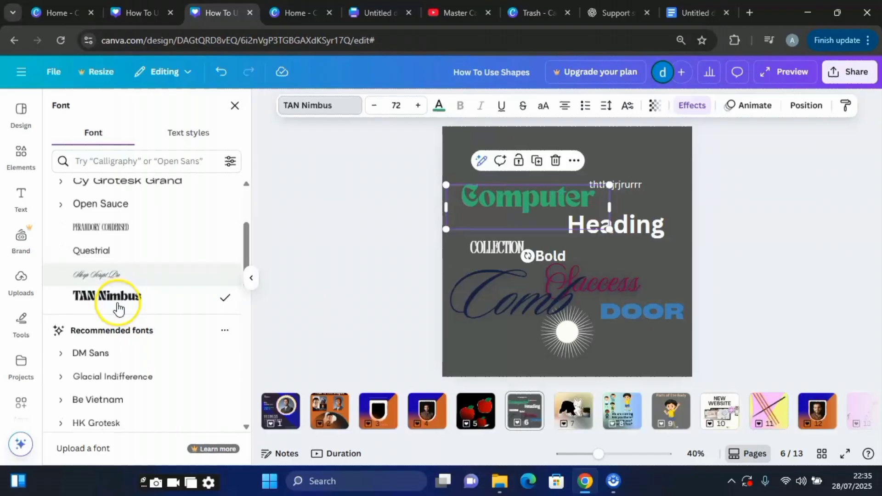
{"action": "left_click", "coordinate": [107, 253]}
{"action": "scroll", "coordinate": [107, 257], "scroll_direction": "down", "scroll_amount": 5}
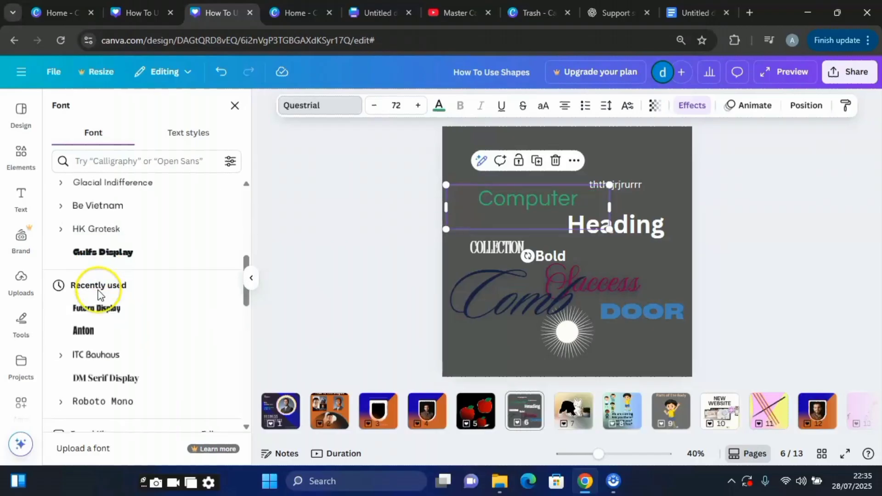
{"action": "left_click", "coordinate": [105, 257]}
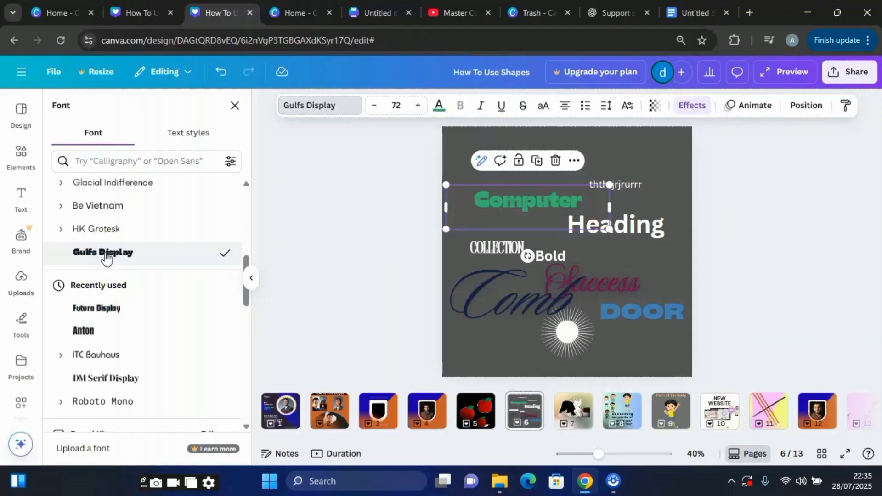
{"action": "left_click", "coordinate": [97, 332]}
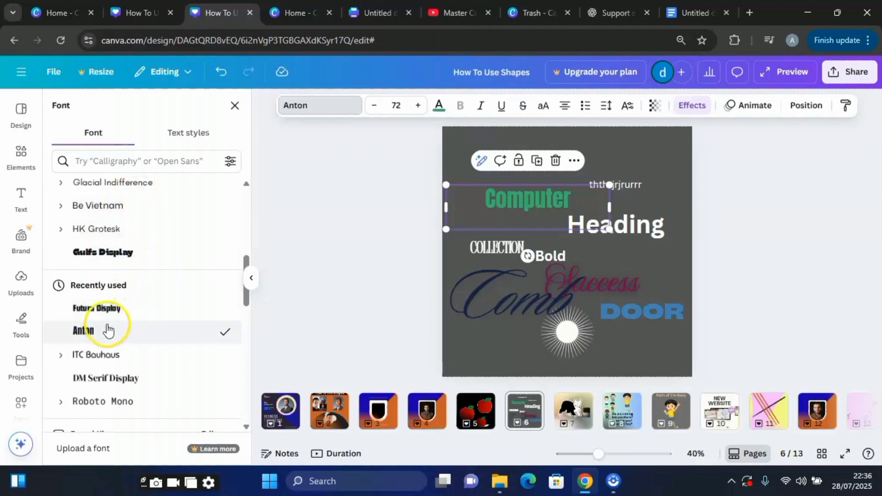
Step: Set the font of the "Computer" text to Roboto Mono from the recently used fonts
{"action": "scroll", "coordinate": [113, 354], "scroll_direction": "down", "scroll_amount": 1}
{"action": "scroll", "coordinate": [111, 357], "scroll_direction": "down", "scroll_amount": 1}
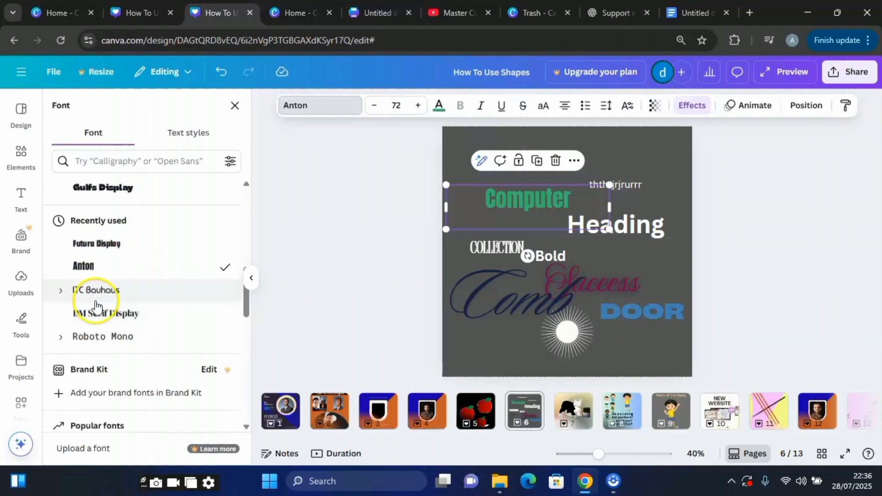
{"action": "left_click", "coordinate": [98, 338]}
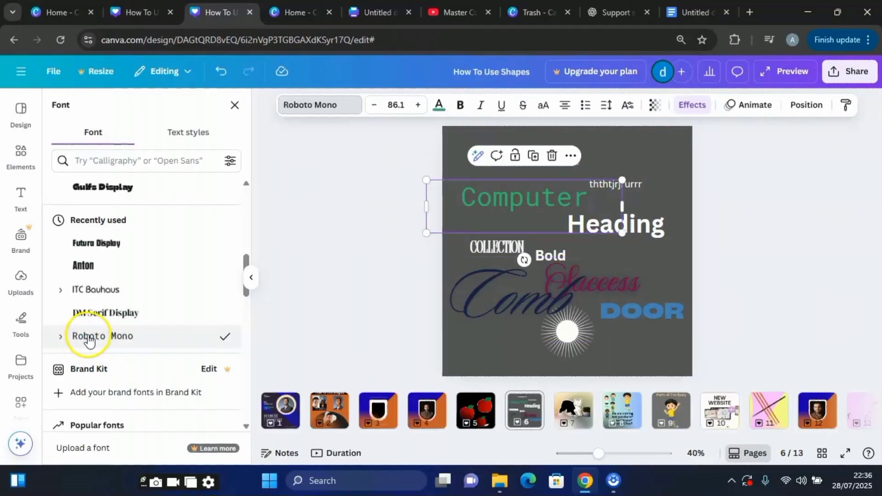
Step: Try the Bold, Medium, Regular, Light and Thin weights of Roboto Mono on the "Computer" text, ending on Regular
{"action": "left_click", "coordinate": [62, 338]}
{"action": "left_click", "coordinate": [62, 338]}
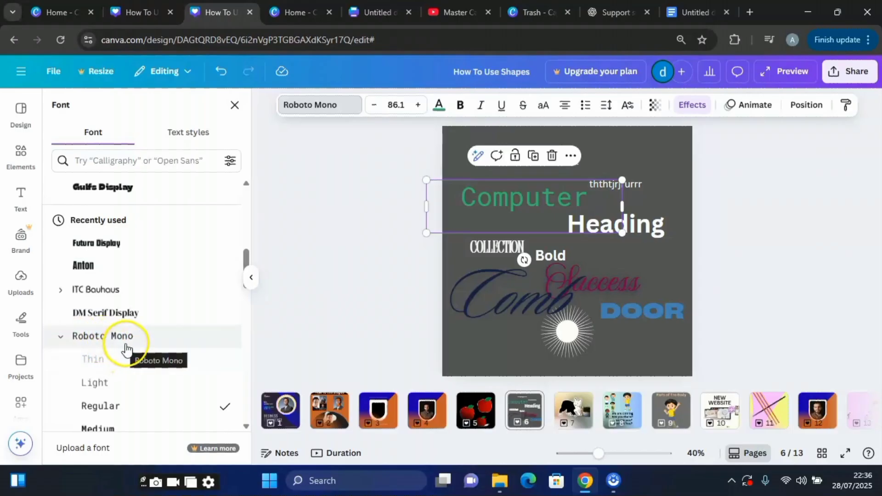
{"action": "scroll", "coordinate": [124, 347], "scroll_direction": "down", "scroll_amount": 3}
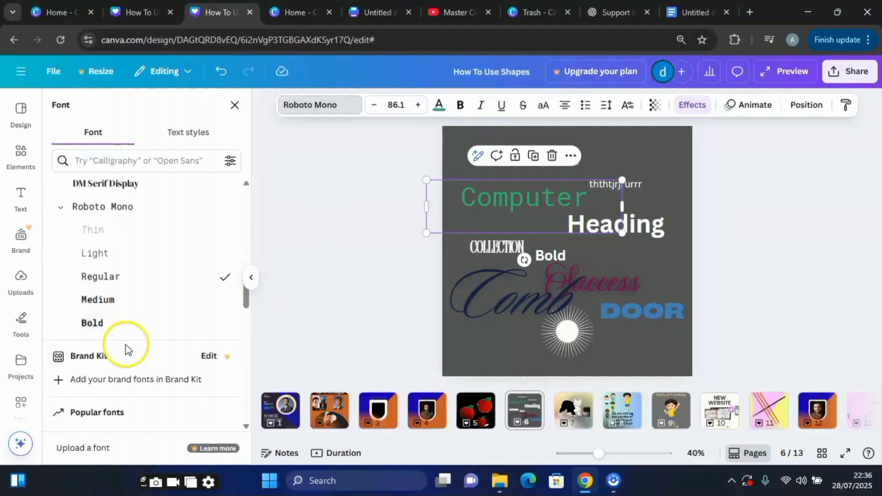
{"action": "left_click", "coordinate": [102, 324]}
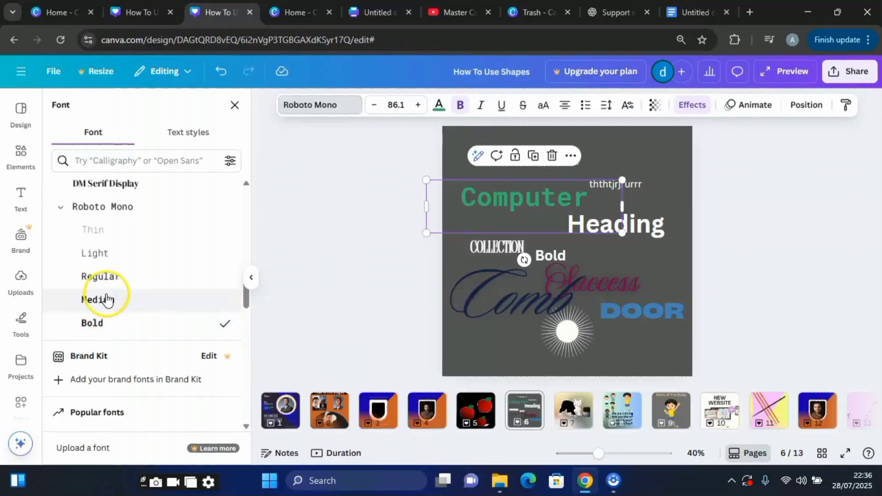
{"action": "left_click", "coordinate": [107, 299]}
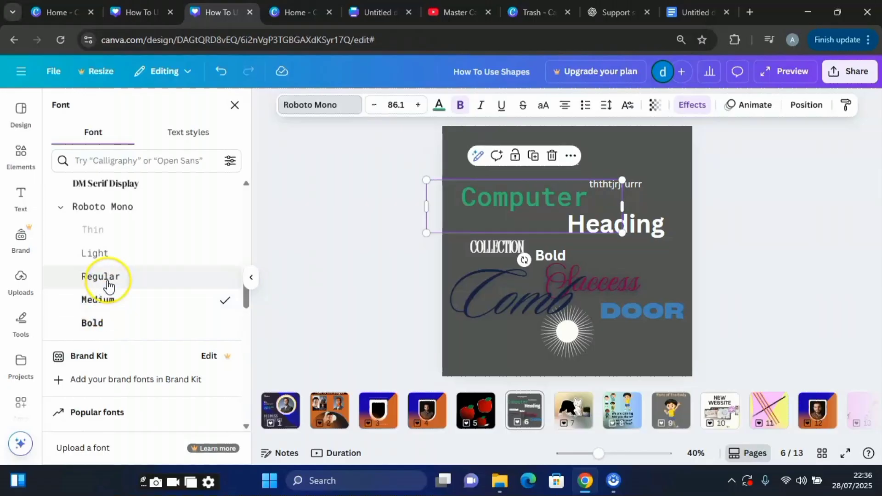
{"action": "left_click", "coordinate": [108, 285]}
{"action": "left_click", "coordinate": [106, 255]}
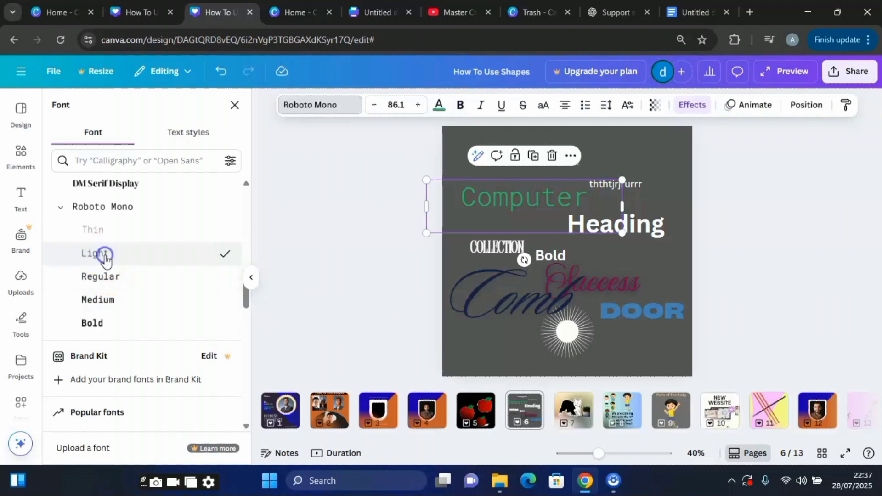
{"action": "left_click", "coordinate": [102, 230]}
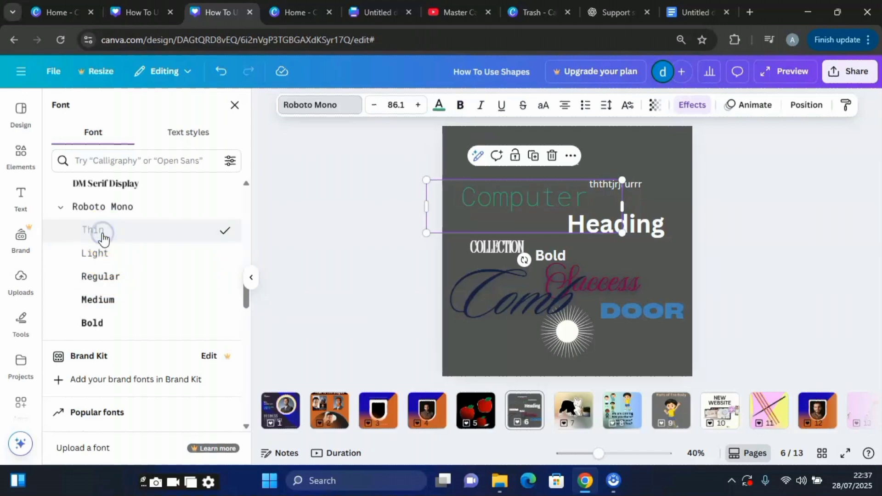
{"action": "left_click", "coordinate": [109, 281]}
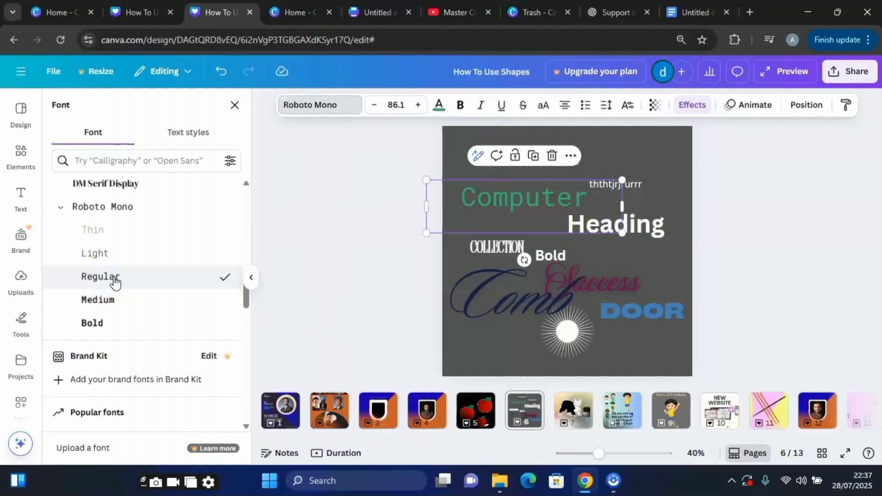
Step: Change the "Computer" text's font to Be Vietnam, try the Thin and Medium weights, and settle on ExtraBold
{"action": "scroll", "coordinate": [115, 282], "scroll_direction": "up", "scroll_amount": 5}
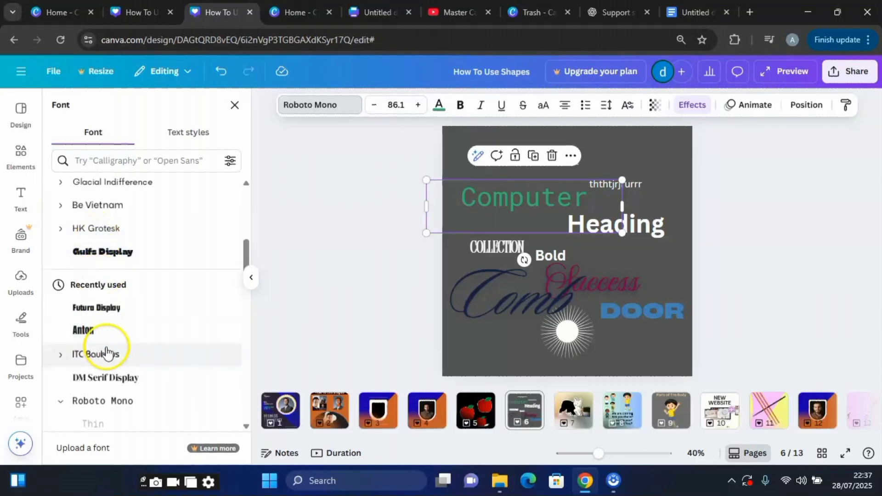
{"action": "left_click", "coordinate": [81, 211]}
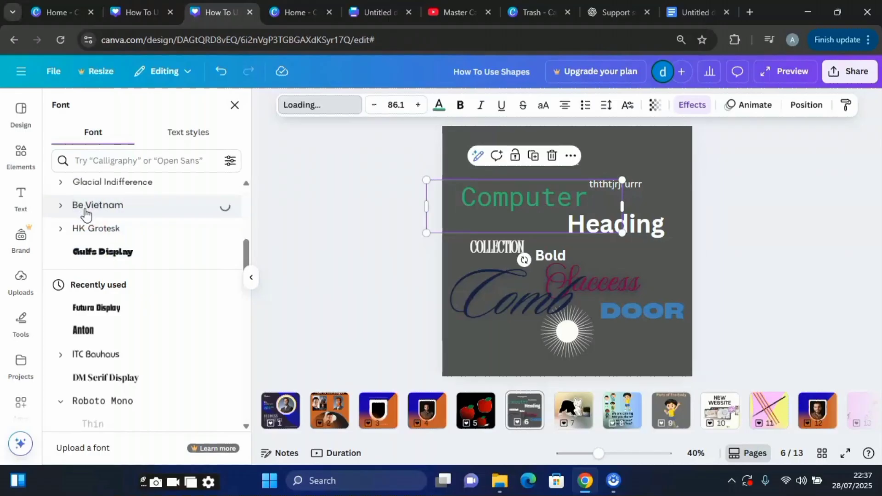
{"action": "left_click", "coordinate": [61, 207]}
{"action": "left_click", "coordinate": [62, 207]}
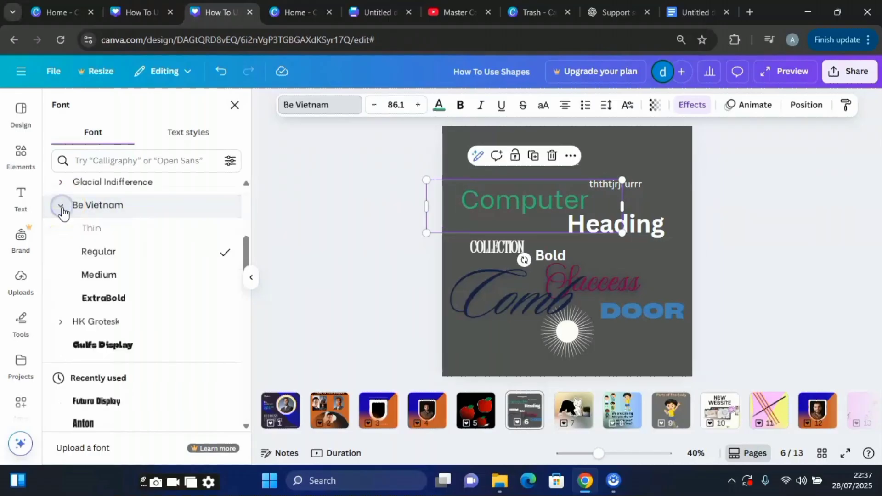
{"action": "left_click", "coordinate": [114, 228]}
{"action": "left_click", "coordinate": [126, 275]}
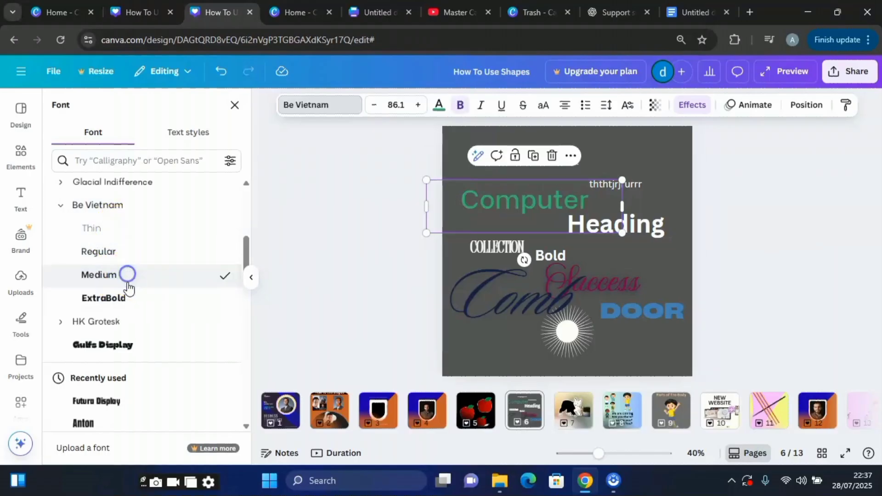
{"action": "left_click", "coordinate": [130, 299]}
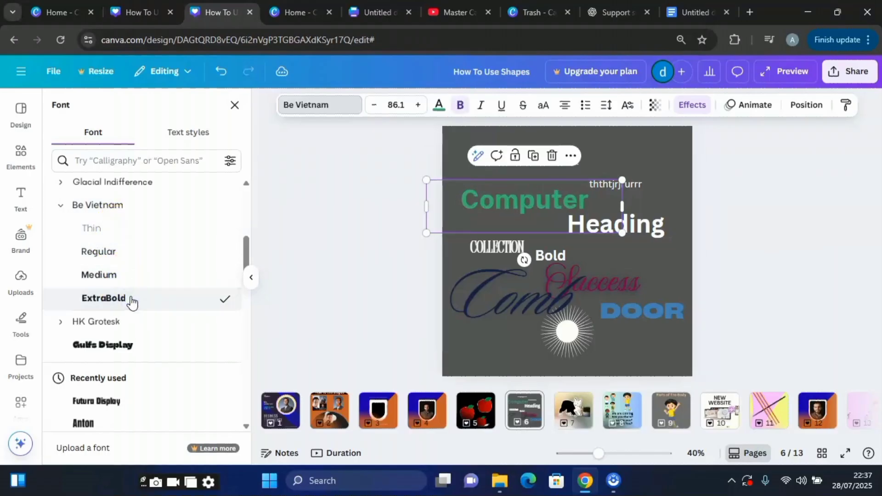
{"action": "left_click", "coordinate": [131, 287]}
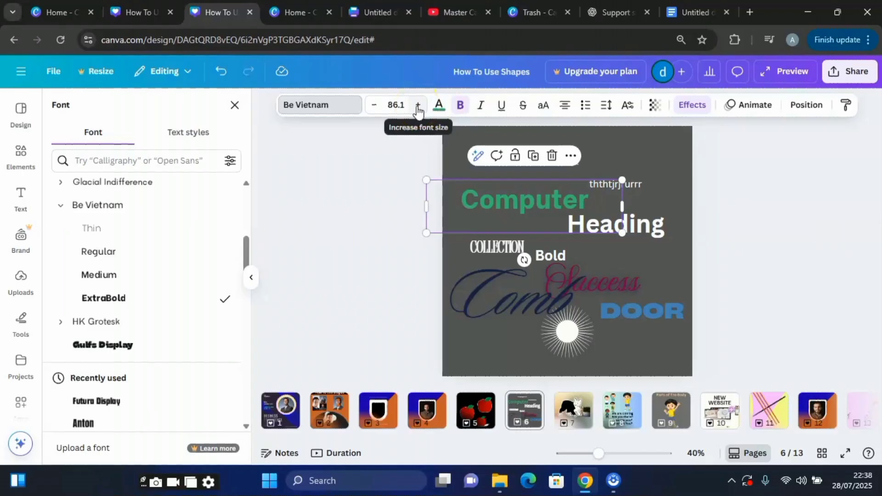
Step: Decrease the font size of the "Computer" text to 67.1
{"action": "left_click", "coordinate": [375, 106]}
{"action": "left_click", "coordinate": [375, 105]}
{"action": "left_click", "coordinate": [376, 106]}
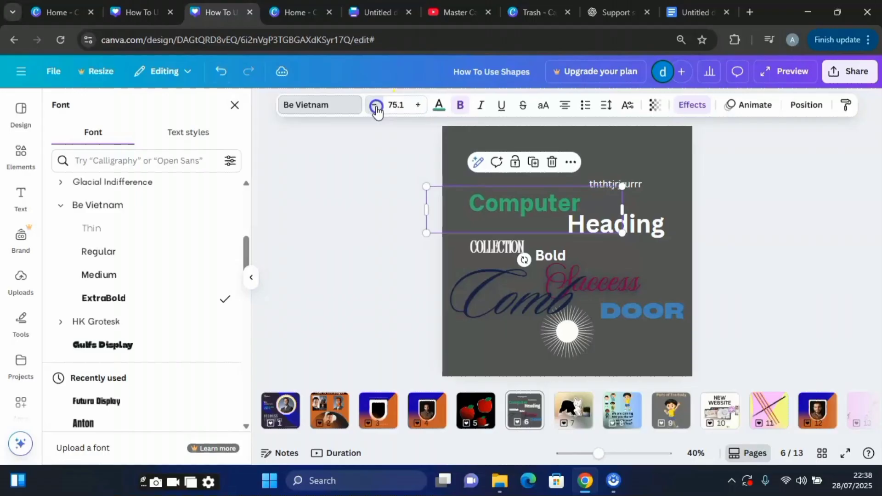
{"action": "left_click", "coordinate": [375, 106]}
{"action": "left_click", "coordinate": [375, 105]}
{"action": "left_click", "coordinate": [375, 105]}
{"action": "left_click", "coordinate": [376, 106]}
{"action": "left_click", "coordinate": [375, 105]}
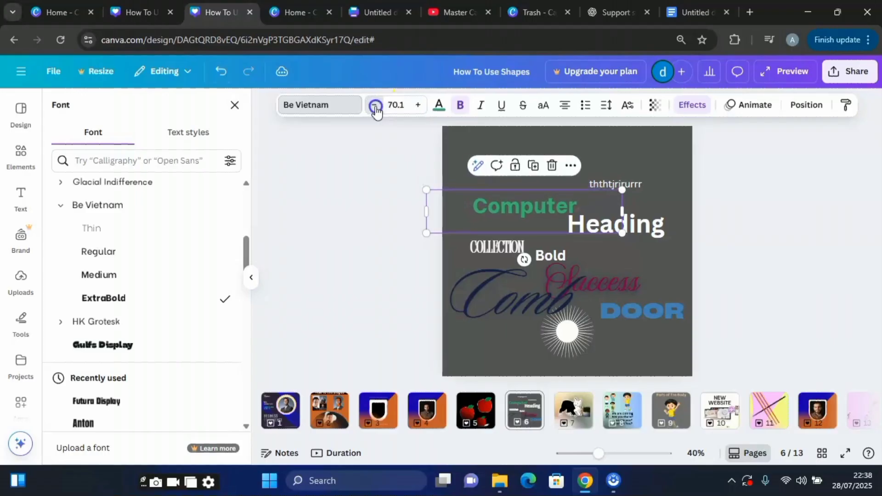
{"action": "left_click", "coordinate": [375, 106]}
{"action": "left_click", "coordinate": [375, 105]}
{"action": "left_click", "coordinate": [376, 106]}
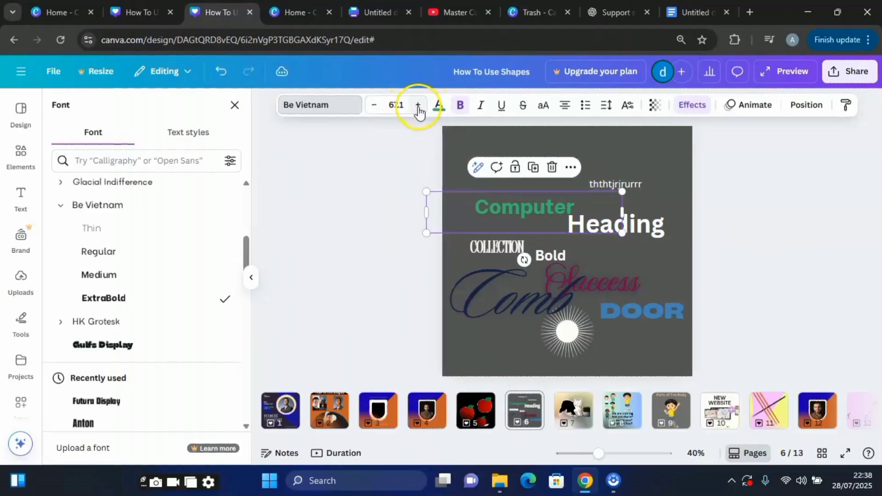
Step: Increase the font size of the "Computer" text to 106
{"action": "left_click", "coordinate": [418, 107]}
{"action": "left_click", "coordinate": [418, 107]}
{"action": "left_click", "coordinate": [417, 106]}
{"action": "left_click", "coordinate": [417, 106]}
{"action": "left_click", "coordinate": [417, 107]}
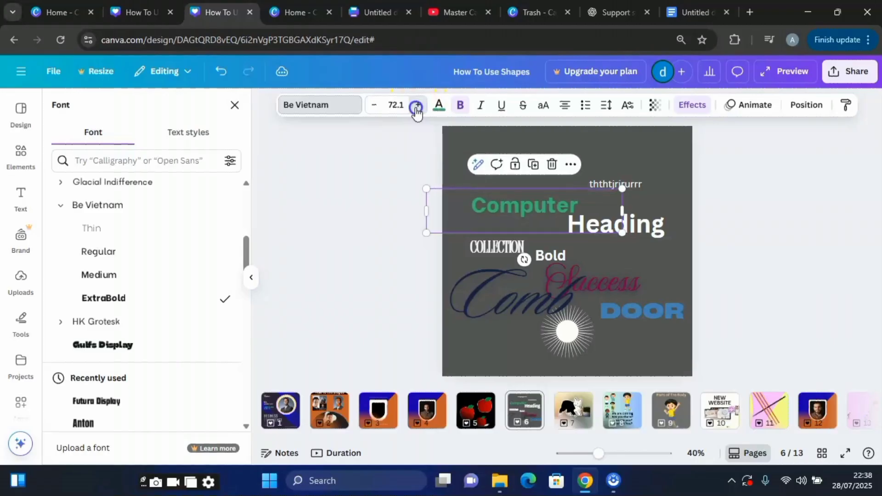
{"action": "left_click", "coordinate": [418, 107]}
{"action": "left_click", "coordinate": [417, 107]}
{"action": "left_click", "coordinate": [417, 107]}
{"action": "left_click", "coordinate": [416, 106]}
{"action": "left_click", "coordinate": [417, 106]}
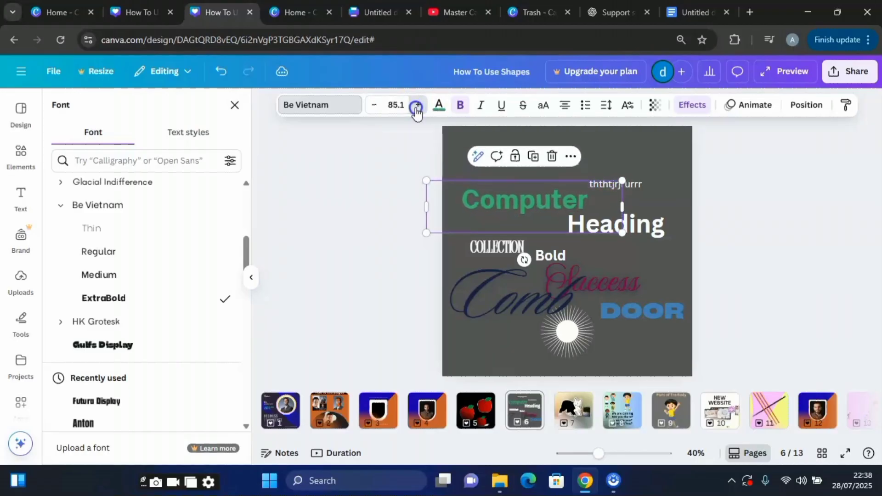
{"action": "left_click", "coordinate": [417, 107]}
{"action": "left_click", "coordinate": [416, 106]}
{"action": "left_click", "coordinate": [417, 107]}
{"action": "left_click", "coordinate": [416, 106]}
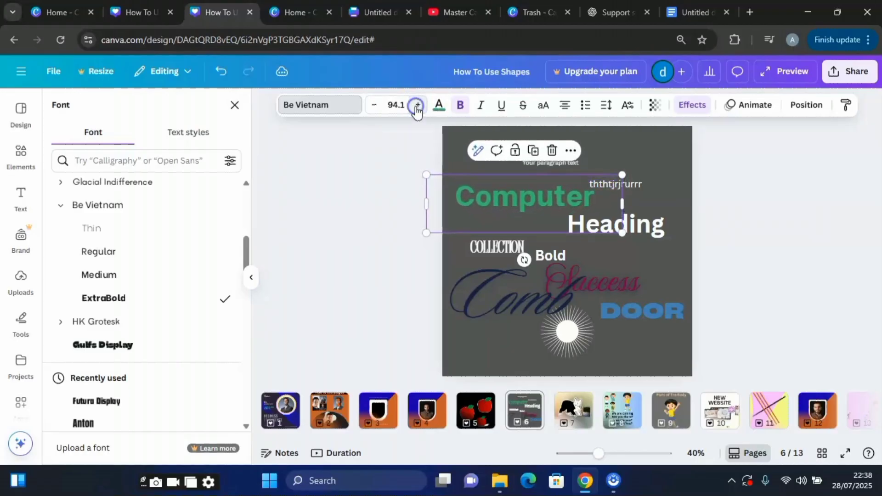
{"action": "left_click", "coordinate": [416, 107]}
{"action": "left_click", "coordinate": [416, 107]}
{"action": "left_click", "coordinate": [416, 106]}
{"action": "left_click", "coordinate": [417, 107]}
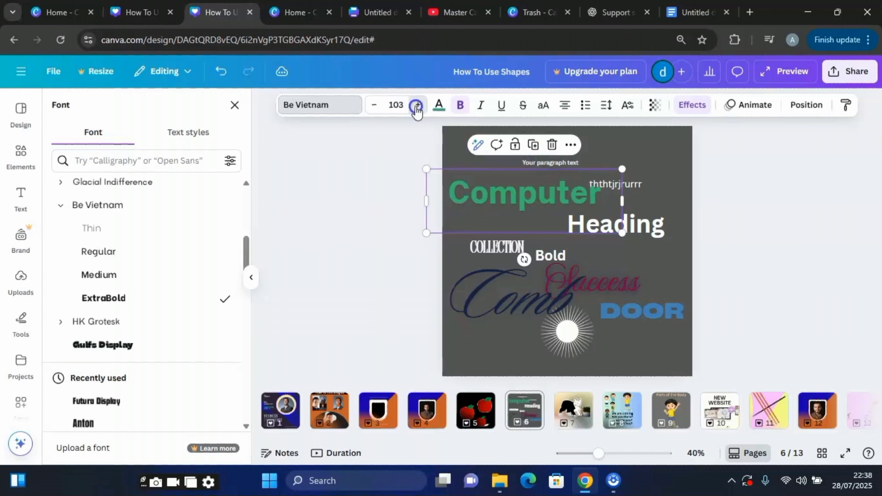
{"action": "left_click", "coordinate": [416, 106]}
{"action": "left_click", "coordinate": [417, 107]}
{"action": "left_click", "coordinate": [417, 107]}
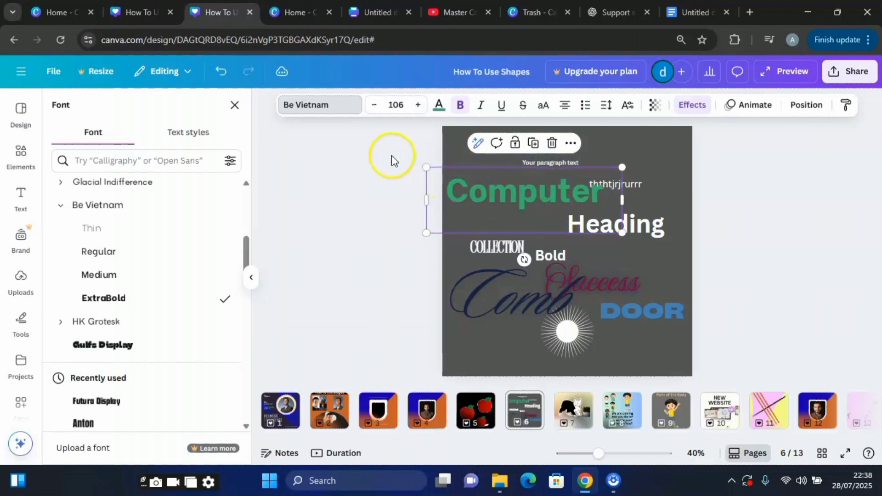
Step: Move the "Computer" text to the top of the page and scale its box down to a font size of about 94.4
{"action": "left_click_drag", "start_coordinate": [491, 193], "coordinate": [528, 155]}
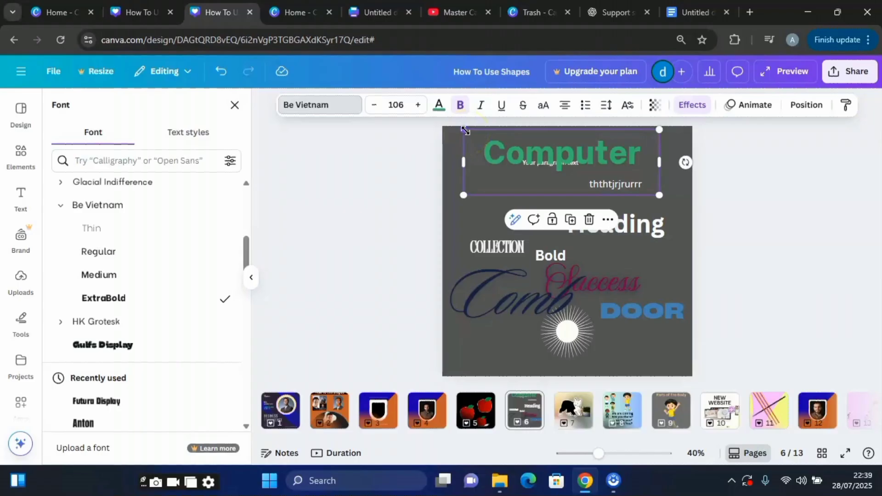
{"action": "left_click_drag", "start_coordinate": [465, 131], "coordinate": [494, 169]}
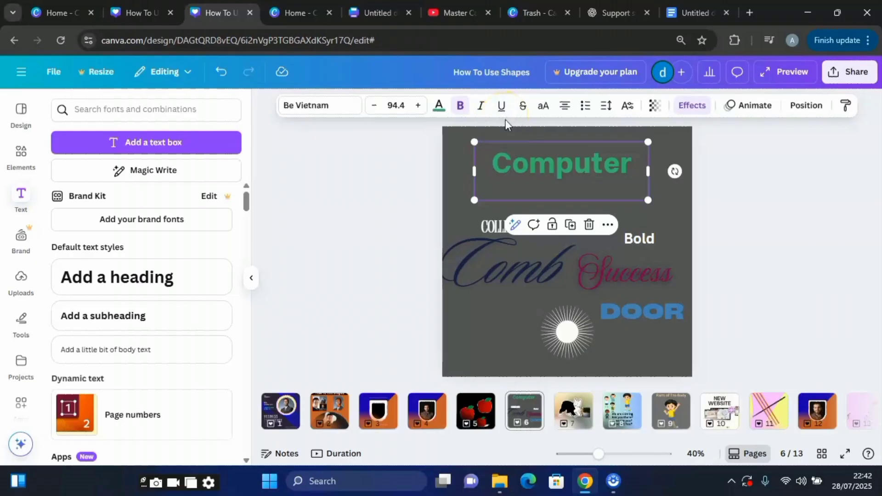
{"action": "left_click", "coordinate": [486, 118]}
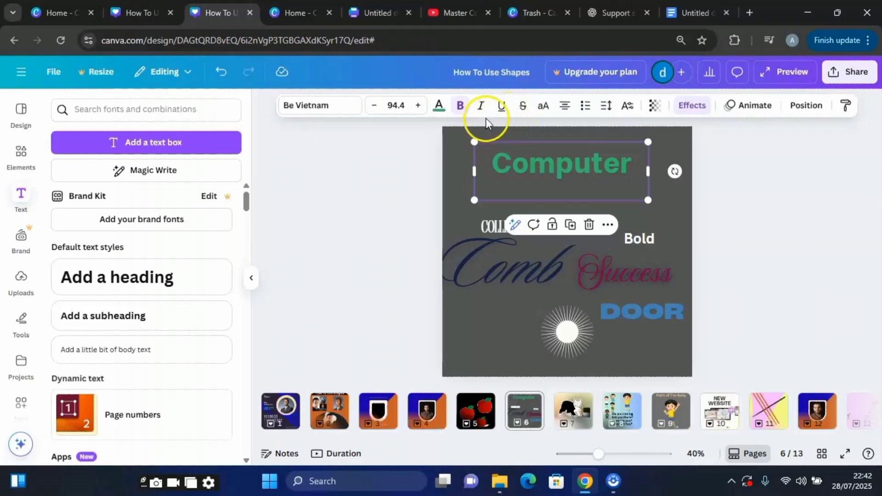
Step: Try bright red and dark magenta on the "Computer" text, then set its color to the light gray document color
{"action": "left_click", "coordinate": [439, 106]}
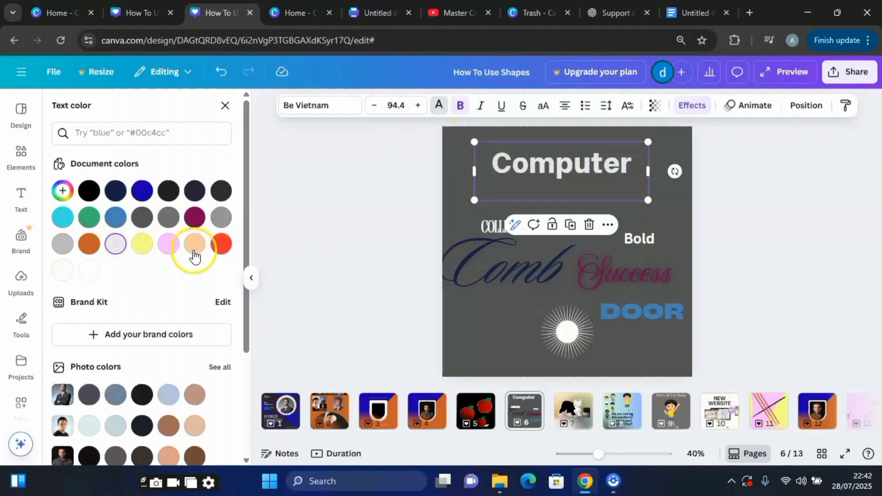
{"action": "left_click", "coordinate": [221, 248]}
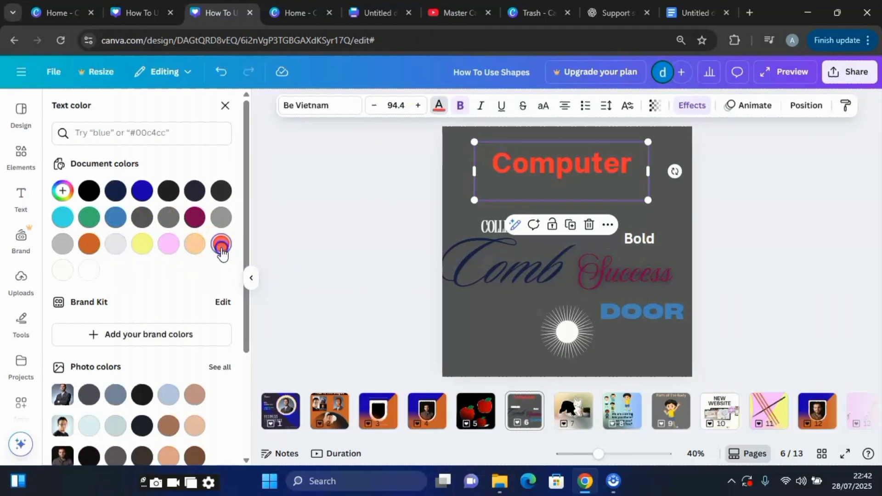
{"action": "left_click", "coordinate": [194, 217]}
{"action": "left_click", "coordinate": [115, 244]}
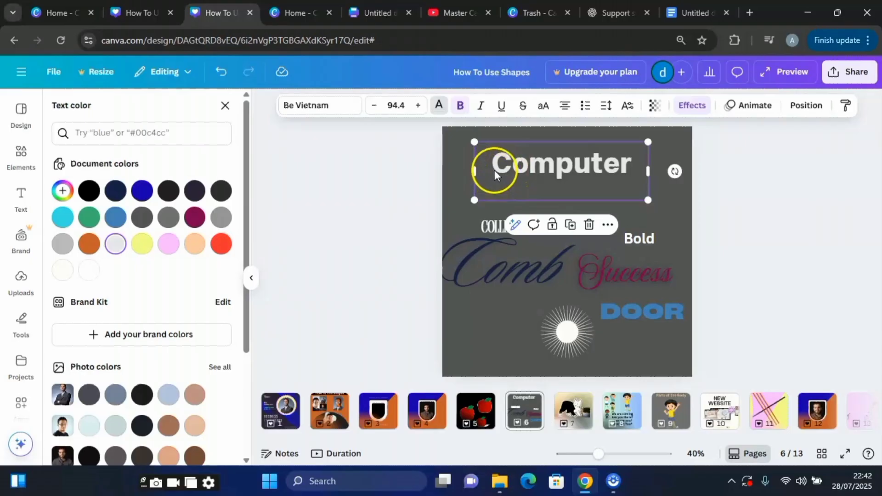
Step: Color only the letter "C" of the "Computer" text bright red (#ff3131)
{"action": "left_click", "coordinate": [500, 182]}
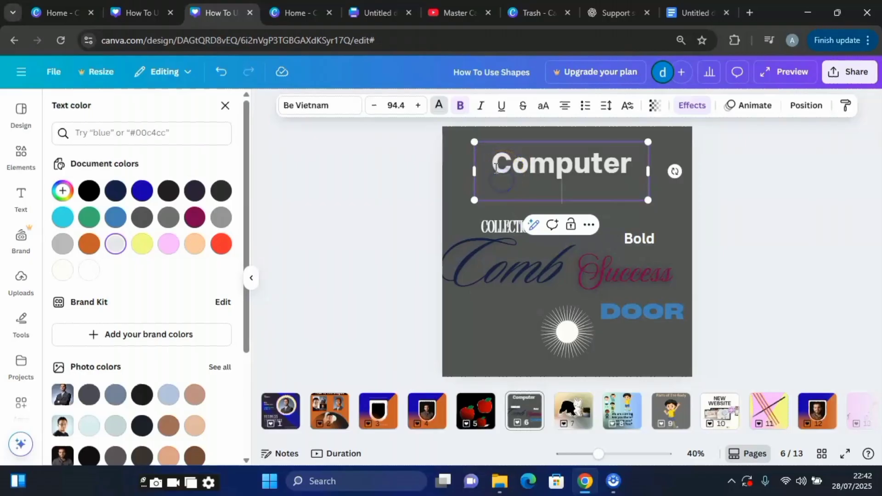
{"action": "left_click_drag", "start_coordinate": [500, 166], "coordinate": [507, 166]}
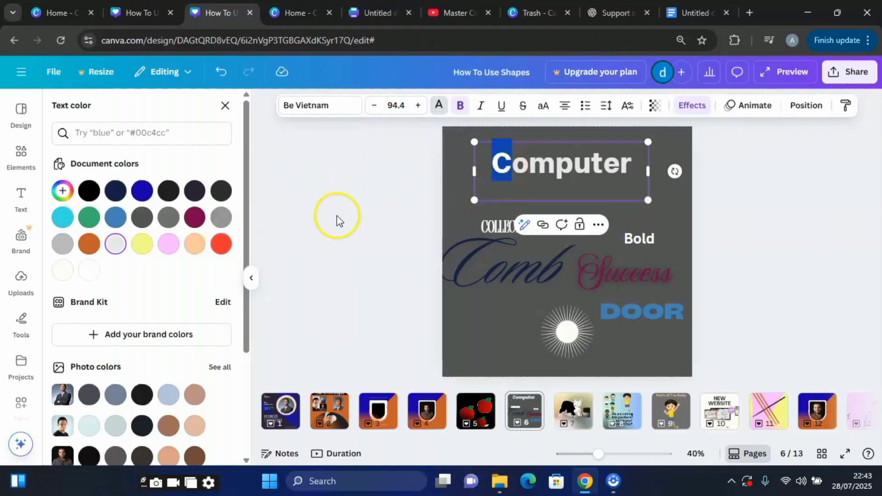
{"action": "left_click", "coordinate": [230, 252]}
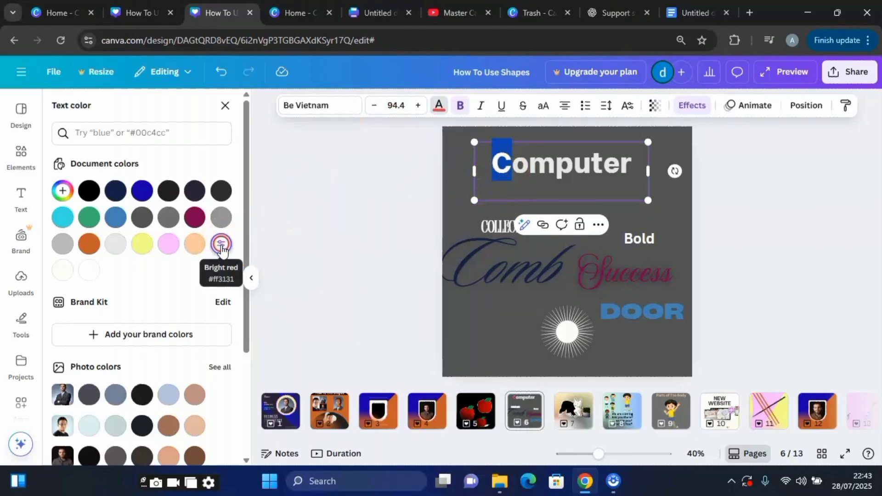
{"action": "left_click", "coordinate": [333, 224]}
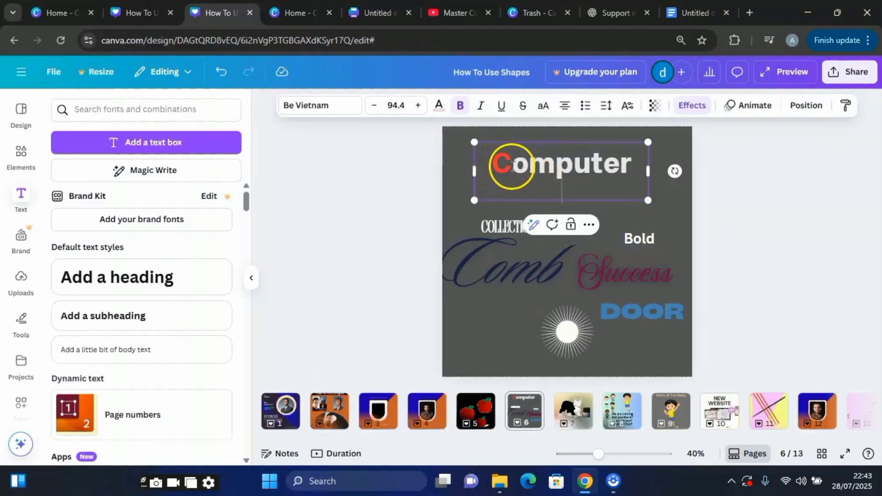
Step: Color only the letter "t" of the "Computer" text with the dark blue document color
{"action": "left_click_drag", "start_coordinate": [605, 164], "coordinate": [596, 167]}
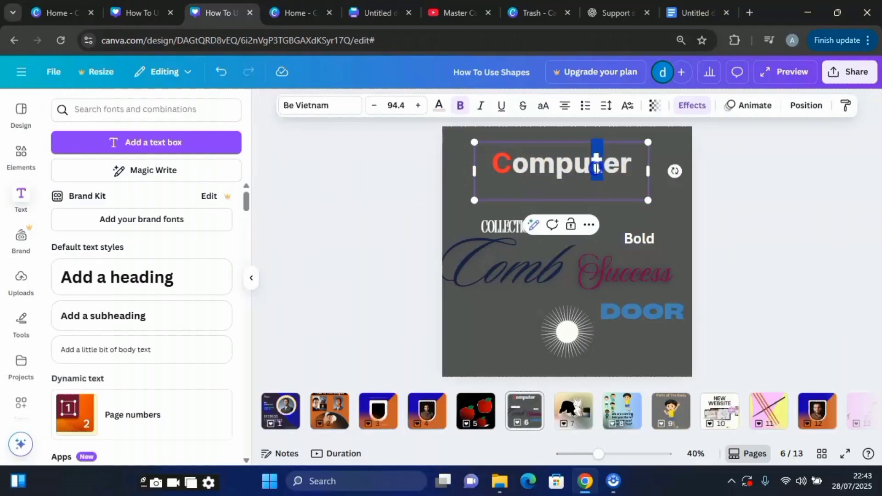
{"action": "left_click", "coordinate": [440, 107]}
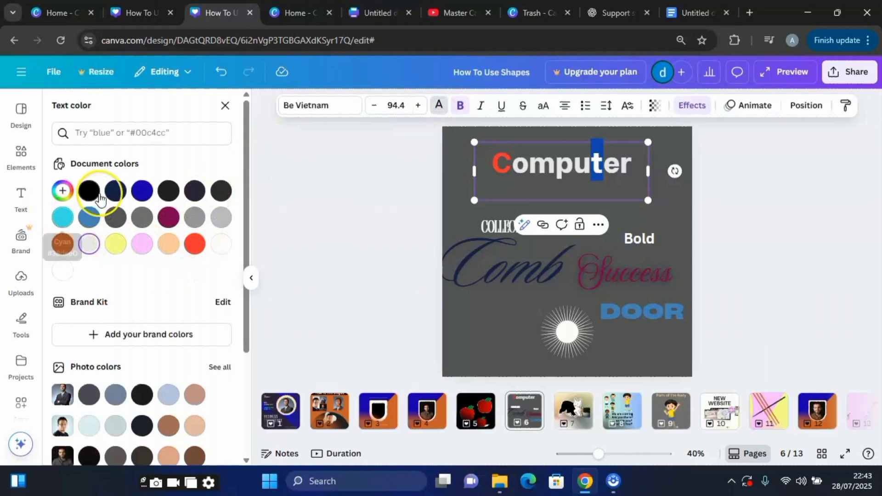
{"action": "left_click", "coordinate": [142, 191]}
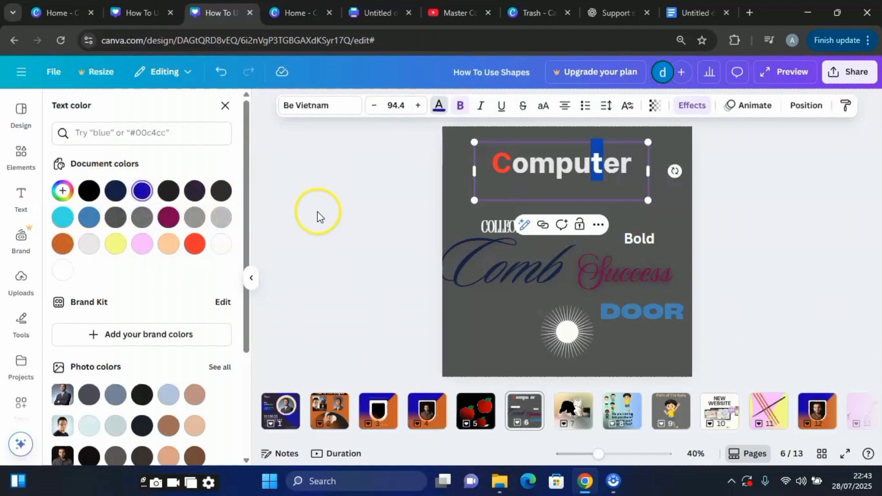
{"action": "left_click", "coordinate": [533, 186]}
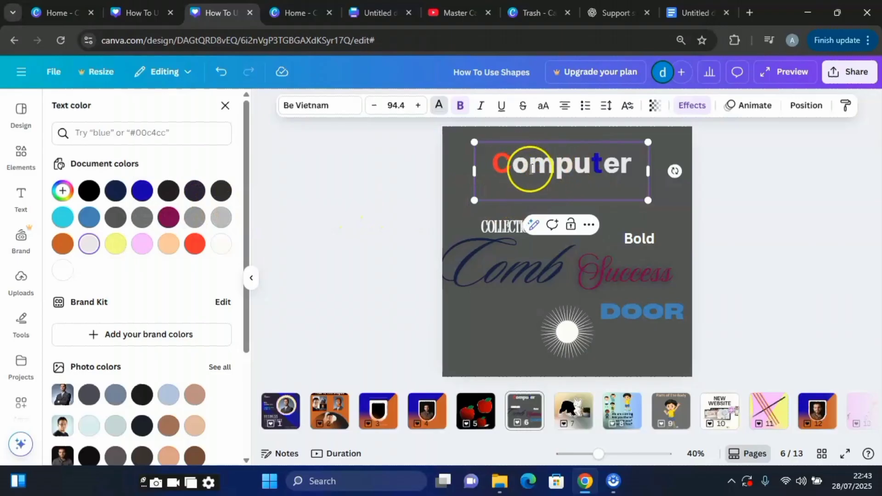
Step: Color only the letter "m" of the "Computer" text with the light blue from the default solid colors
{"action": "left_click_drag", "start_coordinate": [531, 163], "coordinate": [547, 165]}
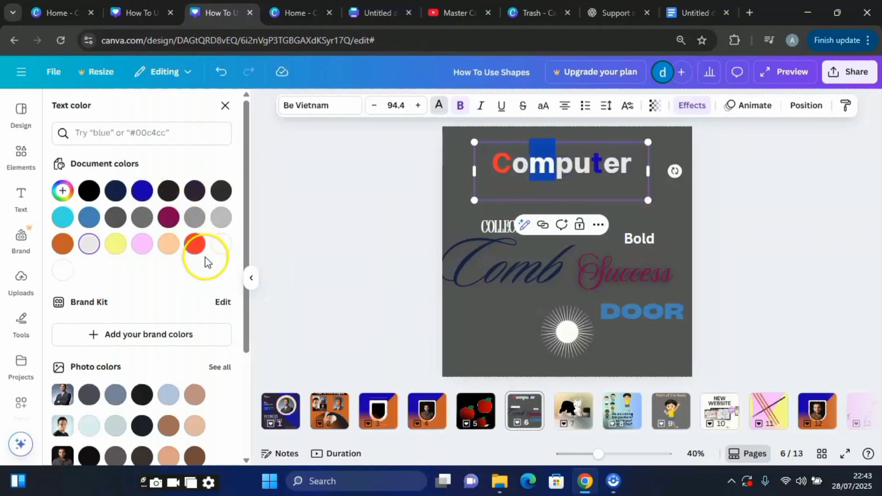
{"action": "scroll", "coordinate": [203, 260], "scroll_direction": "down", "scroll_amount": 1}
{"action": "scroll", "coordinate": [192, 271], "scroll_direction": "down", "scroll_amount": 3}
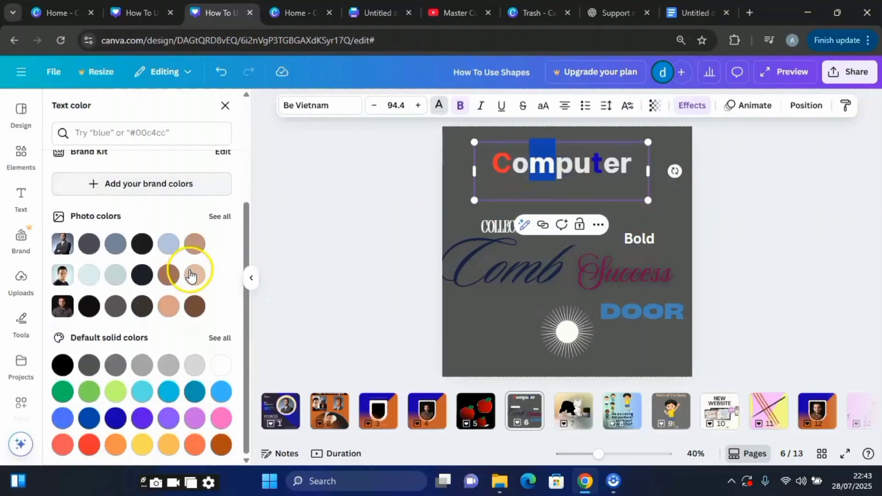
{"action": "left_click", "coordinate": [220, 393]}
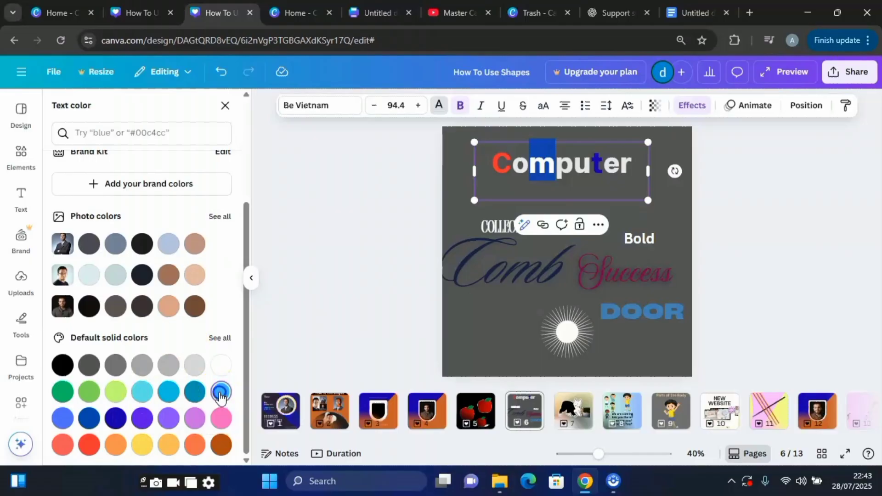
{"action": "left_click", "coordinate": [470, 313]}
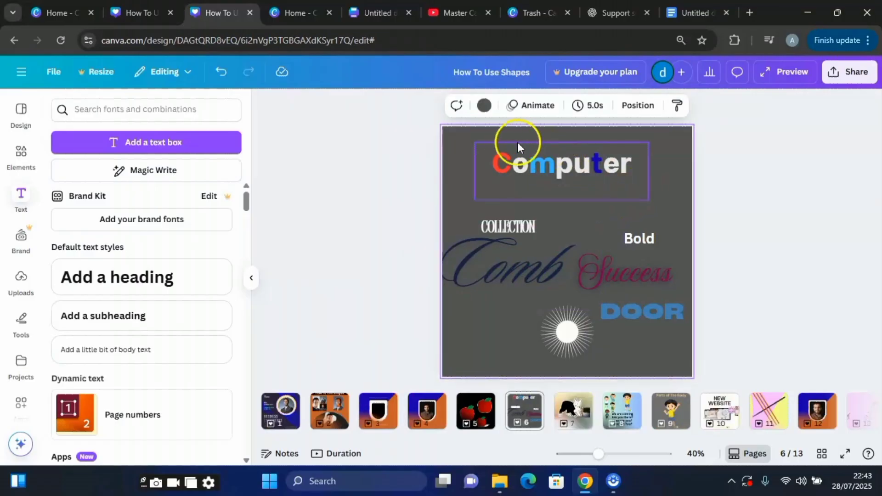
Step: Move the "DOOR" text up to just below the "Computer" text, above the word "Bold"
{"action": "left_click", "coordinate": [582, 174]}
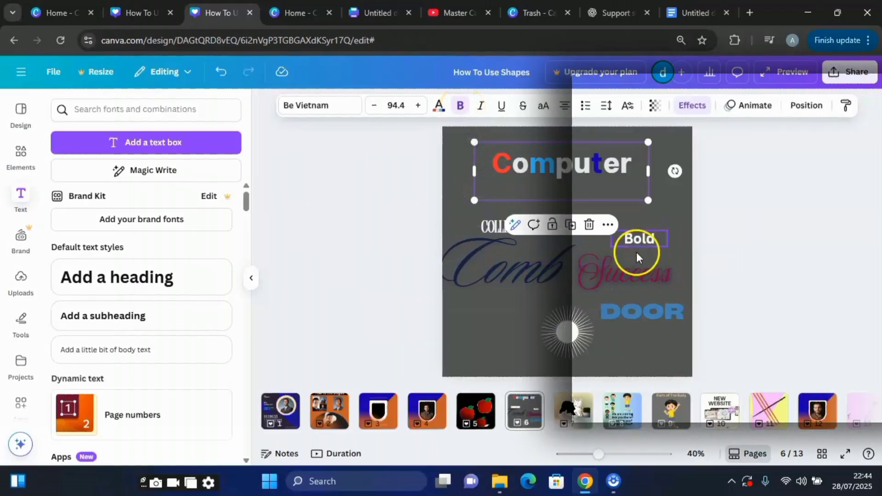
{"action": "left_click", "coordinate": [657, 308]}
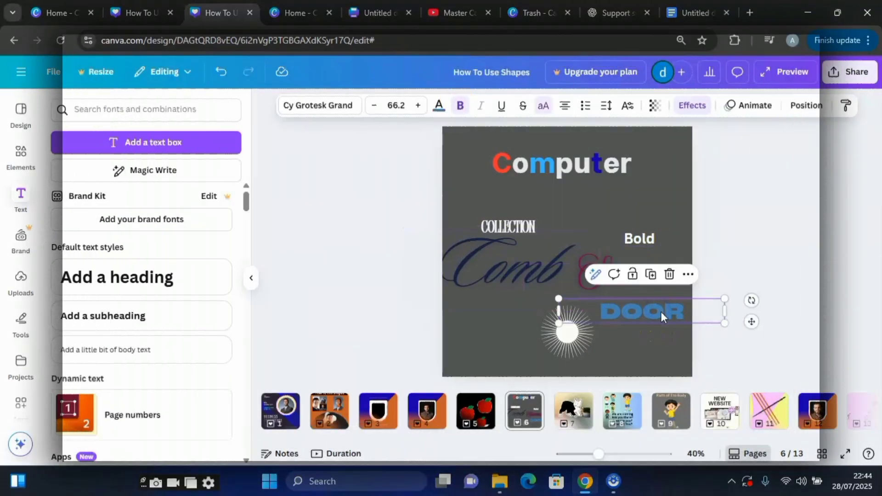
{"action": "left_click_drag", "start_coordinate": [661, 312], "coordinate": [624, 191]}
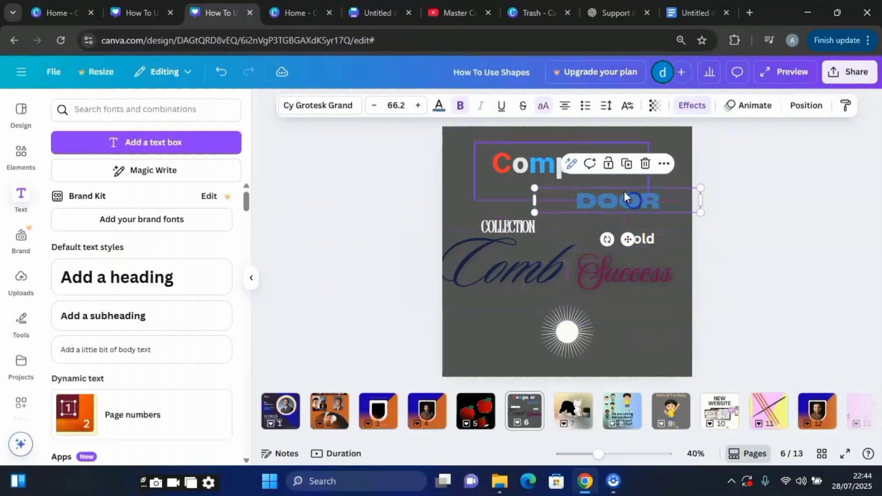
Step: Turn bold off and back on for the "DOOR" text, and select the "Bold" text
{"action": "left_click", "coordinate": [460, 106]}
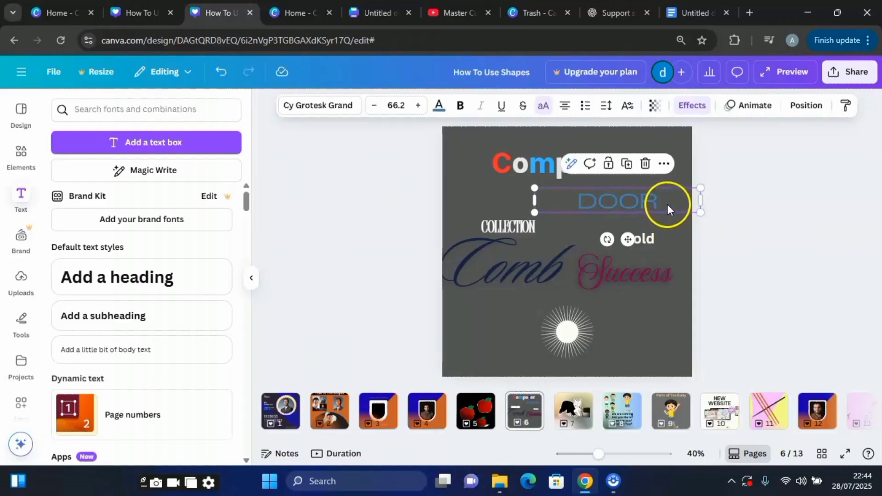
{"action": "left_click", "coordinate": [463, 107]}
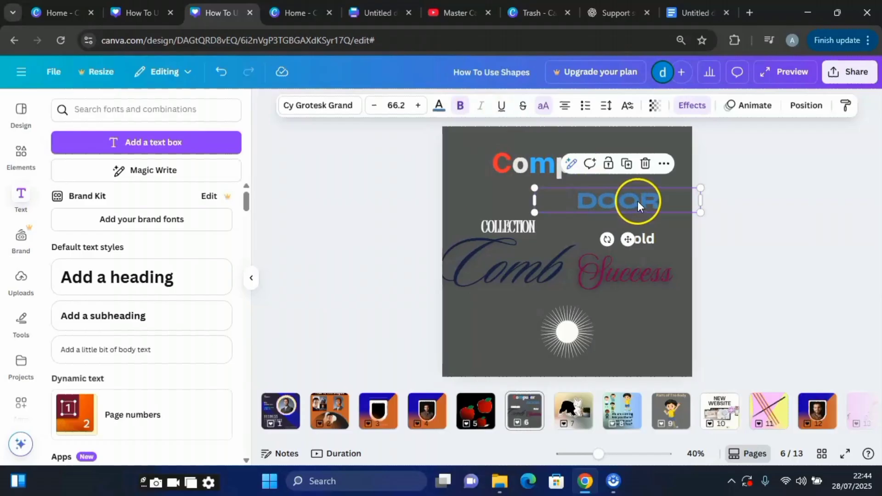
{"action": "left_click", "coordinate": [648, 239]}
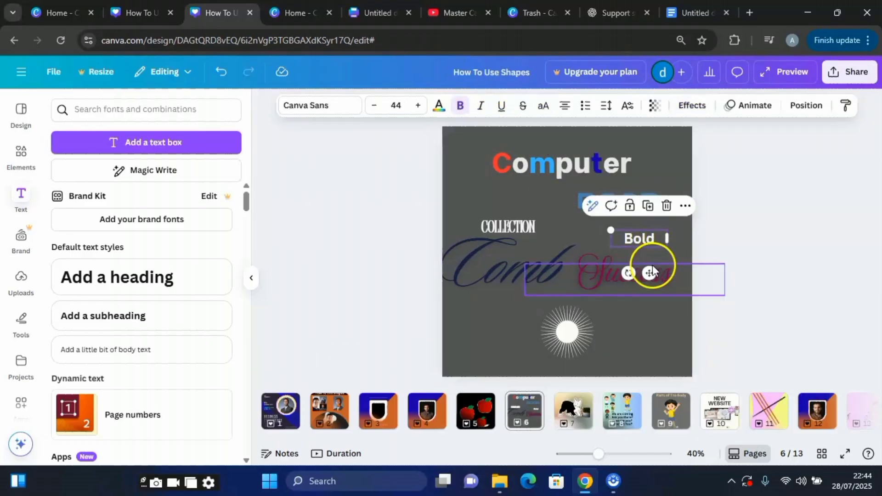
Step: Place the "Bold" text beneath the "Computer" heading, italicize it and enlarge it to about size 85.7
{"action": "left_click_drag", "start_coordinate": [648, 273], "coordinate": [505, 221]}
{"action": "left_click", "coordinate": [481, 106]}
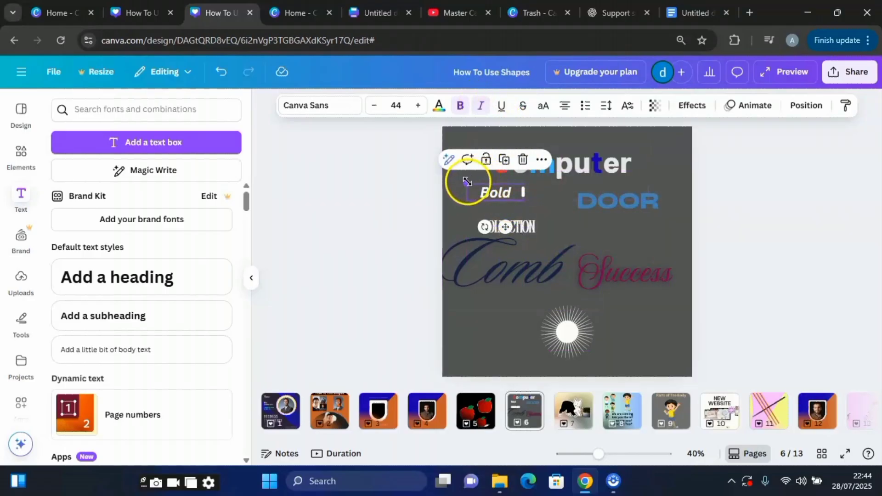
{"action": "left_click_drag", "start_coordinate": [471, 178], "coordinate": [415, 158]}
{"action": "left_click_drag", "start_coordinate": [473, 225], "coordinate": [503, 239]}
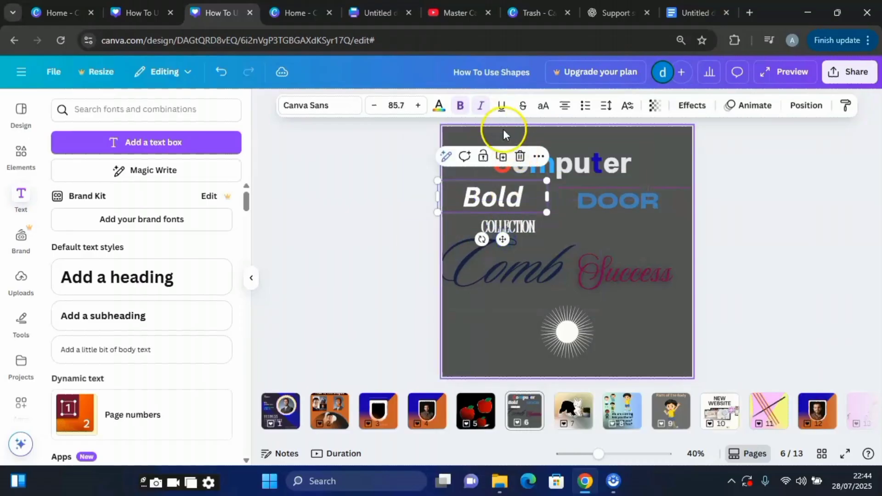
Step: Toggle italics off and on for the word "Bold", underline it and try it in uppercase
{"action": "left_click", "coordinate": [485, 107]}
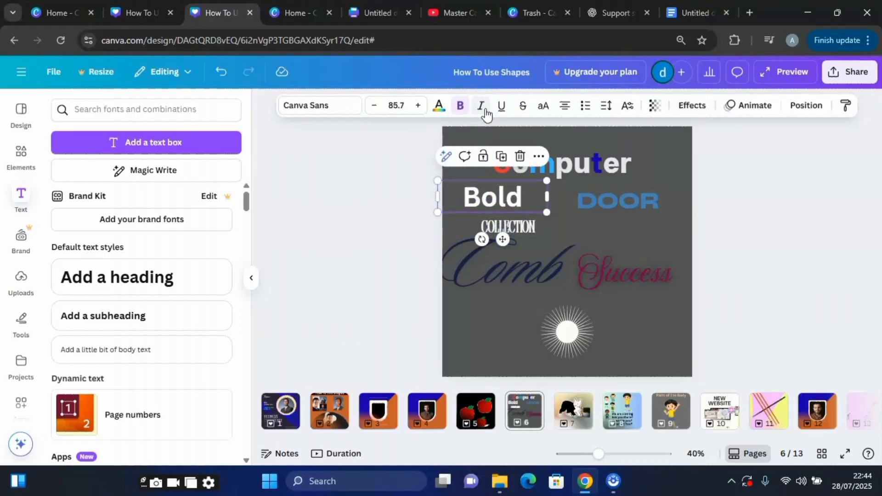
{"action": "left_click", "coordinate": [486, 109]}
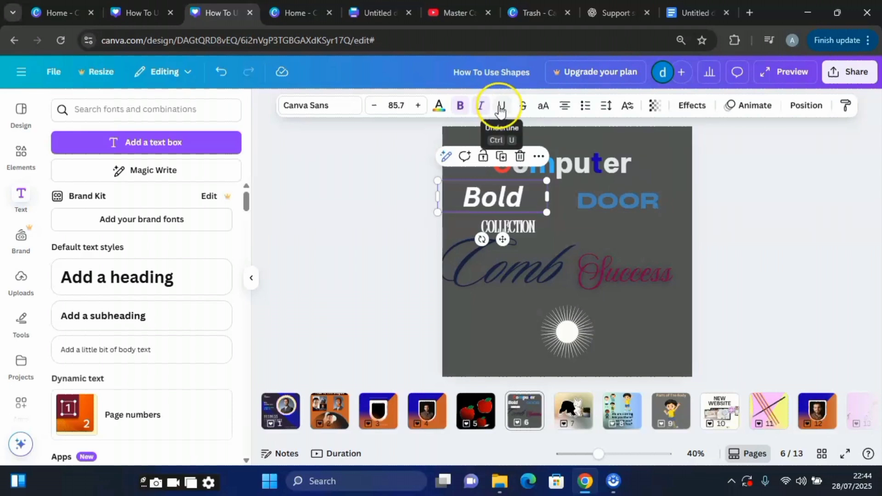
{"action": "left_click", "coordinate": [501, 108]}
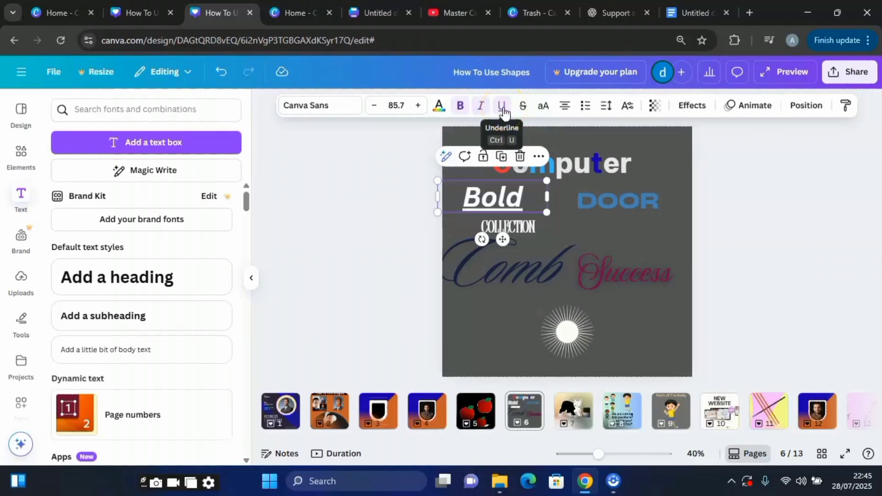
{"action": "left_click", "coordinate": [544, 109]}
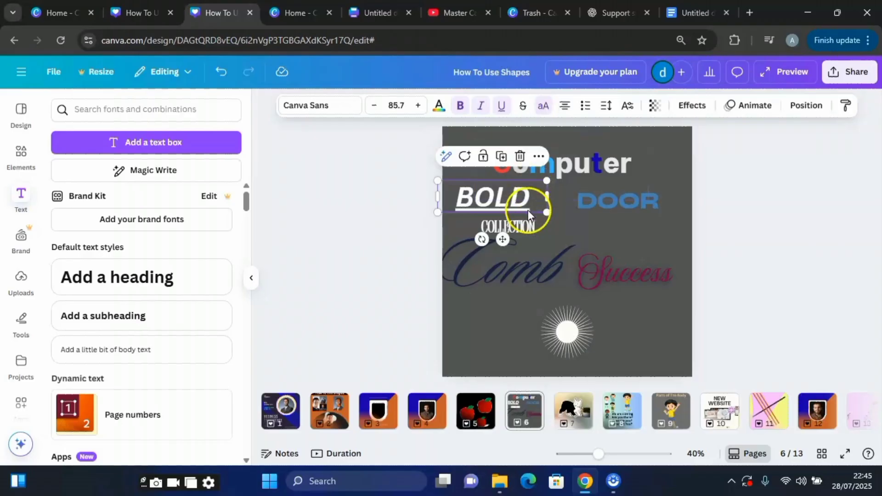
{"action": "left_click", "coordinate": [546, 109]}
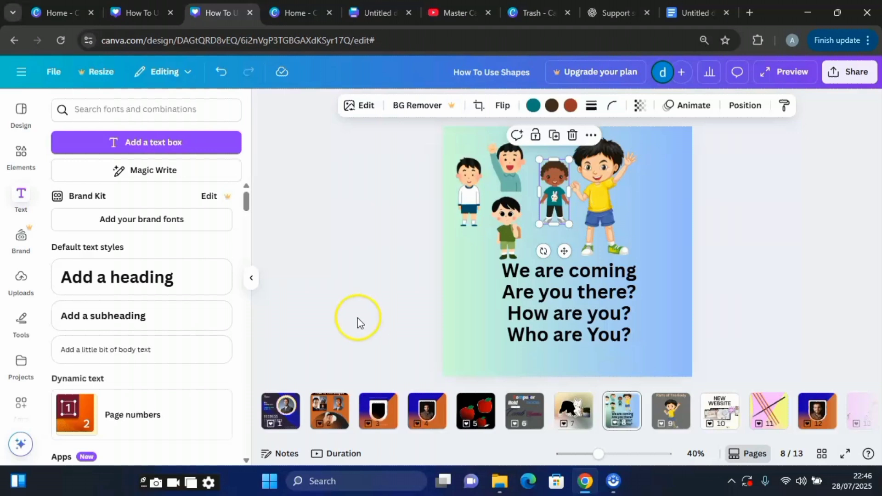
Step: Try left, right and centered alignment on the "We are coming" line of page 8
{"action": "left_click", "coordinate": [597, 277]}
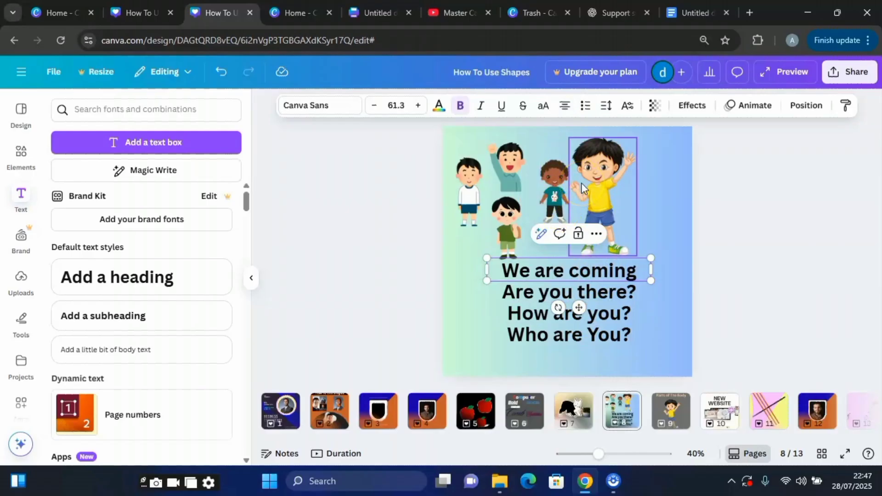
{"action": "left_click", "coordinate": [575, 159]}
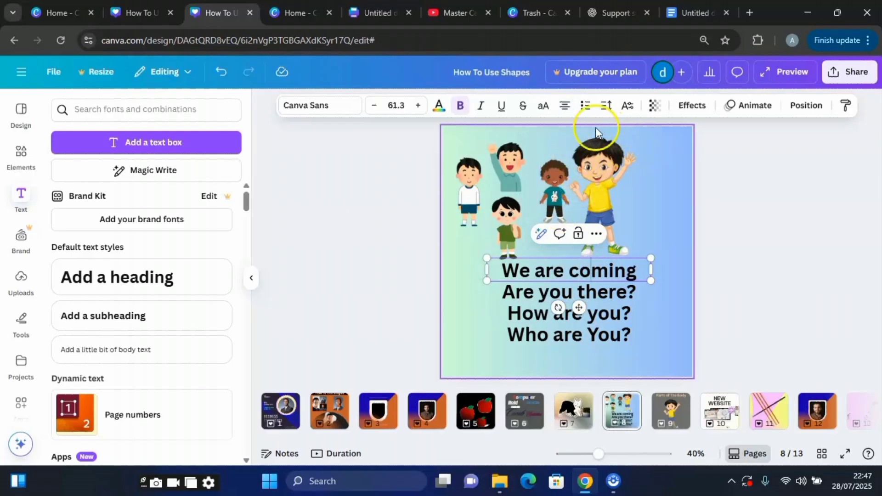
{"action": "left_click", "coordinate": [565, 110]}
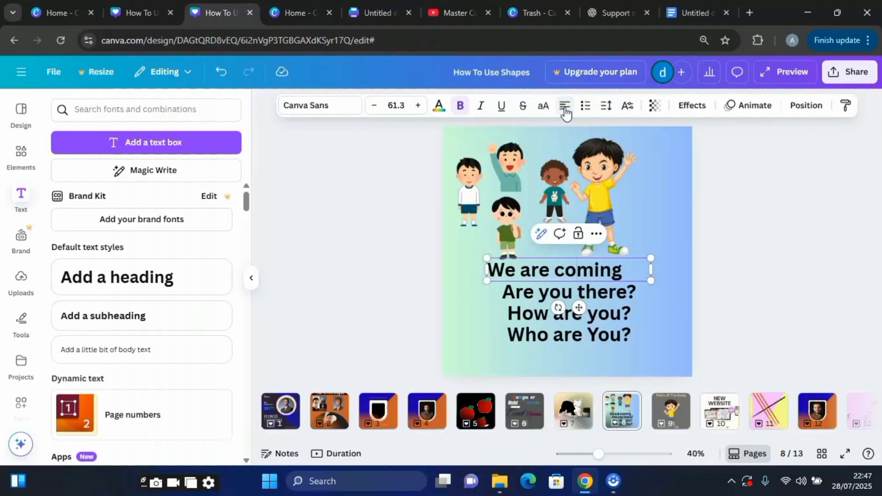
{"action": "left_click", "coordinate": [565, 110]}
{"action": "left_click", "coordinate": [565, 111]}
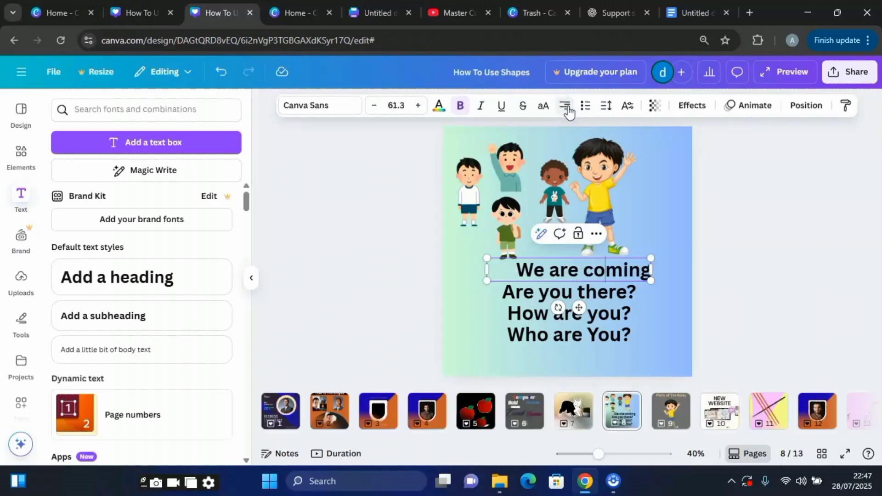
{"action": "left_click", "coordinate": [565, 110]}
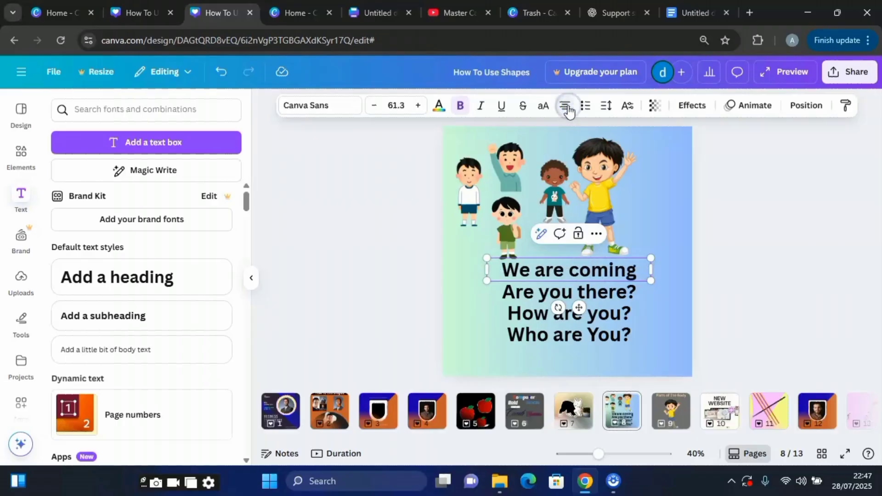
{"action": "left_click", "coordinate": [568, 109]}
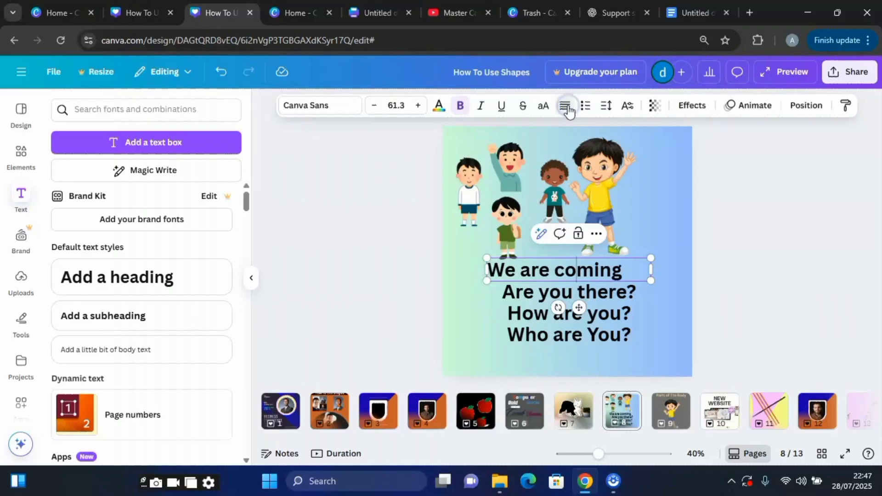
{"action": "left_click", "coordinate": [568, 109]}
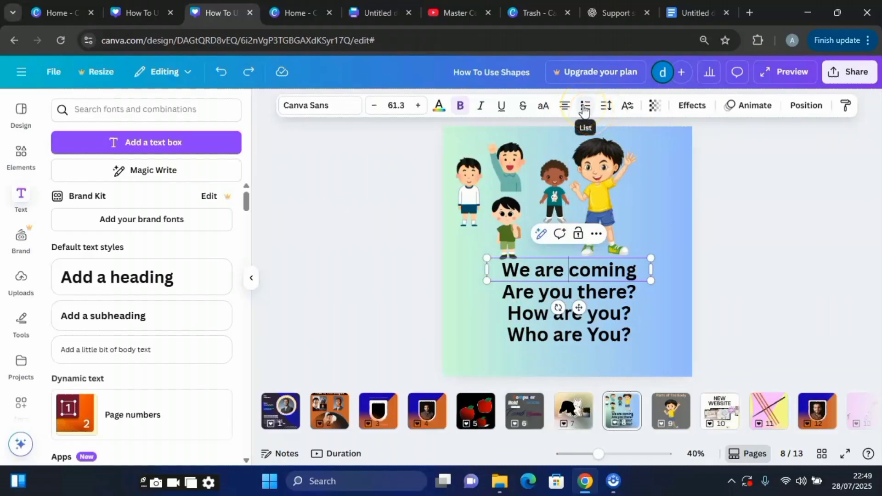
Step: Make "We are coming" a bulleted line after trying numbering, and widen its text box so it fits on one line
{"action": "left_click", "coordinate": [584, 106]}
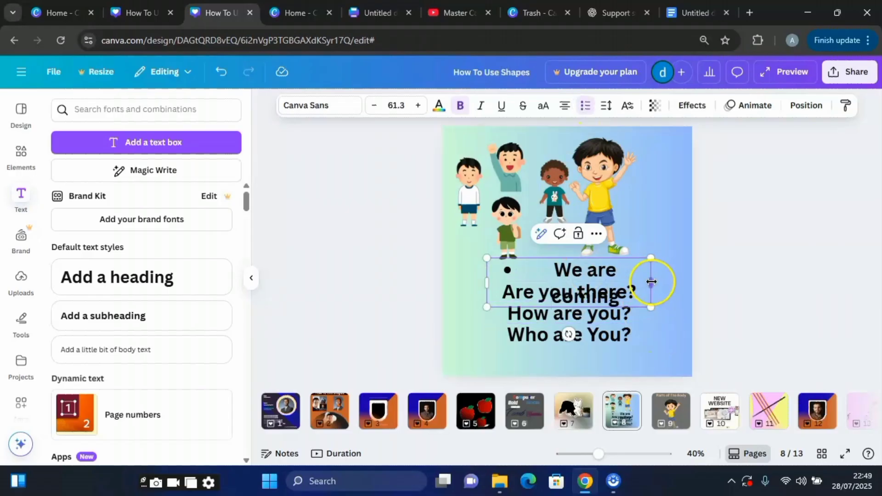
{"action": "left_click_drag", "start_coordinate": [677, 282], "coordinate": [699, 285]}
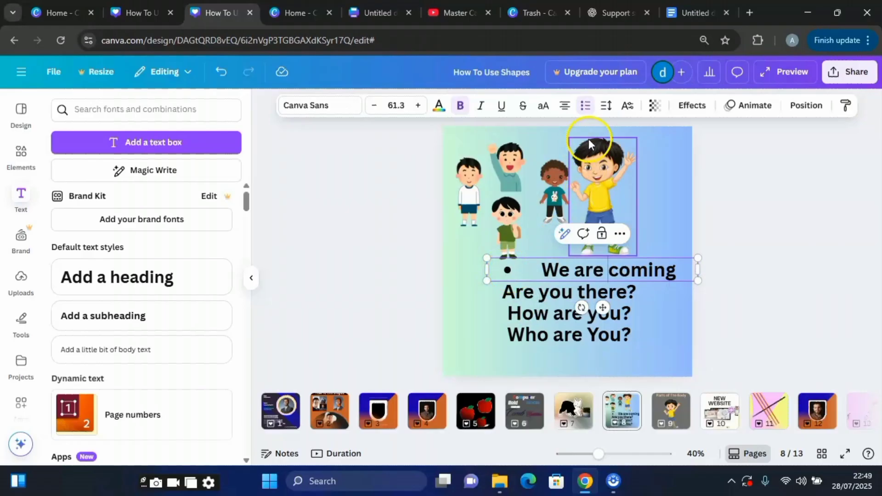
{"action": "left_click", "coordinate": [587, 108]}
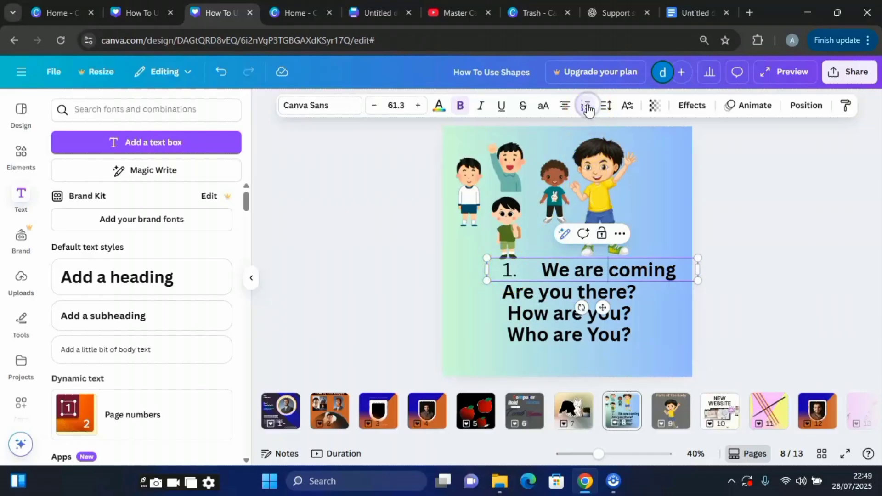
{"action": "left_click", "coordinate": [588, 107]}
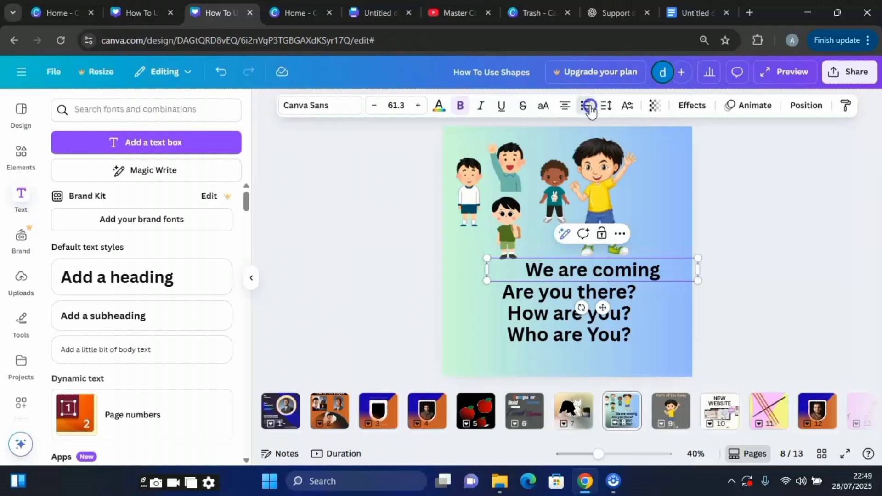
{"action": "left_click", "coordinate": [588, 107]}
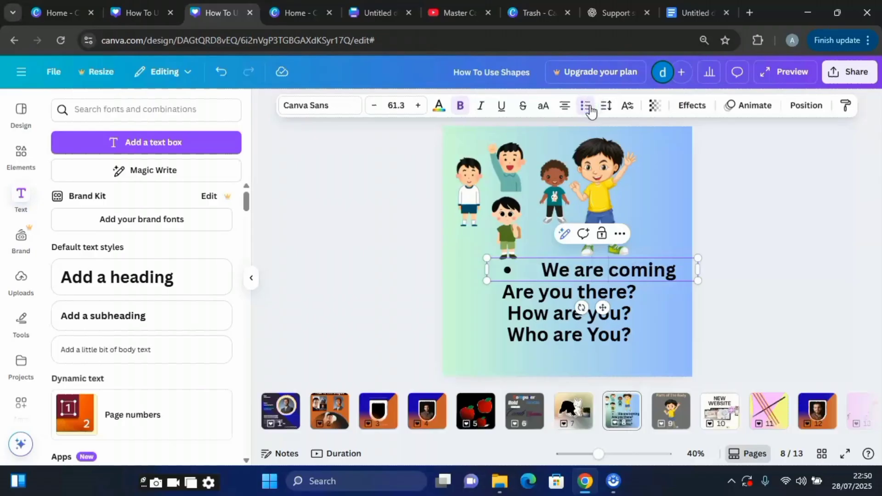
Step: Add bullets to the "Are you there?" and "How are you?" lines
{"action": "left_click", "coordinate": [500, 272]}
{"action": "left_click", "coordinate": [503, 290]}
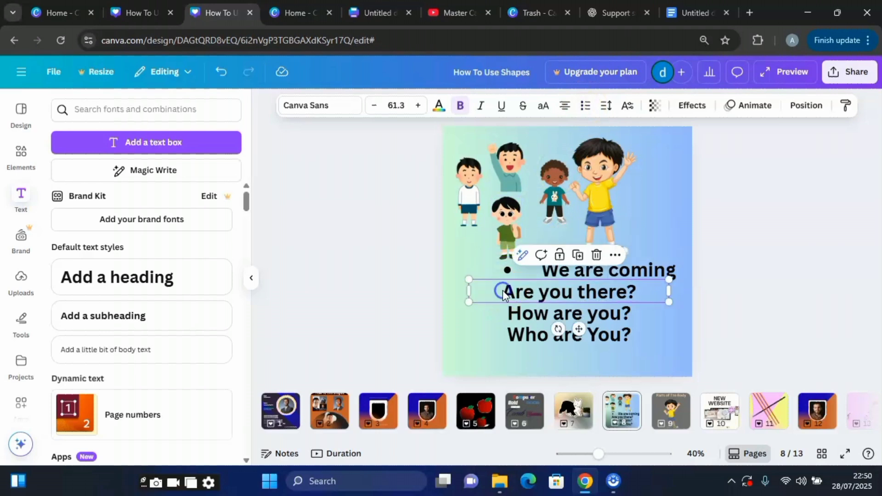
{"action": "left_click", "coordinate": [586, 106]}
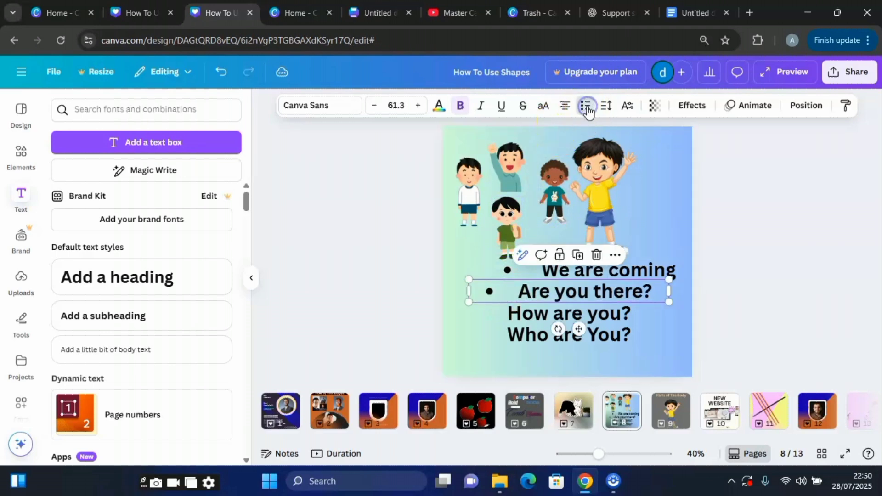
{"action": "left_click", "coordinate": [535, 315]}
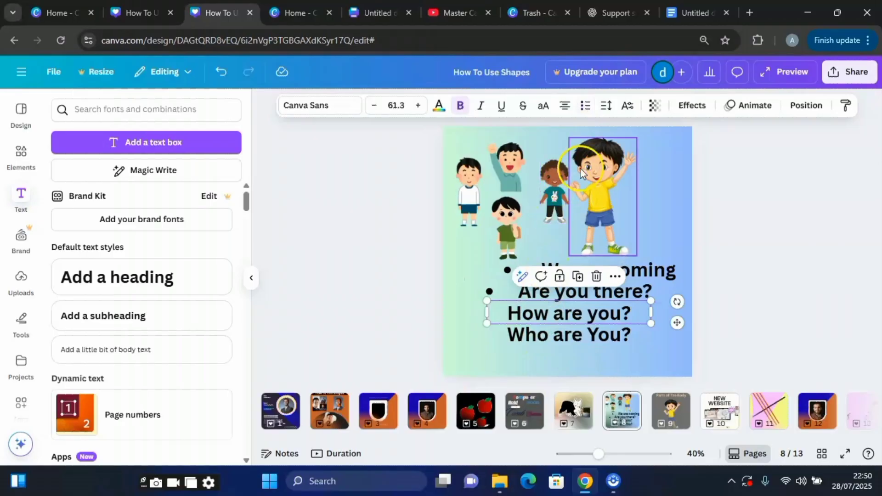
{"action": "left_click", "coordinate": [586, 106]}
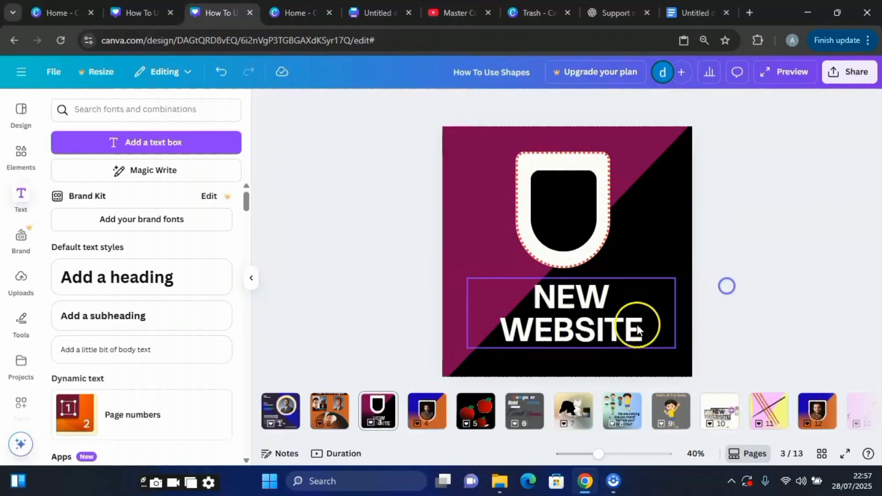
Step: Set the "NEW WEBSITE" text on page 3 to a letter spacing of 88 and a line spacing of 1.15
{"action": "left_click", "coordinate": [637, 314]}
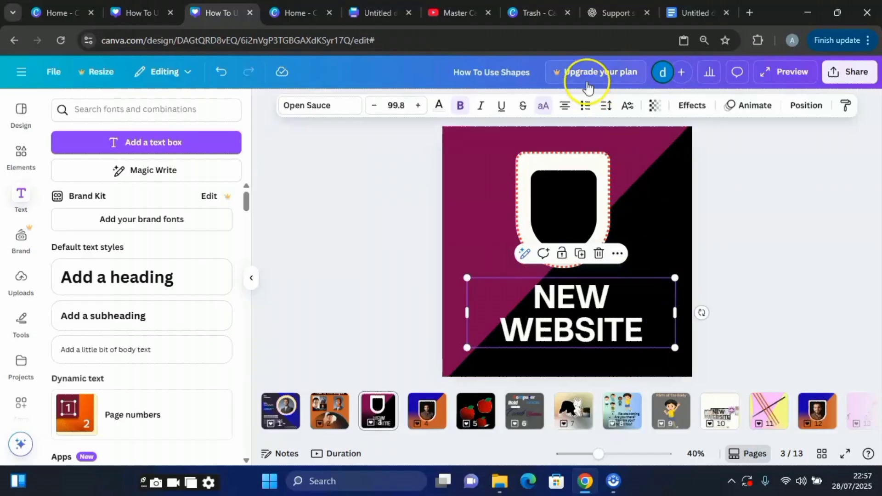
{"action": "left_click", "coordinate": [606, 111]}
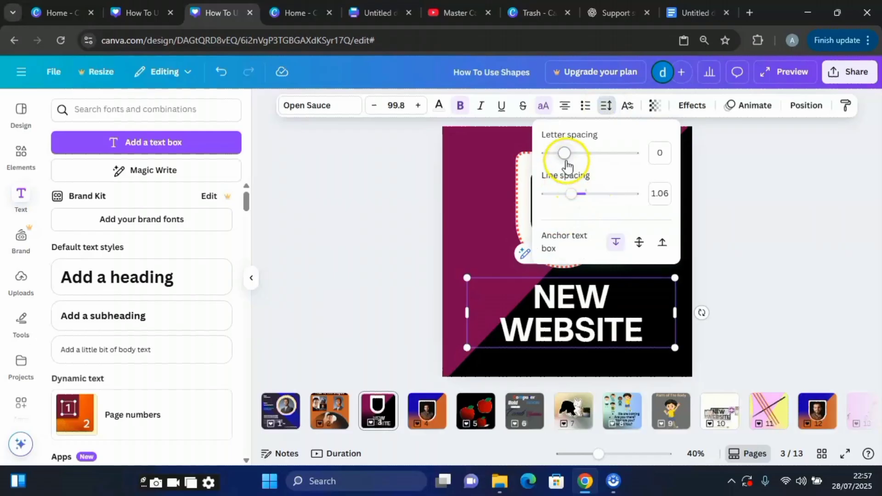
{"action": "mouse_move", "coordinate": [566, 154]}
{"action": "left_mouse_down"}
{"action": "mouse_move", "coordinate": [592, 161]}
{"action": "mouse_move", "coordinate": [546, 164]}
{"action": "mouse_move", "coordinate": [573, 163]}
{"action": "left_mouse_up"}
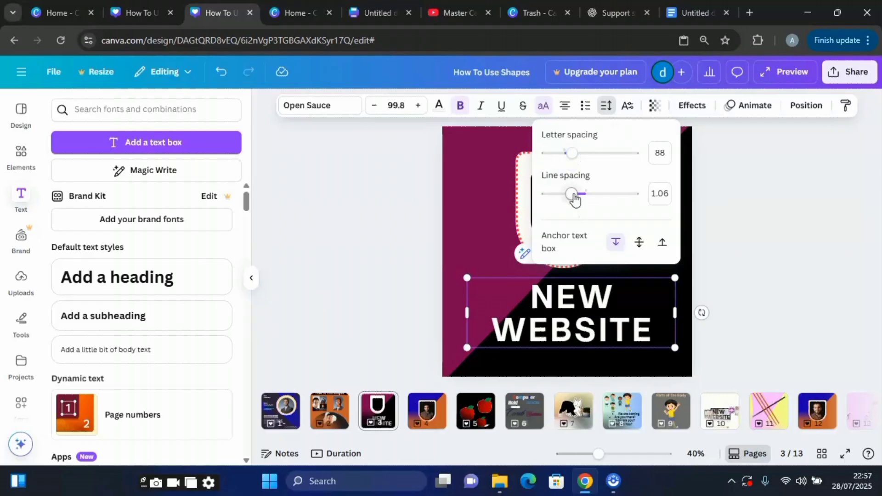
{"action": "mouse_move", "coordinate": [572, 195]}
{"action": "left_mouse_down"}
{"action": "mouse_move", "coordinate": [611, 199]}
{"action": "mouse_move", "coordinate": [563, 197]}
{"action": "mouse_move", "coordinate": [599, 202]}
{"action": "mouse_move", "coordinate": [579, 199]}
{"action": "left_mouse_up"}
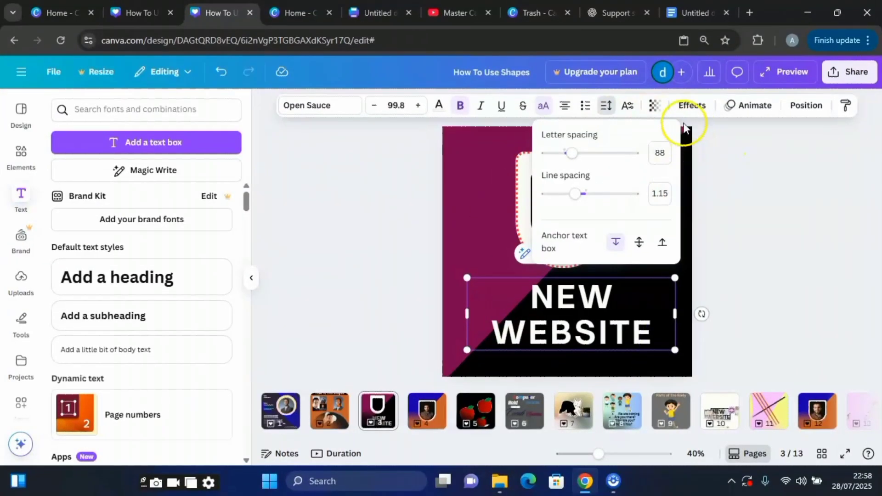
Step: Make the "NEW WEBSITE" text slightly transparent
{"action": "left_click", "coordinate": [655, 108]}
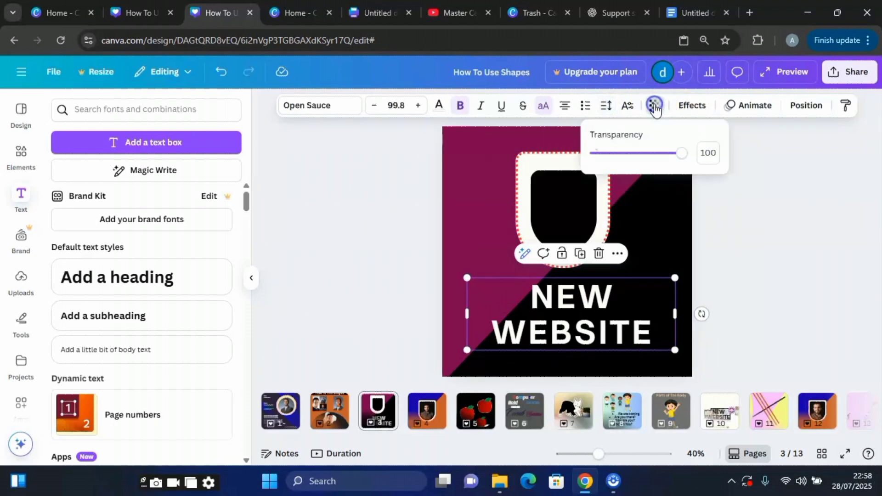
{"action": "mouse_move", "coordinate": [686, 158]}
{"action": "left_mouse_down"}
{"action": "mouse_move", "coordinate": [607, 162]}
{"action": "mouse_move", "coordinate": [678, 164]}
{"action": "left_mouse_up"}
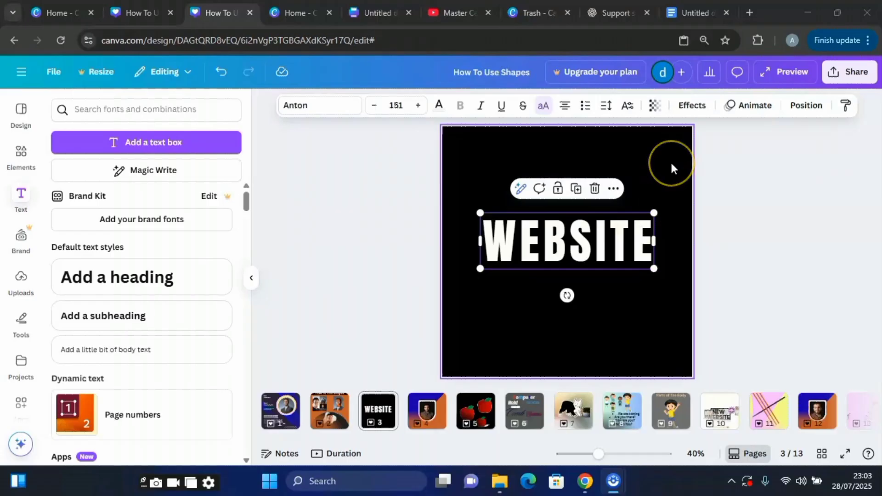
Step: Apply a Shadow effect to the "WEBSITE" text with offset 82, blur 20 and transparency 49
{"action": "left_click", "coordinate": [694, 107]}
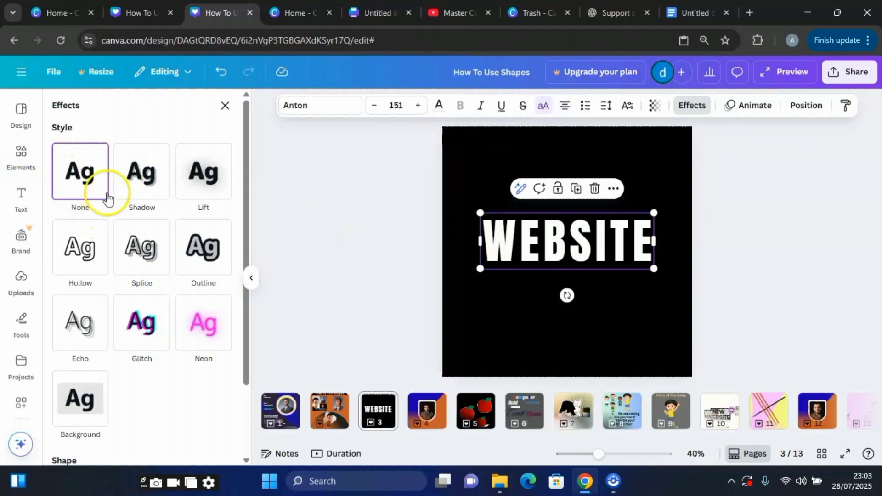
{"action": "left_click", "coordinate": [142, 177]}
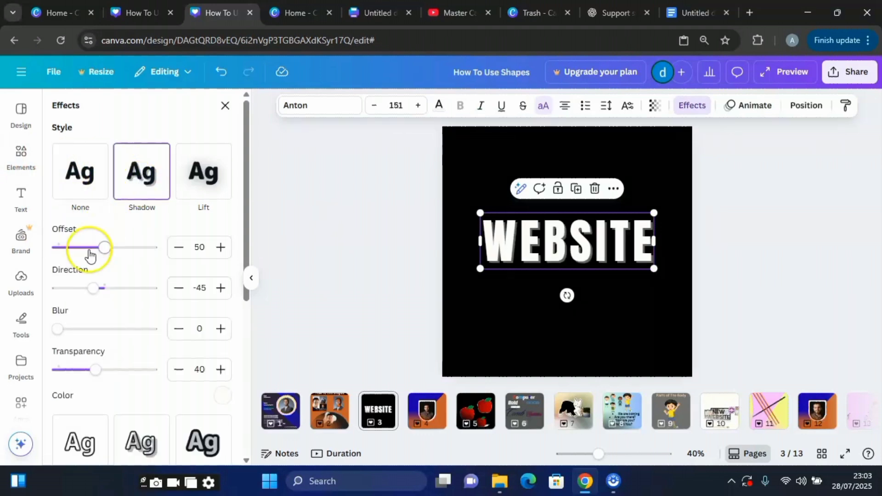
{"action": "left_click_drag", "start_coordinate": [106, 250], "coordinate": [136, 256]}
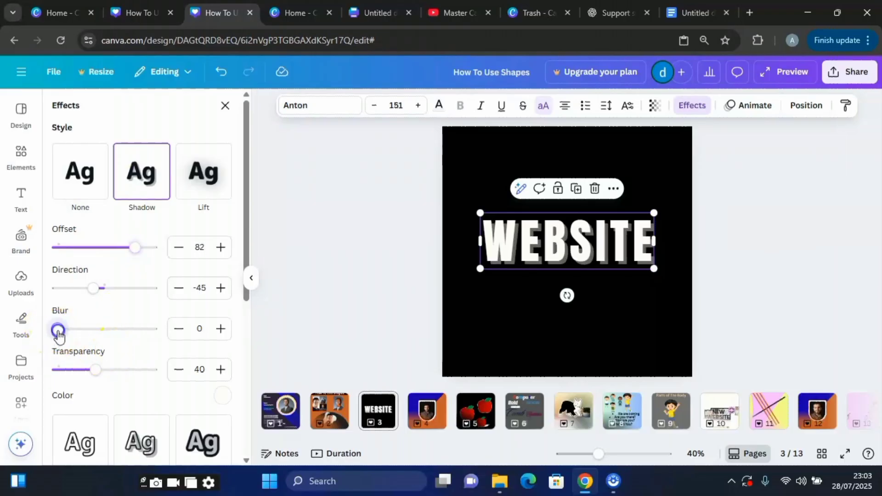
{"action": "left_click_drag", "start_coordinate": [57, 331], "coordinate": [77, 330]}
{"action": "mouse_move", "coordinate": [96, 375]}
{"action": "left_mouse_down"}
{"action": "mouse_move", "coordinate": [138, 371]}
{"action": "mouse_move", "coordinate": [108, 376]}
{"action": "left_mouse_up"}
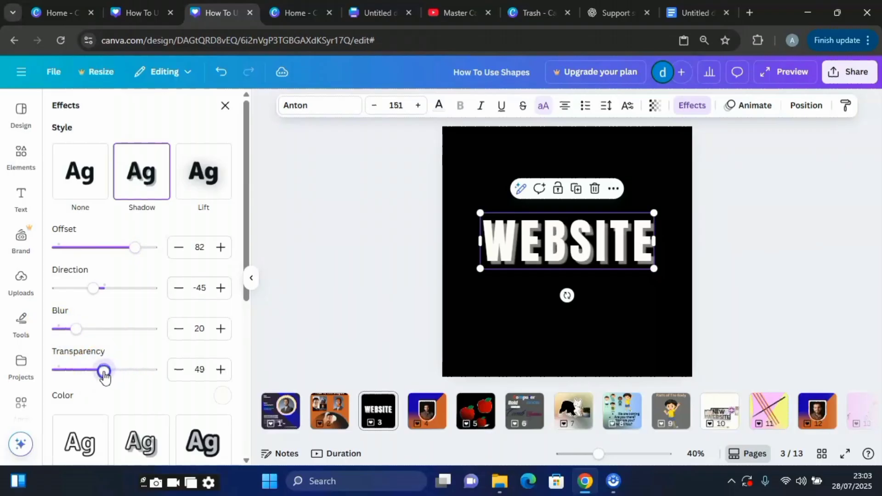
Step: Change the shadow color of the "WEBSITE" text to Bright red #ff3131
{"action": "scroll", "coordinate": [250, 331], "scroll_direction": "down", "scroll_amount": 2}
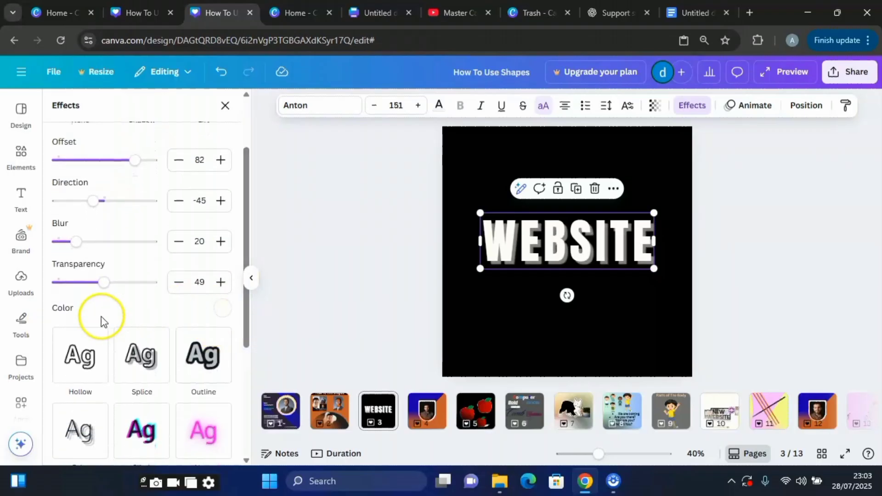
{"action": "left_click", "coordinate": [223, 308]}
{"action": "left_click", "coordinate": [203, 221]}
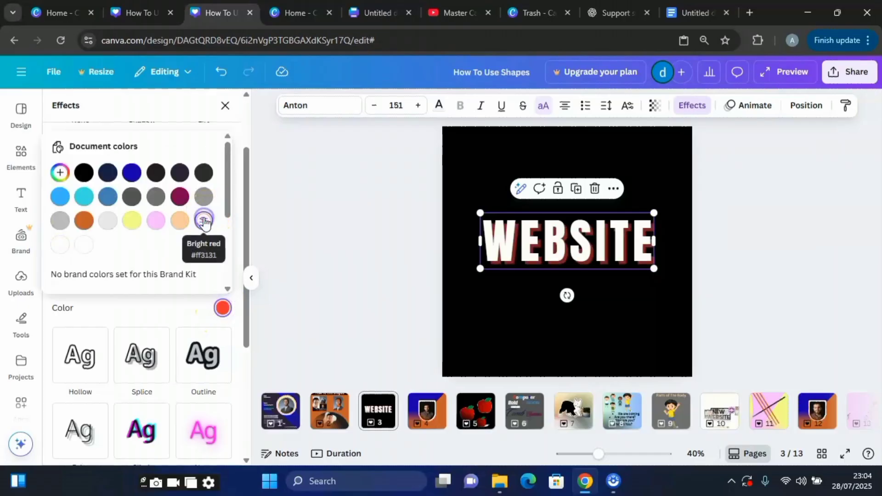
Step: Try yellow, blue and turquoise as the shadow color of the "WEBSITE" text, then remove its Shadow effect
{"action": "left_click", "coordinate": [131, 220]}
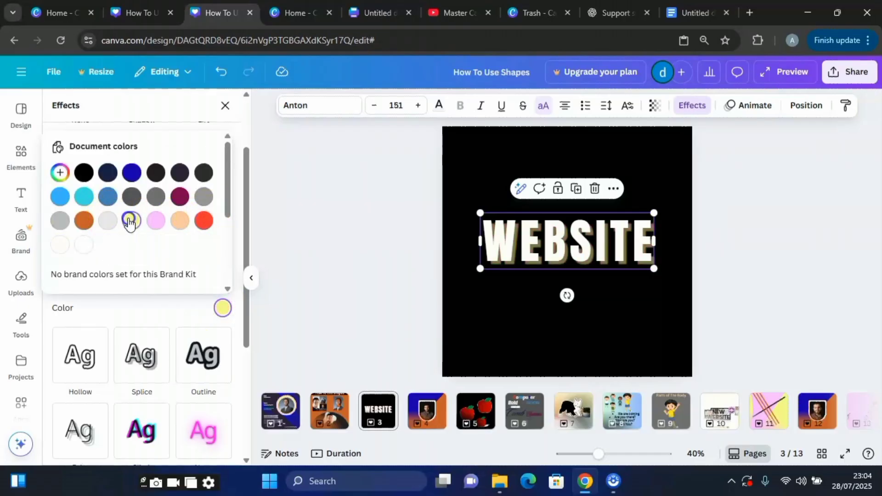
{"action": "left_click", "coordinate": [109, 197]}
{"action": "left_click", "coordinate": [84, 197]}
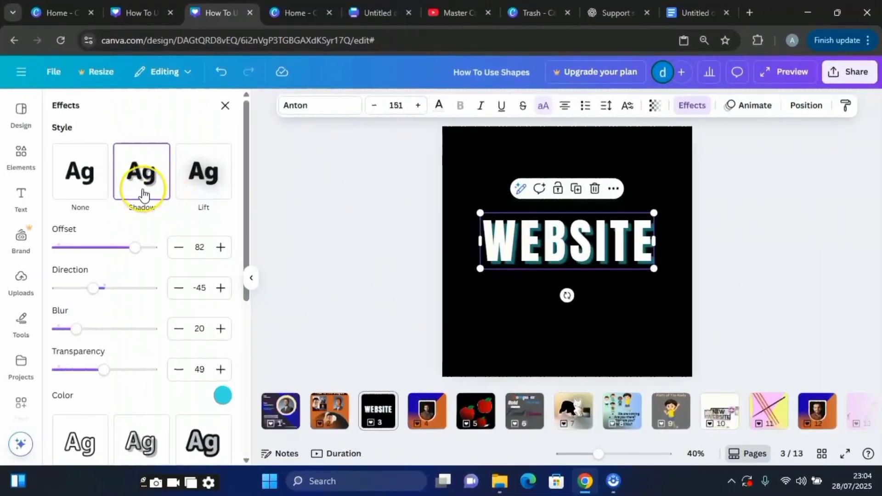
{"action": "left_click", "coordinate": [91, 184]}
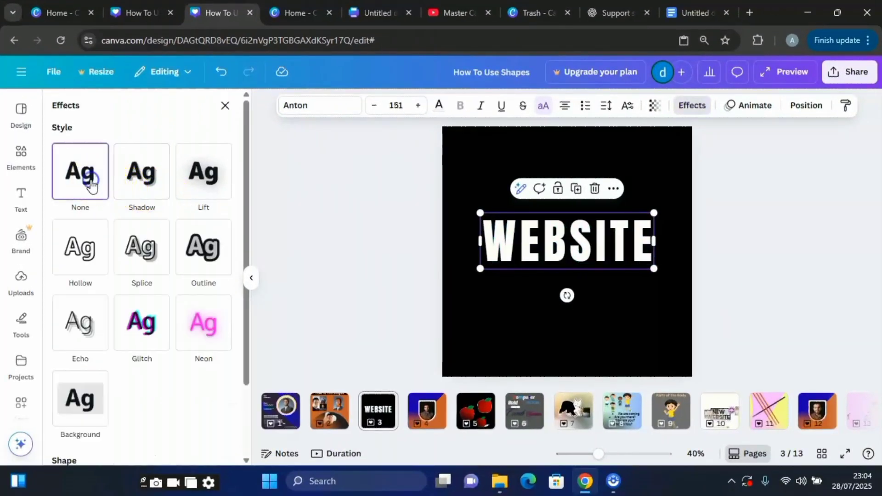
Step: Try the Outline effect at thickness 123 and the Hollow effect at thickness 55 on the "WEBSITE" text
{"action": "left_click", "coordinate": [207, 258]}
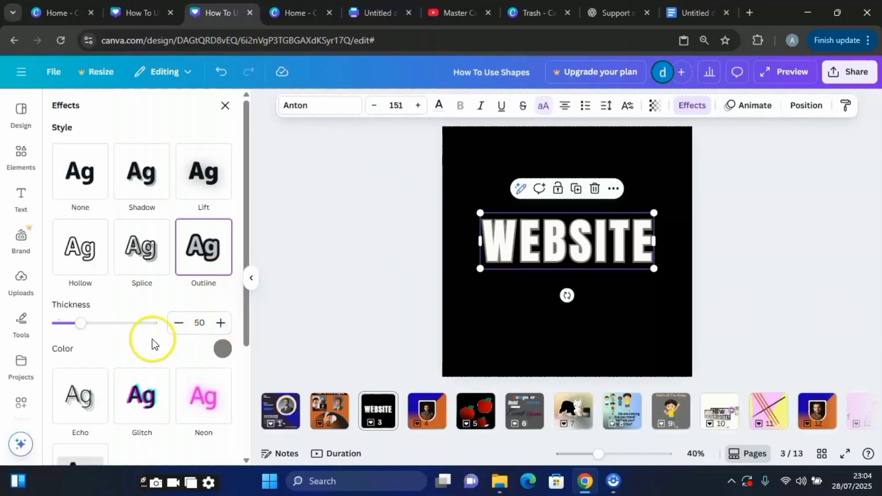
{"action": "left_click_drag", "start_coordinate": [81, 326], "coordinate": [117, 335]}
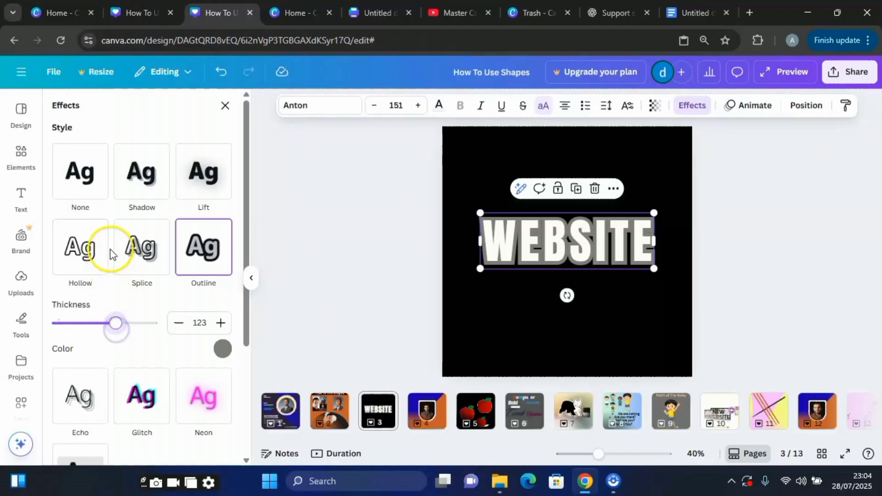
{"action": "left_click", "coordinate": [80, 251]}
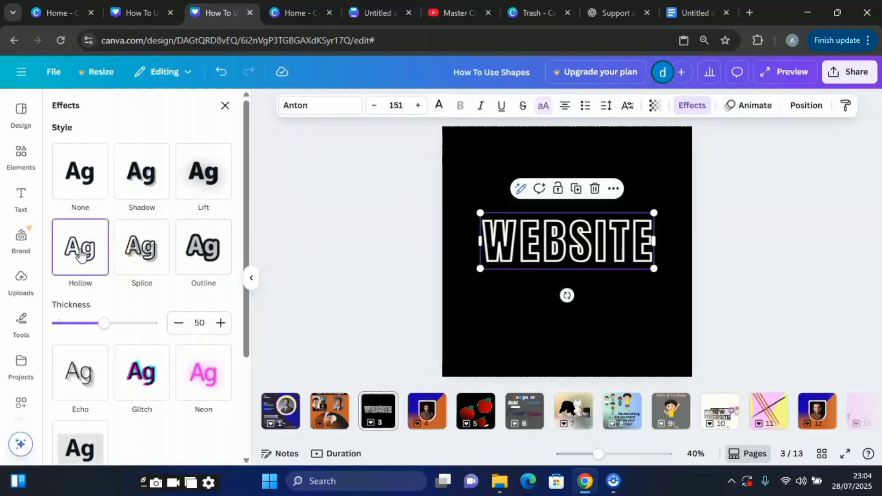
{"action": "scroll", "coordinate": [155, 314], "scroll_direction": "down", "scroll_amount": 2}
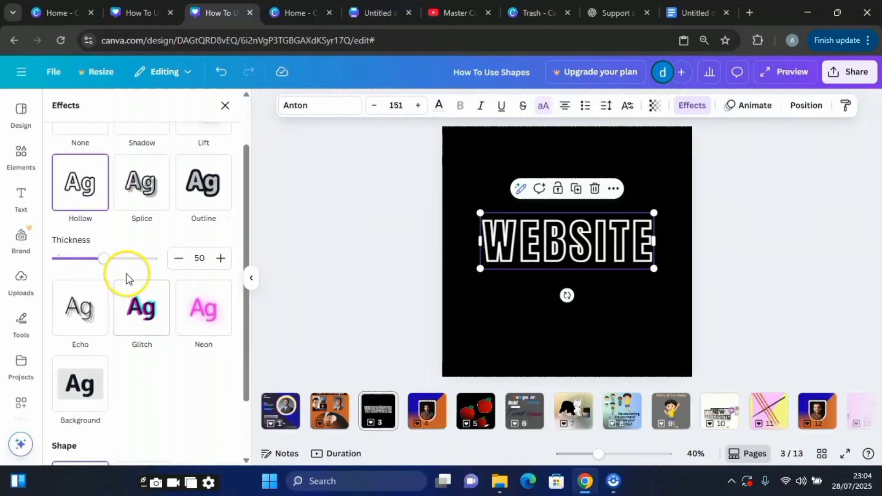
{"action": "mouse_move", "coordinate": [104, 259]}
{"action": "left_mouse_down"}
{"action": "mouse_move", "coordinate": [134, 259]}
{"action": "mouse_move", "coordinate": [111, 261]}
{"action": "left_mouse_up"}
Step: Try the Glitch effect and the Echo effect on the "WEBSITE" text
{"action": "left_click", "coordinate": [147, 317]}
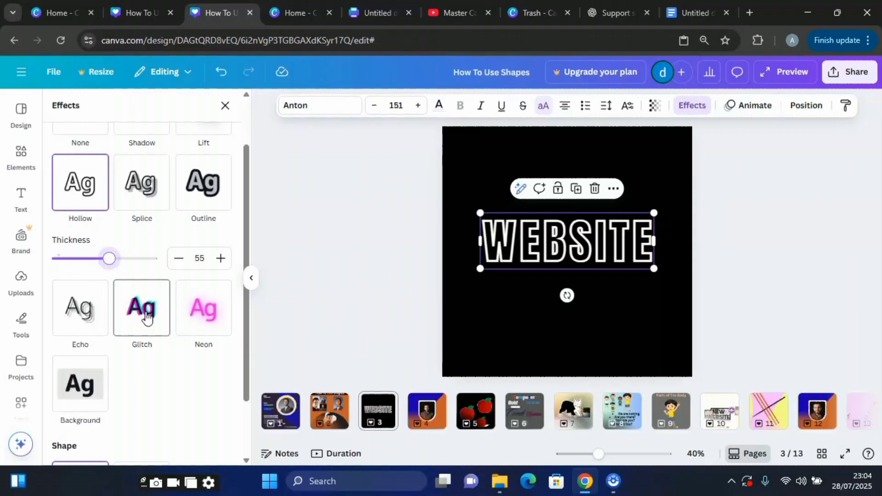
{"action": "left_click", "coordinate": [141, 318]}
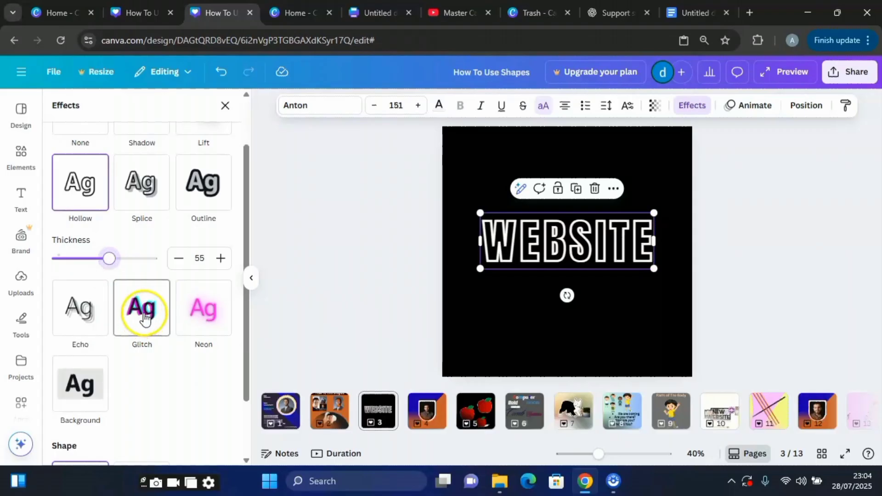
{"action": "left_click", "coordinate": [145, 317]}
{"action": "left_click", "coordinate": [76, 260]}
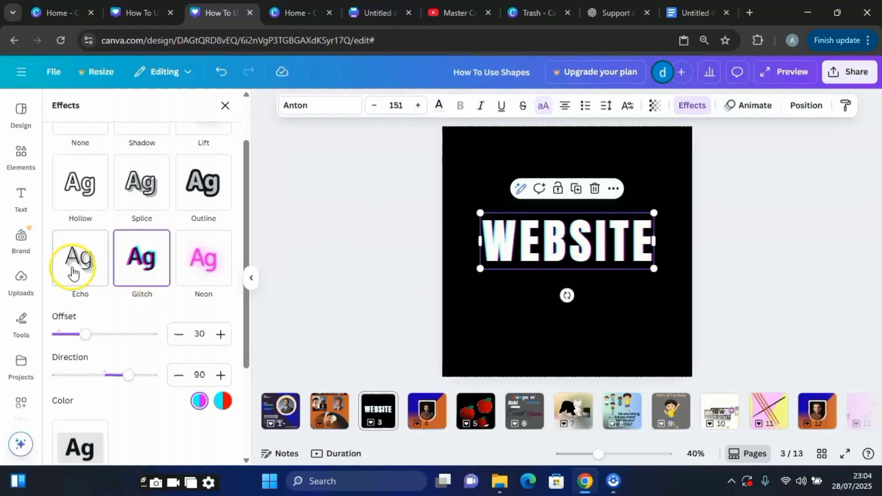
Step: Try the Neon effect at intensity 72 and the Lift effect with increased intensity on the "WEBSITE" text
{"action": "left_click", "coordinate": [213, 266]}
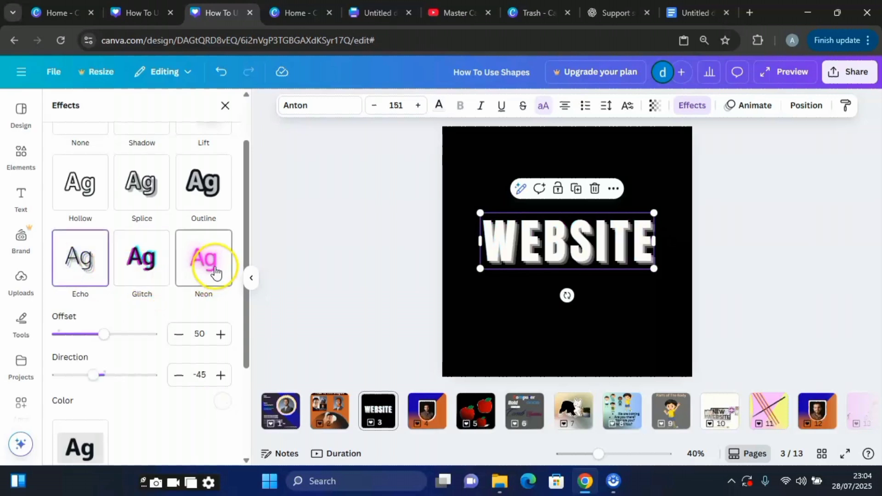
{"action": "left_click_drag", "start_coordinate": [106, 340], "coordinate": [126, 339]}
{"action": "scroll", "coordinate": [179, 320], "scroll_direction": "down", "scroll_amount": 2}
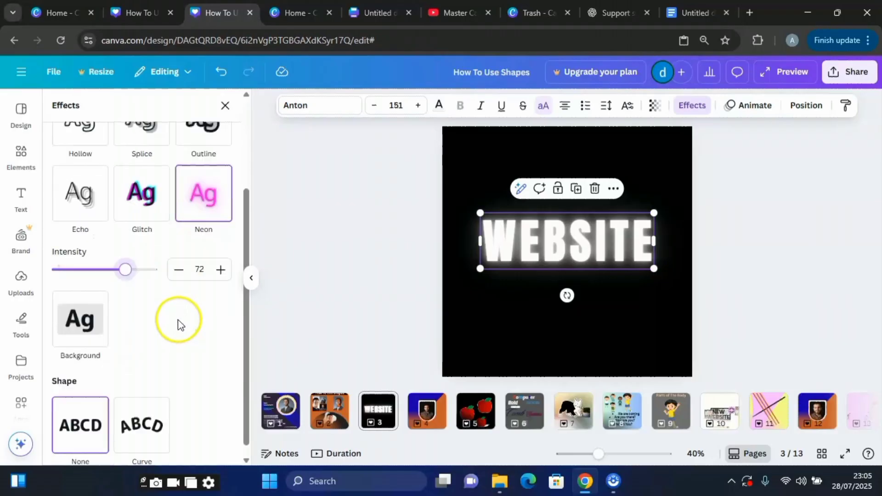
{"action": "scroll", "coordinate": [180, 324], "scroll_direction": "up", "scroll_amount": 3}
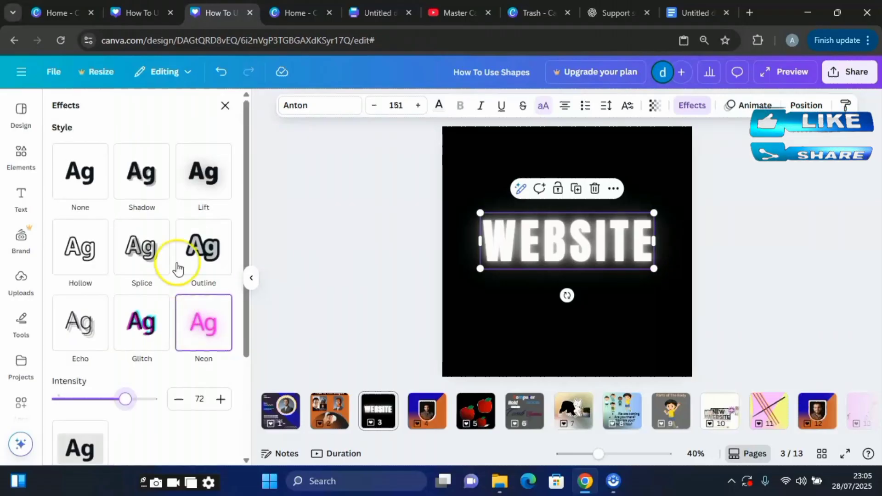
{"action": "left_click", "coordinate": [204, 177]}
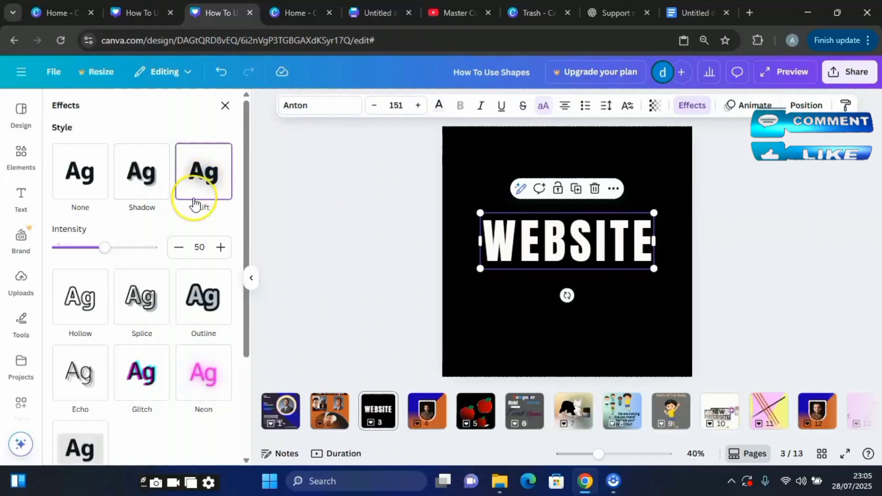
{"action": "mouse_move", "coordinate": [102, 247]}
{"action": "left_mouse_down"}
{"action": "mouse_move", "coordinate": [140, 257]}
{"action": "mouse_move", "coordinate": [118, 250]}
{"action": "left_mouse_up"}
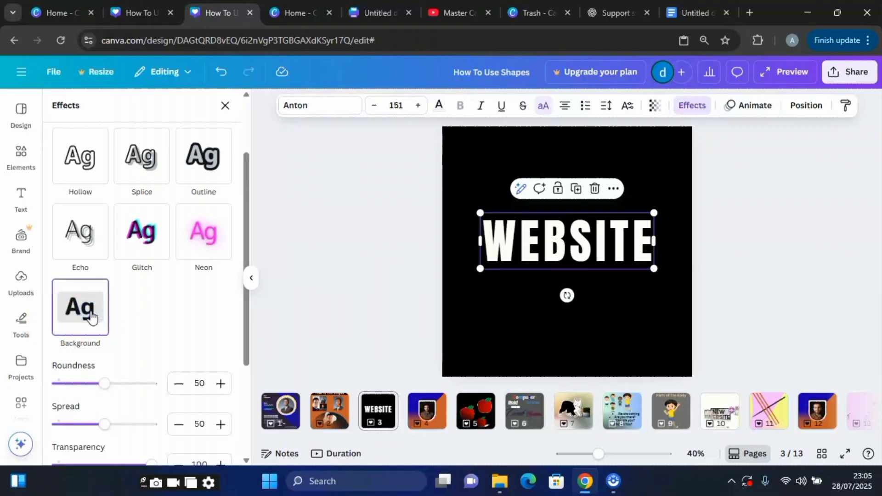
Step: Give the "WEBSITE" text a Background effect in Bright red #ff3131
{"action": "scroll", "coordinate": [156, 308], "scroll_direction": "down", "scroll_amount": 4}
{"action": "left_click", "coordinate": [222, 340]}
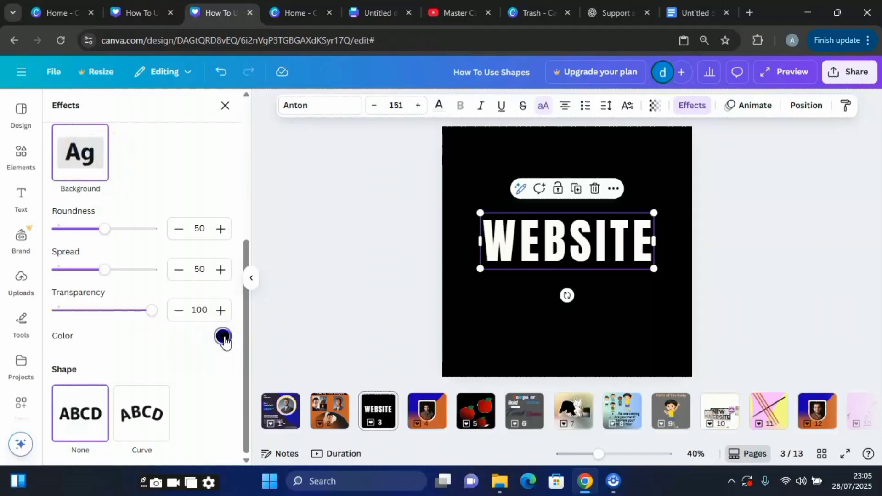
{"action": "left_click", "coordinate": [204, 249]}
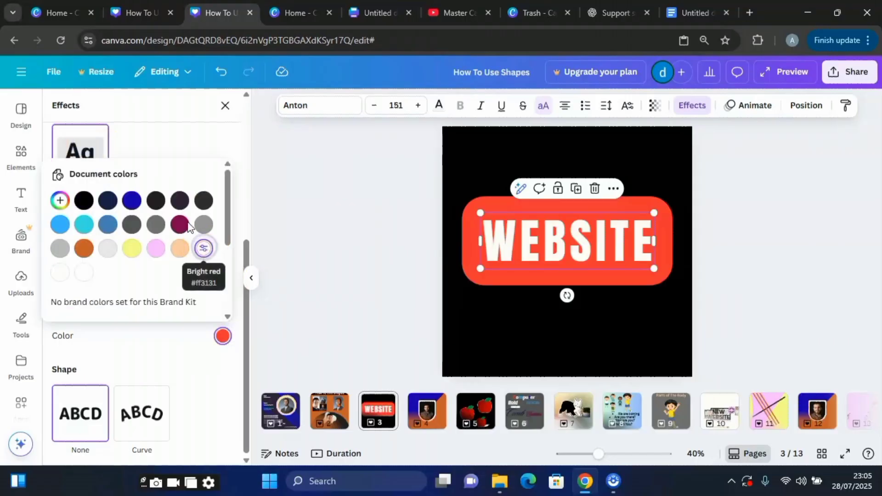
{"action": "left_click", "coordinate": [127, 149]}
Step: Set the red text background's roundness to 38, reduce its spread, and slightly lower its transparency value
{"action": "left_click_drag", "start_coordinate": [105, 228], "coordinate": [76, 228]}
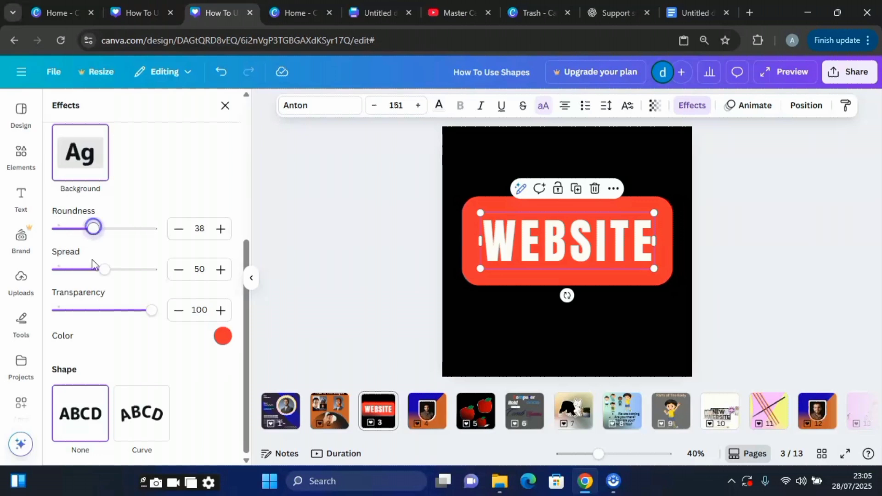
{"action": "left_click_drag", "start_coordinate": [104, 269], "coordinate": [56, 270]}
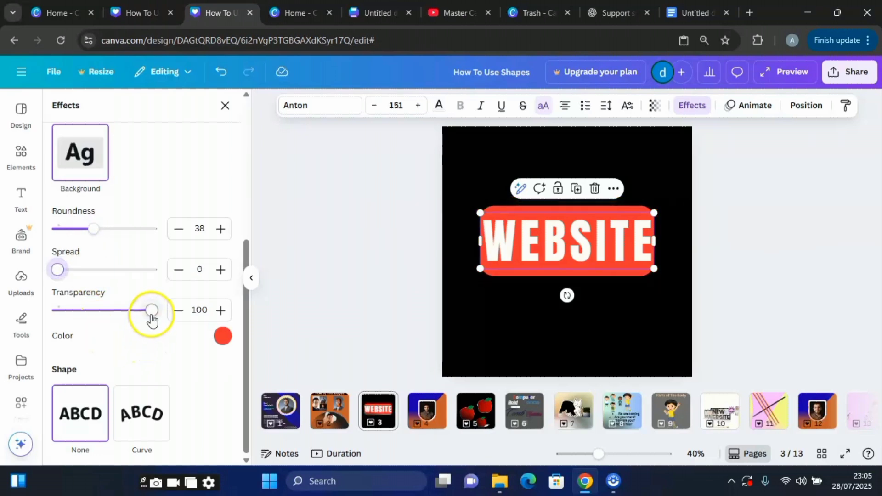
{"action": "mouse_move", "coordinate": [152, 314]}
{"action": "left_mouse_down"}
{"action": "mouse_move", "coordinate": [88, 314]}
{"action": "mouse_move", "coordinate": [149, 311]}
{"action": "left_mouse_up"}
{"action": "scroll", "coordinate": [189, 194], "scroll_direction": "up", "scroll_amount": 5}
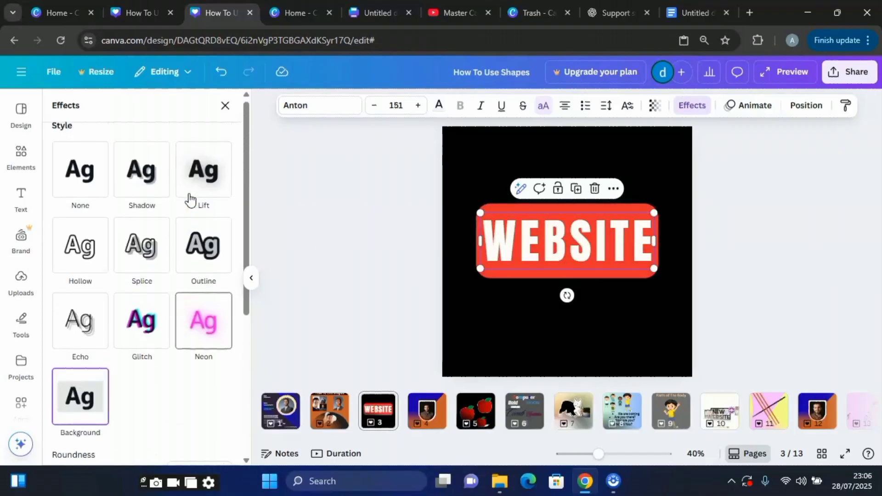
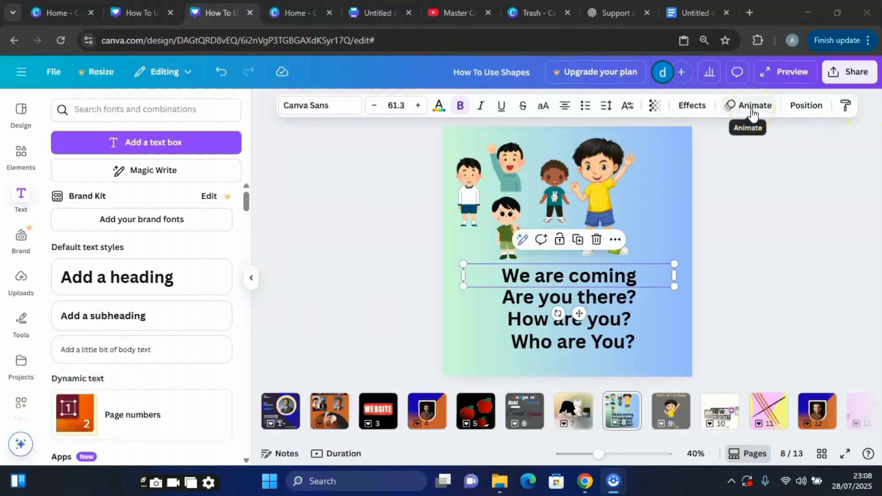
Step: Try the Typewriter, Ascend and Shift animations on the "We are coming" text on page 8
{"action": "left_click", "coordinate": [752, 112]}
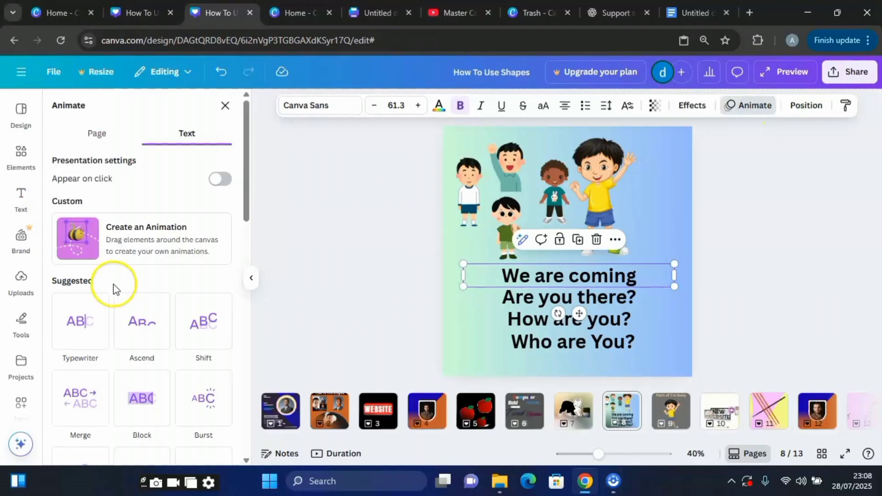
{"action": "left_click", "coordinate": [91, 334]}
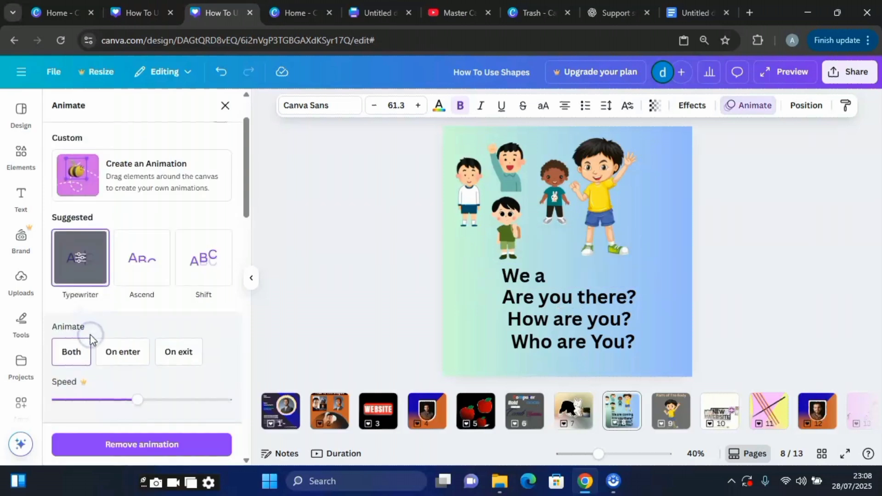
{"action": "left_click", "coordinate": [147, 276]}
{"action": "scroll", "coordinate": [144, 273], "scroll_direction": "down", "scroll_amount": 3}
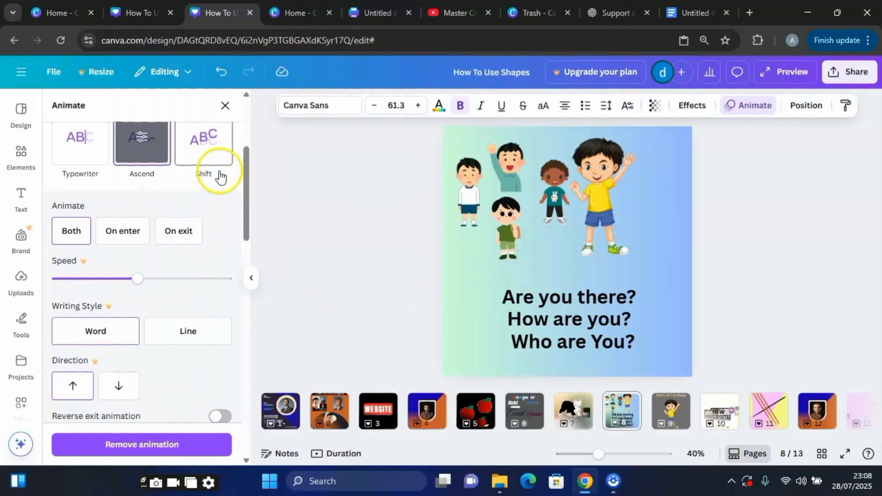
{"action": "left_click", "coordinate": [219, 153]}
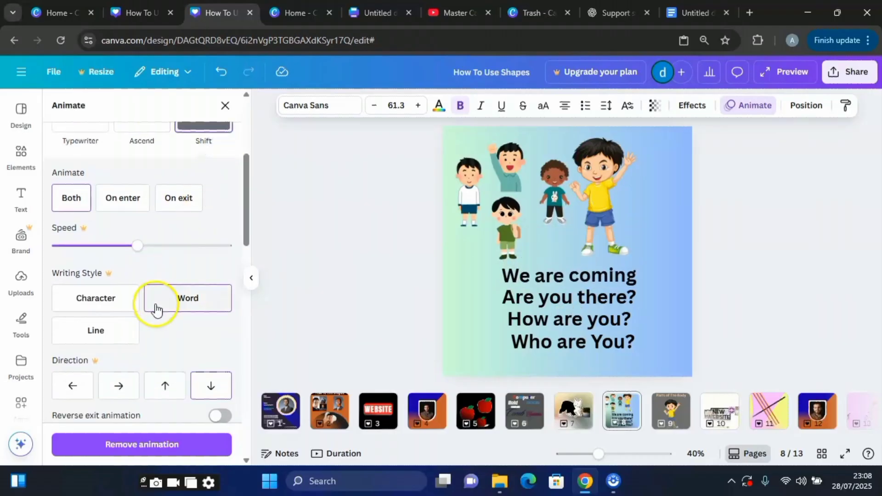
Step: Try the Merge, Block and Burst animations on the "We are coming" text
{"action": "scroll", "coordinate": [131, 322], "scroll_direction": "down", "scroll_amount": 4}
{"action": "left_click", "coordinate": [96, 278]}
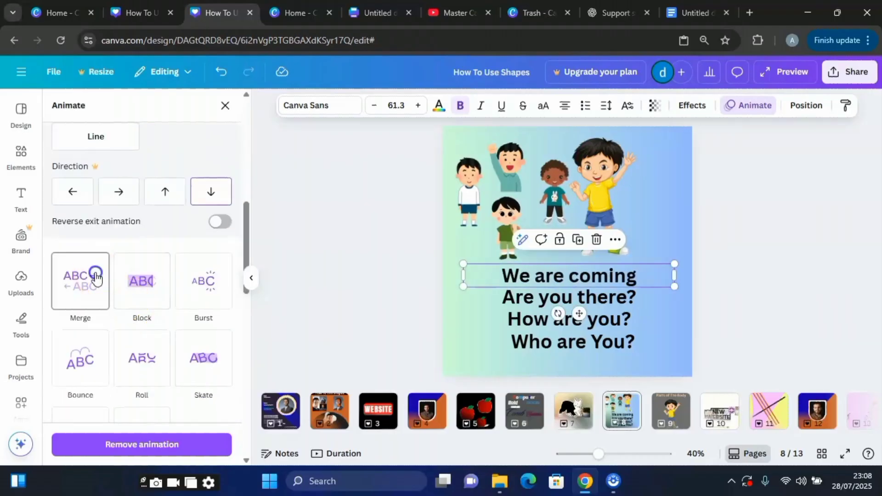
{"action": "left_click", "coordinate": [144, 273]}
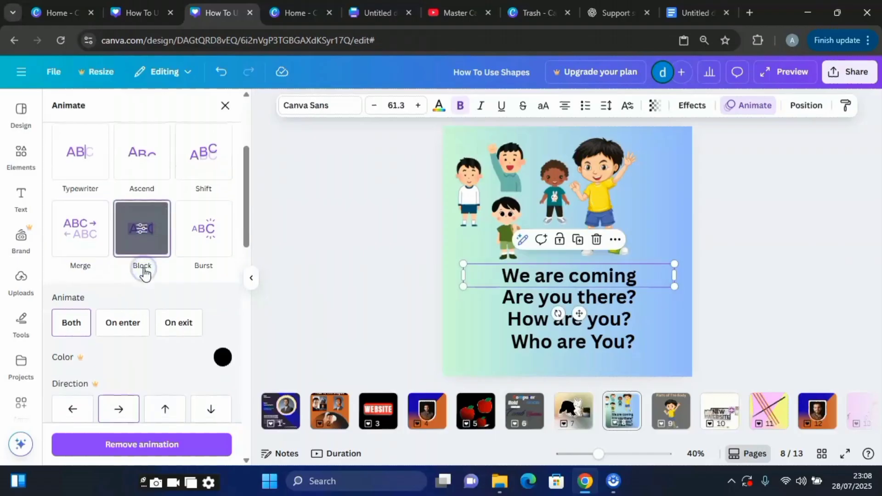
{"action": "left_click", "coordinate": [214, 246]}
Step: Try the Roll animation on the "We are coming" text with the On enter, On exit and Both timings, ending on Both
{"action": "scroll", "coordinate": [170, 299], "scroll_direction": "down", "scroll_amount": 5}
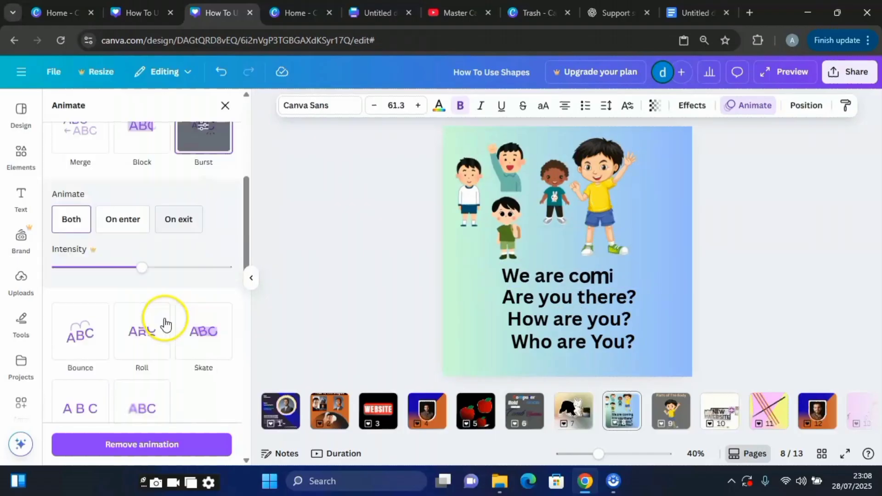
{"action": "left_click", "coordinate": [144, 201]}
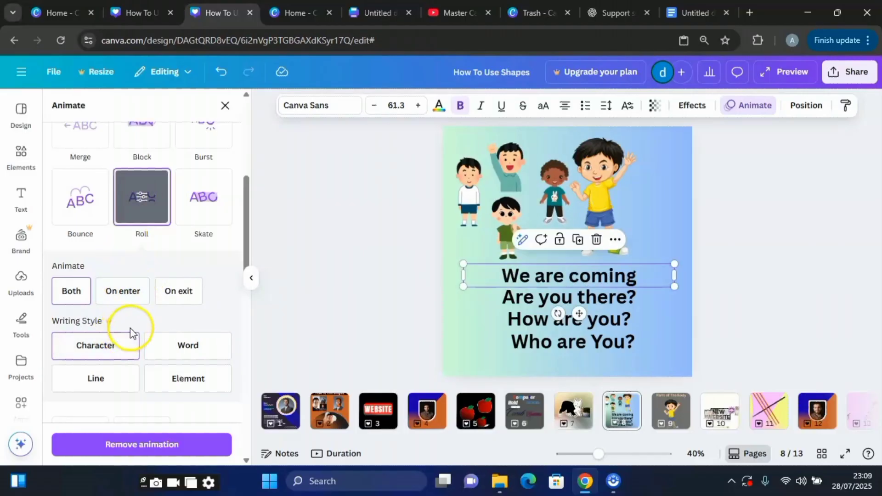
{"action": "left_click", "coordinate": [72, 291]}
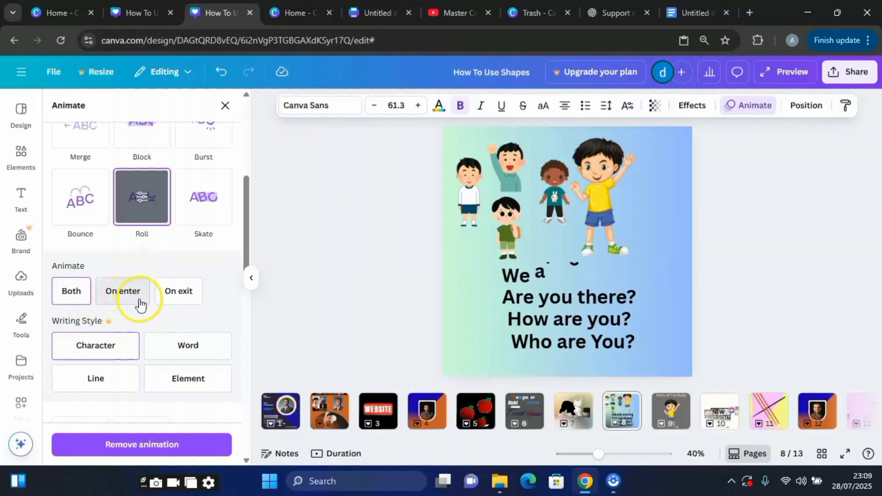
{"action": "left_click", "coordinate": [116, 290]}
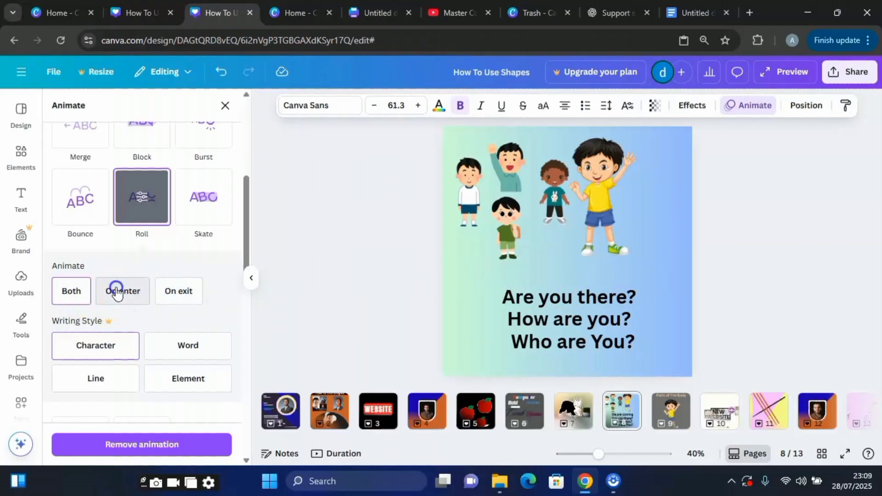
{"action": "left_click", "coordinate": [177, 293]}
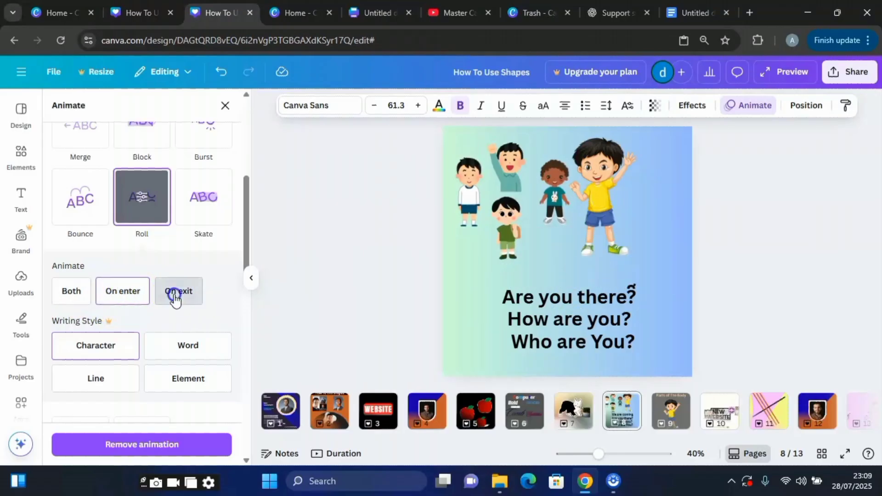
{"action": "left_click", "coordinate": [72, 294]}
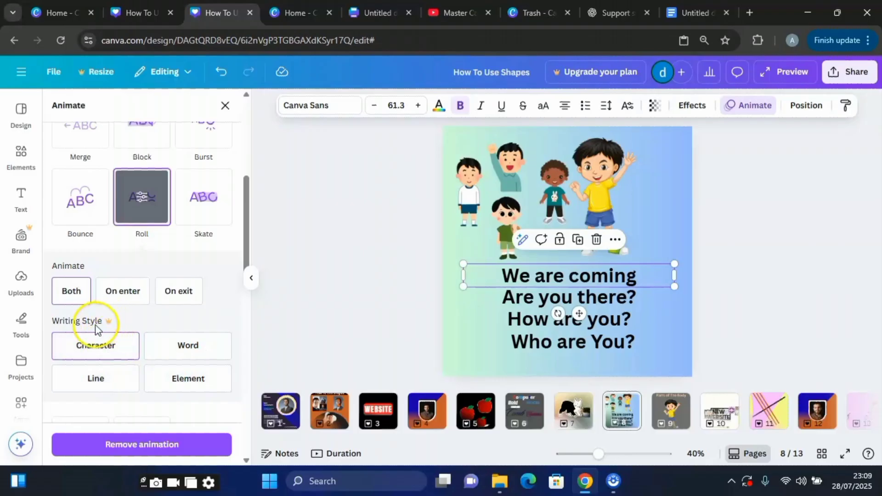
Step: Apply the Bounce animation to the "We are coming" text
{"action": "left_click", "coordinate": [105, 211]}
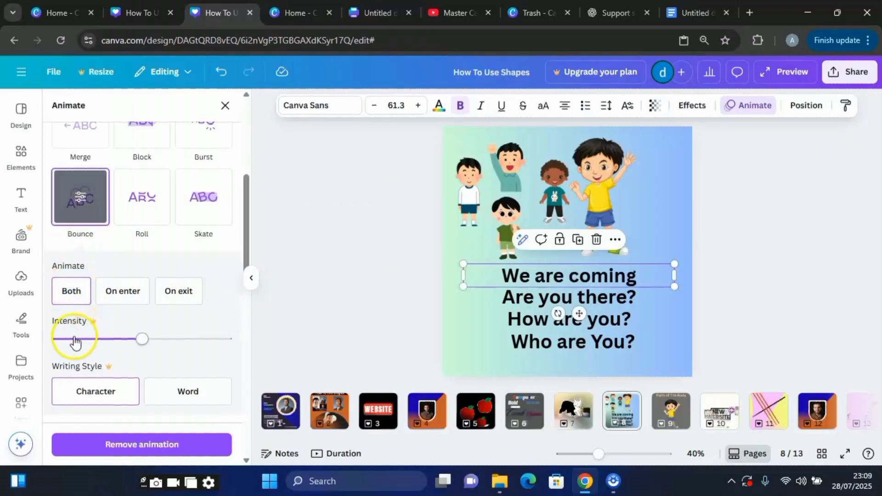
{"action": "scroll", "coordinate": [154, 358], "scroll_direction": "down", "scroll_amount": 1}
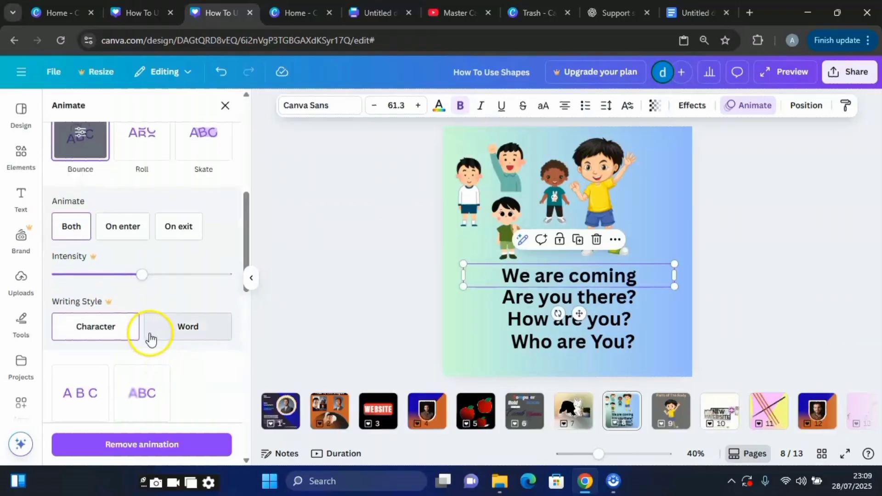
Step: Apply the Ascend animation to the "We are coming" text and review its timing, speed, writing style and direction options
{"action": "scroll", "coordinate": [161, 336], "scroll_direction": "up", "scroll_amount": 2}
{"action": "scroll", "coordinate": [159, 335], "scroll_direction": "up", "scroll_amount": 2}
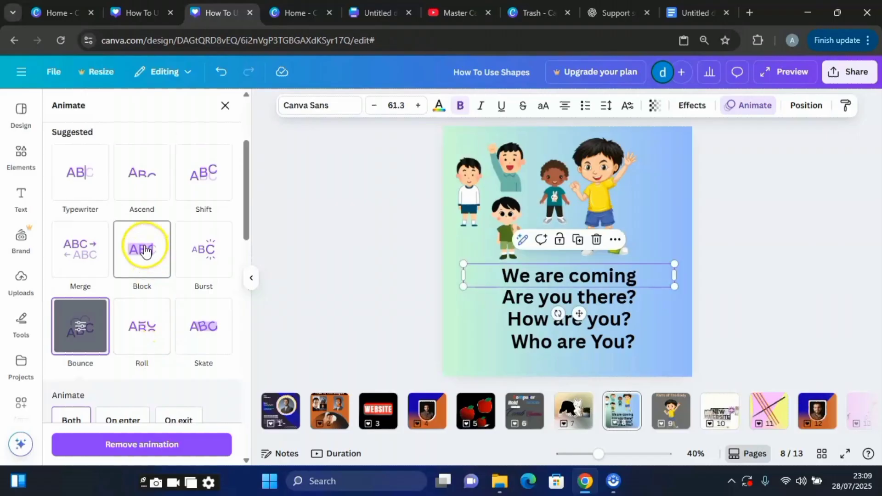
{"action": "left_click", "coordinate": [143, 201]}
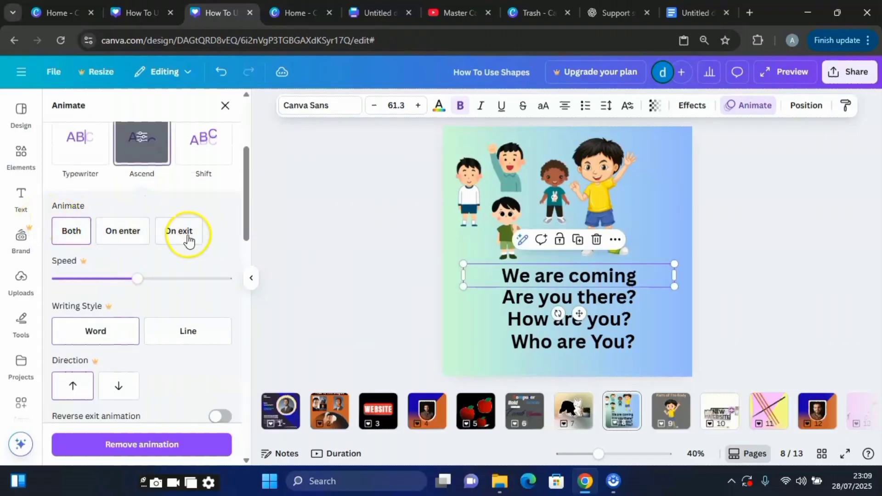
{"action": "scroll", "coordinate": [174, 279], "scroll_direction": "down", "scroll_amount": 1}
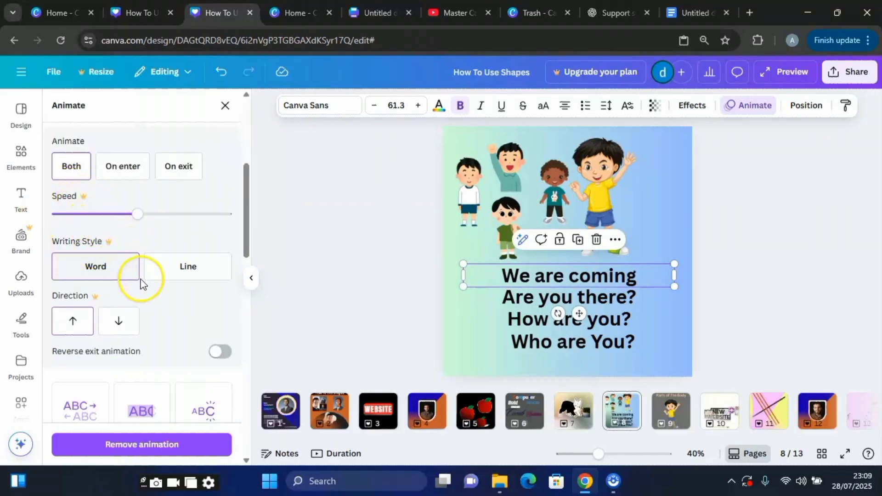
{"action": "scroll", "coordinate": [145, 301], "scroll_direction": "down", "scroll_amount": 1}
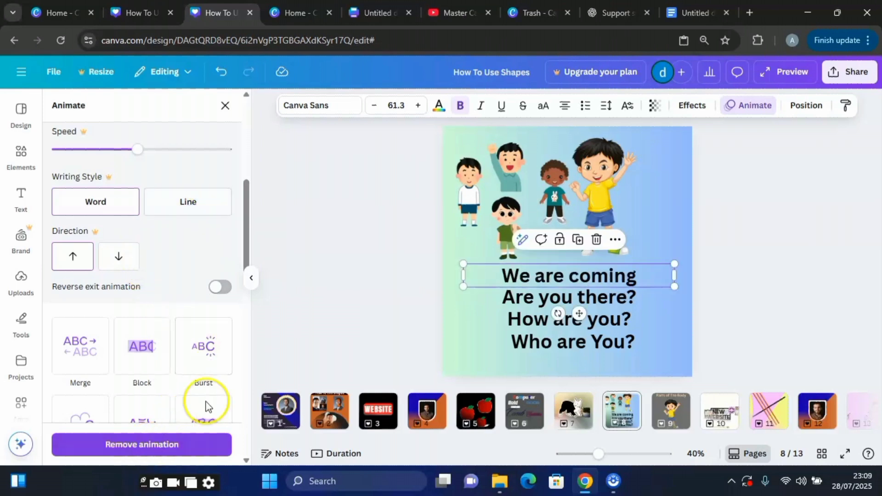
{"action": "scroll", "coordinate": [181, 250], "scroll_direction": "up", "scroll_amount": 6}
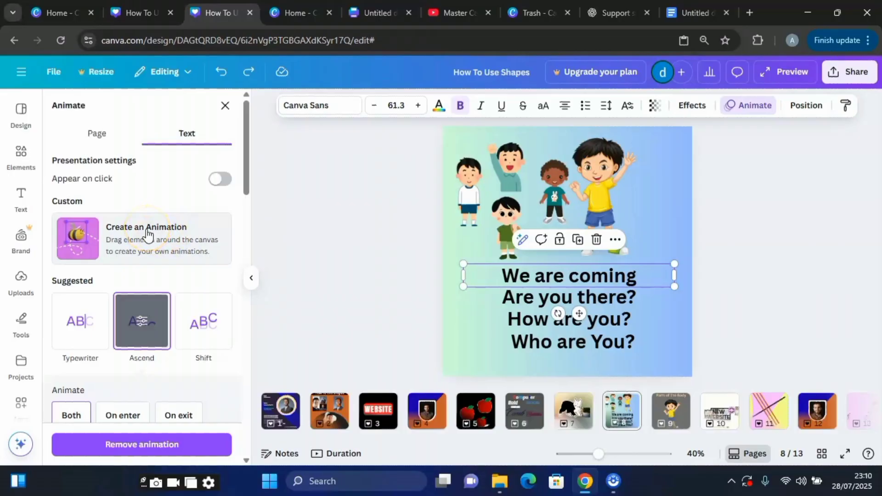
Step: Create a custom looping motion path for the "We are coming" text, with a slightly raised speed and the Steady movement style
{"action": "left_click", "coordinate": [129, 238]}
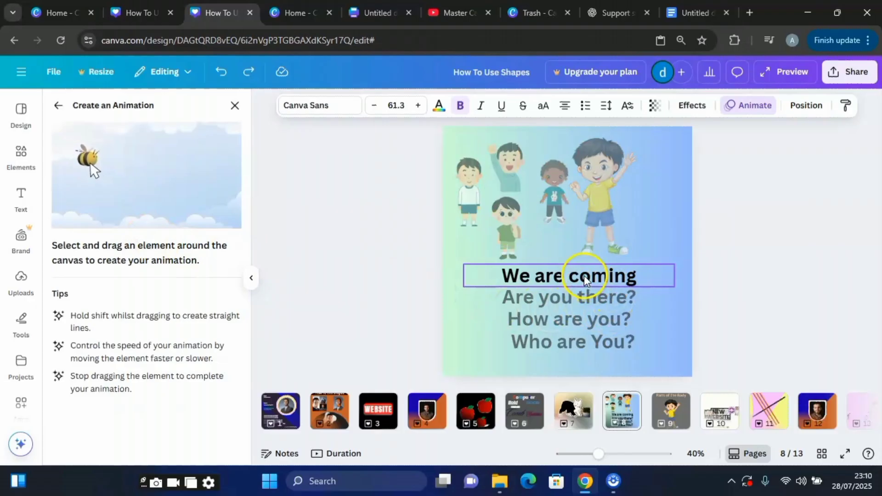
{"action": "mouse_move", "coordinate": [568, 281]}
{"action": "left_mouse_down"}
{"action": "mouse_move", "coordinate": [527, 259]}
{"action": "mouse_move", "coordinate": [581, 240]}
{"action": "mouse_move", "coordinate": [546, 195]}
{"action": "mouse_move", "coordinate": [486, 203]}
{"action": "mouse_move", "coordinate": [518, 175]}
{"action": "mouse_move", "coordinate": [602, 202]}
{"action": "mouse_move", "coordinate": [592, 167]}
{"action": "mouse_move", "coordinate": [548, 222]}
{"action": "mouse_move", "coordinate": [613, 236]}
{"action": "mouse_move", "coordinate": [494, 214]}
{"action": "mouse_move", "coordinate": [587, 201]}
{"action": "mouse_move", "coordinate": [539, 201]}
{"action": "mouse_move", "coordinate": [583, 234]}
{"action": "mouse_move", "coordinate": [602, 281]}
{"action": "left_mouse_up"}
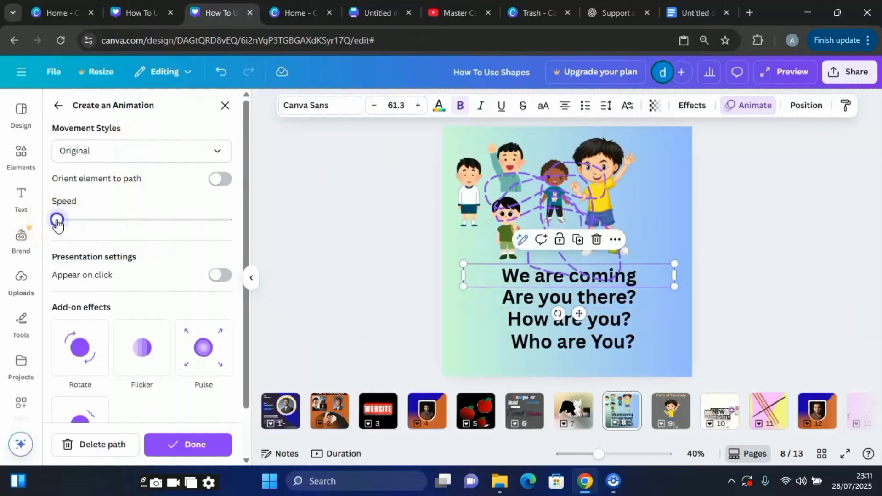
{"action": "left_click_drag", "start_coordinate": [57, 221], "coordinate": [67, 222]}
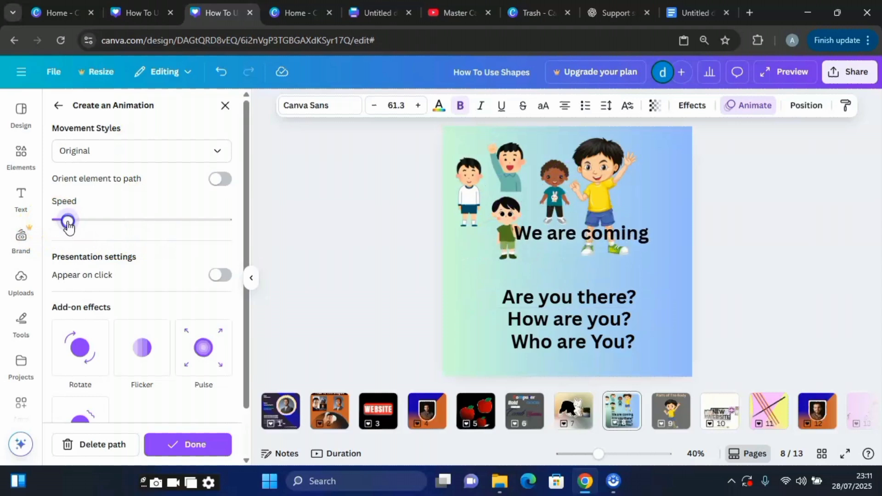
{"action": "left_click", "coordinate": [212, 155]}
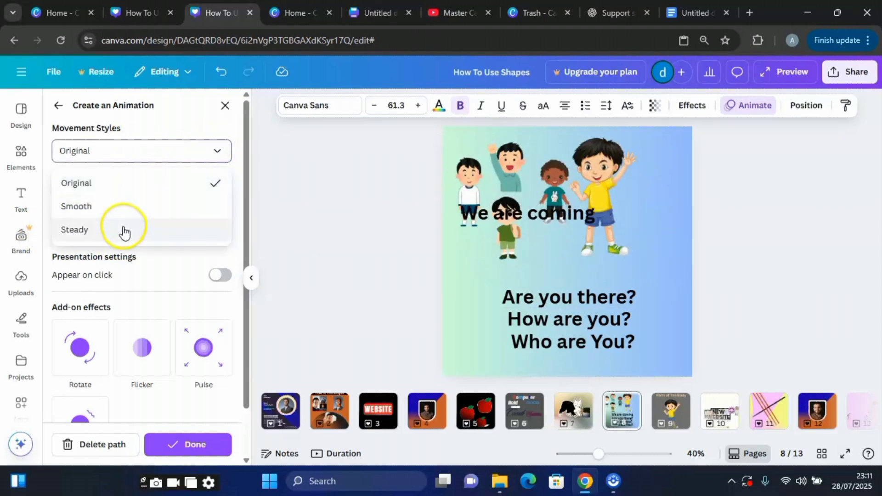
{"action": "left_click", "coordinate": [123, 230]}
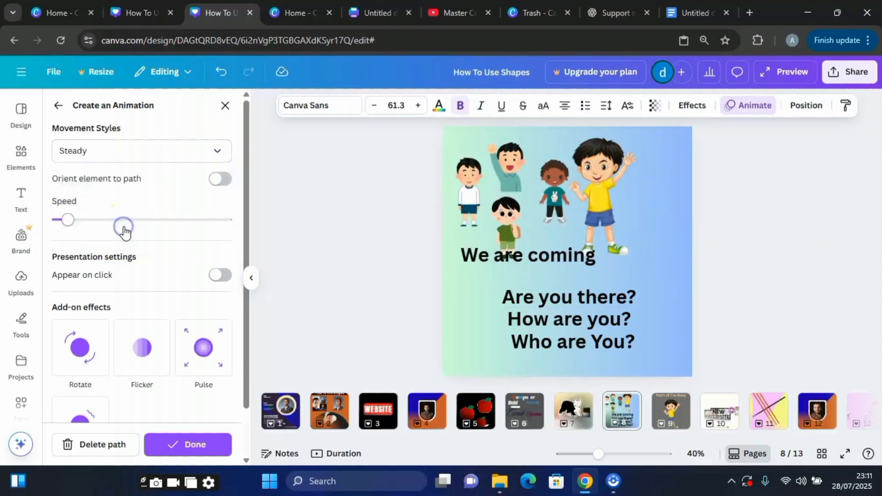
{"action": "left_click", "coordinate": [173, 446]}
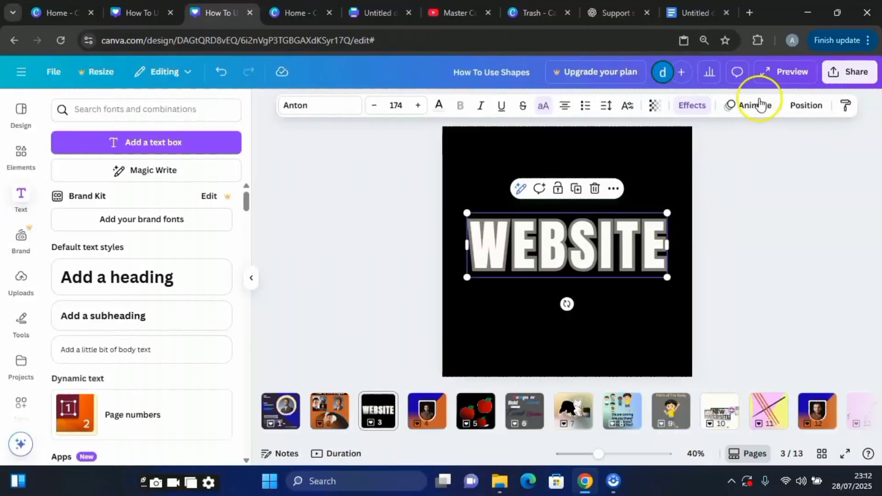
Step: Apply the Curve shape to the "WEBSITE" text on page 3 and reduce its curvature
{"action": "left_click", "coordinate": [694, 106]}
{"action": "scroll", "coordinate": [137, 280], "scroll_direction": "down", "scroll_amount": 3}
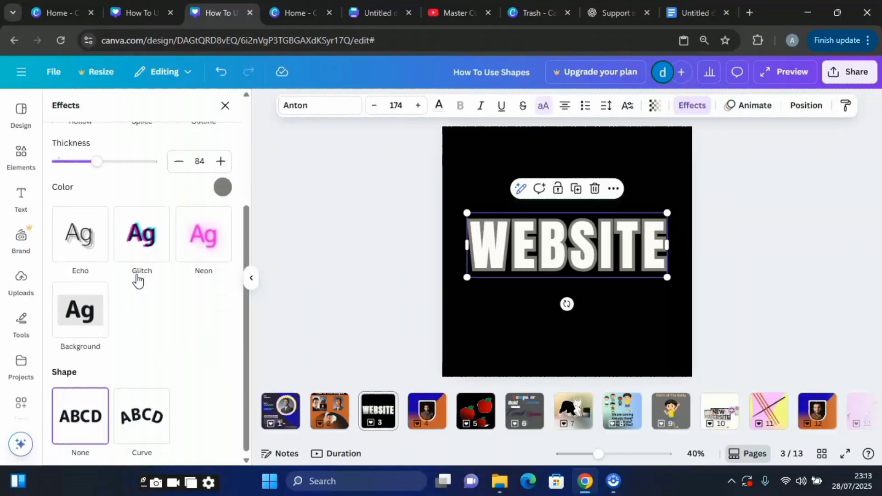
{"action": "left_click", "coordinate": [163, 397]}
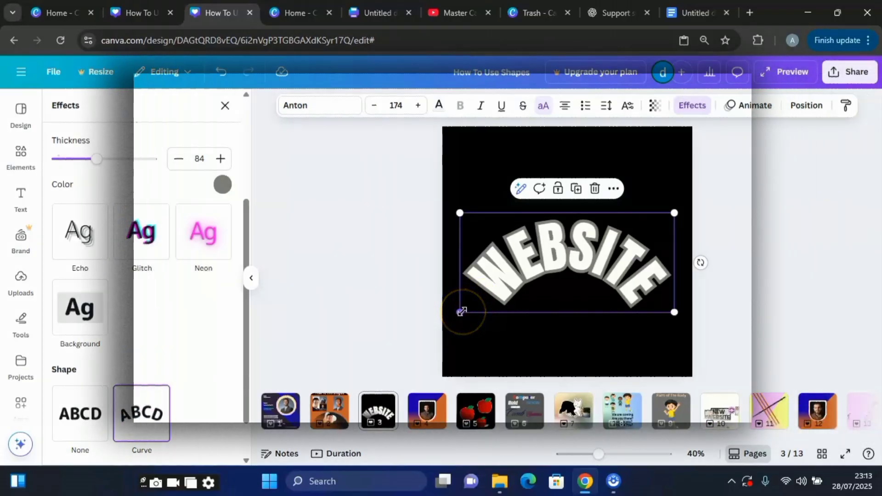
{"action": "scroll", "coordinate": [185, 414], "scroll_direction": "down", "scroll_amount": 2}
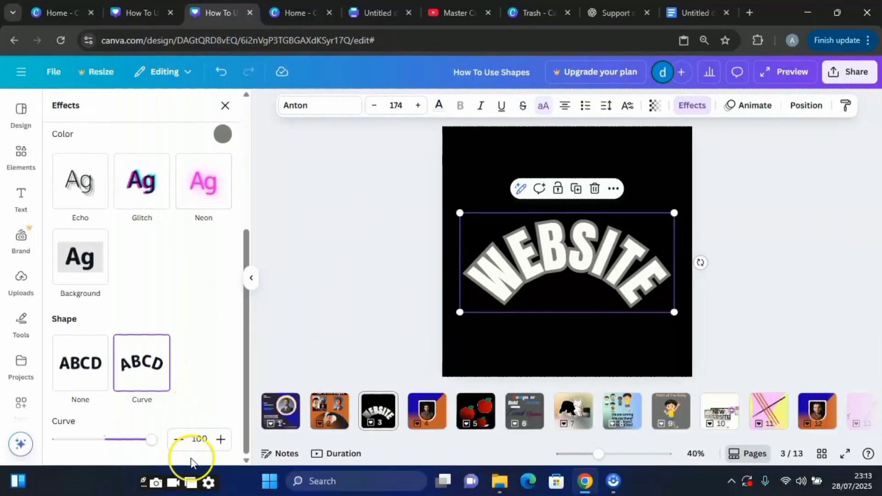
{"action": "left_click_drag", "start_coordinate": [153, 444], "coordinate": [130, 451]}
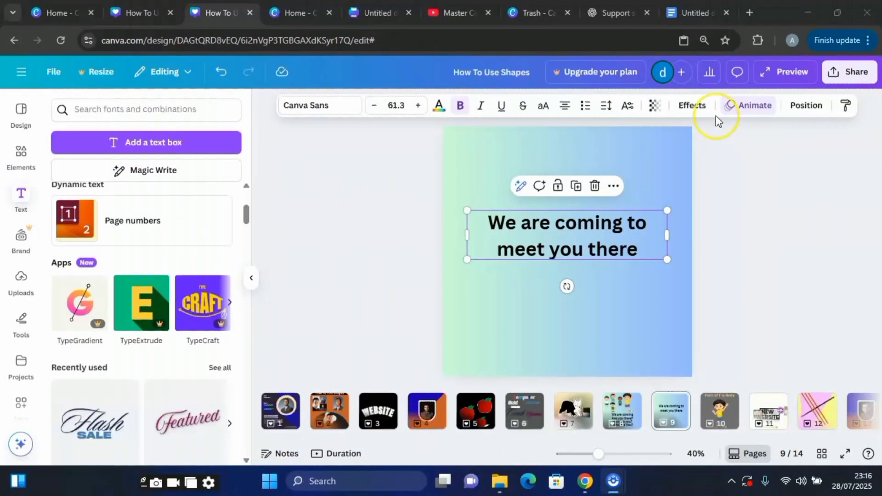
Step: Curve the "We are coming to meet you there" text on page 9 and bend it into a circle with a strongly negative curve
{"action": "left_click", "coordinate": [688, 110]}
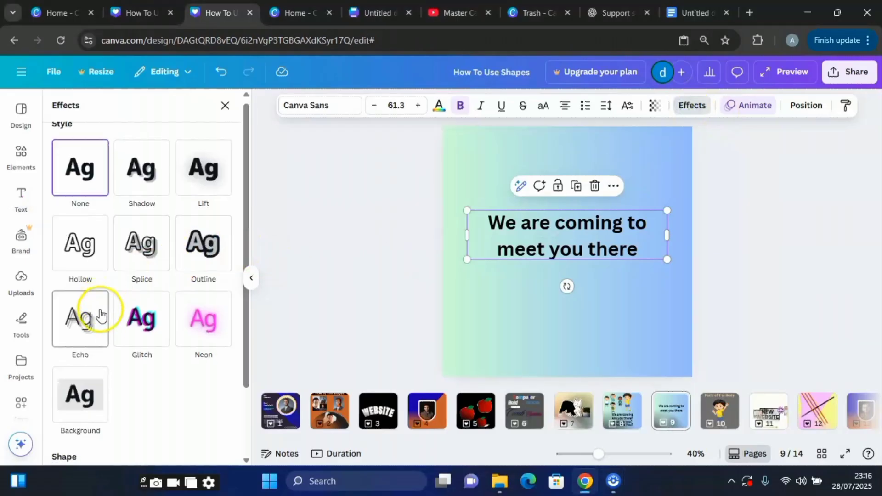
{"action": "scroll", "coordinate": [115, 319], "scroll_direction": "down", "scroll_amount": 2}
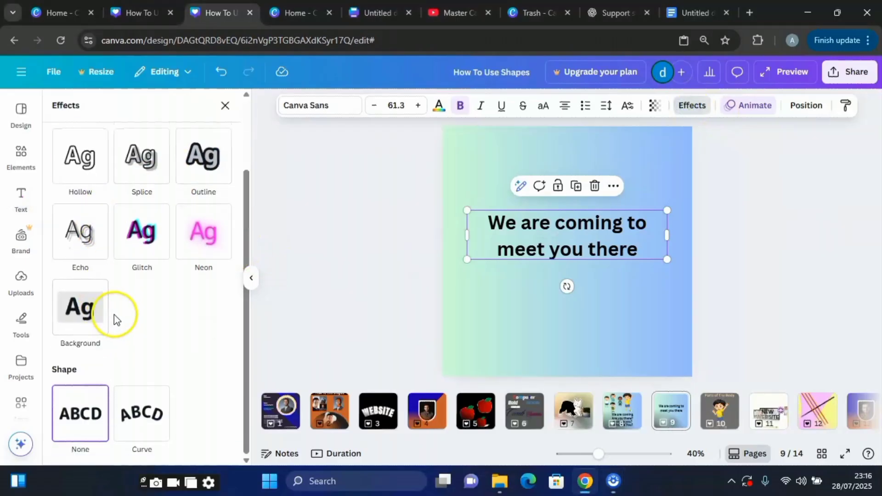
{"action": "left_click", "coordinate": [153, 422]}
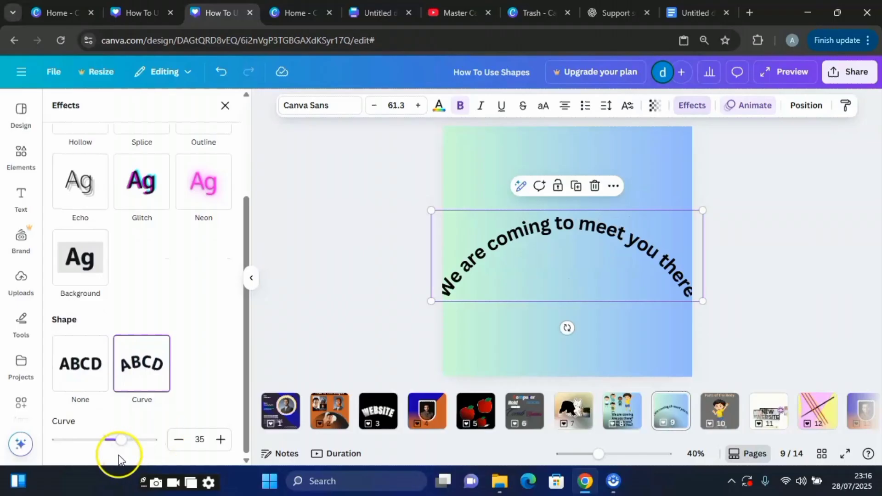
{"action": "left_click_drag", "start_coordinate": [119, 456], "coordinate": [59, 441]}
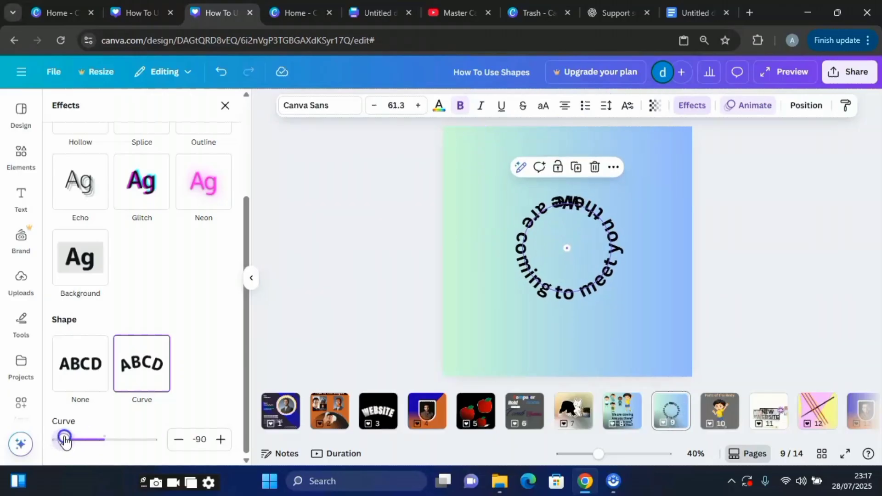
Step: Try positive curve values up to about 95 on the circular text, ending on a strongly negative curve
{"action": "left_click_drag", "start_coordinate": [79, 443], "coordinate": [87, 444]}
{"action": "left_click_drag", "start_coordinate": [106, 442], "coordinate": [150, 441]}
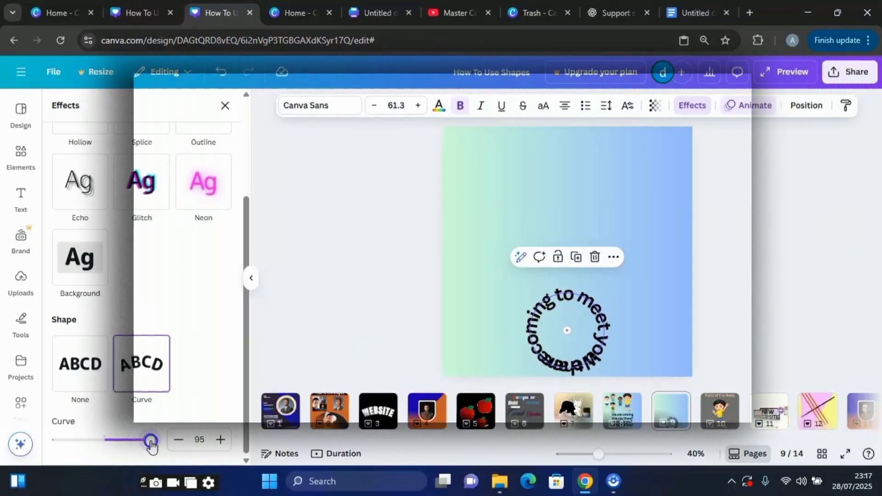
{"action": "left_click_drag", "start_coordinate": [152, 445], "coordinate": [56, 434]}
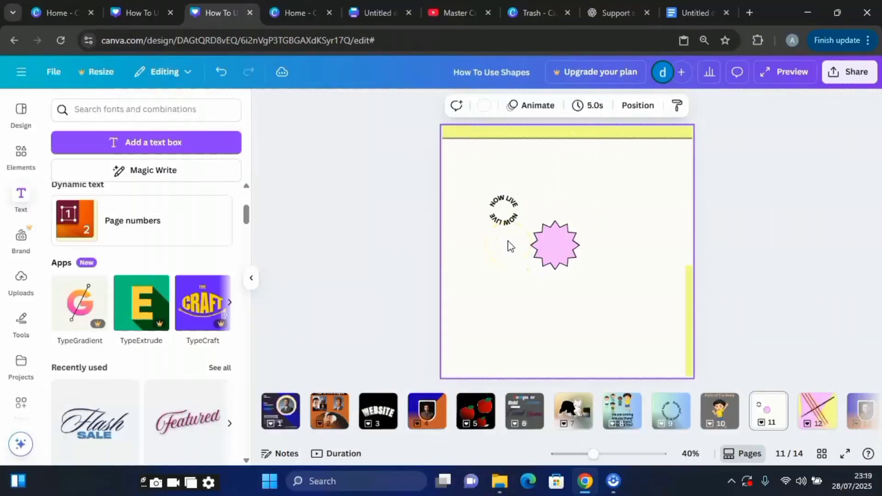
Step: Move the circular "NOW LIVE" text onto the center of the pink starburst on page 11
{"action": "left_click", "coordinate": [504, 204]}
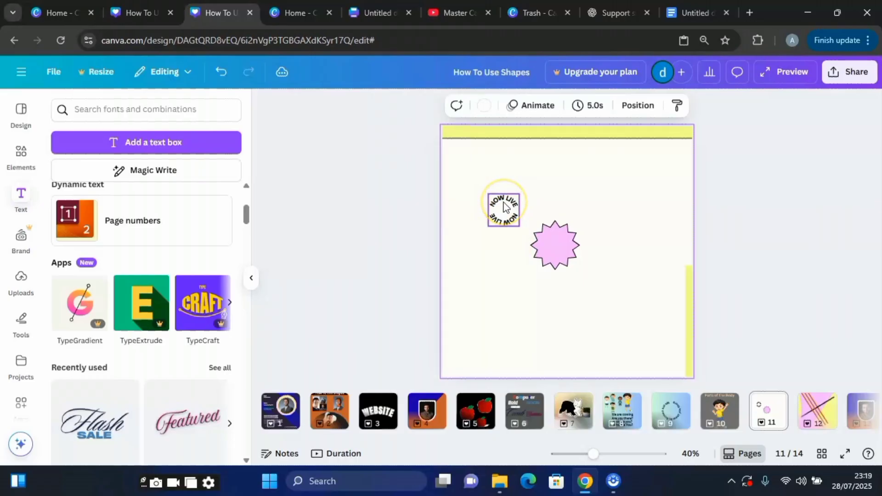
{"action": "left_click_drag", "start_coordinate": [503, 204], "coordinate": [557, 233]}
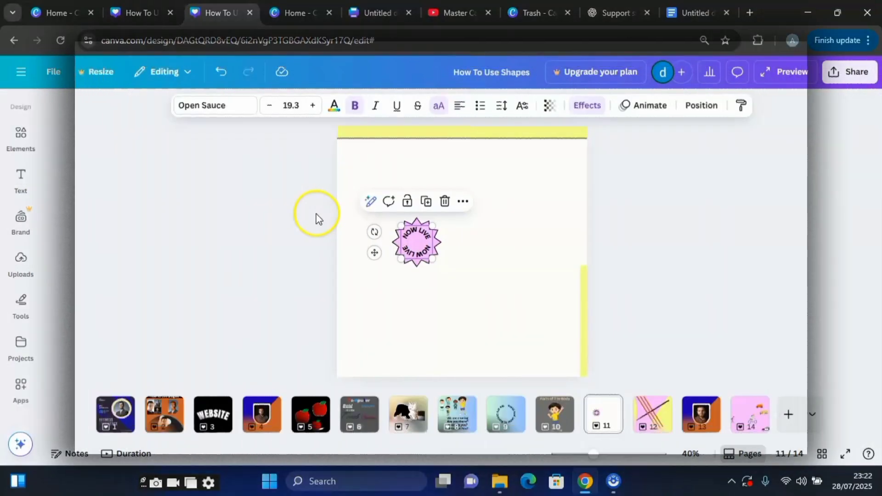
Step: Group the "NOW LIVE" text with the pink starburst and move the group slightly down and to the right
{"action": "left_click_drag", "start_coordinate": [316, 214], "coordinate": [447, 274]}
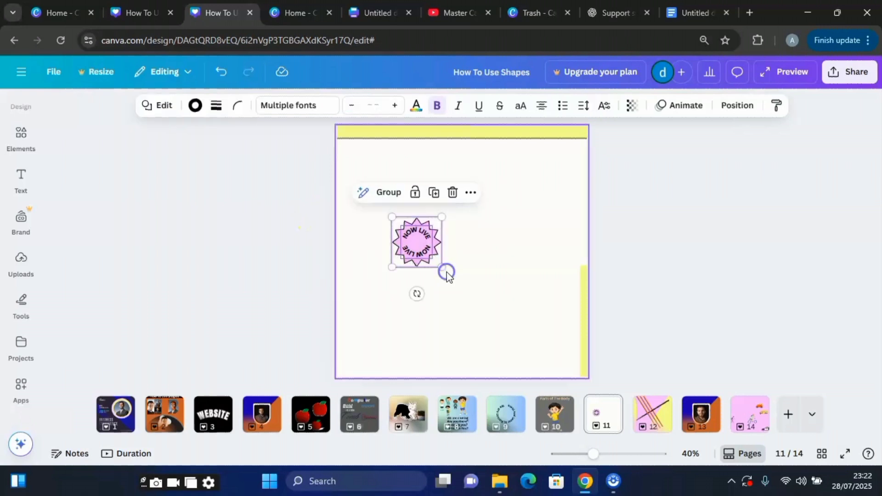
{"action": "left_click", "coordinate": [385, 199]}
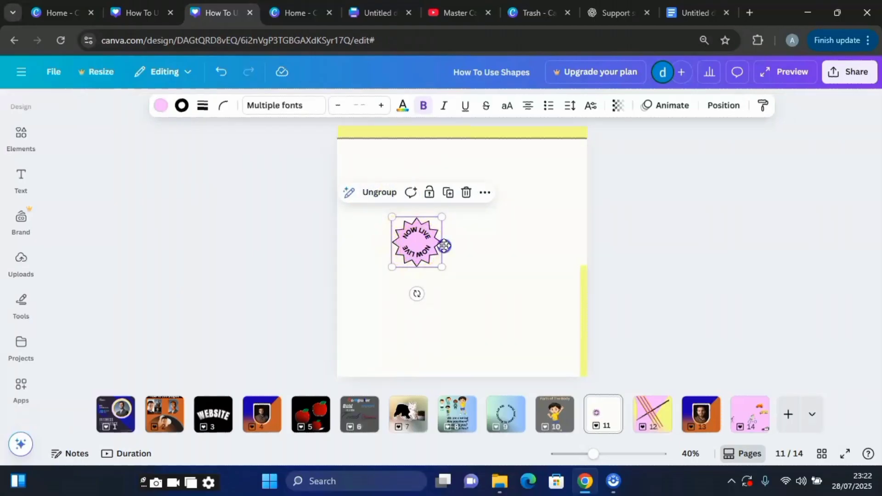
{"action": "mouse_move", "coordinate": [444, 246]}
{"action": "left_mouse_down"}
{"action": "mouse_move", "coordinate": [480, 258]}
{"action": "mouse_move", "coordinate": [455, 255]}
{"action": "left_mouse_up"}
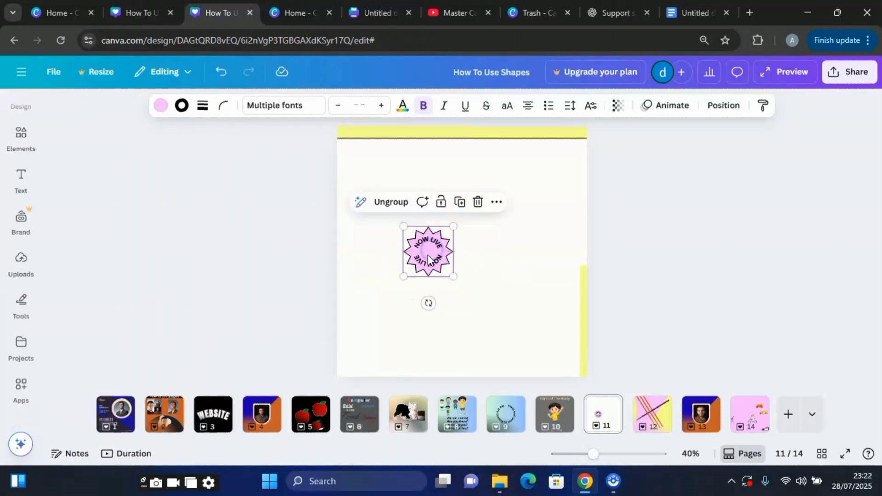
Step: Ungroup the starburst badge and try moving the "NOW LIVE" text on its own
{"action": "left_click", "coordinate": [395, 208]}
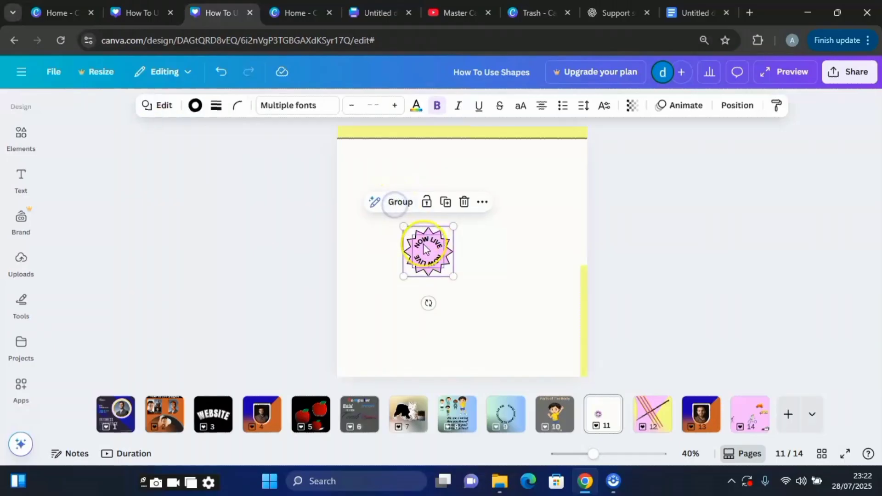
{"action": "left_click", "coordinate": [477, 245]}
{"action": "left_click", "coordinate": [428, 252]}
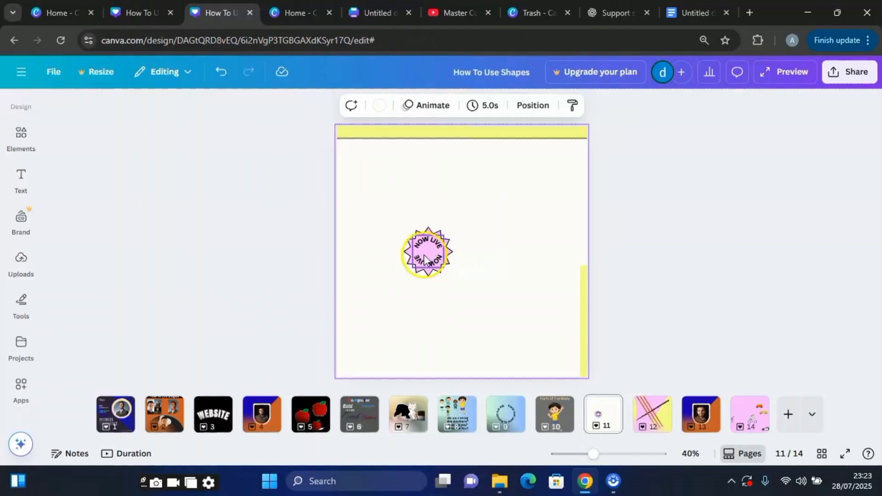
{"action": "mouse_move", "coordinate": [428, 252]}
{"action": "left_mouse_down"}
{"action": "mouse_move", "coordinate": [478, 240]}
{"action": "mouse_move", "coordinate": [425, 254]}
{"action": "left_mouse_up"}
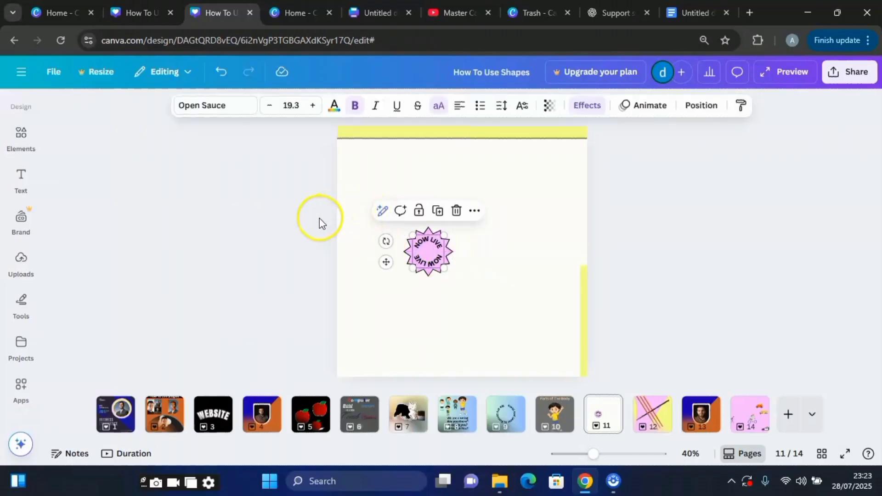
Step: Regroup the "NOW LIVE" text and the starburst, and shift the group slightly to the left
{"action": "left_click_drag", "start_coordinate": [321, 221], "coordinate": [472, 278]}
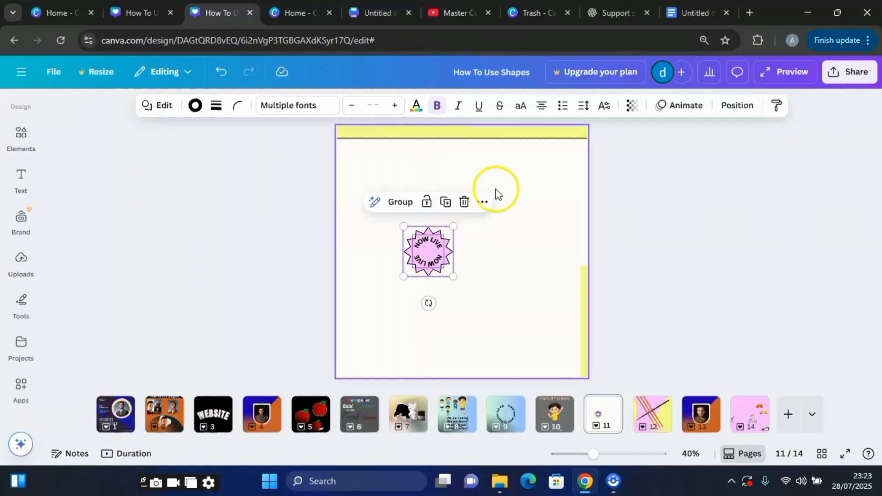
{"action": "left_click", "coordinate": [481, 204]}
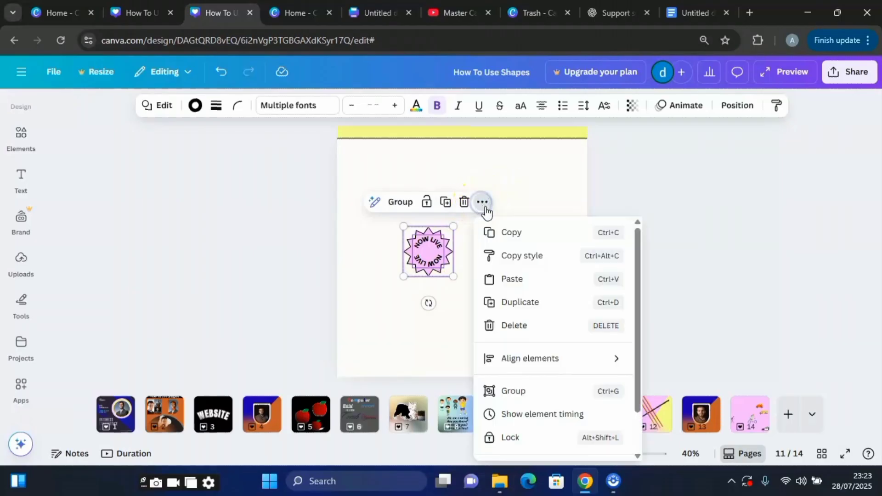
{"action": "left_click", "coordinate": [523, 392]}
{"action": "mouse_move", "coordinate": [425, 251]}
{"action": "left_mouse_down"}
{"action": "mouse_move", "coordinate": [466, 251]}
{"action": "mouse_move", "coordinate": [419, 252]}
{"action": "left_mouse_up"}
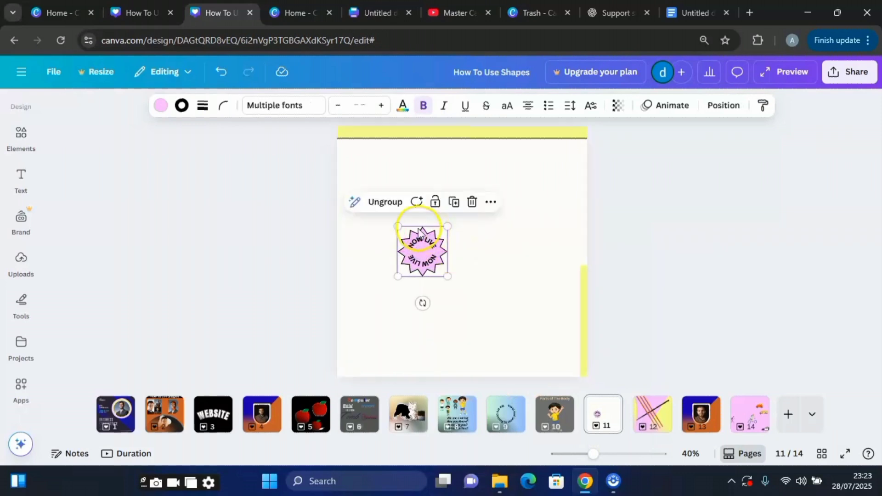
Step: Ungroup the badge again and move the "NOW LIVE" text separately, returning it to the starburst's center
{"action": "left_click", "coordinate": [392, 203]}
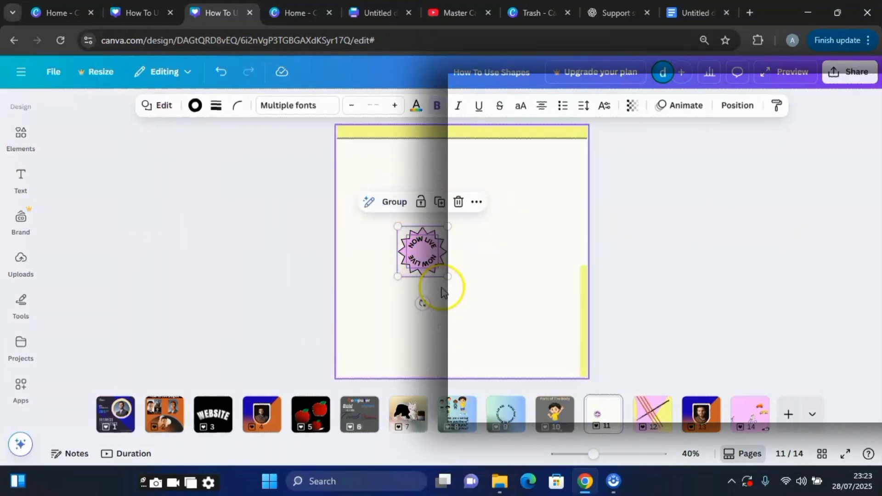
{"action": "left_click_drag", "start_coordinate": [473, 250], "coordinate": [423, 252]}
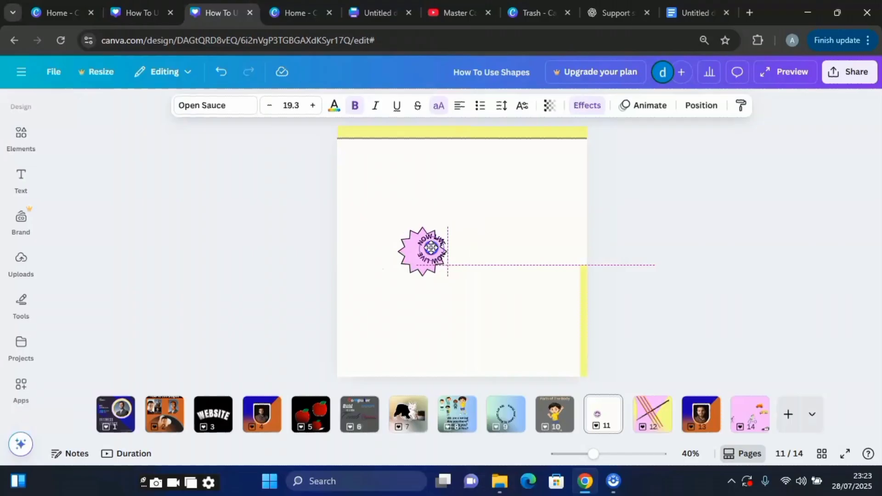
Step: Group the "NOW LIVE" text with the pink starburst and shift the group slightly to the right
{"action": "left_click", "coordinate": [306, 217]}
{"action": "left_click_drag", "start_coordinate": [297, 216], "coordinate": [449, 286]}
{"action": "right_click", "coordinate": [434, 242]}
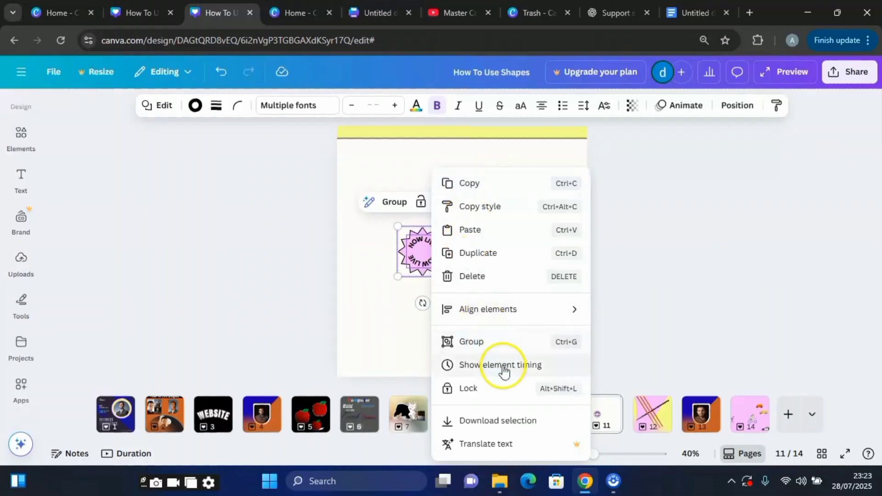
{"action": "left_click", "coordinate": [482, 345]}
{"action": "mouse_move", "coordinate": [425, 250]}
{"action": "left_mouse_down"}
{"action": "mouse_move", "coordinate": [483, 260]}
{"action": "mouse_move", "coordinate": [438, 255]}
{"action": "left_mouse_up"}
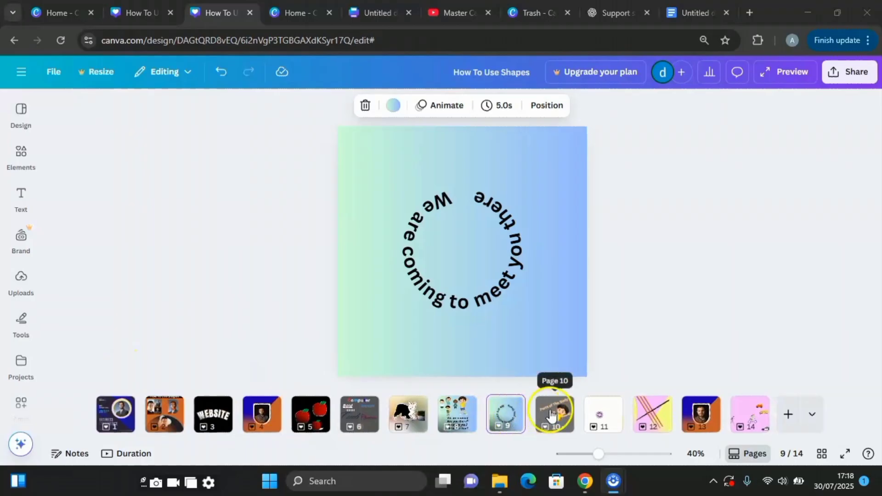
Step: Add three blank pages after page 14 at the end of the design
{"action": "left_click", "coordinate": [788, 414]}
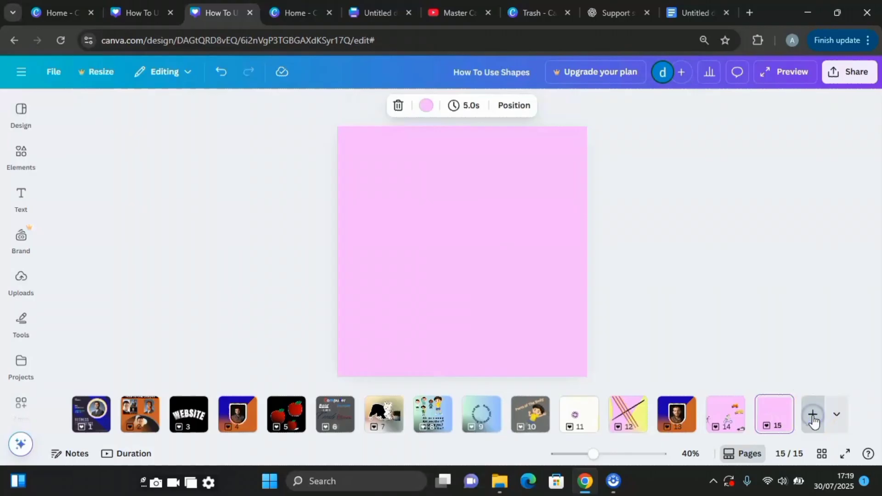
{"action": "left_click", "coordinate": [811, 415]}
{"action": "left_click", "coordinate": [839, 416]}
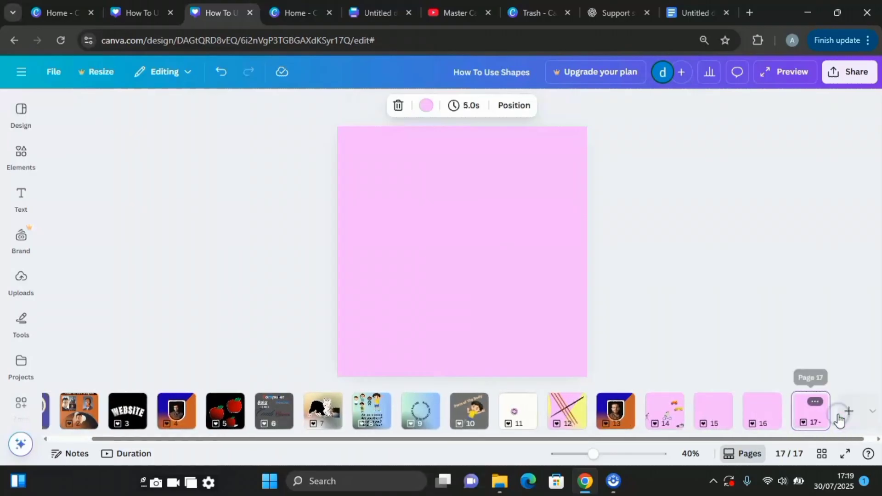
Step: Switch to the scrolling page view and append three blank pages after page 17
{"action": "left_click", "coordinate": [747, 457]}
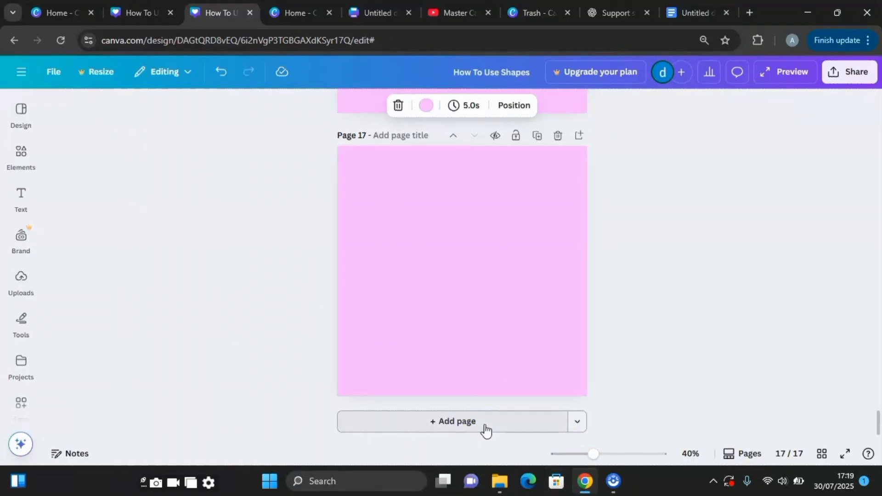
{"action": "left_click", "coordinate": [464, 427]}
{"action": "left_click", "coordinate": [463, 424]}
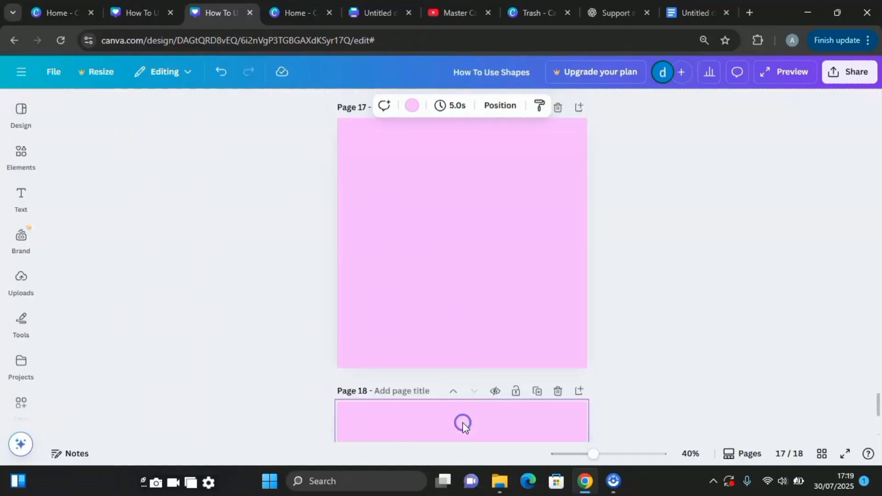
{"action": "left_click", "coordinate": [478, 426]}
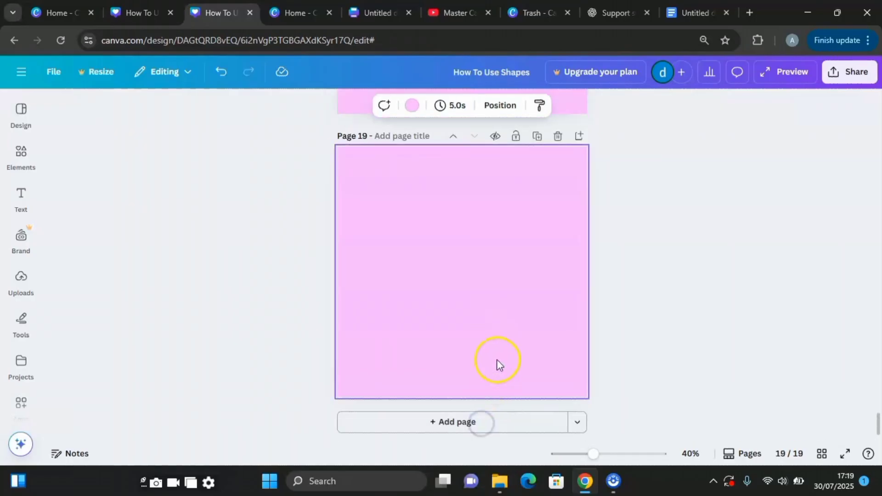
{"action": "left_click", "coordinate": [473, 420]}
Step: Insert two more blank pages after page 20 using the page's own Add page control
{"action": "scroll", "coordinate": [587, 258], "scroll_direction": "up", "scroll_amount": 2}
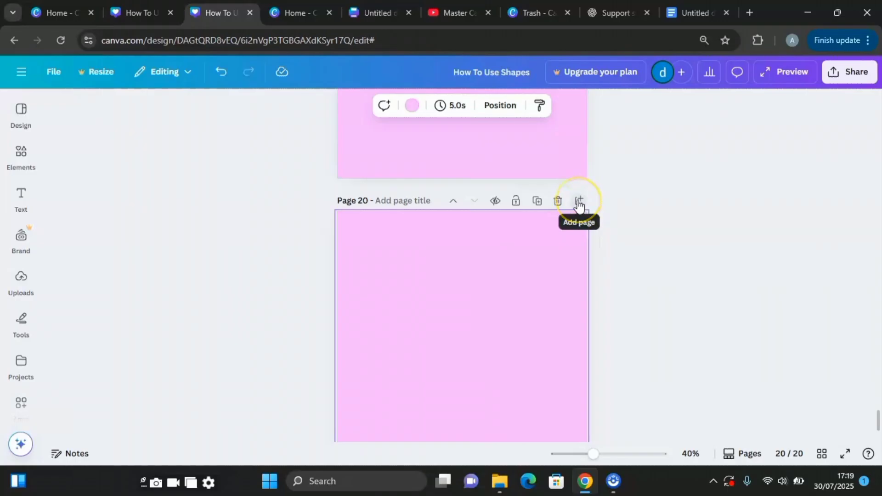
{"action": "left_click", "coordinate": [579, 202]}
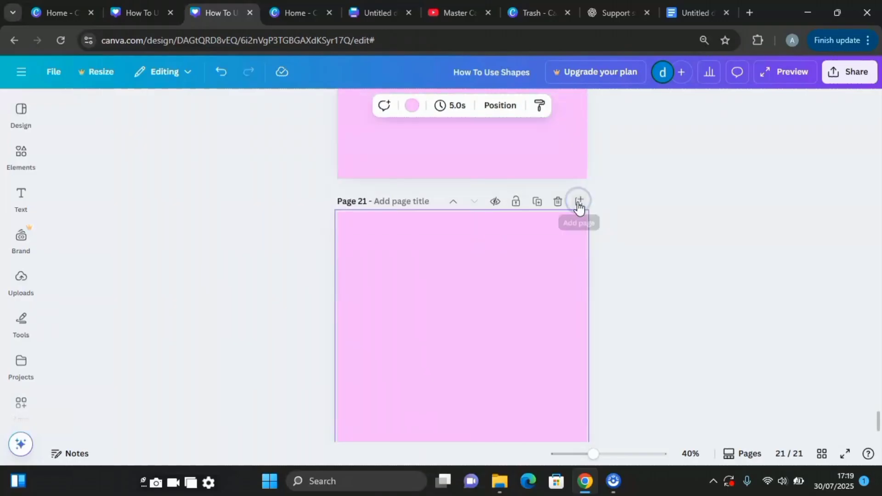
{"action": "left_click", "coordinate": [580, 203]}
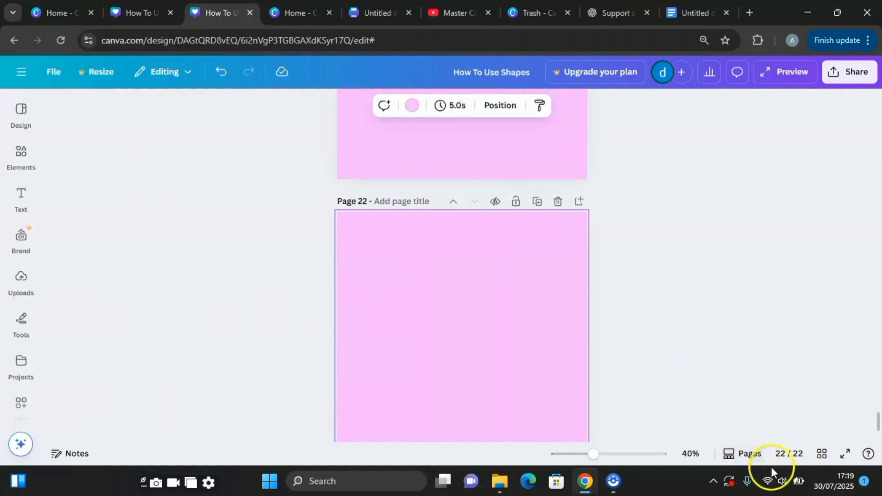
Step: Open the grid view, add two blank pages after page 22, and leave the grid view
{"action": "left_click", "coordinate": [822, 455]}
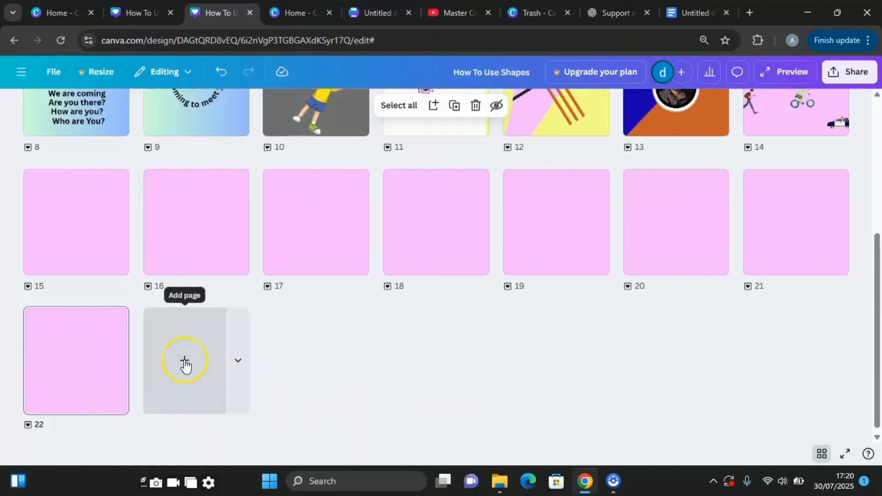
{"action": "left_click", "coordinate": [185, 362]}
{"action": "left_click", "coordinate": [299, 372]}
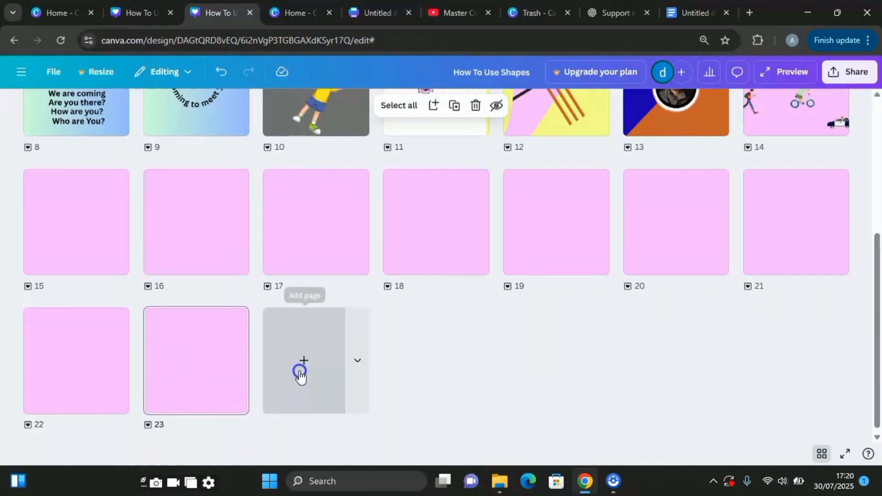
{"action": "left_click", "coordinate": [821, 453]}
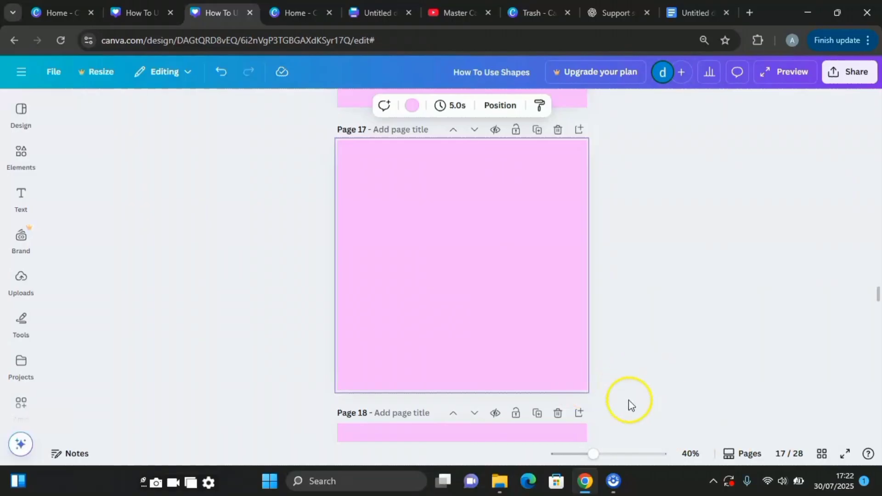
Step: Delete surplus blank pages from page 18 onward until the design has 20 pages
{"action": "left_click", "coordinate": [557, 416]}
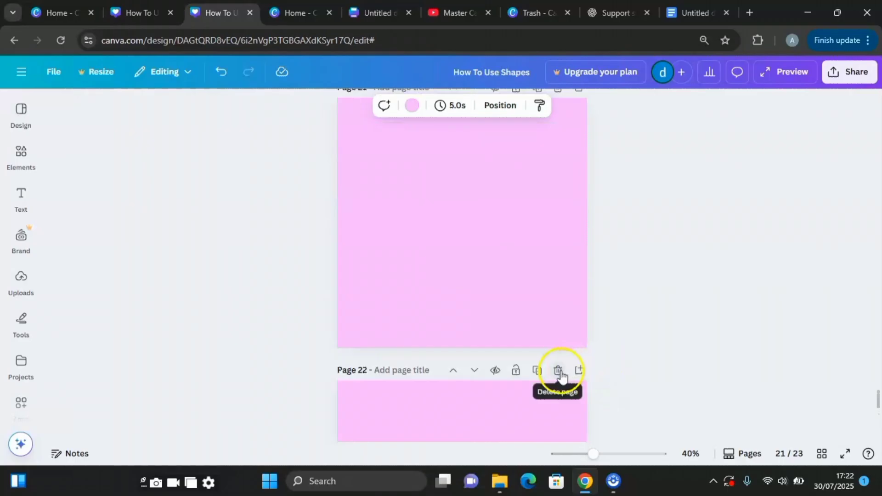
{"action": "left_click", "coordinate": [559, 372]}
{"action": "left_click", "coordinate": [558, 371]}
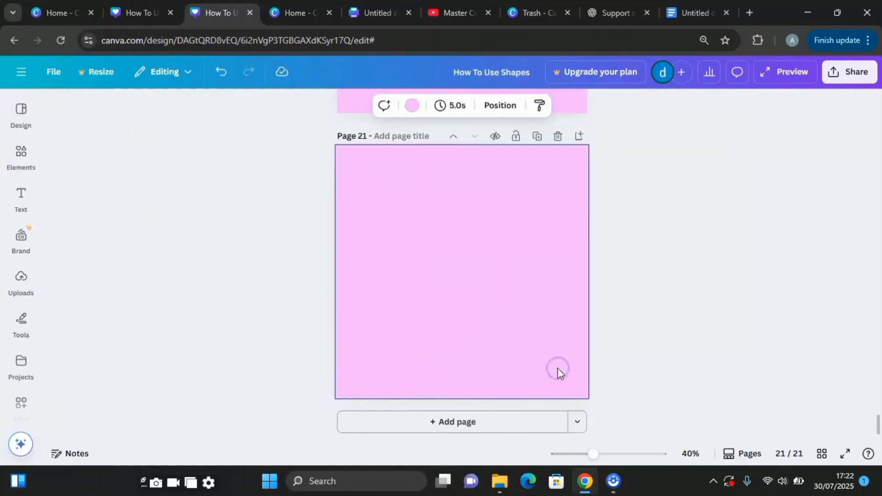
{"action": "scroll", "coordinate": [565, 260], "scroll_direction": "up", "scroll_amount": 3}
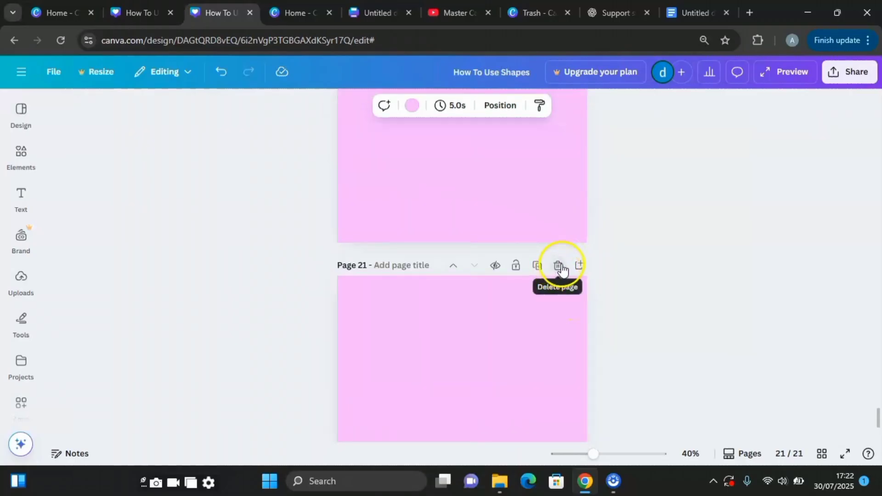
{"action": "left_click", "coordinate": [559, 266]}
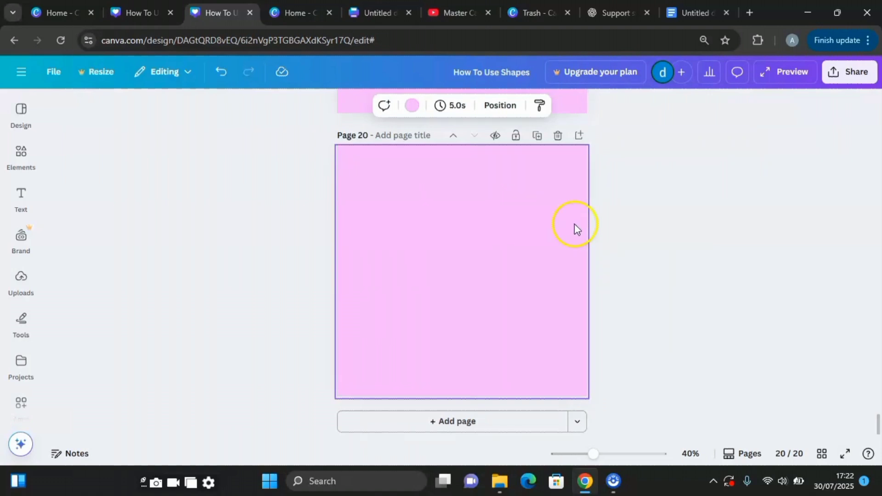
Step: Duplicate the blank page 20 at the end of the design to make three more pages
{"action": "scroll", "coordinate": [560, 243], "scroll_direction": "up", "scroll_amount": 2}
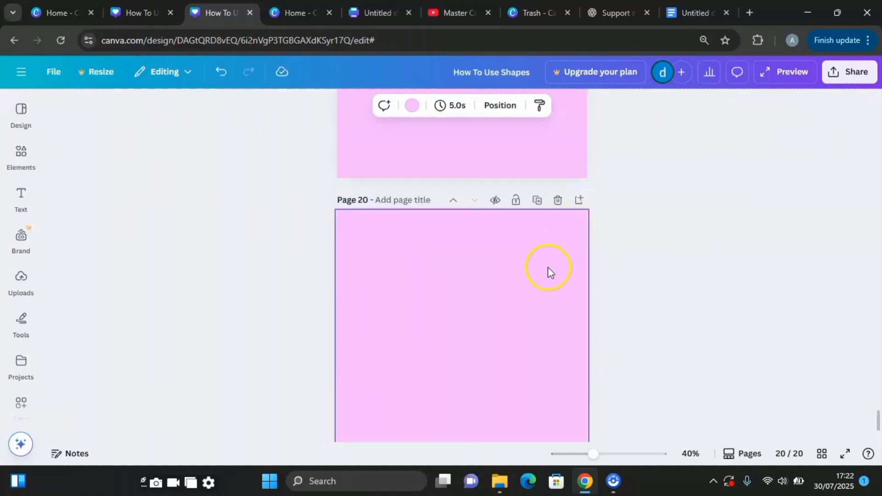
{"action": "left_click", "coordinate": [537, 203]}
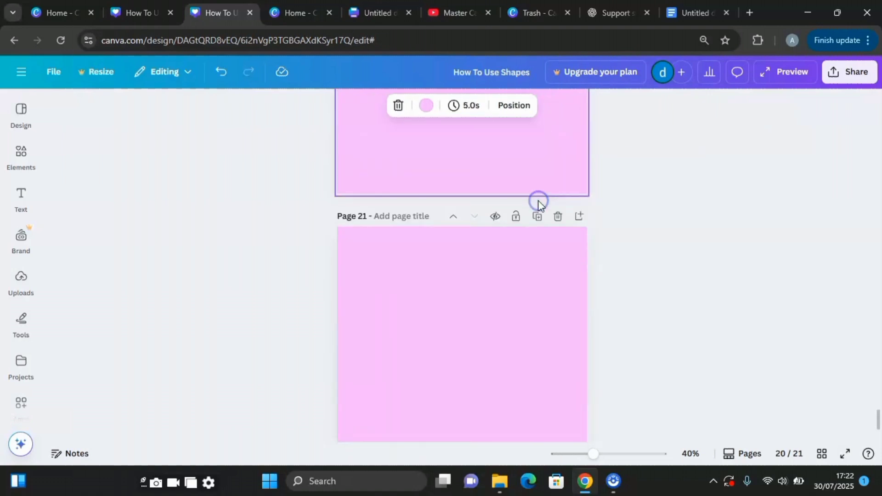
{"action": "left_click", "coordinate": [537, 202]}
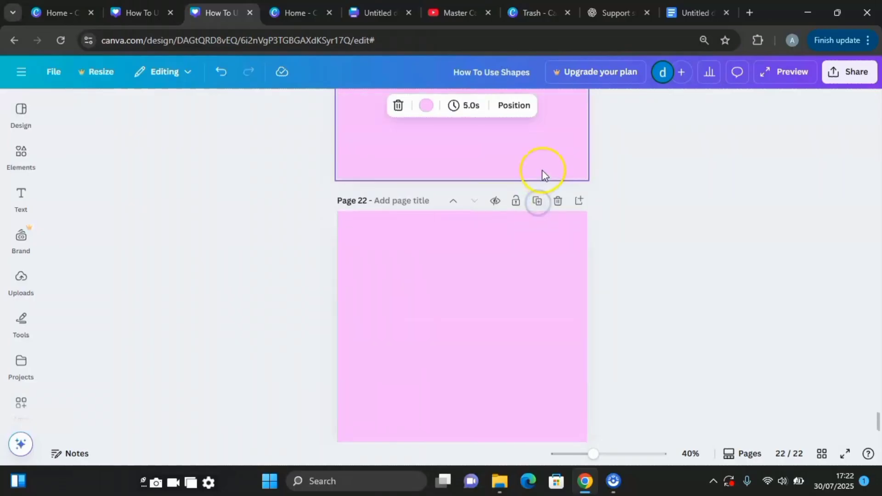
{"action": "left_click", "coordinate": [537, 202]}
Step: Duplicate page 14, the pink page with the walking boy, cyclist and vehicles
{"action": "scroll", "coordinate": [551, 216], "scroll_direction": "up", "scroll_amount": 15}
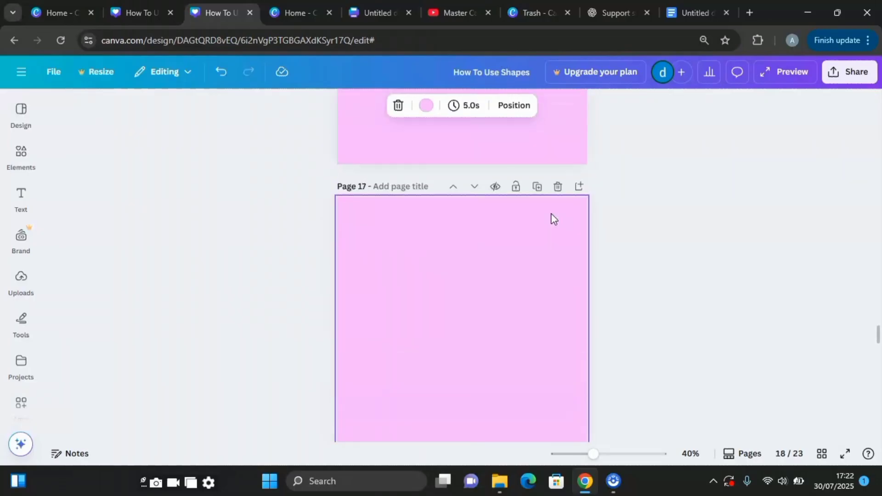
{"action": "scroll", "coordinate": [551, 214], "scroll_direction": "up", "scroll_amount": 10}
{"action": "left_click", "coordinate": [562, 227]}
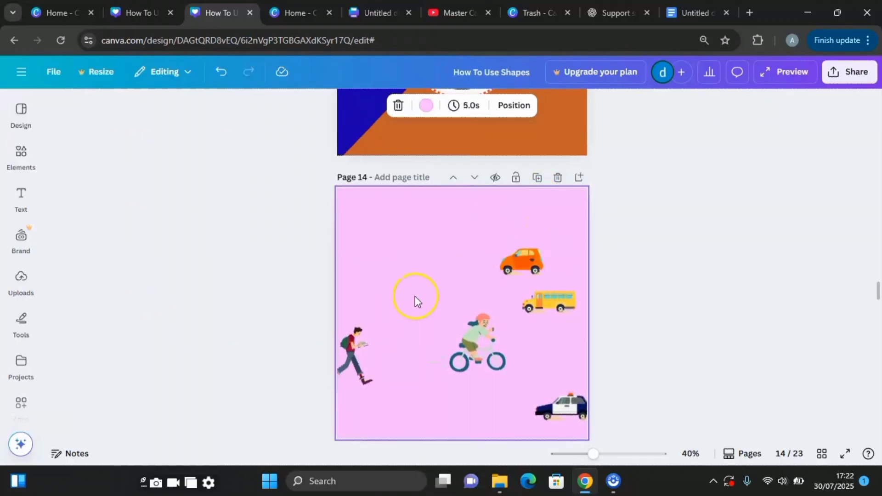
{"action": "left_click", "coordinate": [537, 178]}
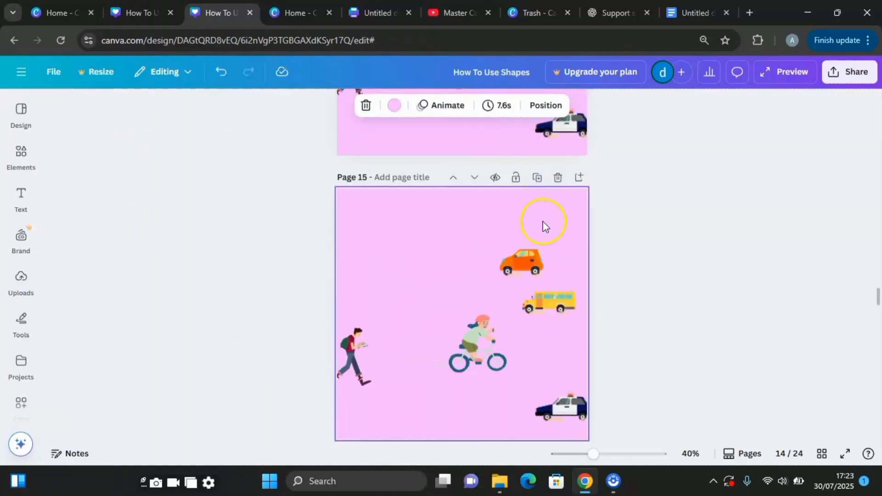
Step: Duplicate page 10, the "Parts of The Body" page
{"action": "scroll", "coordinate": [540, 280], "scroll_direction": "up", "scroll_amount": 5}
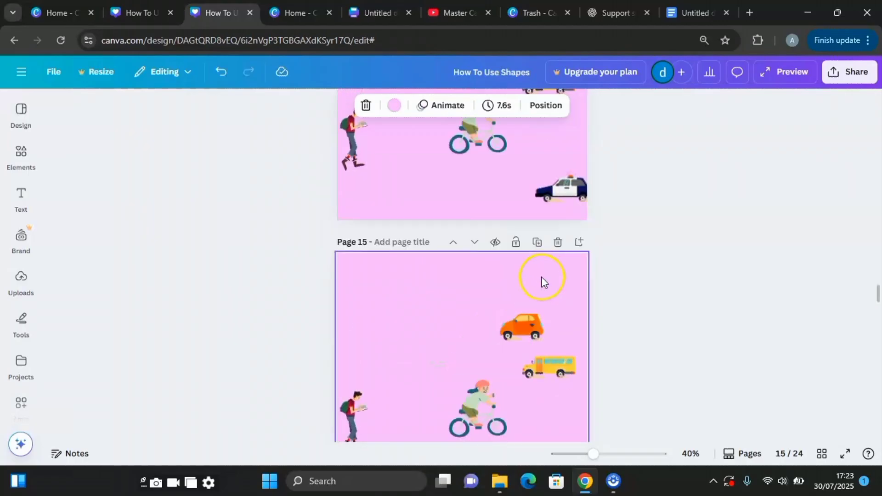
{"action": "scroll", "coordinate": [542, 274], "scroll_direction": "up", "scroll_amount": 7}
{"action": "scroll", "coordinate": [542, 276], "scroll_direction": "up", "scroll_amount": 10}
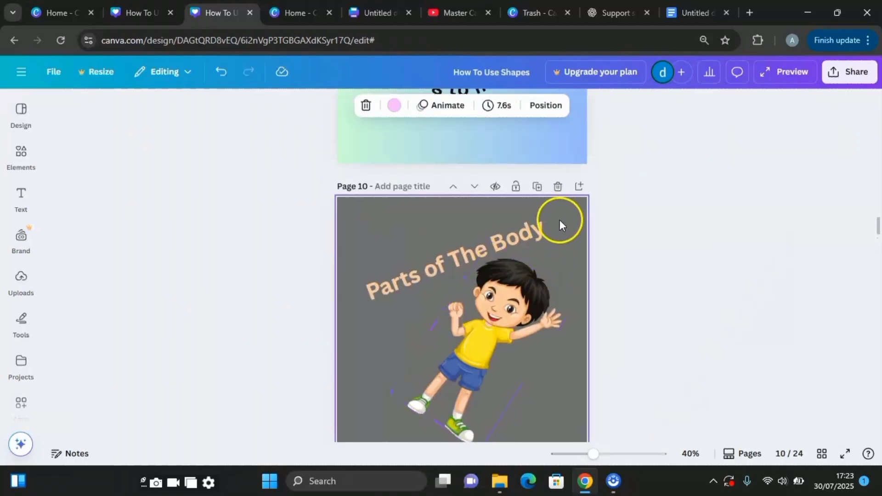
{"action": "left_click", "coordinate": [537, 186]}
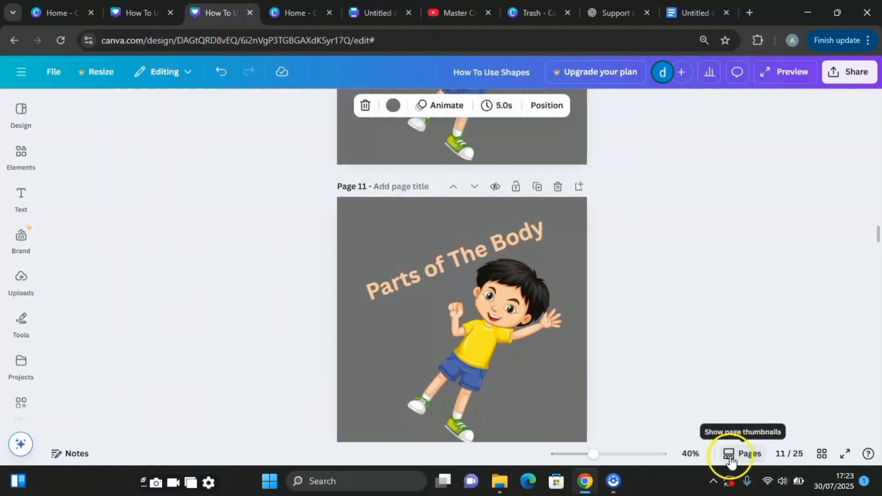
Step: Show the page thumbnails and delete page 15, one of the two identical vehicle pages
{"action": "left_click", "coordinate": [731, 460]}
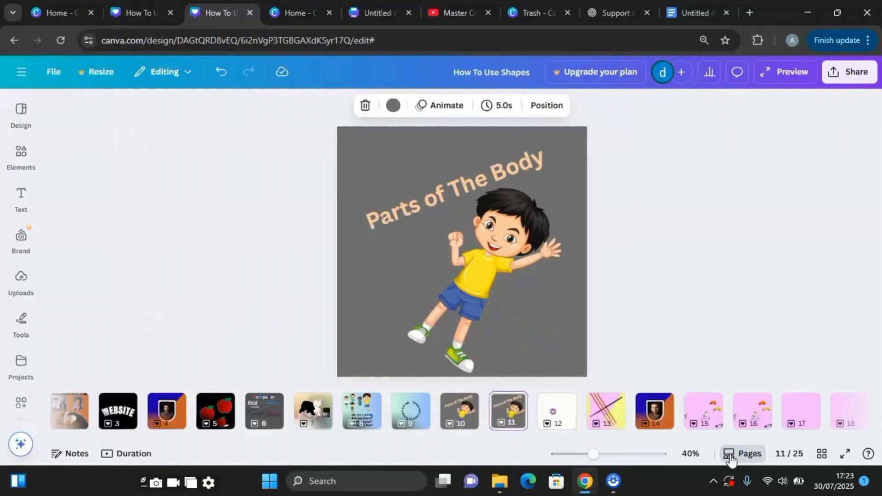
{"action": "left_click", "coordinate": [710, 407]}
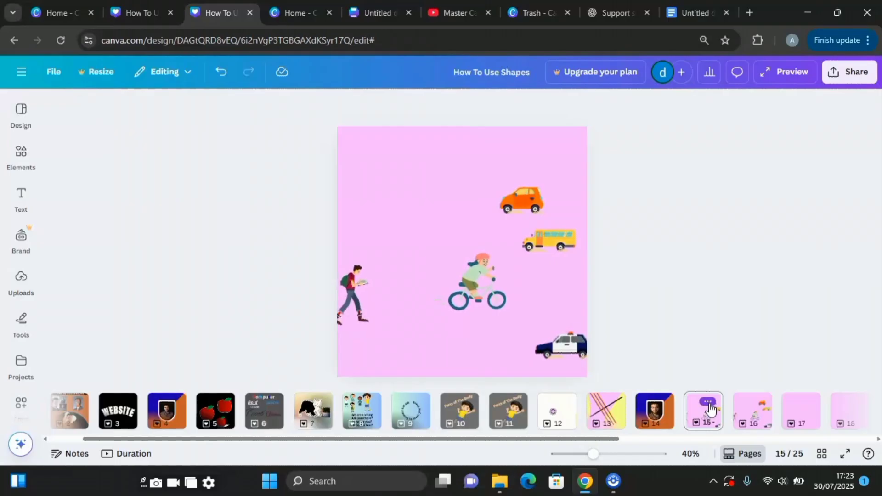
{"action": "left_click", "coordinate": [708, 403]}
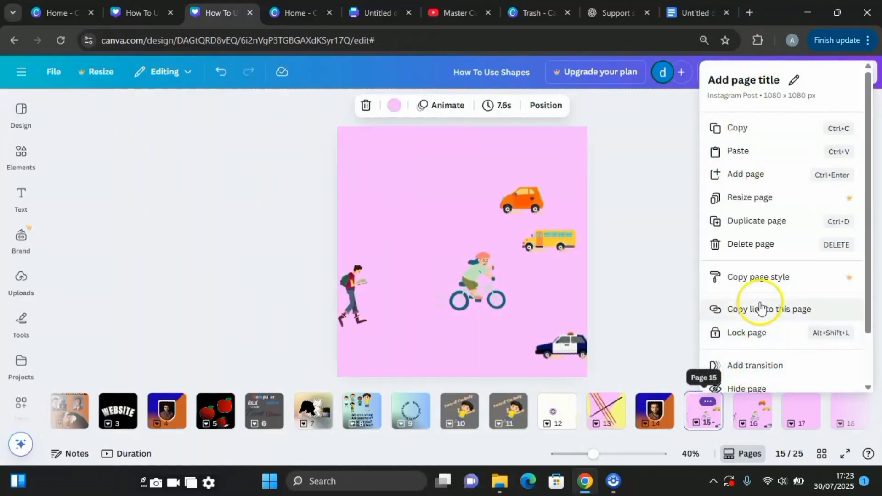
{"action": "scroll", "coordinate": [766, 312], "scroll_direction": "down", "scroll_amount": 1}
{"action": "scroll", "coordinate": [760, 298], "scroll_direction": "up", "scroll_amount": 1}
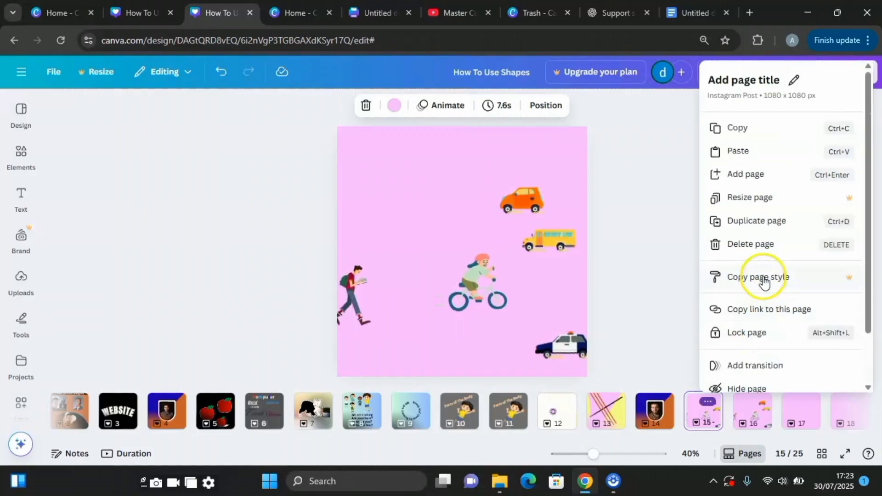
{"action": "left_click", "coordinate": [762, 251]}
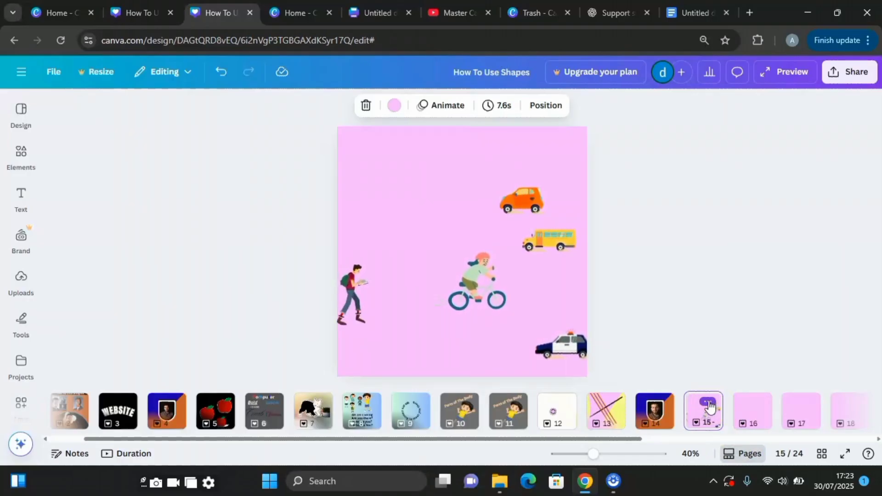
{"action": "left_click", "coordinate": [708, 403]}
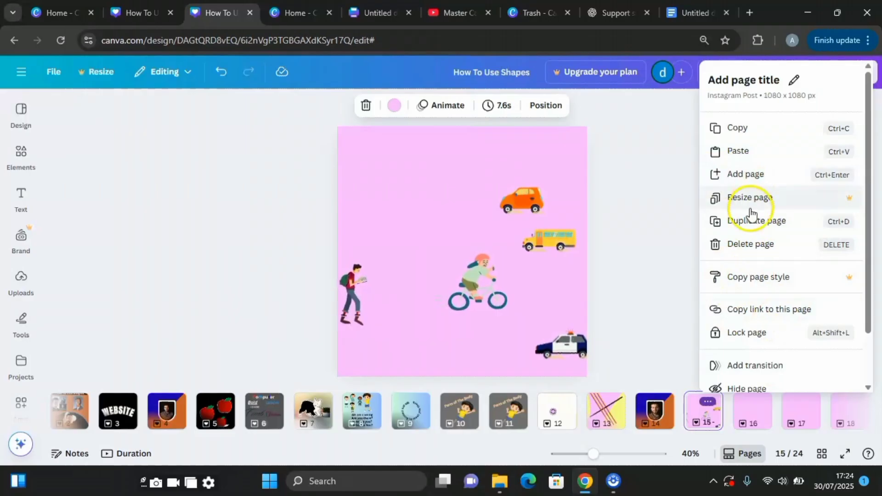
{"action": "left_click", "coordinate": [633, 239]}
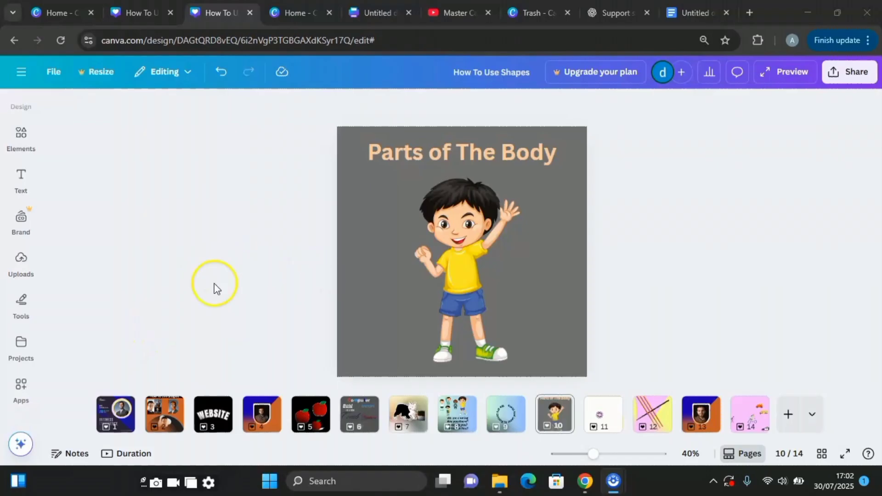
Step: Rotate the boy illustration on page 10 about 33° clockwise and shift it slightly lower on the page
{"action": "left_click", "coordinate": [469, 279]}
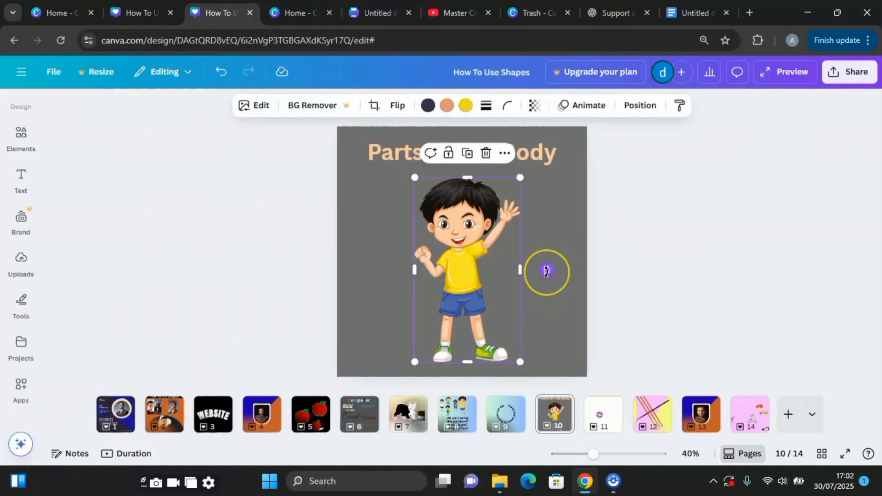
{"action": "left_click_drag", "start_coordinate": [546, 270], "coordinate": [491, 287]}
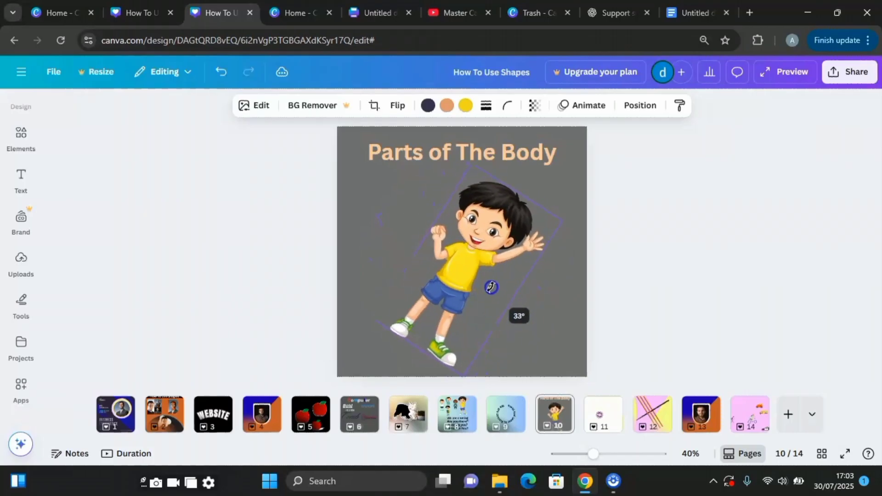
{"action": "left_click_drag", "start_coordinate": [476, 246], "coordinate": [482, 266]}
Step: Tilt the "Parts of The Body" title counterclockwise, lower it back inside the page, and shift the tilted boy up and right
{"action": "left_click", "coordinate": [409, 153]}
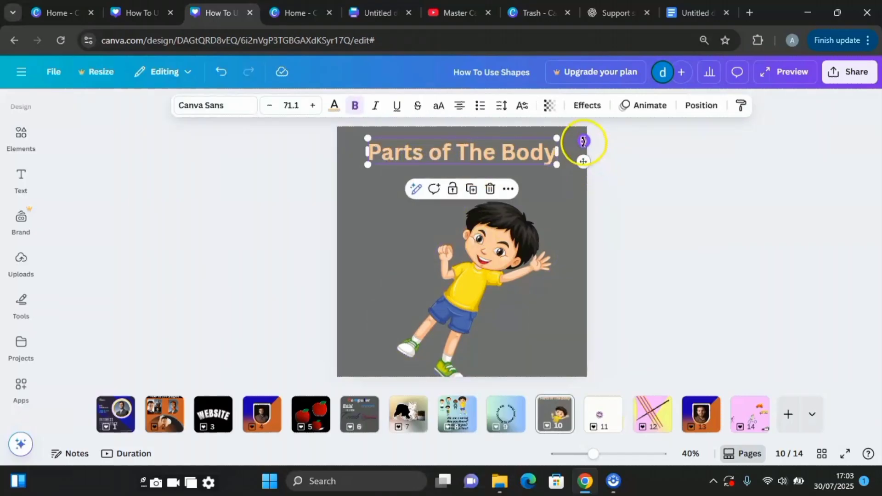
{"action": "left_click_drag", "start_coordinate": [583, 141], "coordinate": [572, 99]}
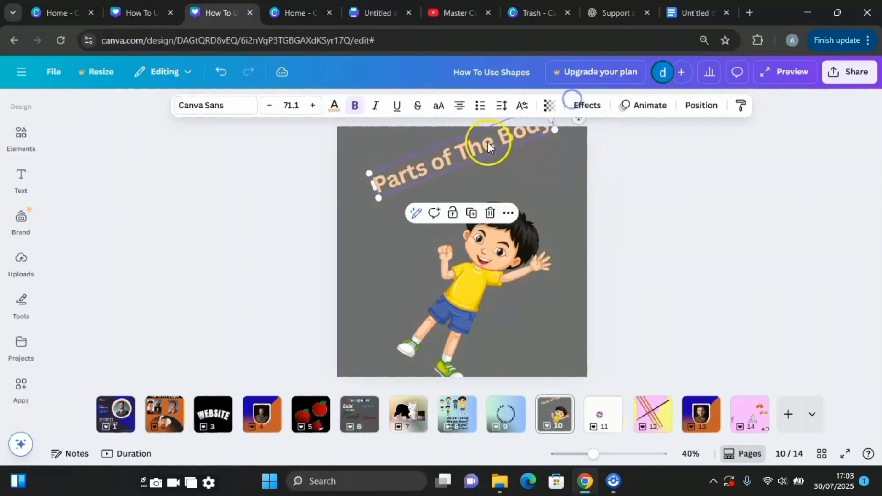
{"action": "left_click_drag", "start_coordinate": [489, 147], "coordinate": [482, 184]}
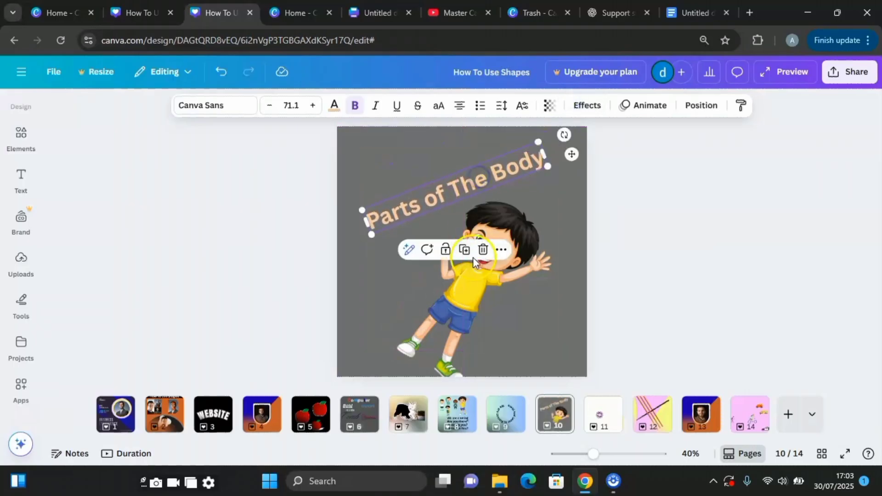
{"action": "left_click_drag", "start_coordinate": [479, 273], "coordinate": [490, 260]}
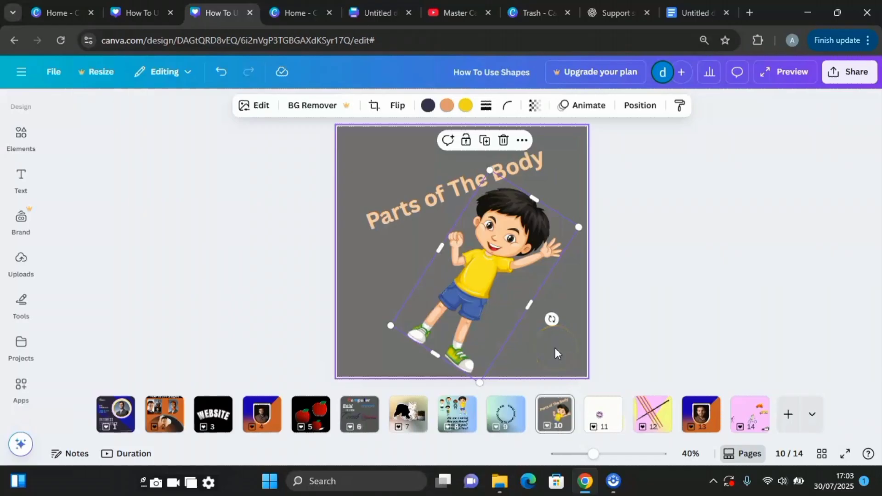
{"action": "left_click", "coordinate": [548, 350]}
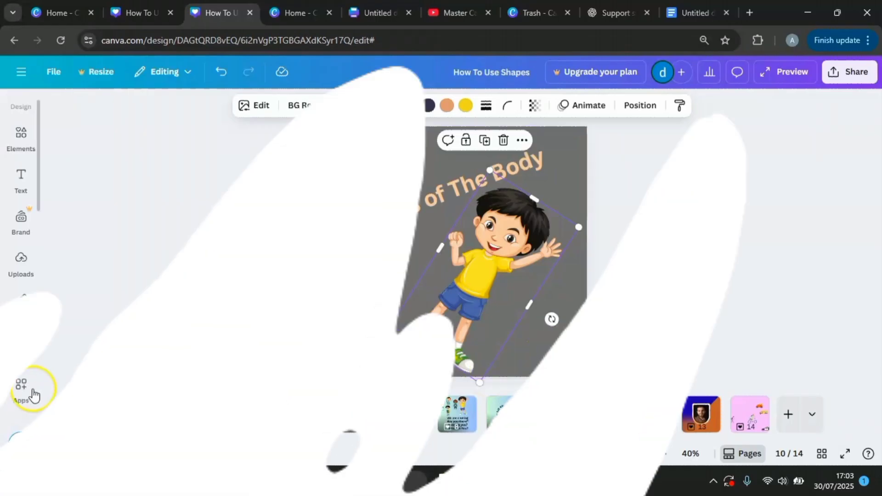
Step: Delete the "Parts of The Body" title on page 11 and undo the deletion
{"action": "left_click", "coordinate": [666, 219]}
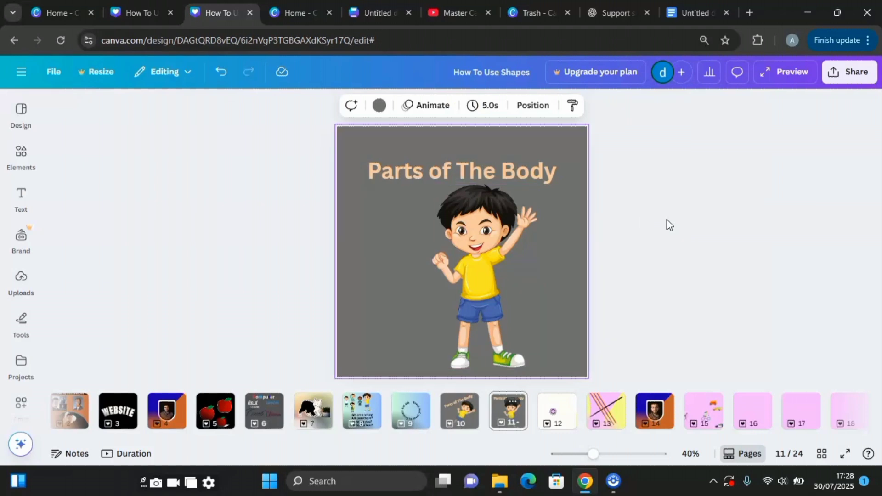
{"action": "left_click", "coordinate": [531, 233]}
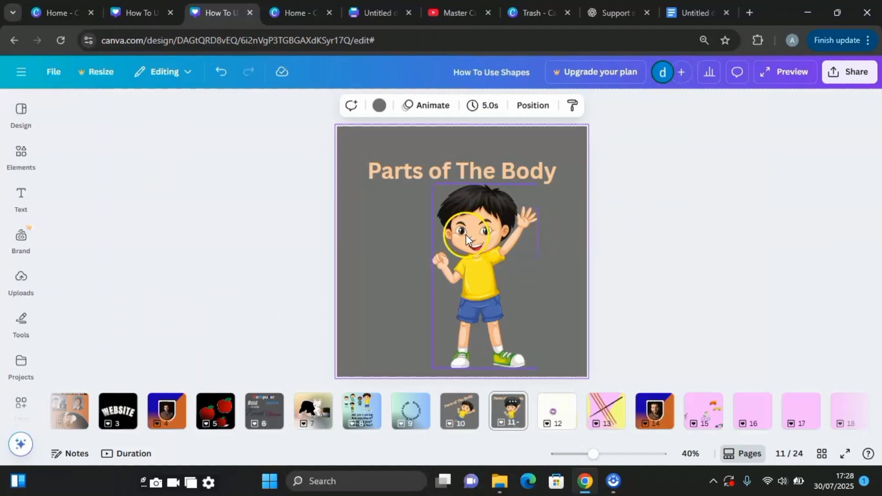
{"action": "left_click", "coordinate": [479, 239]}
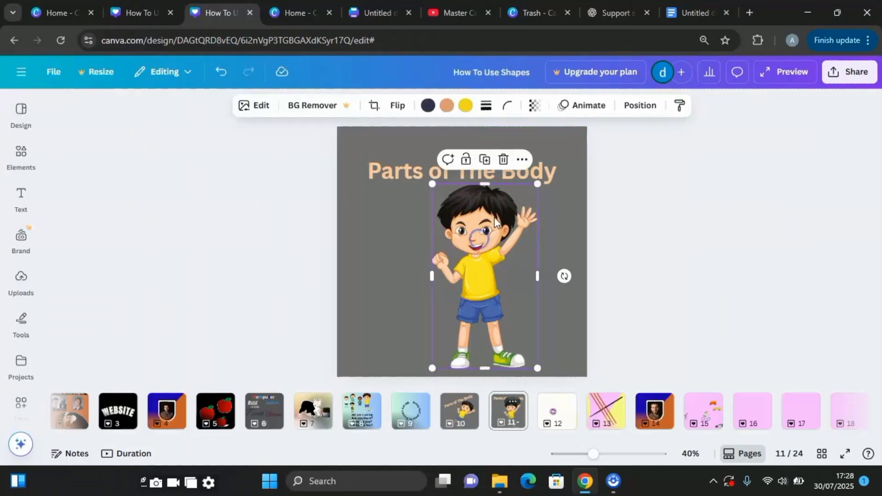
{"action": "left_click", "coordinate": [513, 171]}
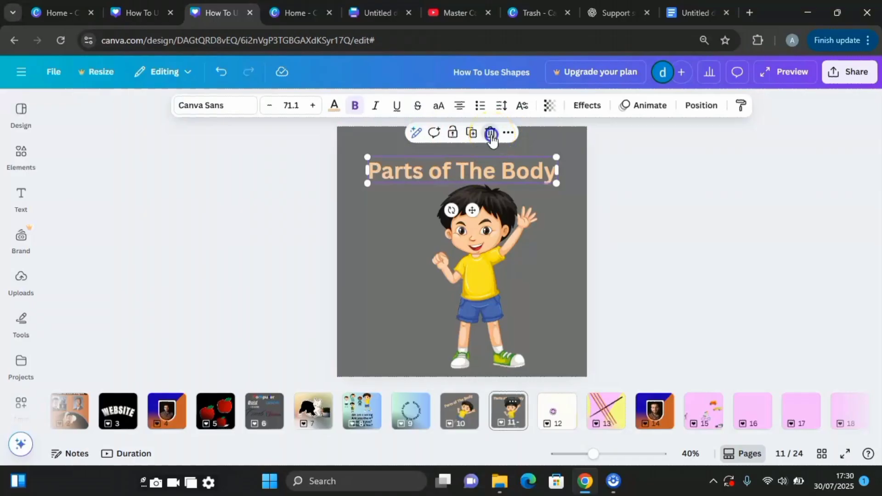
{"action": "left_click", "coordinate": [491, 134]}
{"action": "left_click", "coordinate": [221, 72]}
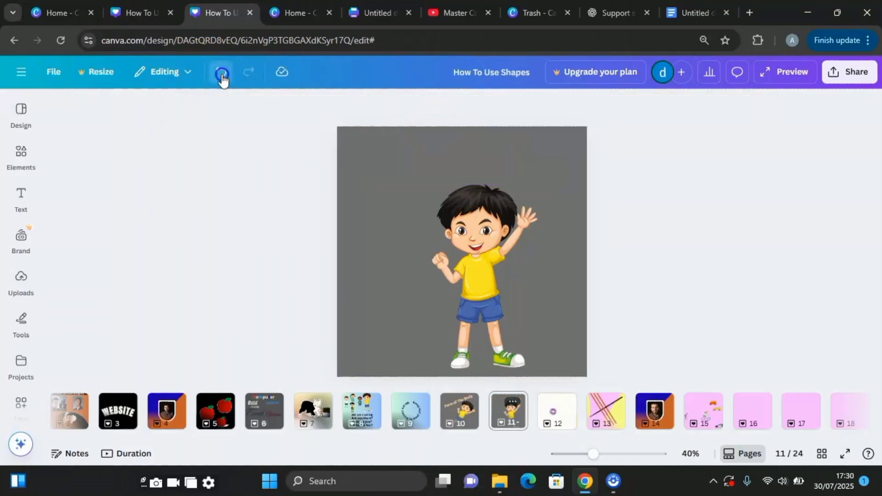
Step: Duplicate the "Parts of The Body" title on page 11, move the copy above the original, and undo the move and duplication
{"action": "left_click", "coordinate": [527, 173]}
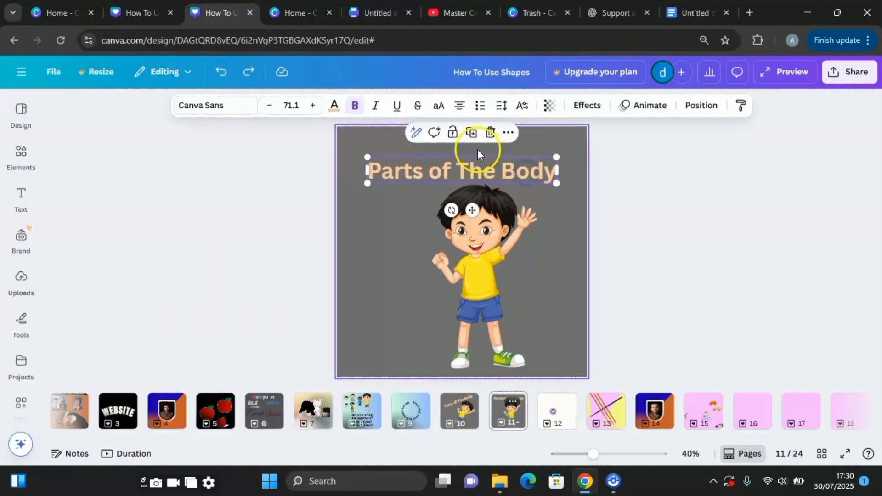
{"action": "left_click", "coordinate": [471, 133]}
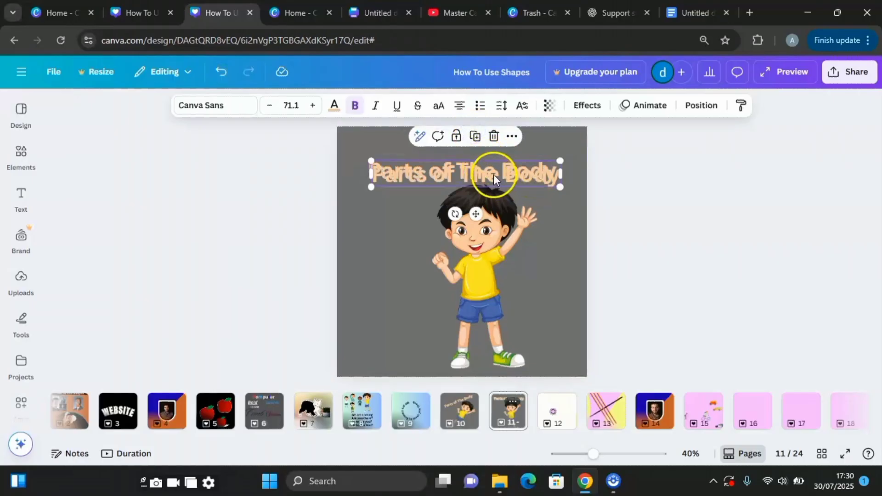
{"action": "left_click_drag", "start_coordinate": [494, 175], "coordinate": [482, 148]}
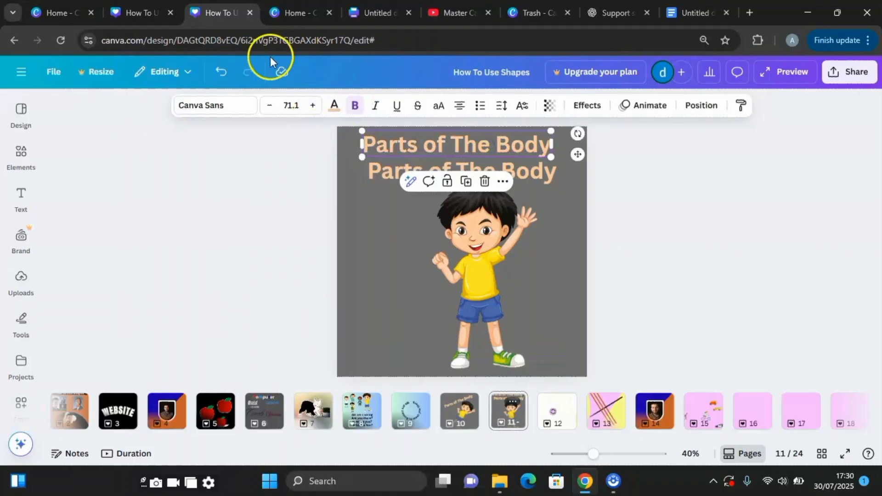
{"action": "left_click", "coordinate": [222, 72]}
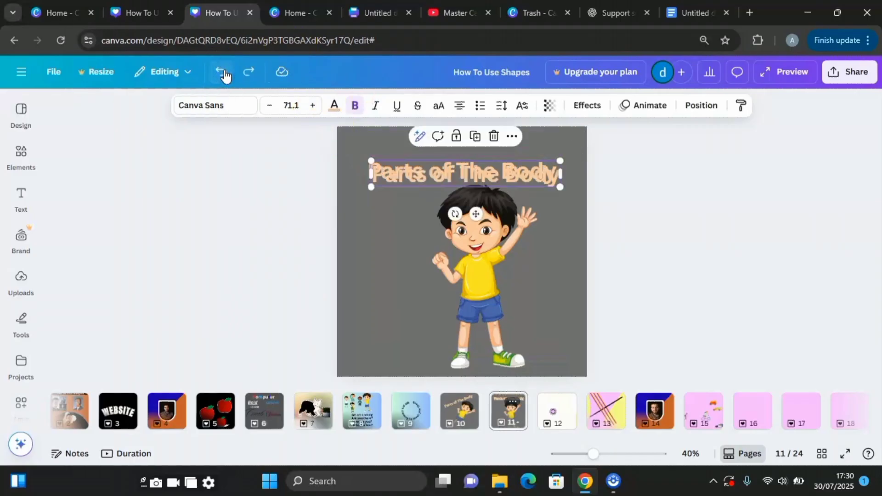
{"action": "left_click", "coordinate": [225, 72]}
{"action": "left_click", "coordinate": [223, 72]}
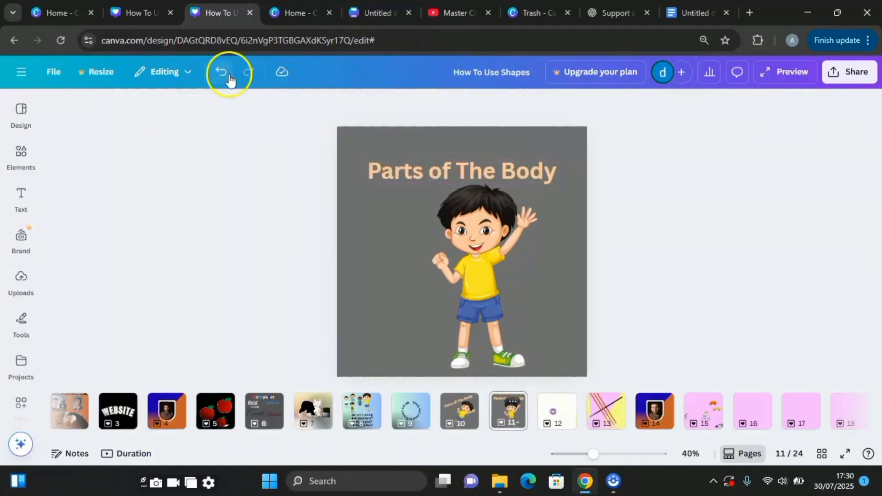
Step: Lock the "Parts of The Body" title on page 11 and try to move it while locked
{"action": "left_click", "coordinate": [453, 134]}
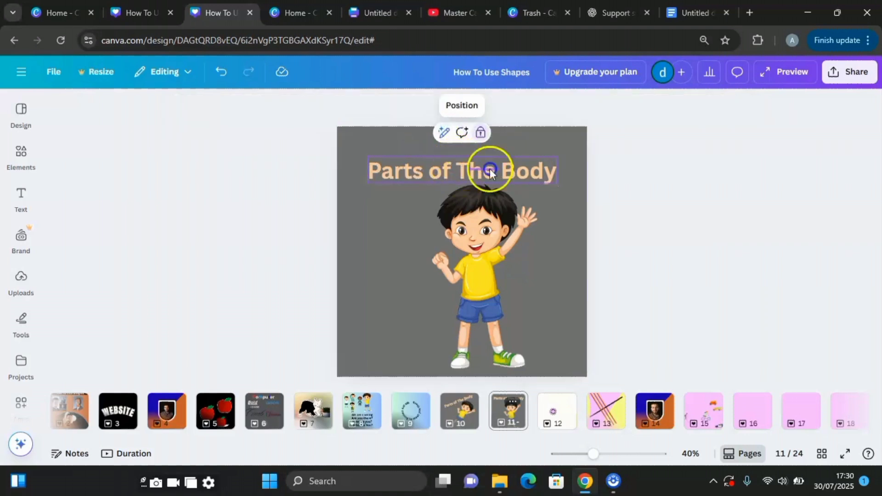
{"action": "left_click_drag", "start_coordinate": [489, 169], "coordinate": [406, 169]}
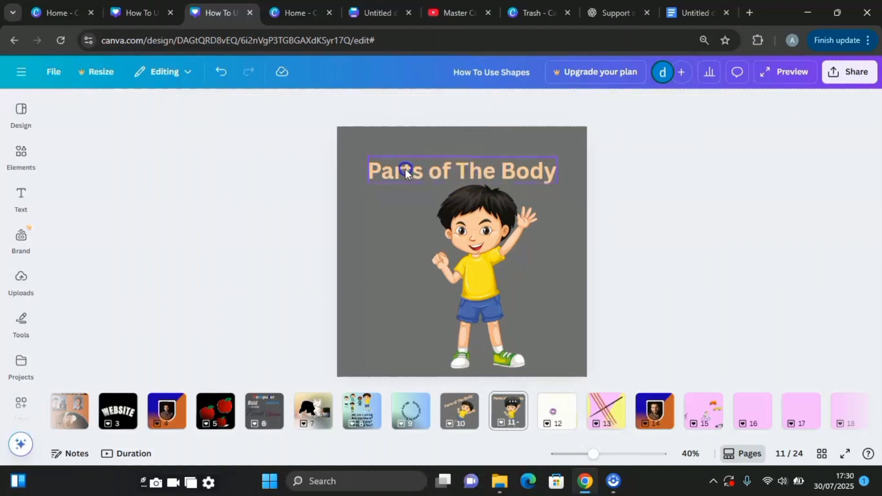
{"action": "left_click_drag", "start_coordinate": [486, 175], "coordinate": [424, 173]}
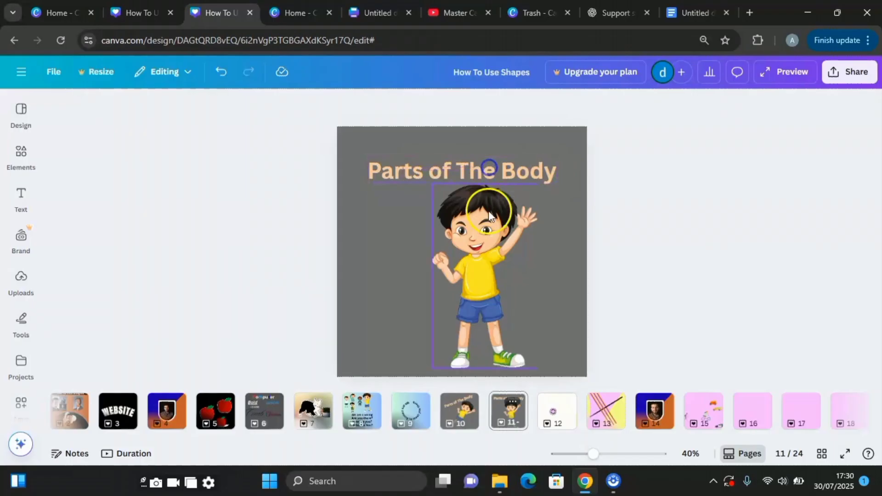
{"action": "left_click_drag", "start_coordinate": [489, 212], "coordinate": [475, 231]}
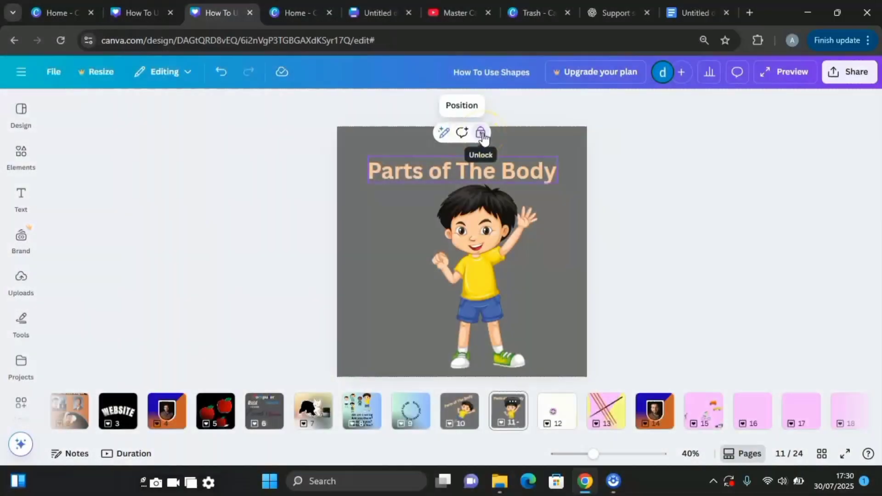
Step: Unlock the "Parts of The Body" title on page 11 and move it up slightly
{"action": "left_click", "coordinate": [481, 134]}
{"action": "left_click", "coordinate": [481, 133]}
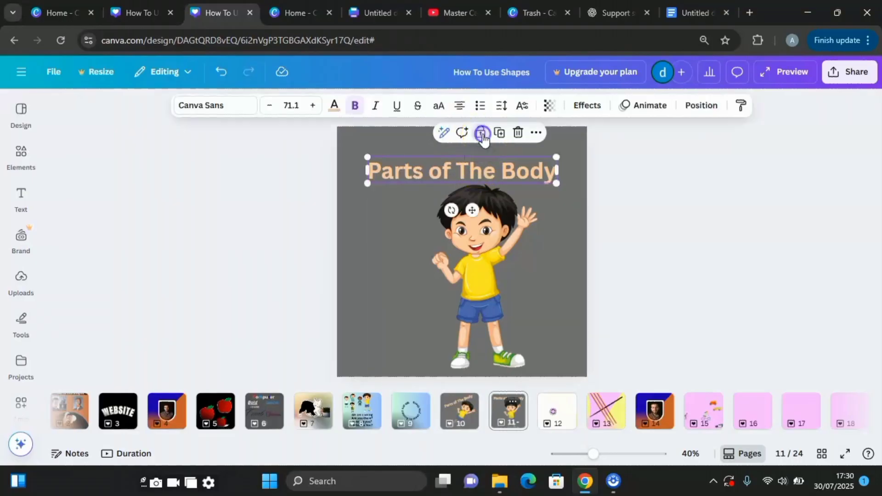
{"action": "left_click_drag", "start_coordinate": [484, 171], "coordinate": [488, 151]}
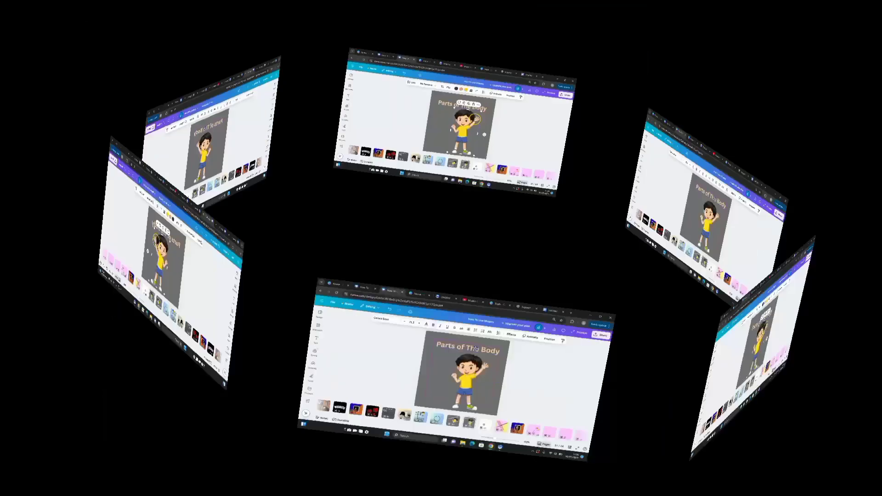
Step: Examine the additional options available for the boy illustration on page 11, such as copy style, page alignment and alternative text
{"action": "left_click", "coordinate": [492, 187]}
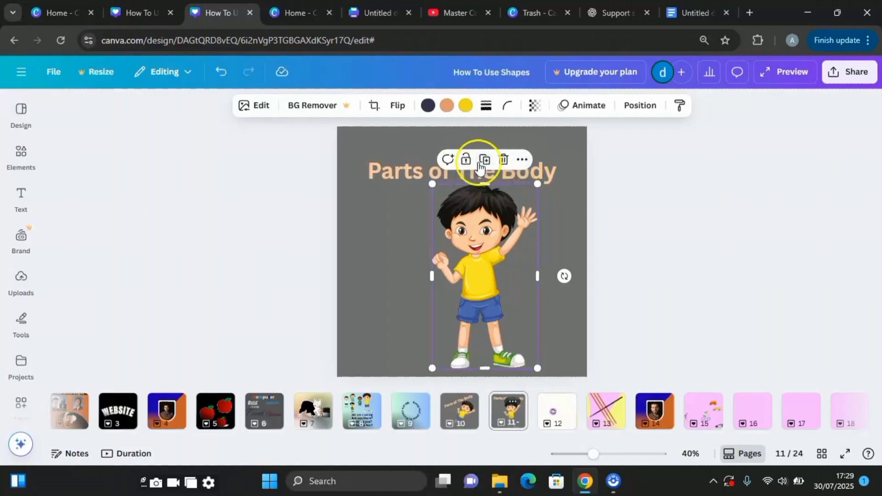
{"action": "left_click", "coordinate": [522, 160]}
{"action": "scroll", "coordinate": [564, 262], "scroll_direction": "down", "scroll_amount": 2}
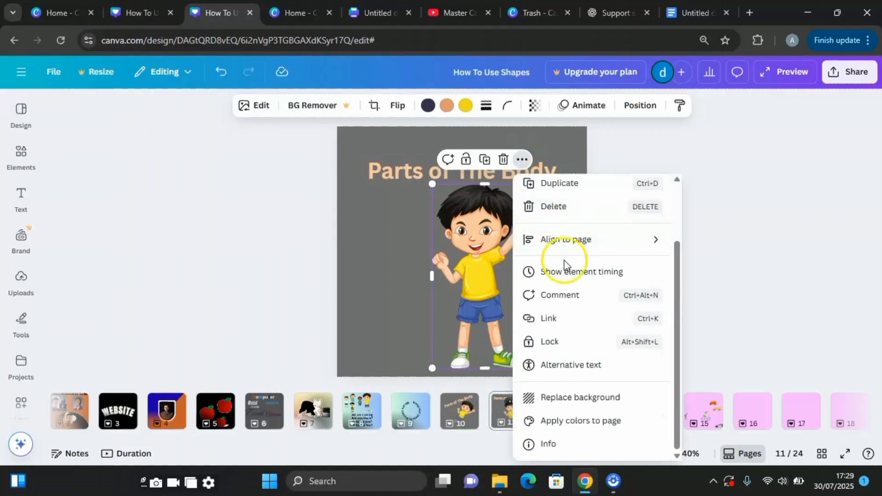
{"action": "scroll", "coordinate": [572, 404], "scroll_direction": "up", "scroll_amount": 2}
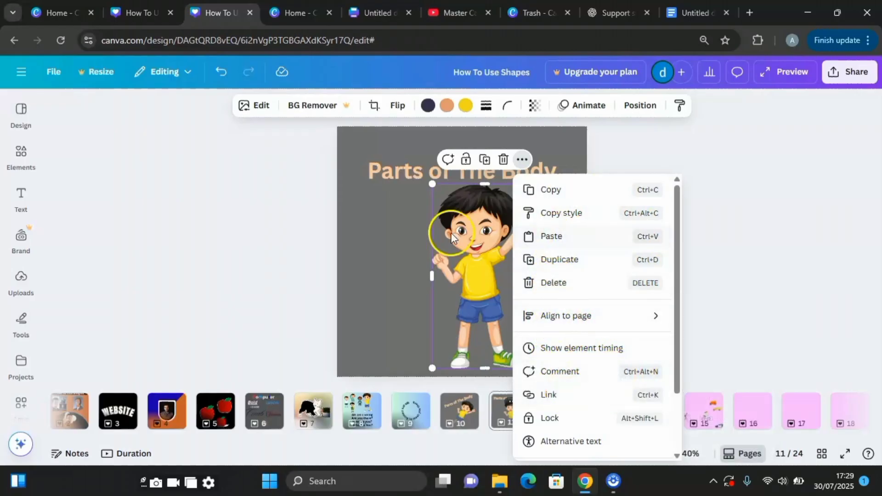
{"action": "left_click", "coordinate": [395, 253]}
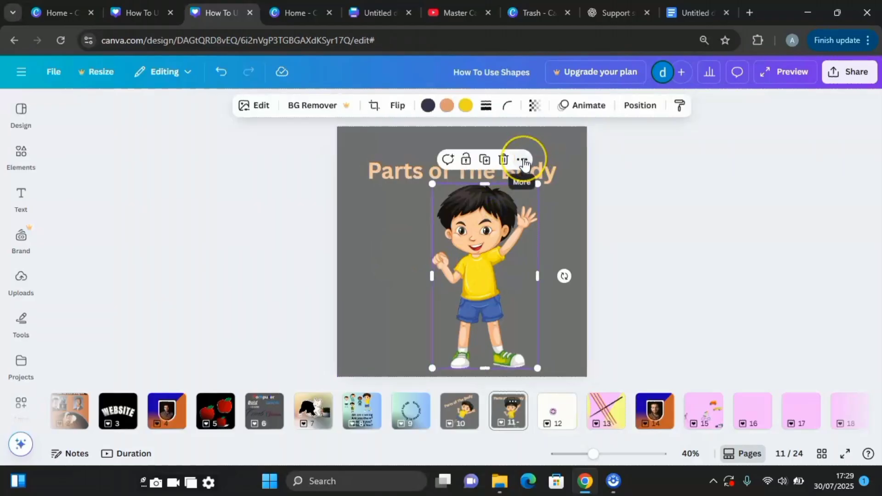
{"action": "right_click", "coordinate": [490, 209]}
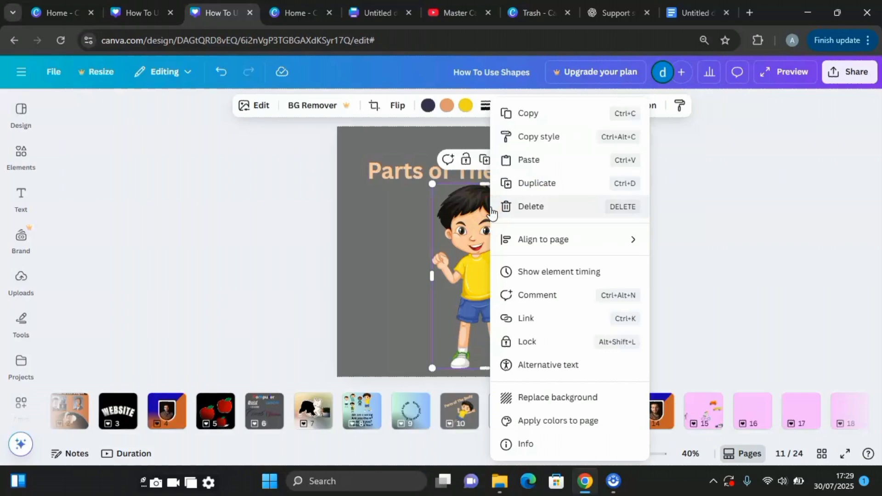
{"action": "left_click", "coordinate": [710, 210]}
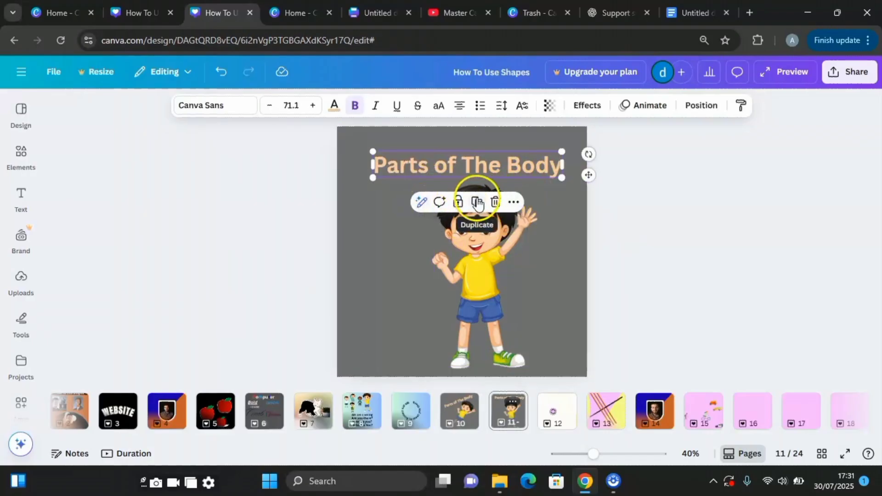
Step: Use Magic Write on page 10 with the prompt "write about a domestic animal", and generate another version with "More like this"
{"action": "left_click", "coordinate": [421, 204]}
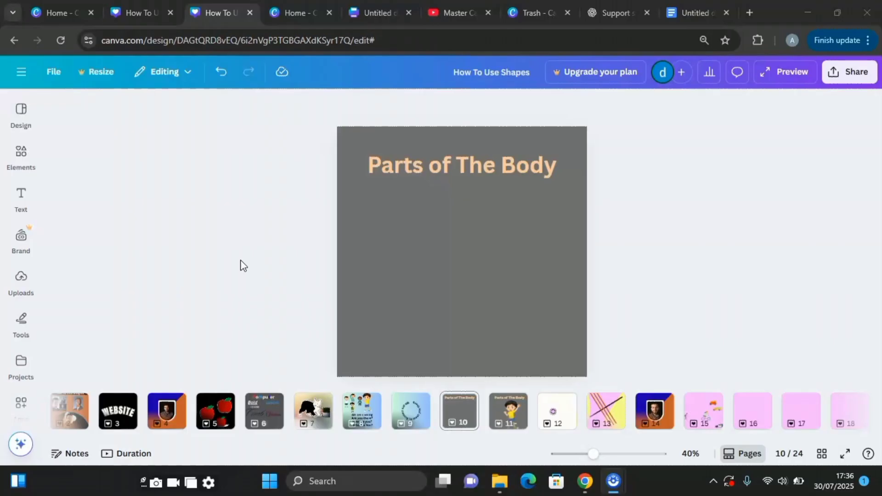
{"action": "left_click", "coordinate": [266, 259]}
{"action": "left_click", "coordinate": [21, 198]}
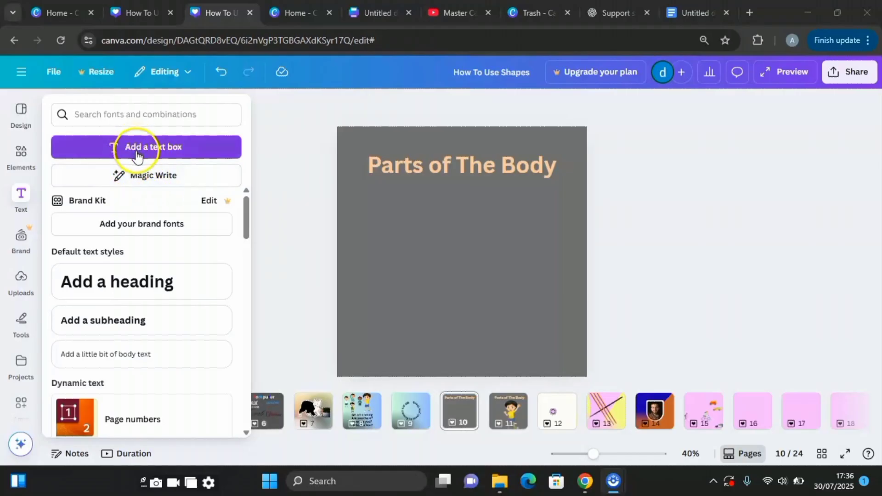
{"action": "left_click", "coordinate": [157, 178]}
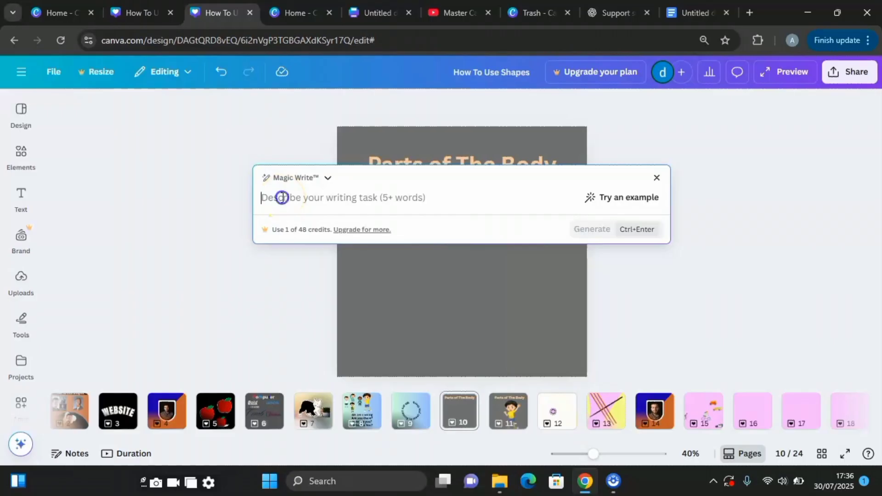
{"action": "type", "text": "write about a domestic animal"}
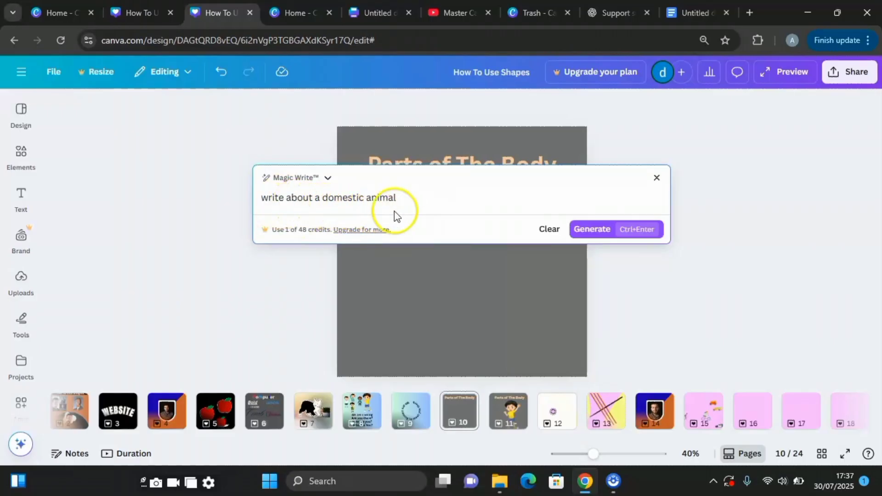
{"action": "left_click", "coordinate": [599, 237]}
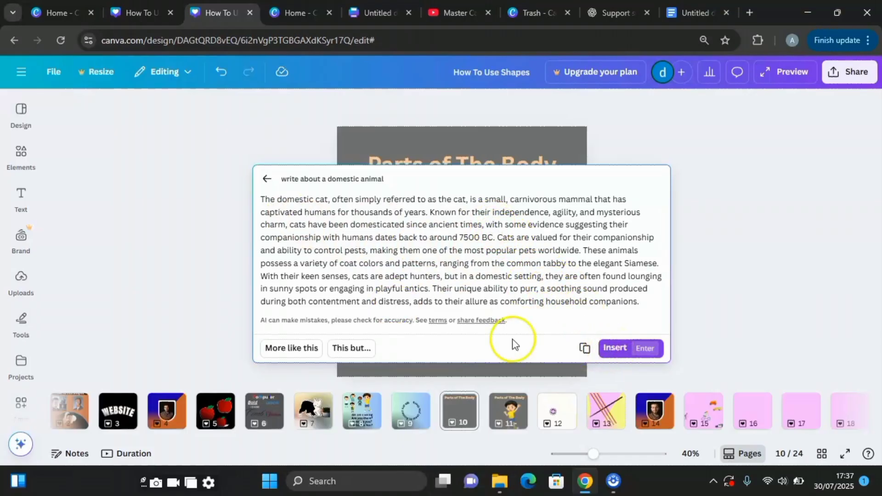
{"action": "left_click", "coordinate": [305, 351]}
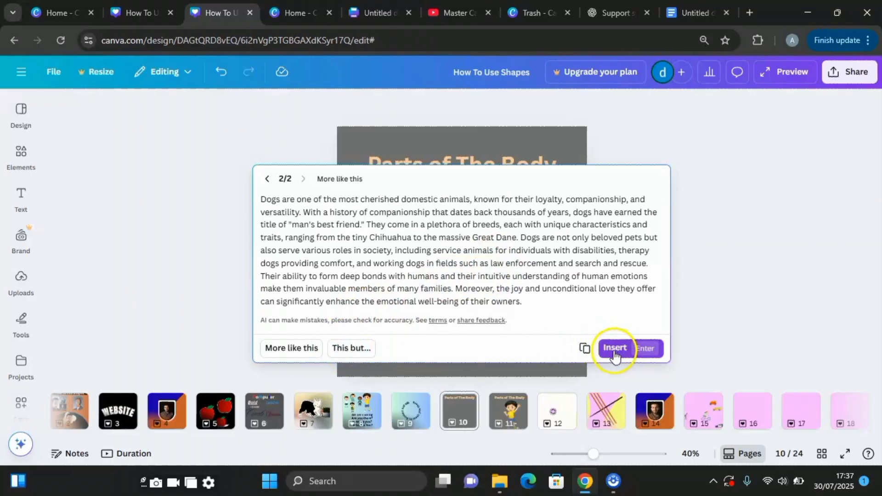
Step: Insert the generated dog text on page 10 and enlarge its text box to font size 18.6, nearly filling the page width
{"action": "left_click", "coordinate": [585, 350]}
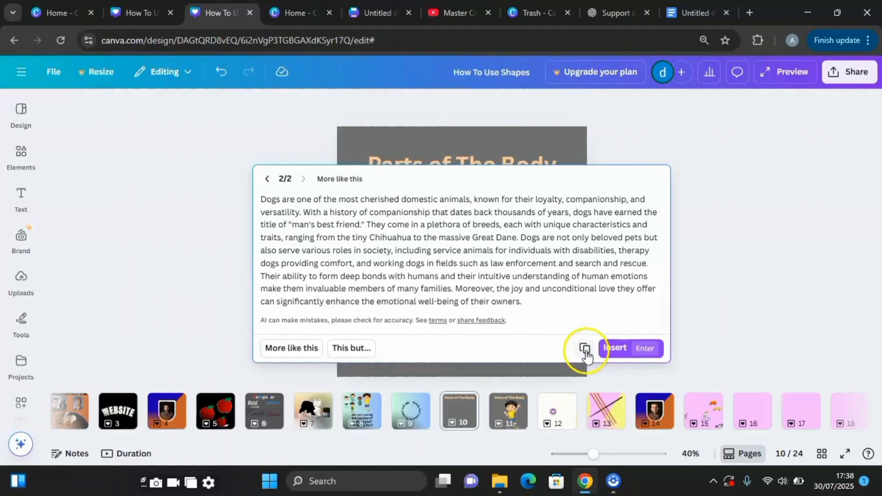
{"action": "left_click", "coordinate": [617, 349]}
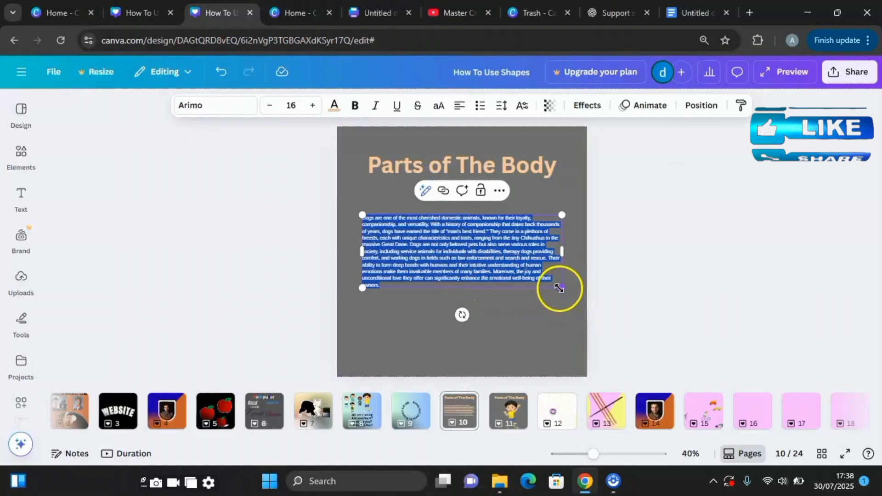
{"action": "left_click_drag", "start_coordinate": [560, 288], "coordinate": [595, 300]}
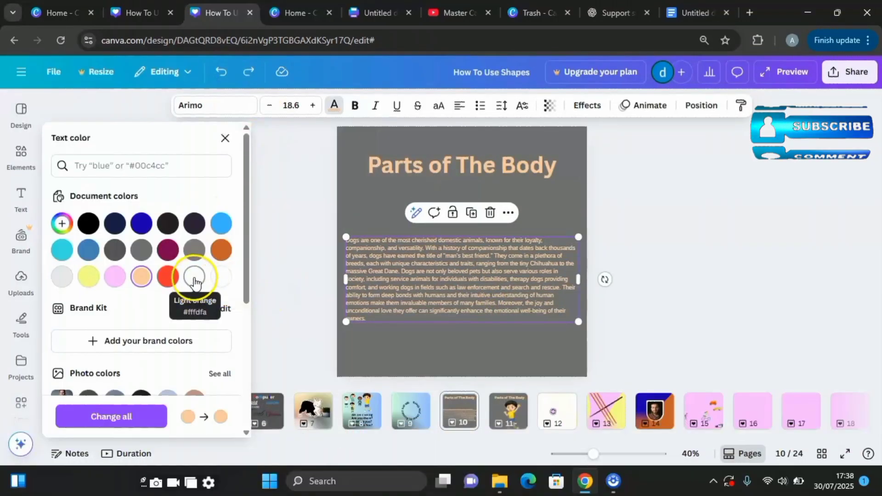
Step: Set the dog paragraph's text color on page 10 to light orange #fffdfa
{"action": "left_click", "coordinate": [195, 281]}
{"action": "left_click", "coordinate": [305, 263]}
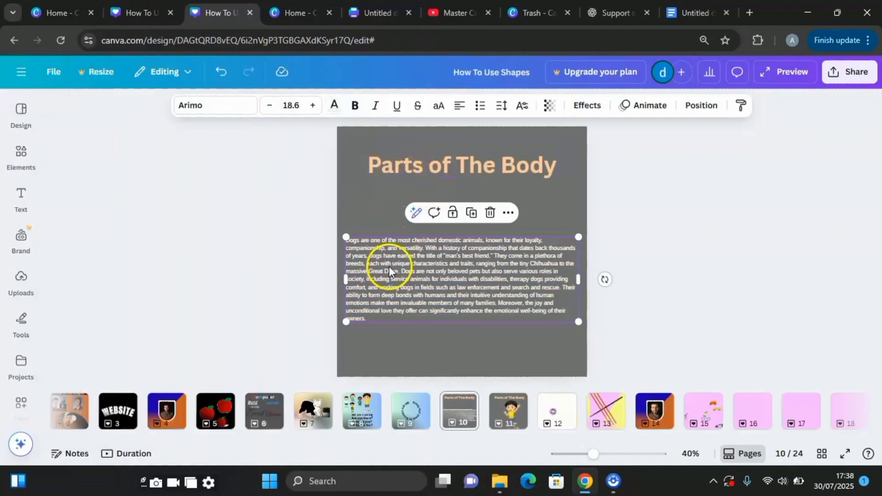
Step: Rewrite the "Parts of The Body" title on page 10 with Magic Write and replace it with the "More like this" version, "Components of the Human Body"
{"action": "left_click", "coordinate": [395, 165]}
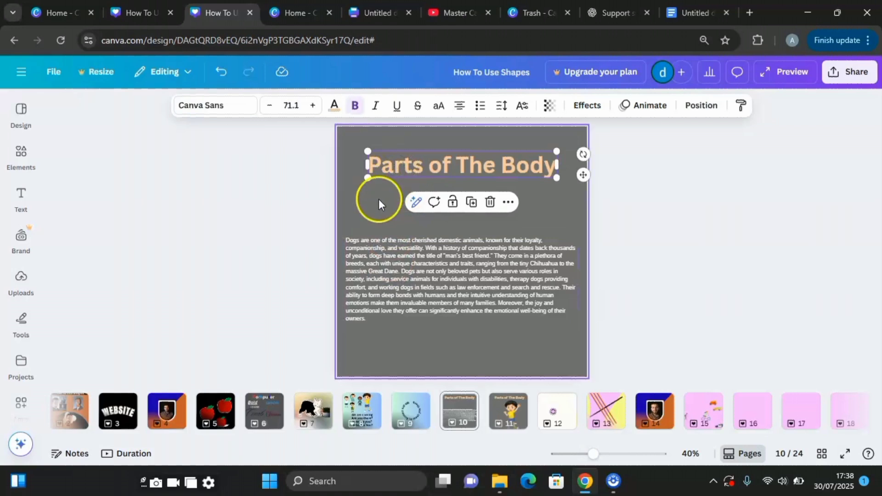
{"action": "left_click", "coordinate": [379, 199]}
{"action": "left_click", "coordinate": [393, 164]}
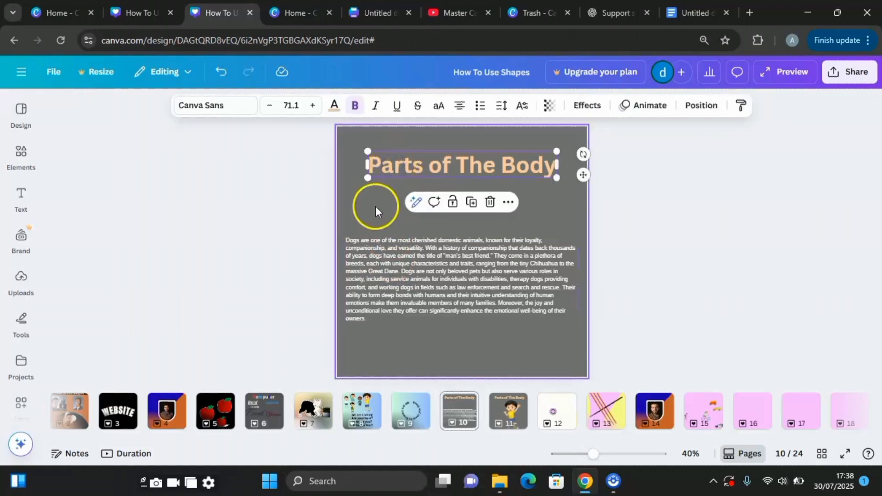
{"action": "left_click", "coordinate": [415, 203]}
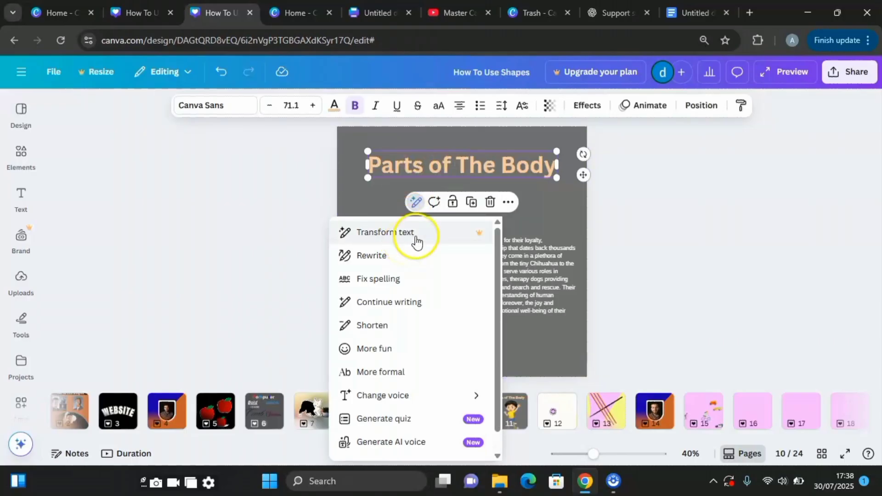
{"action": "left_click", "coordinate": [372, 256]}
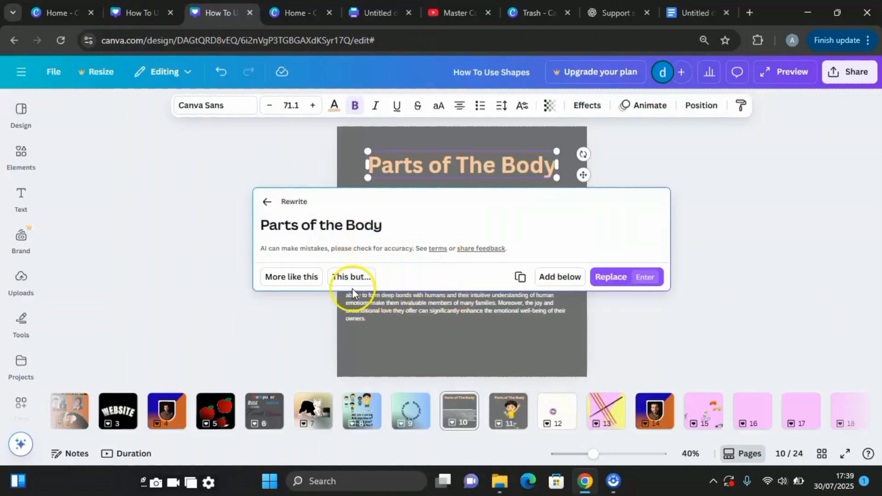
{"action": "left_click", "coordinate": [309, 276]}
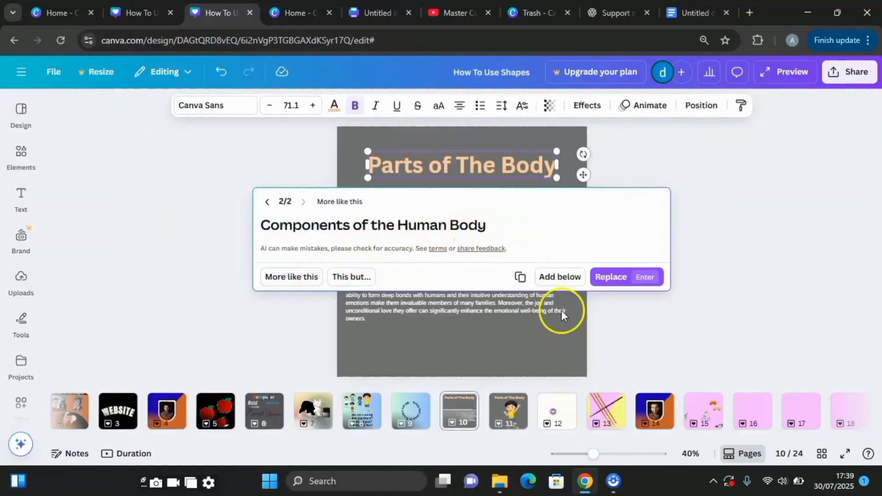
{"action": "left_click", "coordinate": [611, 276]}
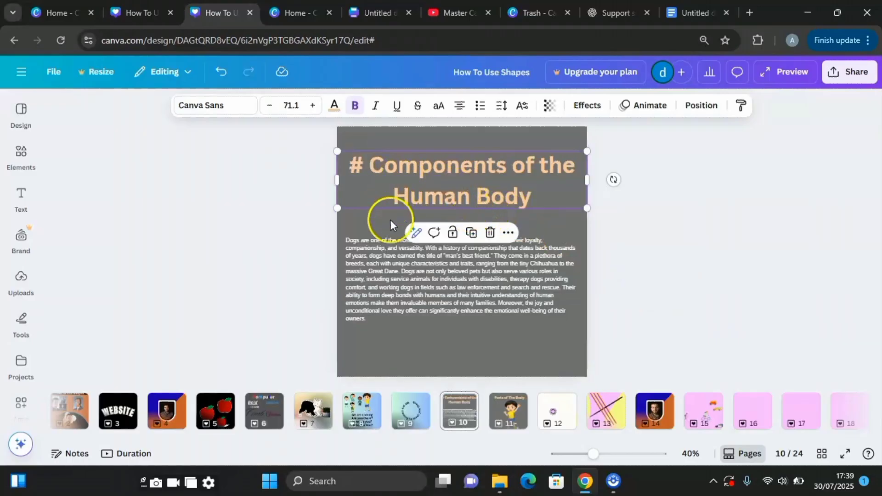
Step: Try Magic Write's Shorten on the page 10 title, generate two more versions with "More like this", and dismiss them without replacing the title
{"action": "left_click", "coordinate": [416, 232]}
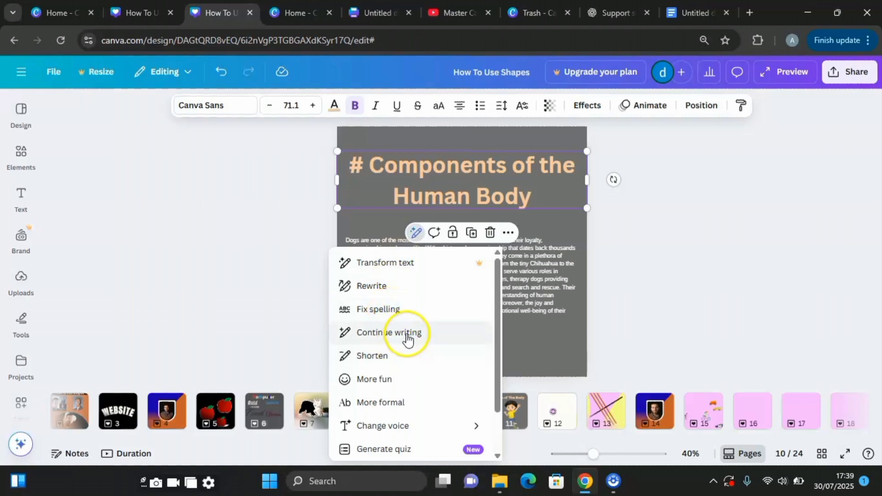
{"action": "left_click", "coordinate": [376, 357]}
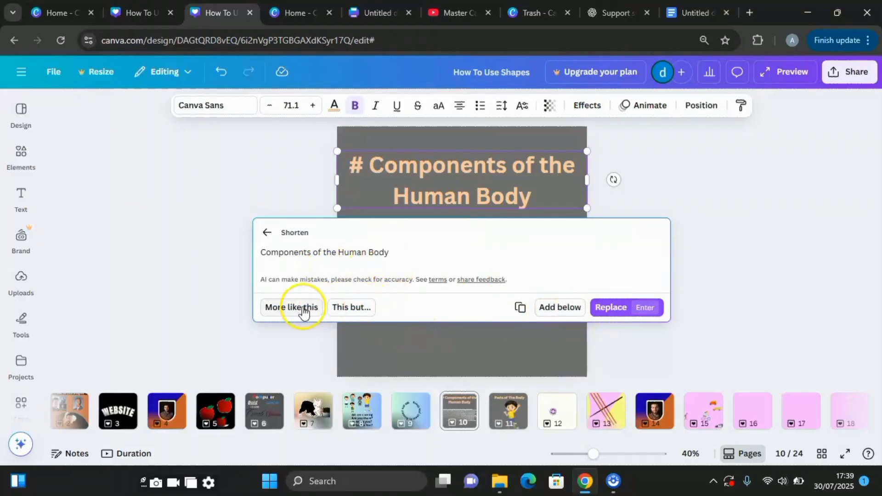
{"action": "left_click", "coordinate": [303, 311]}
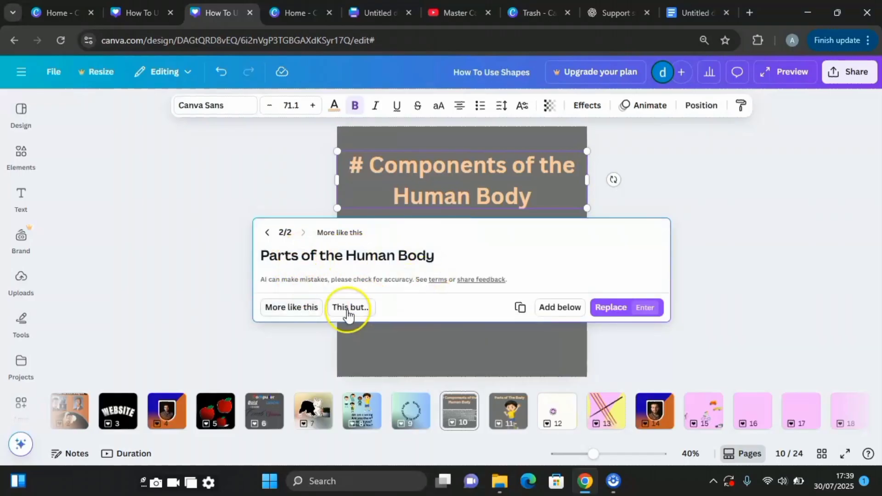
{"action": "left_click", "coordinate": [310, 311]}
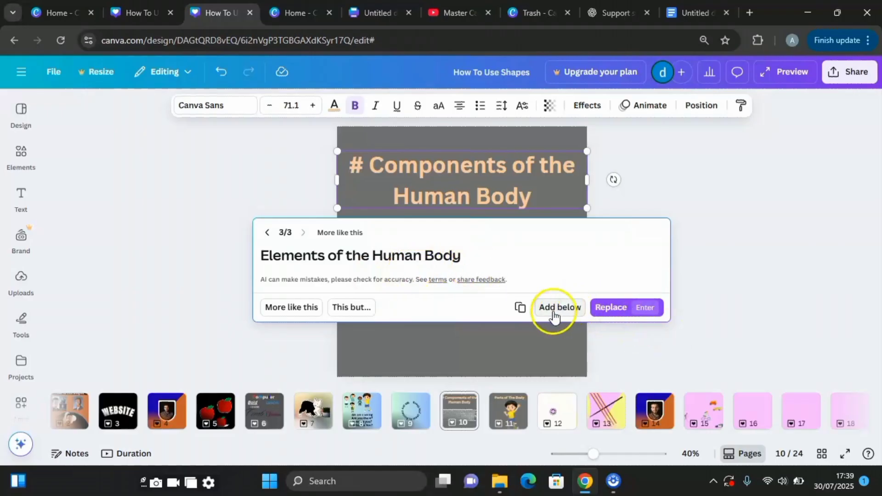
{"action": "left_click", "coordinate": [743, 210]}
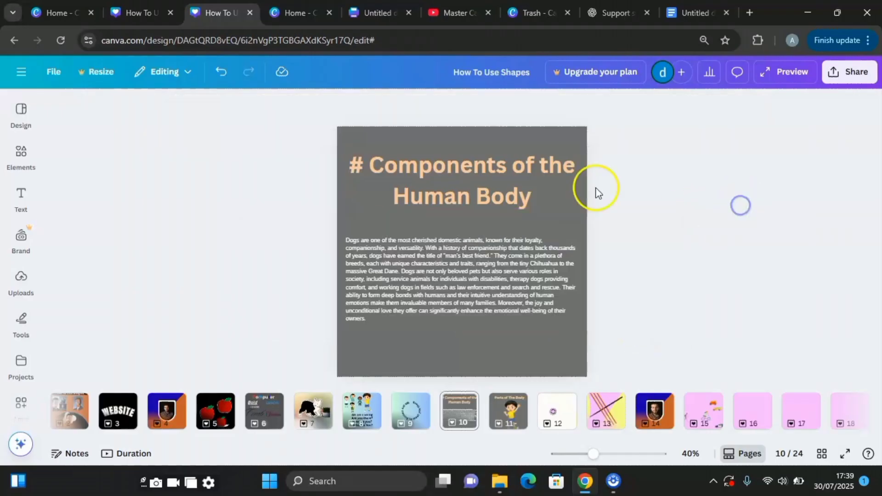
Step: Generate a "More fun" version of the page 10 title with Magic Write and add the result below the existing title
{"action": "left_click", "coordinate": [414, 180]}
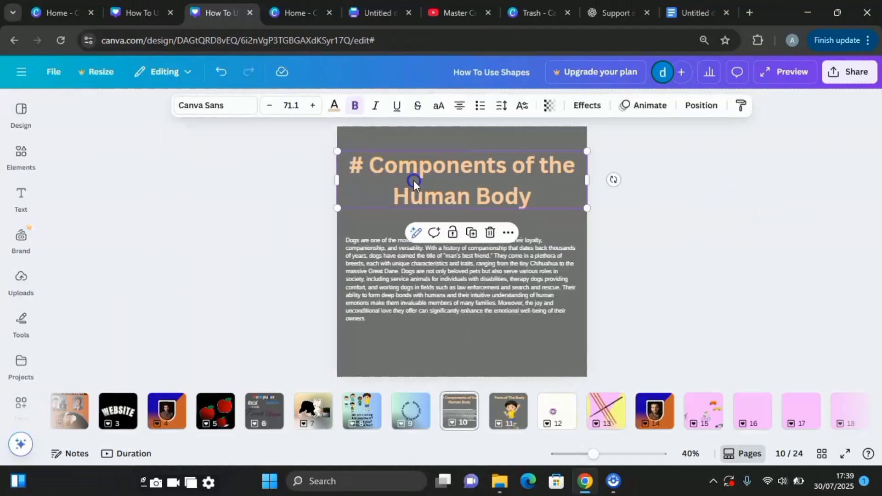
{"action": "left_click", "coordinate": [416, 232]}
{"action": "scroll", "coordinate": [433, 310], "scroll_direction": "down", "scroll_amount": 2}
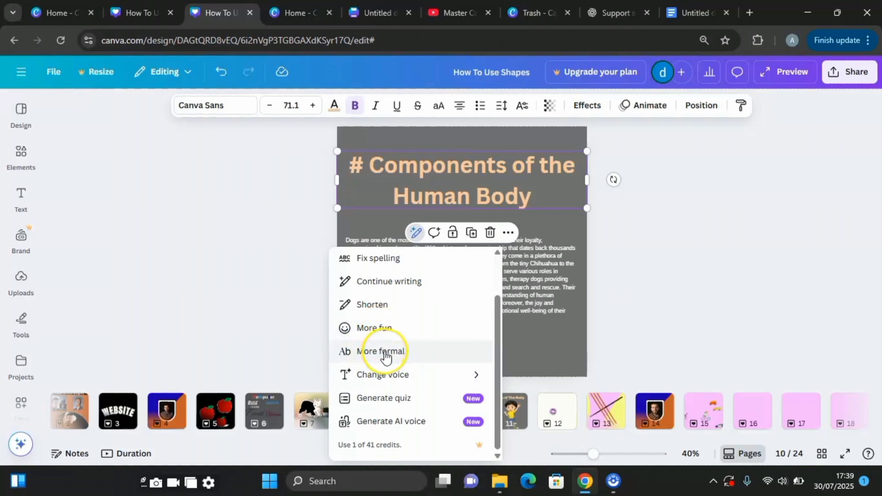
{"action": "left_click", "coordinate": [379, 329]}
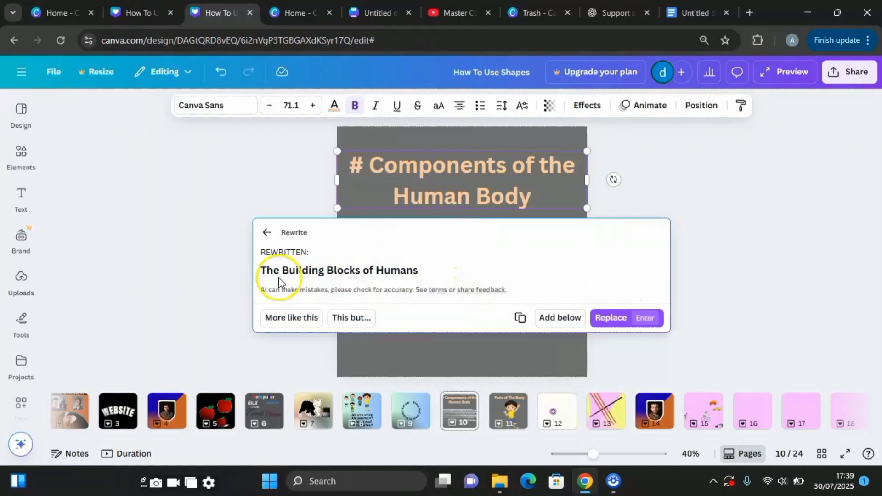
{"action": "left_click", "coordinate": [559, 318]}
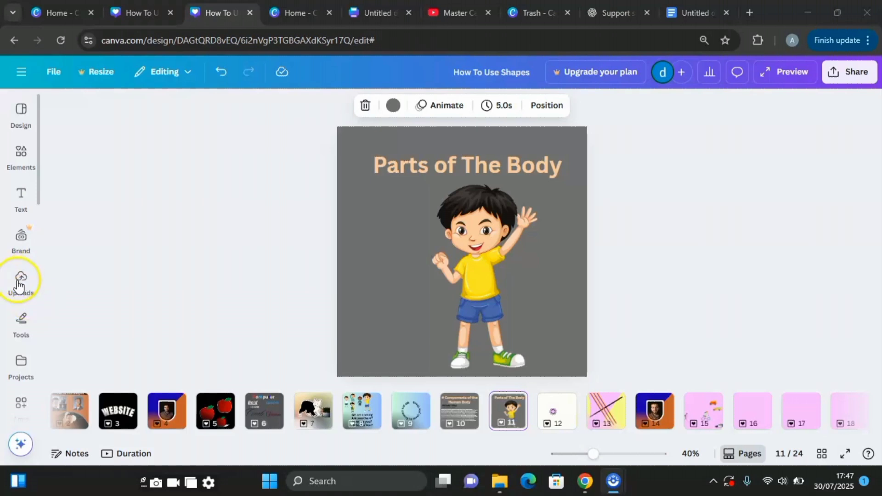
Step: View the Brand Kit options, close them, and open the collection of uploaded images
{"action": "left_click", "coordinate": [18, 252]}
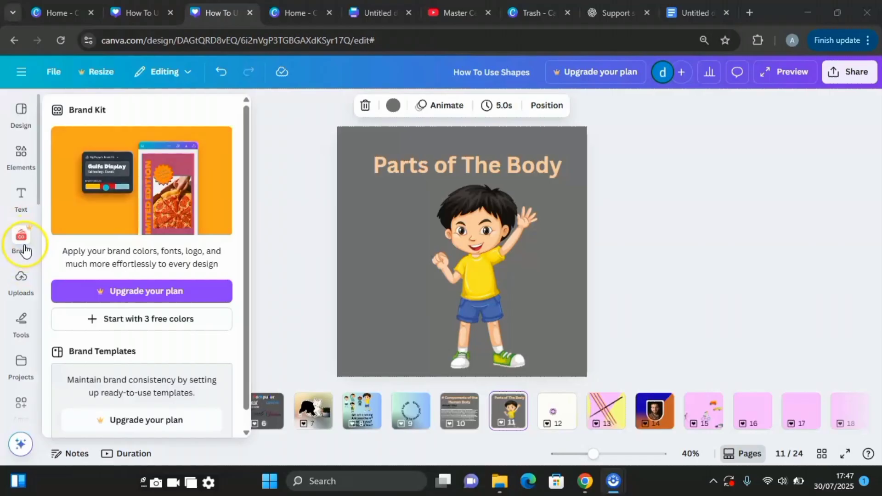
{"action": "left_click", "coordinate": [23, 268]}
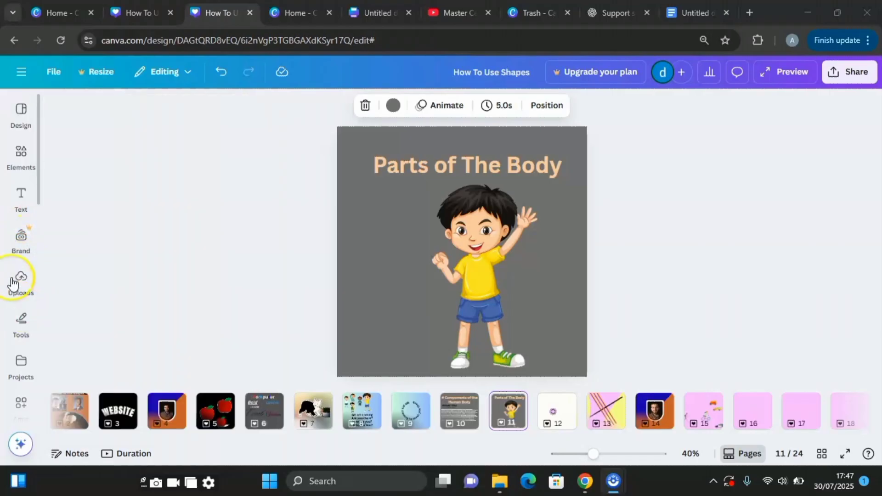
{"action": "left_click", "coordinate": [20, 281]}
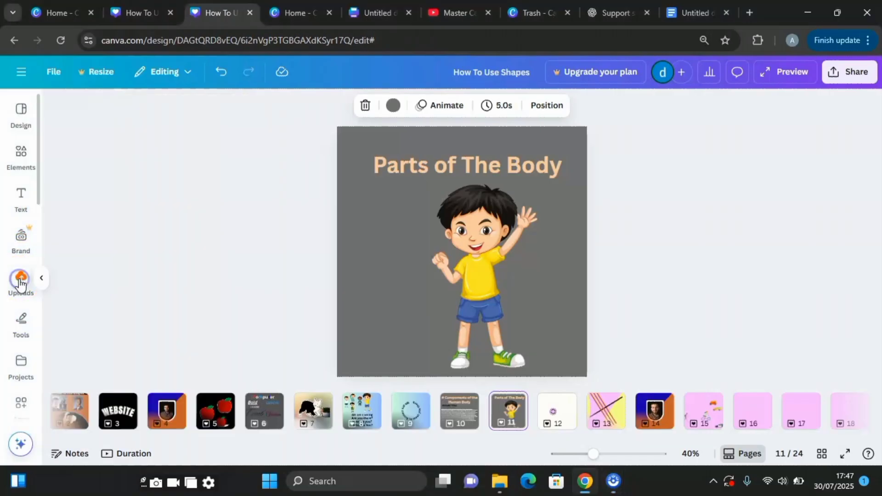
{"action": "left_click", "coordinate": [34, 279]}
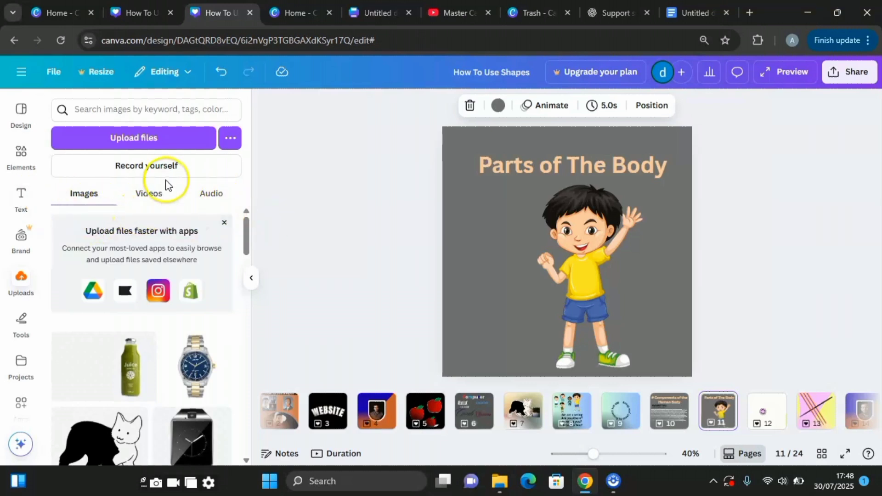
Step: Upload the image file 44 from the Downloads folder to the uploaded images and close the file dialog
{"action": "left_click", "coordinate": [127, 143]}
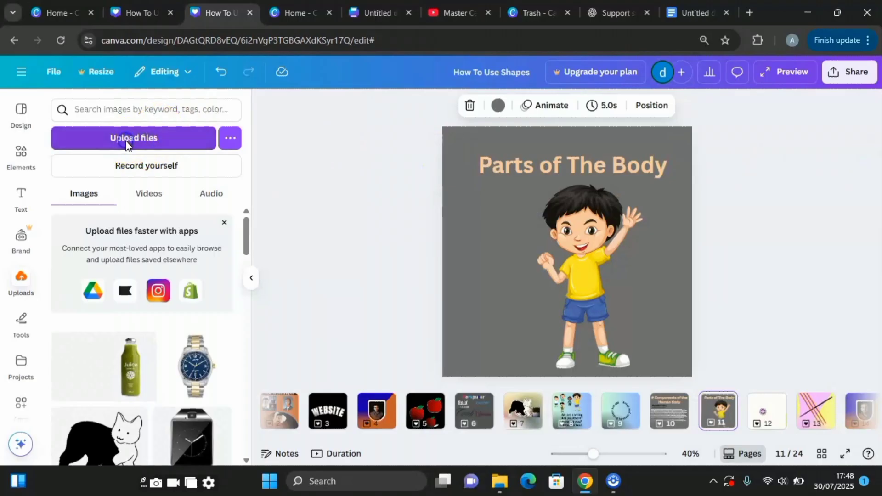
{"action": "left_click_drag", "start_coordinate": [732, 208], "coordinate": [844, 276]}
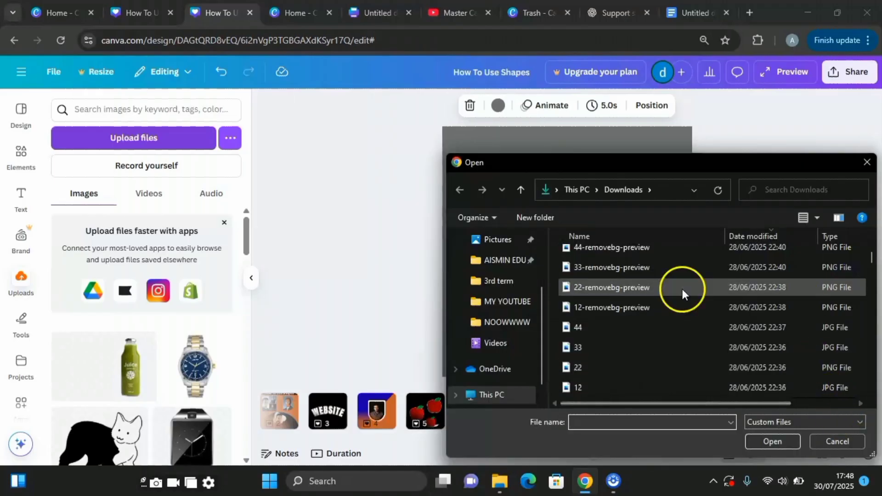
{"action": "left_click_drag", "start_coordinate": [723, 161], "coordinate": [806, 263]}
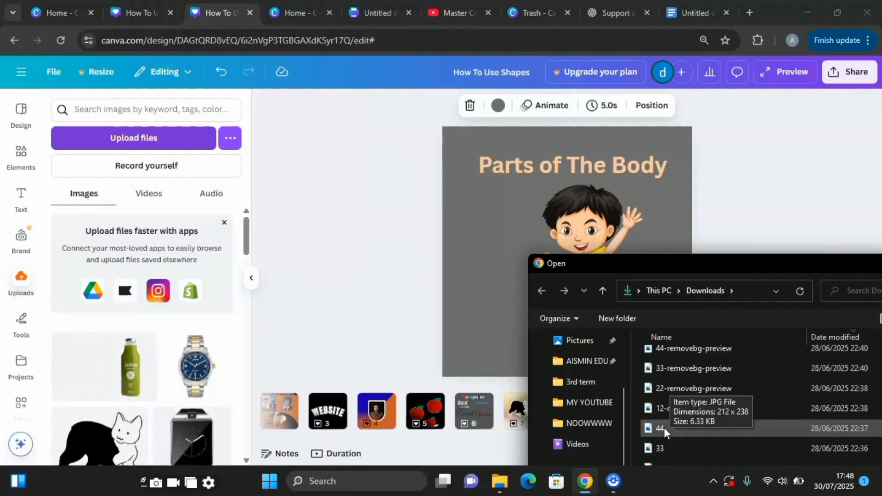
{"action": "left_click_drag", "start_coordinate": [663, 428], "coordinate": [83, 312]}
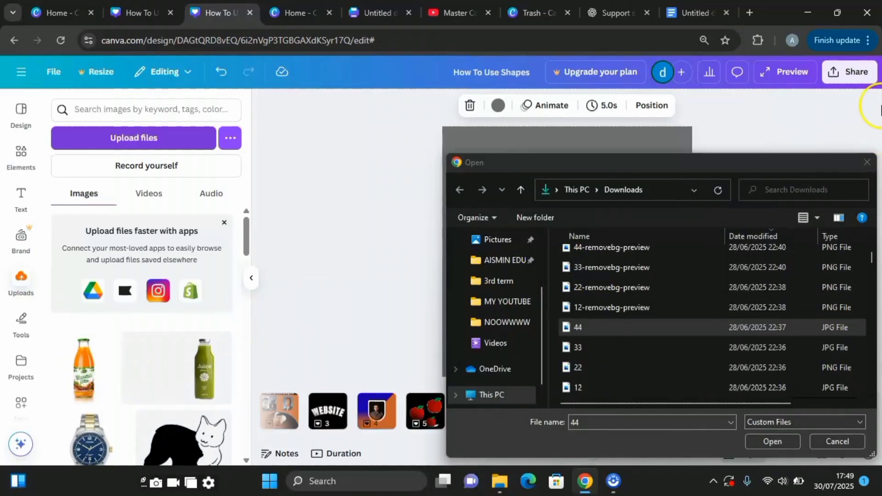
{"action": "left_click", "coordinate": [867, 162]}
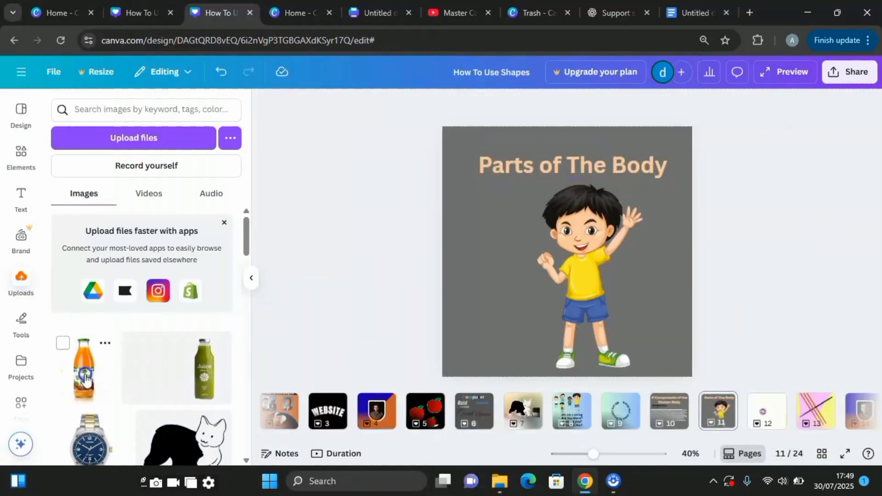
Step: Replace the boy illustration on page 11 with the uploaded juice bottle image, and place a second copy of the bottle to its left
{"action": "left_click_drag", "start_coordinate": [85, 370], "coordinate": [600, 264]}
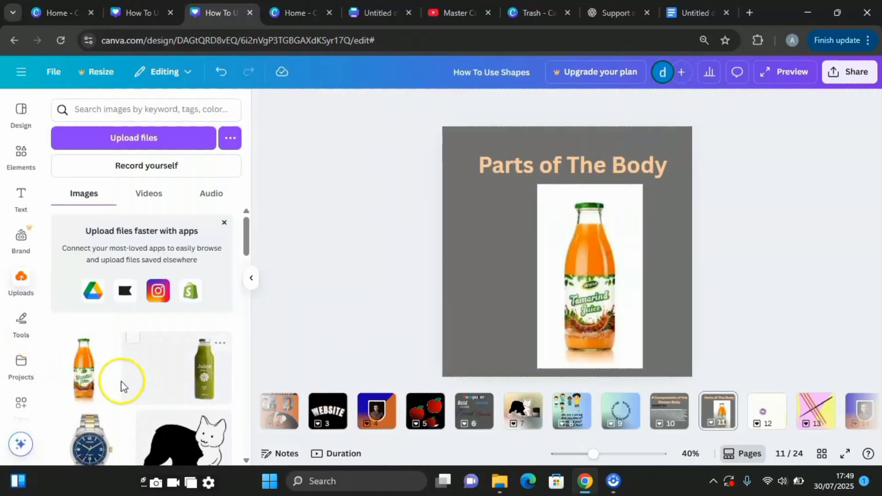
{"action": "left_click", "coordinate": [80, 373]}
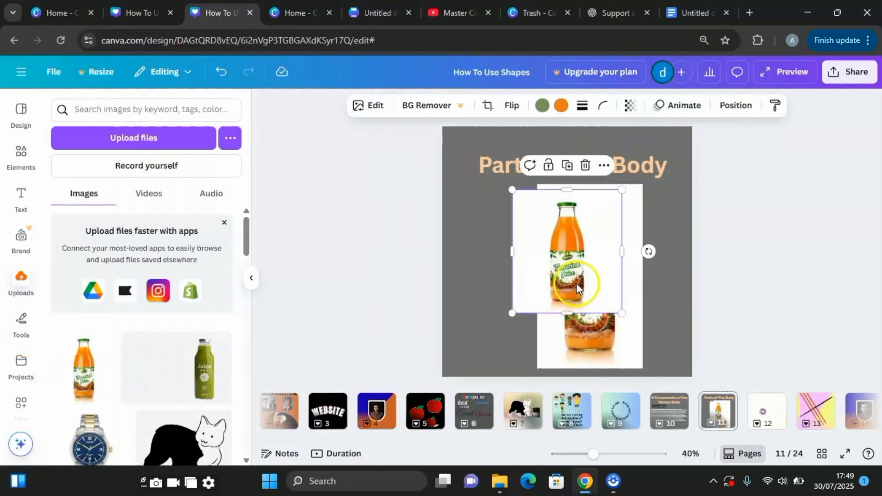
{"action": "left_click_drag", "start_coordinate": [575, 282], "coordinate": [504, 302]}
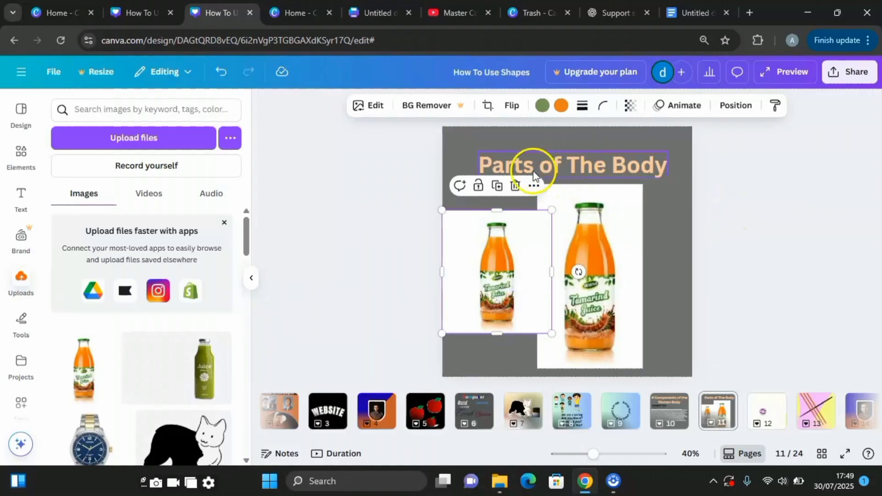
Step: Delete both juice bottle images from page 11
{"action": "left_click", "coordinate": [515, 185]}
{"action": "left_click", "coordinate": [564, 205]}
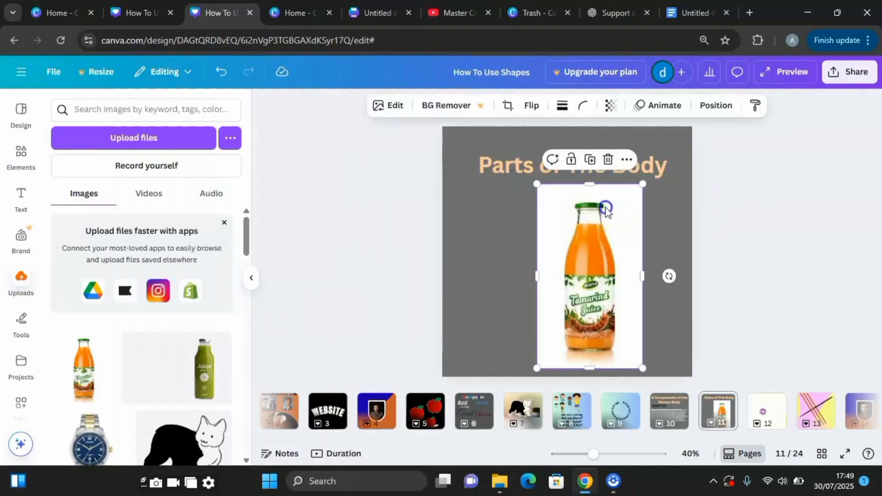
{"action": "left_click", "coordinate": [608, 158]}
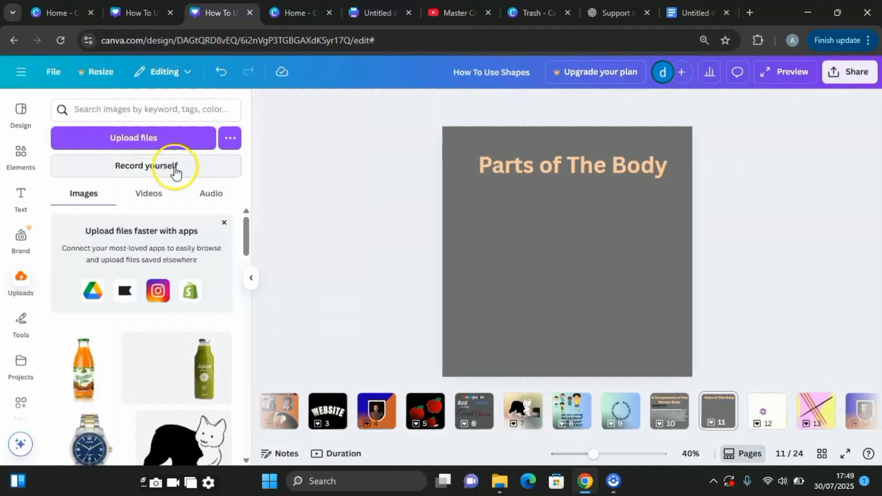
Step: Upload the image file 44-removebg-preview from the Downloads folder directly onto page 11 and move the file dialog clear of the page
{"action": "left_click", "coordinate": [144, 138]}
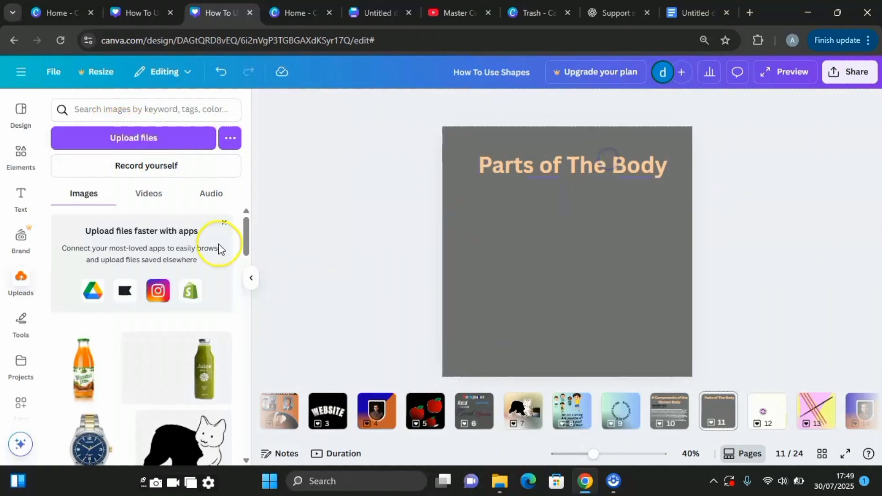
{"action": "left_click", "coordinate": [143, 138]}
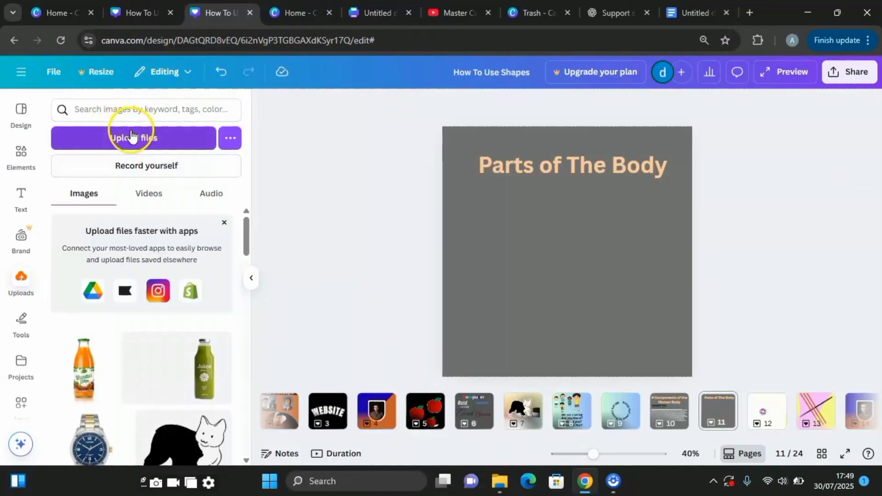
{"action": "left_click", "coordinate": [143, 134]}
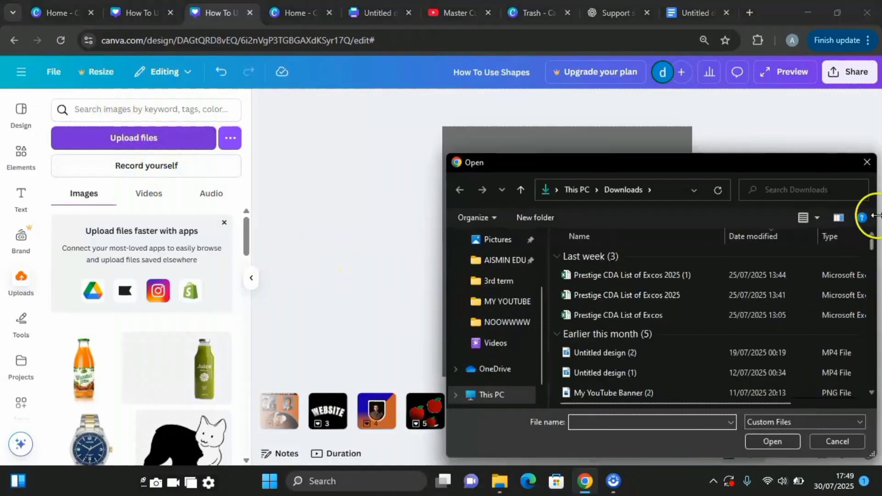
{"action": "left_click_drag", "start_coordinate": [663, 159], "coordinate": [171, 328]}
{"action": "left_click_drag", "start_coordinate": [161, 417], "coordinate": [187, 401]}
{"action": "left_click_drag", "start_coordinate": [324, 348], "coordinate": [579, 286]}
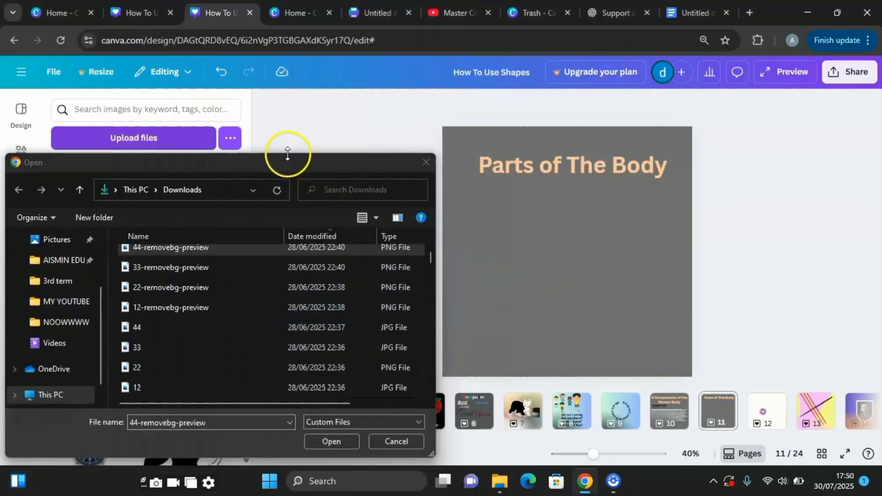
{"action": "left_click_drag", "start_coordinate": [291, 161], "coordinate": [667, 391]}
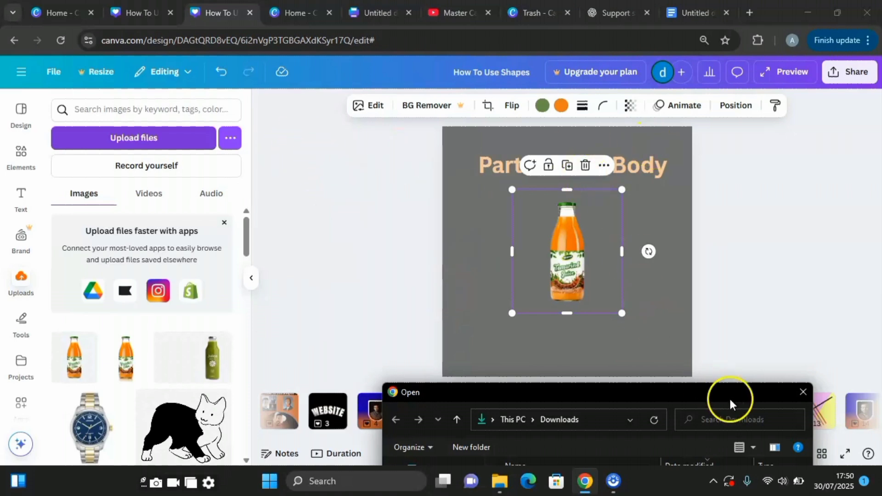
Step: Upload the image file 44 from the Downloads folder to the uploaded images
{"action": "left_click_drag", "start_coordinate": [740, 386], "coordinate": [803, 159]}
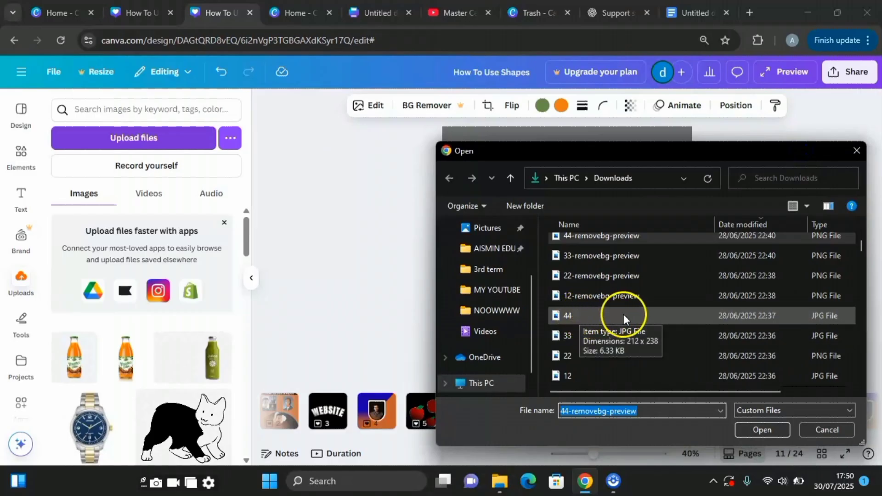
{"action": "left_click", "coordinate": [648, 315]}
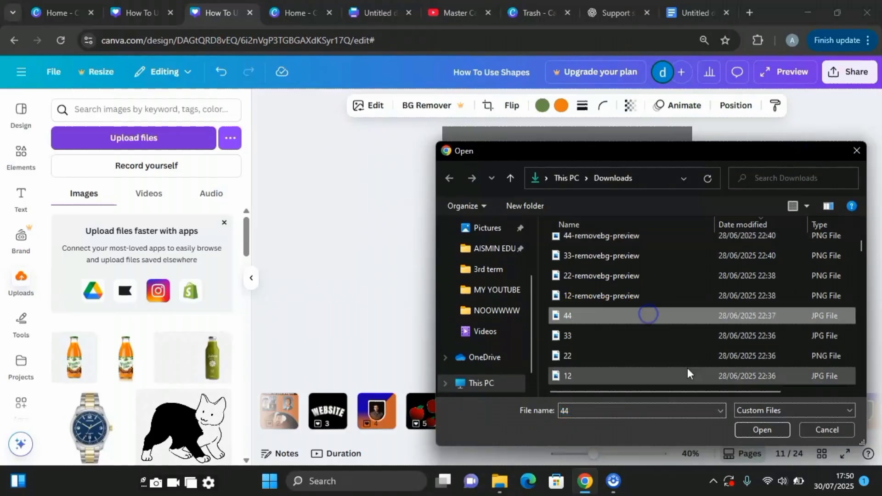
{"action": "left_click", "coordinate": [767, 429]}
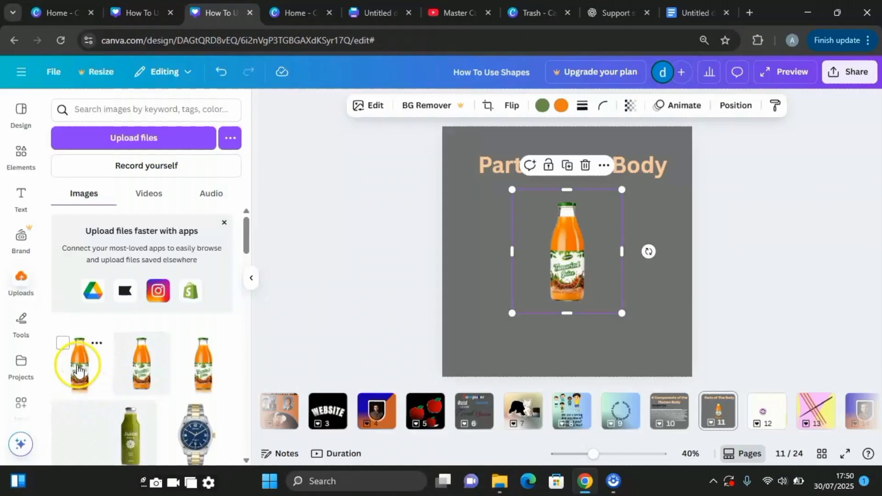
Step: Try the newly uploaded white-background bottle in place of the transparent bottle on page 11
{"action": "left_click_drag", "start_coordinate": [78, 370], "coordinate": [576, 285]}
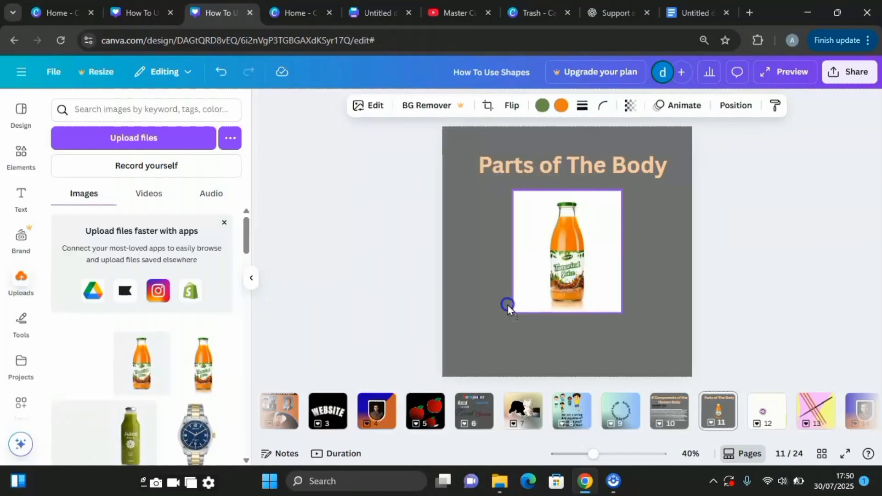
{"action": "left_click_drag", "start_coordinate": [508, 305], "coordinate": [138, 350]}
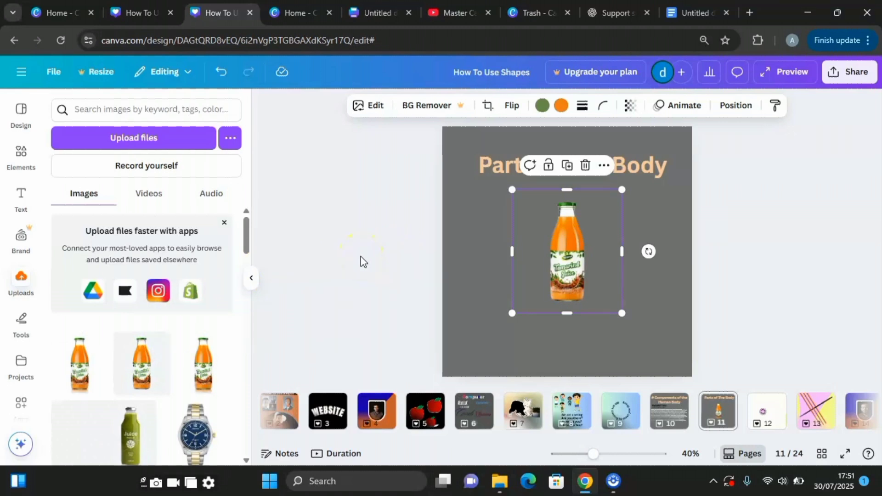
{"action": "left_click", "coordinate": [214, 326]}
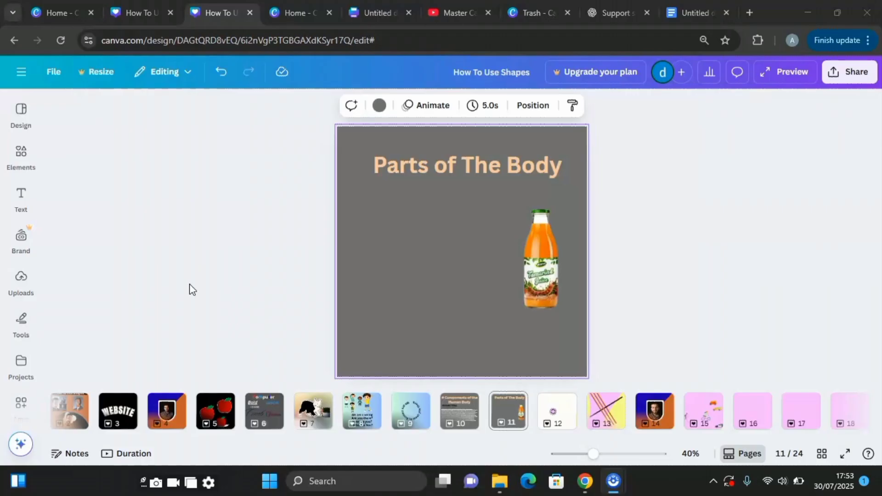
Step: Draw freehand strokes with the red marker in the empty area to the left of the bottle on page 11
{"action": "left_click", "coordinate": [27, 322]}
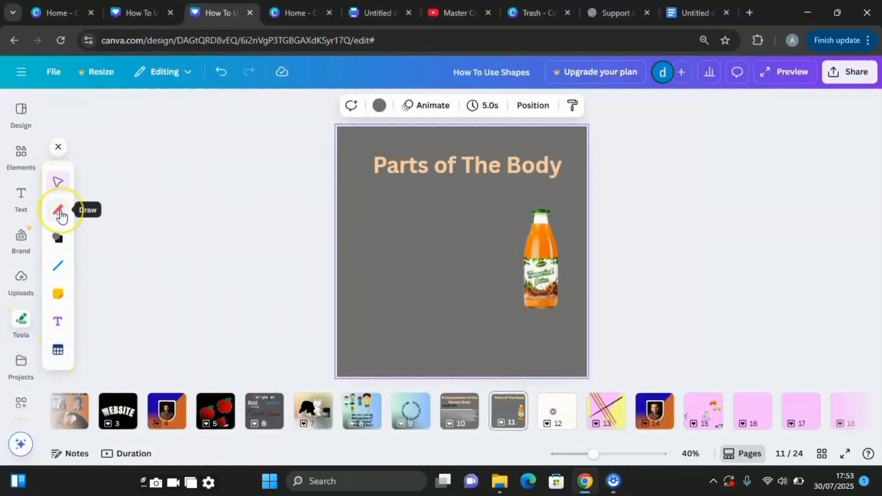
{"action": "left_click", "coordinate": [60, 212]}
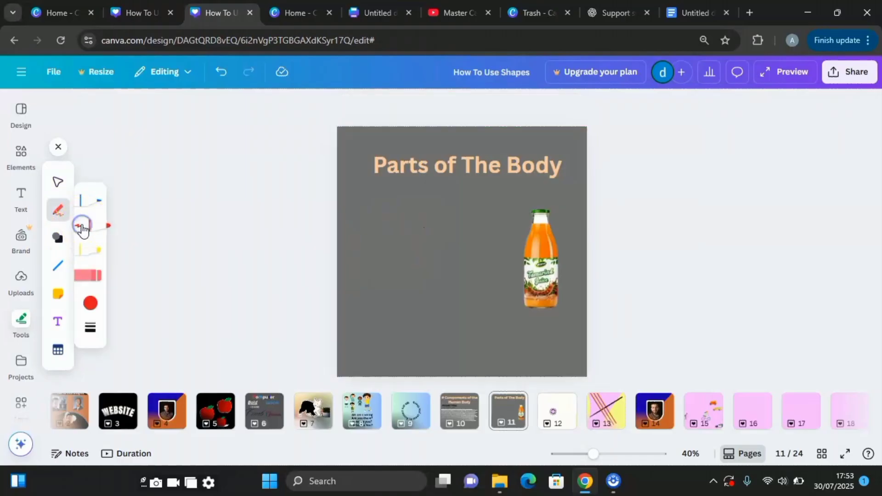
{"action": "left_click", "coordinate": [104, 227]}
{"action": "mouse_move", "coordinate": [432, 218]}
{"action": "left_mouse_down"}
{"action": "mouse_move", "coordinate": [412, 219]}
{"action": "mouse_move", "coordinate": [387, 249]}
{"action": "left_mouse_up"}
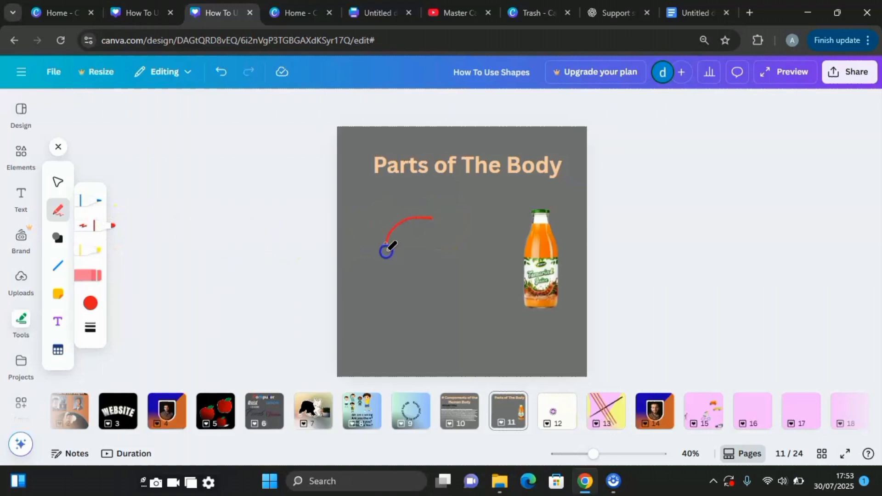
{"action": "left_click_drag", "start_coordinate": [448, 253], "coordinate": [472, 274]}
{"action": "mouse_move", "coordinate": [389, 278]}
{"action": "left_mouse_down"}
{"action": "mouse_move", "coordinate": [395, 313]}
{"action": "mouse_move", "coordinate": [444, 342]}
{"action": "left_mouse_up"}
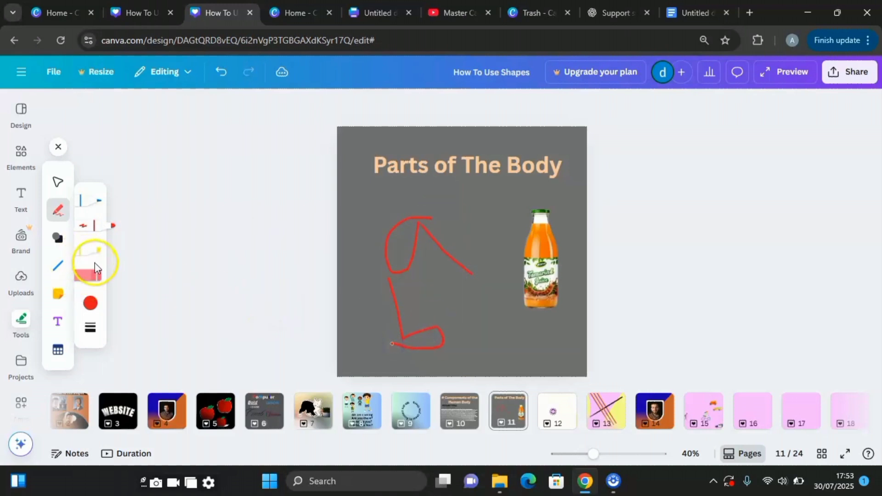
Step: Set the marker color to blue and draw a looping freehand stroke between the red strokes and the bottle
{"action": "left_click", "coordinate": [91, 304]}
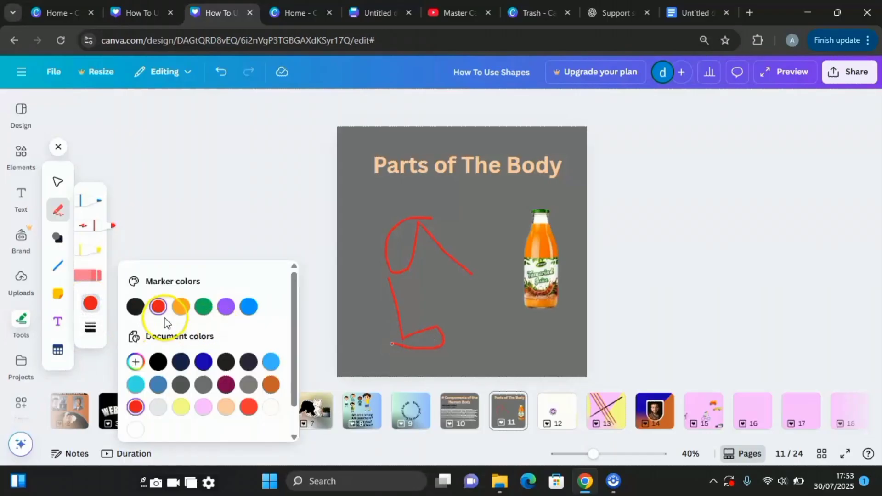
{"action": "left_click", "coordinate": [250, 311]}
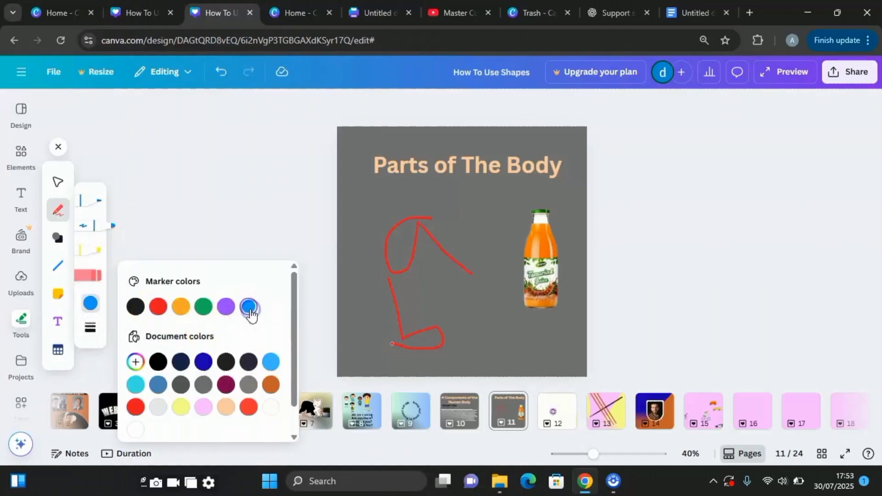
{"action": "left_click", "coordinate": [105, 228]}
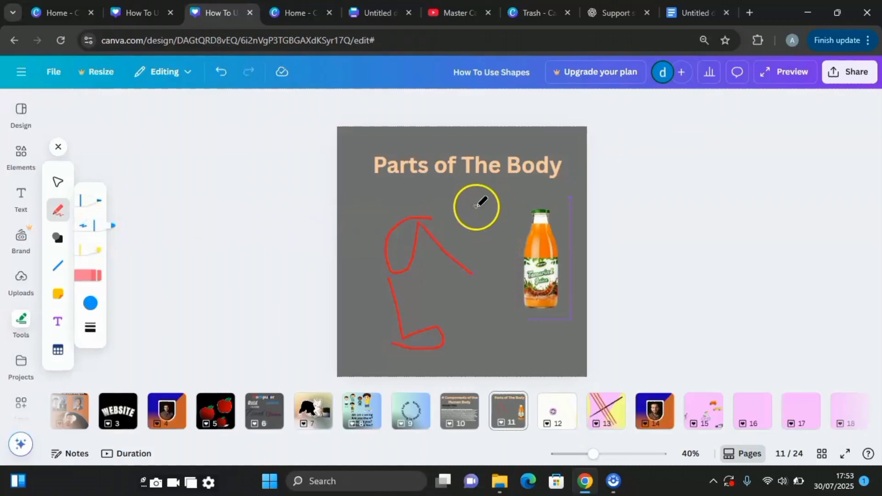
{"action": "left_click_drag", "start_coordinate": [475, 205], "coordinate": [492, 242]}
{"action": "left_click_drag", "start_coordinate": [462, 201], "coordinate": [528, 235]}
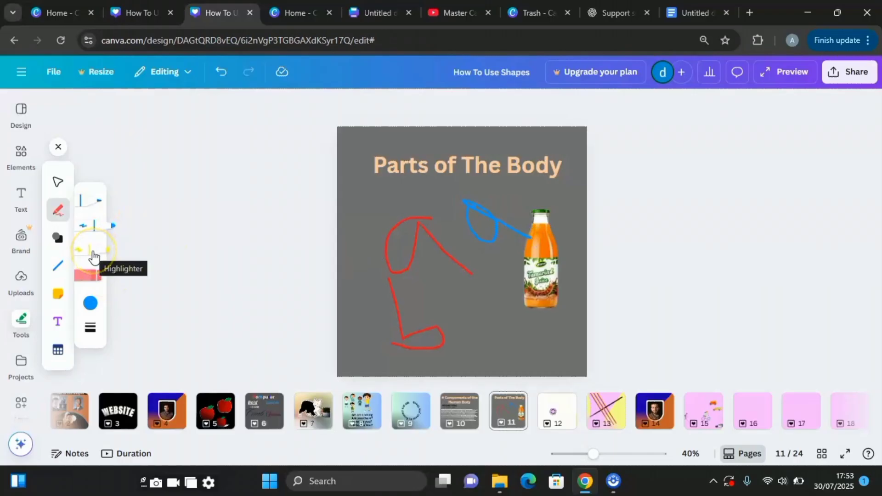
Step: Choose the highlighter, erase the blue and upper red strokes with the eraser, and undo the latest drawing changes
{"action": "left_click", "coordinate": [93, 250]}
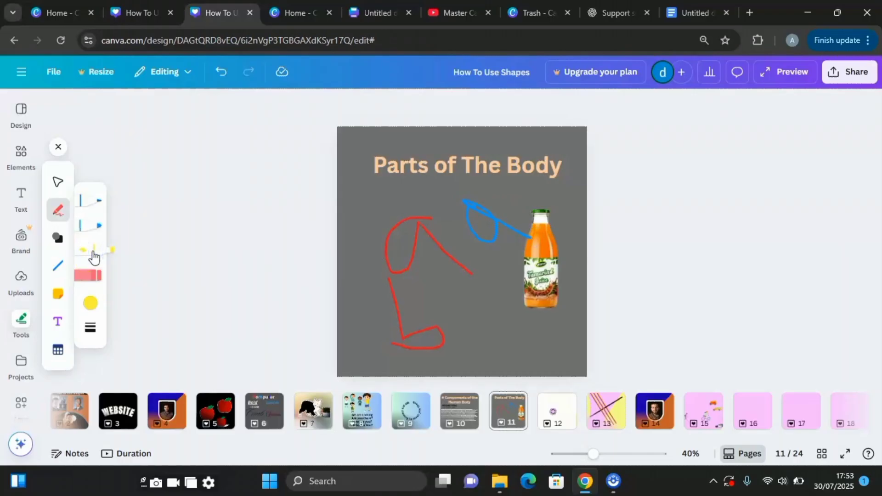
{"action": "left_click", "coordinate": [88, 277]}
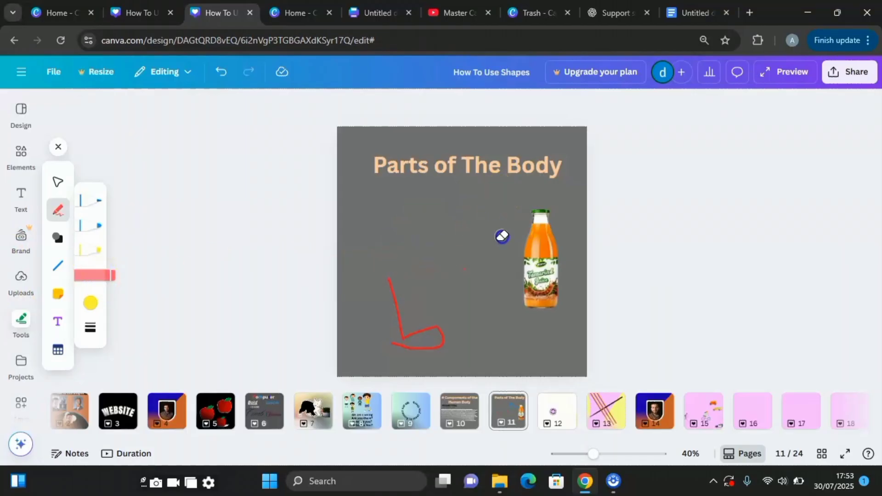
{"action": "key", "text": "ctrl+z"}
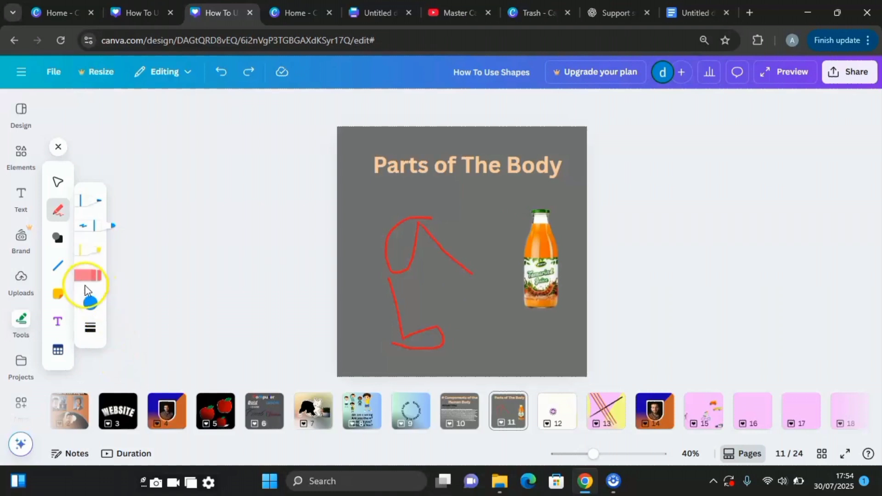
Step: Add a circle shape and a straight line to page 11
{"action": "left_click", "coordinate": [59, 243]}
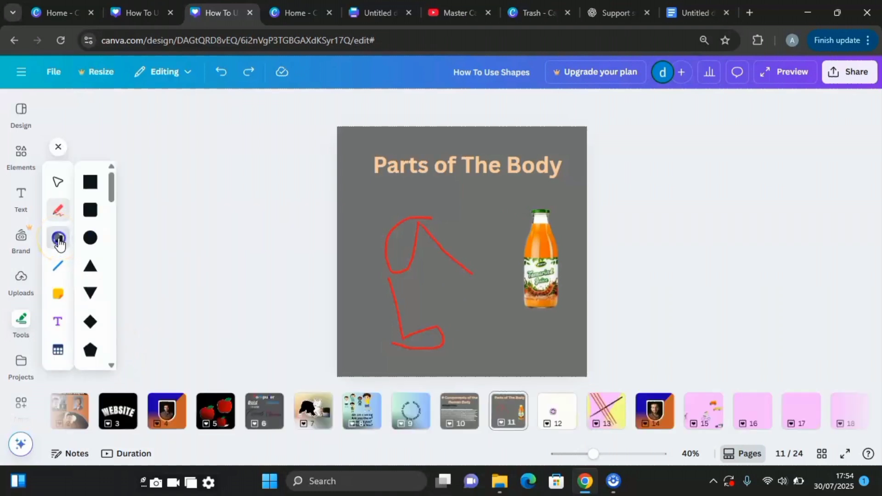
{"action": "left_click", "coordinate": [89, 240]}
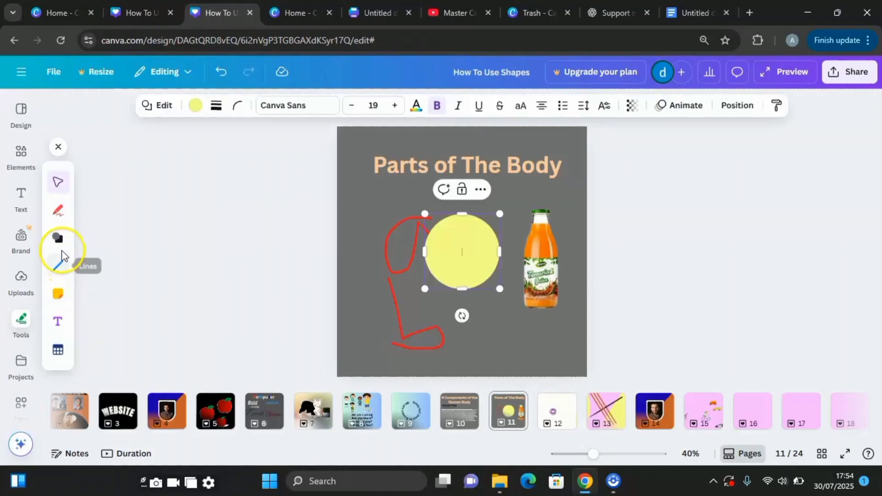
{"action": "left_click", "coordinate": [60, 271]}
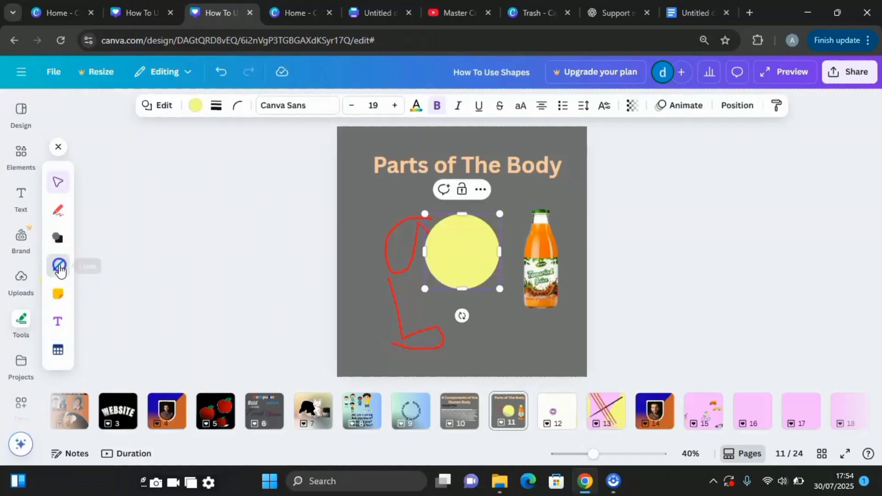
{"action": "left_click", "coordinate": [92, 241]}
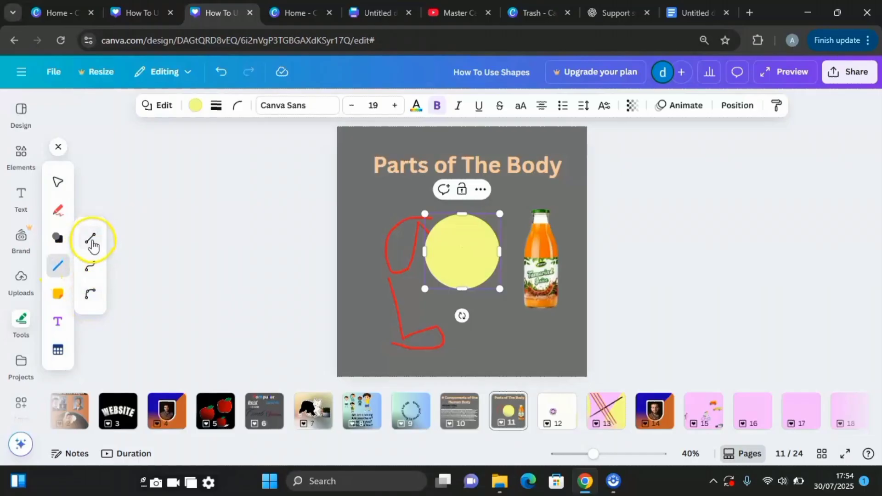
{"action": "left_click", "coordinate": [92, 241]}
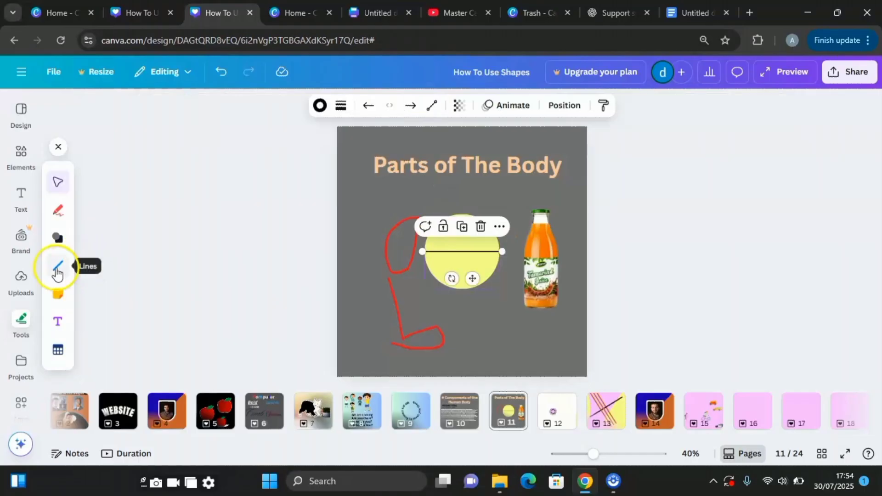
Step: Add an orange sticky note and a table with three columns and four rows, placing the table lower on page 11
{"action": "left_click", "coordinate": [58, 296]}
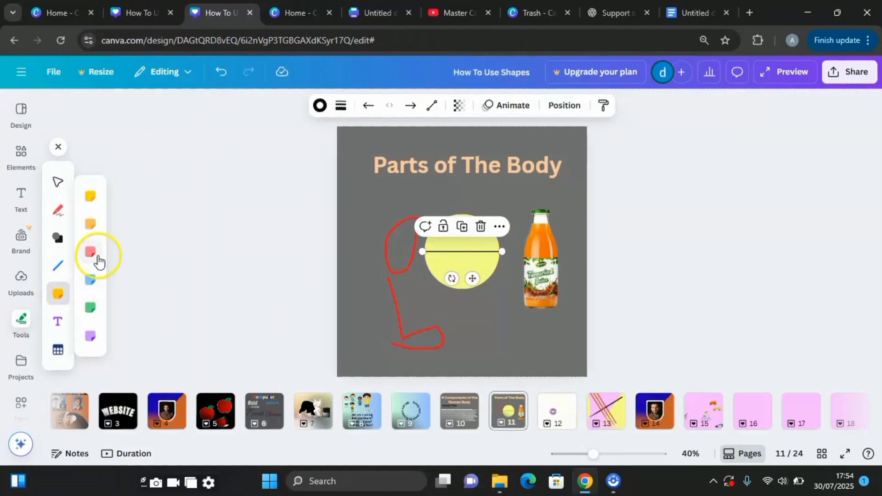
{"action": "left_click", "coordinate": [91, 224]}
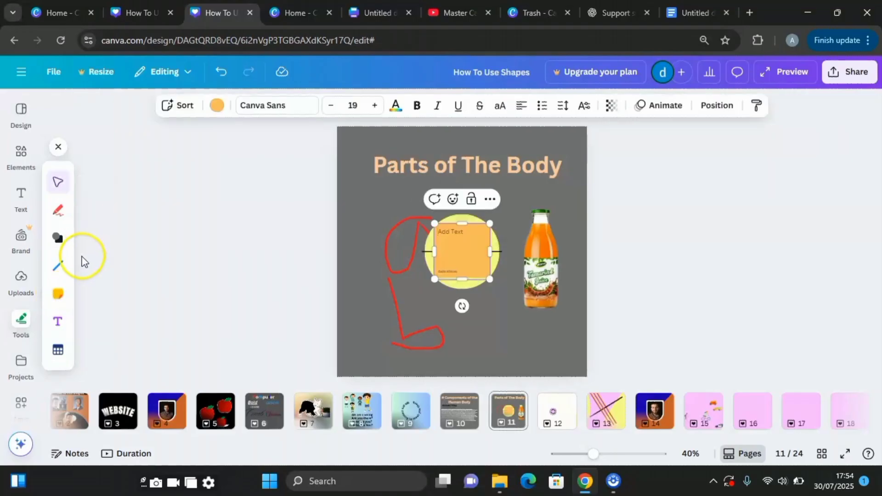
{"action": "left_click", "coordinate": [58, 351]}
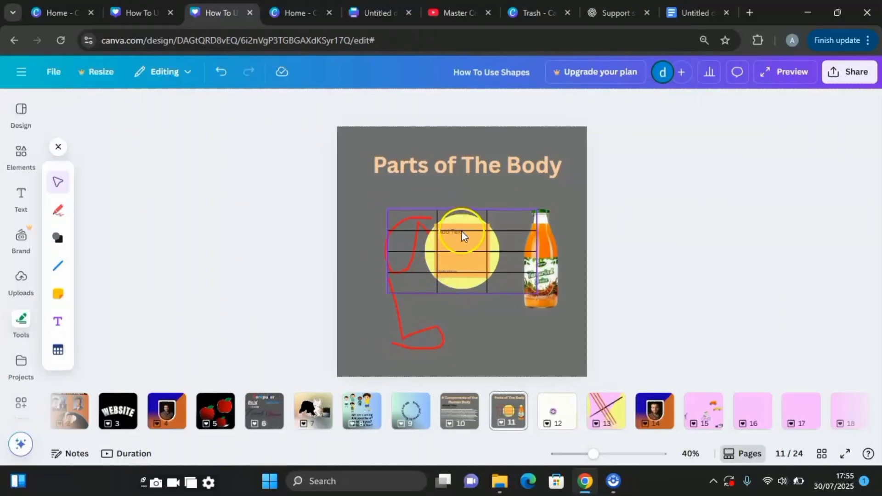
{"action": "left_click", "coordinate": [462, 230]}
{"action": "left_click_drag", "start_coordinate": [462, 229], "coordinate": [456, 307]}
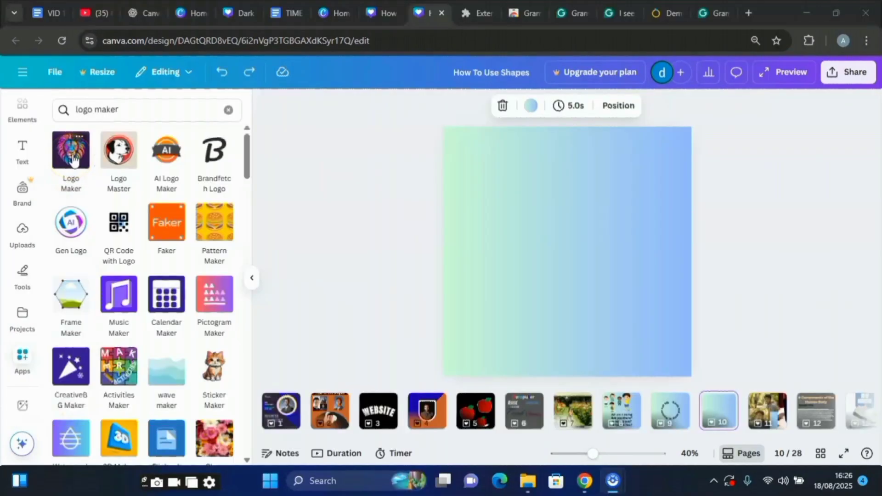
{"action": "left_click", "coordinate": [75, 164]}
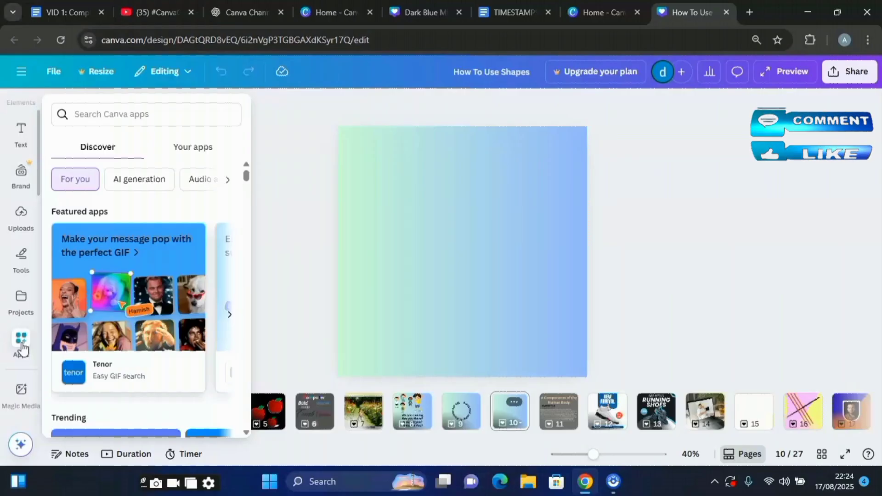
{"action": "left_click", "coordinate": [79, 247]}
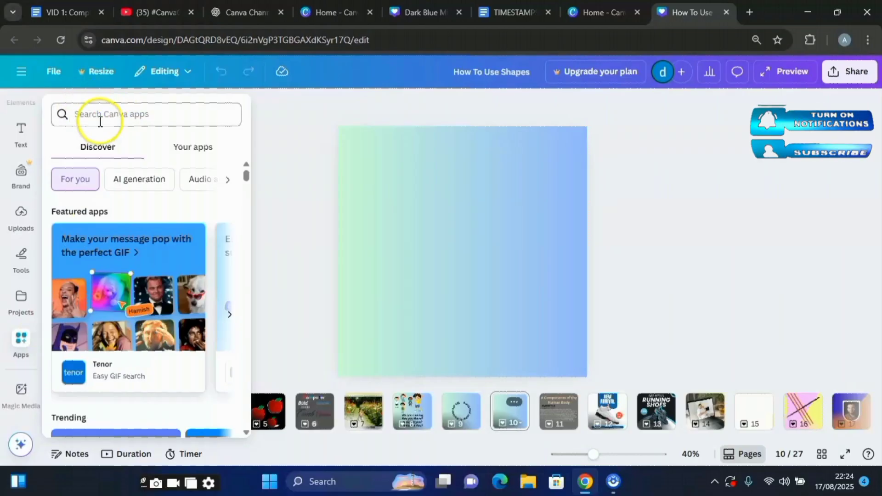
Step: Search the Canva apps for "mockups" and open the Mockups app
{"action": "left_click", "coordinate": [113, 113]}
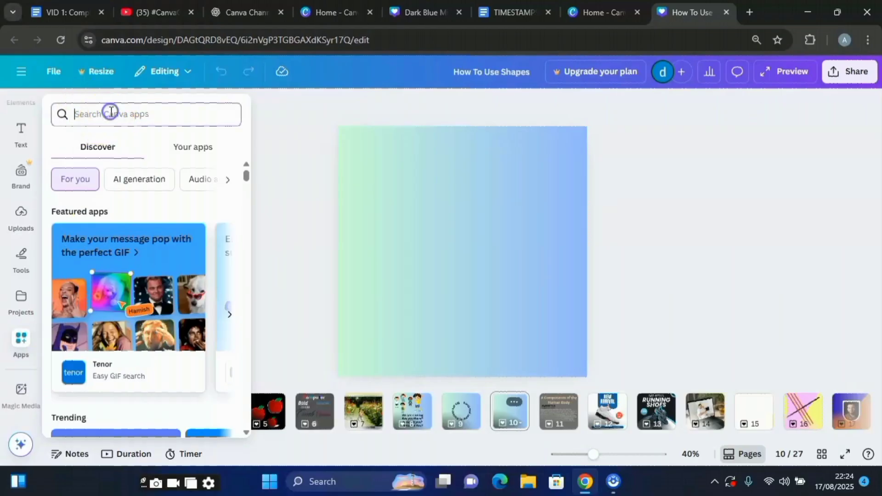
{"action": "type", "text": "mockup"}
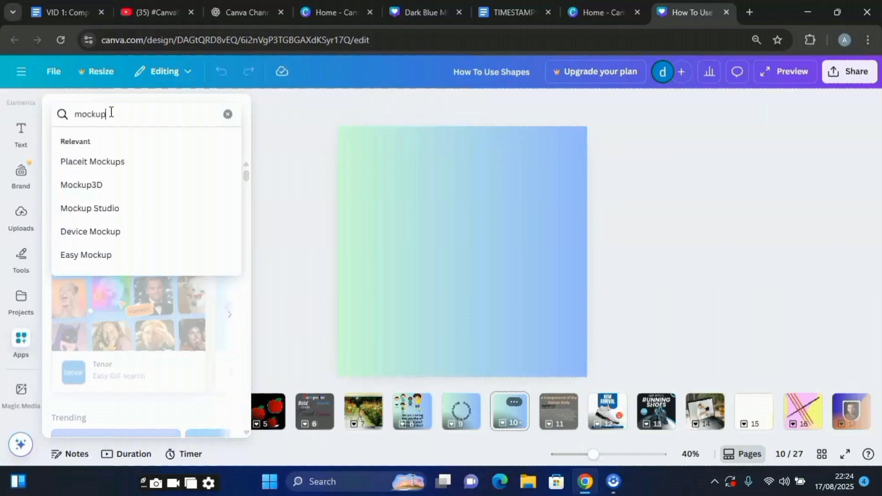
{"action": "type", "text": "s"}
{"action": "left_click", "coordinate": [143, 118]}
{"action": "key", "text": "Return"}
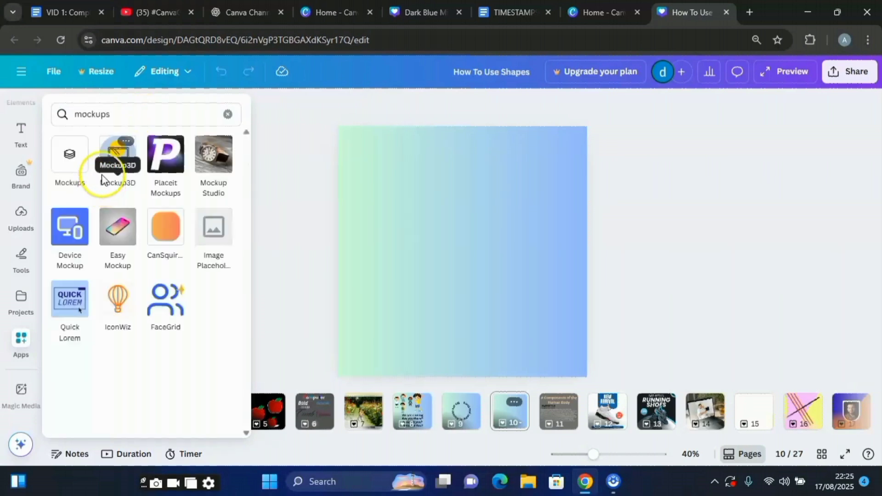
{"action": "left_click", "coordinate": [69, 161]}
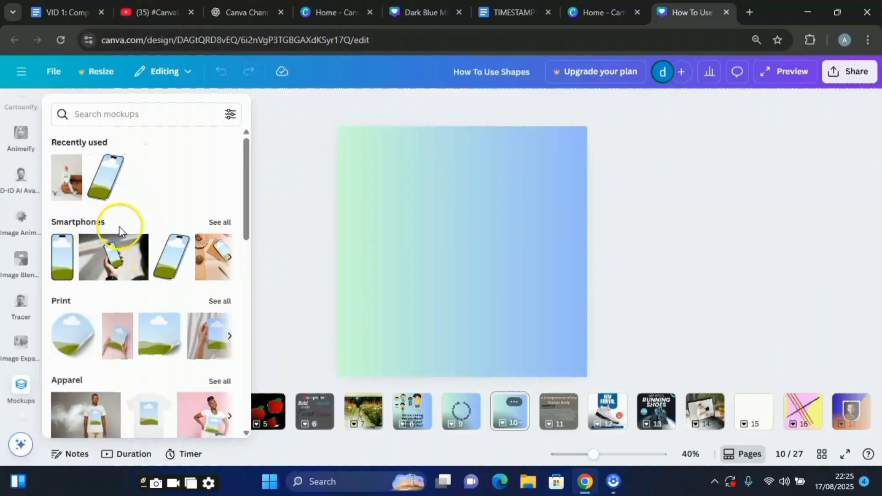
Step: Look through the available mockup categories, from Smartphones, Print and Apparel down to Graphics and Tablets & TV
{"action": "scroll", "coordinate": [139, 294], "scroll_direction": "down", "scroll_amount": 3}
{"action": "scroll", "coordinate": [132, 248], "scroll_direction": "down", "scroll_amount": 3}
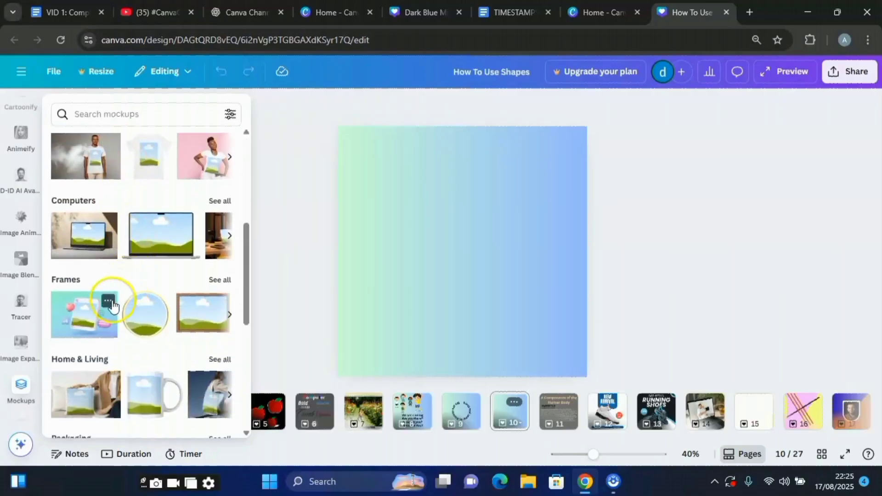
{"action": "scroll", "coordinate": [129, 285], "scroll_direction": "down", "scroll_amount": 3}
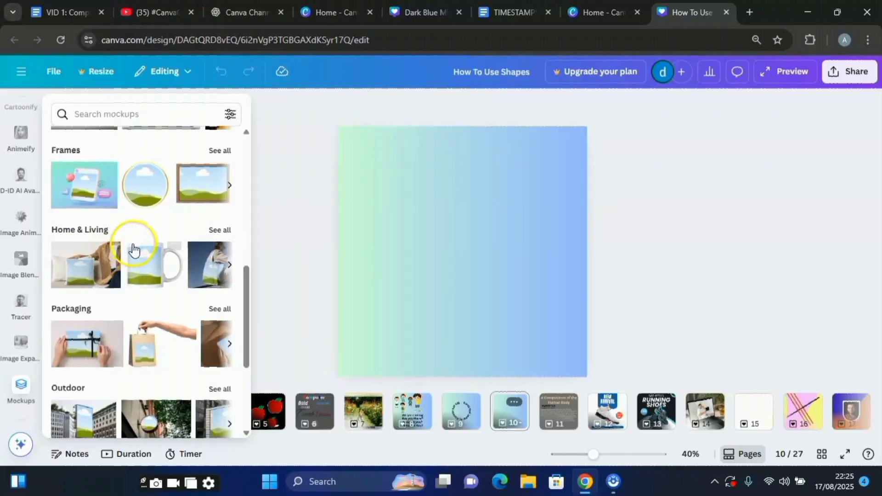
{"action": "scroll", "coordinate": [122, 321], "scroll_direction": "down", "scroll_amount": 3}
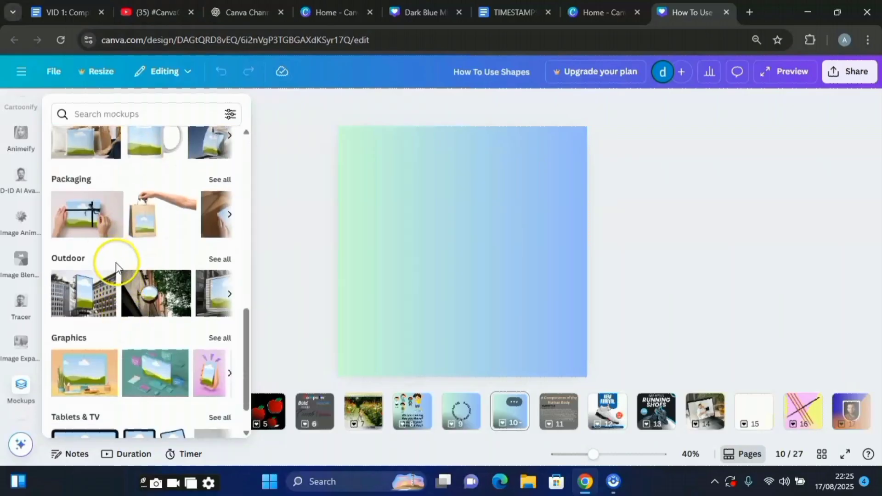
{"action": "scroll", "coordinate": [118, 266], "scroll_direction": "down", "scroll_amount": 1}
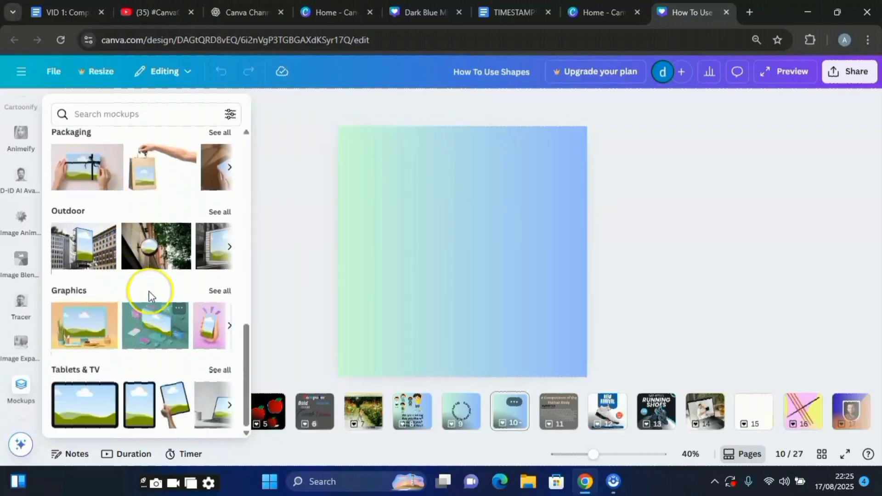
{"action": "scroll", "coordinate": [151, 277], "scroll_direction": "up", "scroll_amount": 9}
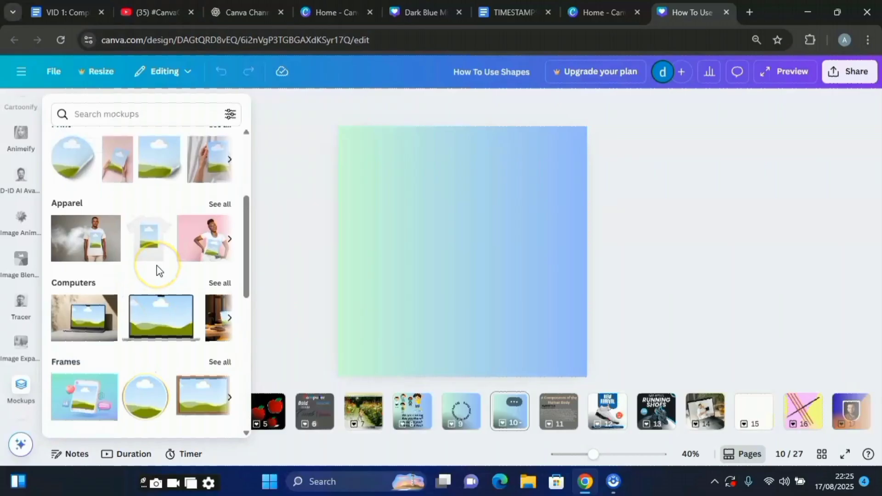
{"action": "scroll", "coordinate": [156, 270], "scroll_direction": "up", "scroll_amount": 3}
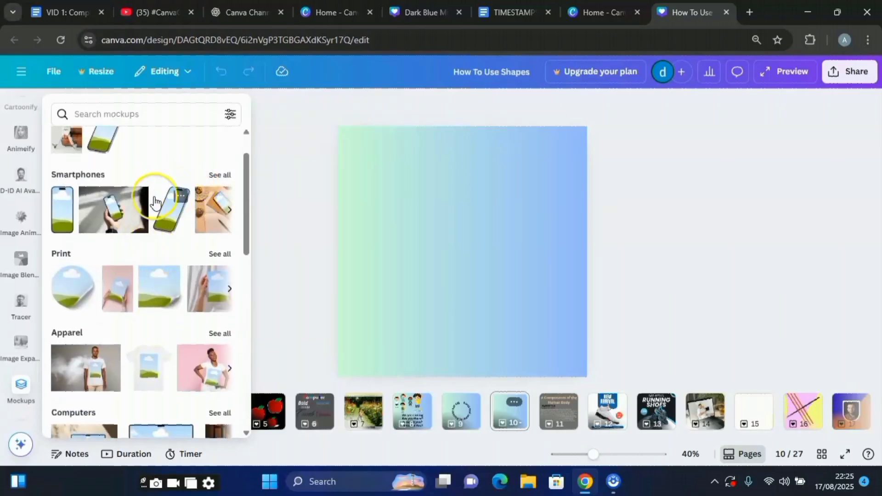
{"action": "scroll", "coordinate": [157, 203], "scroll_direction": "up", "scroll_amount": 1}
{"action": "scroll", "coordinate": [230, 281], "scroll_direction": "down", "scroll_amount": 4}
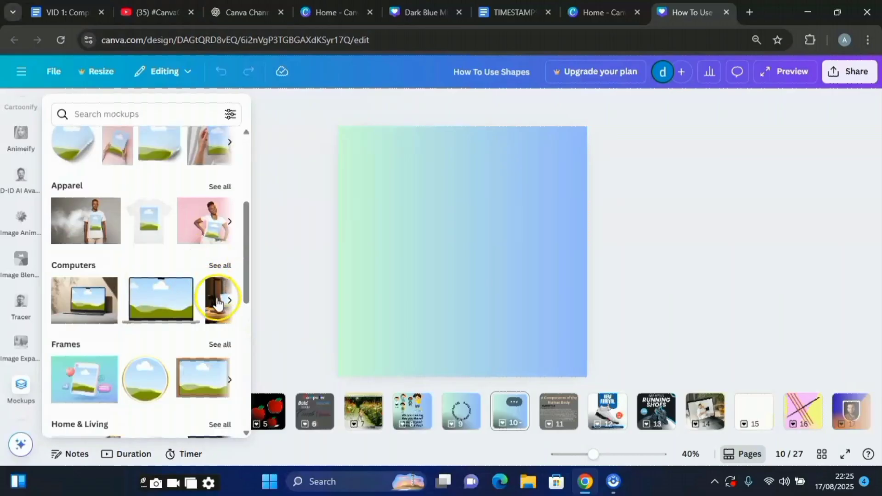
Step: Add the Computers mockup showing a dark laptop beside a red drink and pine branches to page 10
{"action": "left_click", "coordinate": [221, 266]}
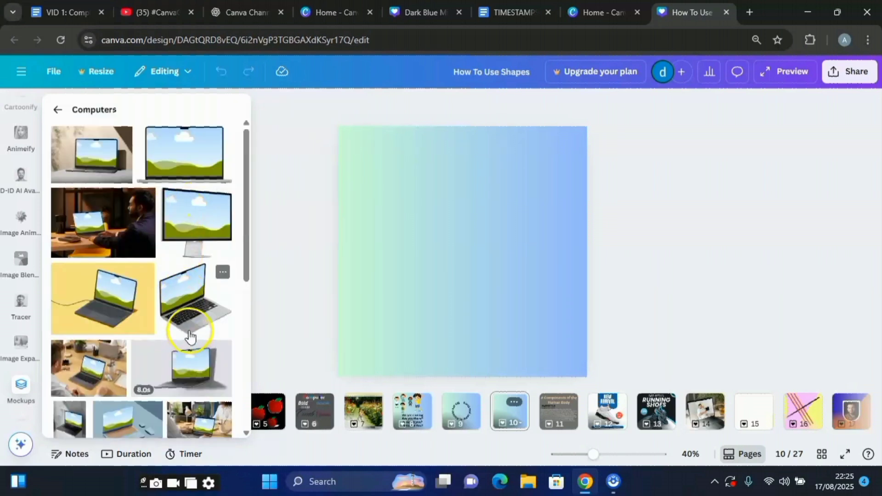
{"action": "scroll", "coordinate": [138, 325], "scroll_direction": "down", "scroll_amount": 1}
{"action": "scroll", "coordinate": [124, 272], "scroll_direction": "up", "scroll_amount": 1}
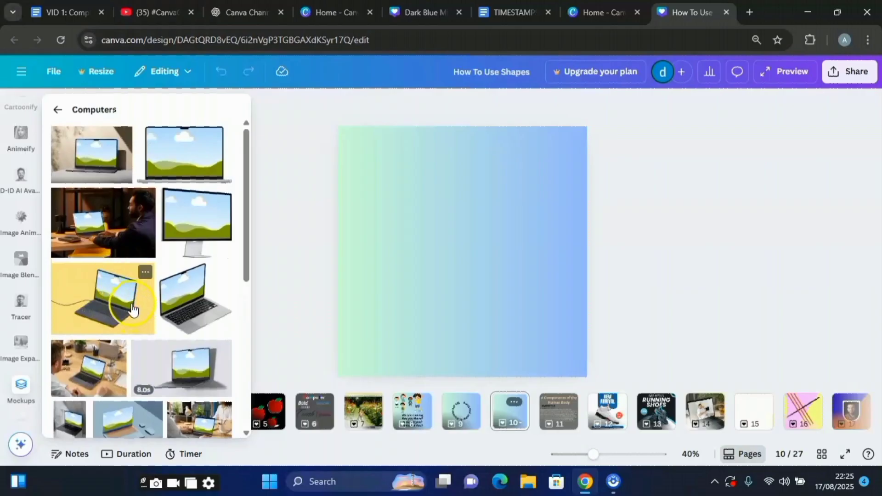
{"action": "scroll", "coordinate": [120, 299], "scroll_direction": "down", "scroll_amount": 1}
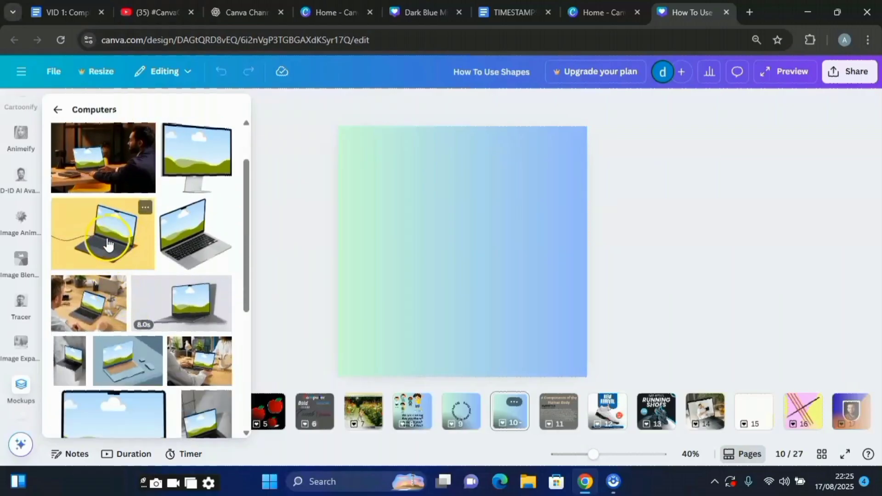
{"action": "scroll", "coordinate": [188, 330], "scroll_direction": "down", "scroll_amount": 3}
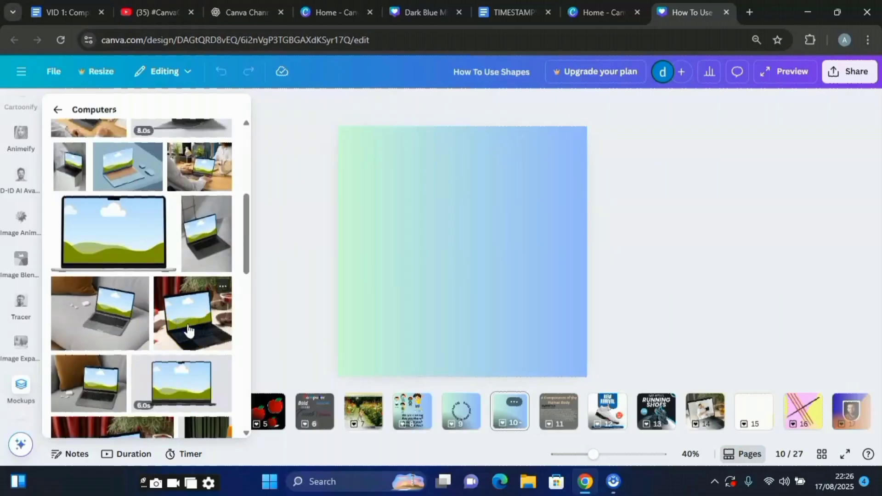
{"action": "left_click", "coordinate": [189, 314]}
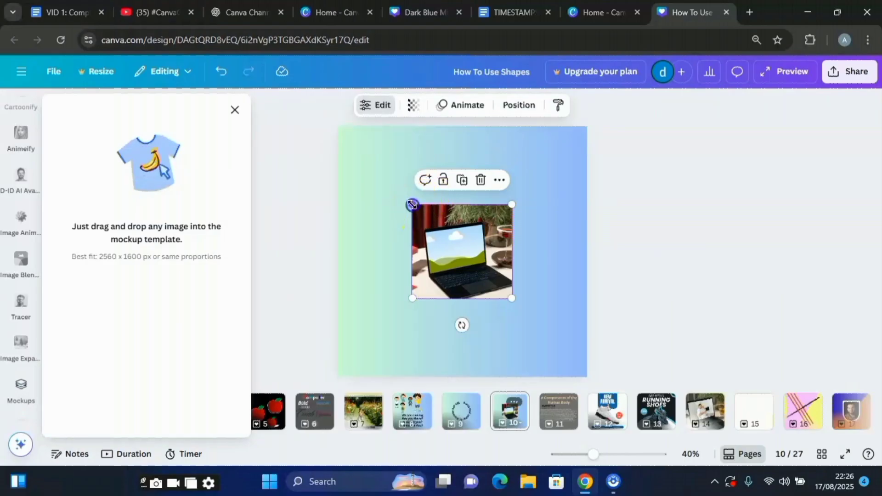
Step: Enlarge the laptop mockup until it covers the whole page and shift it so the laptop sits well in frame
{"action": "left_click_drag", "start_coordinate": [412, 204], "coordinate": [348, 144]}
{"action": "left_click_drag", "start_coordinate": [512, 298], "coordinate": [572, 375]}
{"action": "left_click_drag", "start_coordinate": [348, 144], "coordinate": [310, 117]}
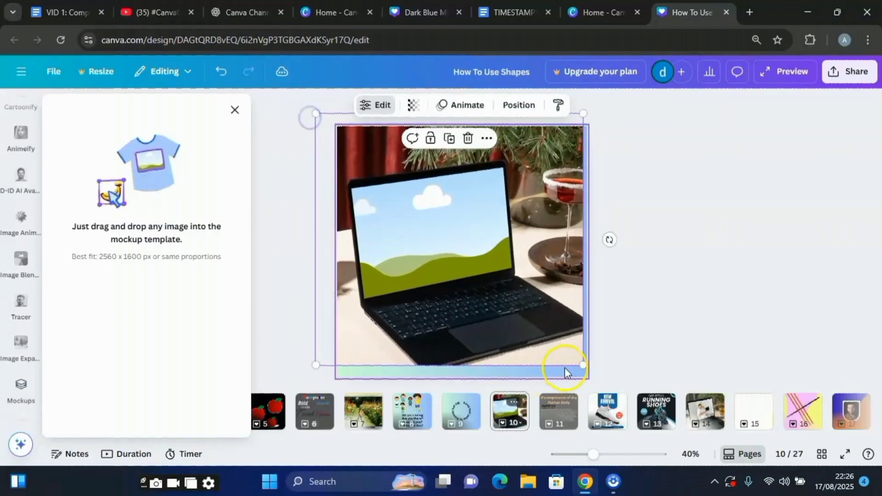
{"action": "left_click_drag", "start_coordinate": [567, 372], "coordinate": [595, 392]}
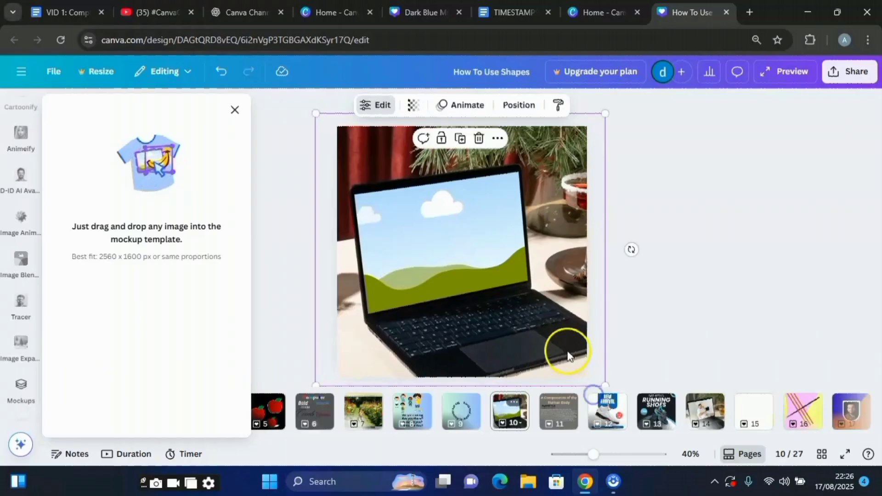
{"action": "left_click_drag", "start_coordinate": [568, 352], "coordinate": [551, 335]}
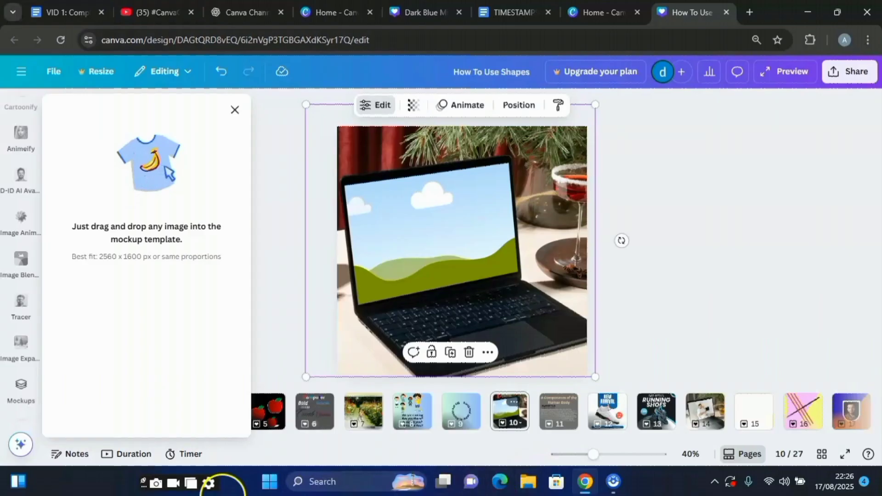
Step: Fill the laptop mockup's screen with the uploaded image of glowing social media icons on dark blue
{"action": "scroll", "coordinate": [21, 206], "scroll_direction": "up", "scroll_amount": 5}
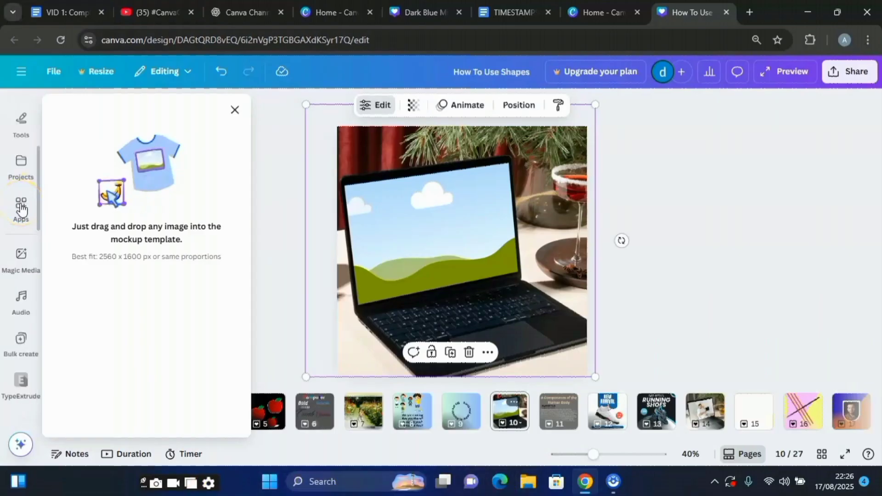
{"action": "scroll", "coordinate": [21, 208], "scroll_direction": "up", "scroll_amount": 2}
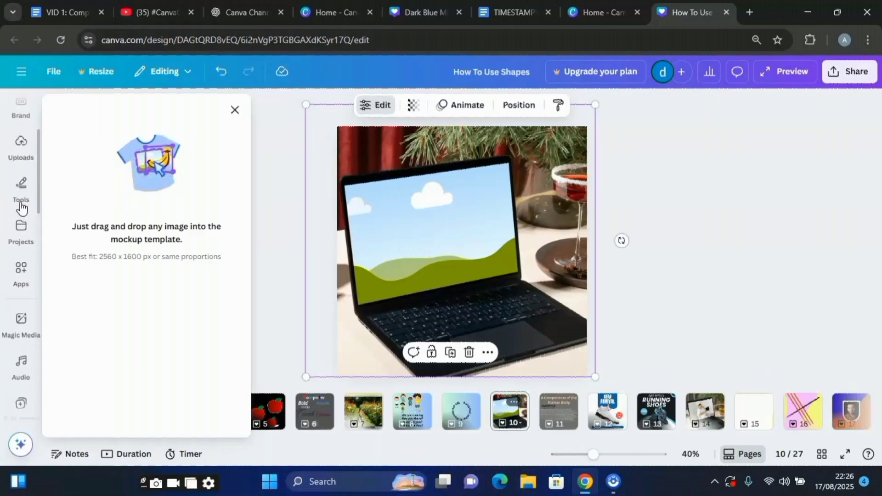
{"action": "scroll", "coordinate": [22, 208], "scroll_direction": "up", "scroll_amount": 2}
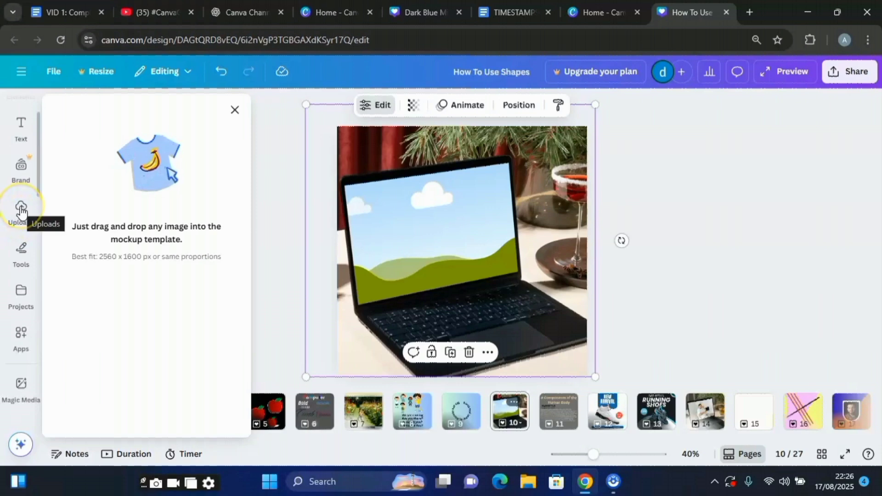
{"action": "left_click", "coordinate": [21, 211]}
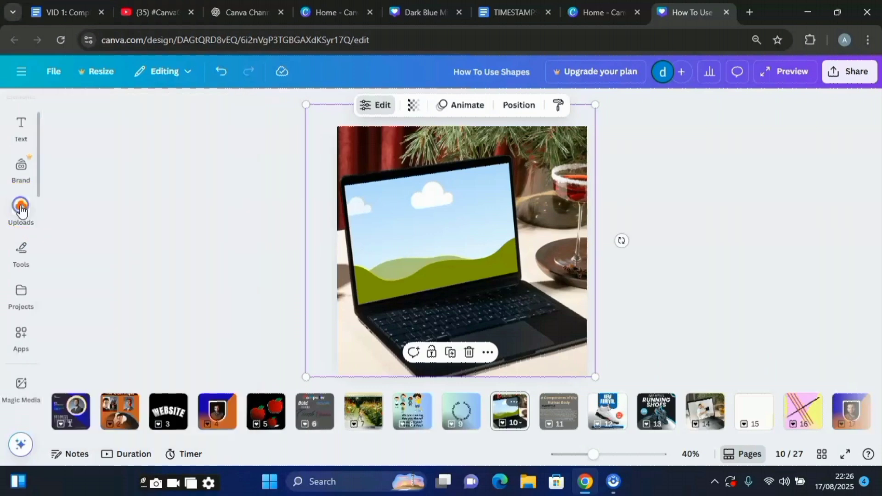
{"action": "scroll", "coordinate": [131, 351], "scroll_direction": "down", "scroll_amount": 3}
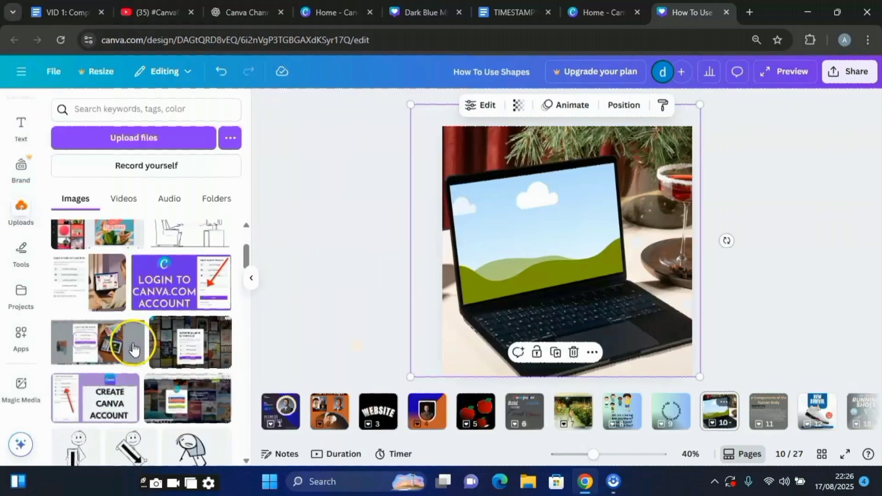
{"action": "scroll", "coordinate": [133, 349], "scroll_direction": "down", "scroll_amount": 10}
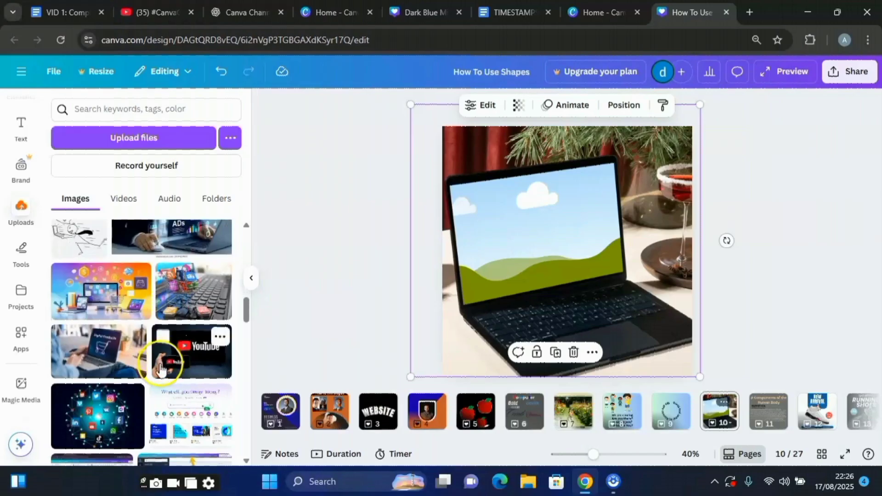
{"action": "scroll", "coordinate": [160, 367], "scroll_direction": "down", "scroll_amount": 2}
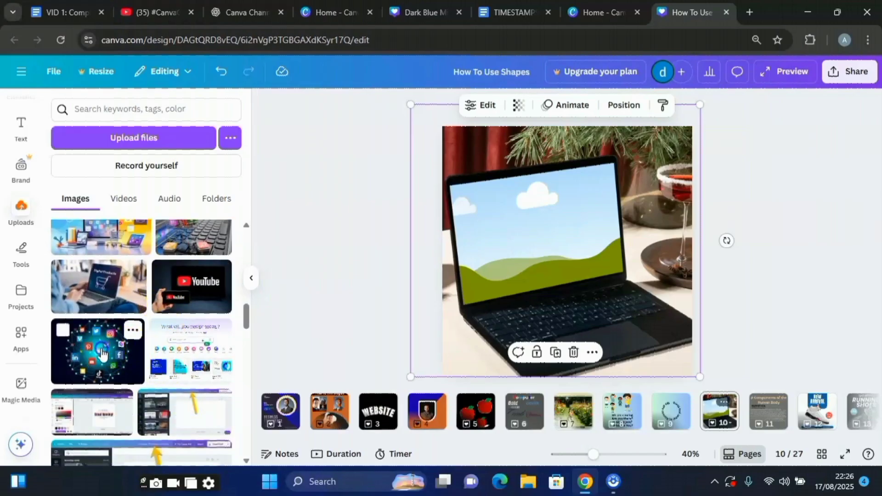
{"action": "left_click_drag", "start_coordinate": [102, 354], "coordinate": [562, 242]}
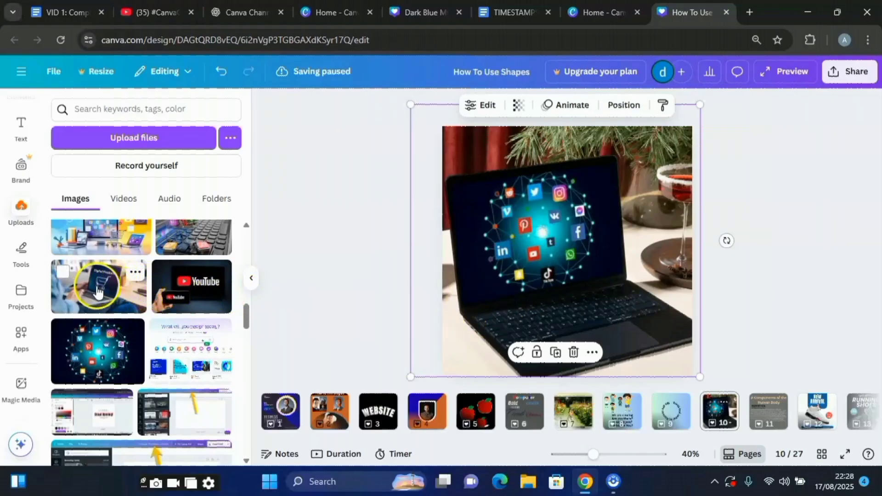
Step: Open the laptop mockup's image editing settings to examine the Fill, Fit, Smart Crop, Alignment and Flip options
{"action": "mouse_move", "coordinate": [92, 287]}
{"action": "left_mouse_down"}
{"action": "mouse_move", "coordinate": [232, 292]}
{"action": "mouse_move", "coordinate": [419, 276]}
{"action": "mouse_move", "coordinate": [514, 248]}
{"action": "mouse_move", "coordinate": [296, 281]}
{"action": "mouse_move", "coordinate": [105, 281]}
{"action": "left_mouse_up"}
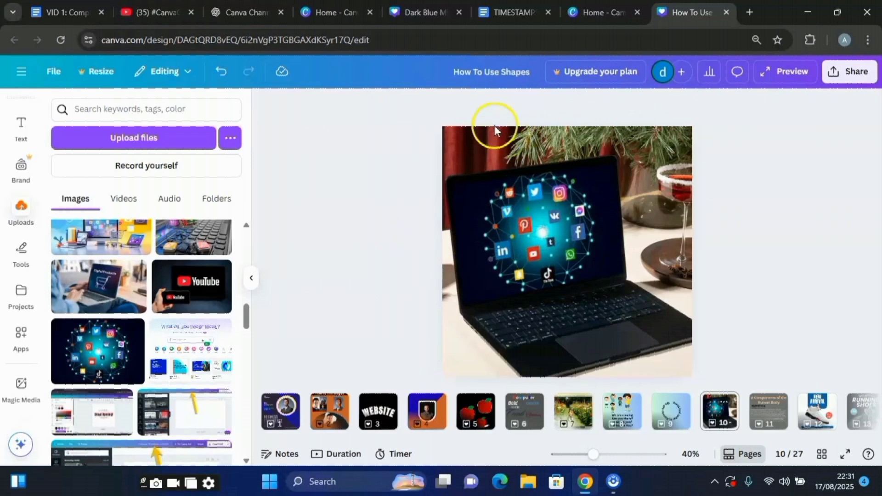
{"action": "left_click", "coordinate": [553, 203]}
{"action": "left_click", "coordinate": [488, 108]}
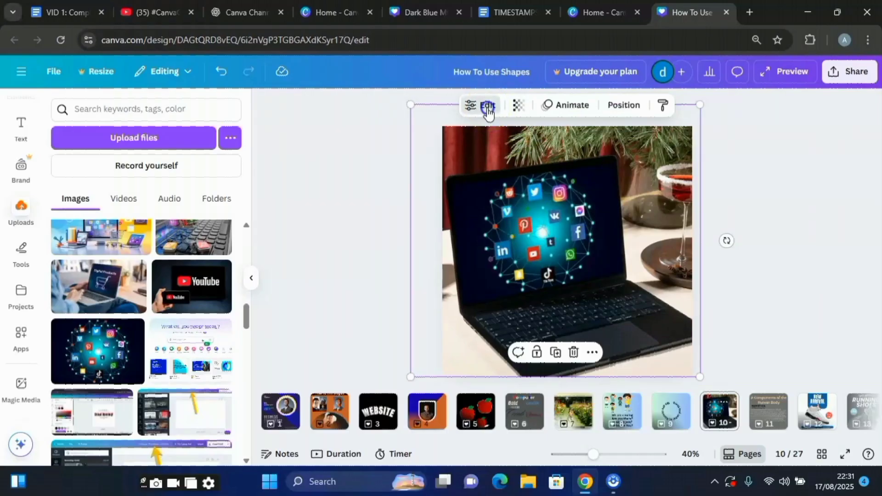
{"action": "left_click", "coordinate": [487, 109]}
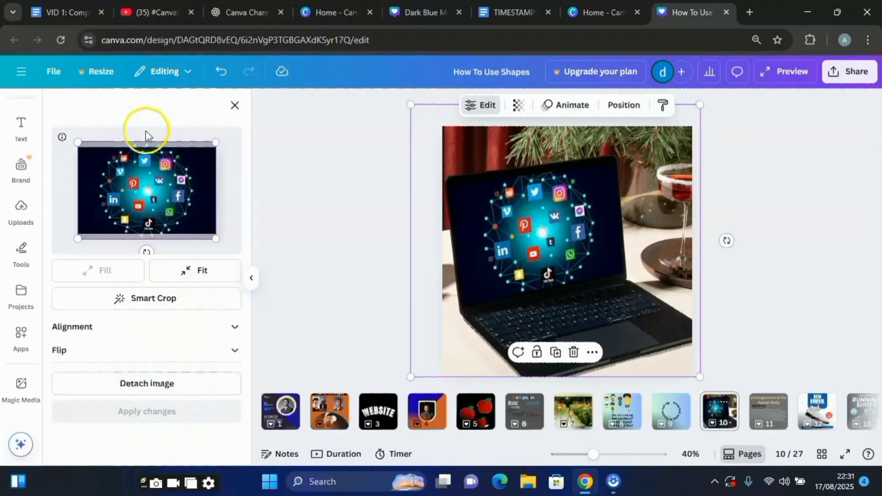
{"action": "left_click", "coordinate": [234, 108]}
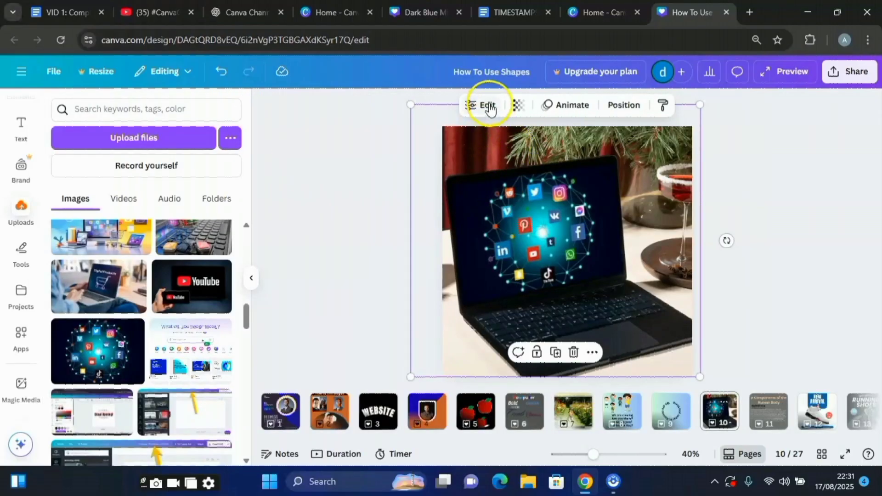
{"action": "double_click", "coordinate": [550, 220]}
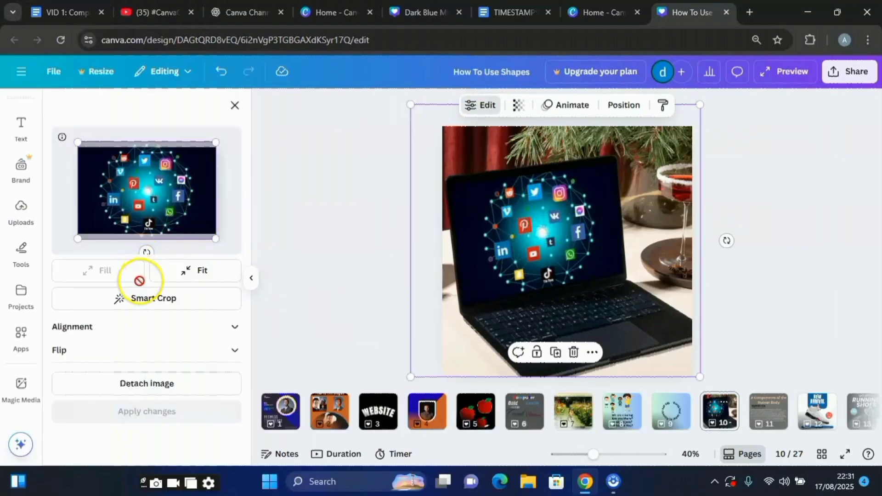
{"action": "left_click", "coordinate": [177, 305]}
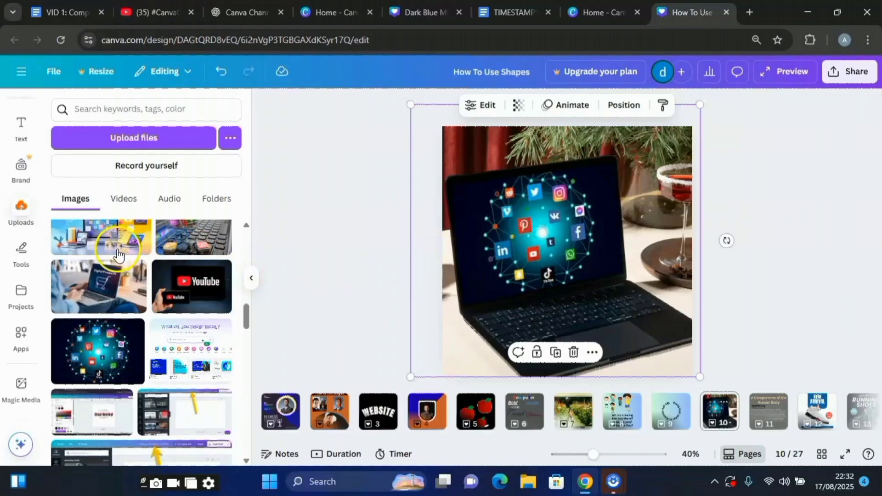
Step: Search the Canva apps for "magic media" and open the Magic Media app
{"action": "scroll", "coordinate": [12, 285], "scroll_direction": "down", "scroll_amount": 2}
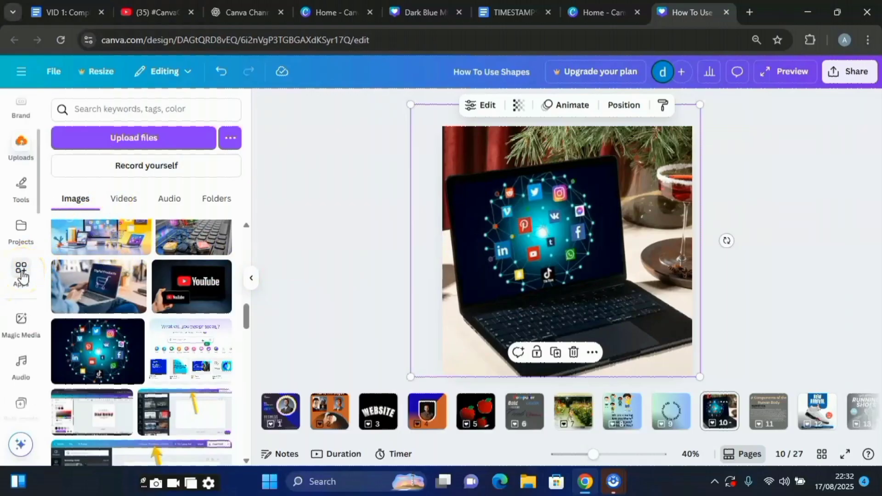
{"action": "left_click", "coordinate": [22, 274]}
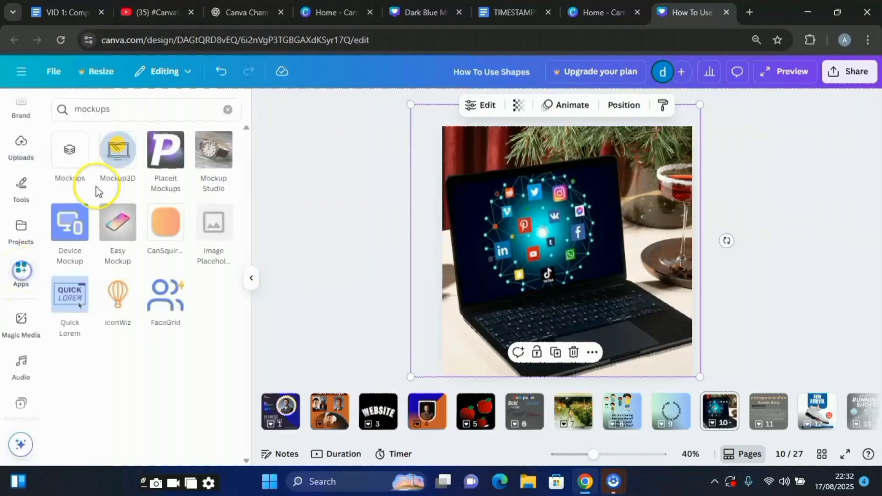
{"action": "left_click", "coordinate": [114, 110]}
{"action": "left_click_drag", "start_coordinate": [113, 110], "coordinate": [85, 110]}
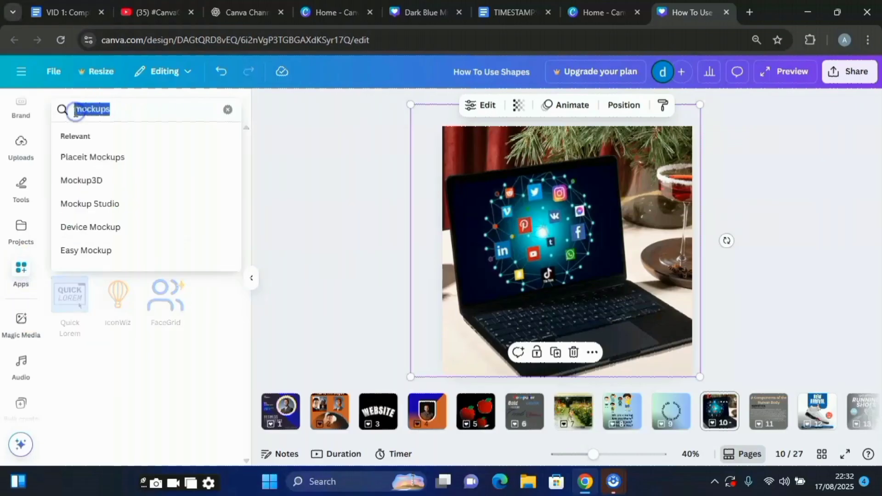
{"action": "type", "text": "agic media"}
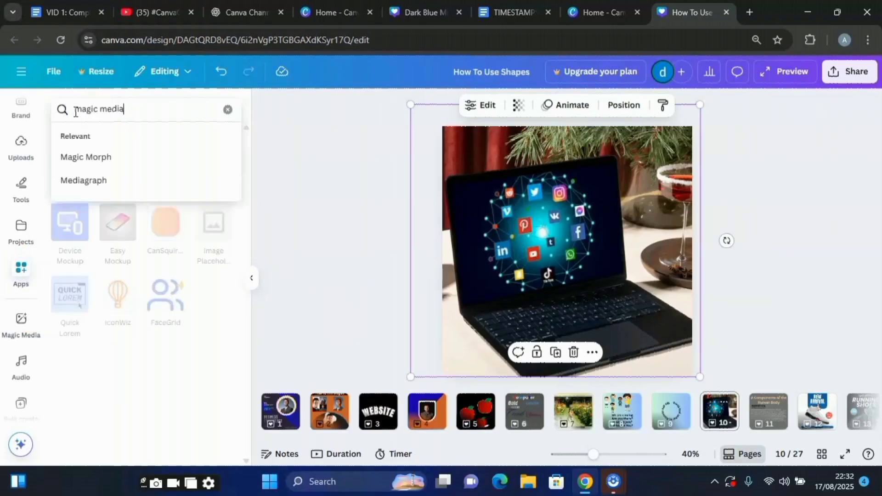
{"action": "key", "text": "Return"}
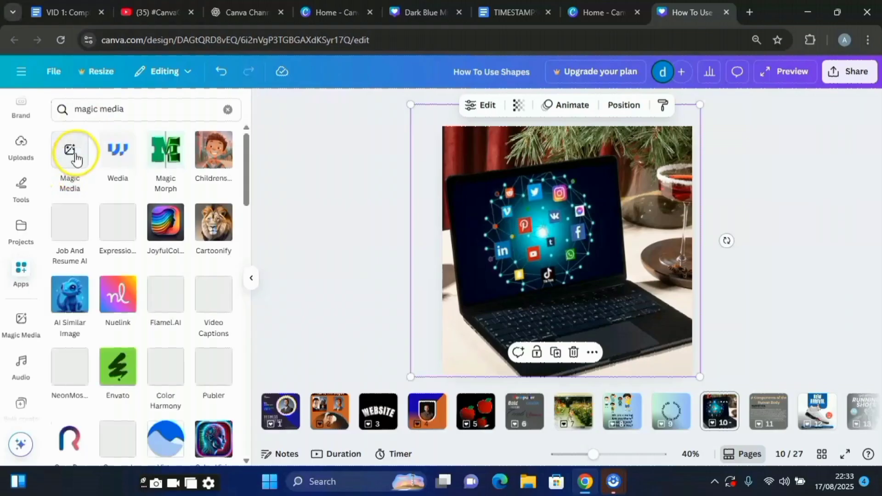
{"action": "left_click", "coordinate": [70, 164]}
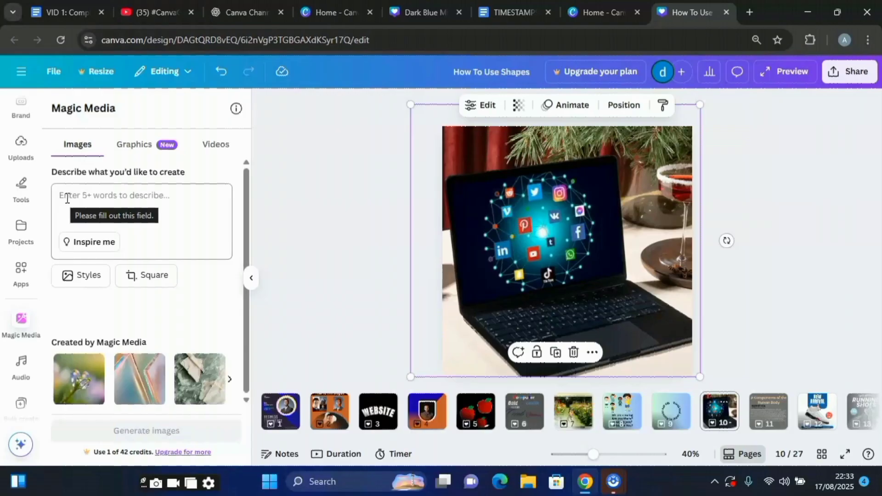
Step: Describe the Magic Media image as "An image of a boy in a beautiful environment"
{"action": "left_click", "coordinate": [66, 197]}
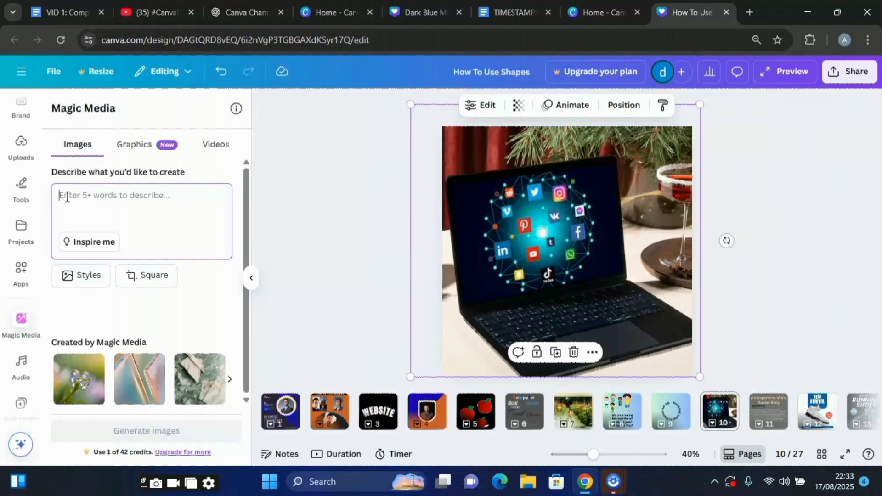
{"action": "type", "text": "An image of a boy in a beautiful environment"}
{"action": "left_click", "coordinate": [99, 227]}
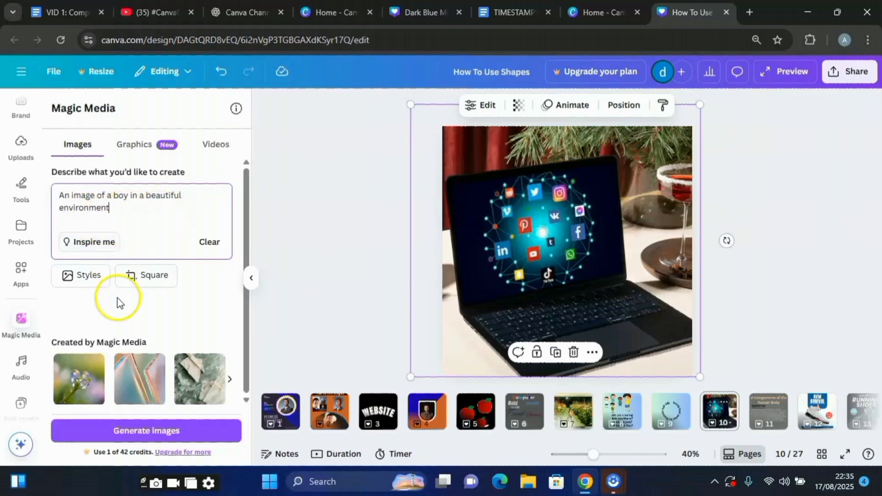
Step: Generate the described images with the Filmic photography style and the Square layout
{"action": "left_click", "coordinate": [94, 280]}
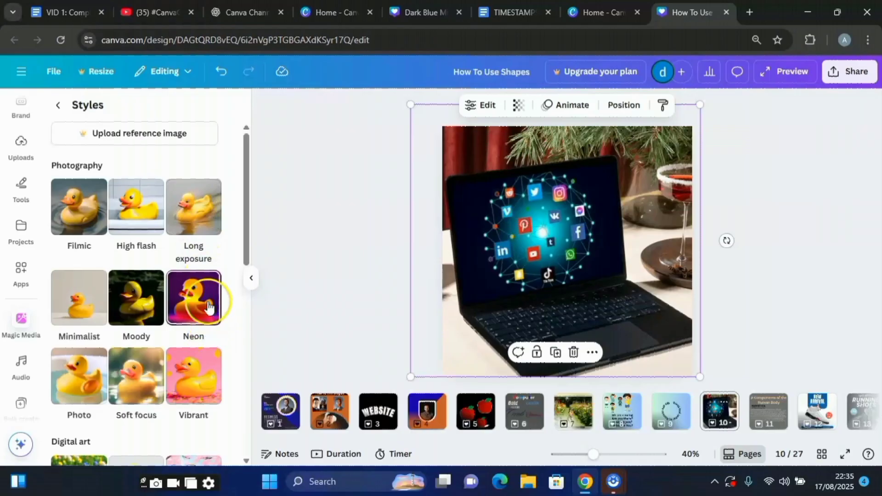
{"action": "scroll", "coordinate": [169, 339], "scroll_direction": "down", "scroll_amount": 1}
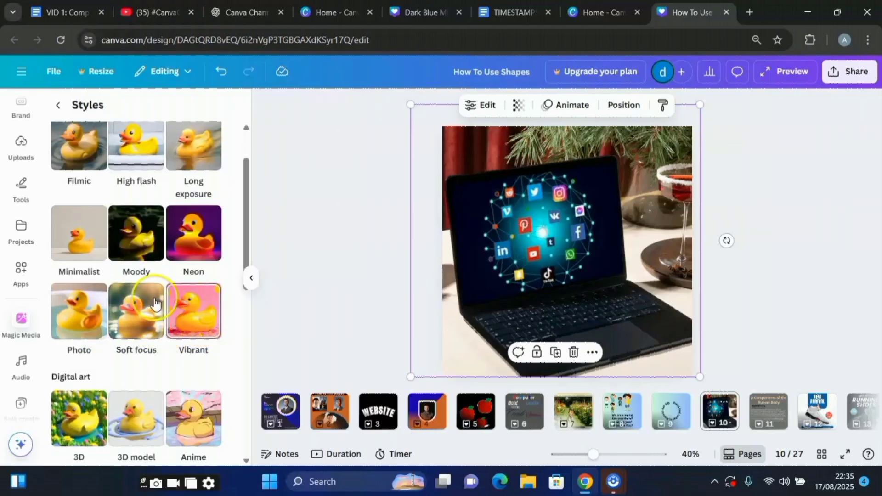
{"action": "scroll", "coordinate": [137, 303], "scroll_direction": "up", "scroll_amount": 1}
{"action": "left_click", "coordinate": [83, 209]}
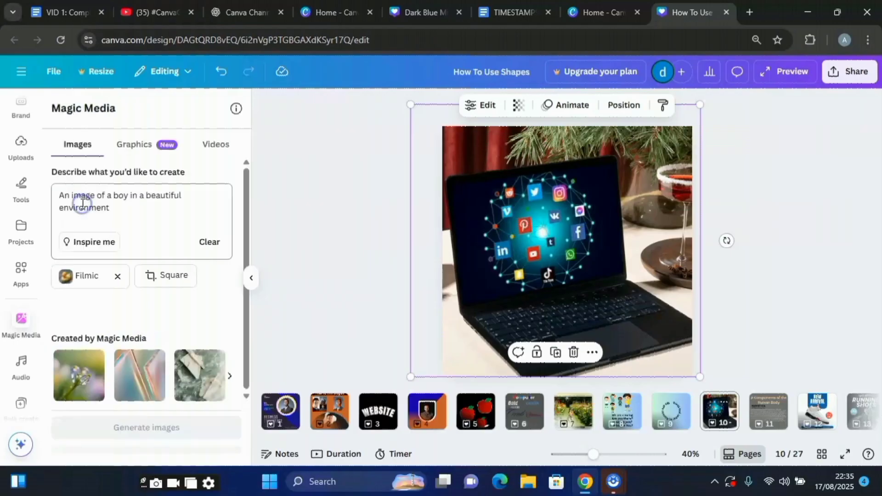
{"action": "left_click", "coordinate": [170, 282]}
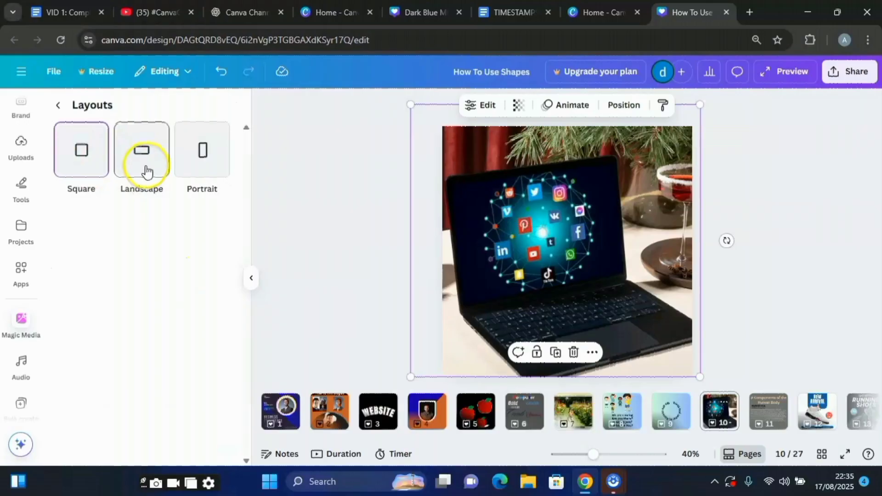
{"action": "left_click", "coordinate": [85, 166]}
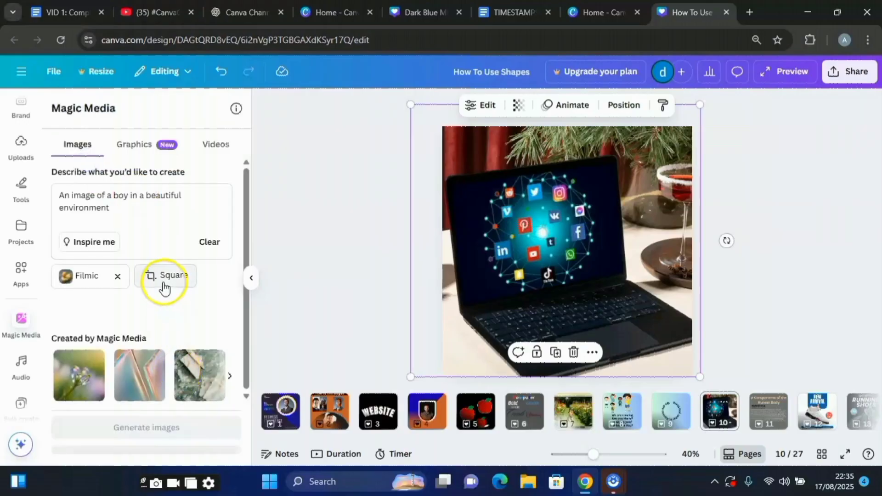
{"action": "left_click", "coordinate": [164, 434]}
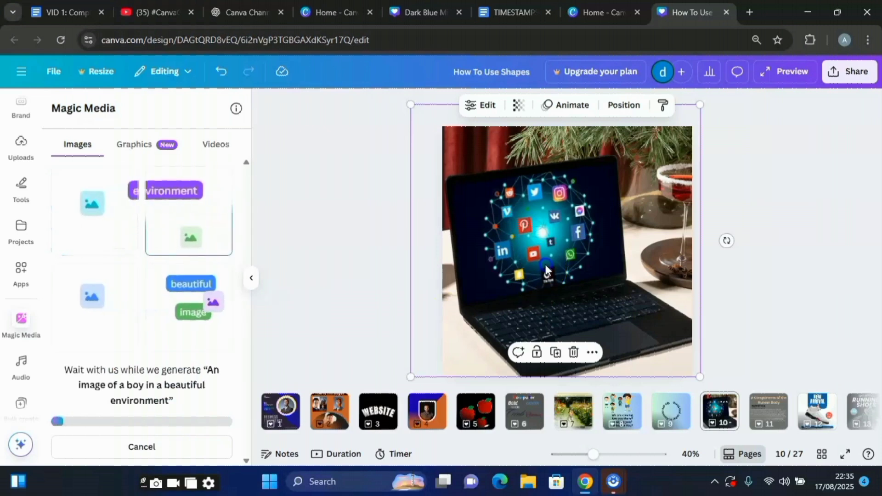
Step: Move the laptop mockup towards the page's right edge and place the generated forest-walk and dark-haired boy images along the left side
{"action": "left_click_drag", "start_coordinate": [545, 271], "coordinate": [693, 270]}
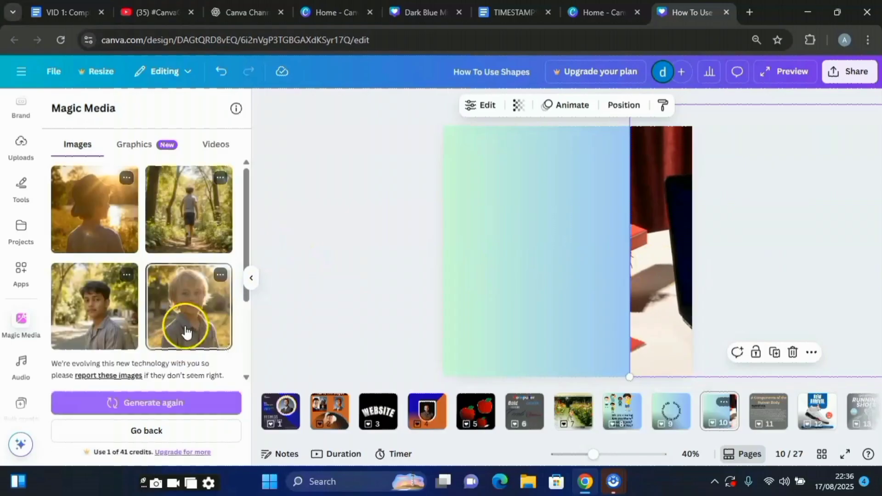
{"action": "left_click", "coordinate": [186, 226]}
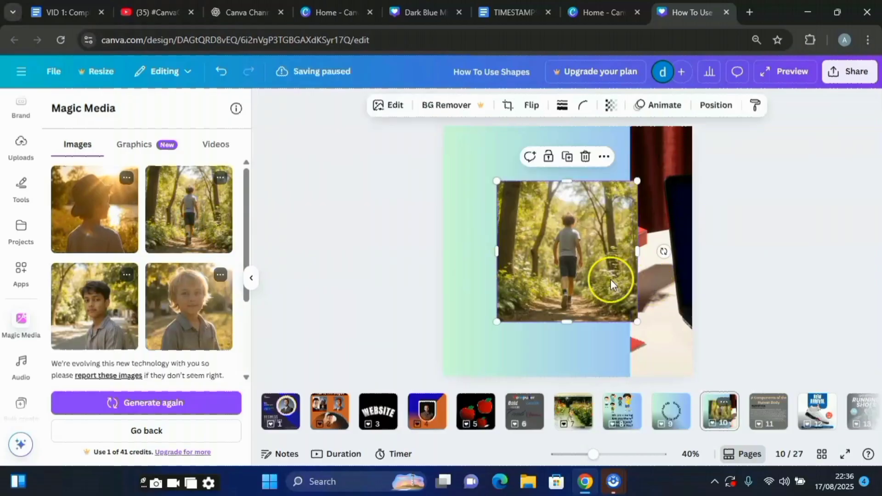
{"action": "left_click_drag", "start_coordinate": [569, 274], "coordinate": [496, 208]}
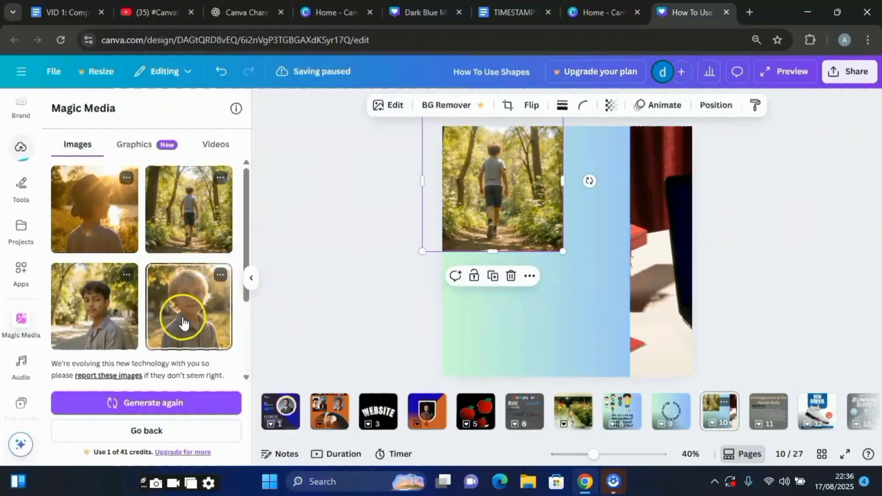
{"action": "left_click", "coordinate": [488, 297]}
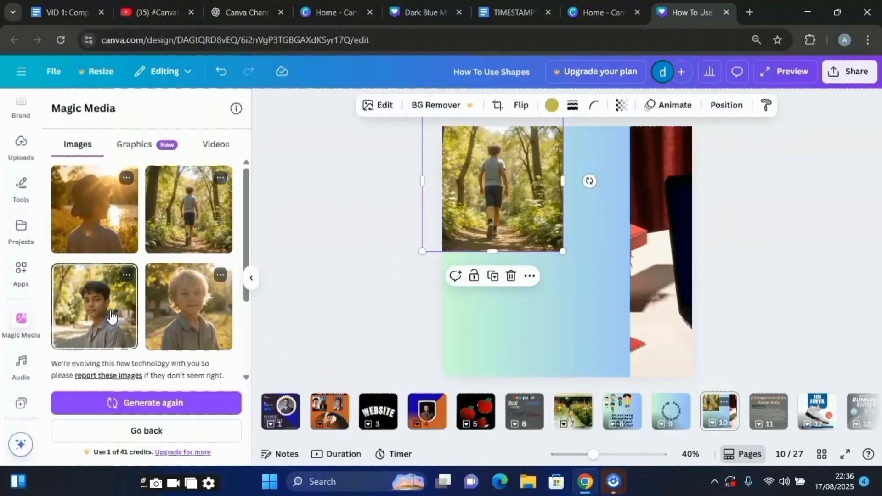
{"action": "left_click_drag", "start_coordinate": [566, 260], "coordinate": [513, 308]}
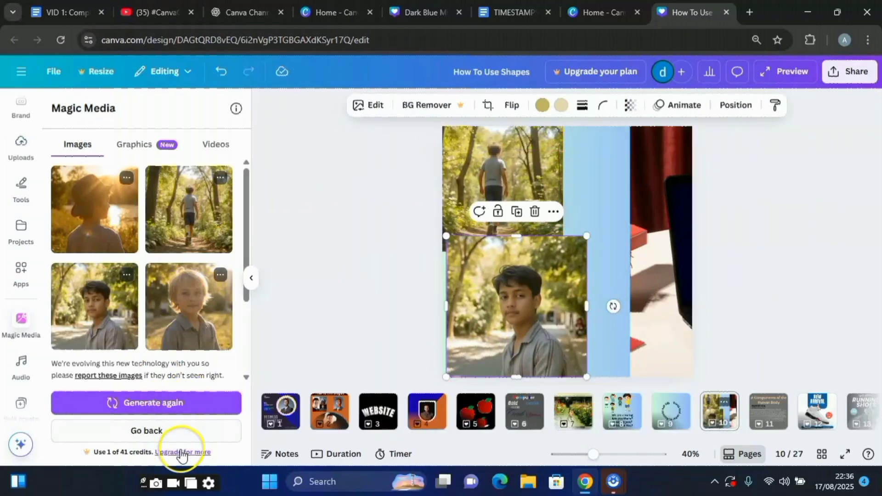
Step: Generate a second batch of images, shift the dark-haired boy up, and place the new blue-shirted boy at the page's lower left
{"action": "left_click", "coordinate": [184, 413]}
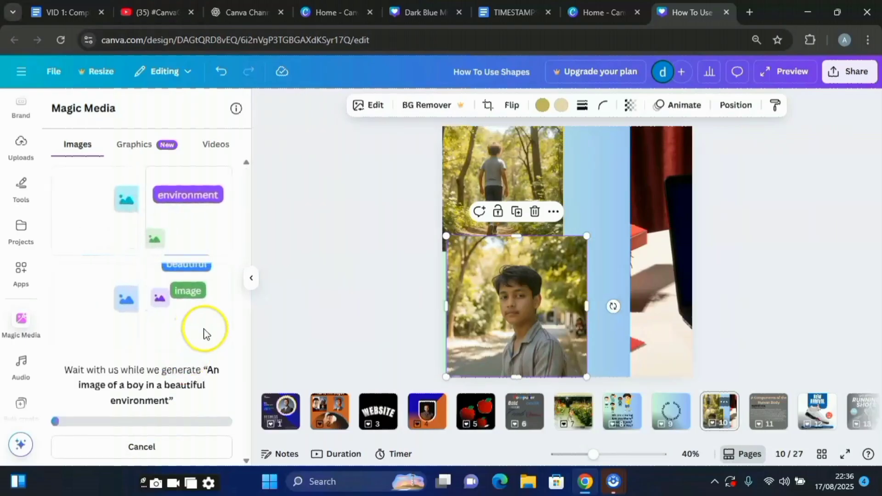
{"action": "left_click_drag", "start_coordinate": [506, 304], "coordinate": [556, 188]}
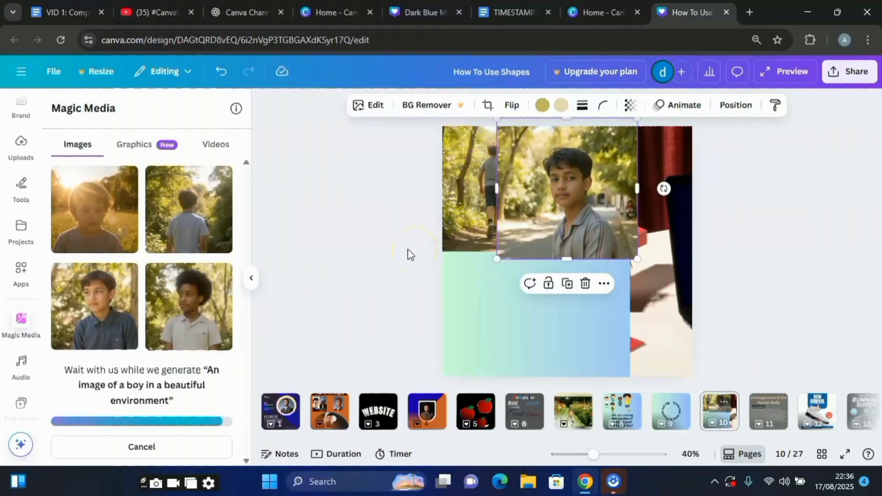
{"action": "left_click", "coordinate": [122, 317]}
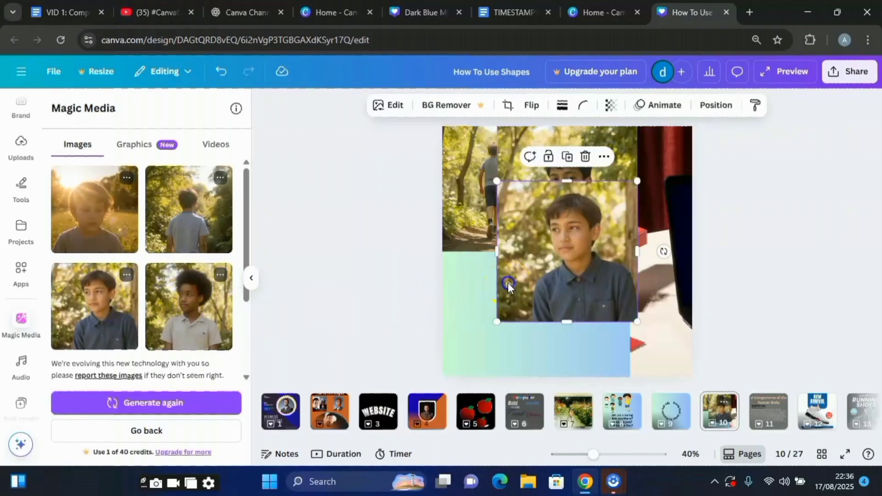
{"action": "left_click_drag", "start_coordinate": [508, 285], "coordinate": [453, 341]}
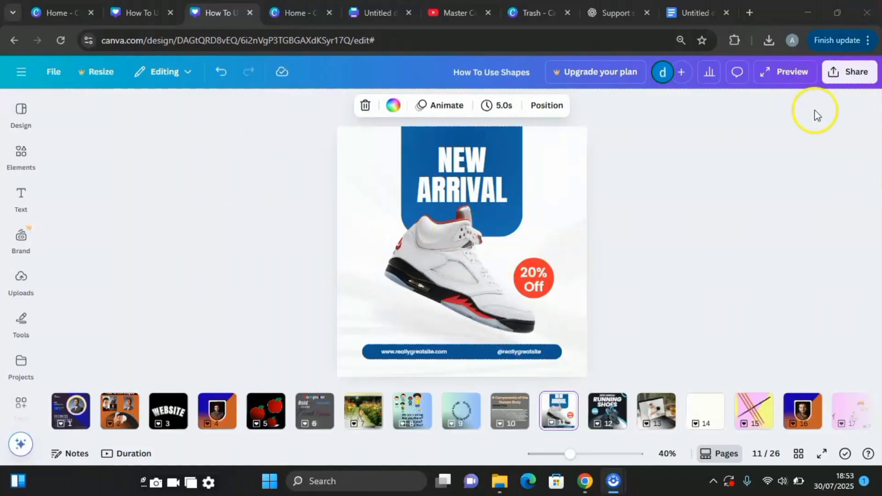
Step: Open the design's download settings and limit the download to the current page, page 11
{"action": "left_click", "coordinate": [855, 75]}
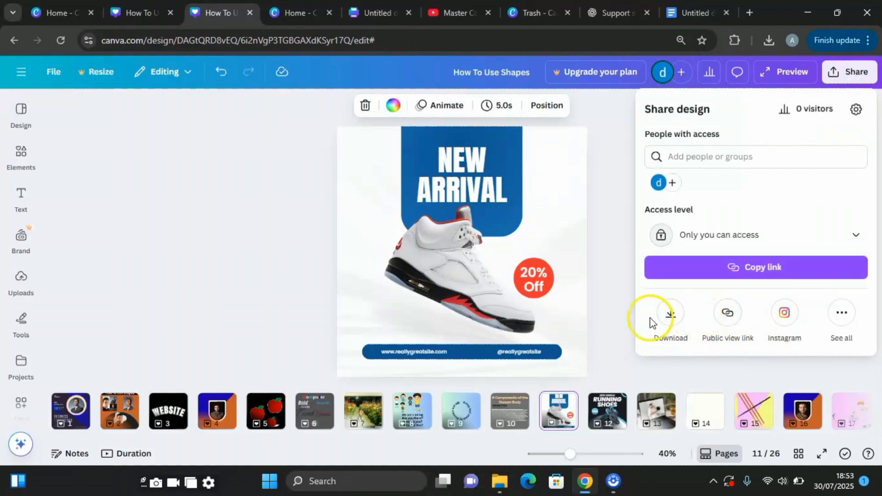
{"action": "left_click", "coordinate": [670, 317]}
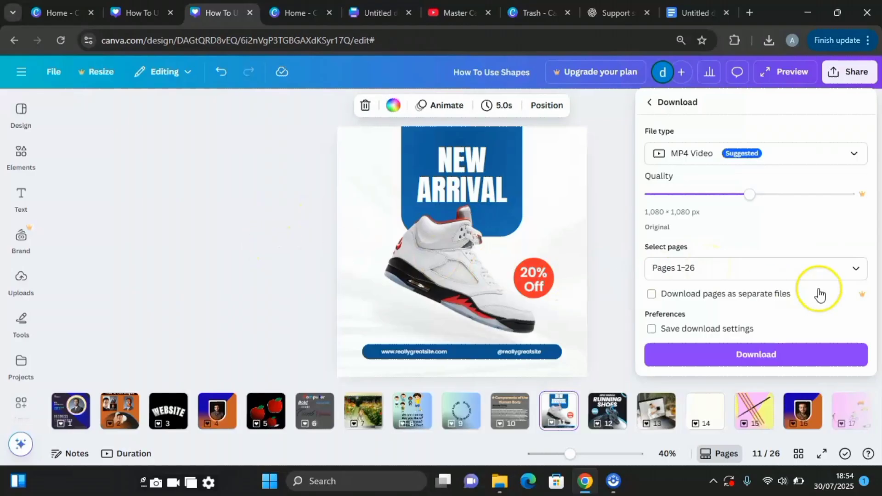
{"action": "left_click", "coordinate": [856, 271]}
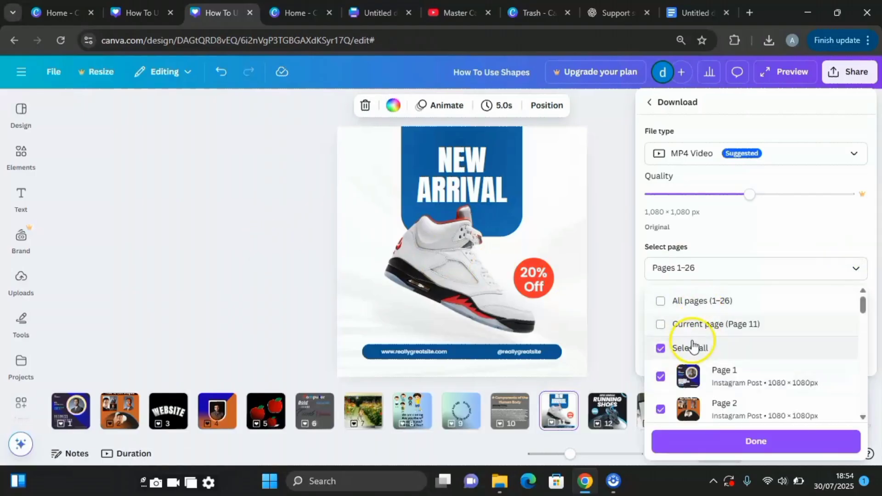
{"action": "left_click", "coordinate": [716, 327]}
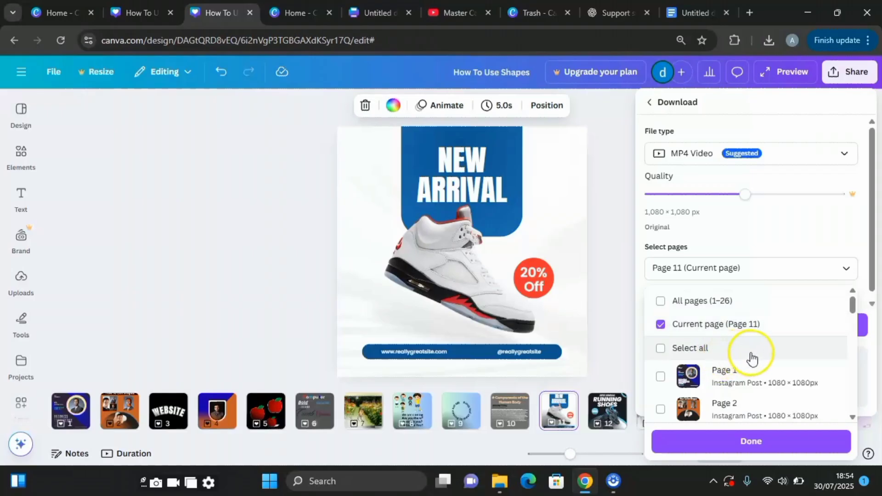
Step: Select pages 4, 5 and 6 for the download in place of the current page
{"action": "scroll", "coordinate": [756, 352], "scroll_direction": "down", "scroll_amount": 3}
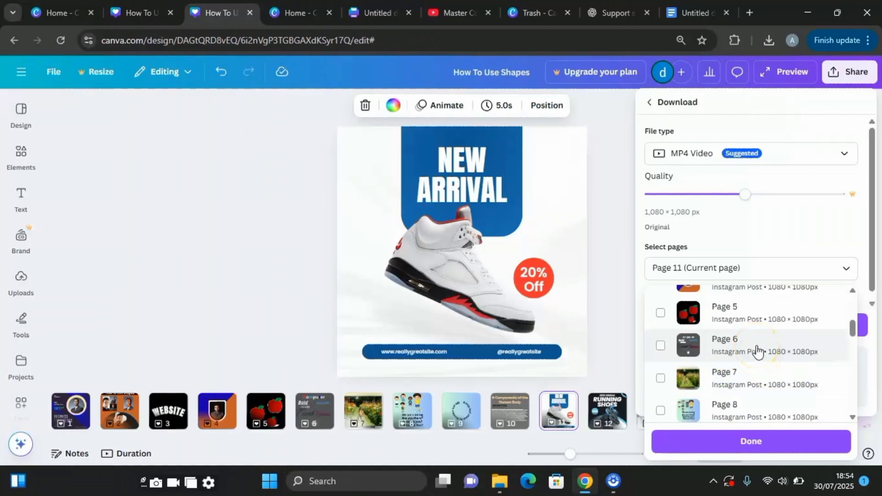
{"action": "scroll", "coordinate": [740, 285], "scroll_direction": "up", "scroll_amount": 1}
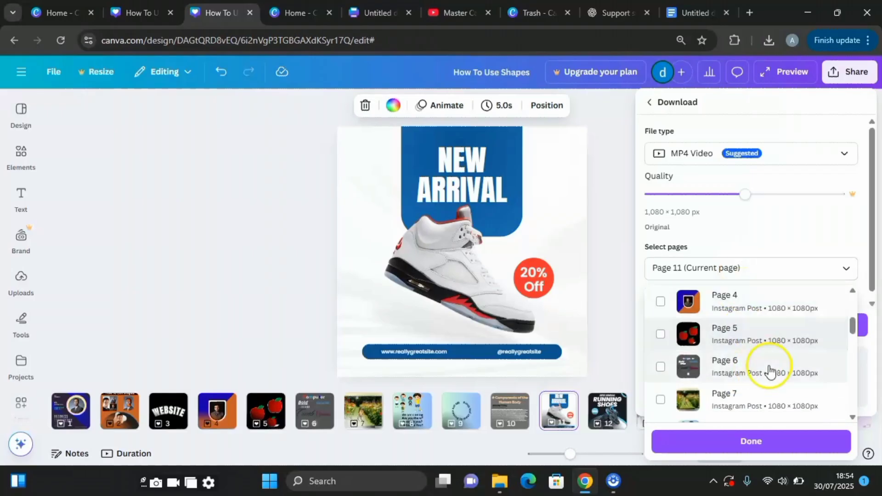
{"action": "left_click", "coordinate": [660, 303]}
{"action": "left_click", "coordinate": [661, 335]}
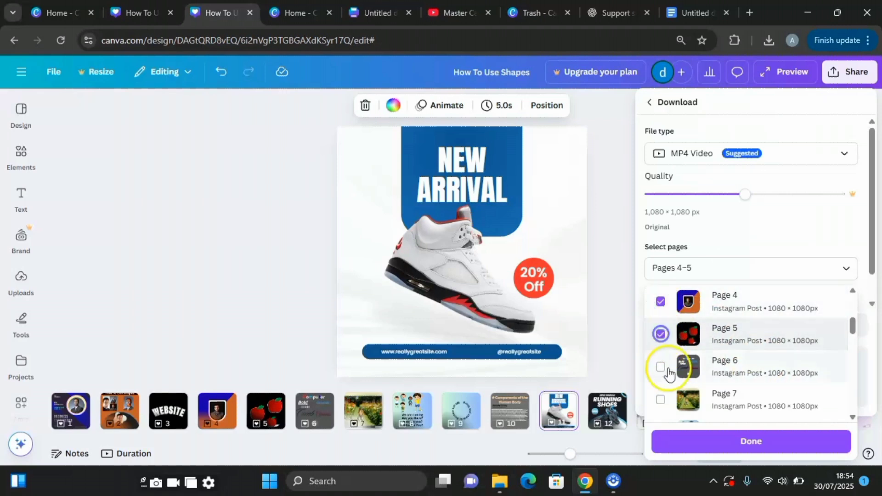
{"action": "left_click", "coordinate": [660, 369]}
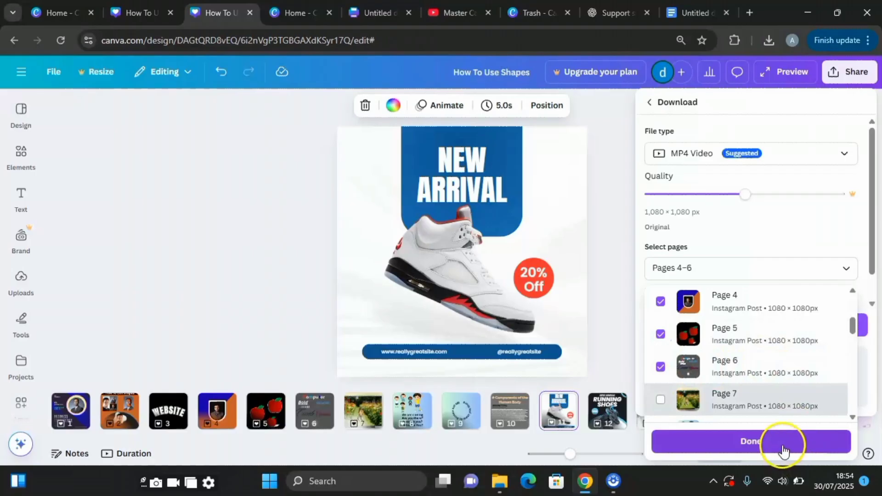
{"action": "scroll", "coordinate": [744, 330], "scroll_direction": "up", "scroll_amount": 4}
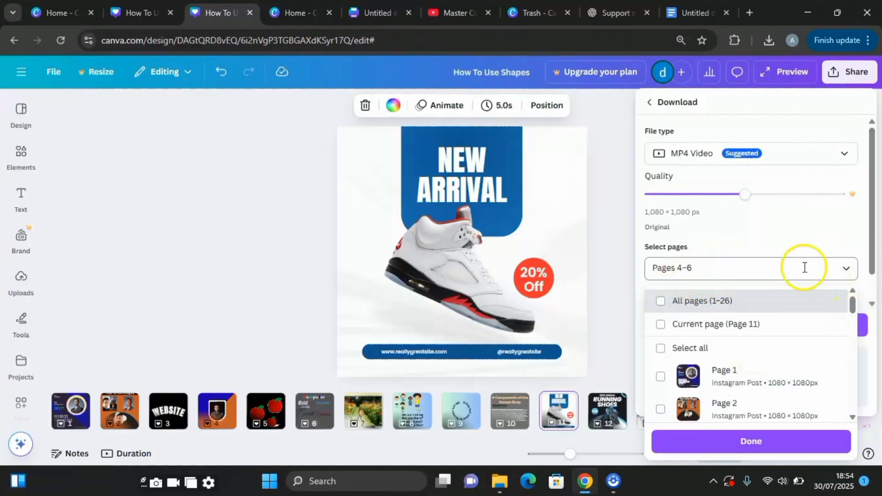
{"action": "left_click", "coordinate": [846, 269]}
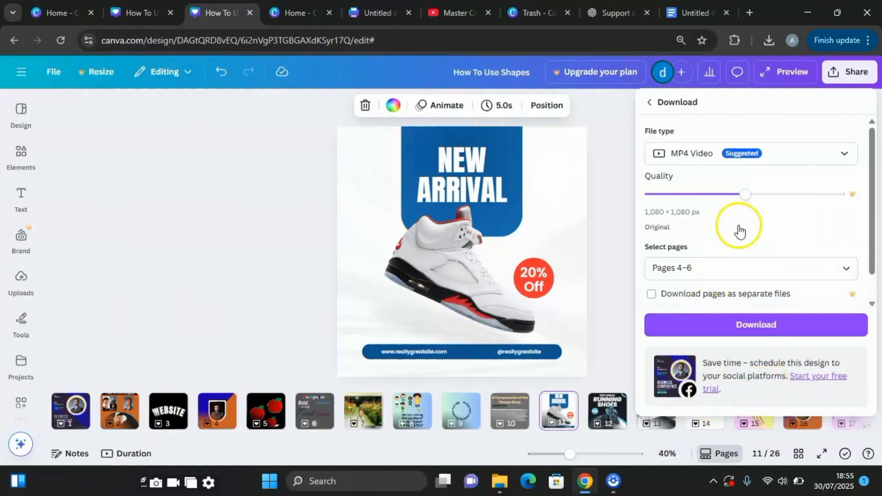
Step: Limit the download to the current page, page 11, and download it as a PNG file
{"action": "left_click", "coordinate": [847, 270]}
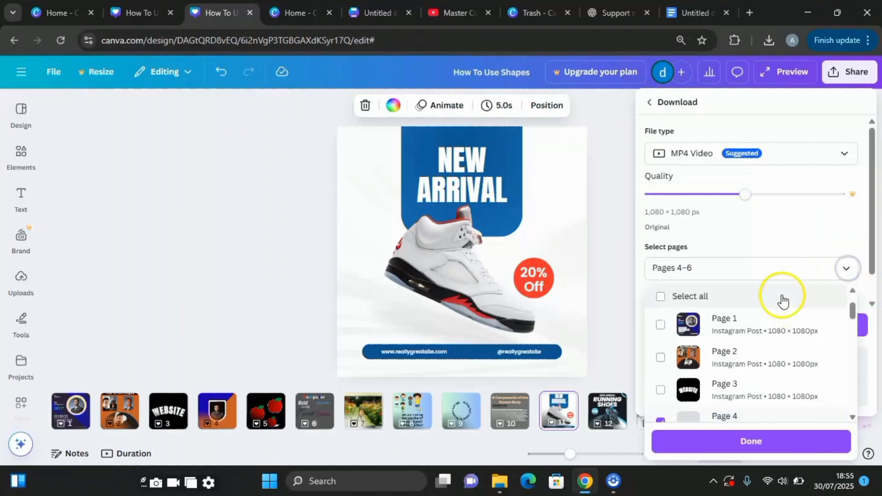
{"action": "scroll", "coordinate": [746, 326], "scroll_direction": "up", "scroll_amount": 2}
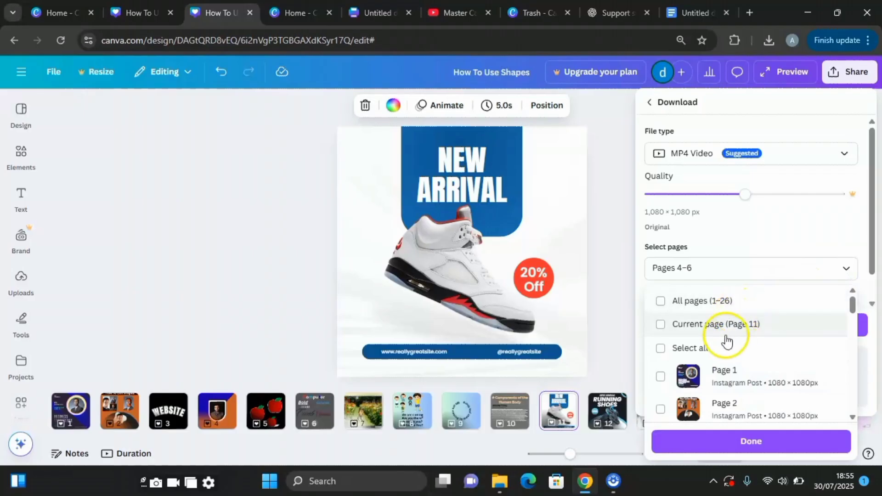
{"action": "left_click", "coordinate": [723, 327]}
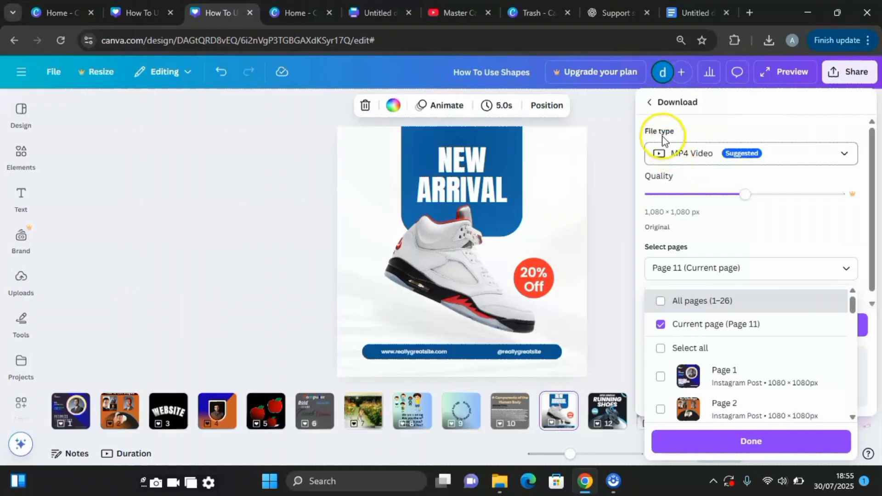
{"action": "left_click", "coordinate": [845, 156]}
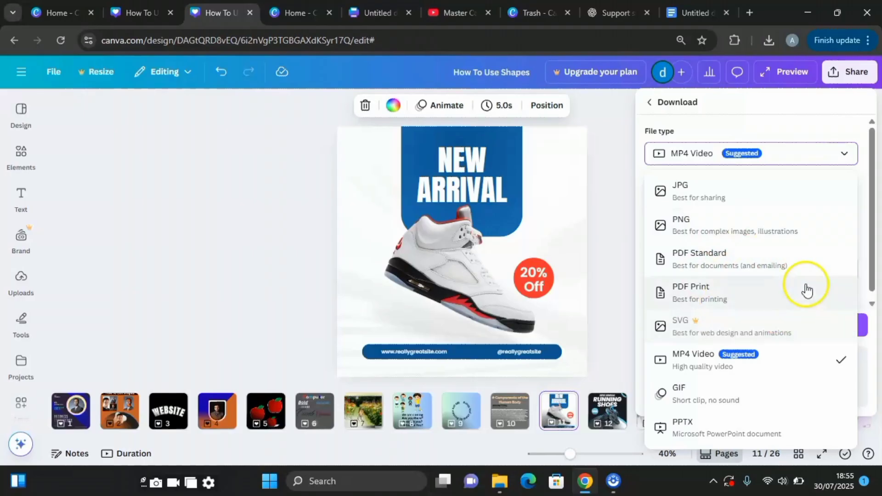
{"action": "left_click", "coordinate": [768, 232]}
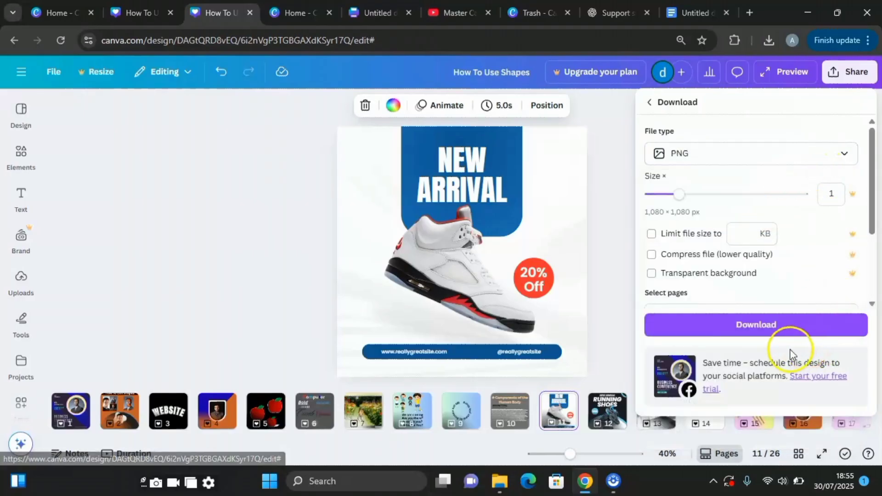
{"action": "left_click", "coordinate": [754, 324]}
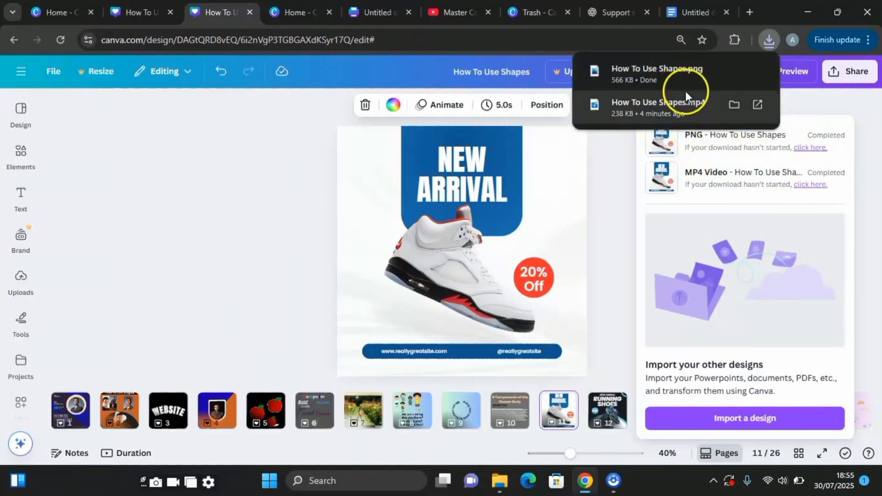
{"action": "left_click", "coordinate": [613, 222]}
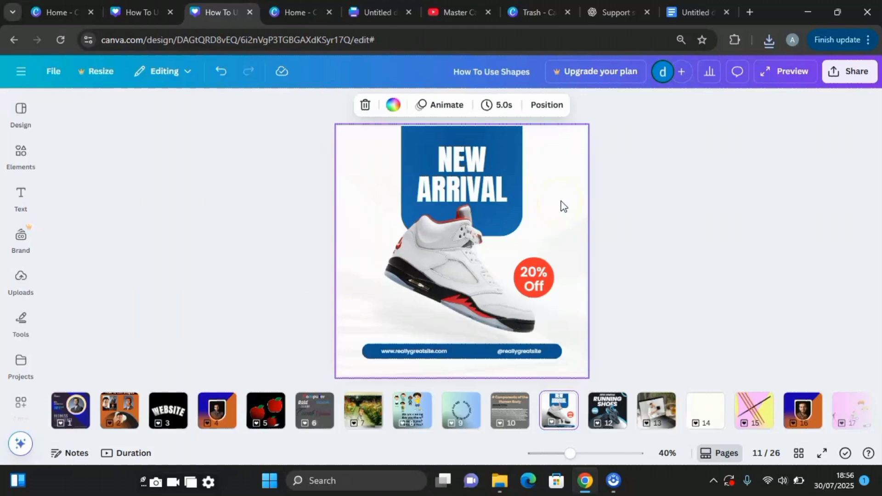
Step: Go to the running shoes design on page 12, select its shoes image and open the design's download settings
{"action": "left_click", "coordinate": [606, 418]}
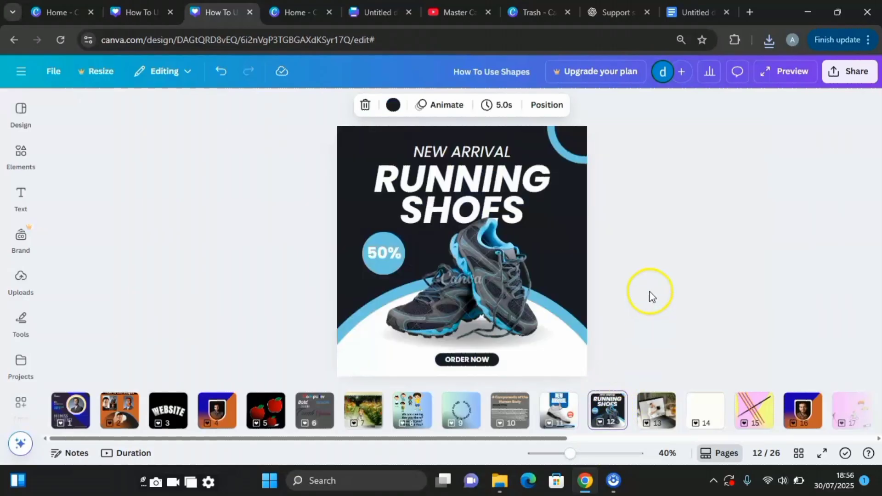
{"action": "double_click", "coordinate": [482, 296]}
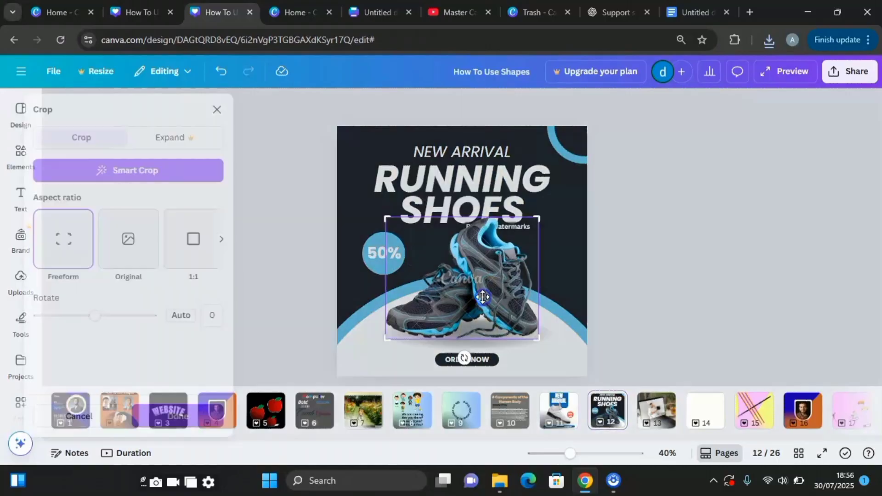
{"action": "left_click", "coordinate": [652, 242]}
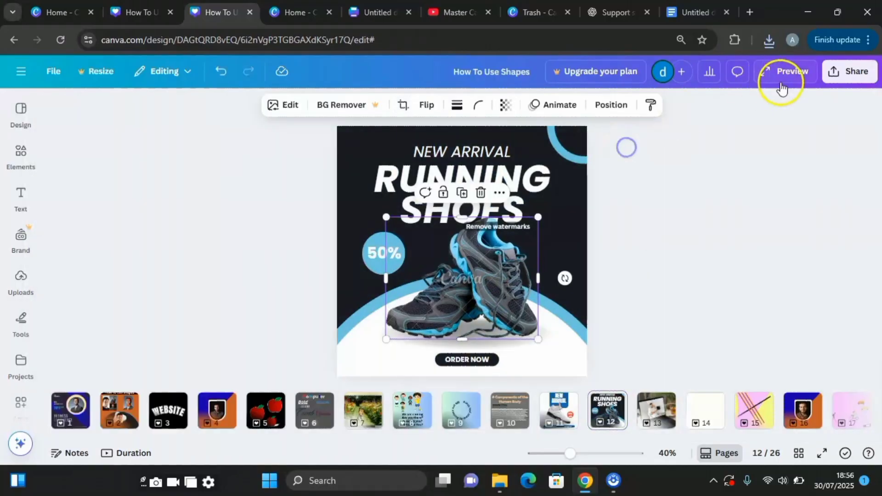
{"action": "left_click", "coordinate": [858, 73]}
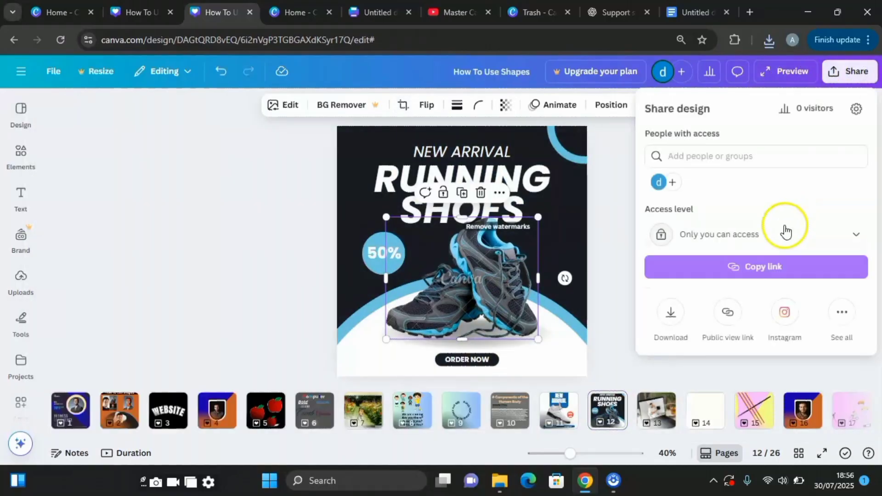
{"action": "left_click", "coordinate": [670, 316]}
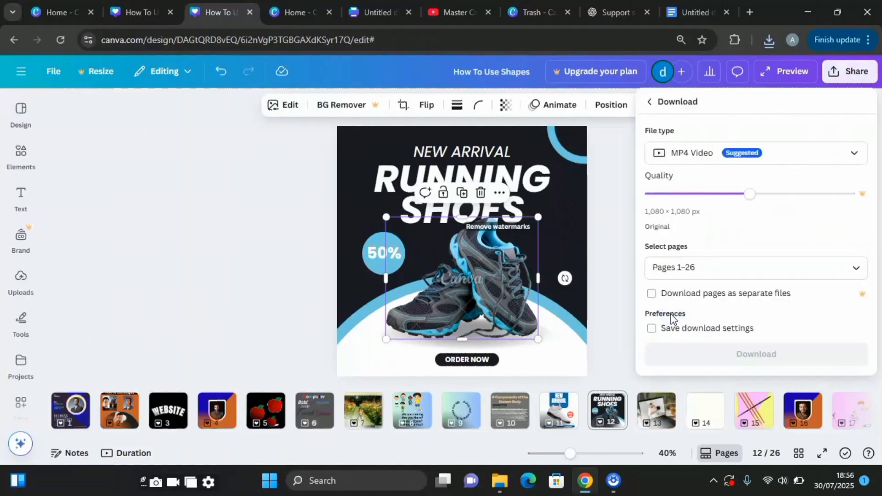
Step: Restrict the download to the current page, page 12, and download it as a PNG file
{"action": "left_click", "coordinate": [856, 269]}
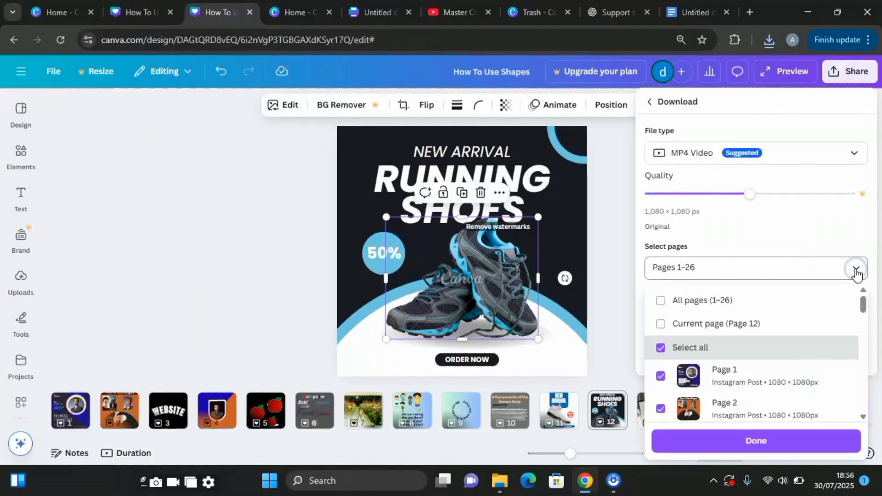
{"action": "left_click", "coordinate": [741, 327]}
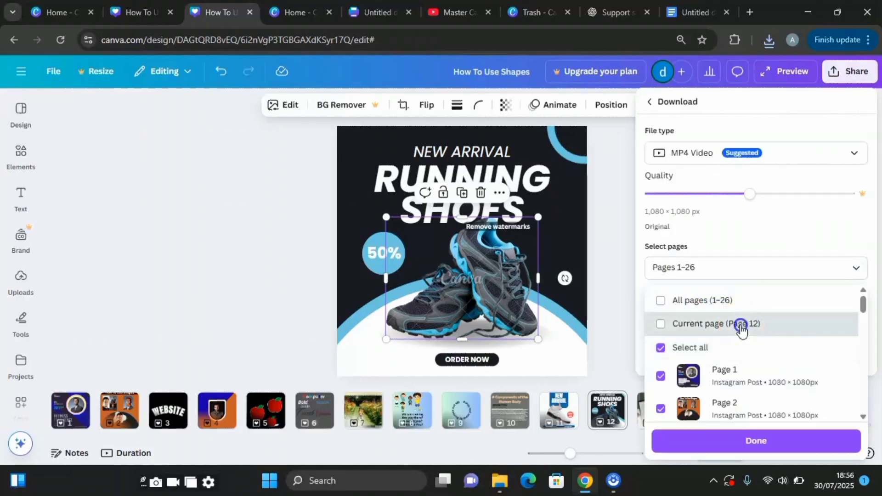
{"action": "left_click", "coordinate": [828, 152]}
{"action": "left_click", "coordinate": [704, 226]}
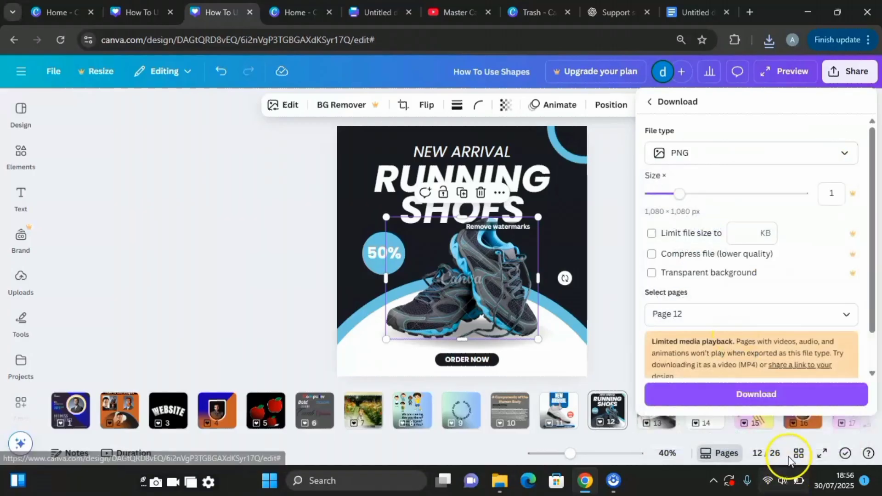
{"action": "left_click", "coordinate": [771, 394]}
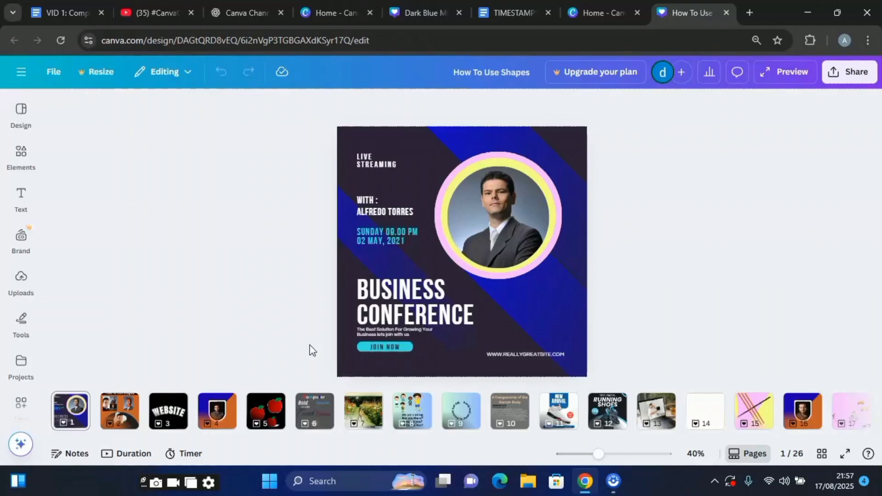
{"action": "left_click", "coordinate": [188, 241]}
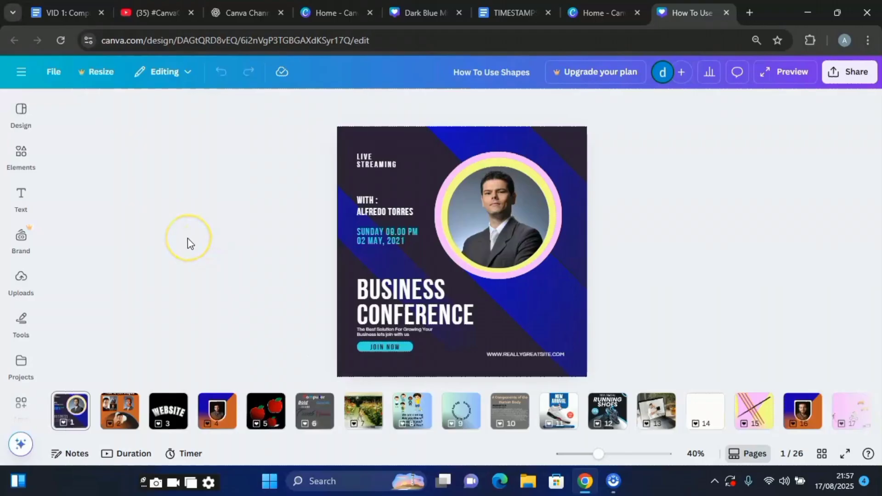